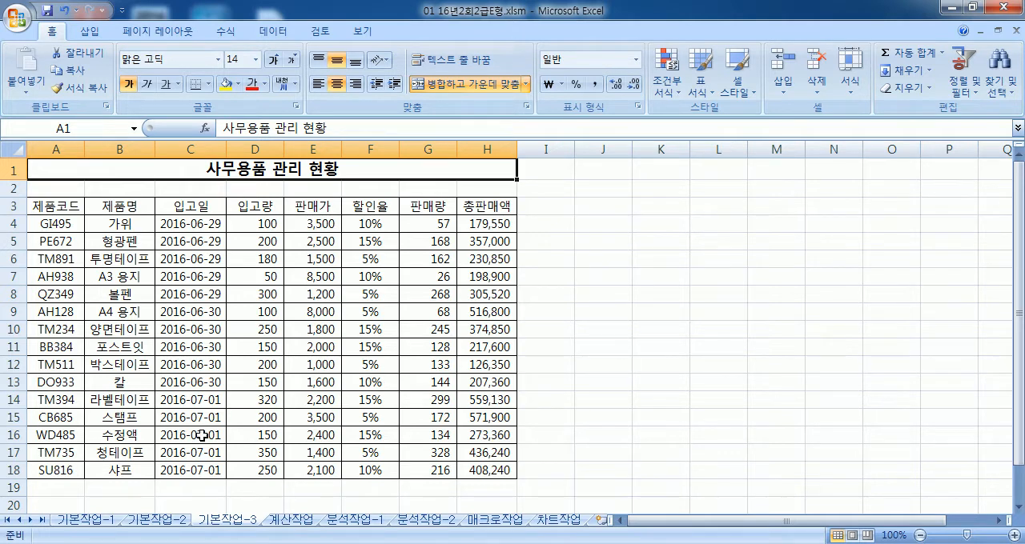
pyautogui.scroll(-2, 339, 293)
pyautogui.scroll(2, 110, 379)
pyautogui.moveTo(56, 221); pyautogui.dragTo(467, 470)
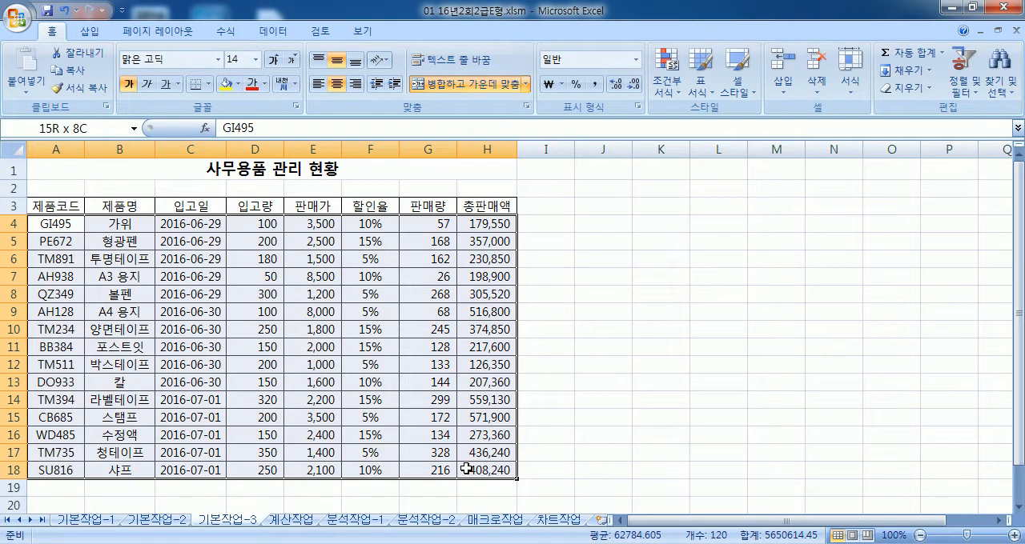
# Step: Turn on AutoFilter for the office-supplies table in A3:H18, including its header row
pyautogui.click(290, 362)
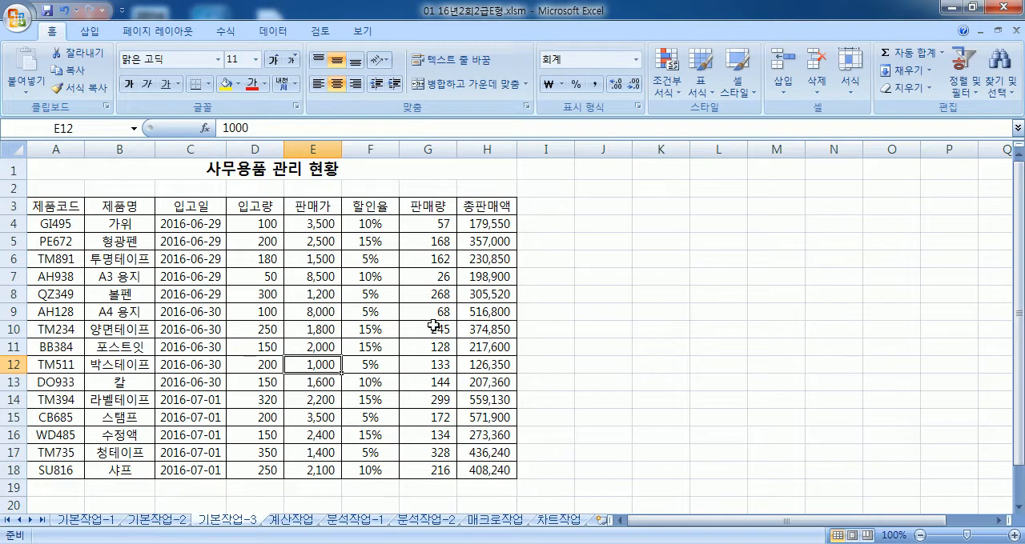
pyautogui.click(272, 31)
pyautogui.click(381, 76)
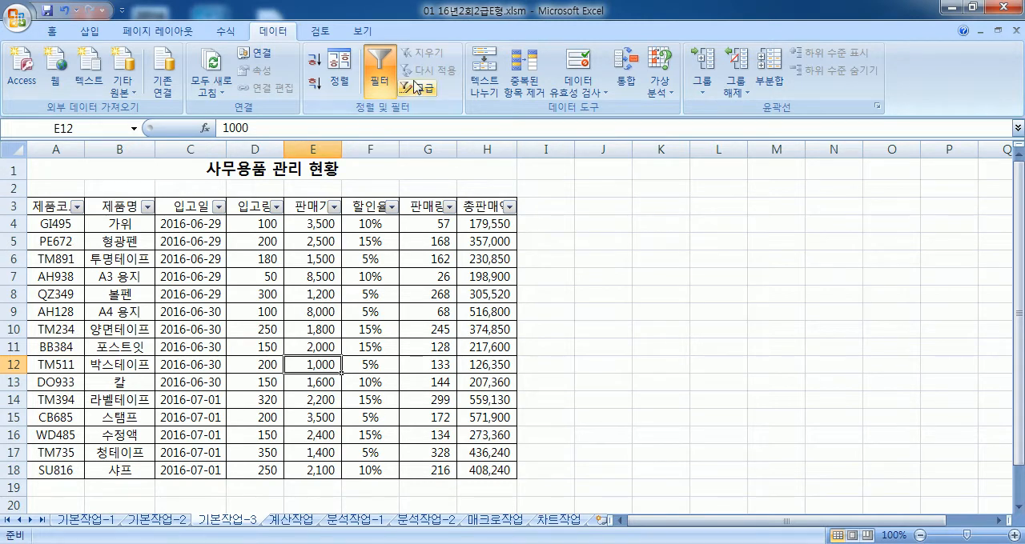
pyautogui.click(382, 83)
pyautogui.moveTo(56, 206); pyautogui.dragTo(485, 468)
pyautogui.click(379, 74)
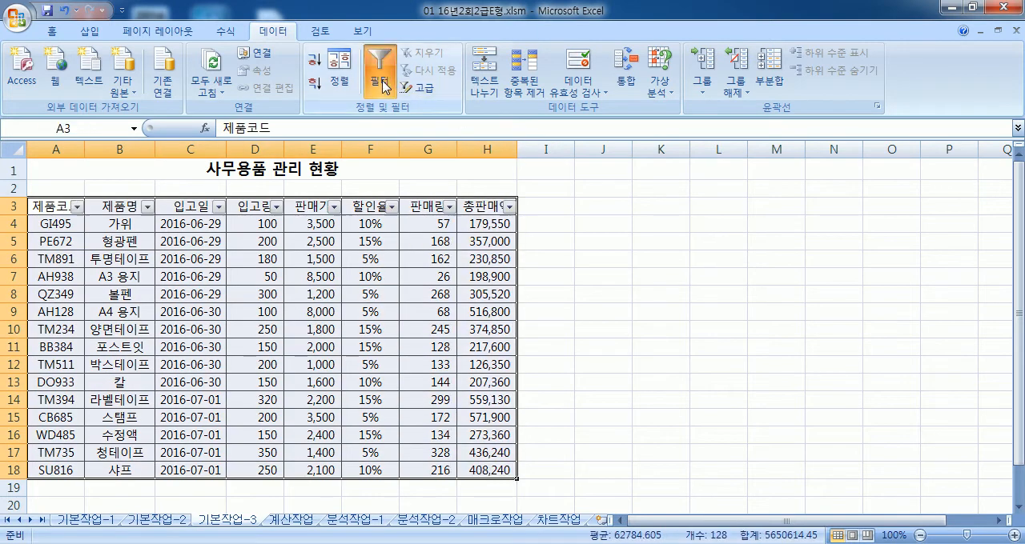
# Step: Filter the 입고량 column to values greater than or equal to 200 and less than 300
pyautogui.click(218, 226)
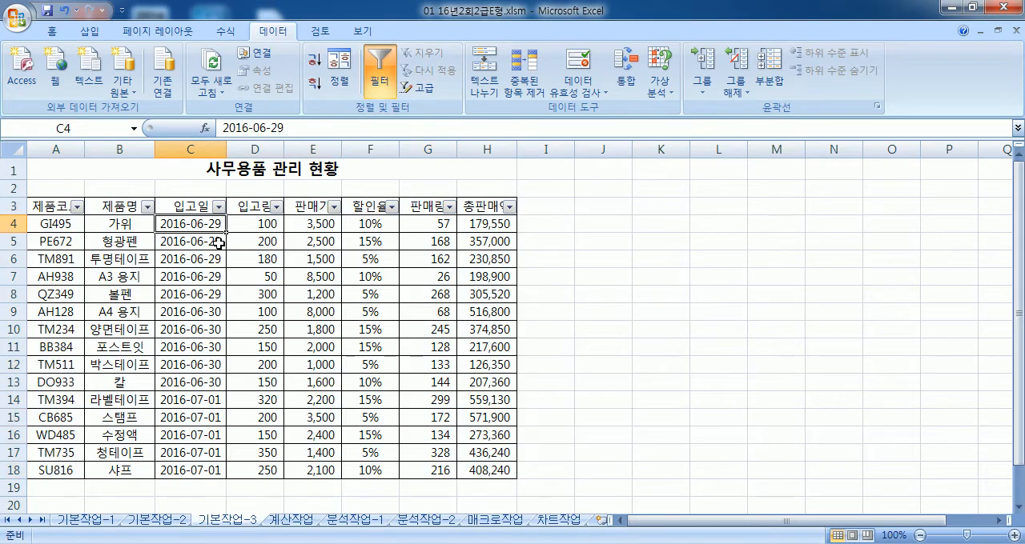
pyautogui.click(276, 207)
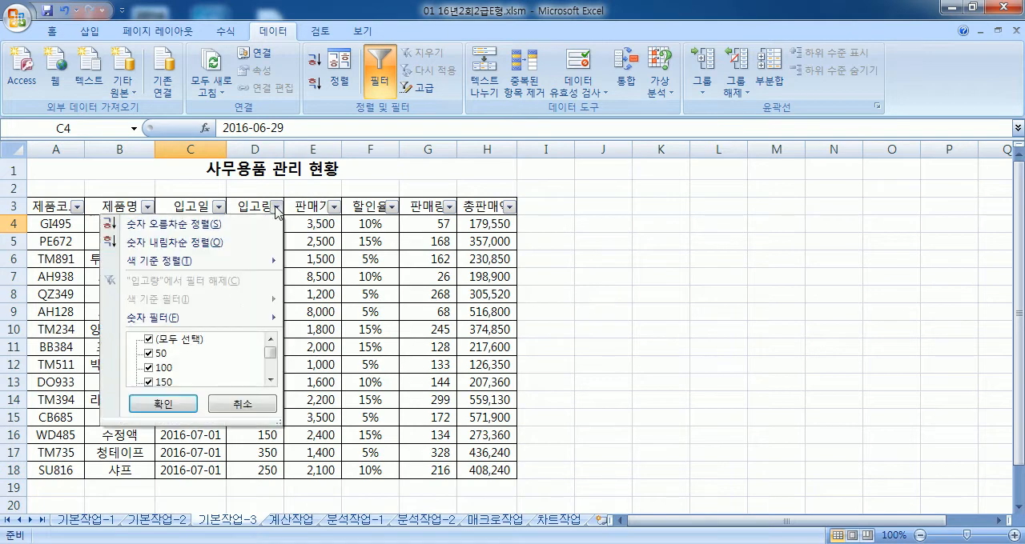
pyautogui.moveTo(166, 317)
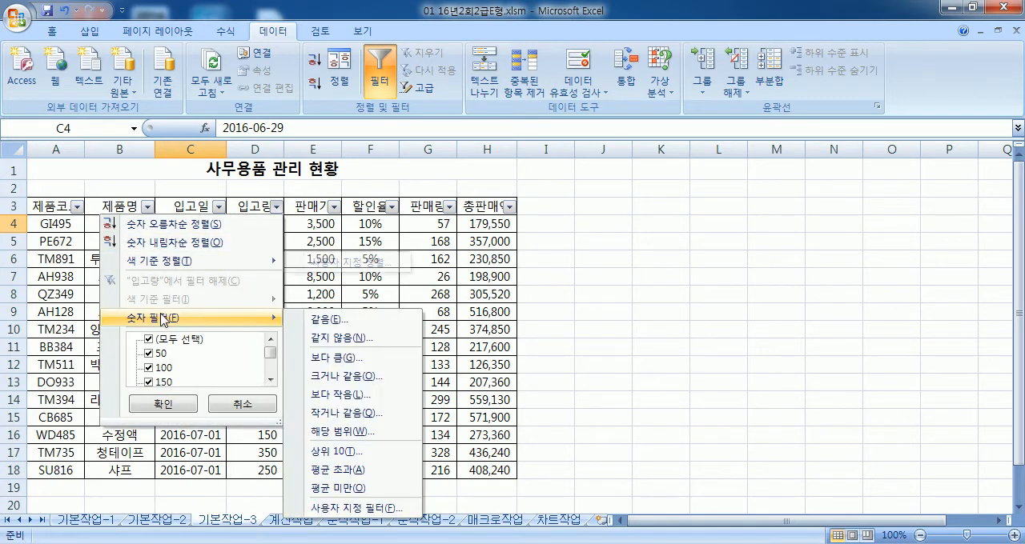
pyautogui.click(342, 433)
pyautogui.write('200')
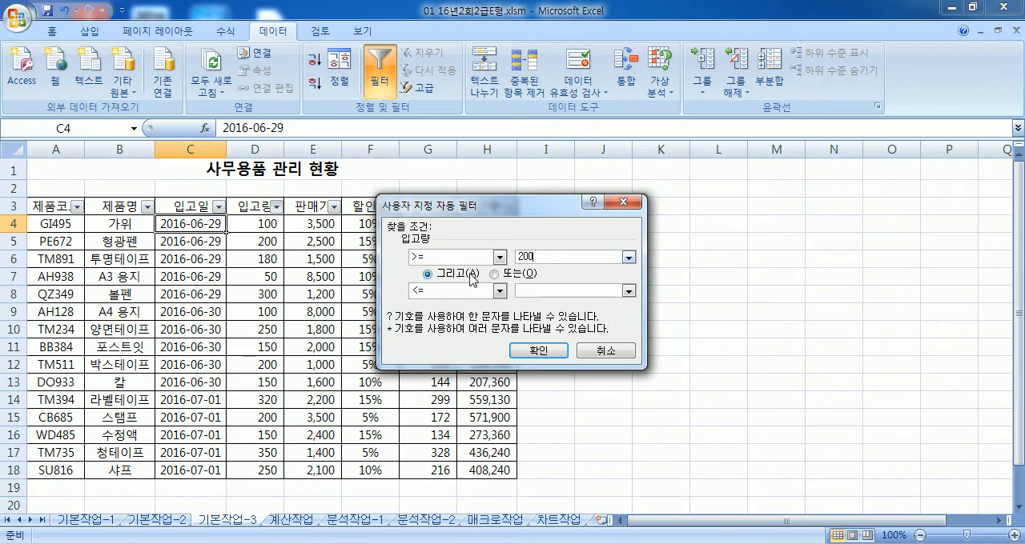
pyautogui.click(500, 291)
pyautogui.click(433, 347)
pyautogui.click(537, 291)
pyautogui.write('300')
pyautogui.press('Return')
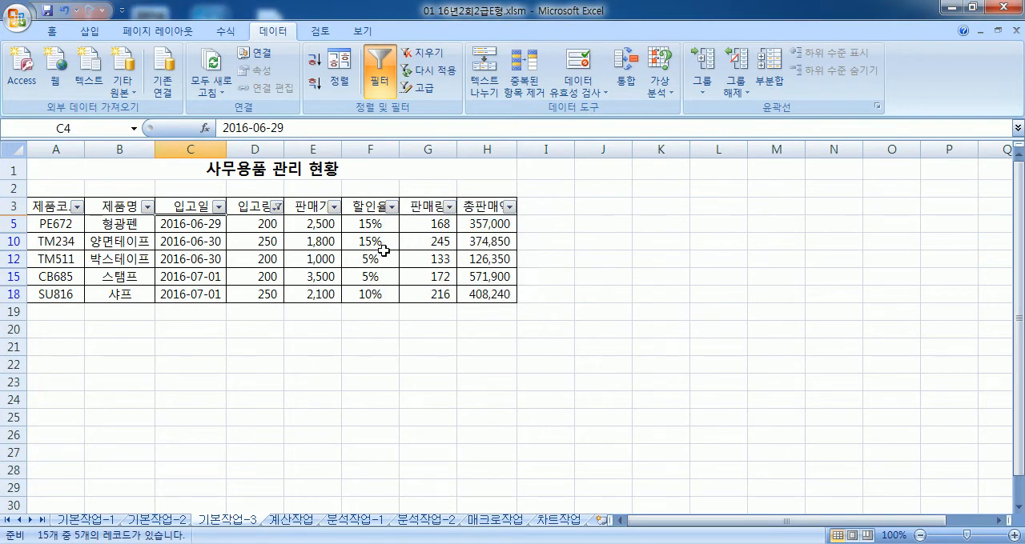
pyautogui.click(147, 206)
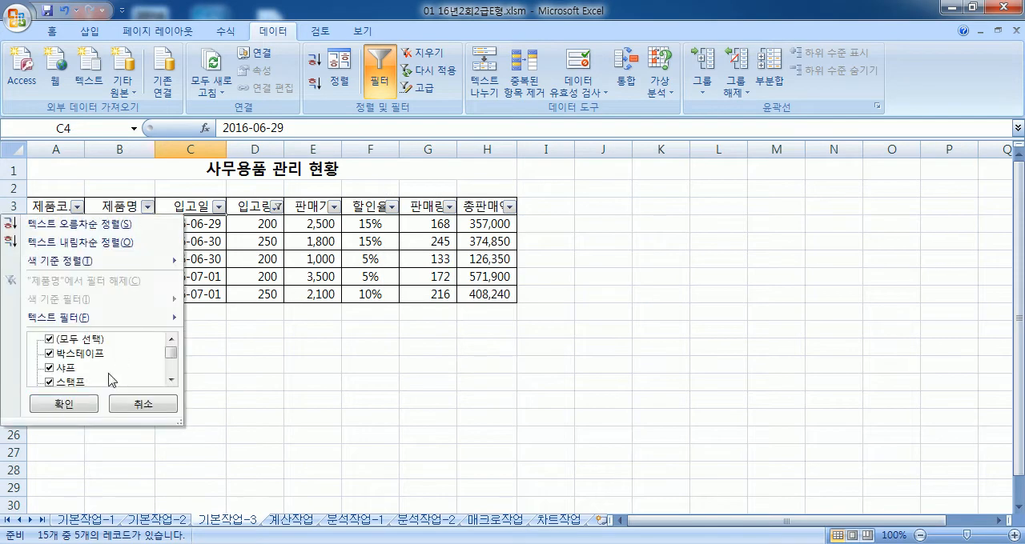
pyautogui.moveTo(104, 320)
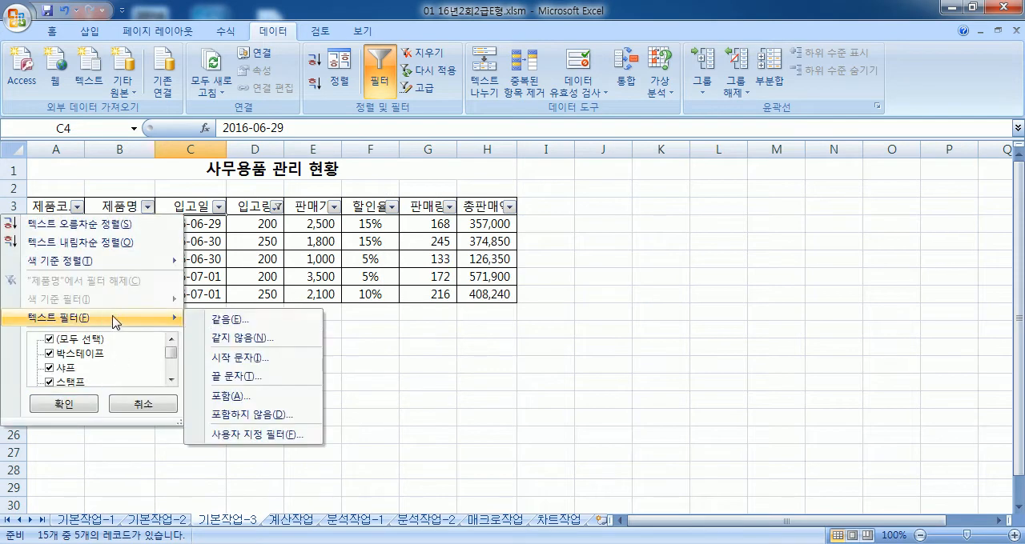
pyautogui.click(244, 360)
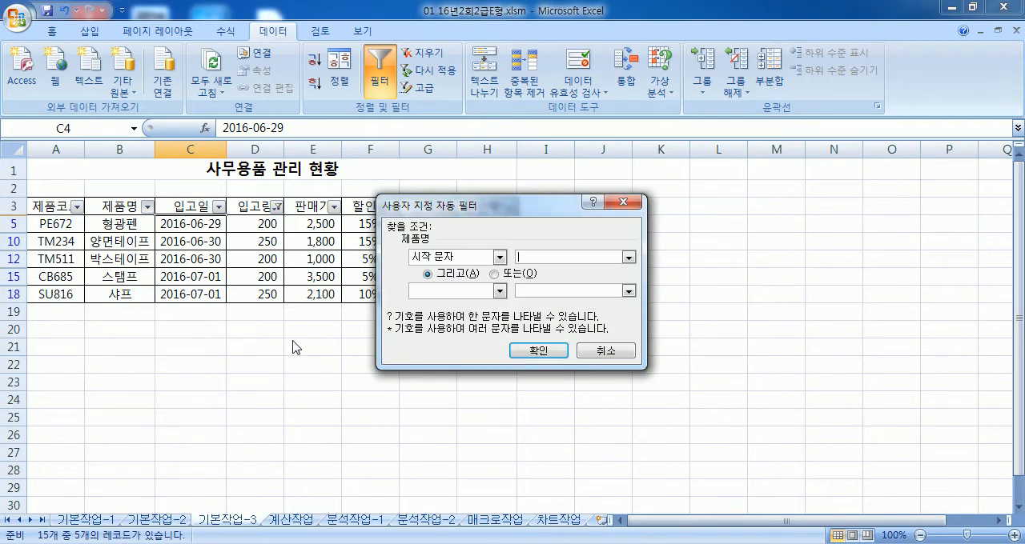
pyautogui.press('Escape')
# Step: Filter the 제품명 column to product names that end with "프"
pyautogui.click(148, 207)
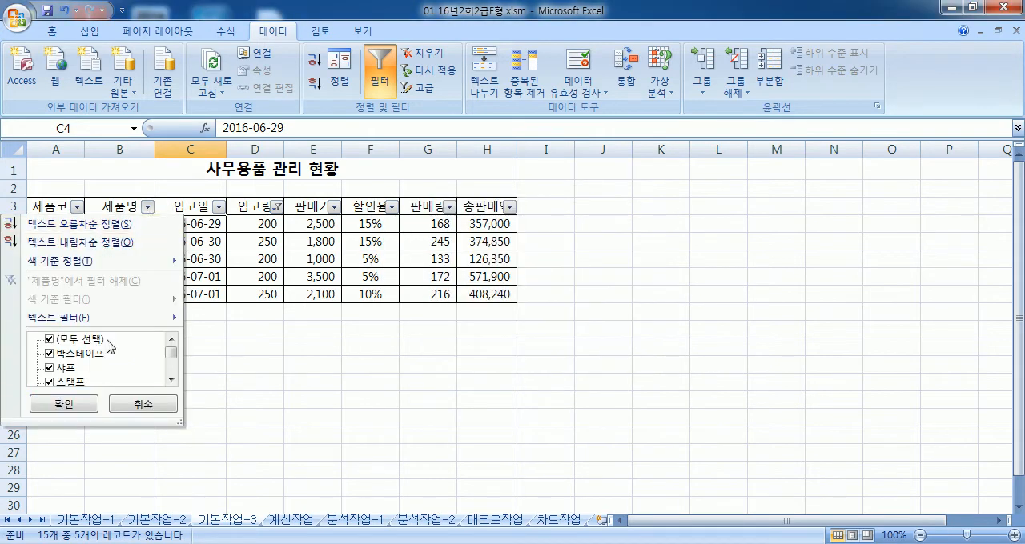
pyautogui.moveTo(112, 320)
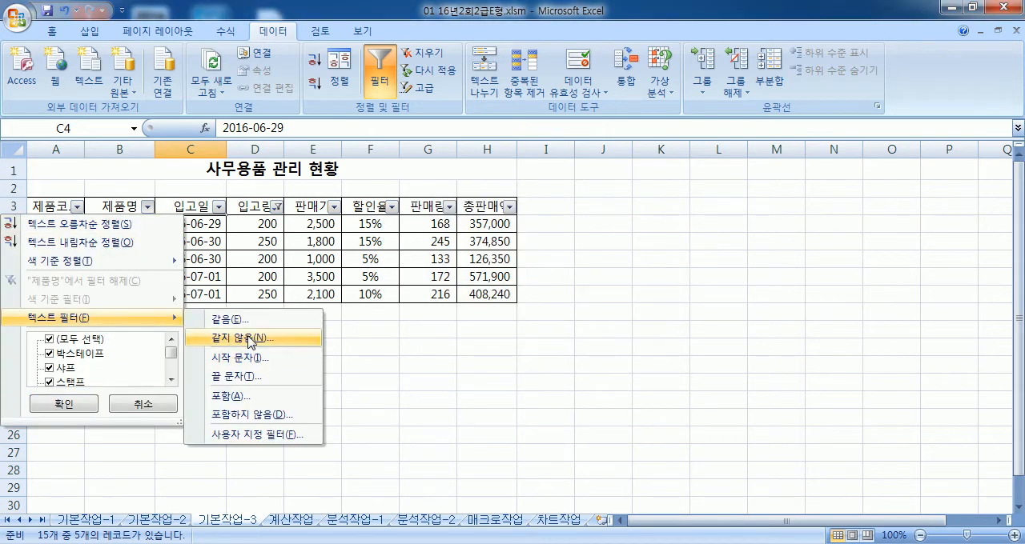
pyautogui.click(244, 377)
pyautogui.write('프')
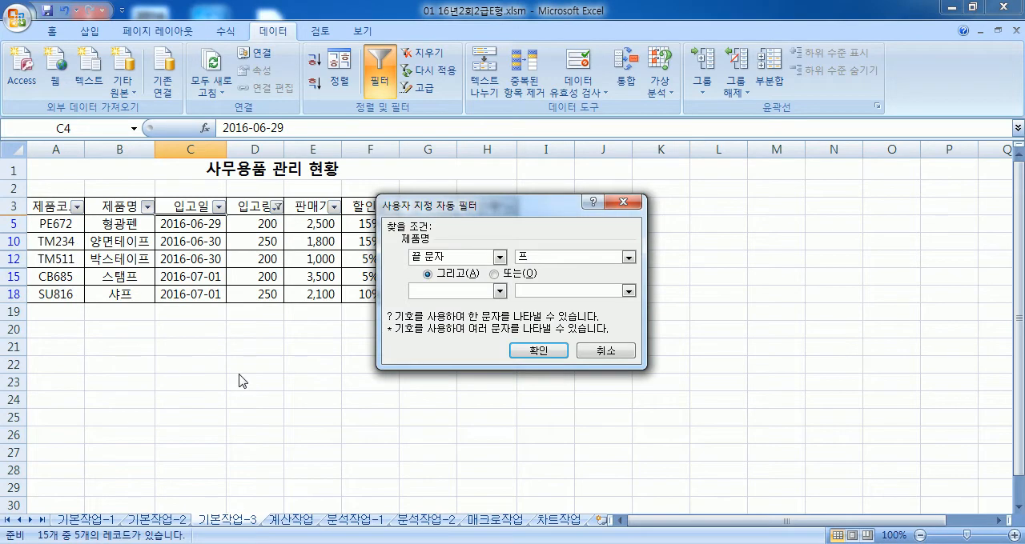
pyautogui.press('Return')
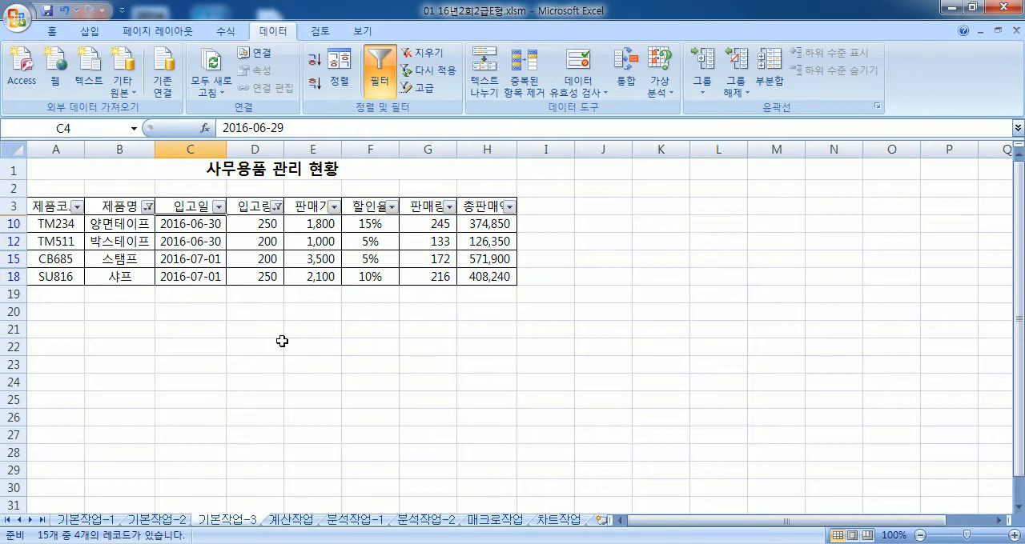
# Step: Switch to the 계산작업 sheet and collapse the ribbon
pyautogui.click(290, 521)
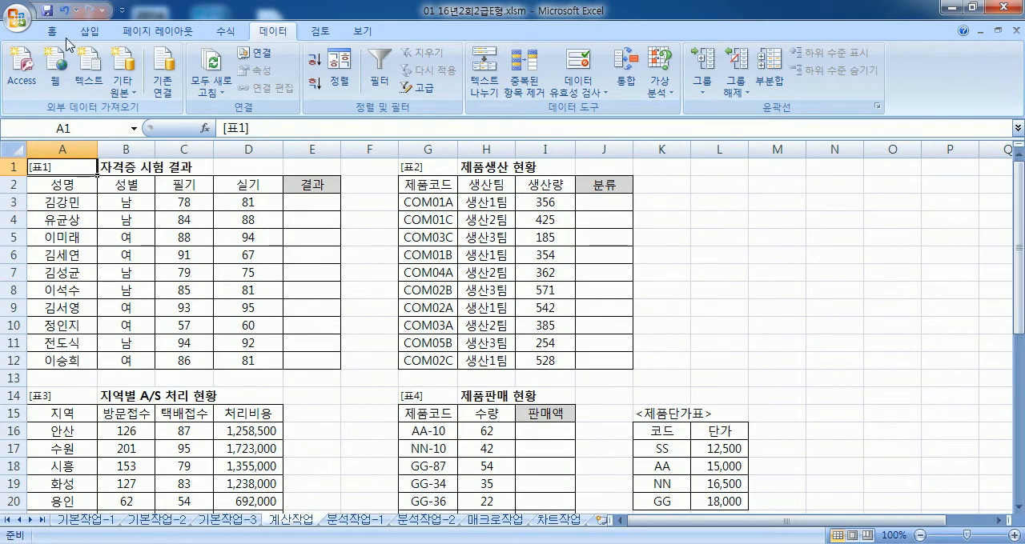
pyautogui.doubleClick(269, 32)
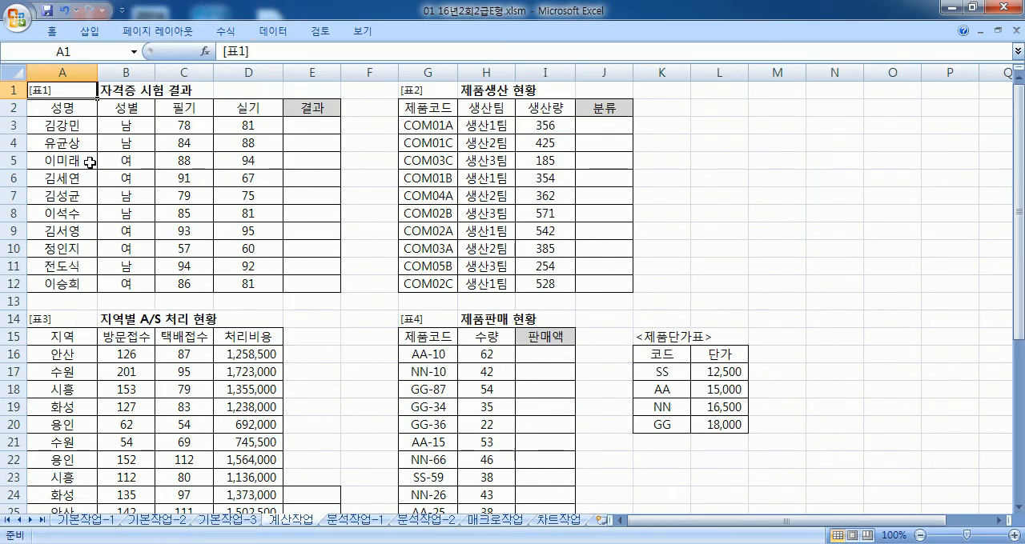
pyautogui.keyDown('ctrl'); pyautogui.scroll(2, 84, 168); pyautogui.keyUp('ctrl')
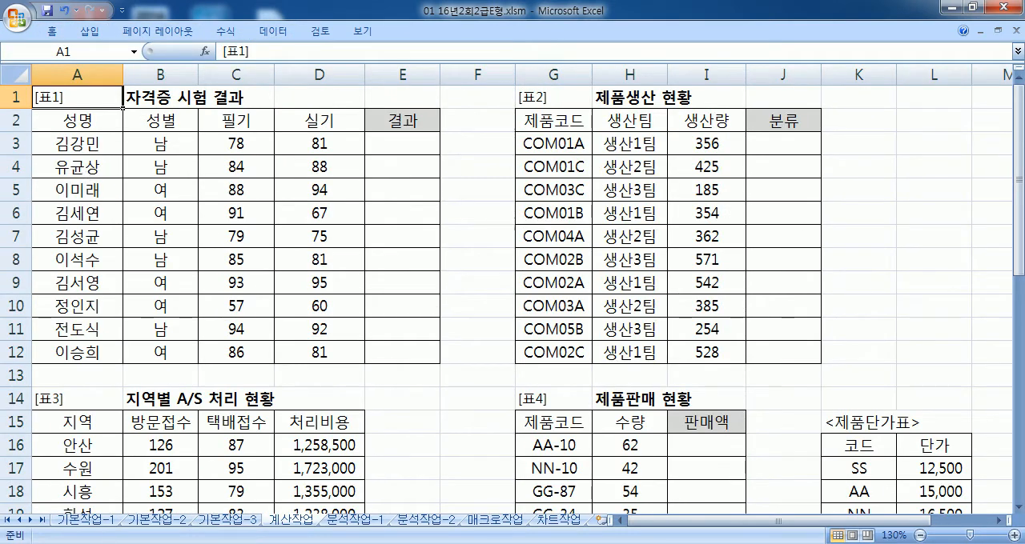
# Step: Open Notepad (메모장) and place its window beside 표1, leaving columns A to E of the sheet uncovered
pyautogui.press('super')
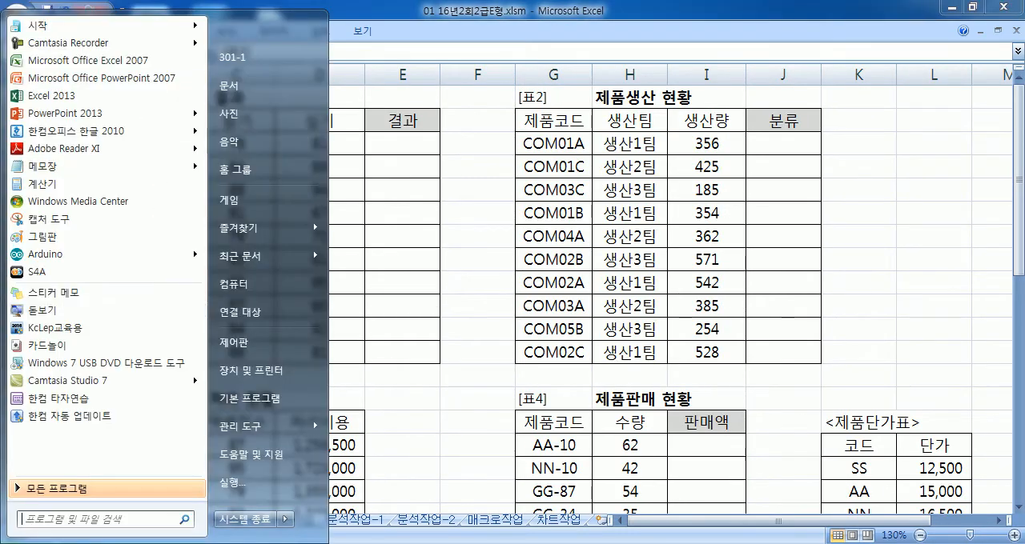
pyautogui.click(56, 168)
pyautogui.moveTo(468, 24); pyautogui.dragTo(1023, 28)
pyautogui.moveTo(514, 63); pyautogui.dragTo(453, 63)
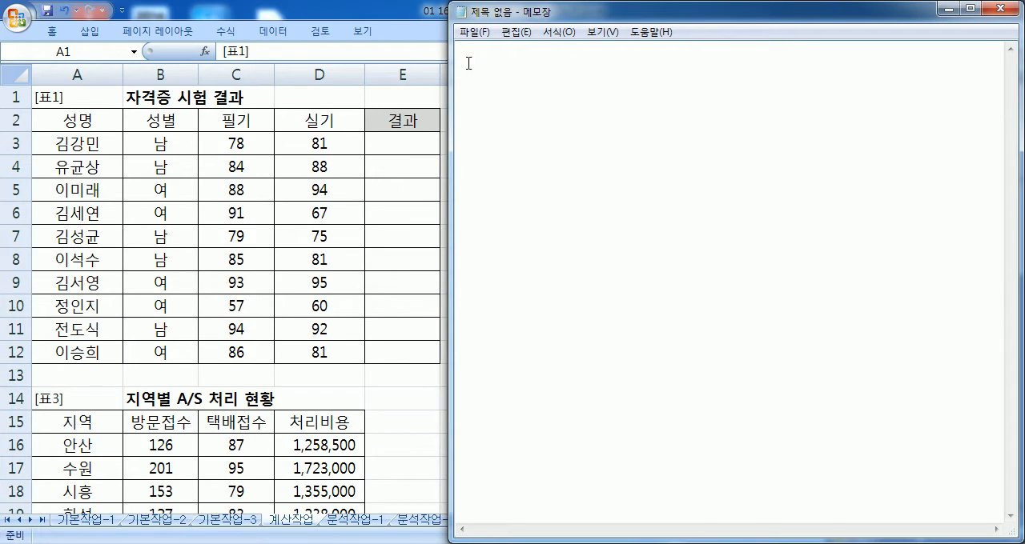
# Step: Set the Notepad font size to 24
pyautogui.click(558, 32)
pyautogui.click(555, 69)
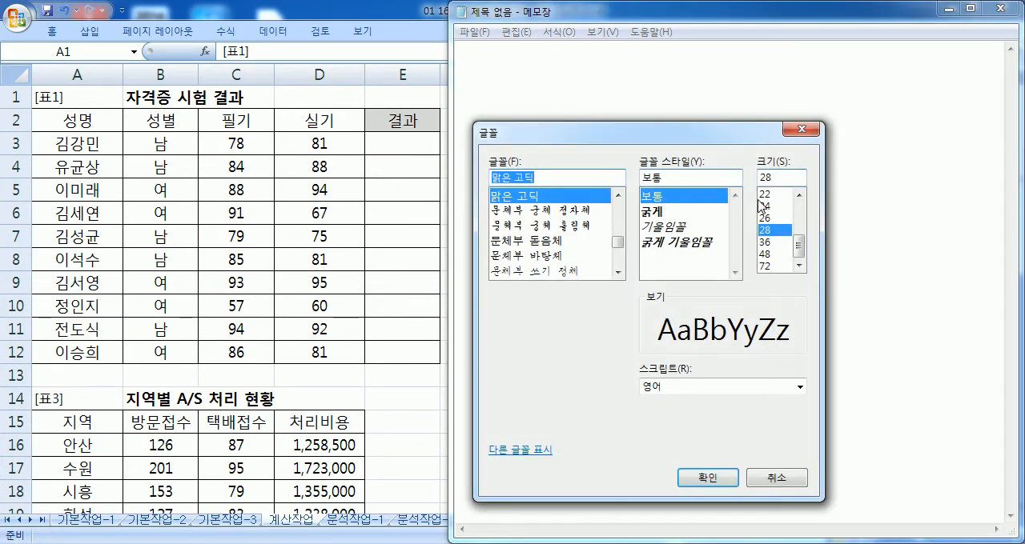
pyautogui.click(764, 207)
pyautogui.click(708, 479)
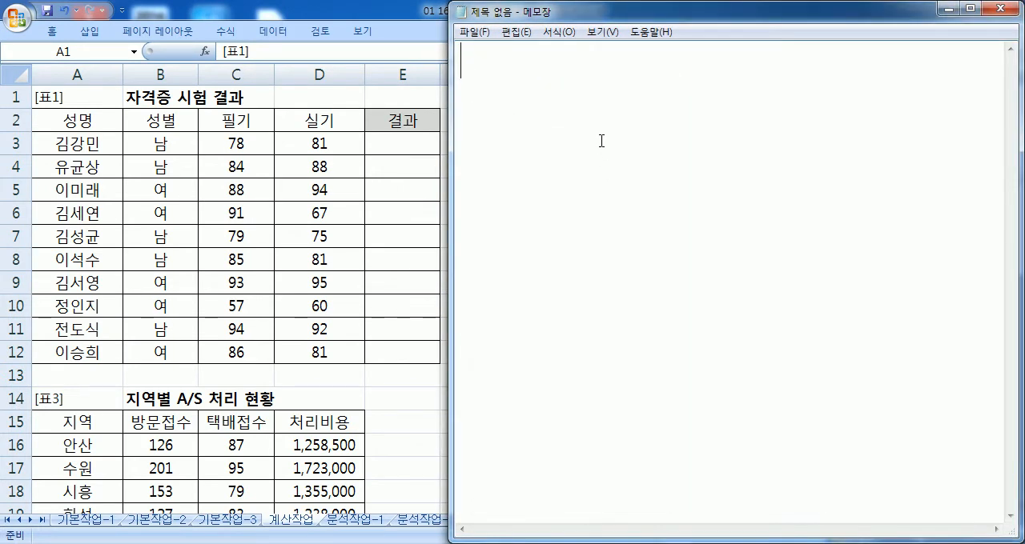
# Step: Begin the problem note with the text "문제1) 필기(C3:C12)"
pyautogui.write('문제1)')
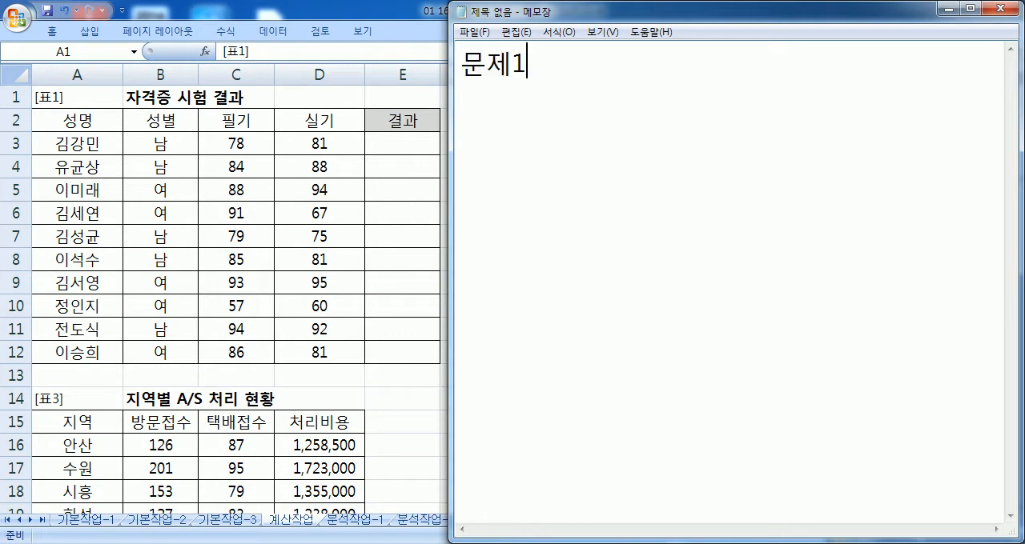
pyautogui.press('BackSpace')
pyautogui.write(',')
pyautogui.press('BackSpace')
pyautogui.press('BackSpace')
pyautogui.write(') 필기(')
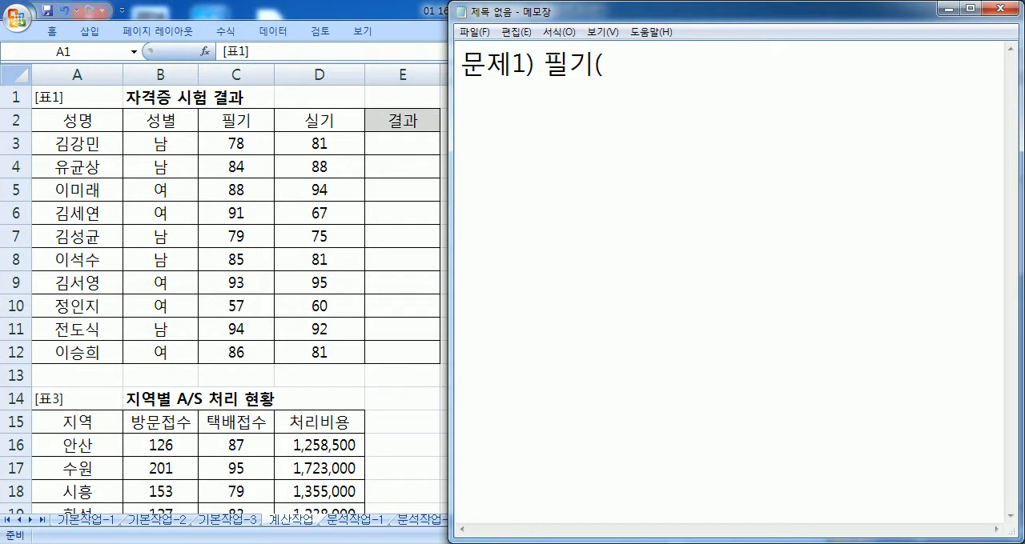
pyautogui.write('C3:C125')
pyautogui.press('BackSpace')
pyautogui.write(')')
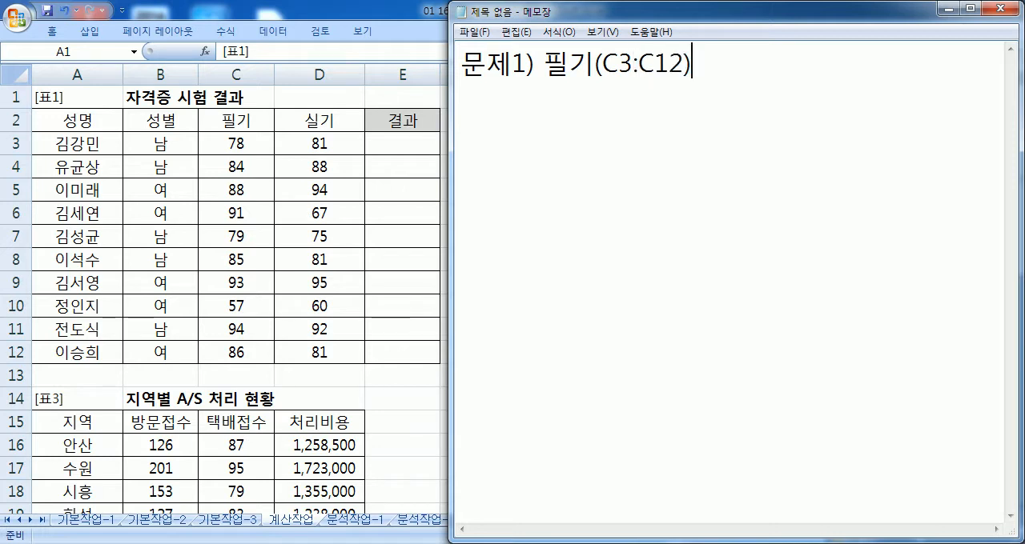
pyautogui.write('가 필기 평균 이상이고, 실기')
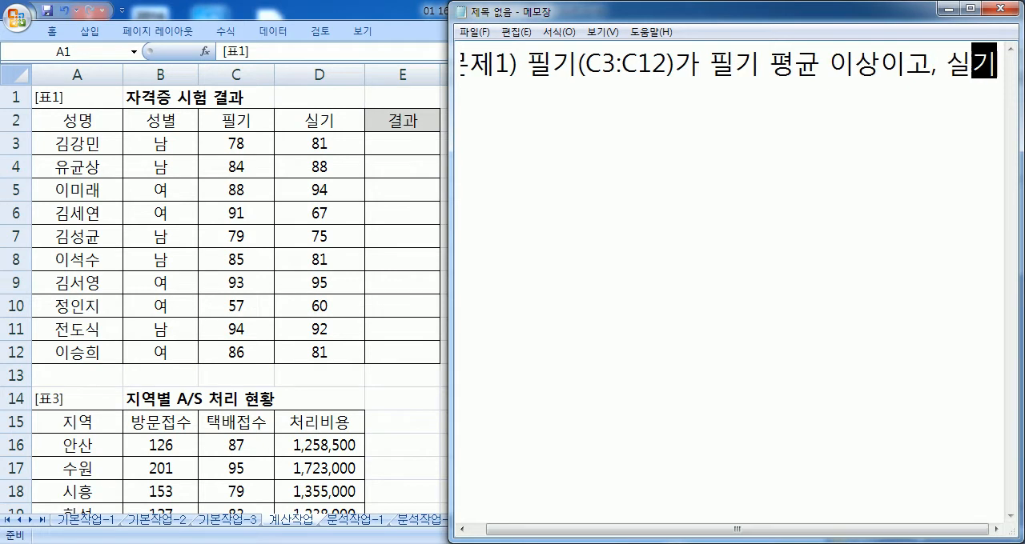
pyautogui.write('(D3:D12')
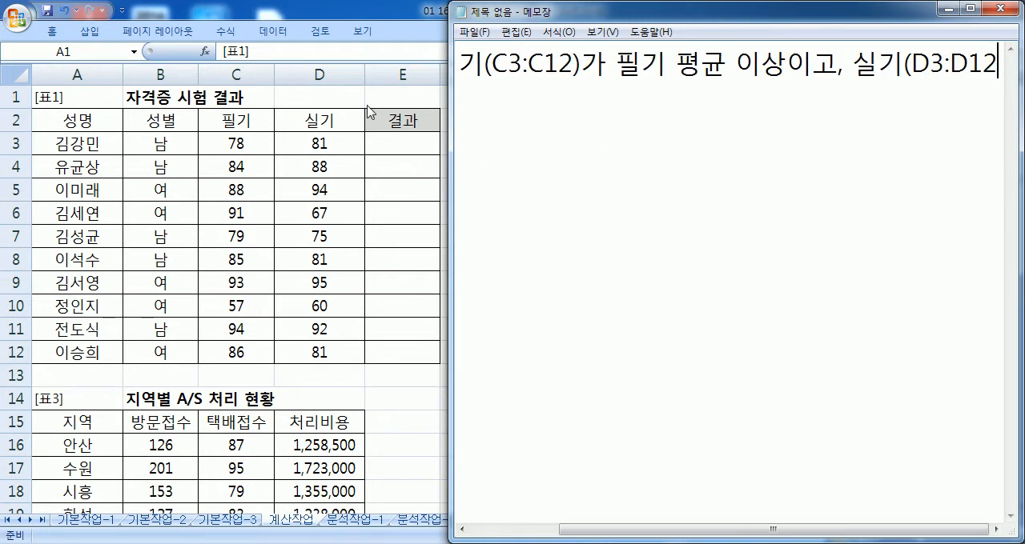
# Step: Turn on word wrap and complete the problem sentence with ")가 실기 평균 이상이면 "합격", 공백"
pyautogui.click(559, 32)
pyautogui.click(562, 46)
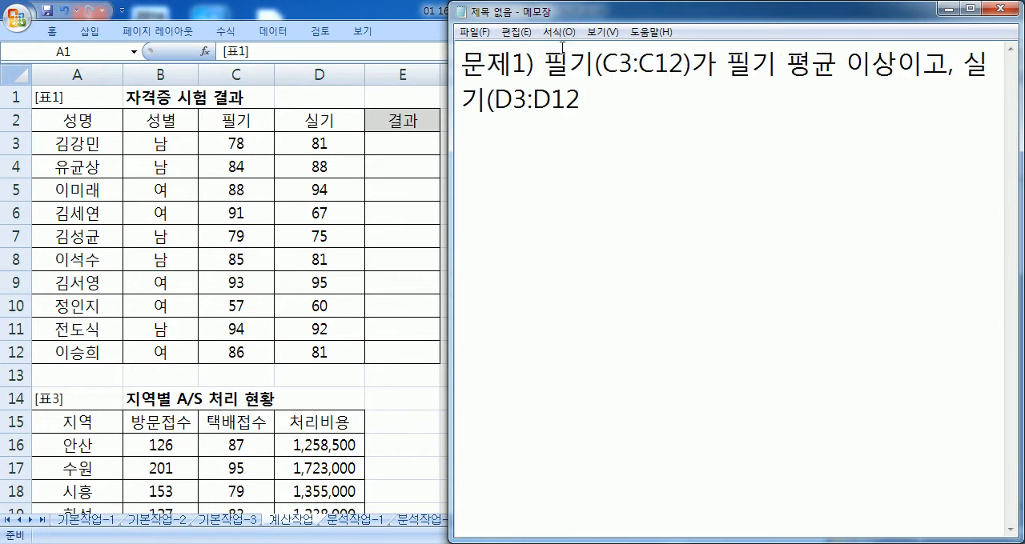
pyautogui.write(')')
pyautogui.write('rk')
pyautogui.press('BackSpace')
pyautogui.press('BackSpace')
pyautogui.press('Hangul')
pyautogui.write('가 ')
pyautogui.write('실기 펴')
pyautogui.write('ㅇ균 이상이며')
pyautogui.write('ㄴ "합ㄱ')
pyautogui.write('ㅕㄱ", "')
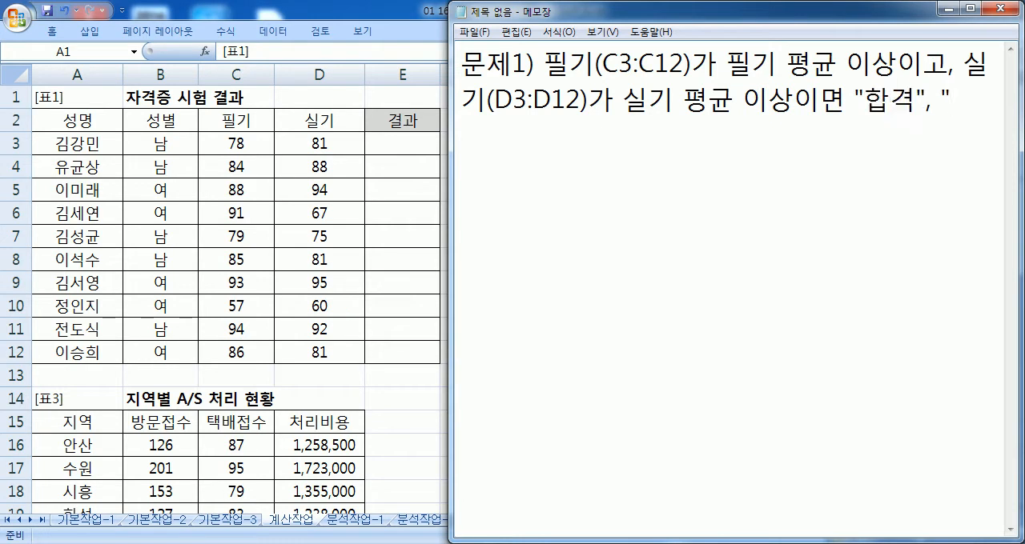
pyautogui.press('BackSpace')
pyautogui.write('ㄱㅗㅇㅂㅐㄱ')
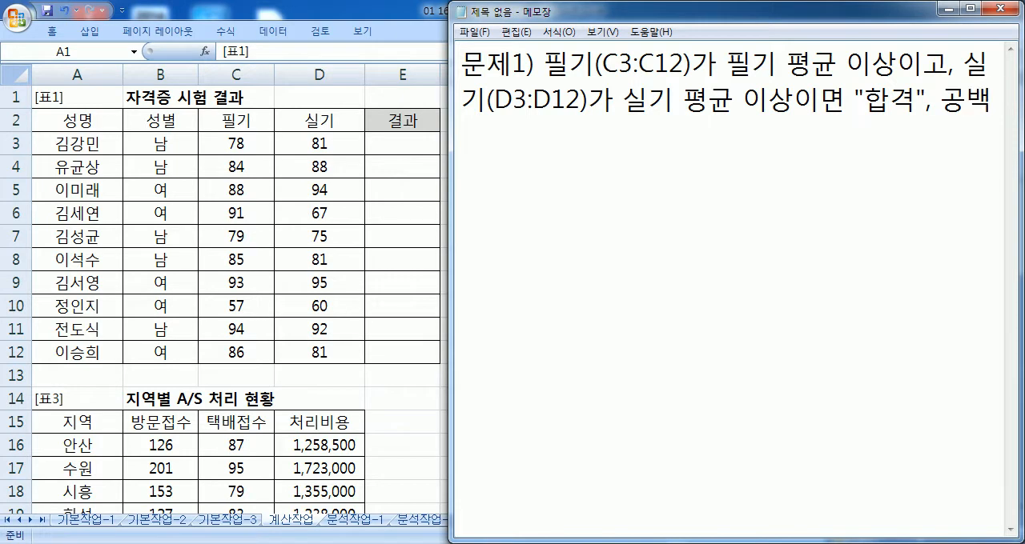
# Step: Add a second line to the note listing the functions: "IF, AND, AVERAGE 함수"
pyautogui.press('Return')
pyautogui.write('IF,M')
pyautogui.press('BackSpace')
pyautogui.write('AN')
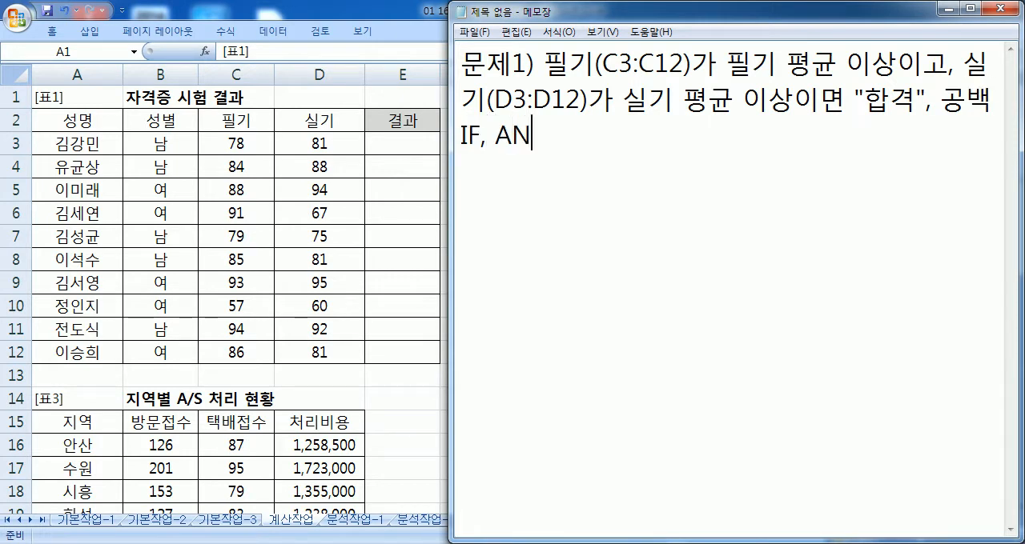
pyautogui.write('D, AVERAGE')
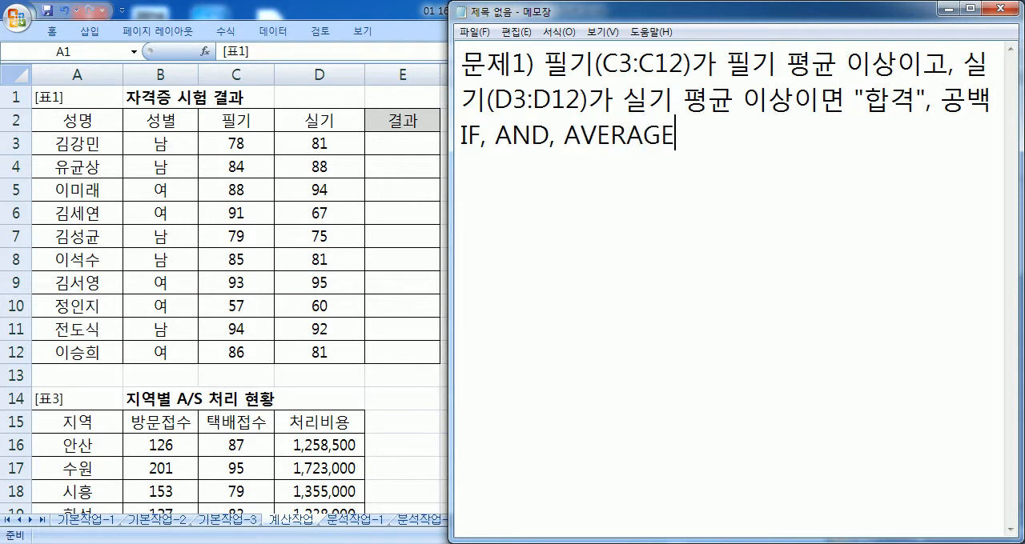
pyautogui.write(' 함수')
# Step: Add a new note line with the formula outline =IF(AND(조건1, 조건2), "합격", "")
pyautogui.press('Return')
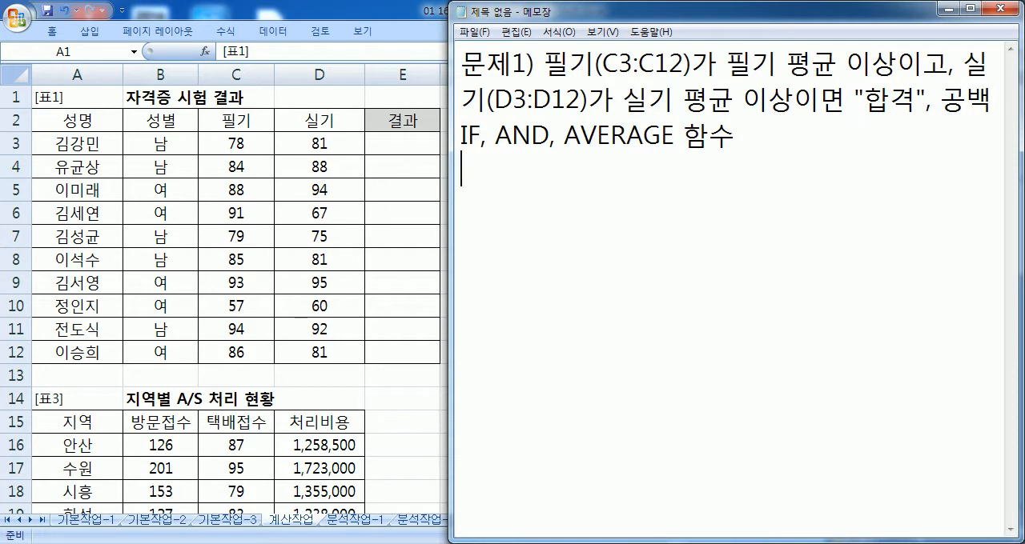
pyautogui.write('=IF(')
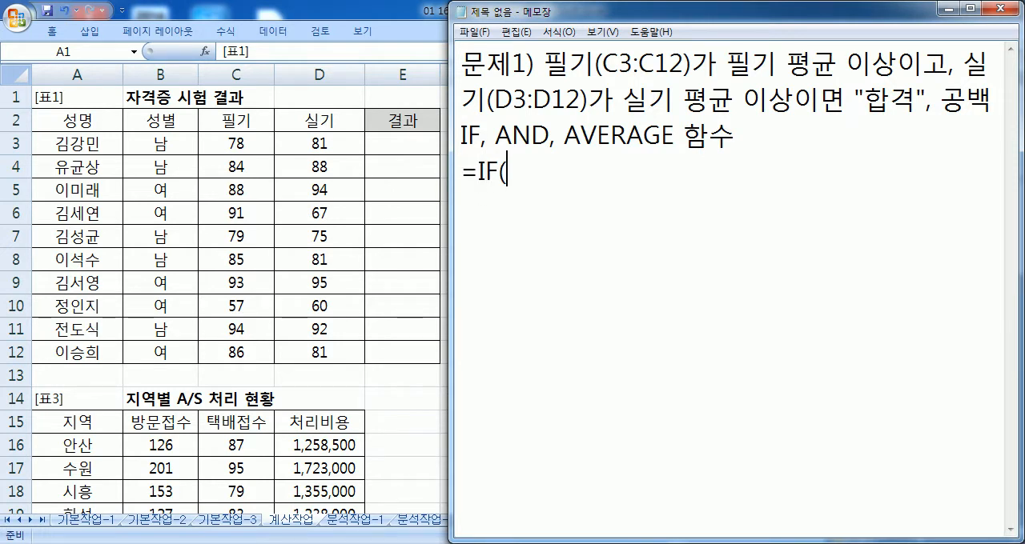
pyautogui.write('AND(ㅈ조건1, 조건2')
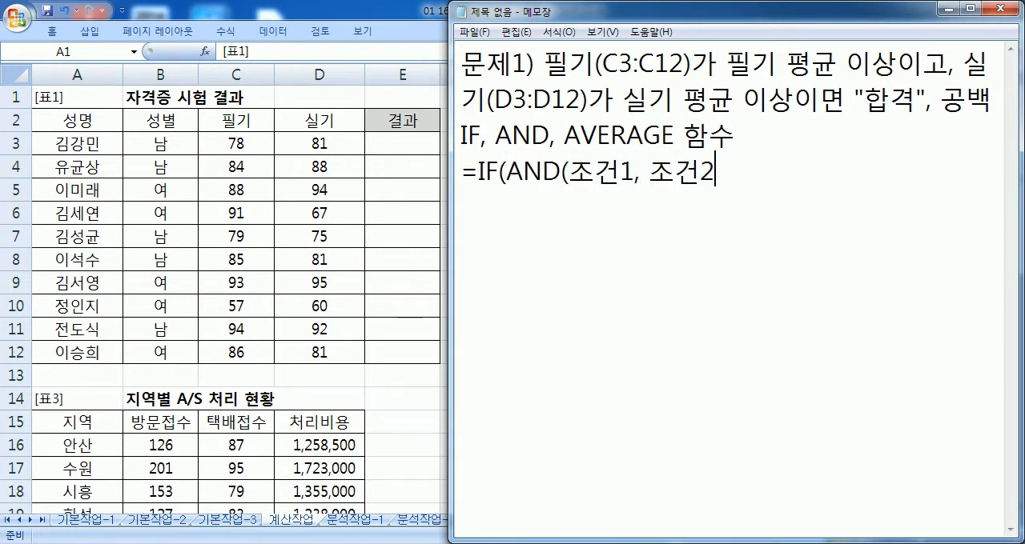
pyautogui.write('), ')
pyautogui.write('"합겨')
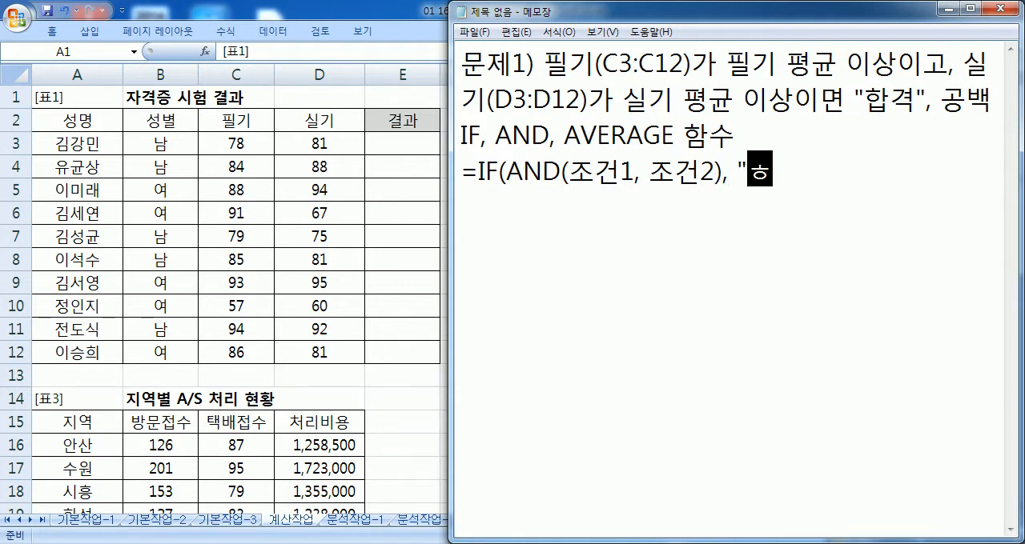
pyautogui.write('ㄱ", "")')
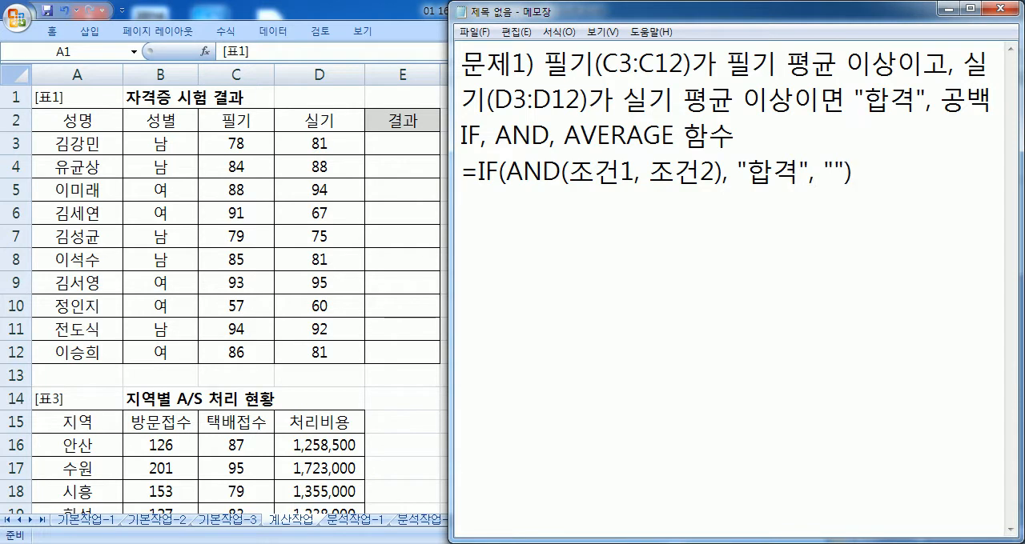
# Step: Enlarge the Notepad window and duplicate the formula outline onto the line below it
pyautogui.moveTo(551, 9); pyautogui.dragTo(551, 29)
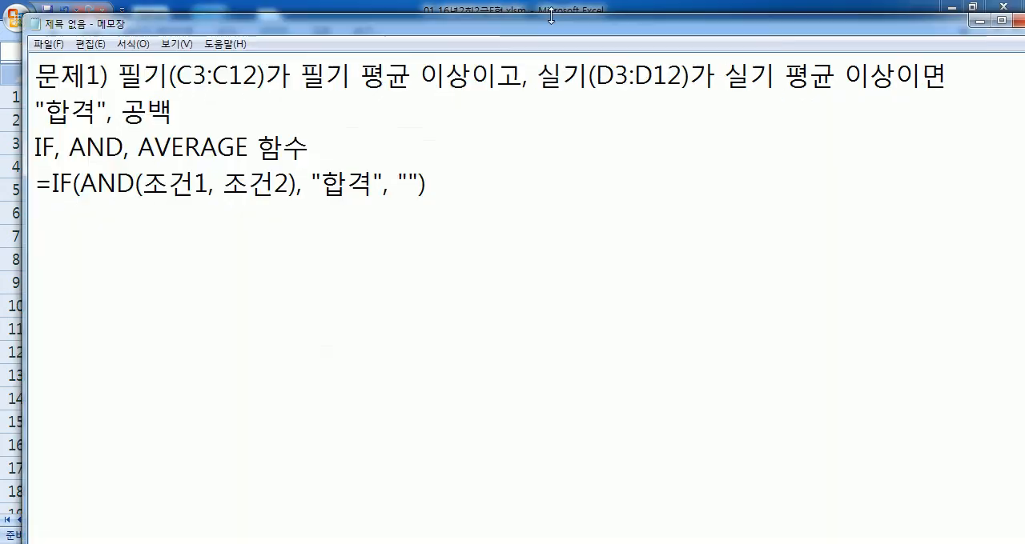
pyautogui.press('Up')
pyautogui.hotkey('shift', 'End')
pyautogui.hotkey('ctrl', 'c')
pyautogui.press('Down')
pyautogui.hotkey('ctrl', 'v')
pyautogui.press('Return')
# Step: In the duplicated formula line, replace 조건1 with "필기가 필기 평균 이상"
pyautogui.press('Right')
pyautogui.press('Right')
pyautogui.write('ㅍ;ㅣ')
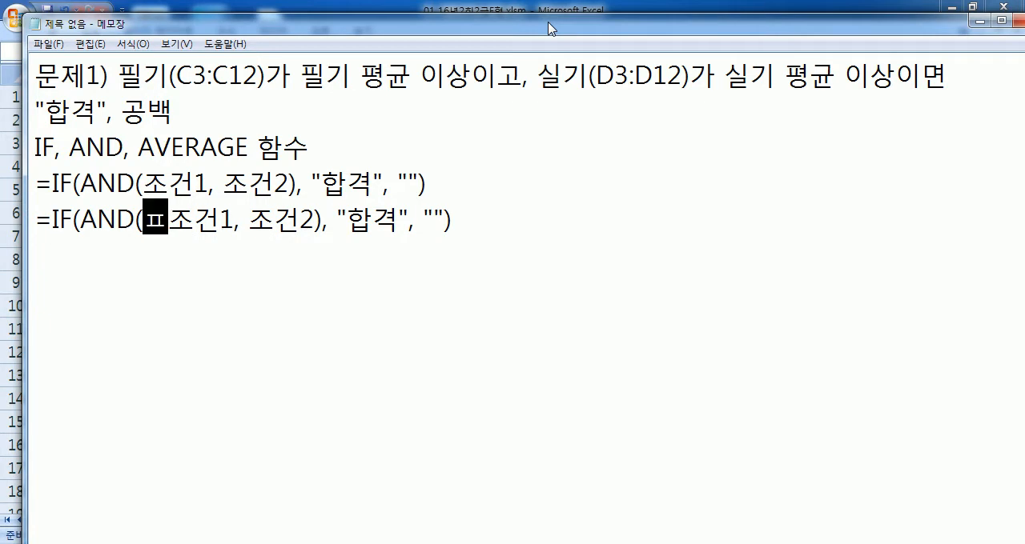
pyautogui.press('BackSpace')
pyautogui.press('BackSpace')
pyautogui.press('BackSpace')
pyautogui.write('피ㄹ기')
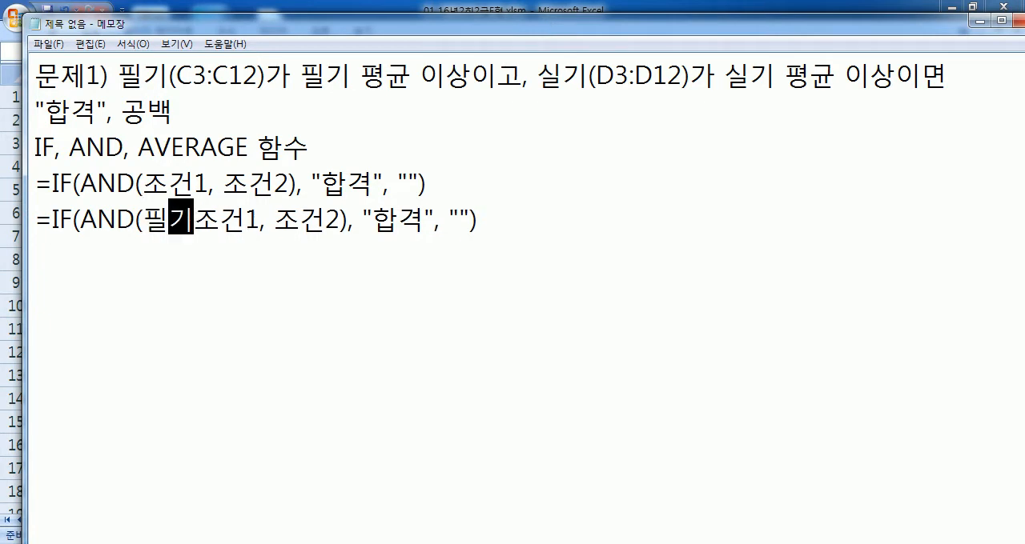
pyautogui.write('가 필기')
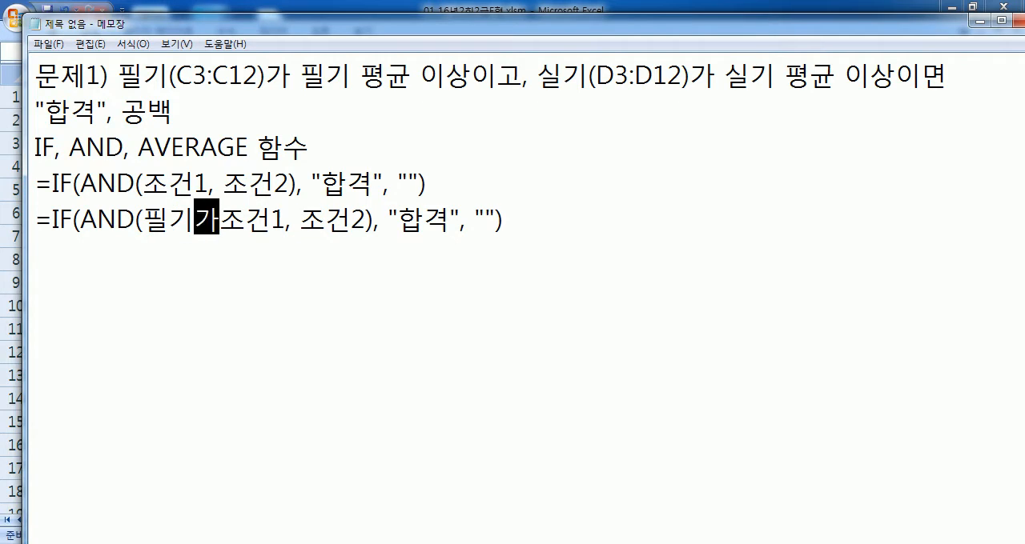
pyautogui.write(' 평균 이상')
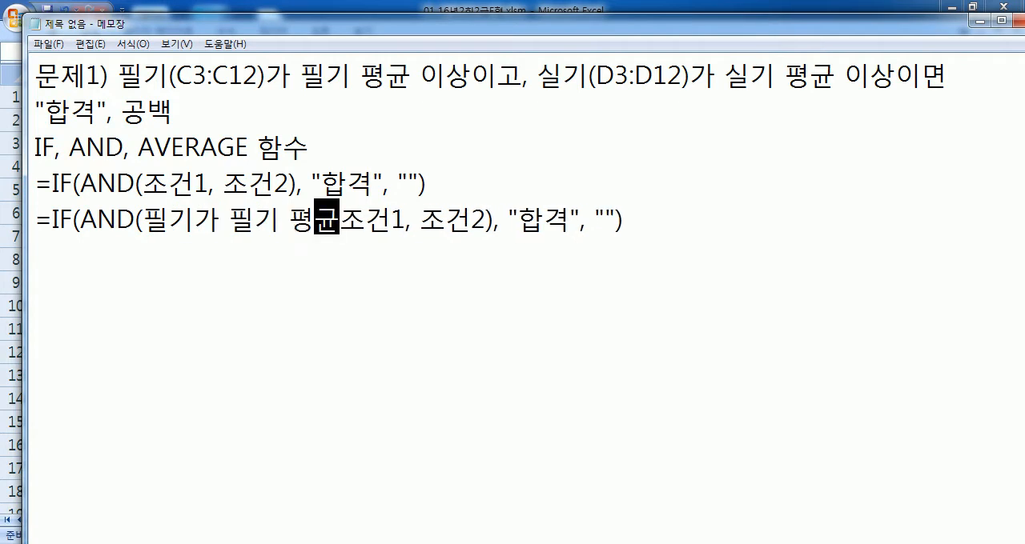
pyautogui.press('Delete')
pyautogui.press('Delete')
pyautogui.press('Delete')
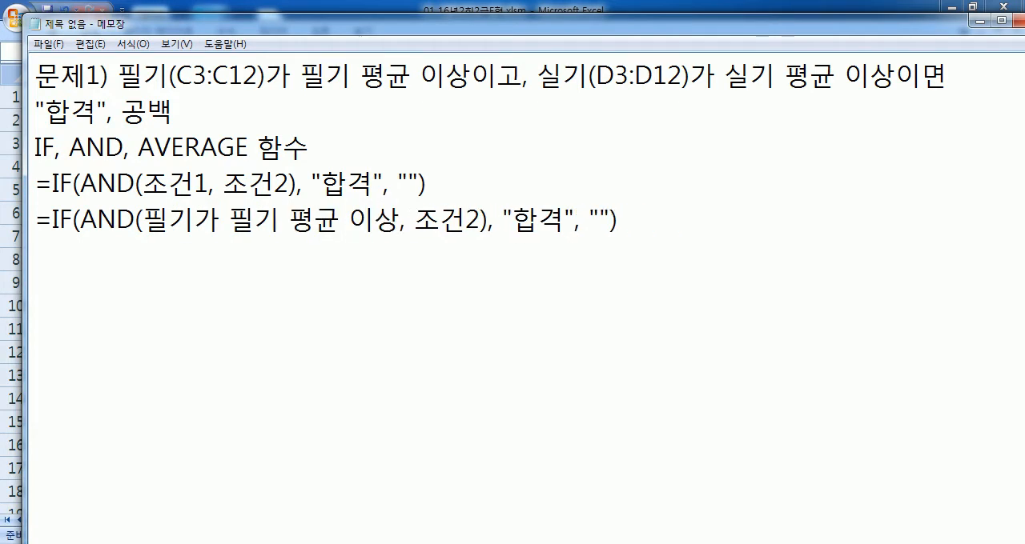
# Step: In the same formula line, replace 조건2 with "실기가 실기 평균 이상"
pyautogui.press('Right')
pyautogui.press('Right')
pyautogui.write('실기')
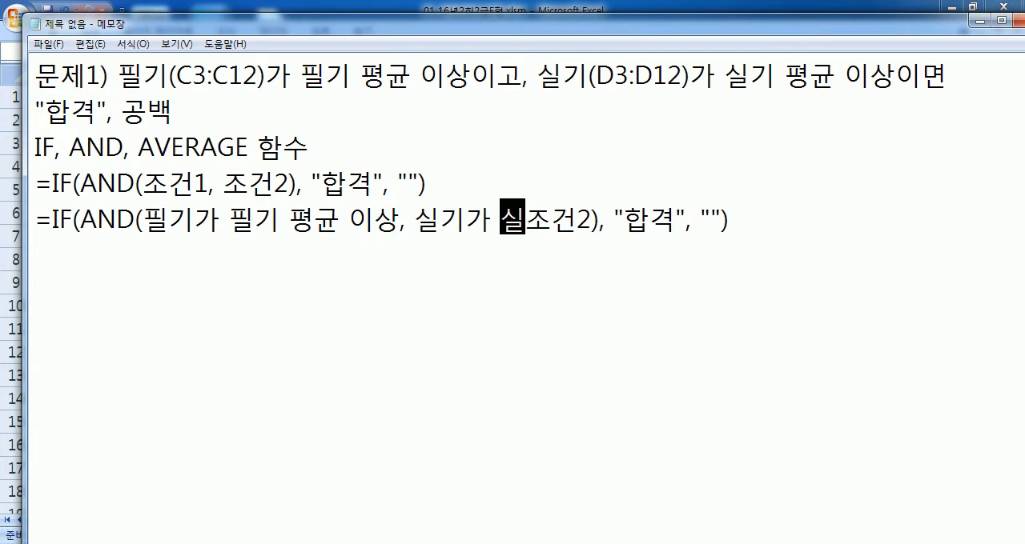
pyautogui.write('기 평균 ㄴ')
pyautogui.write('이')
pyautogui.press('BackSpace')
pyautogui.press('BackSpace')
pyautogui.press('BackSpace')
pyautogui.press('BackSpace')
pyautogui.write('균 이상')
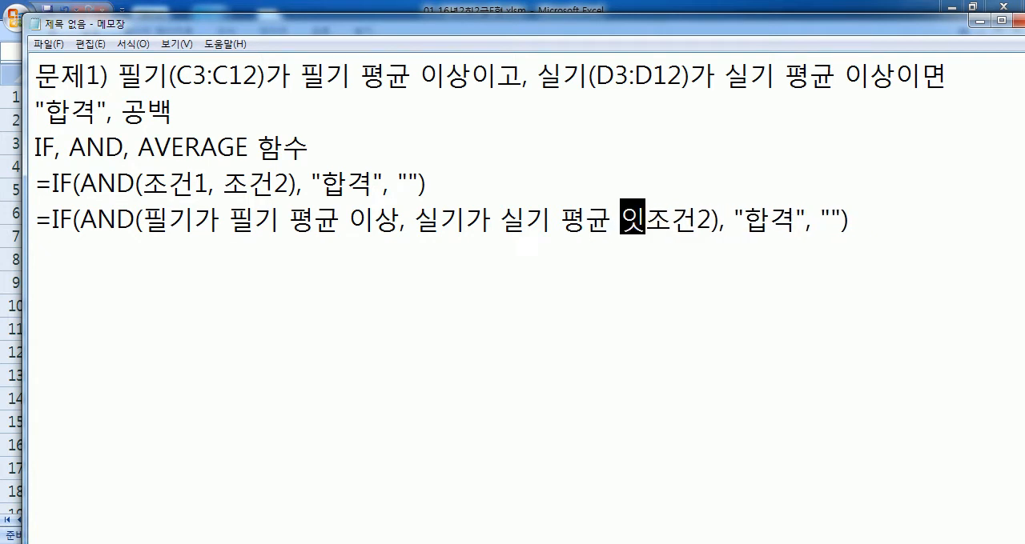
pyautogui.press('Delete')
pyautogui.press('Delete')
pyautogui.press('Delete')
pyautogui.press('Home')
pyautogui.hotkey('shift', 'Down')
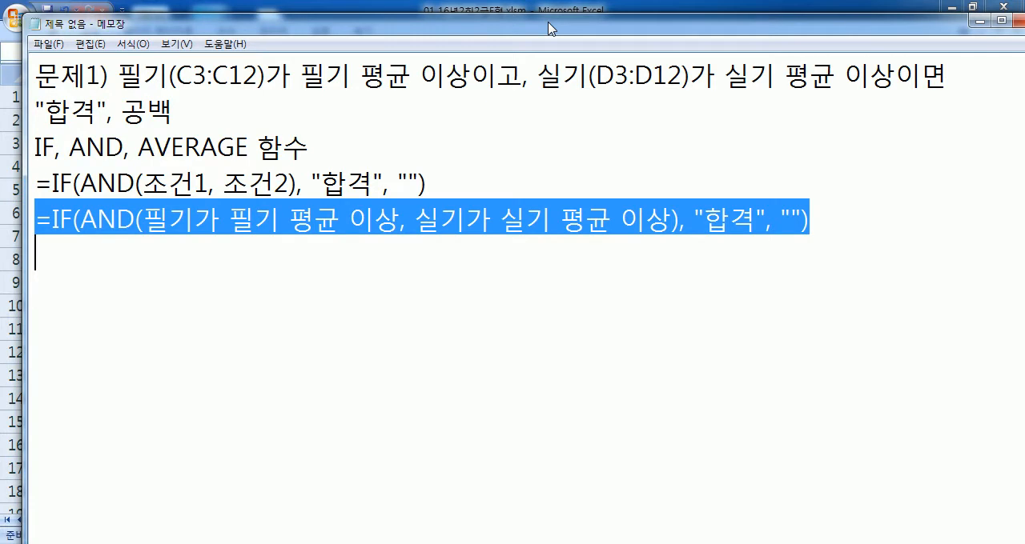
pyautogui.hotkey('shift', 'Up')
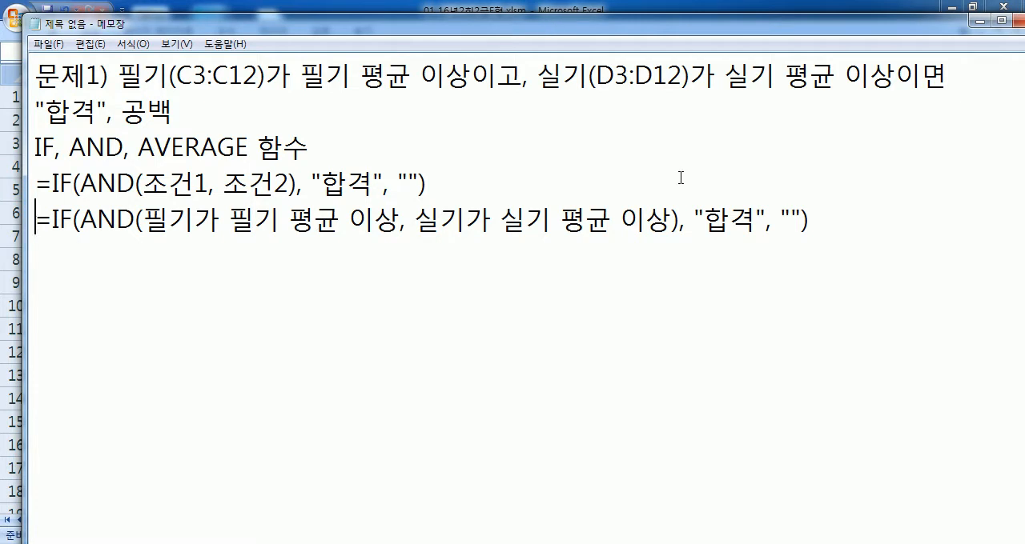
pyautogui.moveTo(677, 228); pyautogui.dragTo(148, 217)
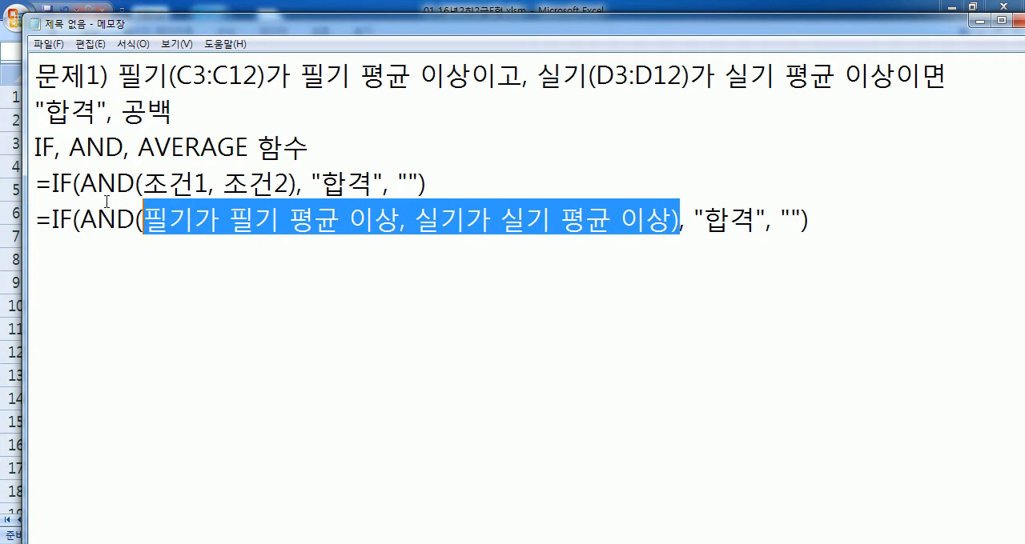
pyautogui.moveTo(88, 217); pyautogui.dragTo(587, 220)
pyautogui.click(730, 220)
pyautogui.click(781, 221)
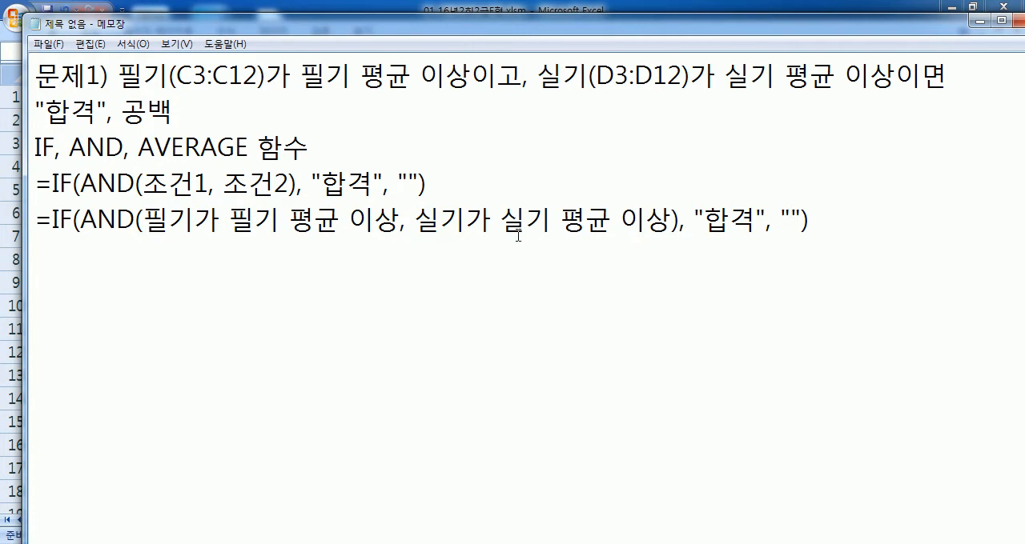
# Step: Copy the formula line with the worded conditions onto a new line beneath it
pyautogui.moveTo(35, 220); pyautogui.dragTo(30, 244)
pyautogui.hotkey('ctrl', 'c')
pyautogui.click(150, 244)
pyautogui.hotkey('ctrl', 'v')
# Step: In the newly copied formula line, replace "필기가" in the first condition with C3>=
pyautogui.click(150, 251)
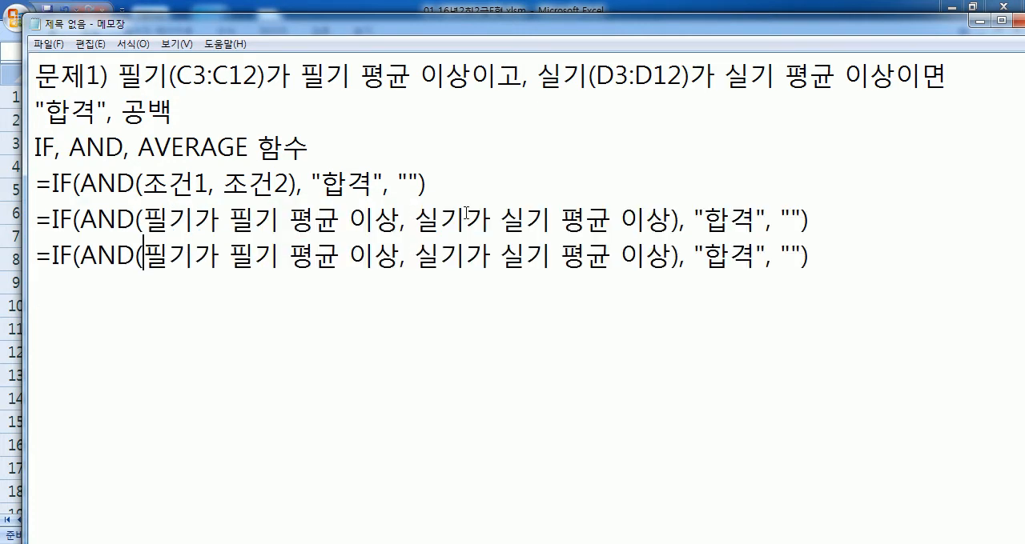
pyautogui.write('ㅊ')
pyautogui.press('BackSpace')
pyautogui.write('C3')
pyautogui.press('Delete')
pyautogui.press('Delete')
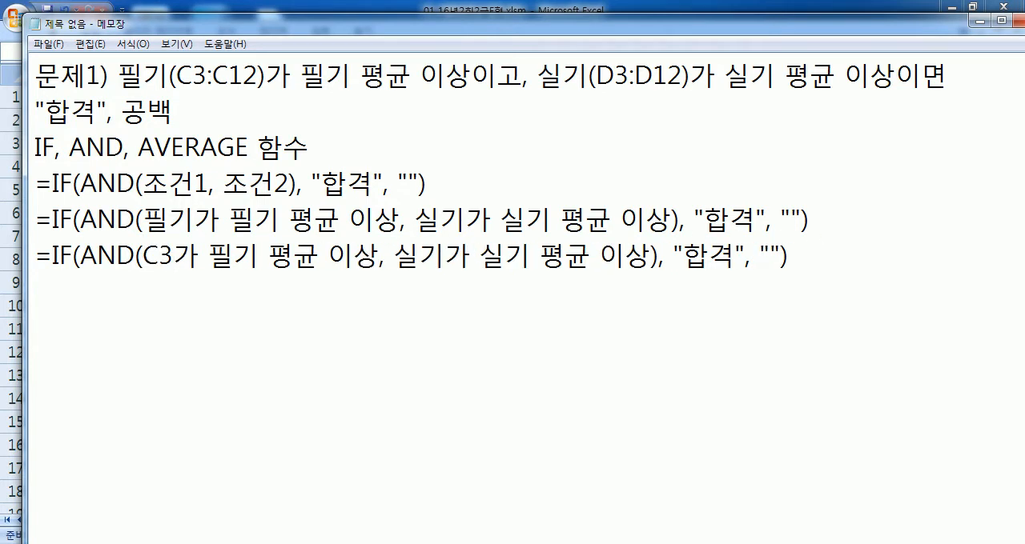
pyautogui.write('>=')
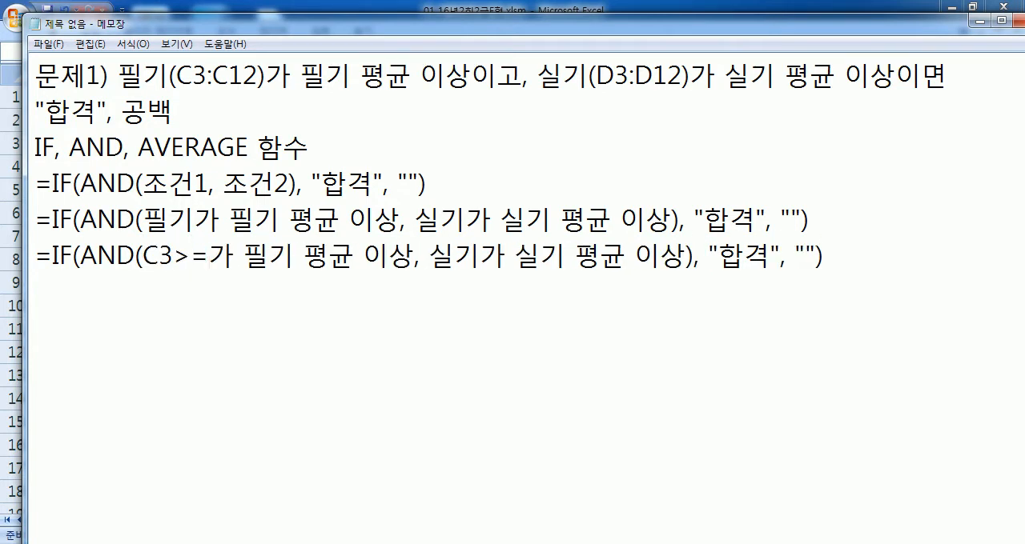
pyautogui.press('Delete')
pyautogui.press('Delete')
# Step: Replace "필기 평균 이상" after C3>= with AVERAGE(C3:C12)
pyautogui.write('AVERAGVE')
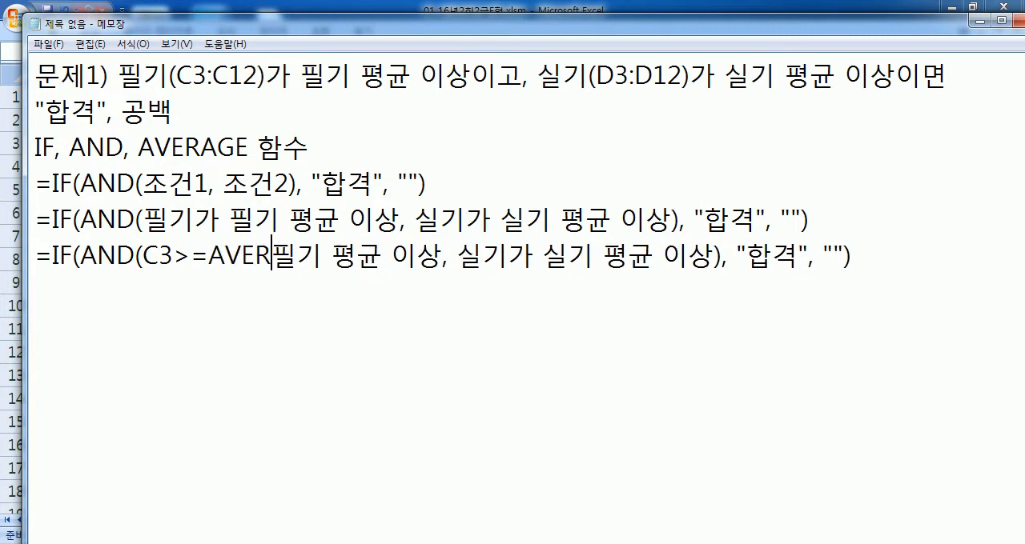
pyautogui.press('BackSpace')
pyautogui.press('BackSpace')
pyautogui.press('BackSpace')
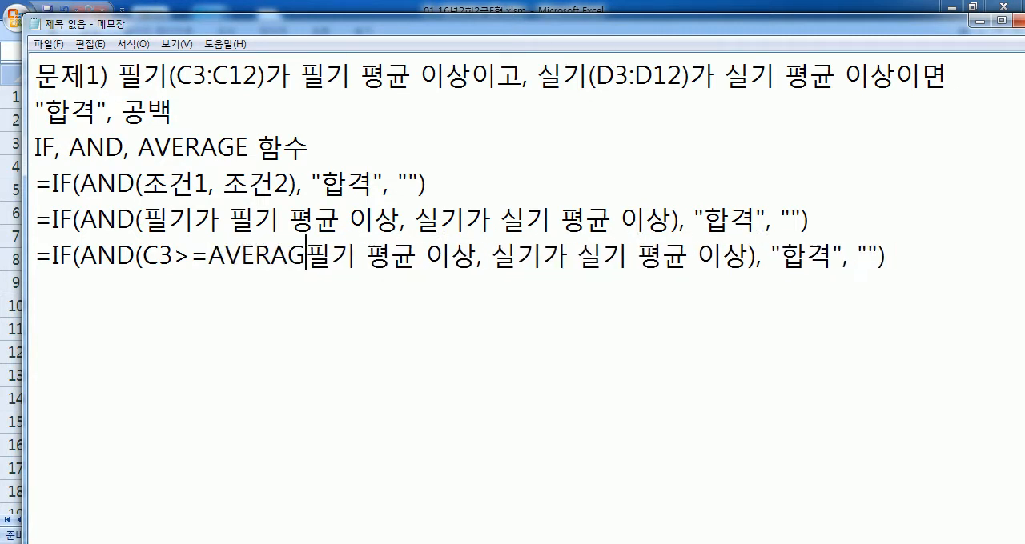
pyautogui.write('GE(')
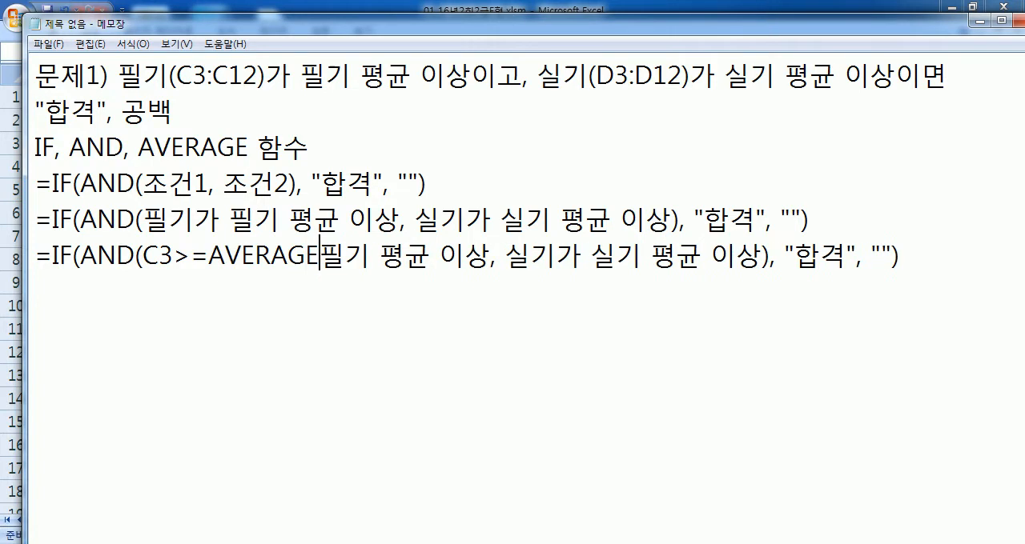
pyautogui.write('C3"')
pyautogui.press('BackSpace')
pyautogui.write(':C12)')
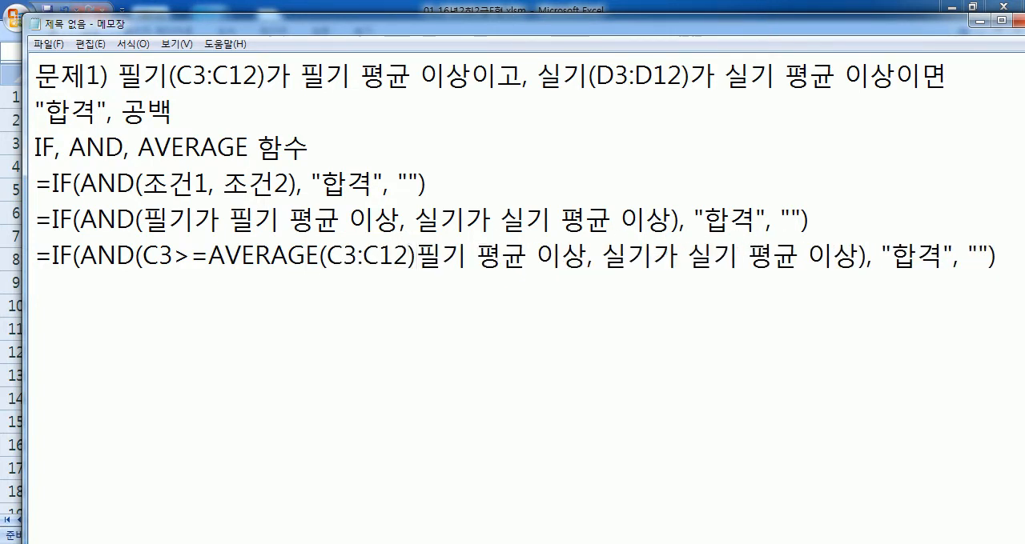
pyautogui.press('Delete')
pyautogui.press('Delete')
pyautogui.press('Delete')
pyautogui.press('Delete')
pyautogui.press('Delete')
pyautogui.press('Delete')
pyautogui.press('Delete')
pyautogui.press('Delete')
# Step: Make the first AVERAGE range absolute as $C$3:$C$12
pyautogui.press('Left')
pyautogui.press('Left')
pyautogui.press('Left')
pyautogui.press('Left')
pyautogui.press('Left')
pyautogui.press('Left')
pyautogui.write('$')
pyautogui.press('Right')
pyautogui.write('$')
pyautogui.press('Right')
pyautogui.press('Right')
pyautogui.write('$')
pyautogui.press('Right')
pyautogui.write('$')
# Step: Replace the second worded condition, "실기가 실기 평균 이상", with D3>=AVERAGE(D3:D12)
pyautogui.press('Right')
pyautogui.press('Right')
pyautogui.press('Right')
pyautogui.press('Right')
pyautogui.press('Right')
pyautogui.write('D3')
pyautogui.press('Delete')
pyautogui.press('Delete')
pyautogui.press('Delete')
pyautogui.press('Delete')
pyautogui.press('Delete')
pyautogui.press('Delete')
pyautogui.press('Delete')
pyautogui.press('Delete')
pyautogui.press('Delete')
pyautogui.press('Delete')
pyautogui.press('Delete')
pyautogui.press('Delete')
pyautogui.write('>=AV')
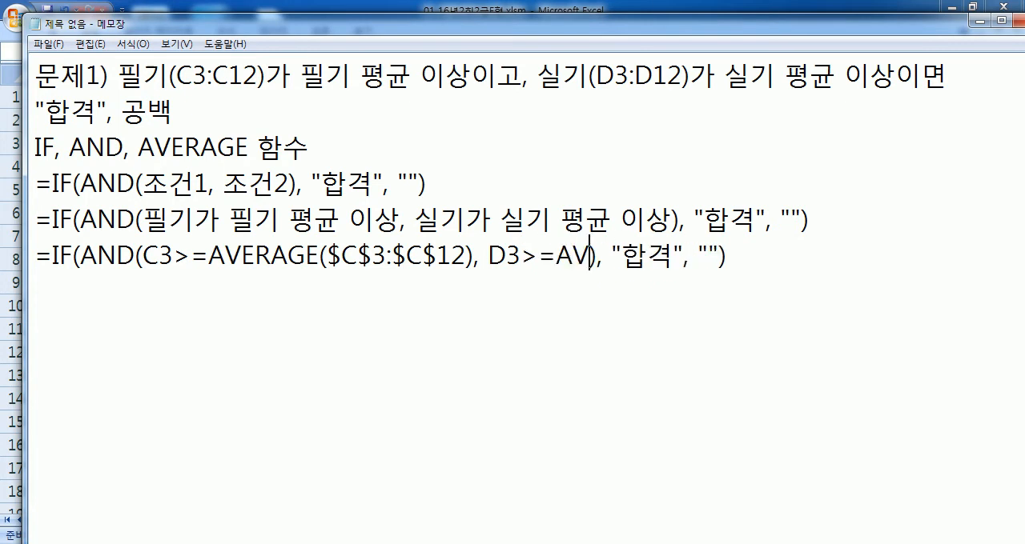
pyautogui.write('ERAGE(D')
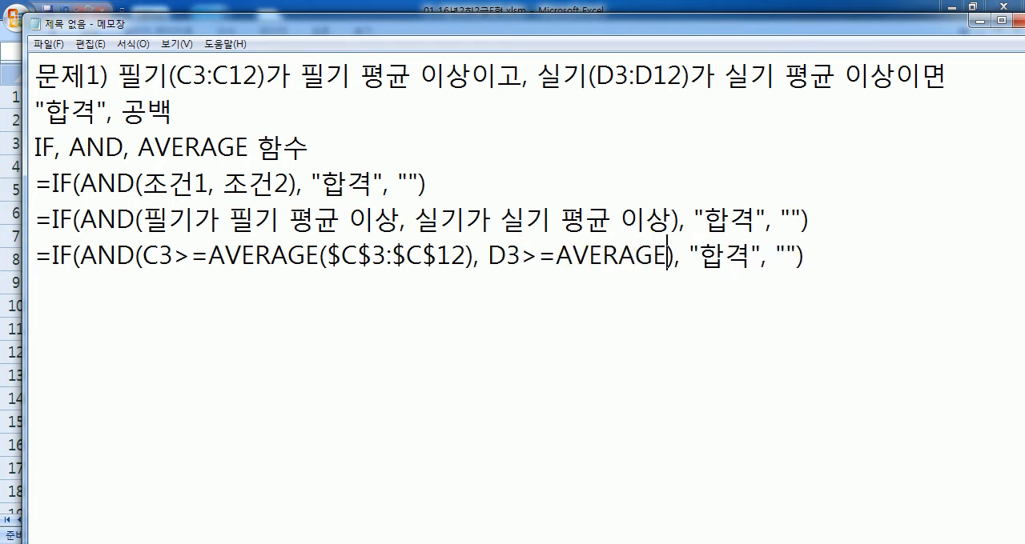
pyautogui.write('3:D12')
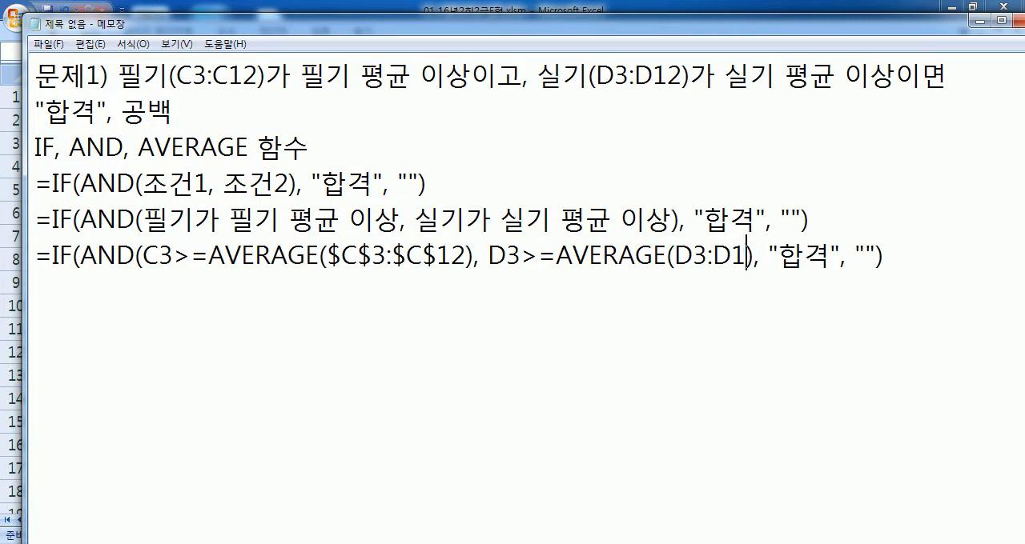
pyautogui.write(')')
# Step: Make the second AVERAGE range absolute as $D$3:$D$12
pyautogui.press('Left')
pyautogui.press('Left')
pyautogui.press('Left')
pyautogui.press('Left')
pyautogui.press('Left')
pyautogui.press('Left')
pyautogui.press('Left')
pyautogui.press('Left')
pyautogui.press('Left')
pyautogui.press('Left')
pyautogui.press('Left')
pyautogui.press('Left')
pyautogui.press('Right')
pyautogui.press('Right')
pyautogui.press('Right')
pyautogui.press('Right')
pyautogui.press('Right')
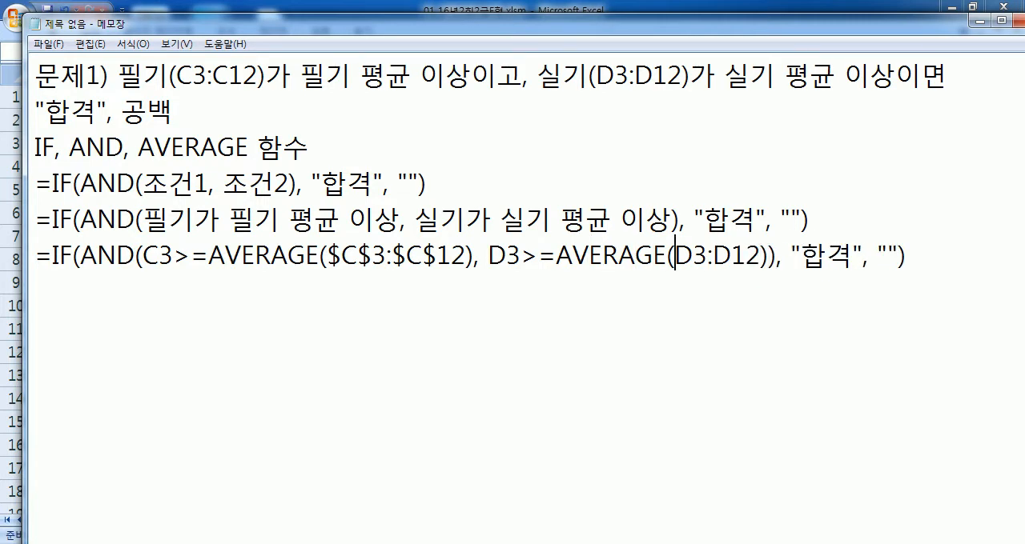
pyautogui.write('$')
pyautogui.press('Right')
pyautogui.write('$')
pyautogui.press('Right')
pyautogui.press('Right')
pyautogui.write('$')
pyautogui.press('Right')
pyautogui.write('$')
pyautogui.press('Down')
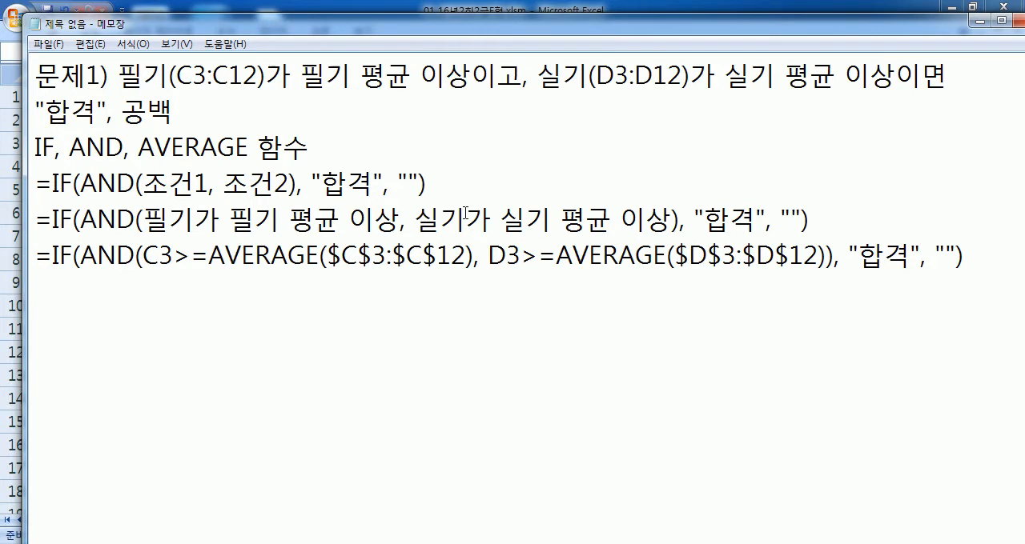
# Step: Switch to the Excel workbook and select cell E3, the first 결과 cell of 표1
pyautogui.hotkey('alt', 'Tab')
pyautogui.click(408, 145)
pyautogui.write('=if(')
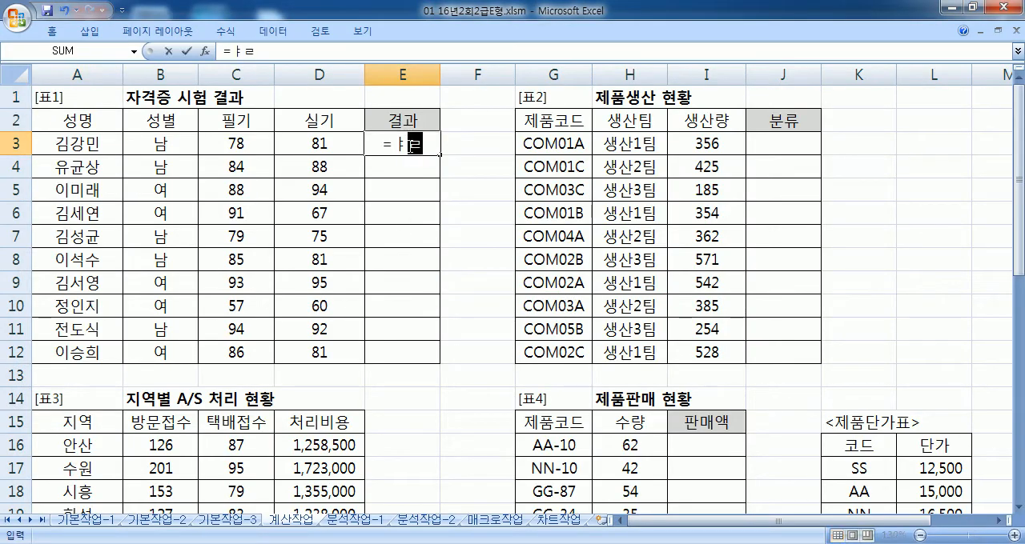
pyautogui.write('AND')
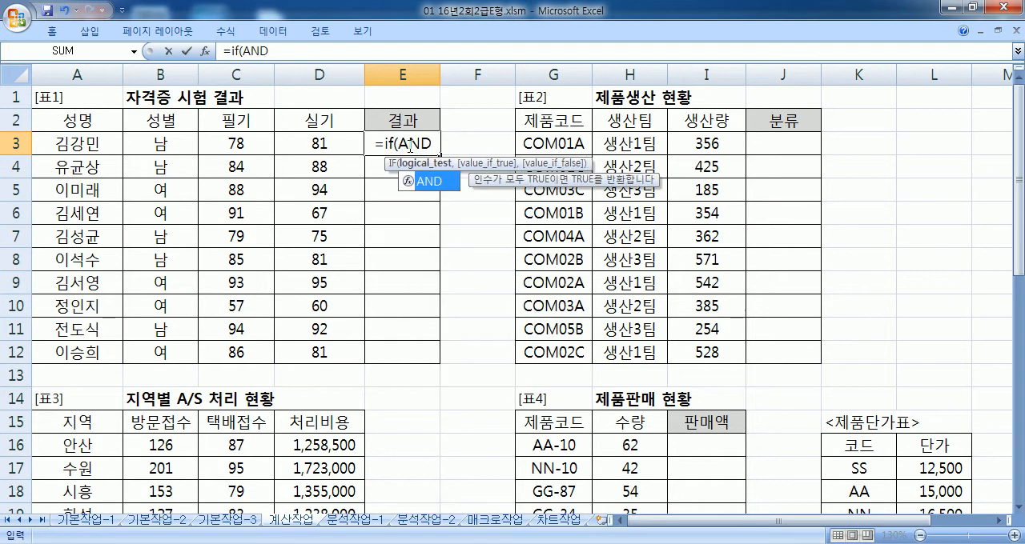
pyautogui.write('=IF(AN')
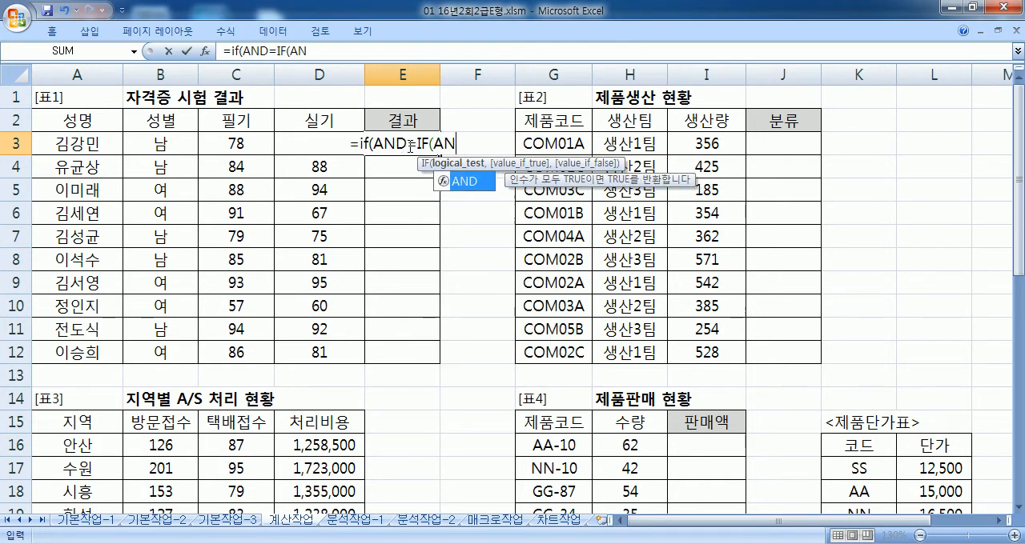
pyautogui.write('D(')
pyautogui.press('Escape')
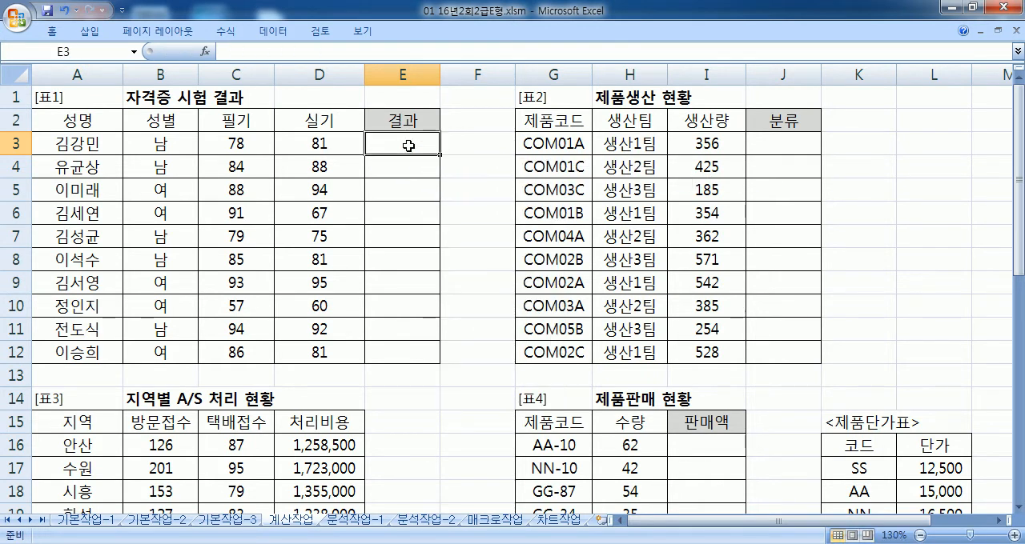
# Step: Start E3's formula with =IF(AND( and the first condition C3>=AVERAGE($C$3:$C$12), followed by a comma
pyautogui.write('=IF(AND(')
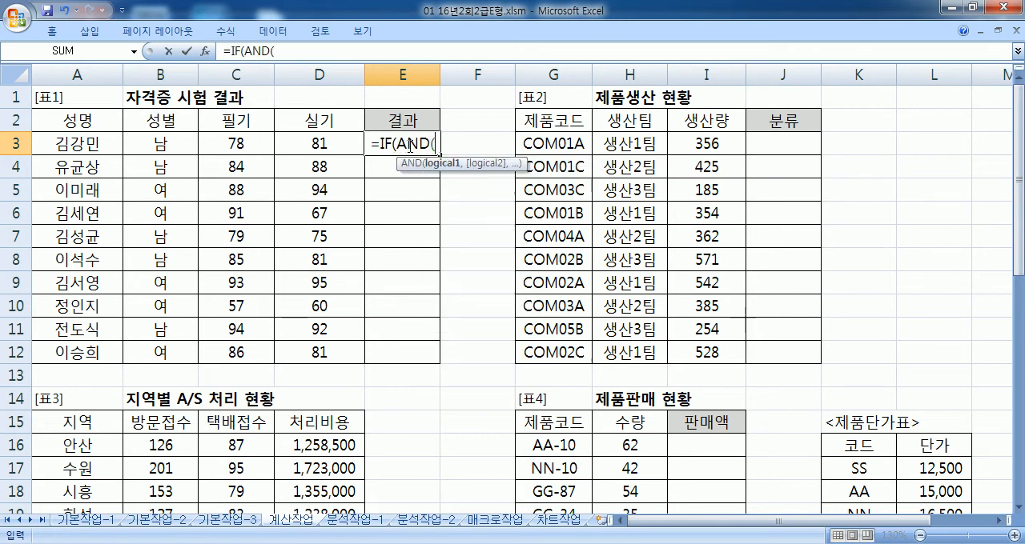
pyautogui.click(243, 143)
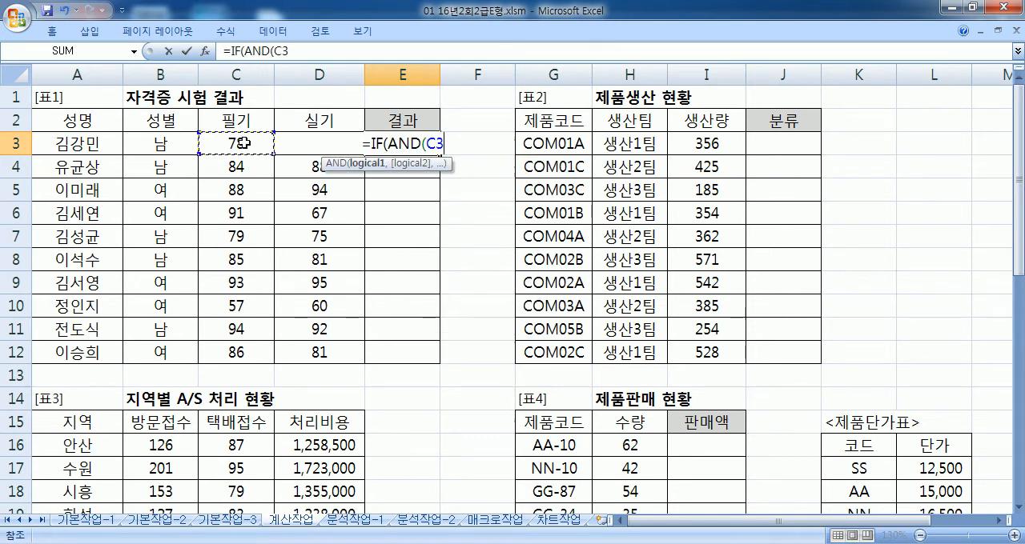
pyautogui.write('>=A')
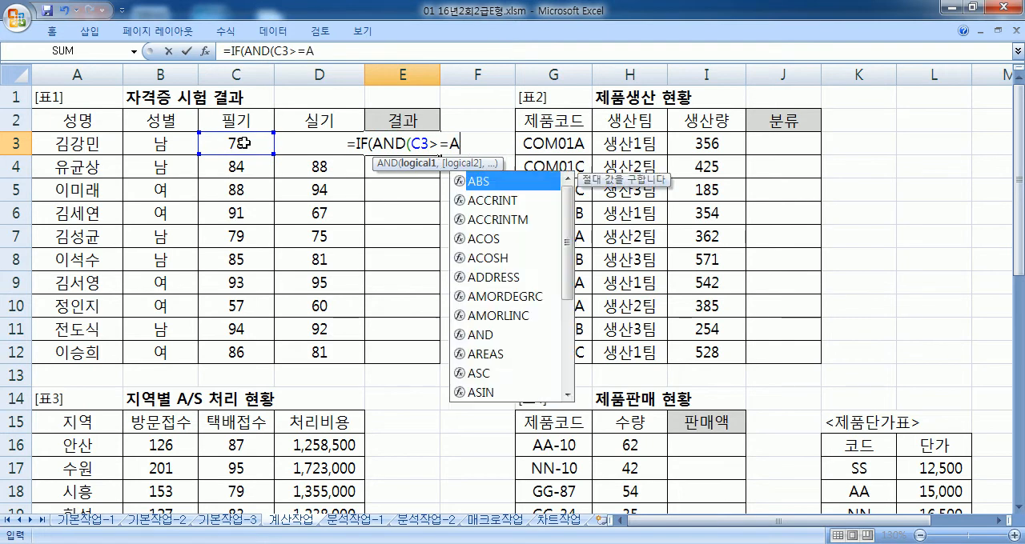
pyautogui.write('VERAGE')
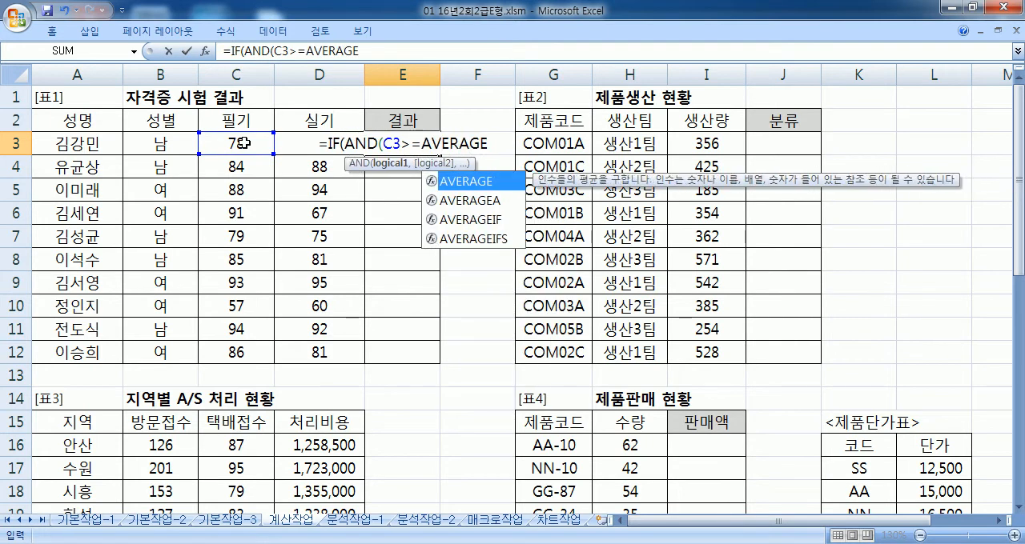
pyautogui.write('(')
pyautogui.moveTo(246, 141); pyautogui.dragTo(231, 349)
pyautogui.press('F4')
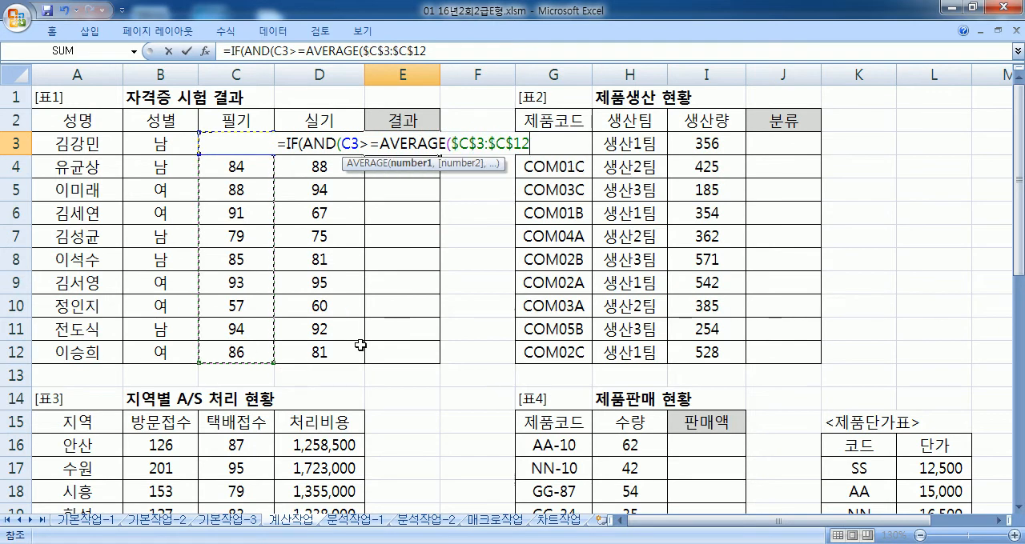
pyautogui.write(')M')
pyautogui.press('BackSpace')
pyautogui.write(',')
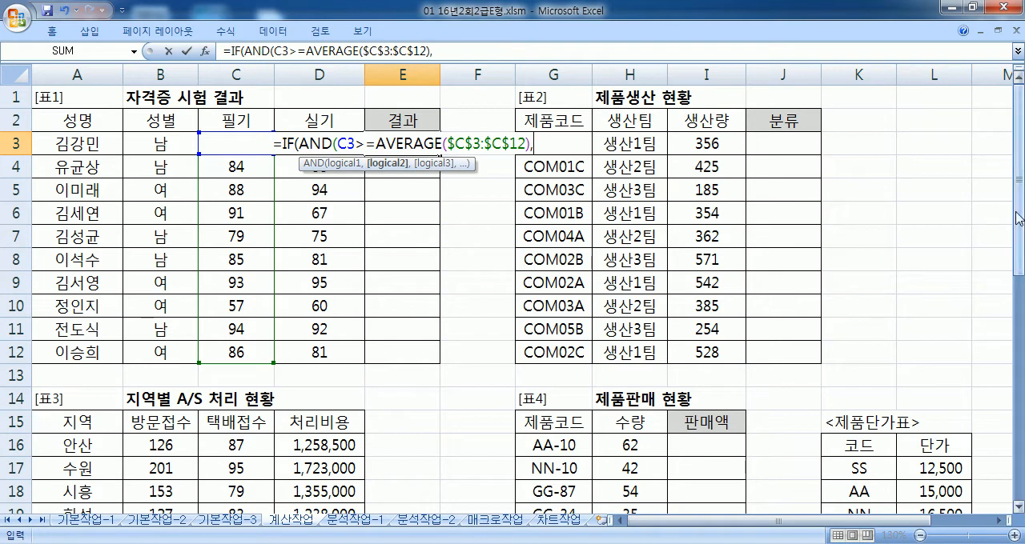
pyautogui.press('Left')
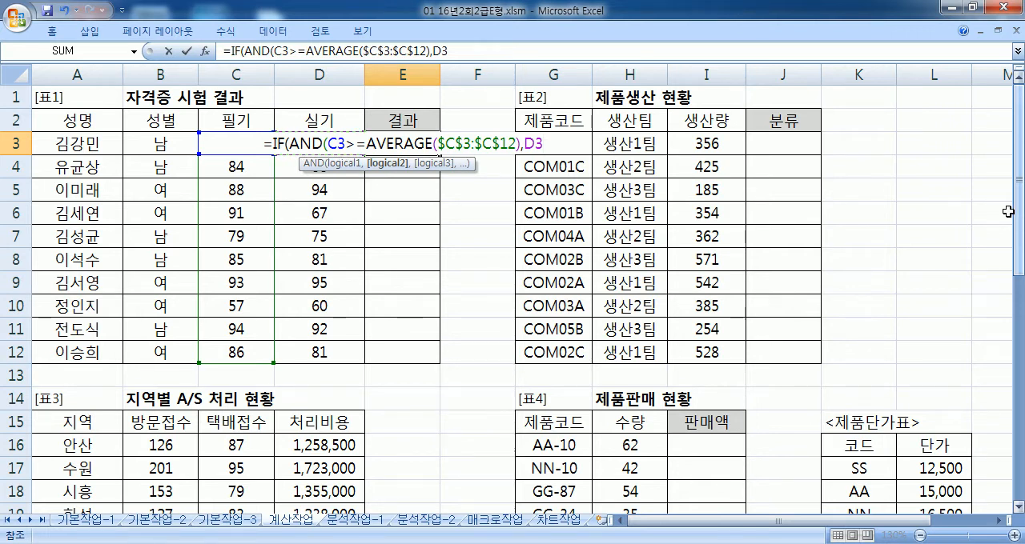
pyautogui.press('Right')
pyautogui.press('BackSpace')
pyautogui.press('BackSpace')
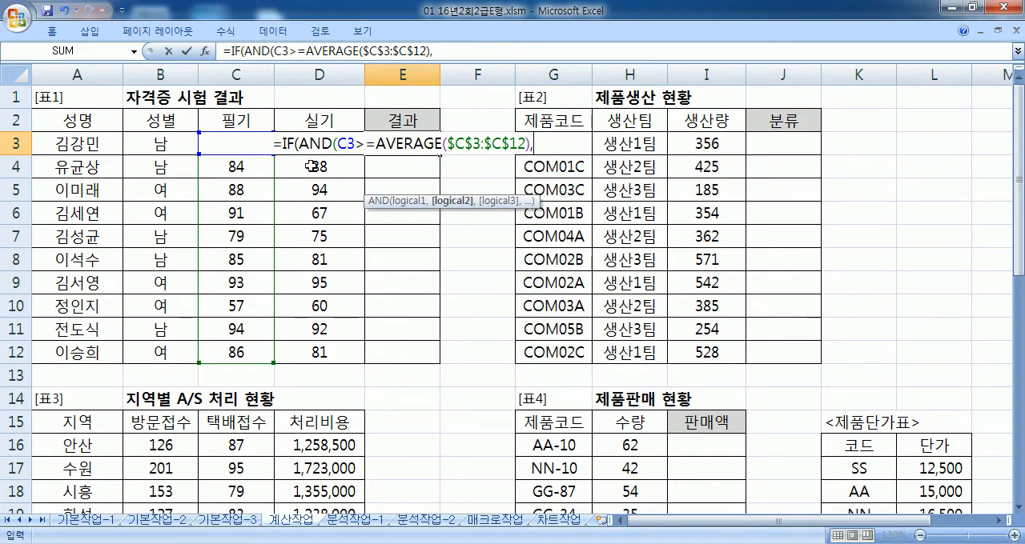
pyautogui.click(320, 165)
pyautogui.press('Up')
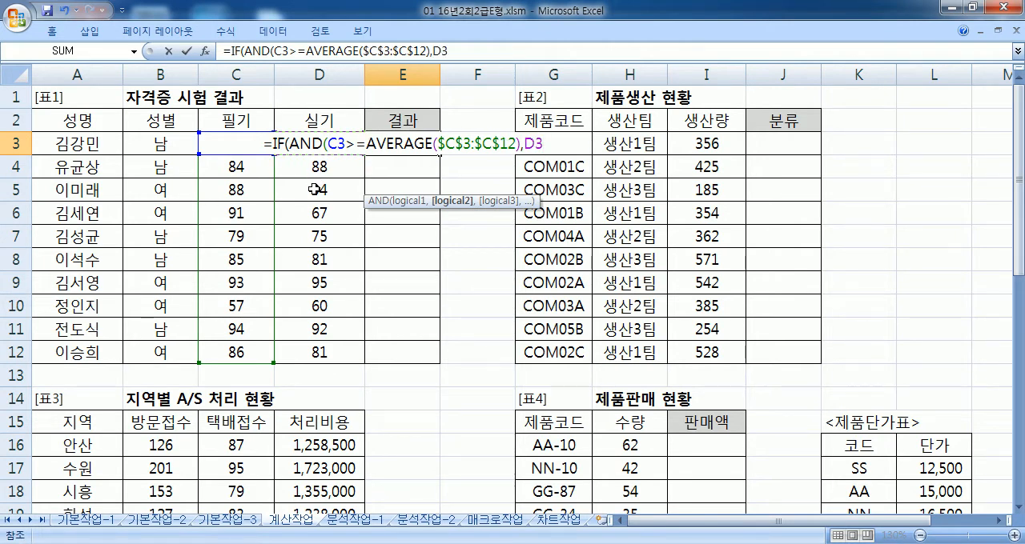
pyautogui.press('BackSpace')
pyautogui.press('BackSpace')
pyautogui.write('D3')
pyautogui.press('BackSpace')
pyautogui.press('BackSpace')
pyautogui.click(316, 122)
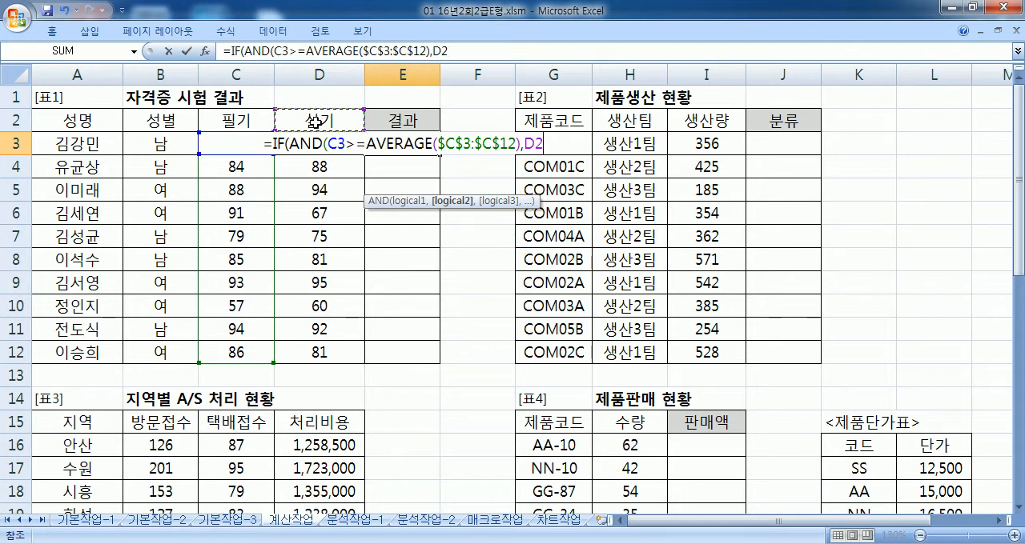
pyautogui.press('Down')
pyautogui.press('BackSpace')
pyautogui.press('BackSpace')
# Step: Add the second condition D3>=AVERAGE($D$3:$D$12) to E3's formula and close the AND function
pyautogui.write('D3')
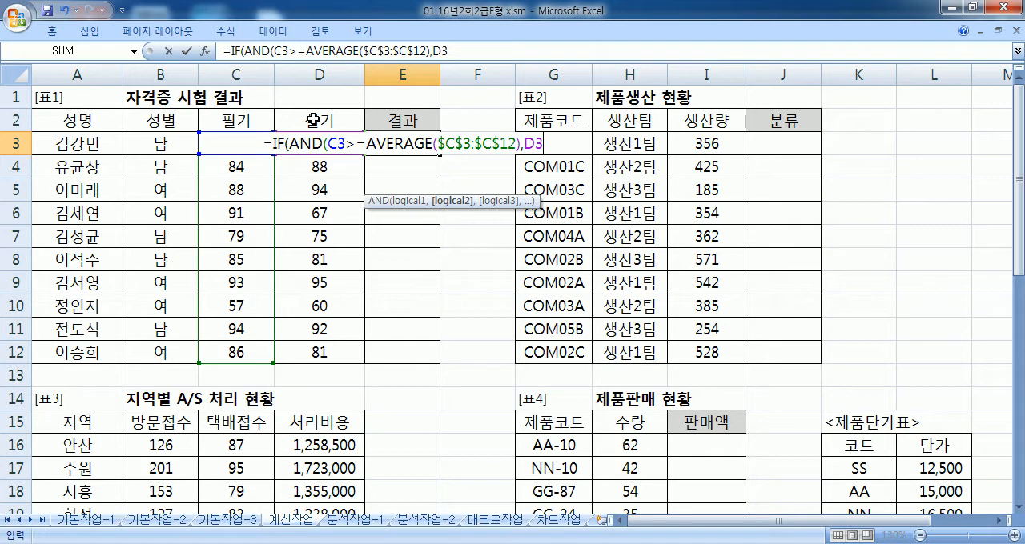
pyautogui.write('>=AVERA')
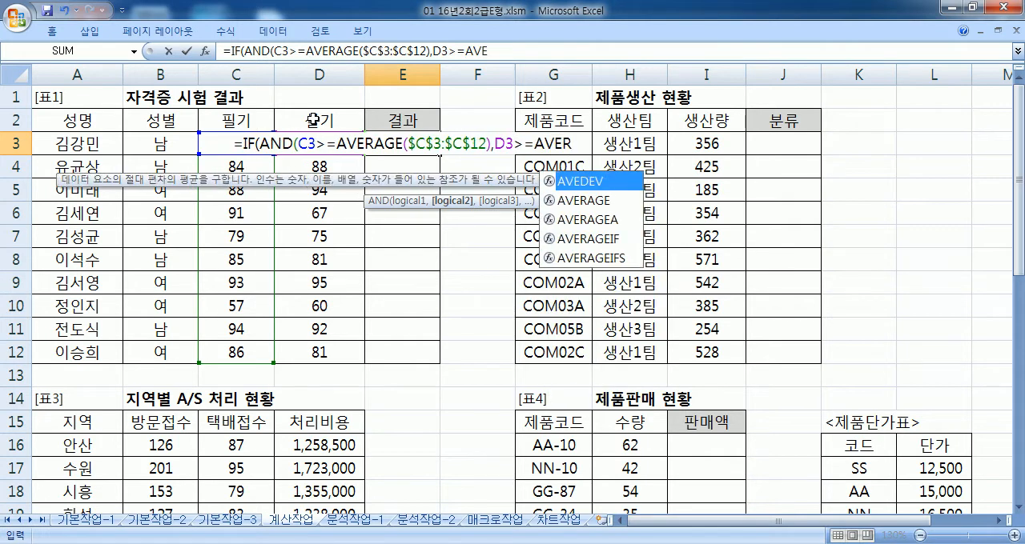
pyautogui.press('Tab')
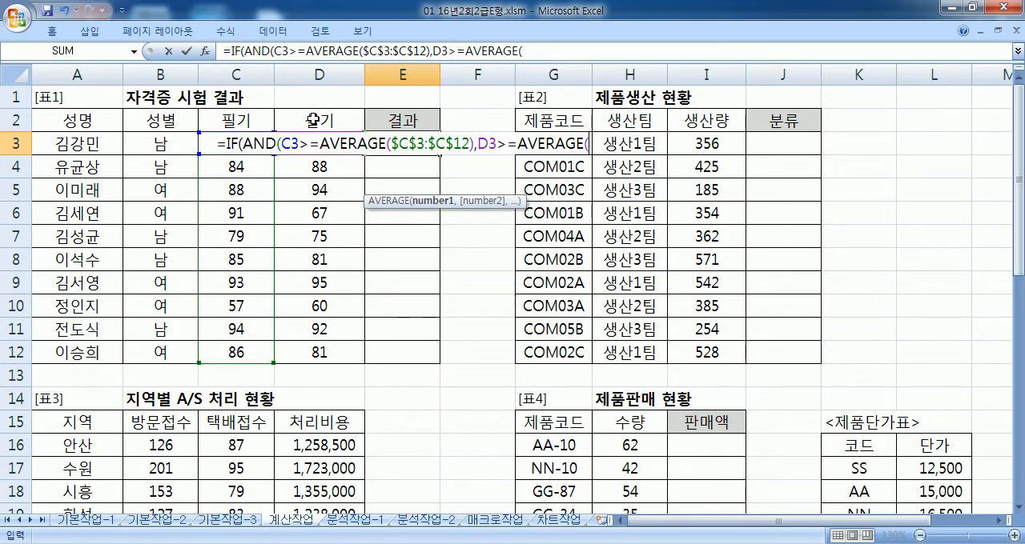
pyautogui.click(330, 350)
pyautogui.moveTo(331, 350); pyautogui.dragTo(352, 144)
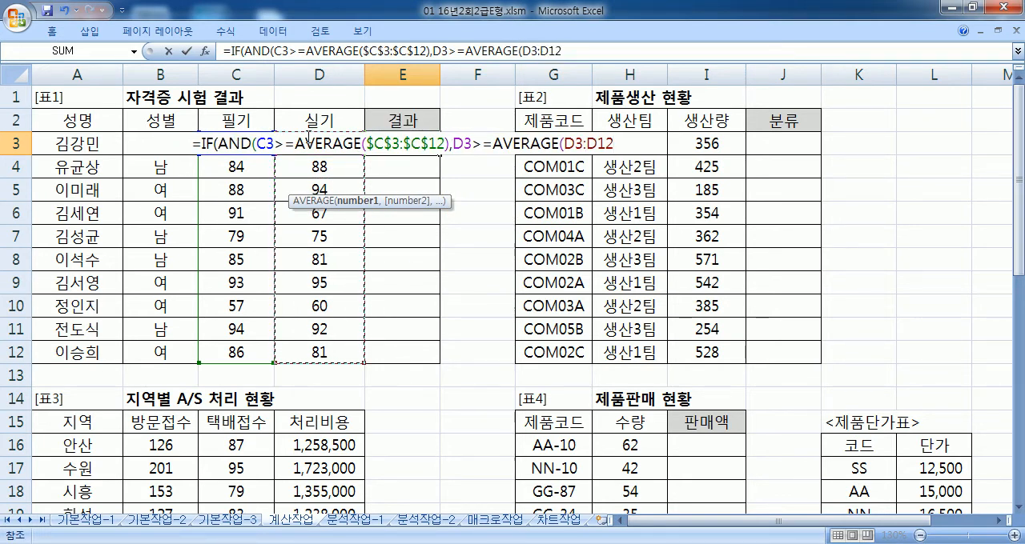
pyautogui.moveTo(308, 351); pyautogui.dragTo(330, 145)
pyautogui.press('F4')
pyautogui.write(')')
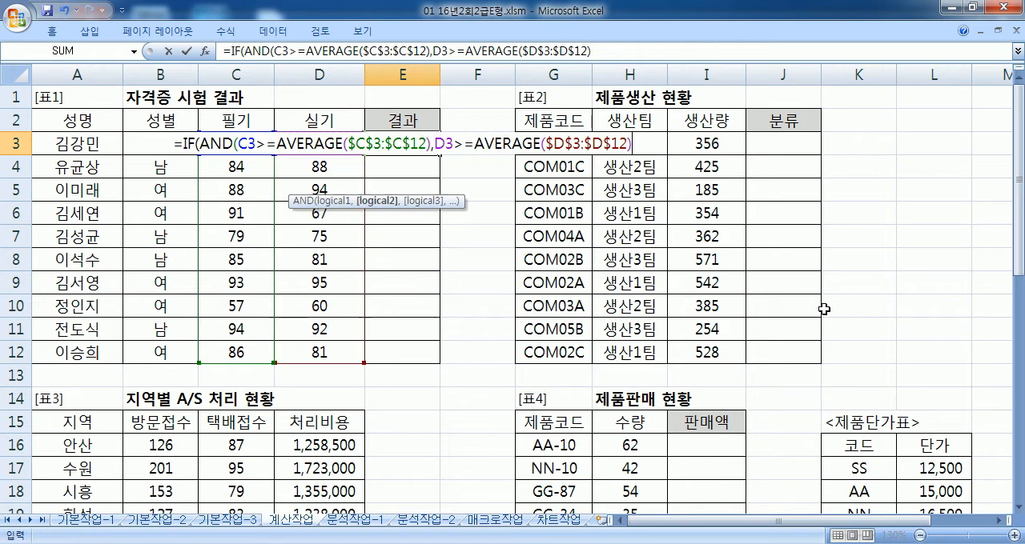
pyautogui.write('),"합격","')
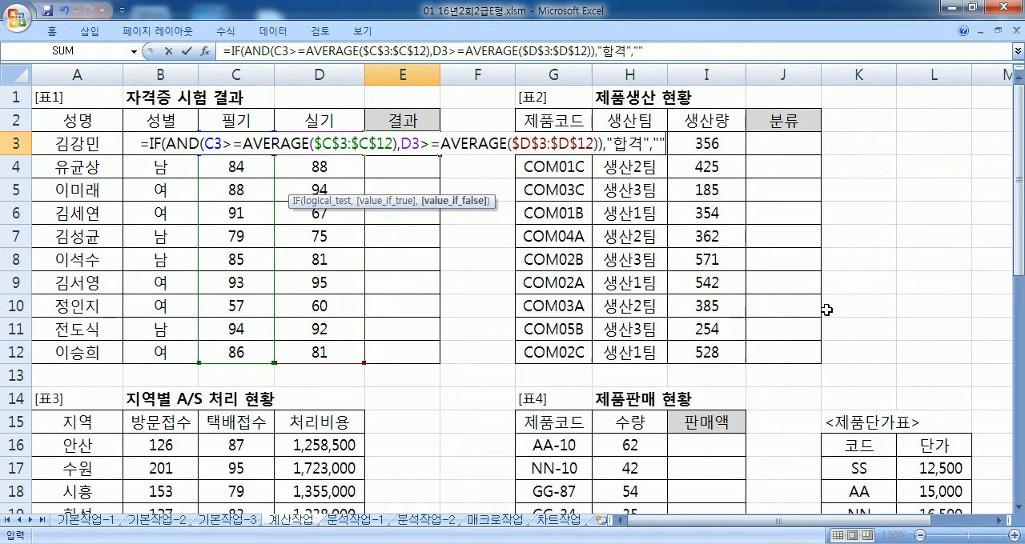
pyautogui.write('"(')
# Step: Complete E3's IF formula with "합격" for true and "" for false, and fill it down to E12
pyautogui.press('BackSpace')
pyautogui.write(')')
pyautogui.press('Return')
pyautogui.press('Up')
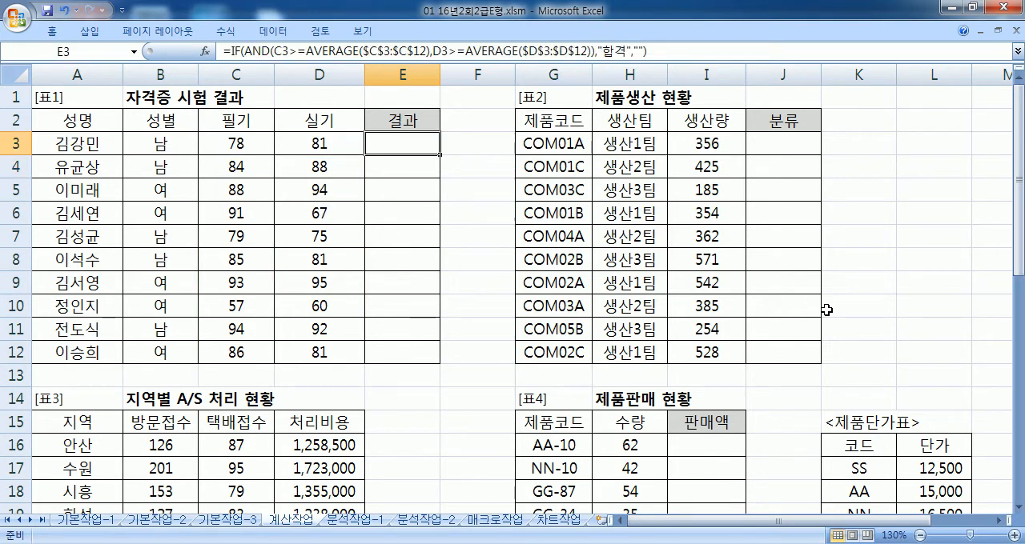
pyautogui.moveTo(441, 154); pyautogui.dragTo(442, 366)
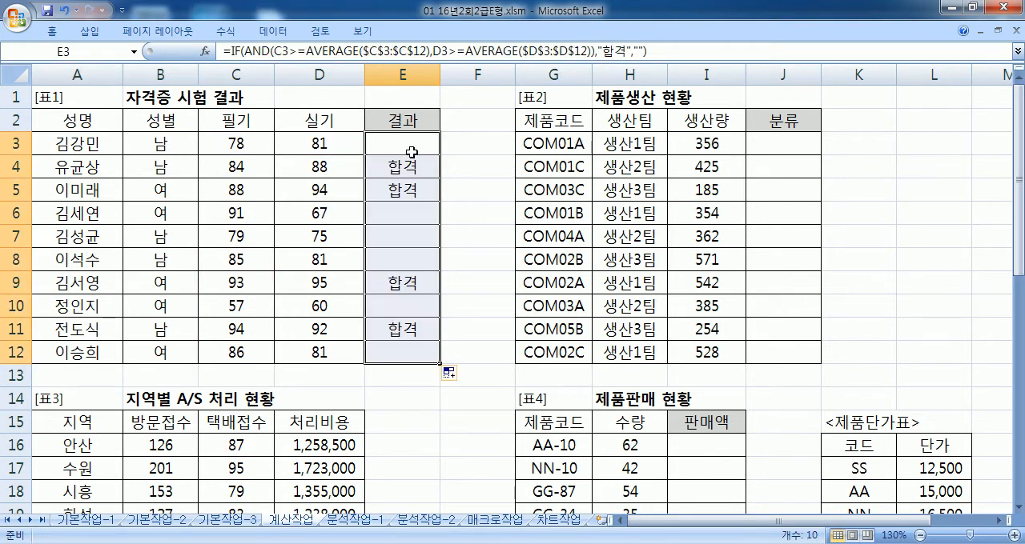
# Step: Reopen E3's formula and try it without AND's closing parenthesis to examine how the arguments are grouped
pyautogui.click(406, 143)
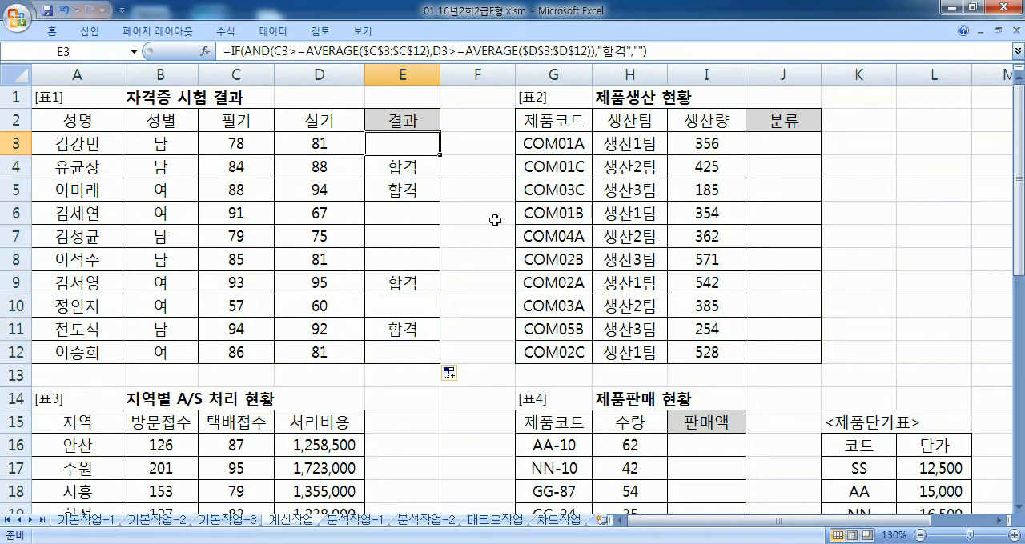
pyautogui.doubleClick(407, 144)
pyautogui.click(596, 144)
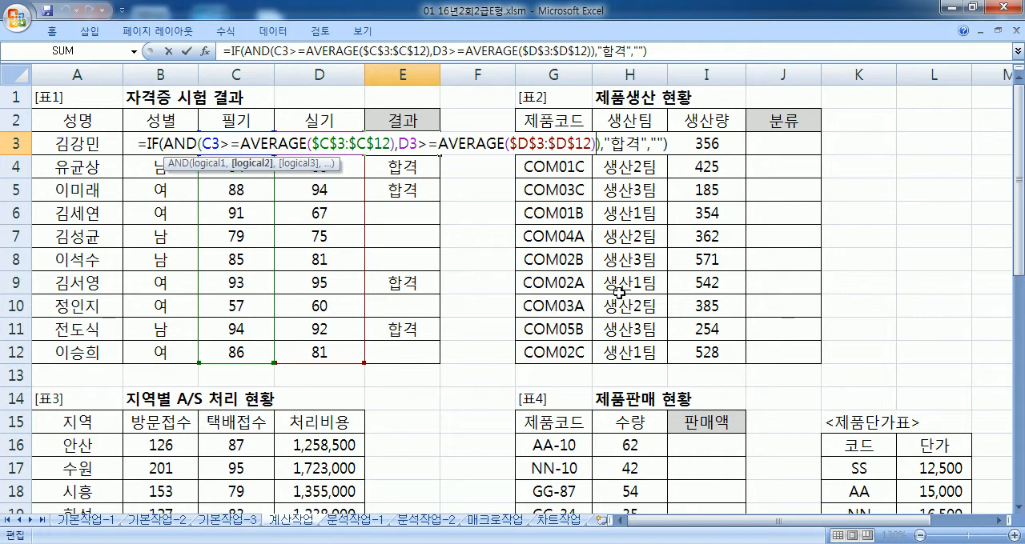
pyautogui.press('Delete')
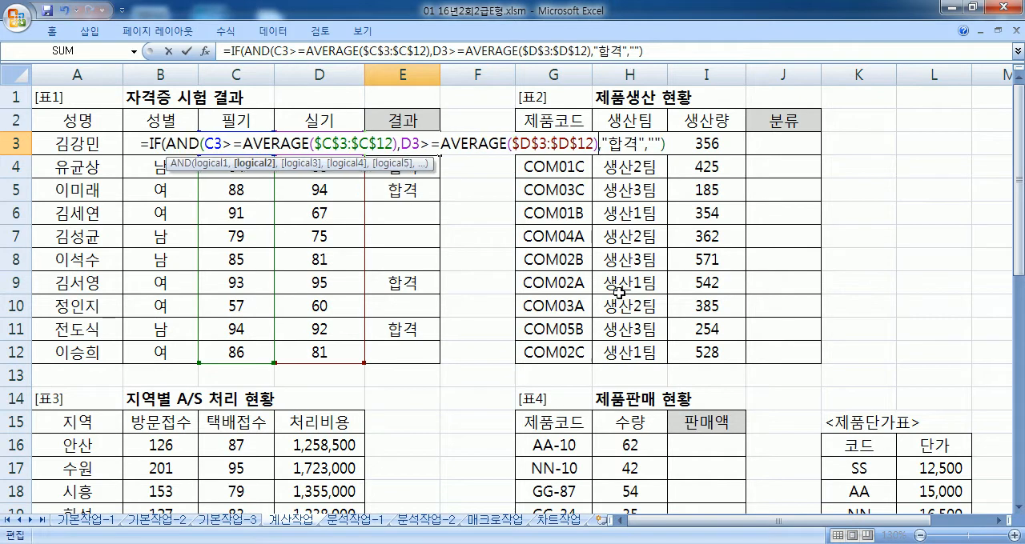
pyautogui.moveTo(253, 144); pyautogui.dragTo(398, 144)
pyautogui.moveTo(486, 143); pyautogui.dragTo(560, 144)
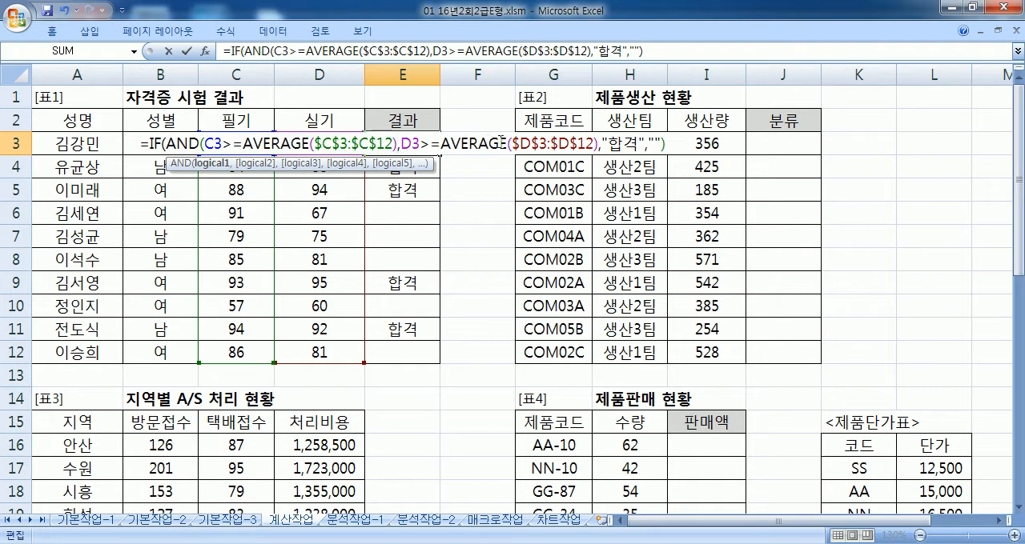
pyautogui.click(481, 145)
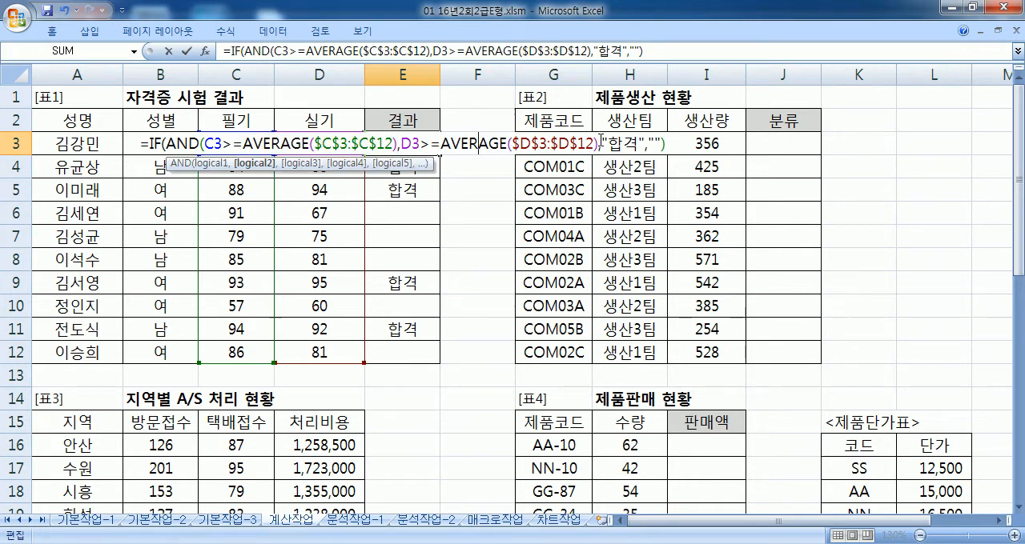
pyautogui.moveTo(207, 145); pyautogui.dragTo(215, 145)
pyautogui.click(201, 144)
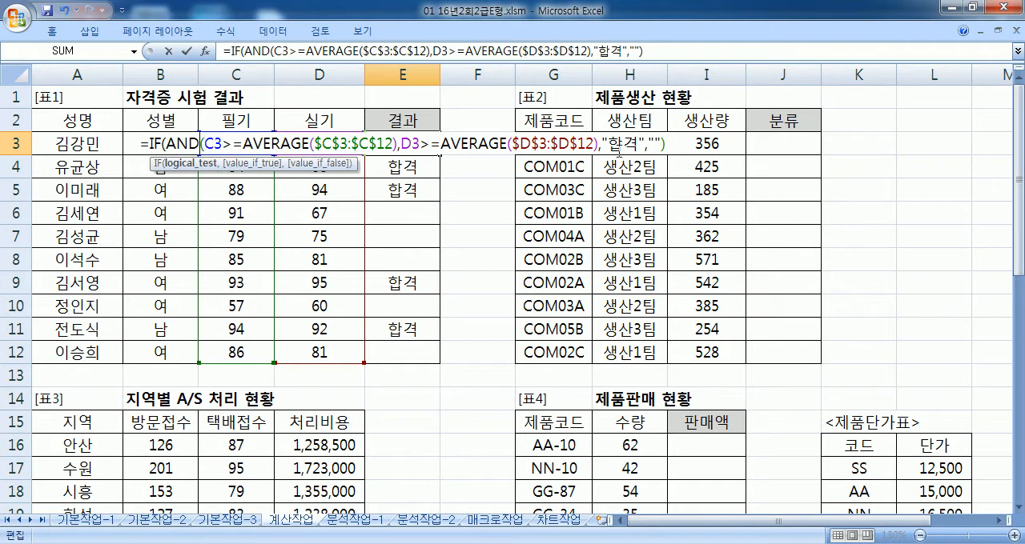
pyautogui.click(598, 145)
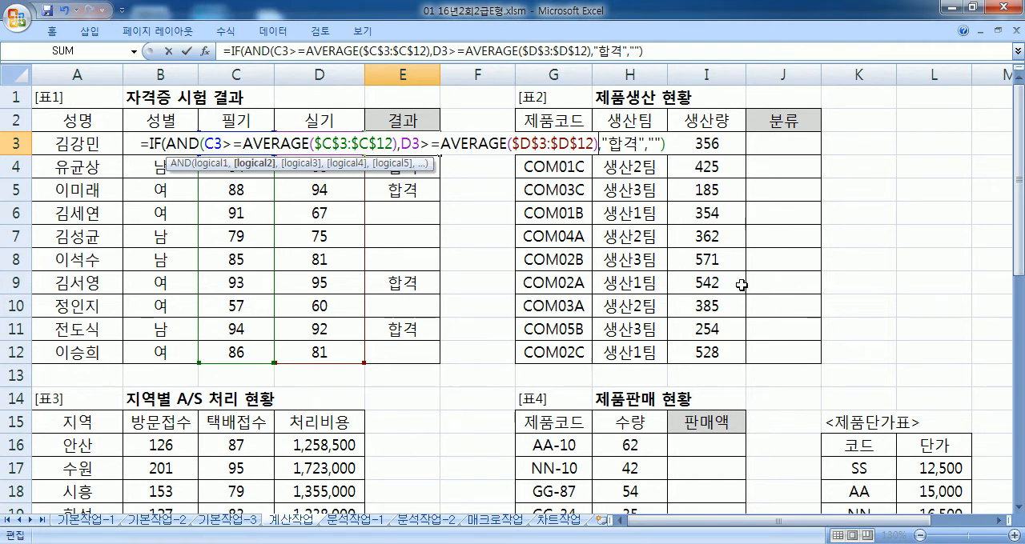
pyautogui.click(793, 299)
pyautogui.press('Return')
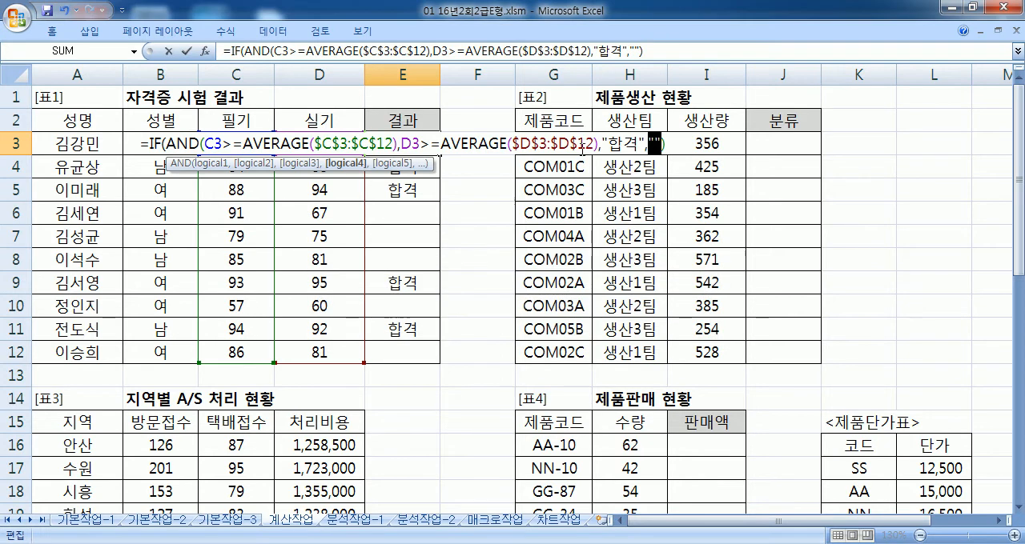
# Step: Restore AND's closing parenthesis before "합격" and re-enter the formula in E3
pyautogui.click(600, 144)
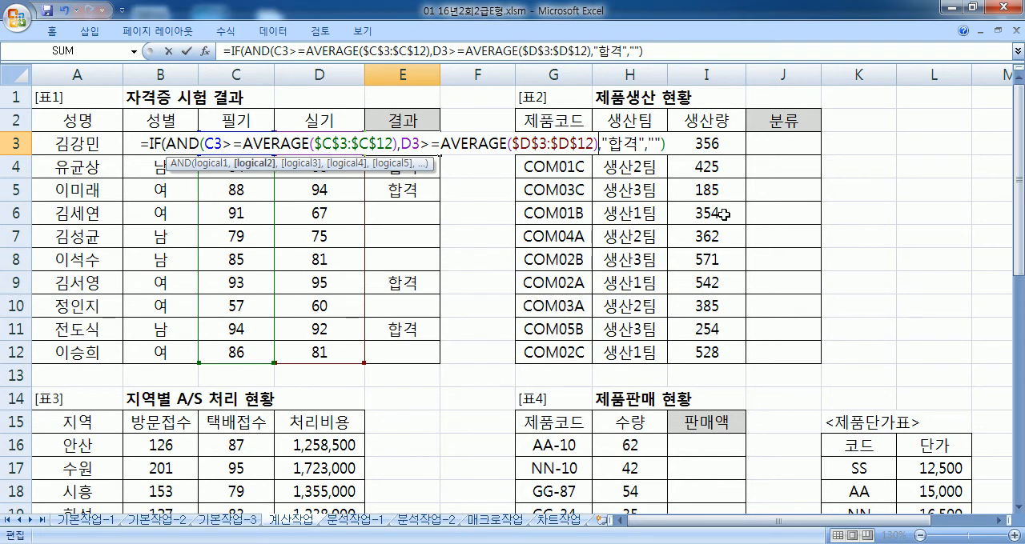
pyautogui.write(')')
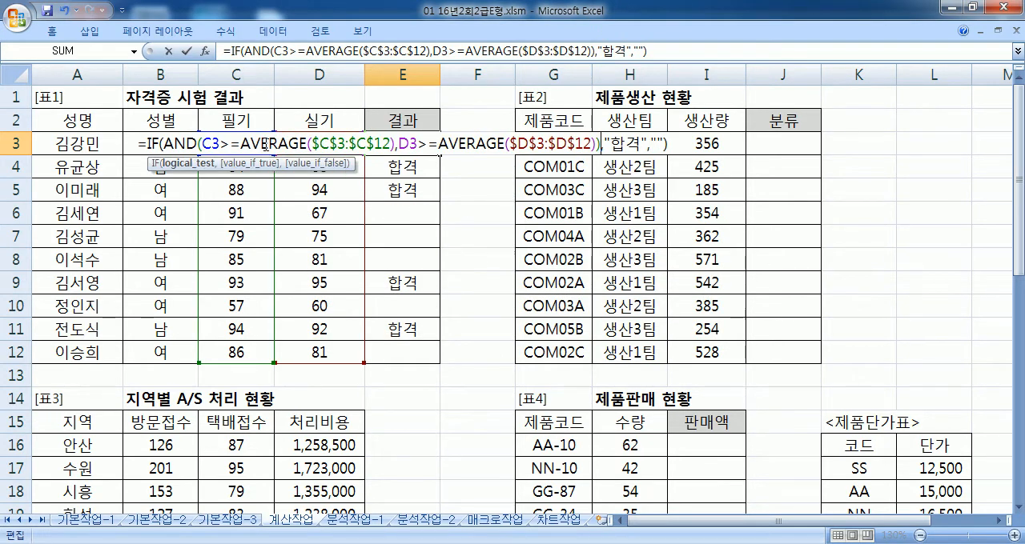
pyautogui.moveTo(185, 145); pyautogui.dragTo(200, 145)
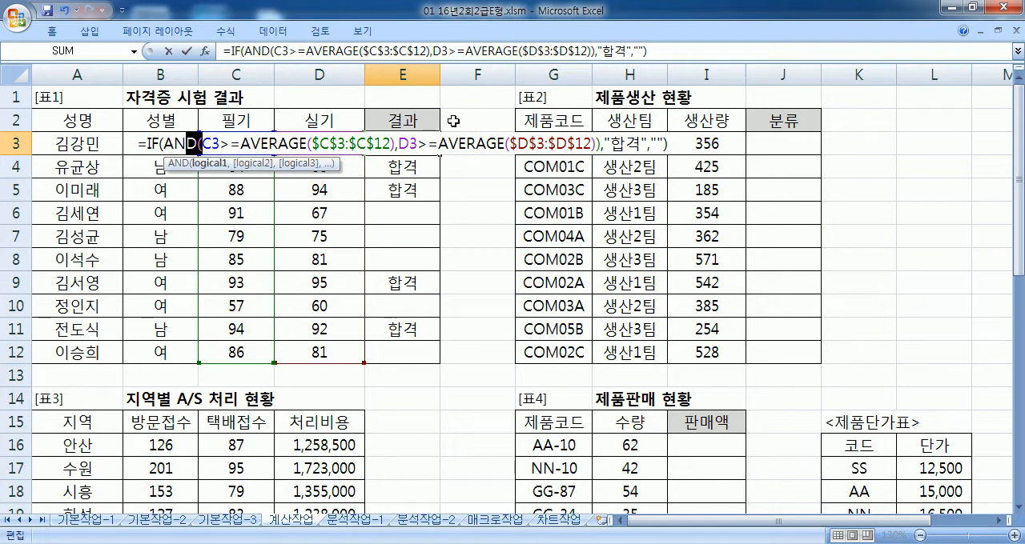
pyautogui.click(677, 144)
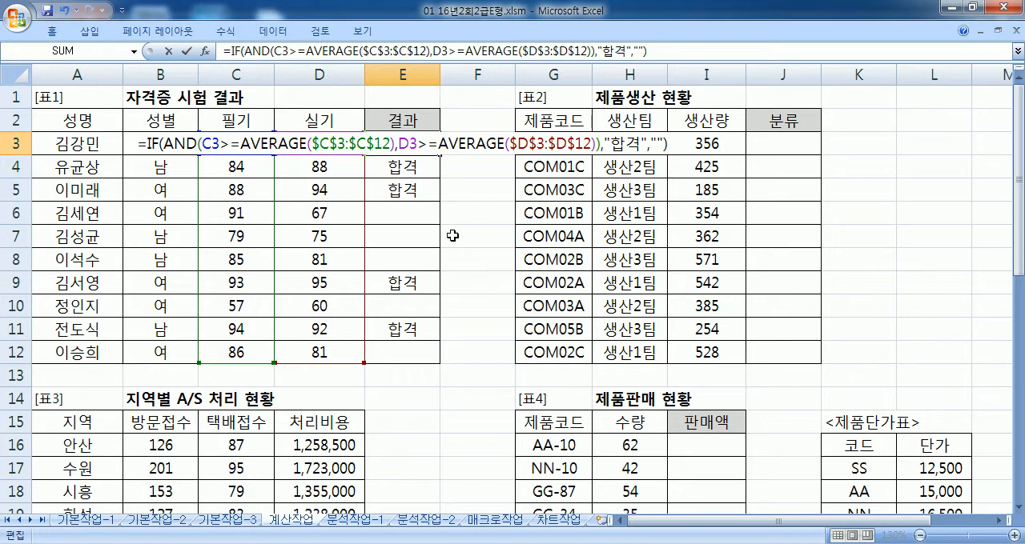
pyautogui.press('Return')
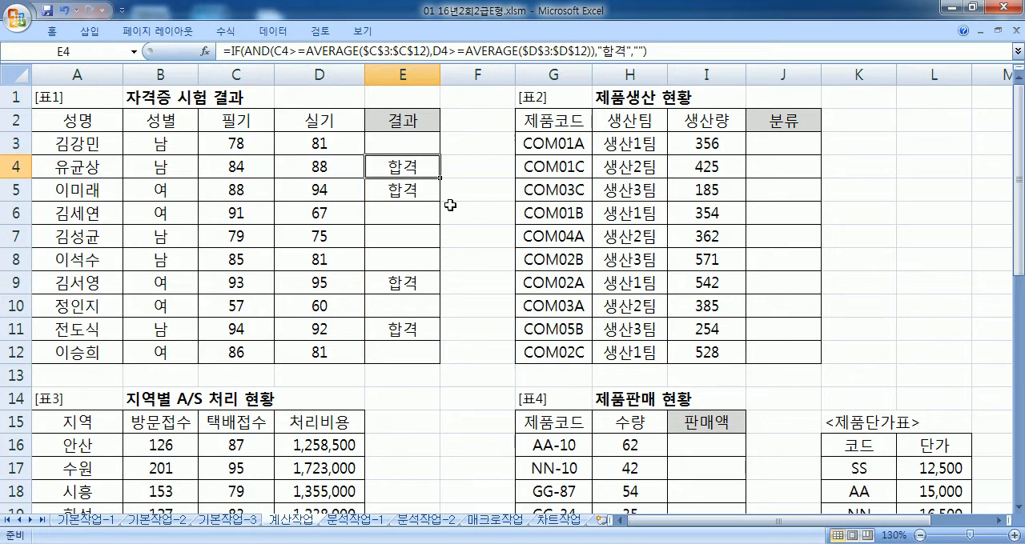
# Step: Select J3, the first 분류 cell of 표2, then switch to Notepad and arrange its widened window beside 표2
pyautogui.click(782, 143)
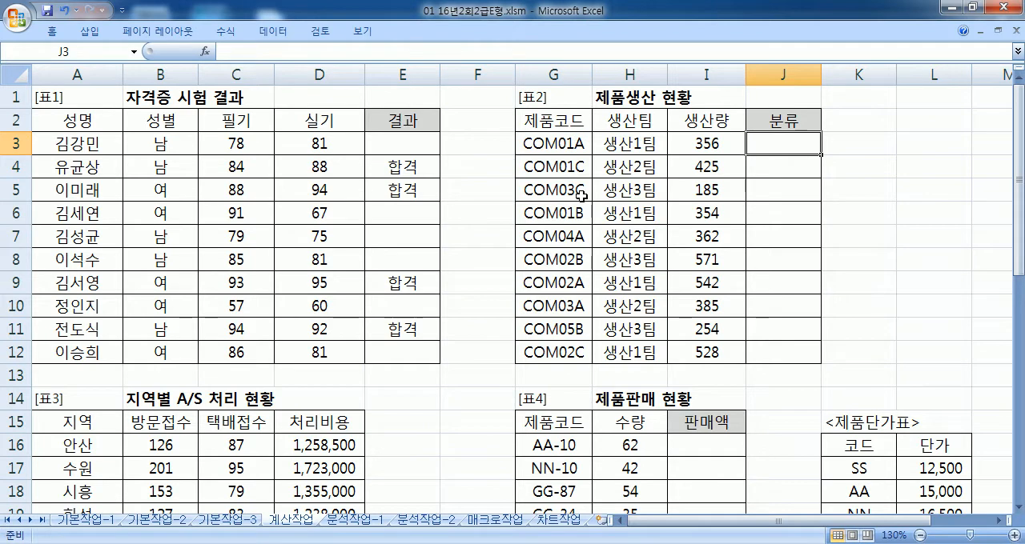
pyautogui.moveTo(720, 522); pyautogui.dragTo(992, 523)
pyautogui.click(999, 524)
pyautogui.click(999, 523)
pyautogui.click(999, 524)
pyautogui.click(999, 524)
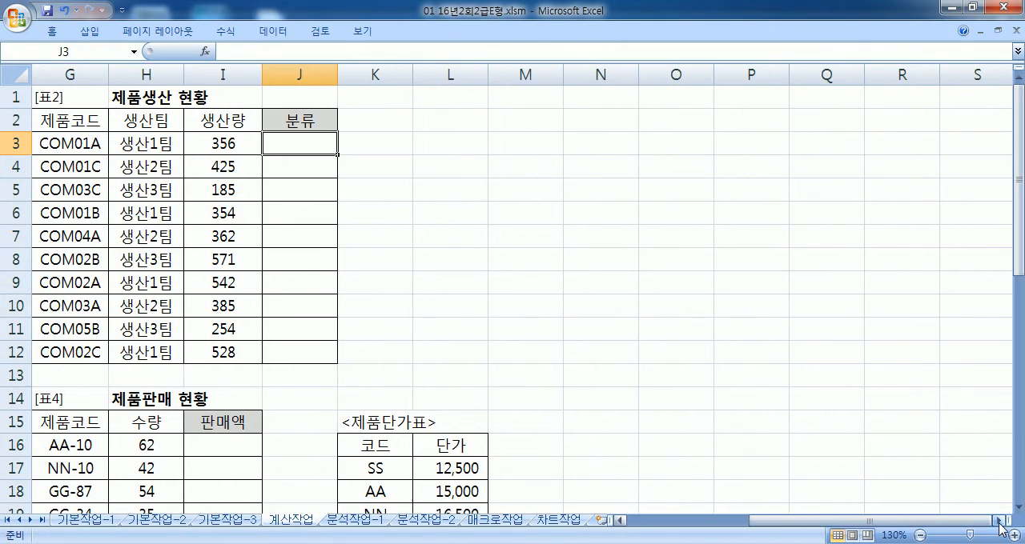
pyautogui.hotkey('alt', 'Tab')
pyautogui.press('super+Right')
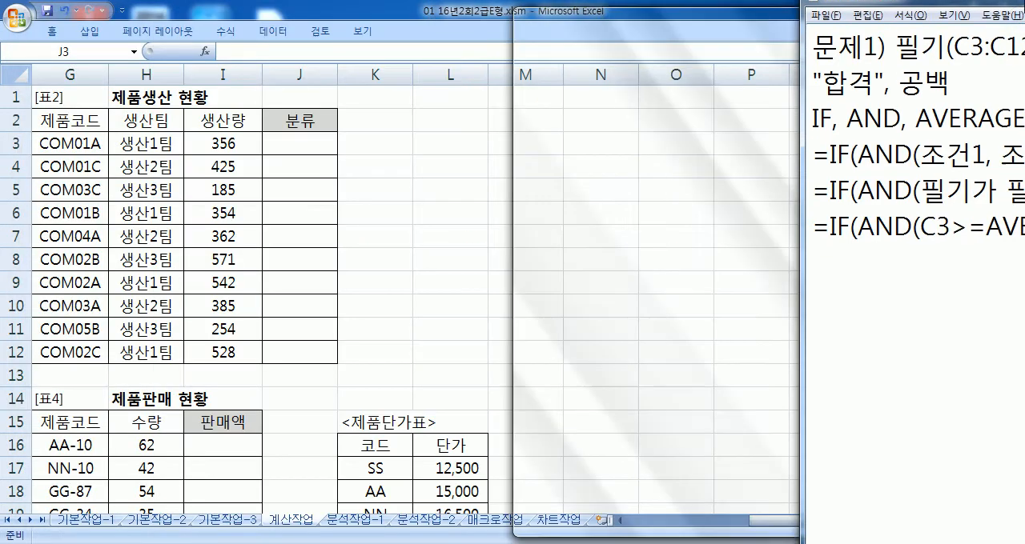
pyautogui.moveTo(513, 102); pyautogui.dragTo(346, 112)
# Step: Add blank lines below the finished 문제1 formula in the Notepad notes
pyautogui.press('Return')
pyautogui.press('Return')
pyautogui.press('Return')
pyautogui.press('Return')
pyautogui.press('Return')
pyautogui.press('Return')
pyautogui.press('Return')
pyautogui.press('Return')
pyautogui.press('Return')
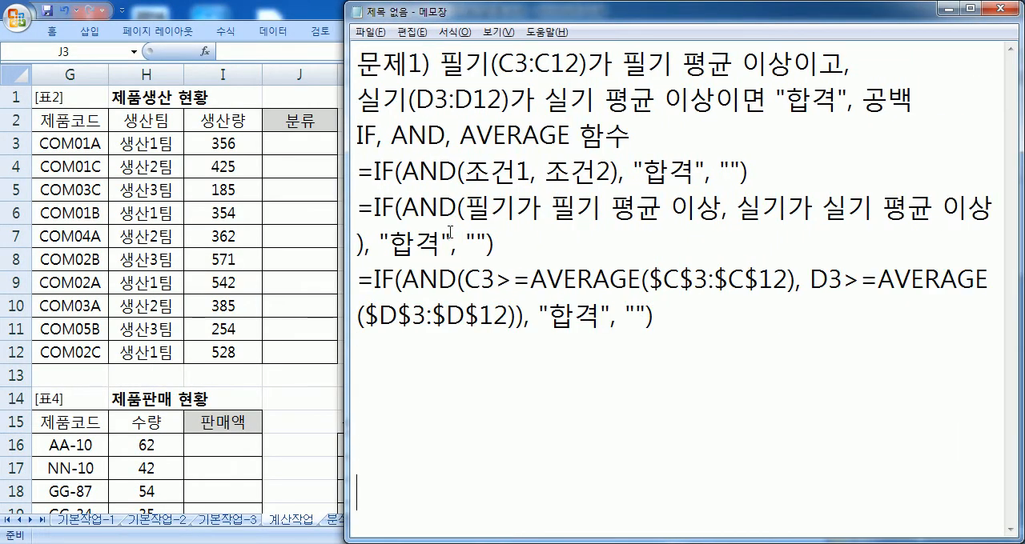
# Step: Start a new line labelled 문제2) below the 문제1 notes, leaving blank lines between them
pyautogui.press('Return')
pyautogui.press('Return')
pyautogui.press('Return')
pyautogui.press('Return')
pyautogui.press('Return')
pyautogui.press('Return')
pyautogui.press('Return')
pyautogui.click(359, 100)
pyautogui.write('ANSWP')
pyautogui.press('BackSpace')
pyautogui.press('BackSpace')
pyautogui.press('BackSpace')
pyautogui.press('BackSpace')
pyautogui.press('BackSpace')
pyautogui.press('Hangul')
pyautogui.write('무ㄴ제2),')
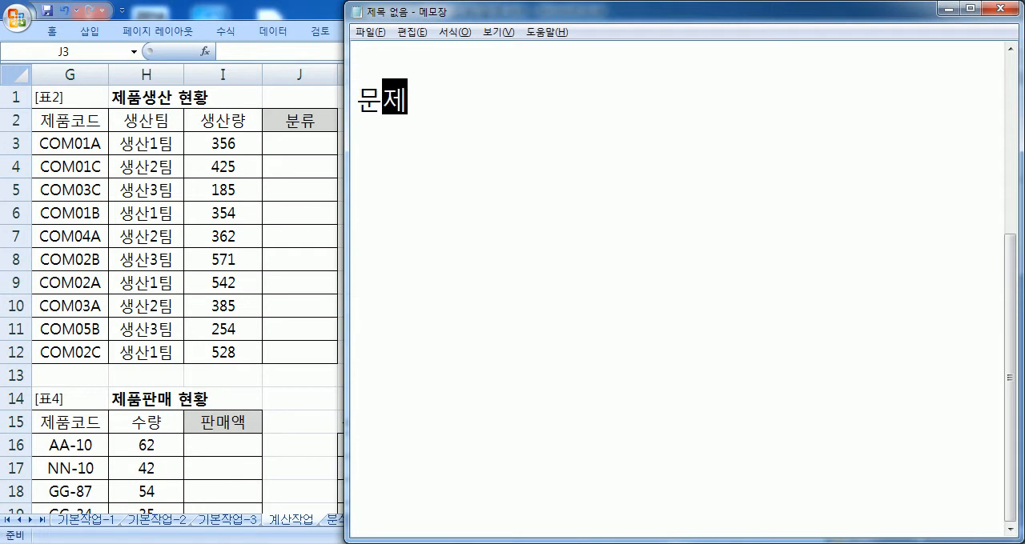
pyautogui.press('BackSpace')
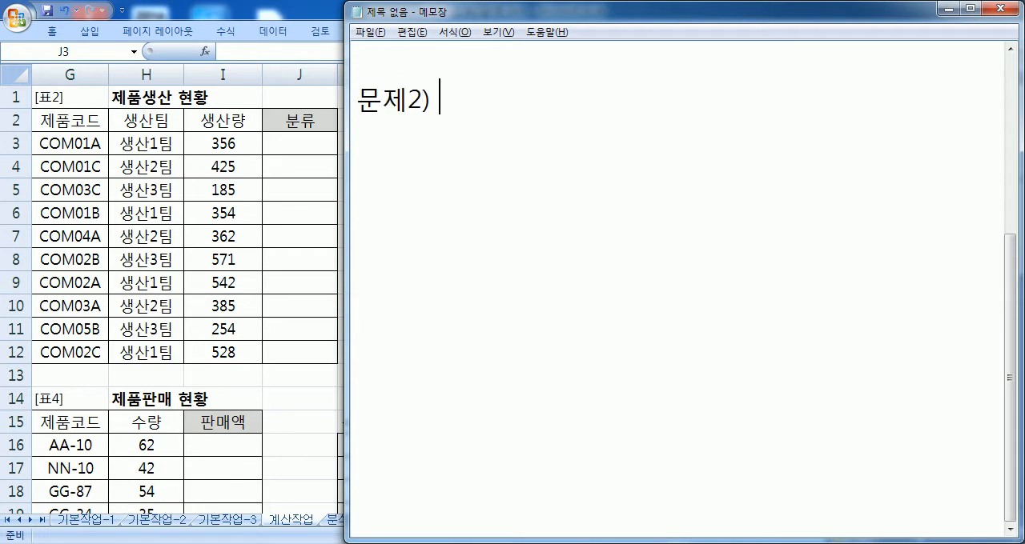
# Step: Begin the 문제2 description with the condition 제품코드(G3:G12)의 다섯 번째 문자가 "1"이면
pyautogui.write('제품코드(')
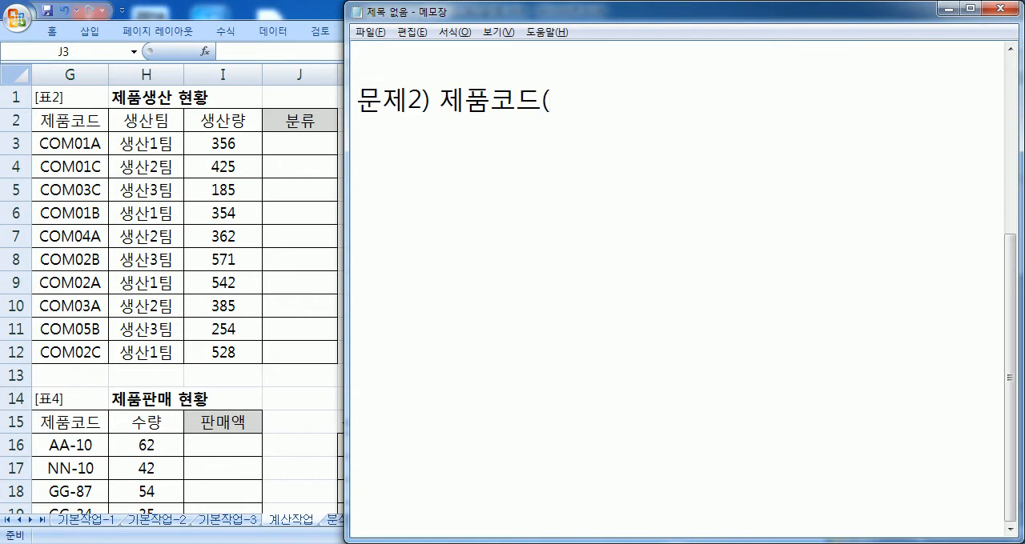
pyautogui.write('G3:G12)')
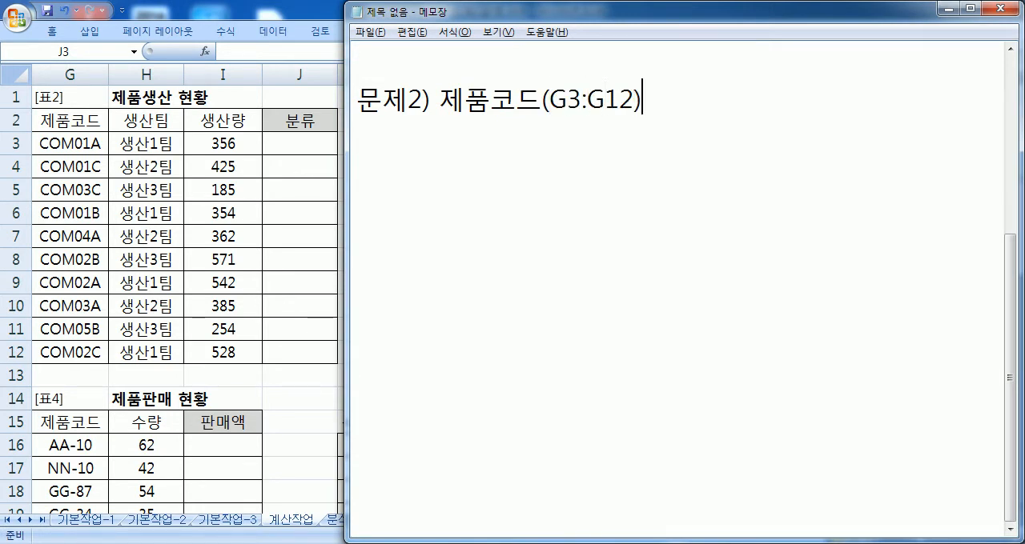
pyautogui.write('의 다섯 ㅂ')
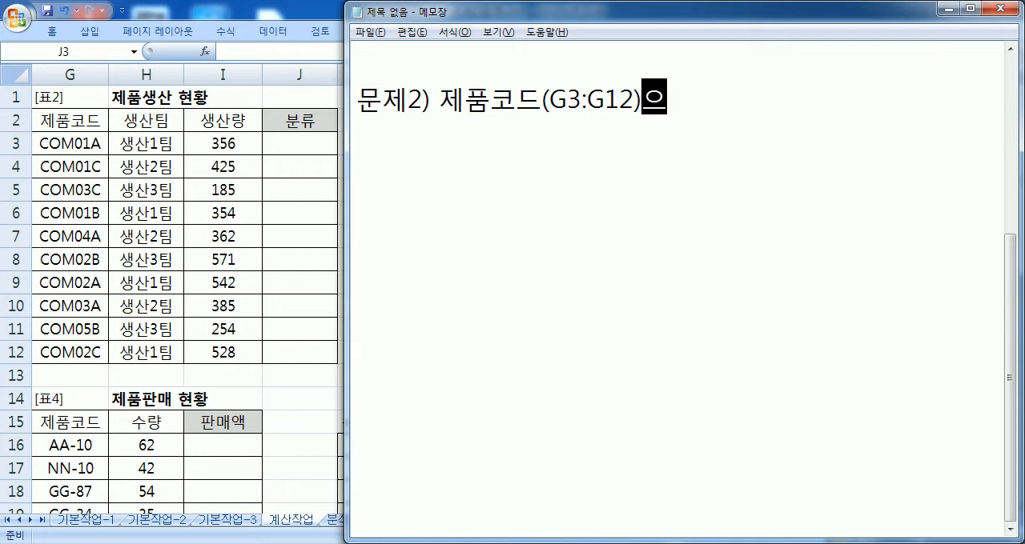
pyautogui.write('ㅓㄴ째 묹')
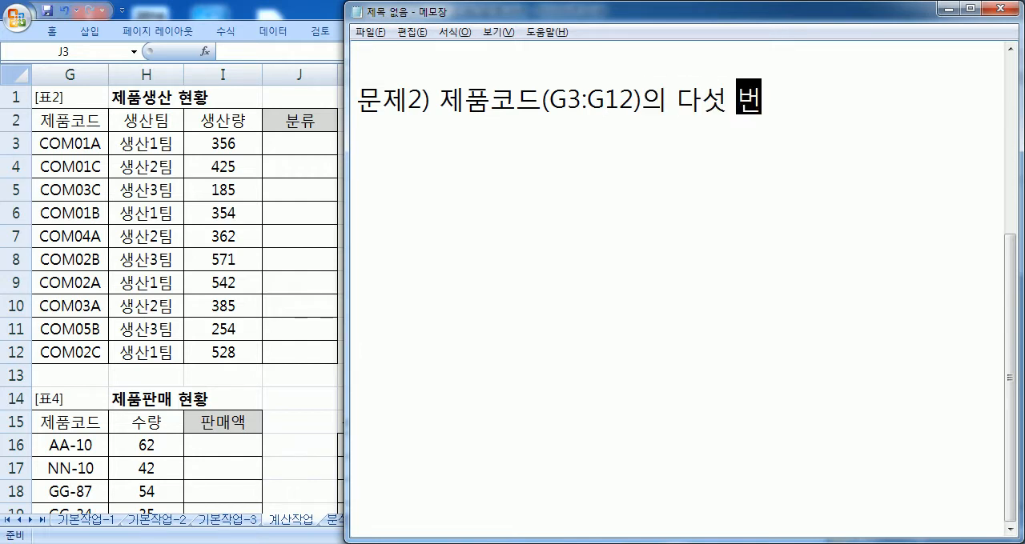
pyautogui.write('ㅏ가 "1"ㅇ')
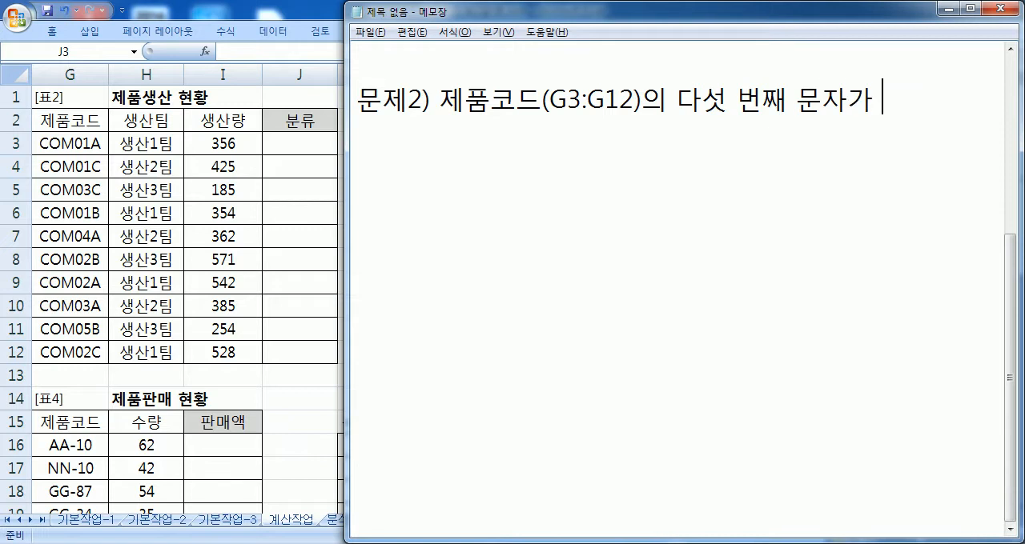
pyautogui.write('ㅣ면 ')
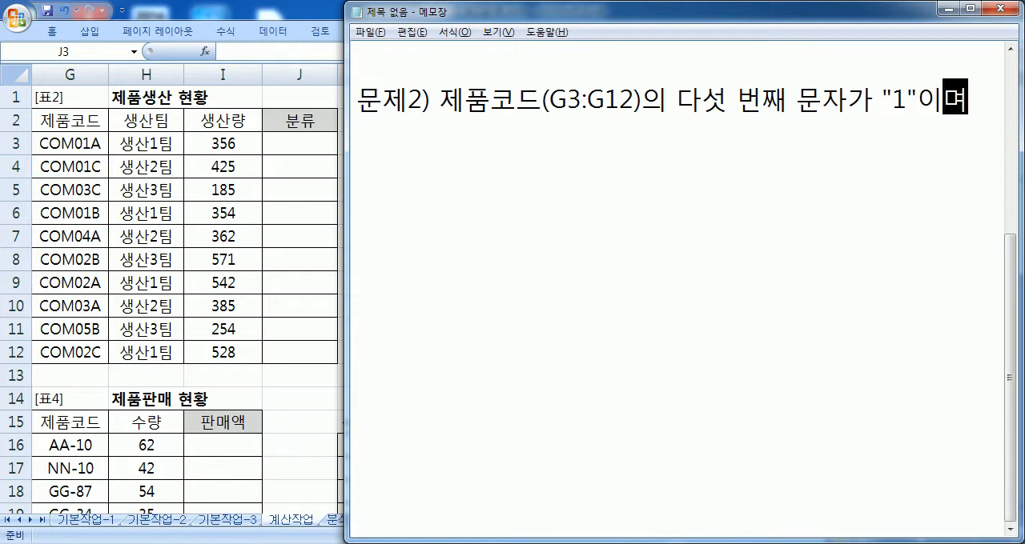
pyautogui.write('"가ㅇ')
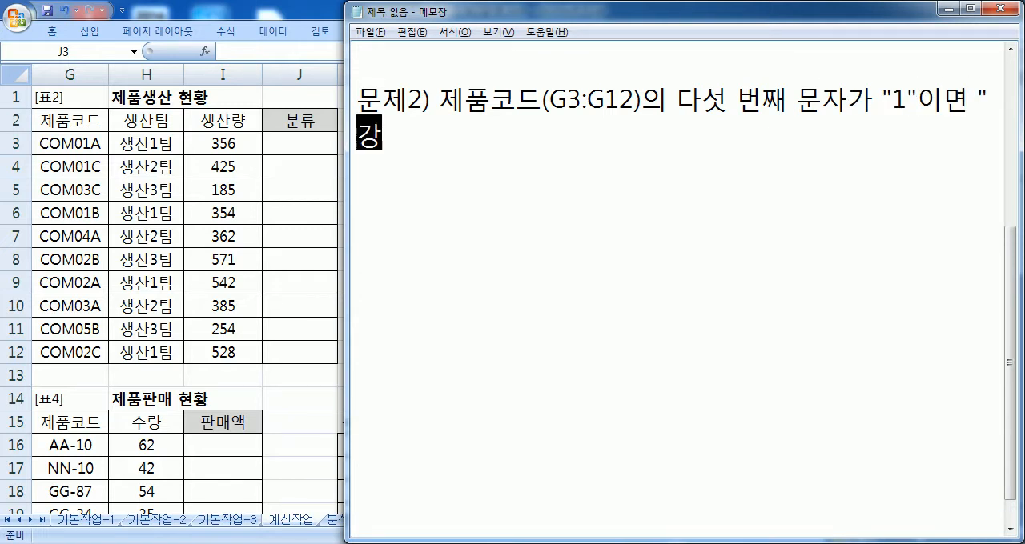
# Step: Write "기억장치" as the result for the "1" case in the 문제2 description
pyautogui.press('BackSpace')
pyautogui.press('BackSpace')
pyautogui.write('ㅏㅇ')
pyautogui.press('BackSpace')
pyautogui.press('BackSpace')
pyautogui.press('BackSpace')
pyautogui.write('기억장치"')
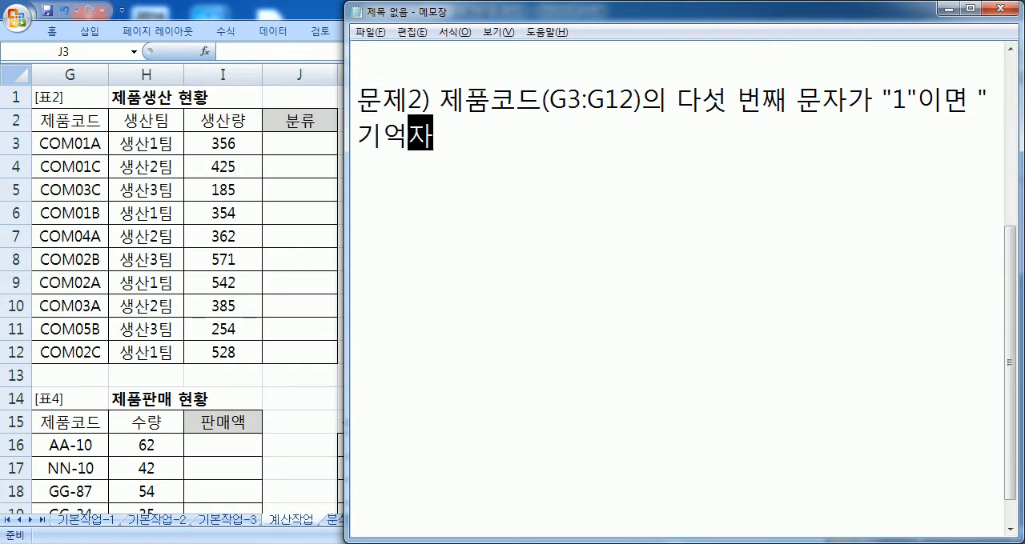
pyautogui.write(', ')
pyautogui.write('"2"임')
pyautogui.write('면')
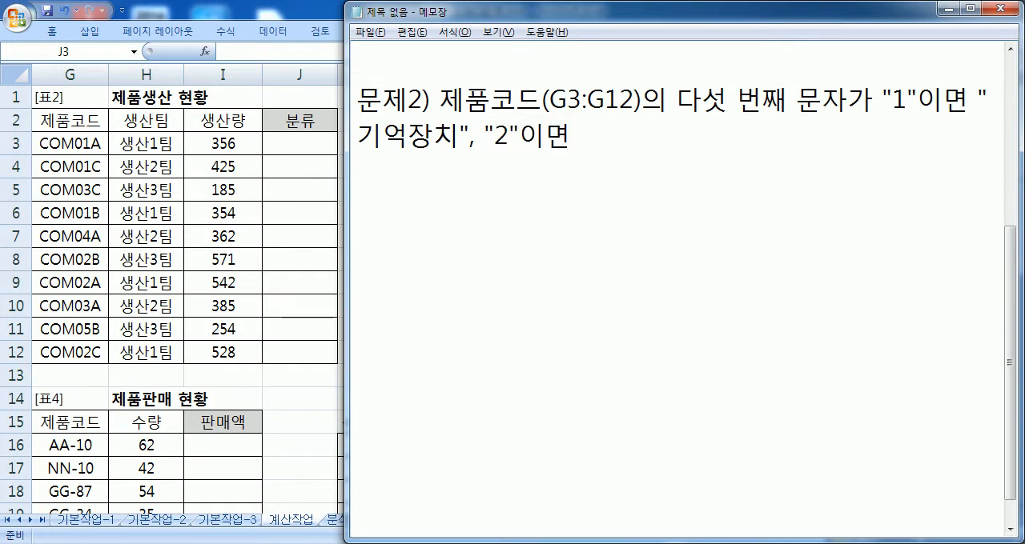
pyautogui.write(' "입력장ㅊ')
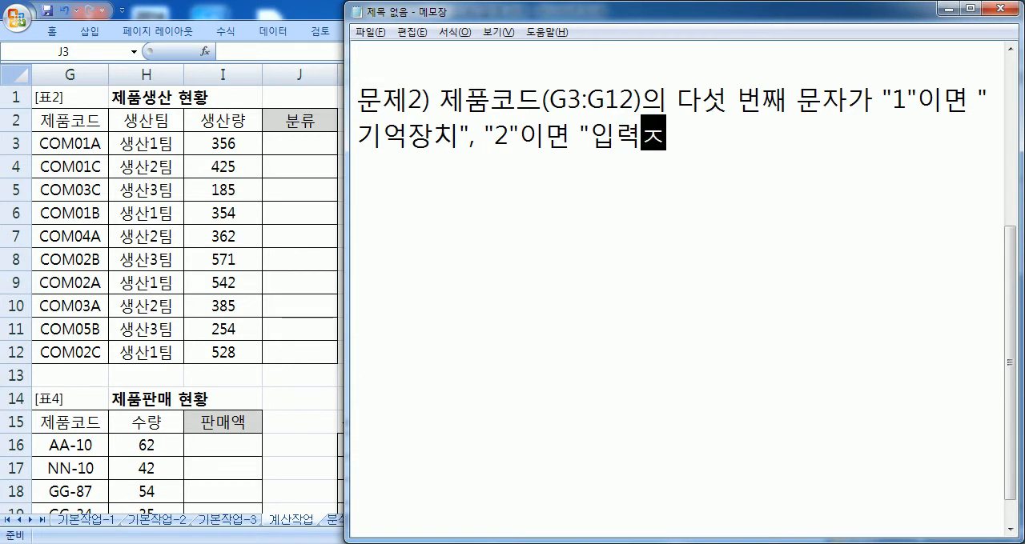
pyautogui.write('ㅣ", ')
pyautogui.write('"3"')
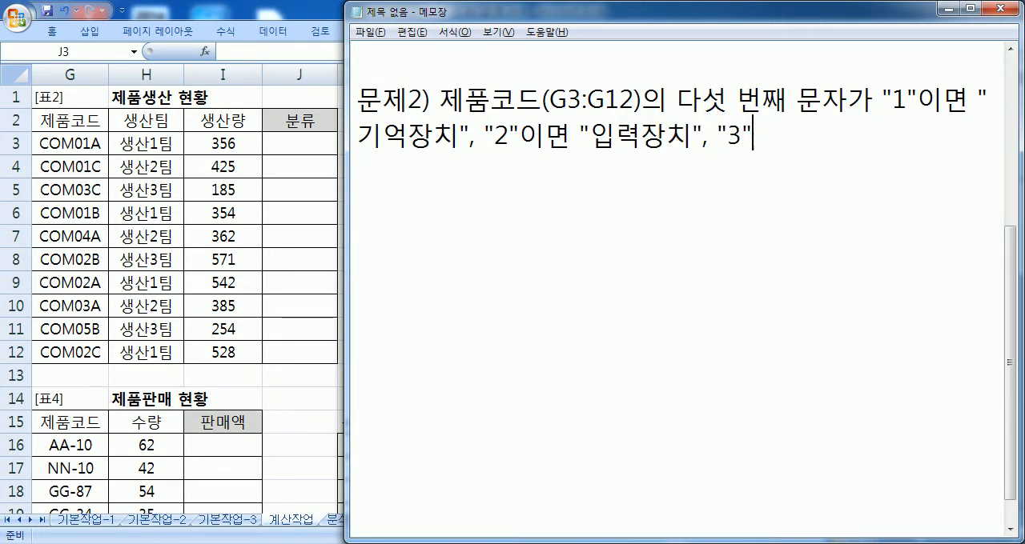
pyautogui.write('이면 ')
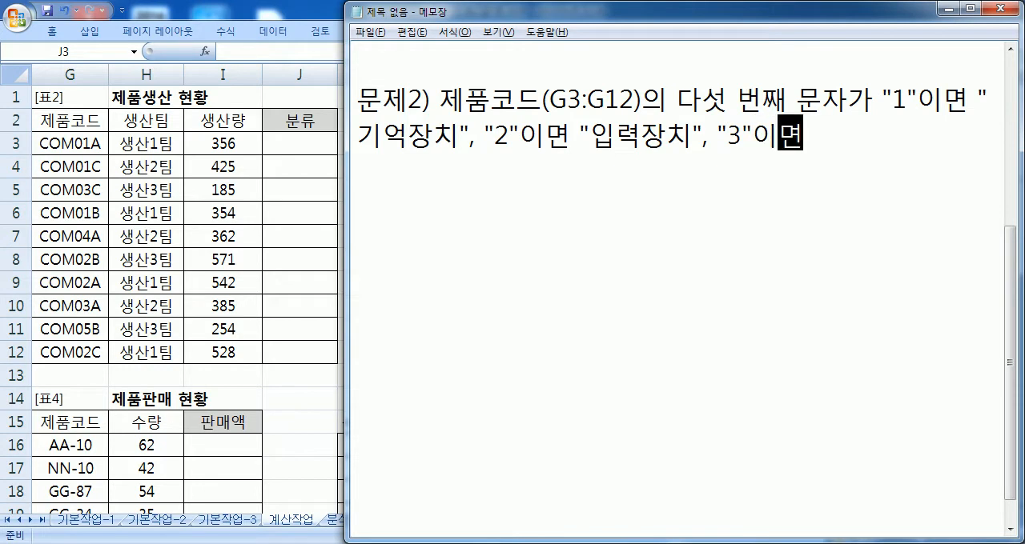
pyautogui.write('"출력장ㅊ')
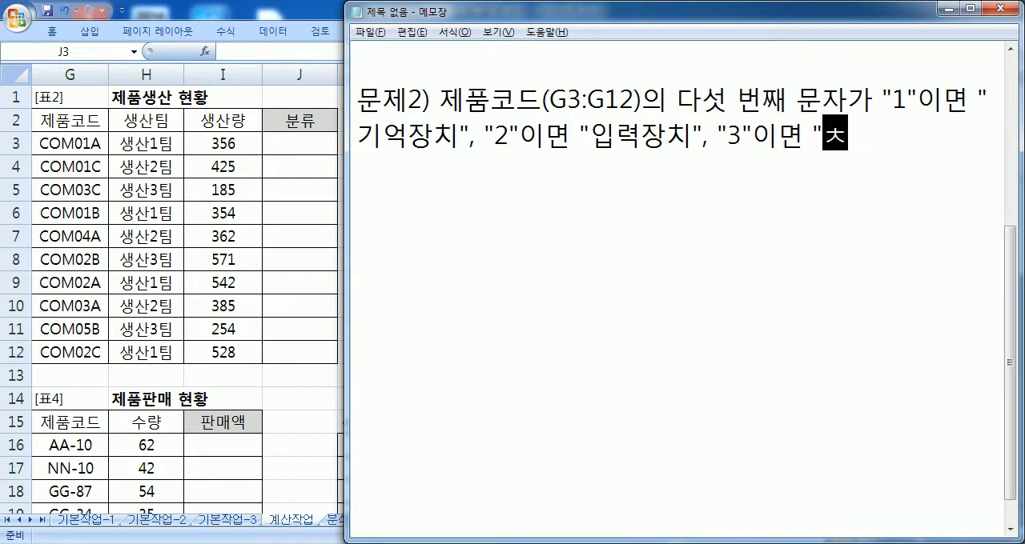
pyautogui.write('ㅣ", ')
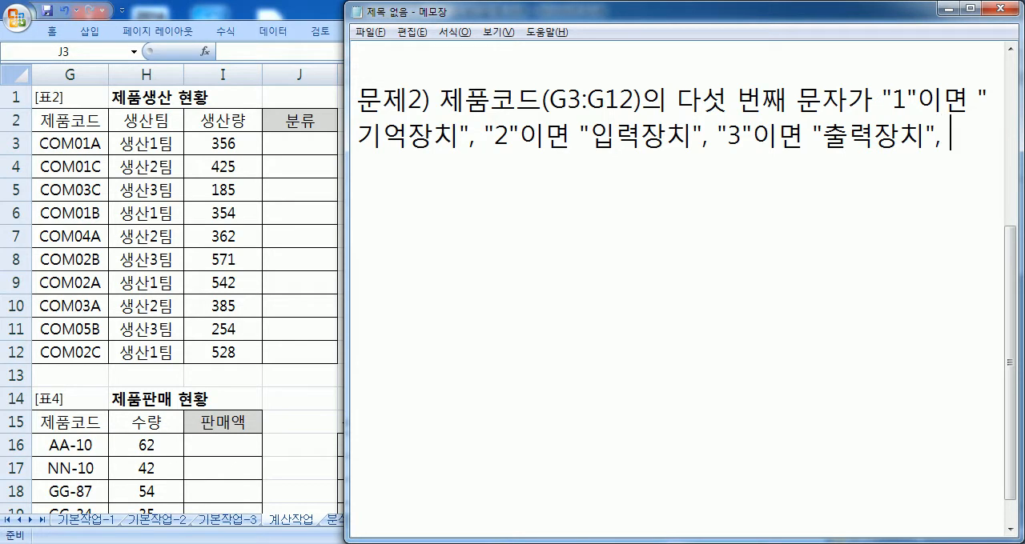
pyautogui.write('그 외에는')
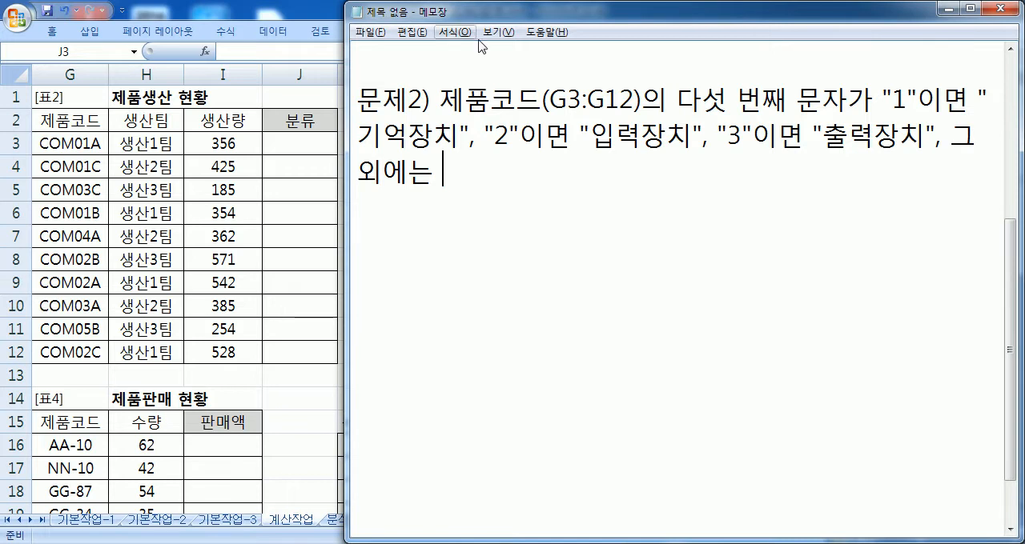
# Step: Complete the 문제2 description with 그 외에는 "코드오류"를 분류에 표시
pyautogui.moveTo(812, 94); pyautogui.dragTo(847, 90)
pyautogui.click(806, 97)
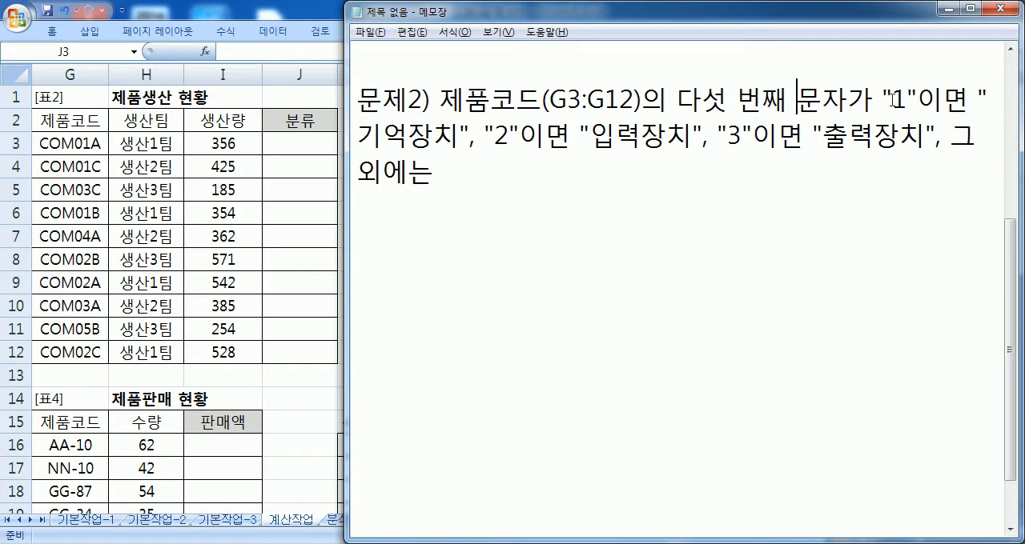
pyautogui.moveTo(892, 101); pyautogui.dragTo(907, 101)
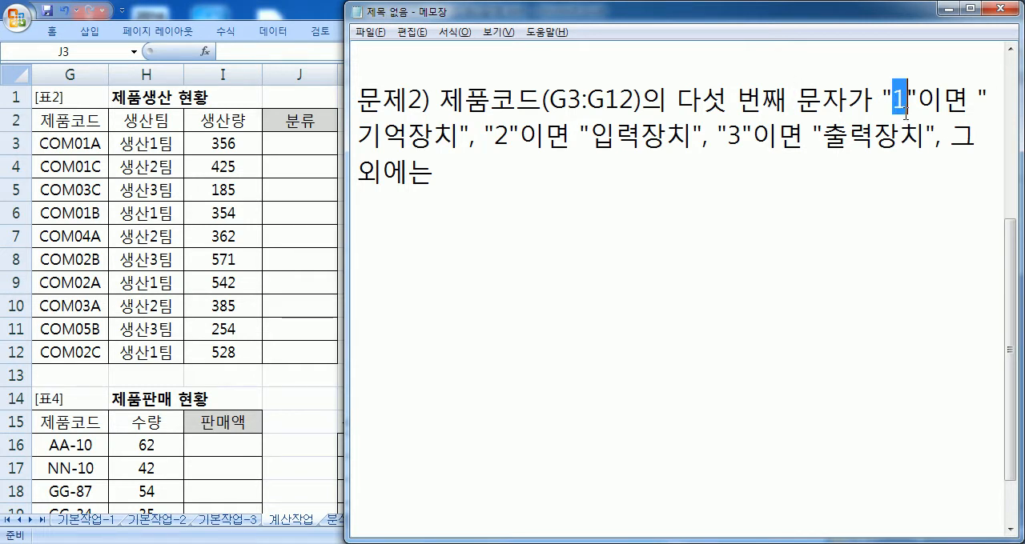
pyautogui.click(908, 196)
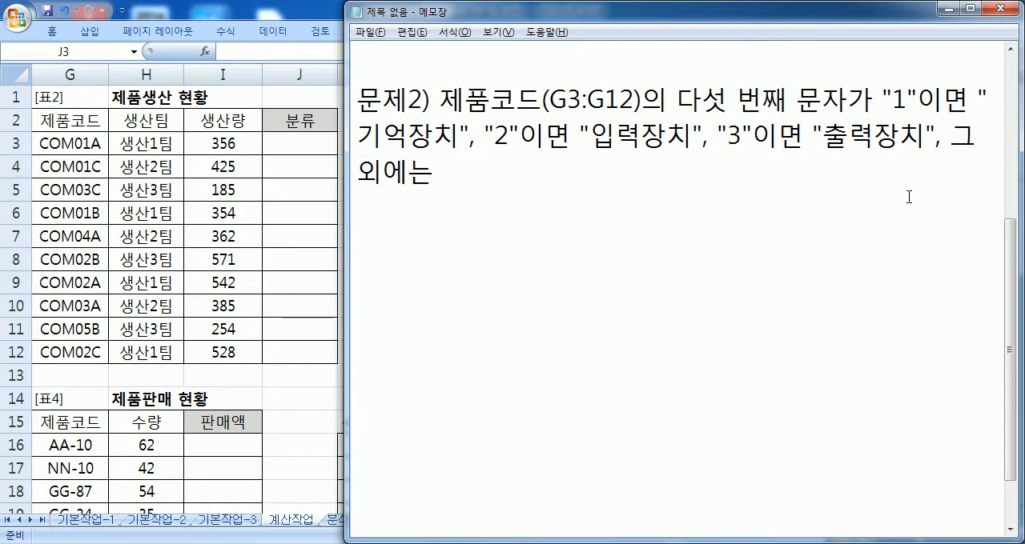
pyautogui.press('Left')
pyautogui.write('"코드오류"')
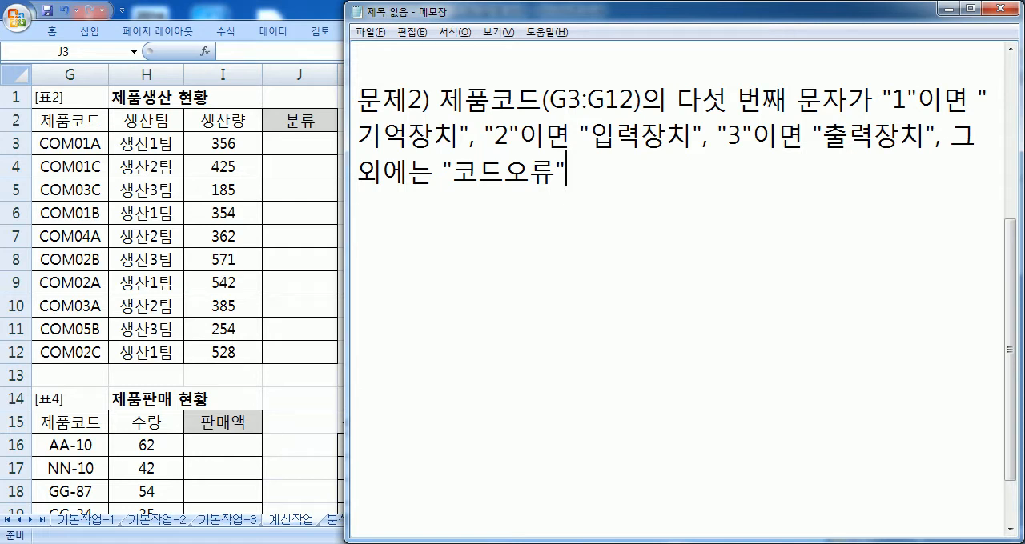
pyautogui.write('를 부')
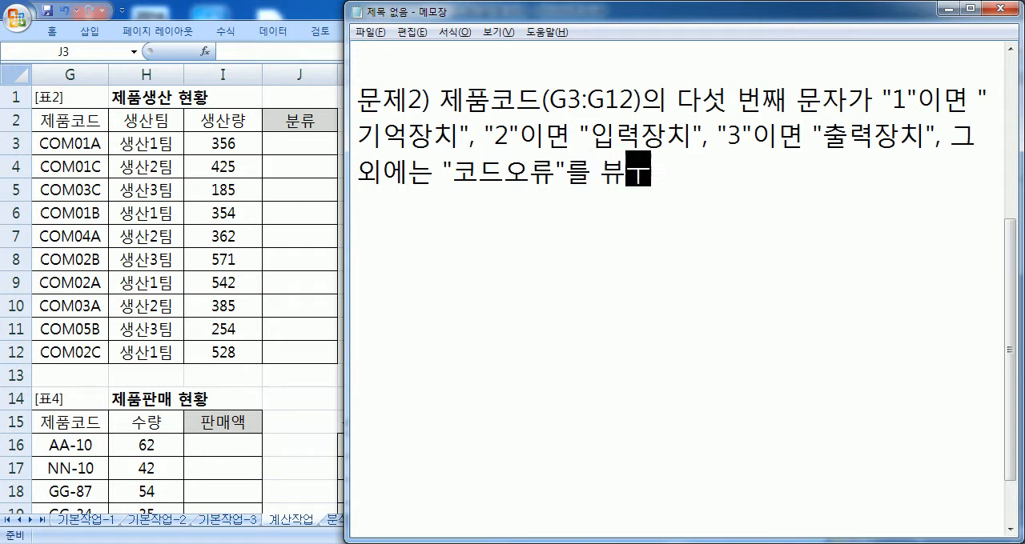
pyautogui.write('분류에 ')
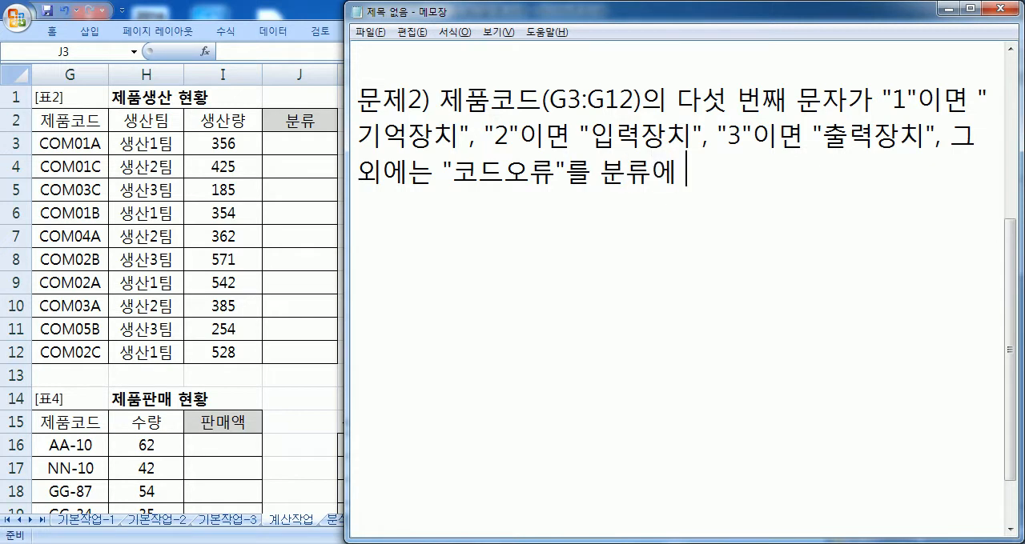
pyautogui.write('표시')
# Step: List the functions to use on a new line under the description: IFERROR, CHOOSE, MID 함수
pyautogui.press('Return')
pyautogui.write('IFERRO')
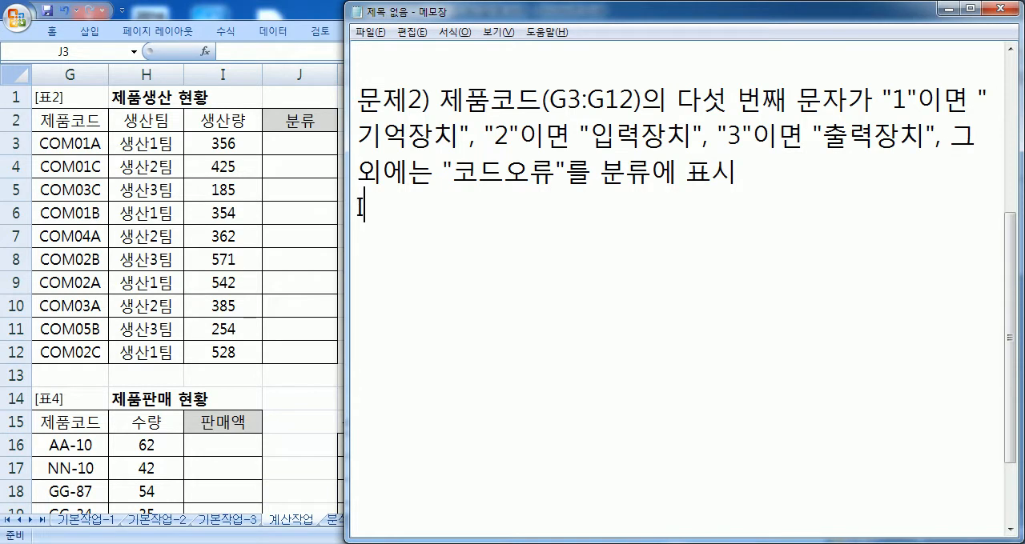
pyautogui.write('R, ')
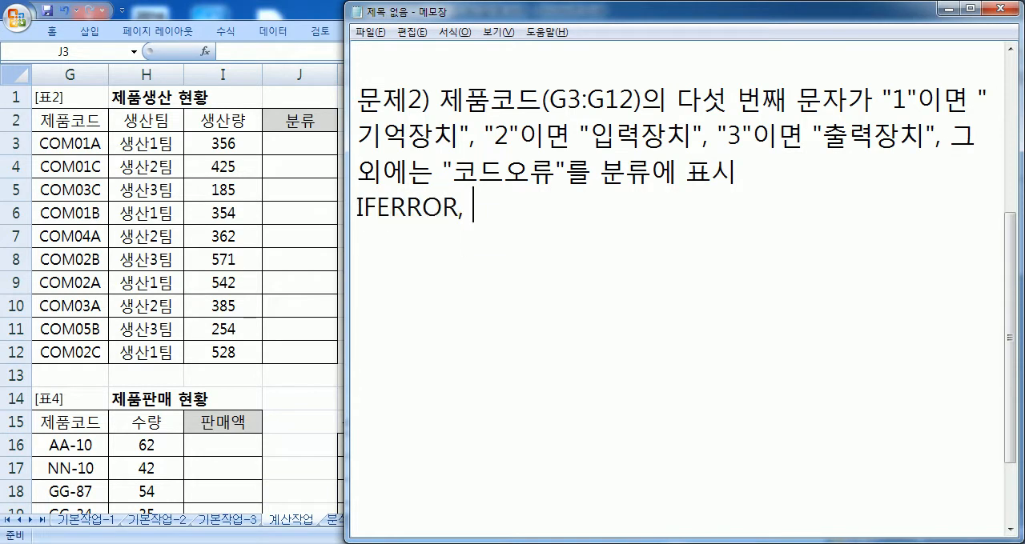
pyautogui.write('CHO')
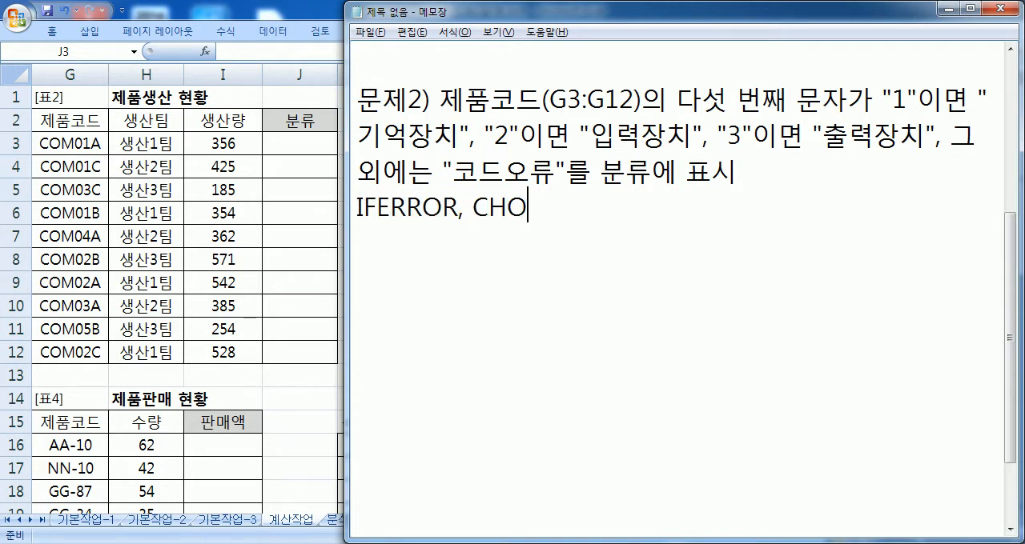
pyautogui.write('OSE, MID 함수')
pyautogui.press('Return')
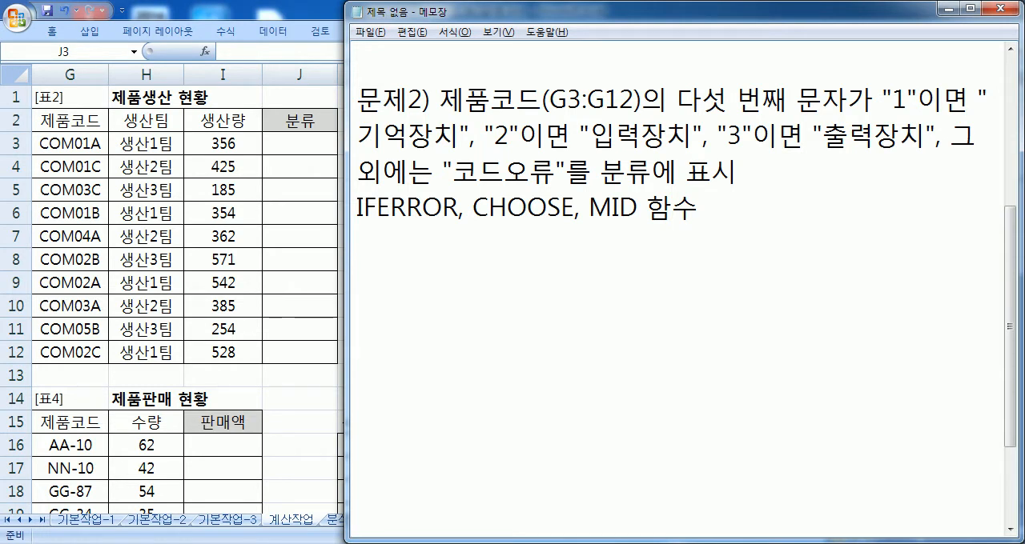
# Step: Write the general CHOOSE syntax under the function list: =CHOOSE(값, 1일 때, 2일 때, 3일 때, ....)
pyautogui.write('=CHOOSE(')
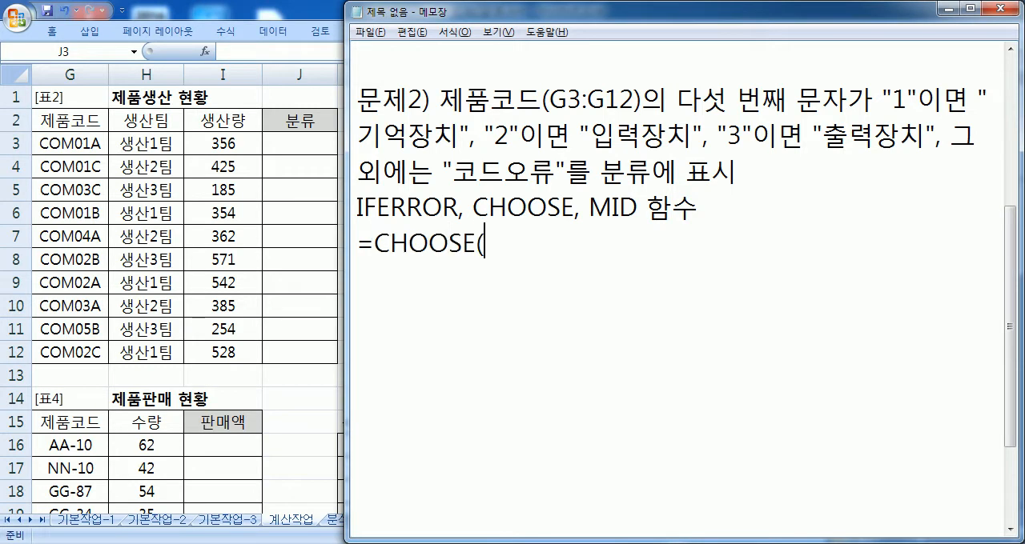
pyautogui.write('값, 1일 때, 2')
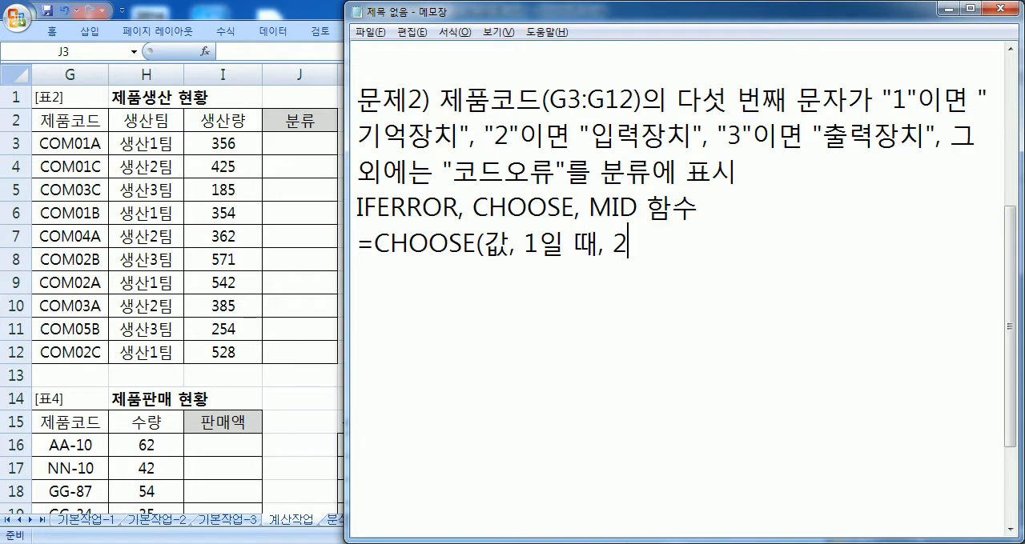
pyautogui.write('일 때, 3일 때, ....)')
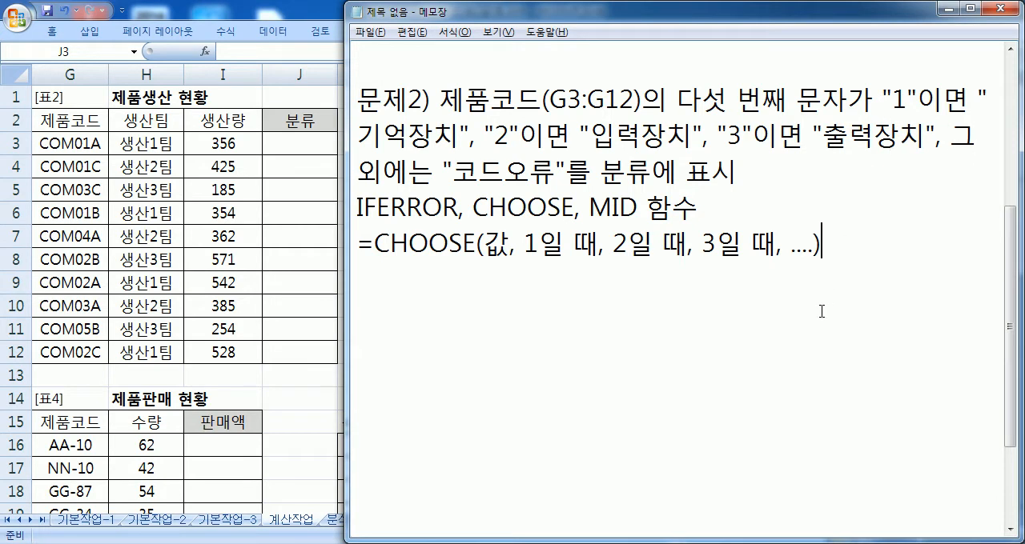
# Step: Duplicate the CHOOSE syntax line onto a new line directly below it
pyautogui.press('Home')
pyautogui.hotkey('shift', 'End')
pyautogui.hotkey('ctrl', 'c')
pyautogui.press('End')
pyautogui.press('Return')
pyautogui.hotkey('ctrl', 'v')
# Step: Insert "기억장치", "입력장치" after 값 in the copied CHOOSE line as the results for 1 and 2
pyautogui.press('Left')
pyautogui.press('Left')
pyautogui.press('Left')
pyautogui.press('Left')
pyautogui.press('Left')
pyautogui.press('Left')
pyautogui.press('Left')
pyautogui.press('Left')
pyautogui.press('Left')
pyautogui.press('Left')
pyautogui.press('Left')
pyautogui.press('Left')
pyautogui.press('Left')
pyautogui.press('Left')
pyautogui.press('Left')
pyautogui.press('Left')
pyautogui.press('Left')
pyautogui.press('Left')
pyautogui.press('Left')
pyautogui.press('Left')
pyautogui.press('Right')
pyautogui.press('Right')
pyautogui.press('Right')
pyautogui.write('"')
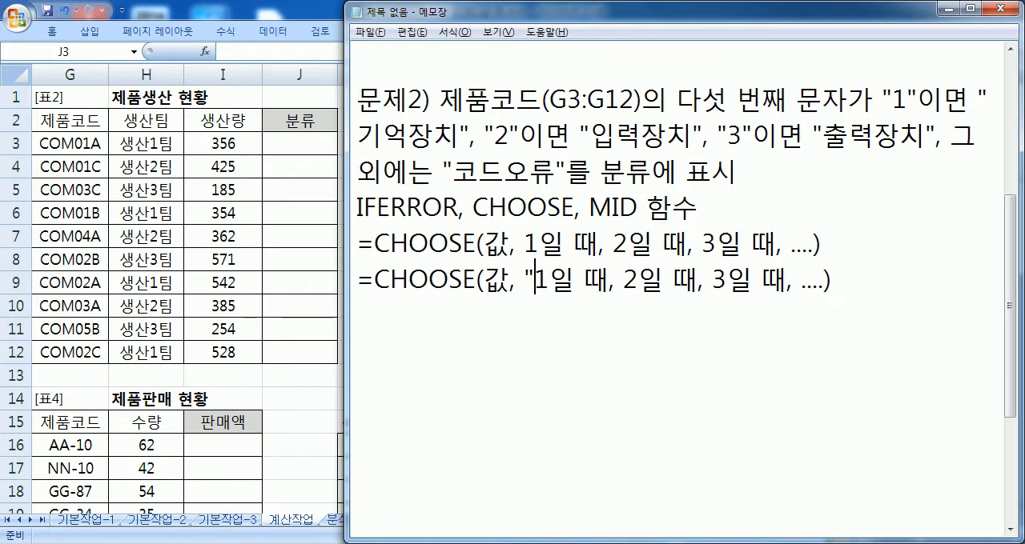
pyautogui.write('기억장치')
pyautogui.press('Return')
pyautogui.write('"')
pyautogui.press('BackSpace')
pyautogui.press('BackSpace')
pyautogui.write('", "')
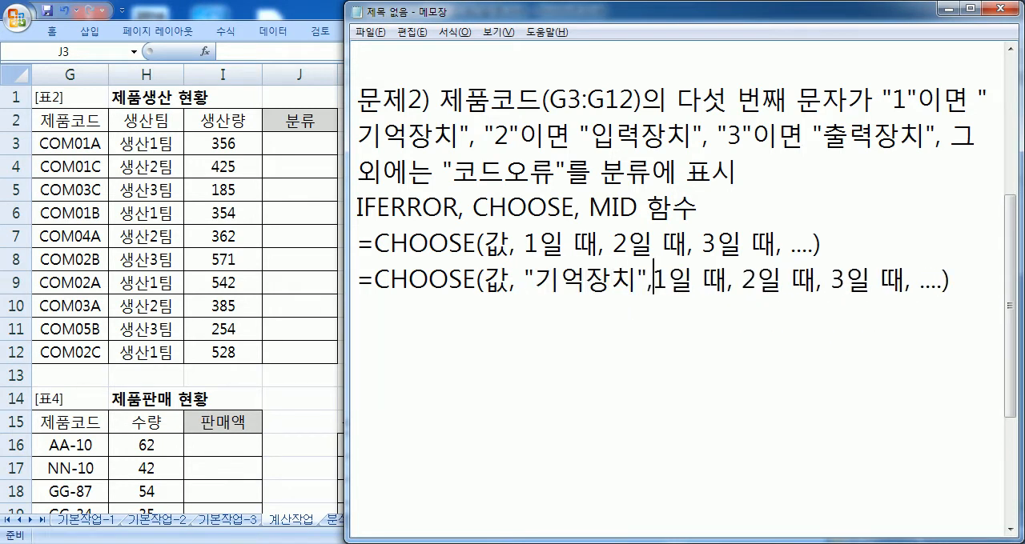
pyautogui.write('입력장치"')
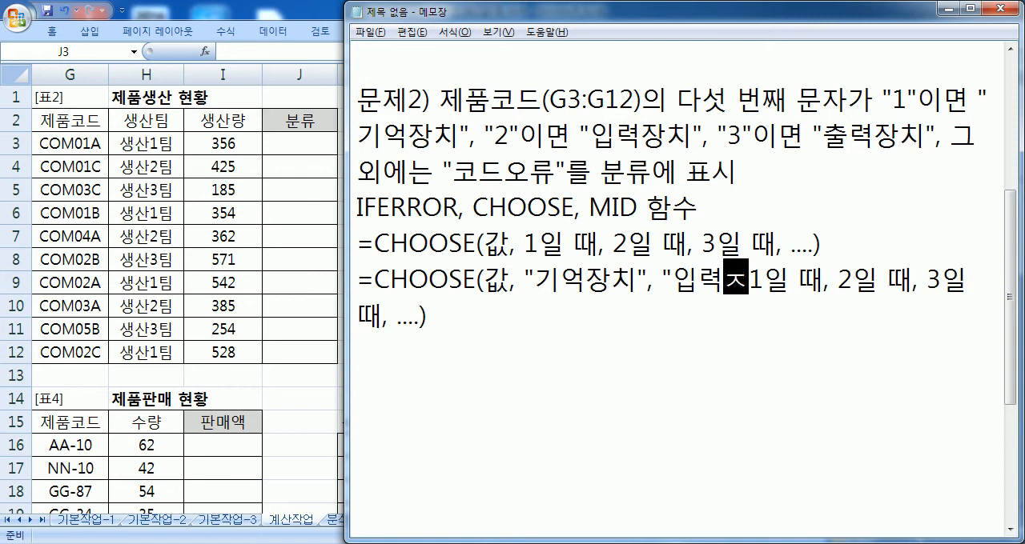
# Step: Add "출력장치" as the third CHOOSE result and remove the 1일 때, 2일 때 and 3일 때 placeholders from the copied line
pyautogui.press('Delete')
pyautogui.press('Delete')
pyautogui.press('Delete')
pyautogui.press('Delete')
pyautogui.press('Right')
pyautogui.press('Right')
pyautogui.write('"')
pyautogui.write('출력장치:')
pyautogui.press('BackSpace')
pyautogui.write('"')
pyautogui.press('Delete')
pyautogui.press('Delete')
pyautogui.press('Delete')
pyautogui.press('Right')
pyautogui.press('Right')
# Step: Replace the .... placeholder in the copied CHOOSE line with "코드오류" as the fourth result
pyautogui.press('Delete')
pyautogui.press('Delete')
pyautogui.press('Delete')
pyautogui.press('Delete')
pyautogui.press('Delete')
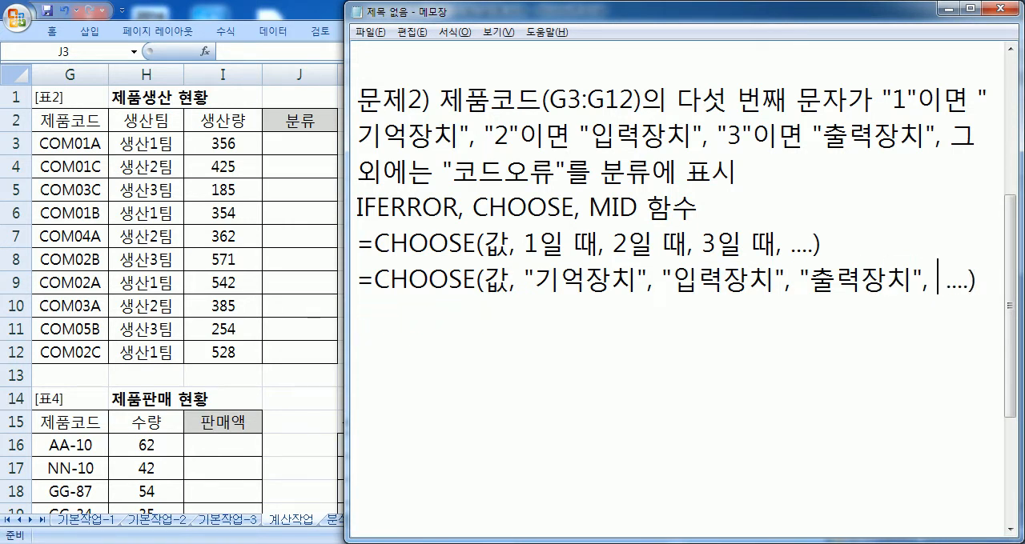
pyautogui.press('Delete')
pyautogui.press('Delete')
pyautogui.press('Delete')
pyautogui.press('Delete')
pyautogui.write('"코드옹류')
pyautogui.press('BackSpace')
pyautogui.press('BackSpace')
pyautogui.press('BackSpace')
pyautogui.write('ㅇㅎ')
pyautogui.press('BackSpace')
pyautogui.press('BackSpace')
pyautogui.write('ㅇㅗ류",')
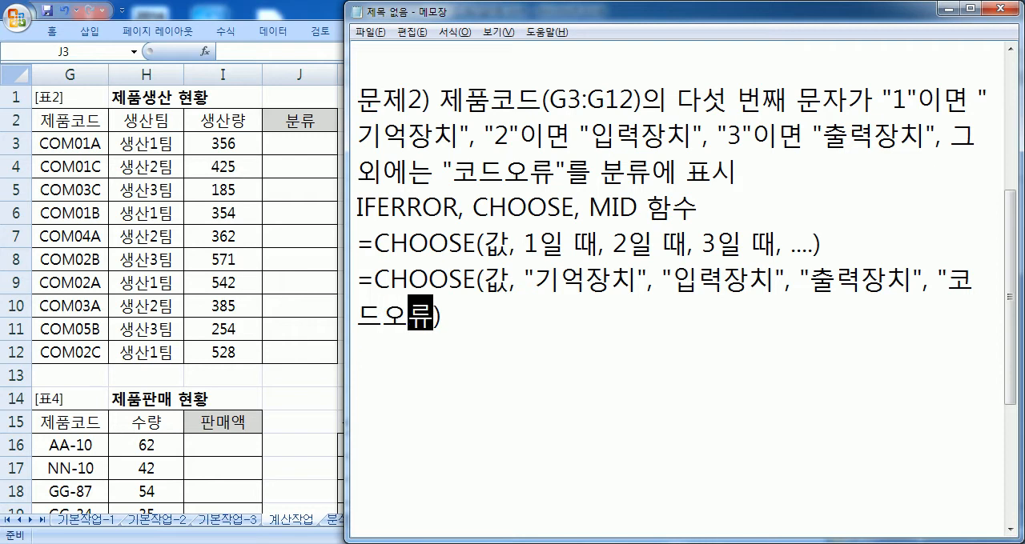
pyautogui.write(' "코드오류"')
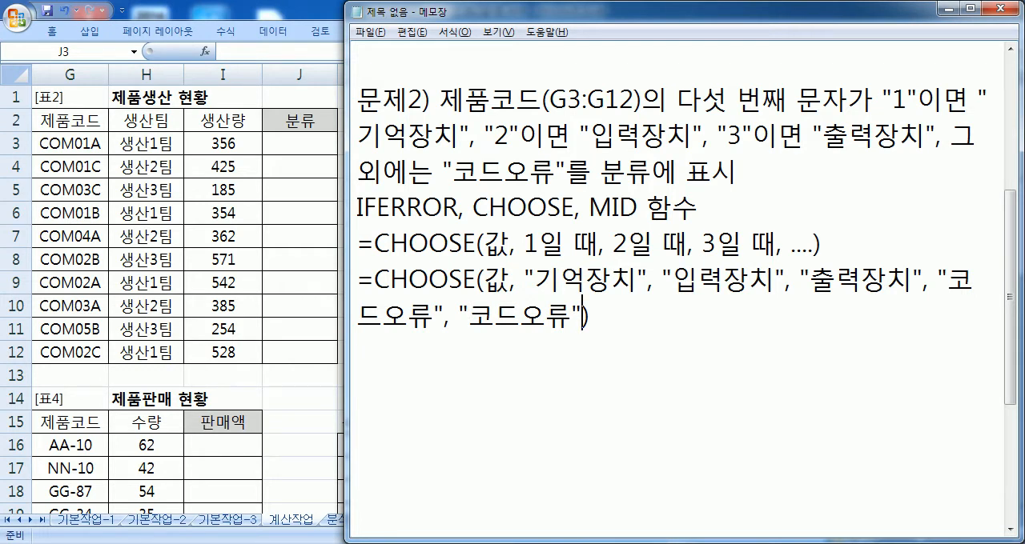
# Step: Add a second "코드오류" as the fifth result in the copied CHOOSE line and maximize the Notepad window
pyautogui.doubleClick(669, 11)
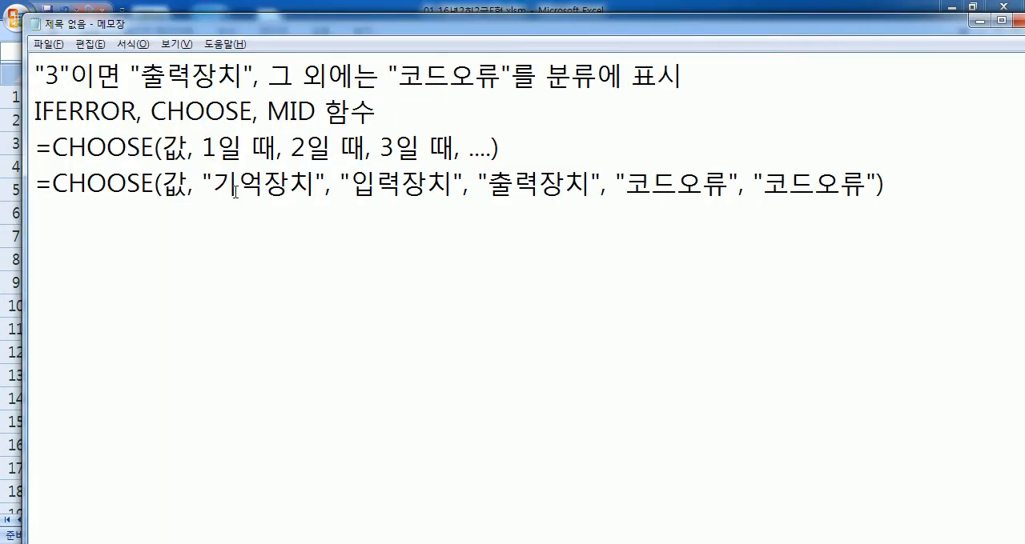
# Step: Duplicate the filled-in CHOOSE line with the device results onto the line below it
pyautogui.moveTo(37, 183); pyautogui.dragTo(37, 219)
pyautogui.hotkey('ctrl', 'c')
pyautogui.click(54, 222)
pyautogui.hotkey('ctrl', 'v')
# Step: Insert IFERROR( between the equals sign and CHOOSE in the duplicated line
pyautogui.click(53, 221)
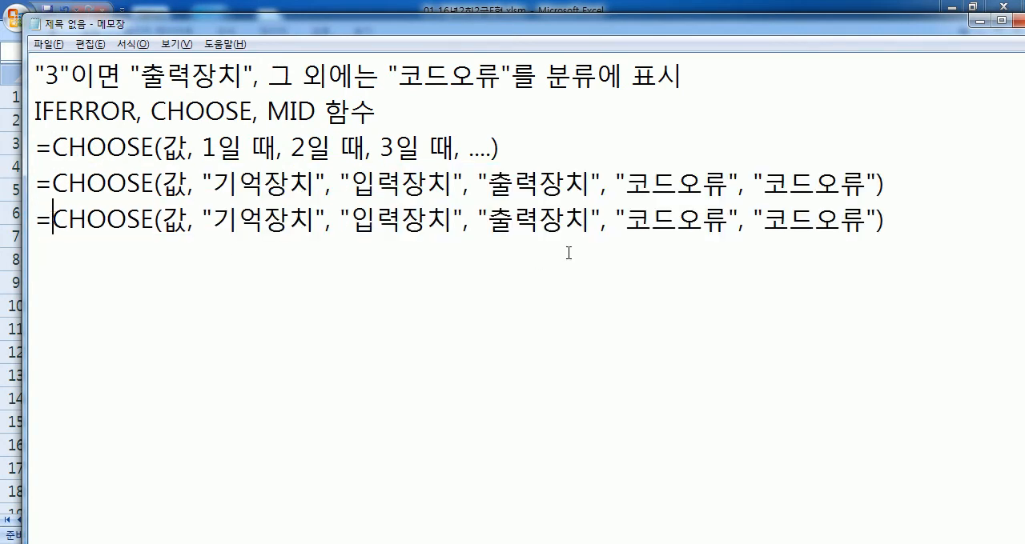
pyautogui.write('ㅑ')
pyautogui.press('BackSpace')
pyautogui.press('Hangul')
pyautogui.write('IFE')
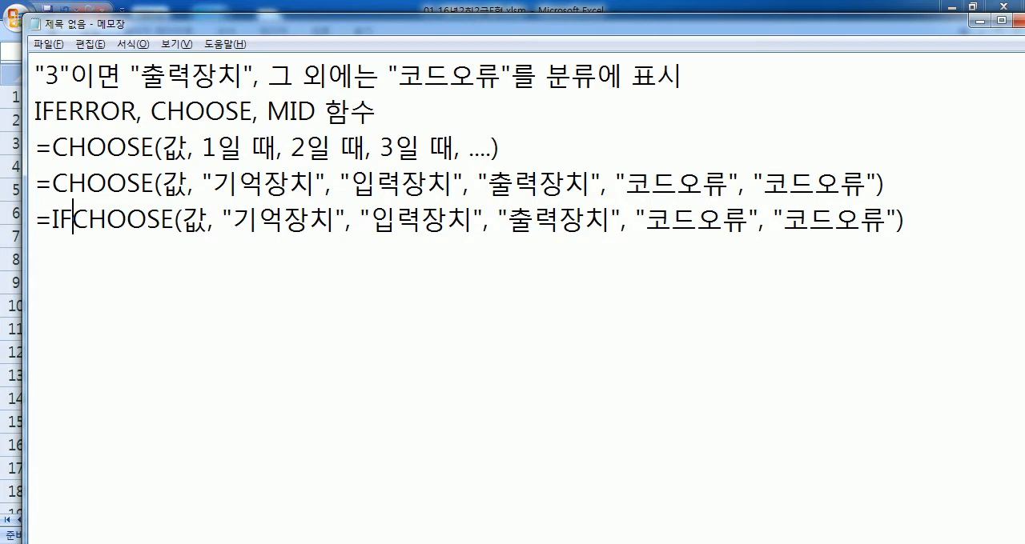
pyautogui.write('RROR(')
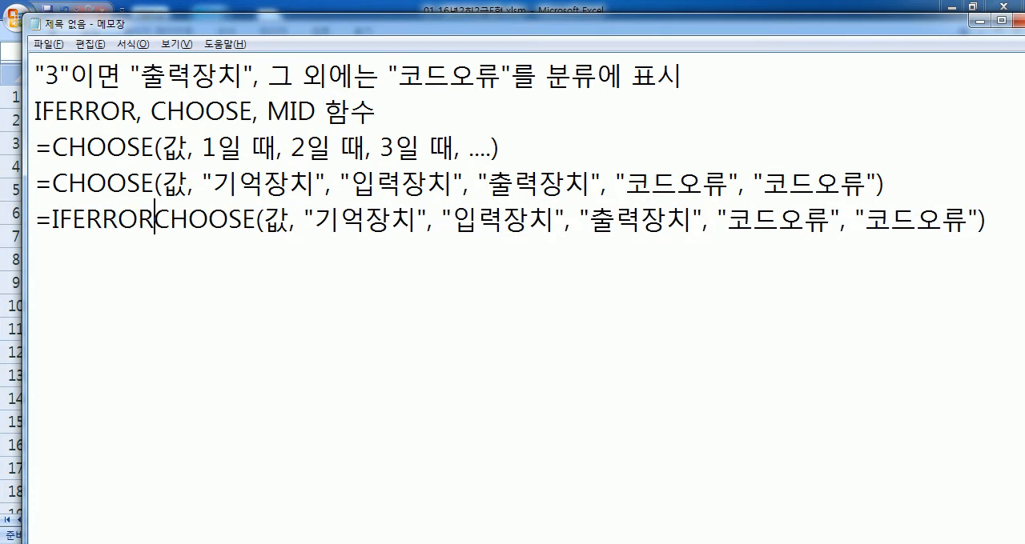
# Step: Close the CHOOSE function with a parenthesis after "출력장치" in the IFERROR line
pyautogui.press('End')
pyautogui.press('Left')
pyautogui.press('Left')
pyautogui.press('Left')
pyautogui.press('Left')
pyautogui.press('Left')
pyautogui.press('Left')
pyautogui.press('Left')
pyautogui.press('Left')
pyautogui.press('Left')
pyautogui.press('Left')
pyautogui.press('Left')
pyautogui.press('Left')
pyautogui.press('Left')
pyautogui.press('Left')
pyautogui.press('Left')
pyautogui.press('Left')
pyautogui.press('Left')
pyautogui.press('Left')
pyautogui.press('Left')
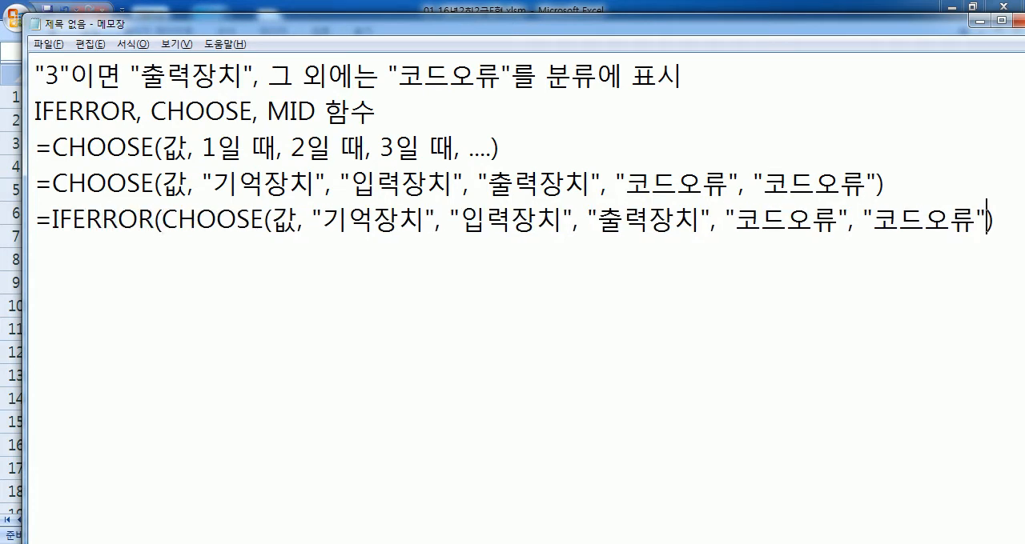
pyautogui.press('Right')
pyautogui.press('Right')
pyautogui.write(')')
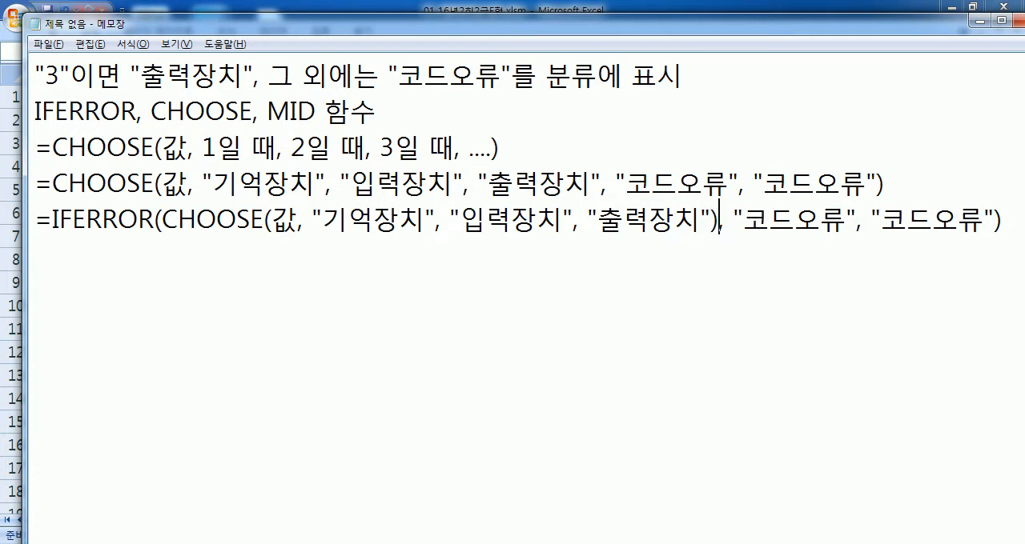
# Step: Remove the extra "코드오류" argument from the IFERROR line so one remains, and close the formula with a parenthesis
pyautogui.press('End')
pyautogui.press('BackSpace')
pyautogui.press('BackSpace')
pyautogui.press('BackSpace')
pyautogui.press('BackSpace')
pyautogui.press('BackSpace')
pyautogui.press('BackSpace')
pyautogui.press('BackSpace')
pyautogui.press('BackSpace')
pyautogui.press('BackSpace')
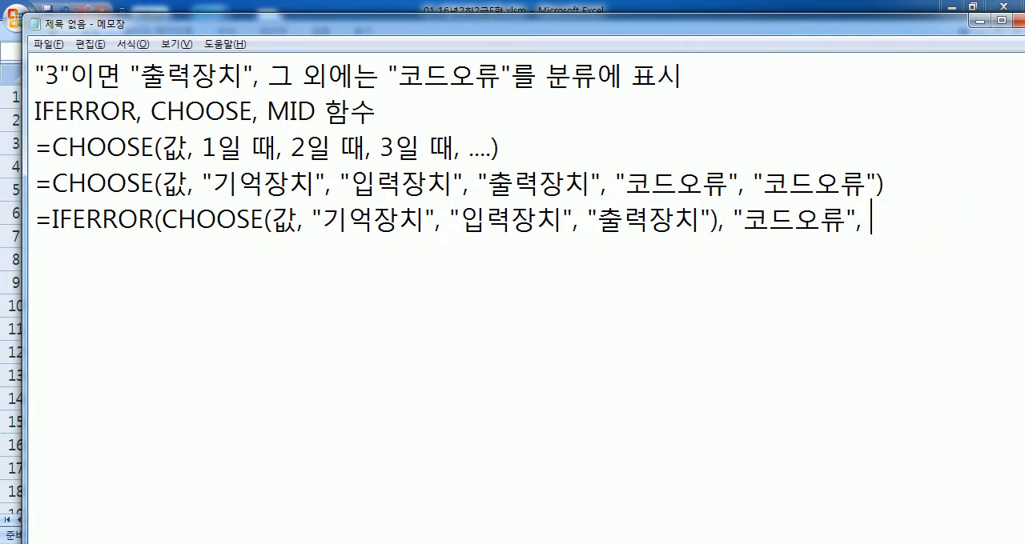
pyautogui.write(')')
pyautogui.press('Return')
pyautogui.moveTo(558, 25); pyautogui.dragTo(542, 14)
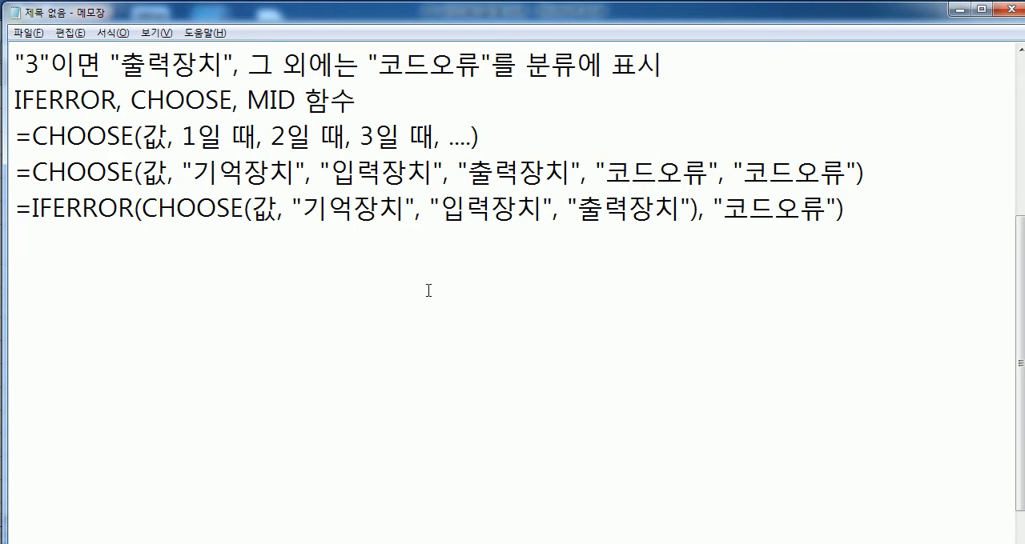
pyautogui.moveTo(325, 209); pyautogui.dragTo(406, 210)
pyautogui.moveTo(487, 208); pyautogui.dragTo(656, 208)
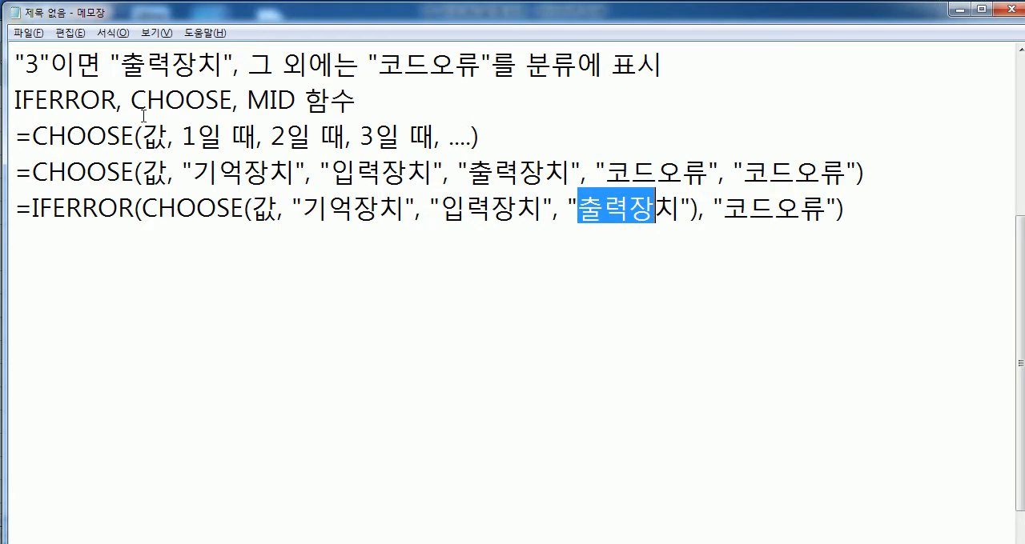
# Step: Duplicate the IFERROR(CHOOSE(값, ...)) line onto the line below it
pyautogui.moveTo(1018, 237); pyautogui.dragTo(1018, 216)
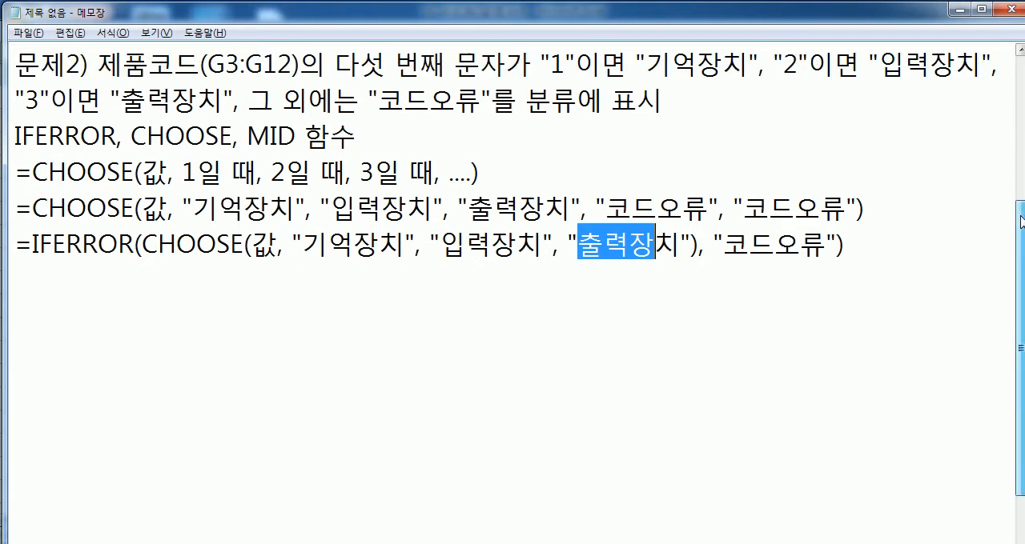
pyautogui.moveTo(17, 236); pyautogui.dragTo(27, 262)
pyautogui.hotkey('ctrl', 'c')
pyautogui.click(27, 263)
pyautogui.hotkey('ctrl', 'v')
# Step: Replace 값 in the duplicated IFERROR line with MID(제품코드, 5, 1)
pyautogui.moveTo(252, 280); pyautogui.dragTo(278, 280)
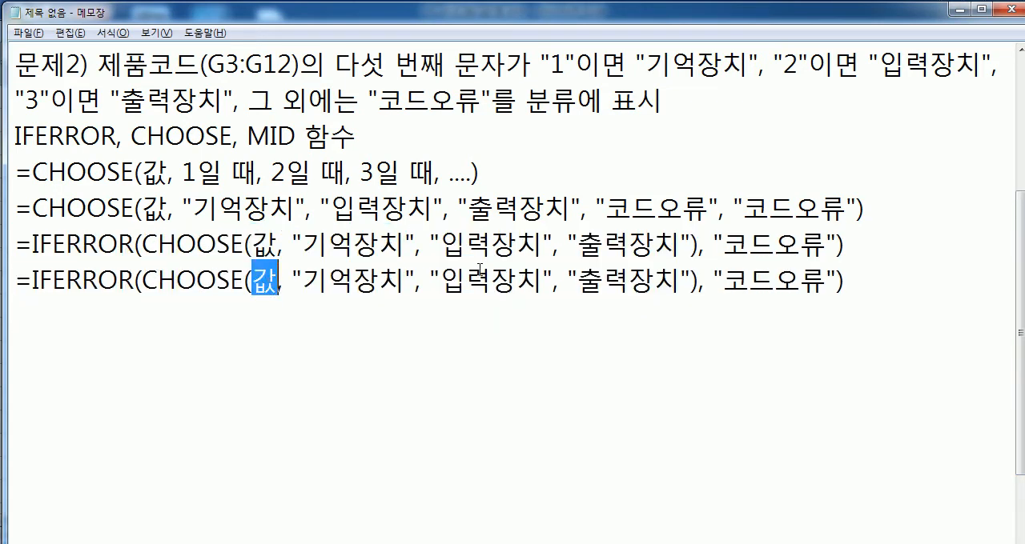
pyautogui.write('ㅡ')
pyautogui.press('BackSpace')
pyautogui.write('MID(')
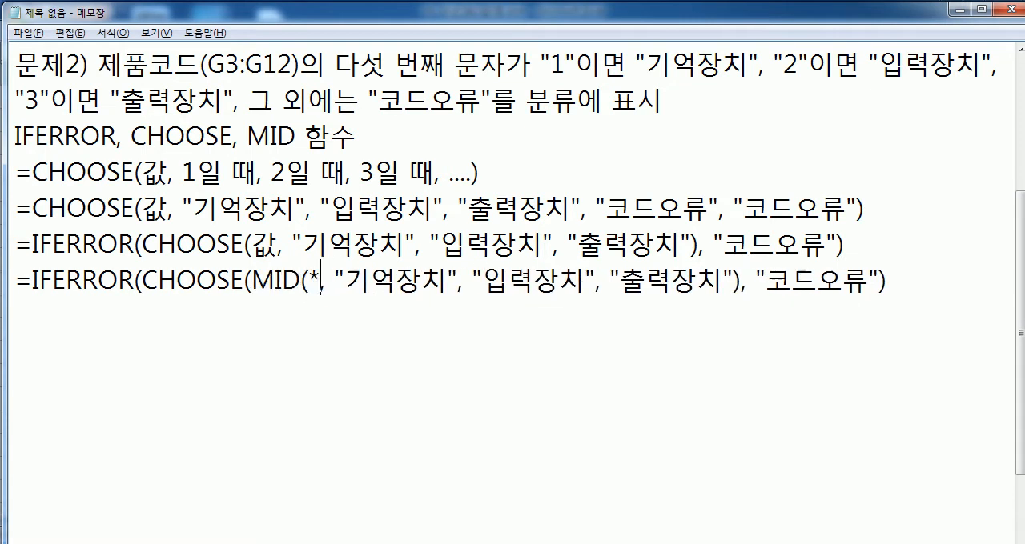
pyautogui.write('제품코두,')
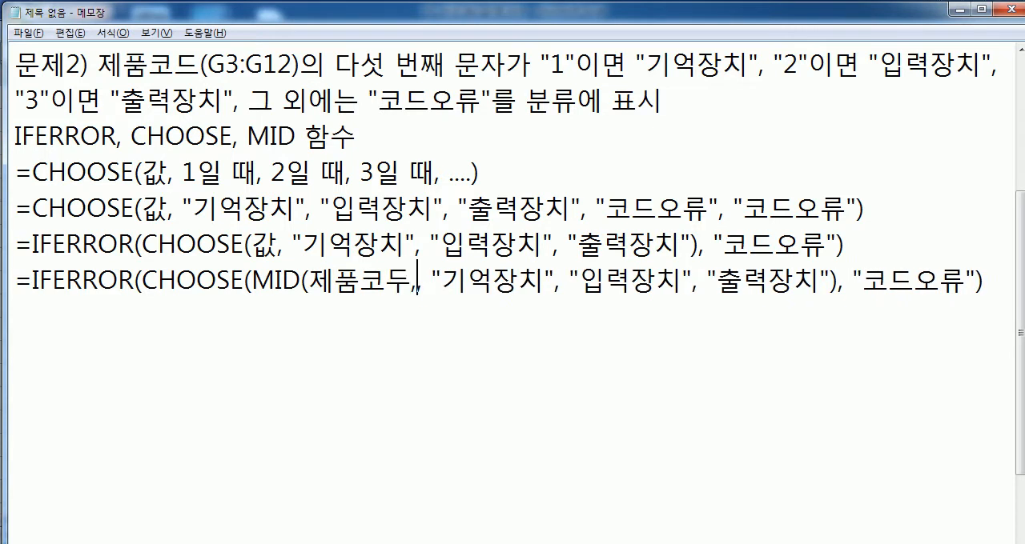
pyautogui.press('BackSpace')
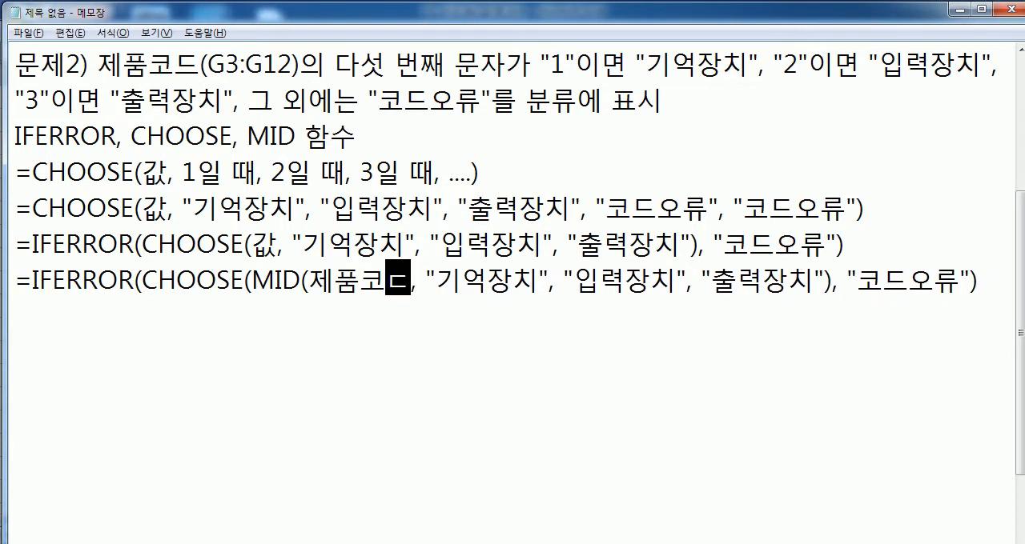
pyautogui.write('ㅡ, 5,')
pyautogui.write(' 1)')
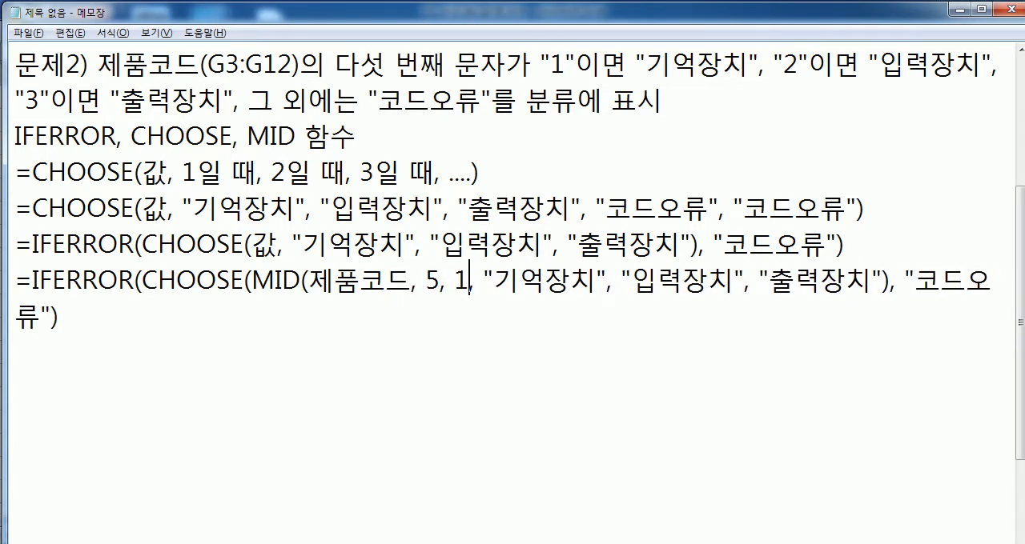
# Step: Duplicate the IFERROR formula line containing MID(제품코드, 5, 1) directly below it
pyautogui.press('Home')
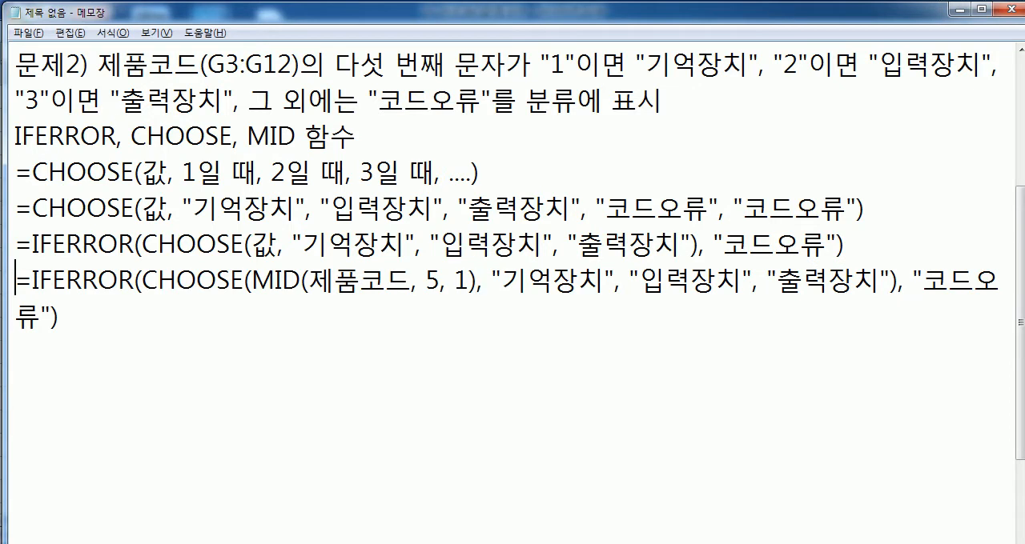
pyautogui.hotkey('shift', 'Down')
pyautogui.hotkey('shift', 'Down')
pyautogui.press('Right')
pyautogui.hotkey('ctrl', 'v')
# Step: Replace 제품코드 with the cell reference G3 in the MID function of the last formula line
pyautogui.press('Up')
pyautogui.press('Right')
pyautogui.press('Right')
pyautogui.press('Right')
pyautogui.press('Right')
pyautogui.press('Right')
pyautogui.press('Right')
pyautogui.press('Right')
pyautogui.press('Right')
pyautogui.press('Right')
pyautogui.press('Right')
pyautogui.press('Right')
pyautogui.press('Right')
pyautogui.press('Right')
pyautogui.press('Right')
pyautogui.press('Right')
pyautogui.press('Right')
pyautogui.press('Right')
pyautogui.press('Right')
pyautogui.press('Right')
pyautogui.press('Right')
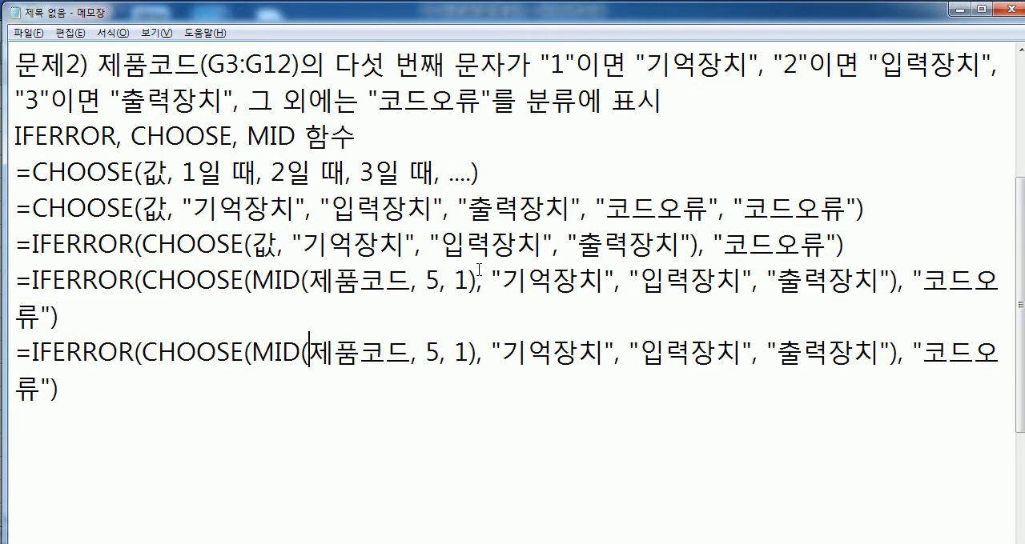
pyautogui.write('G3')
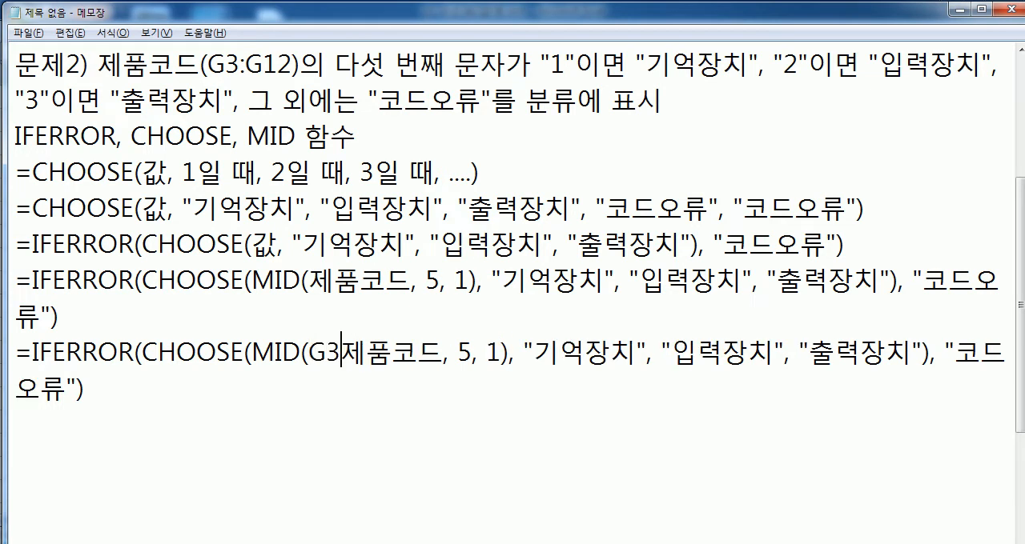
pyautogui.press('Delete')
pyautogui.press('Delete')
pyautogui.press('Delete')
pyautogui.press('Delete')
pyautogui.press('Down')
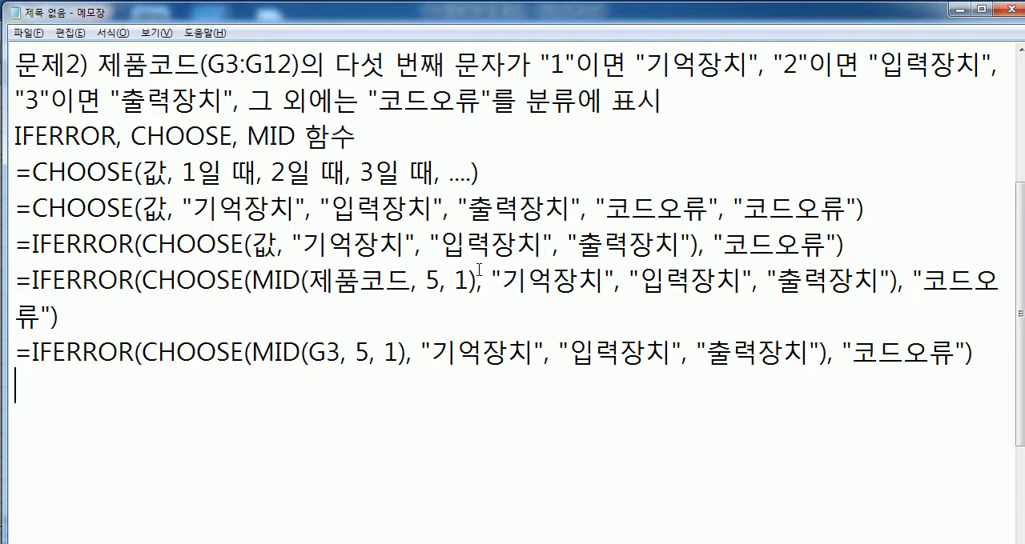
# Step: Switch to Excel and begin the 분류 formula in cell J3 with =IFERROR(CHOOSE(
pyautogui.hotkey('alt', 'Tab')
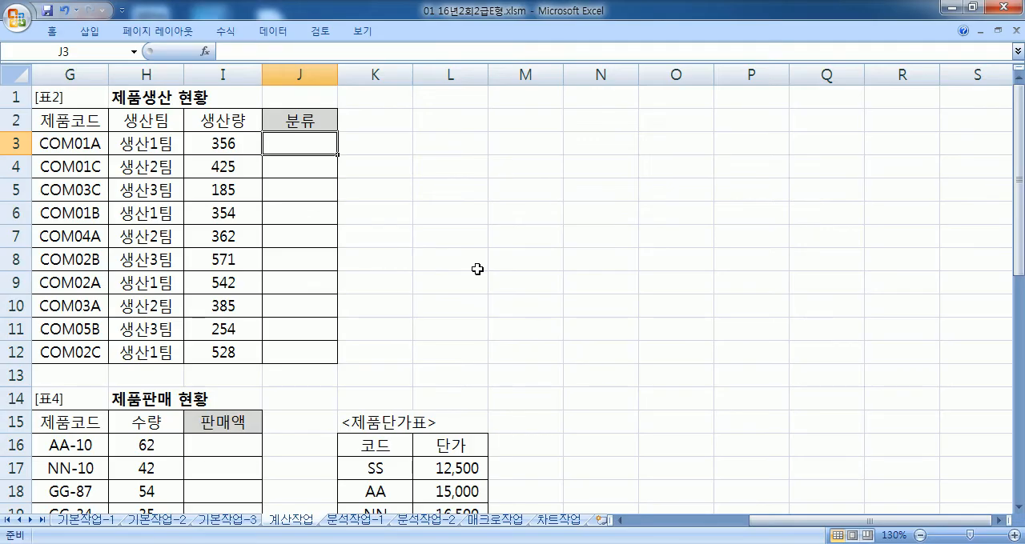
pyautogui.write('=')
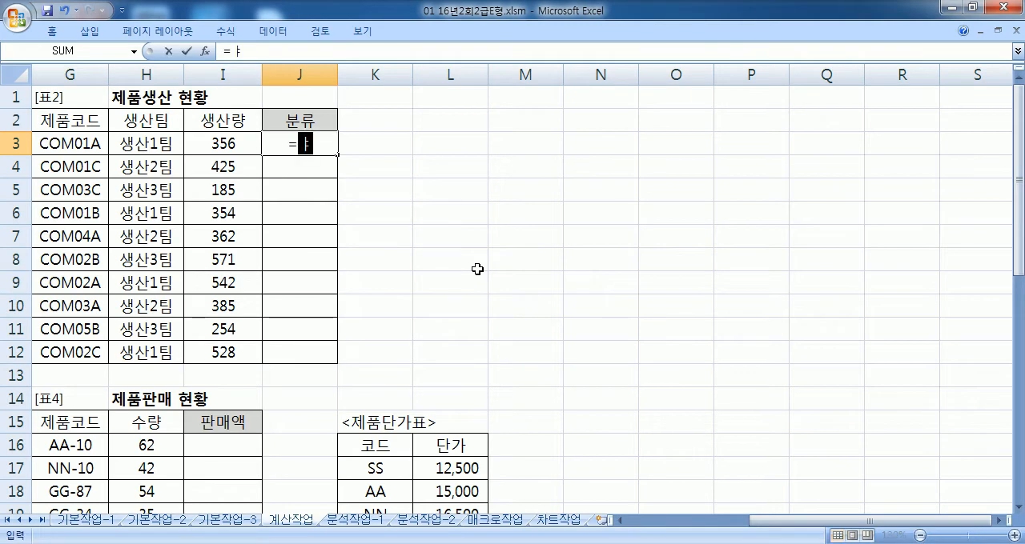
pyautogui.write('IFE')
pyautogui.press('Tab')
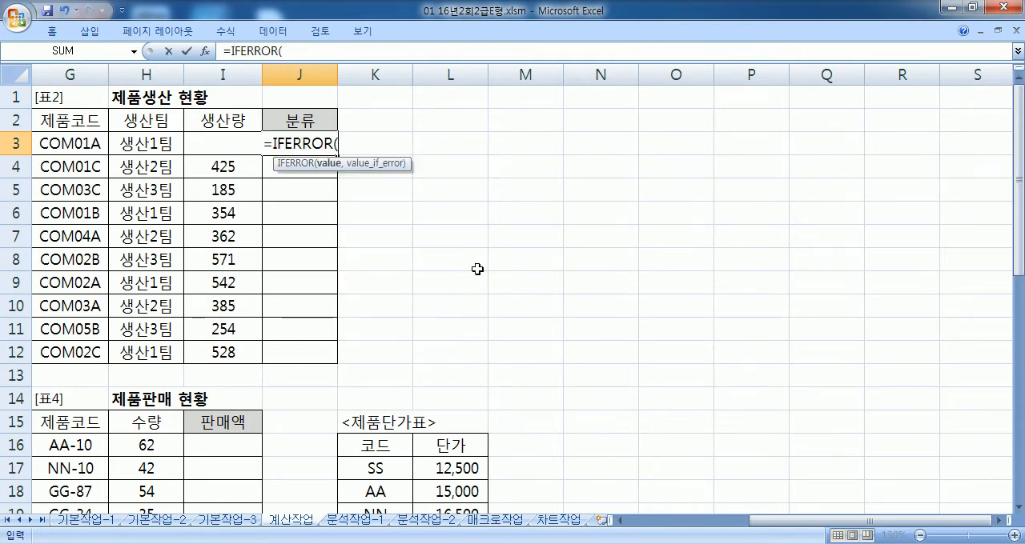
pyautogui.write('CHO')
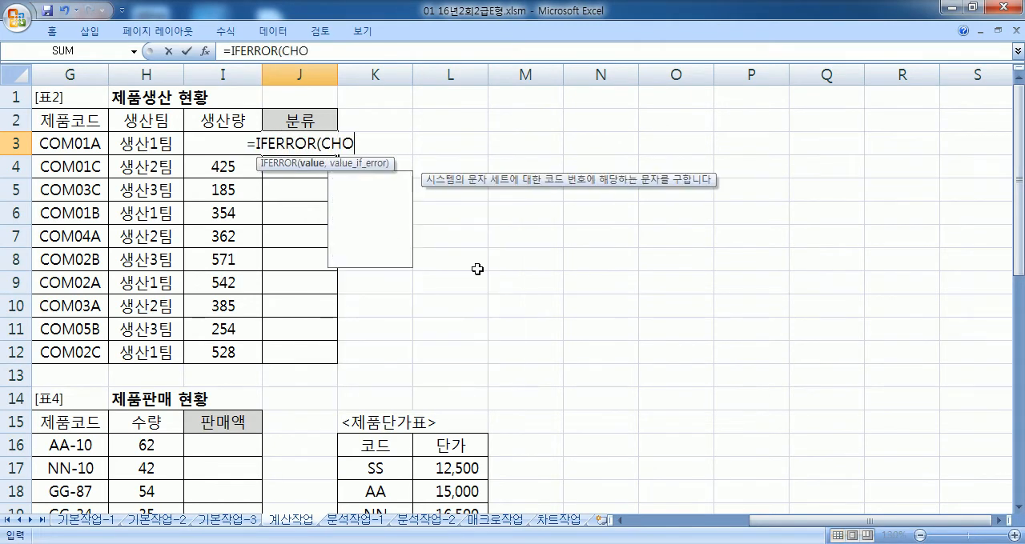
pyautogui.press('Tab')
# Step: Enter MID(G3,5,1) as the index argument of CHOOSE in the J3 formula
pyautogui.write('MID')
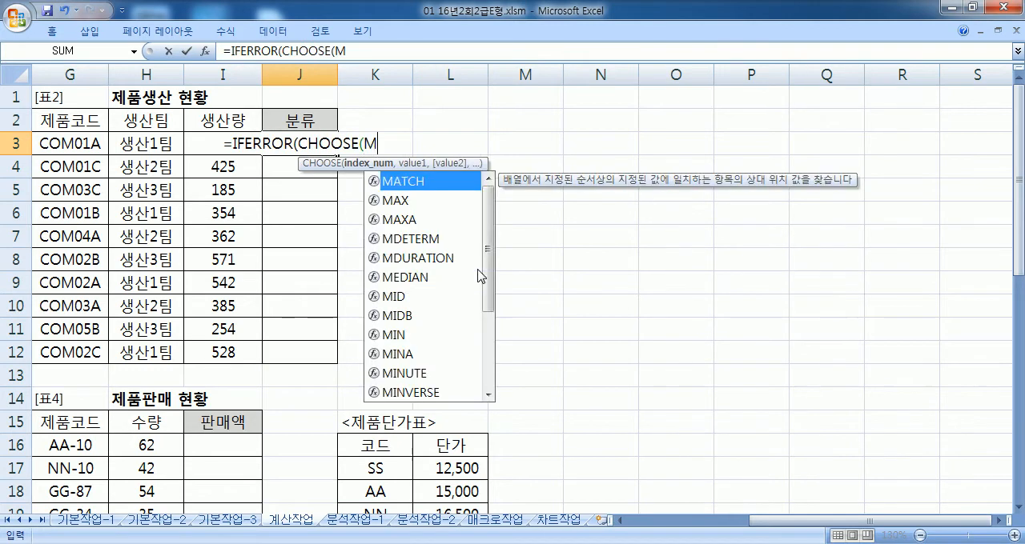
pyautogui.press('Tab')
pyautogui.press('Left')
pyautogui.press('Left')
pyautogui.press('Left')
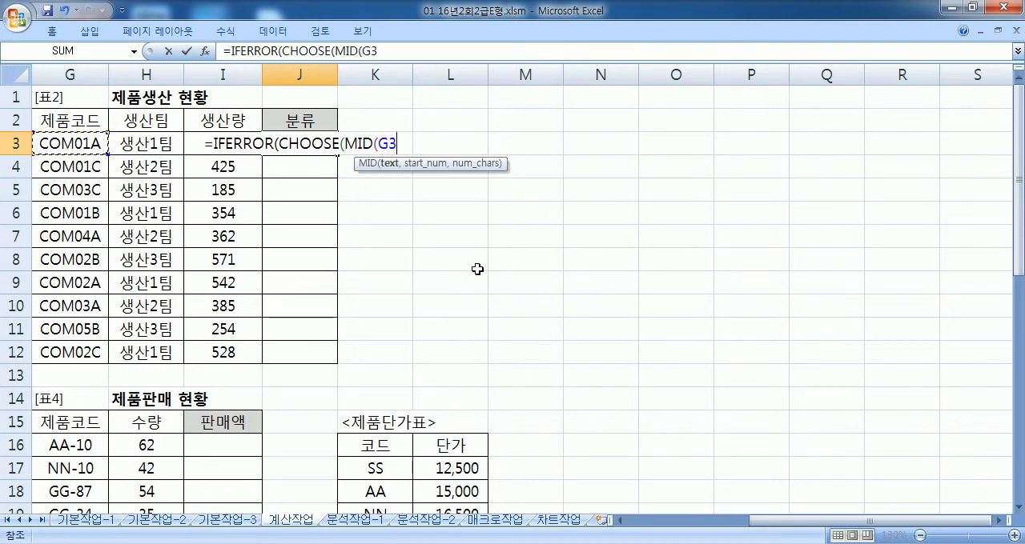
pyautogui.write(',5,1),')
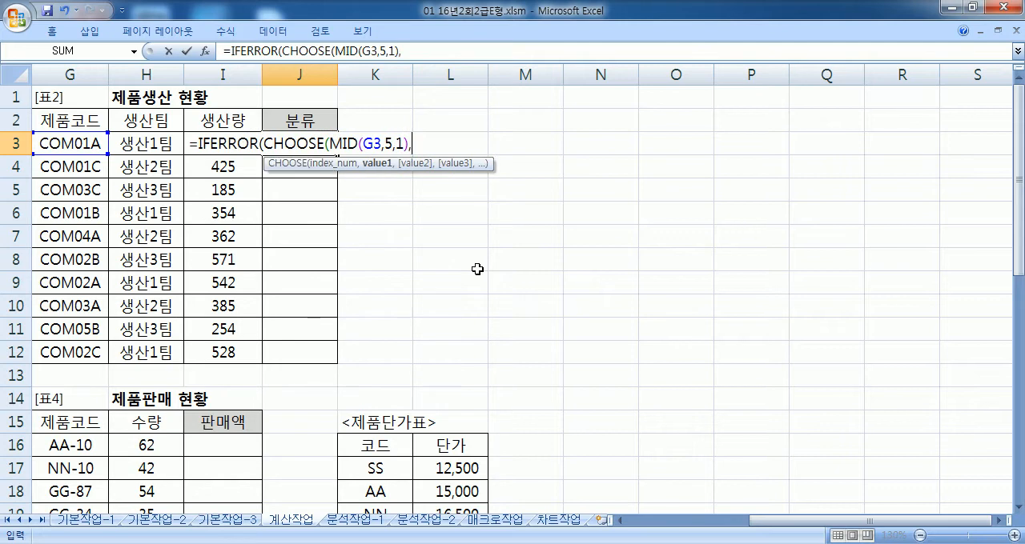
pyautogui.write('"')
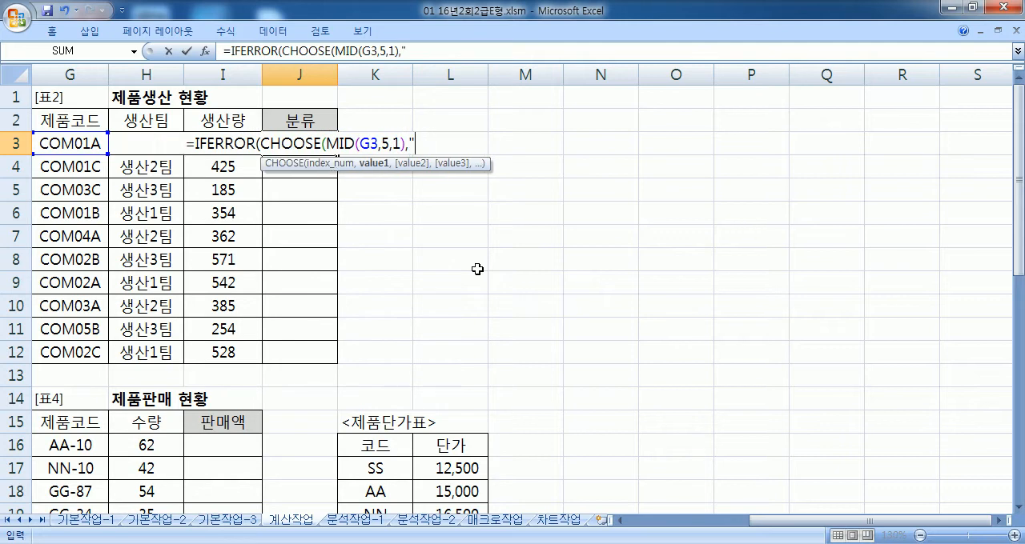
pyautogui.write('기억')
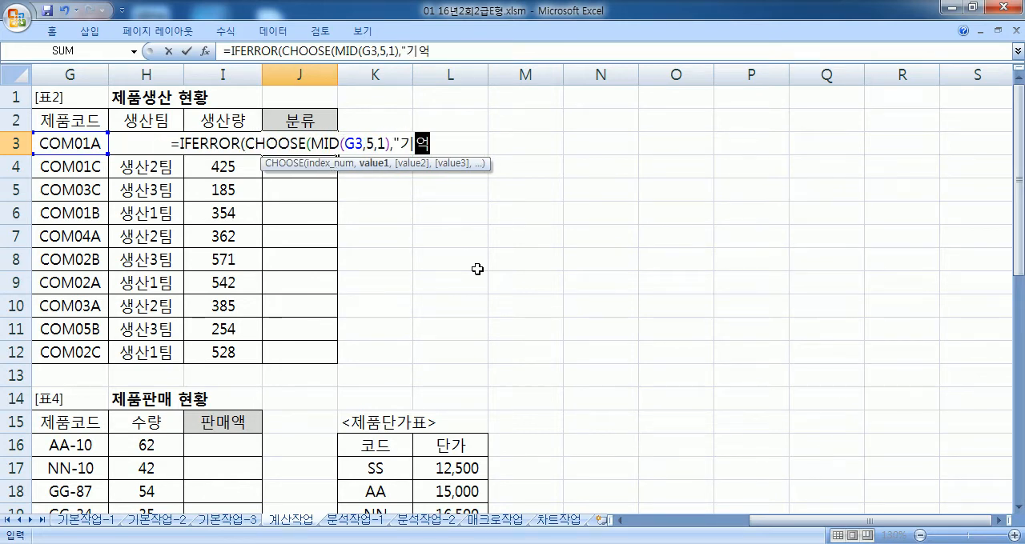
pyautogui.write('장ㅊㅣ","')
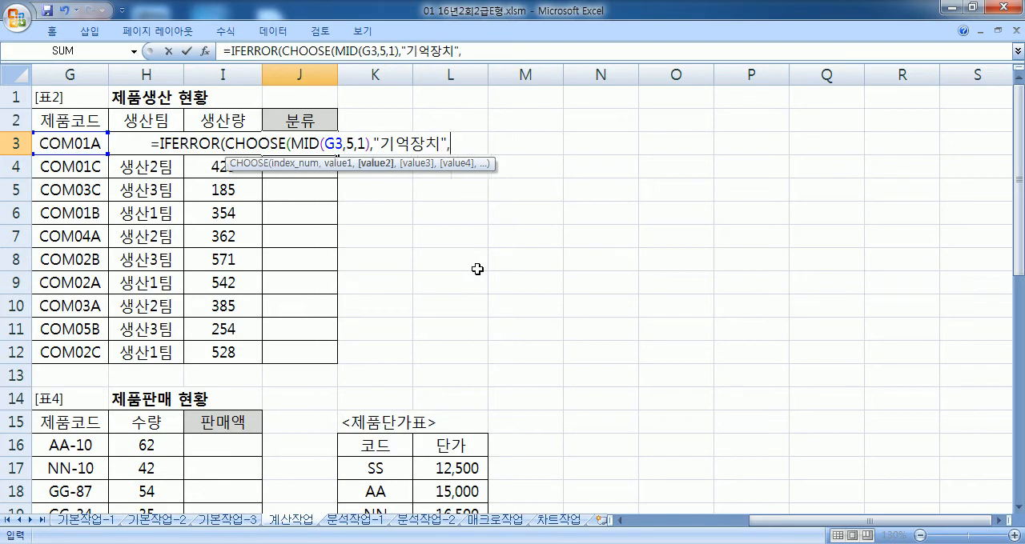
pyautogui.write('입력장치')
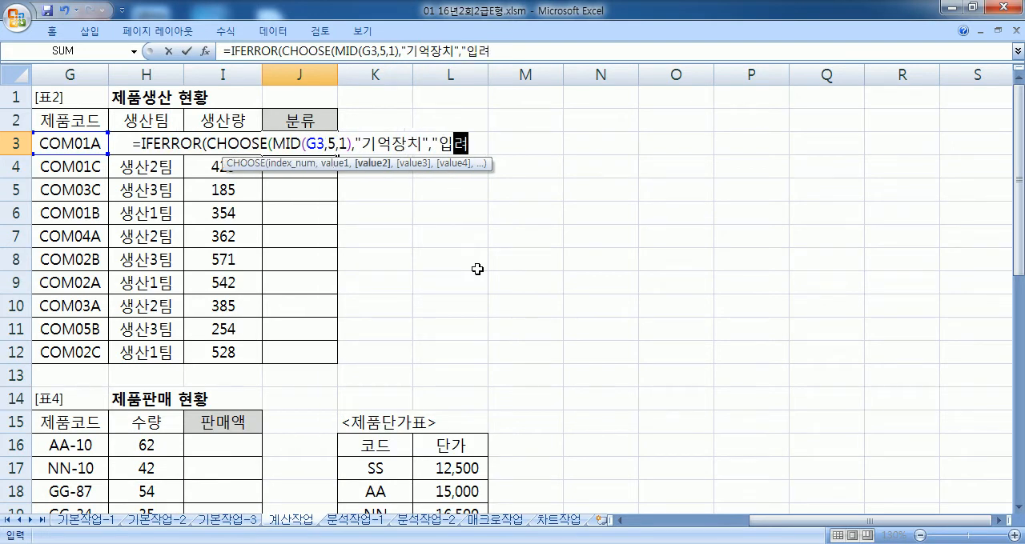
pyautogui.write('","')
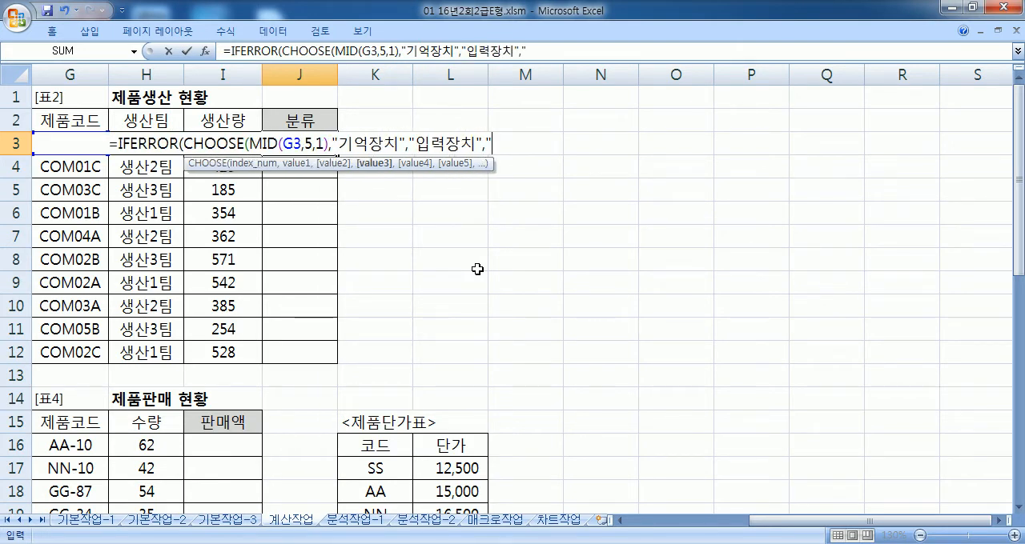
pyautogui.write('출력장치"')
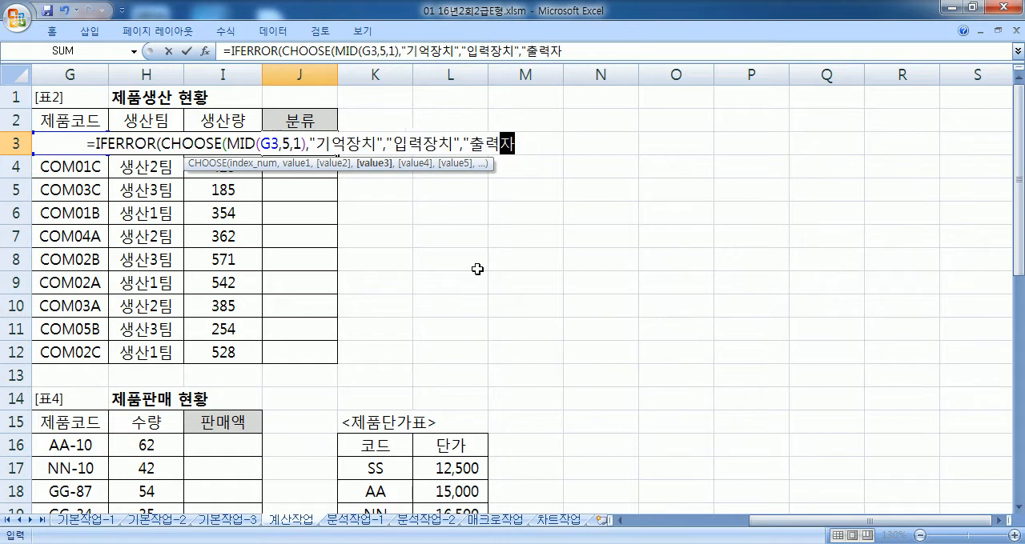
pyautogui.write('),"')
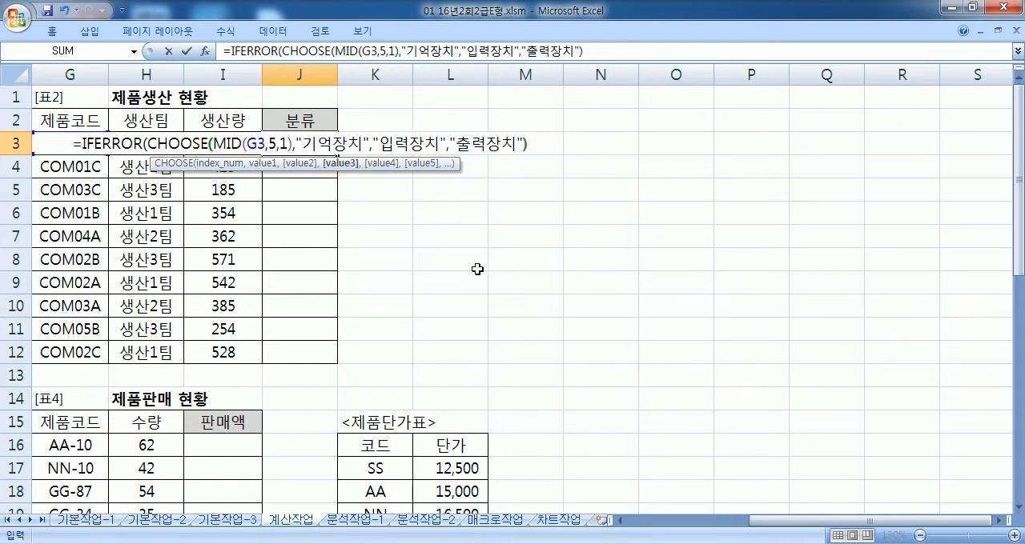
pyautogui.write('코')
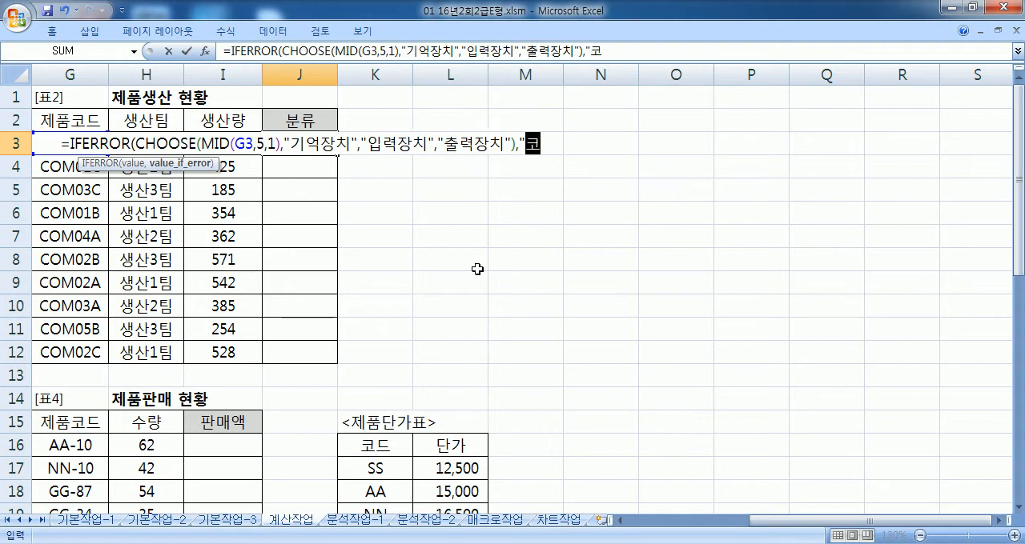
pyautogui.write('드오류")')
# Step: Close the CHOOSE function in J3, add "코드오류" as the IFERROR fallback and enter the formula
pyautogui.press('Return')
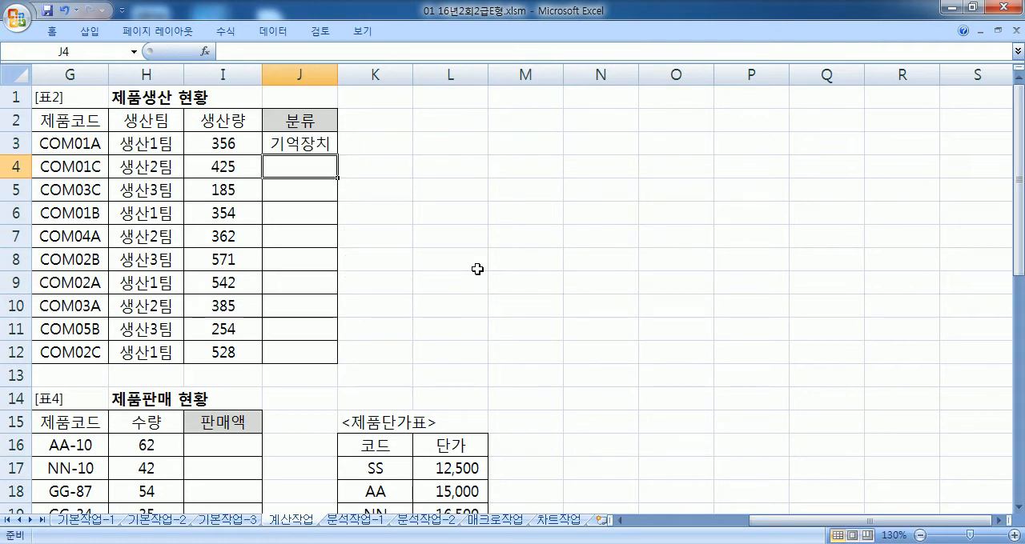
# Step: Fill the 분류 formula from J3 down through J12
pyautogui.click(328, 145)
pyautogui.doubleClick(337, 155)
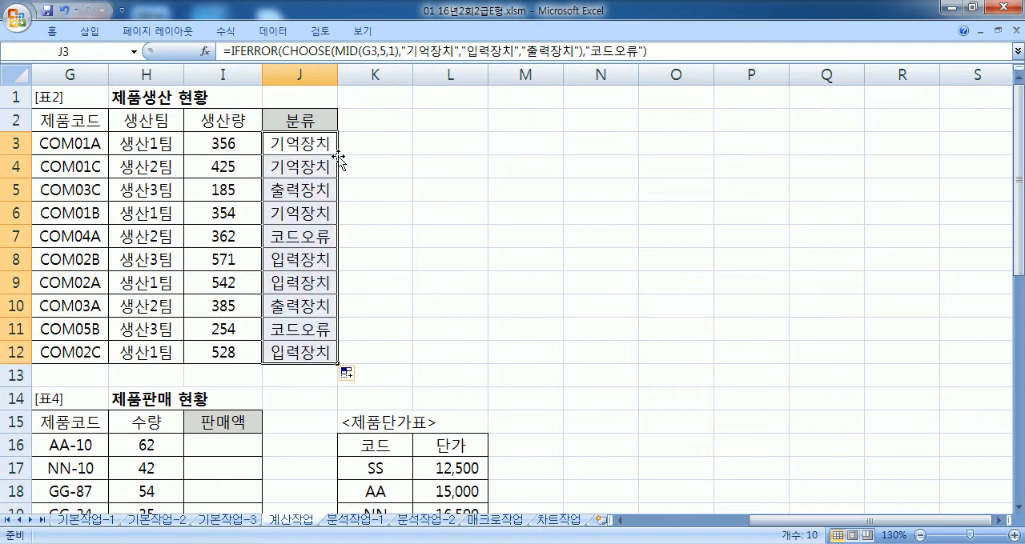
pyautogui.click(286, 142)
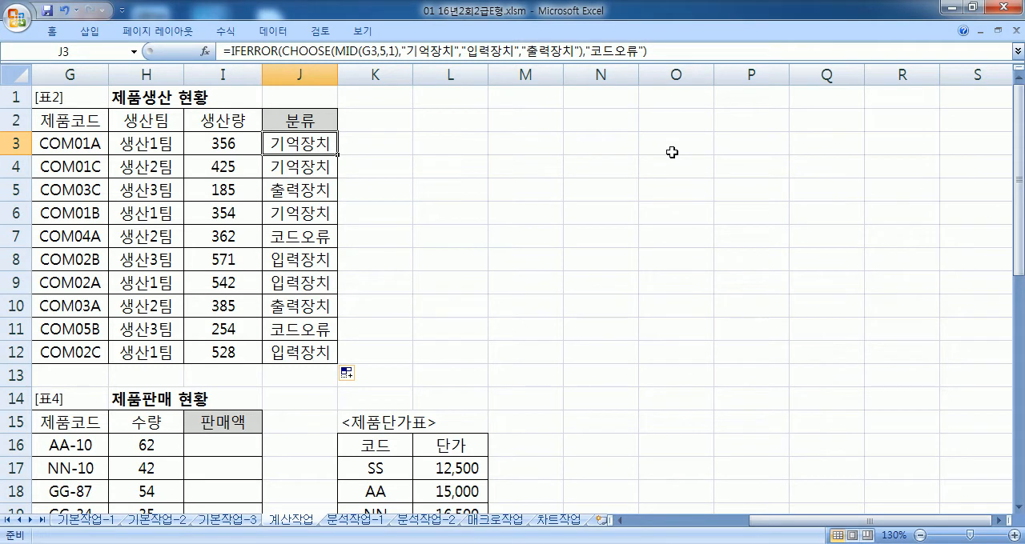
# Step: Switch to Notepad to compare the plain CHOOSE formula line with the IFERROR version, and return to Excel
pyautogui.hotkey('alt', 'Tab')
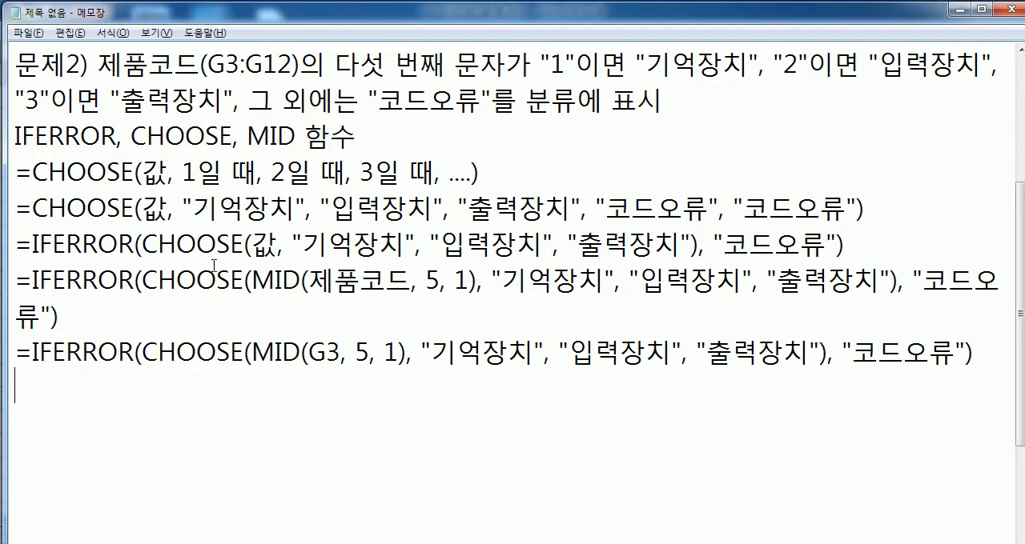
pyautogui.moveTo(14, 243); pyautogui.dragTo(99, 243)
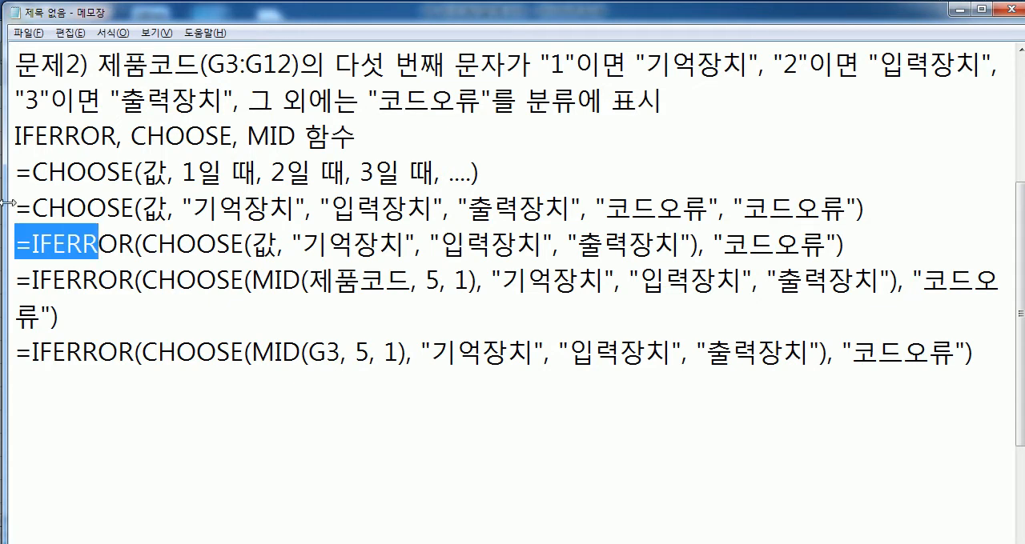
pyautogui.moveTo(15, 208); pyautogui.dragTo(879, 213)
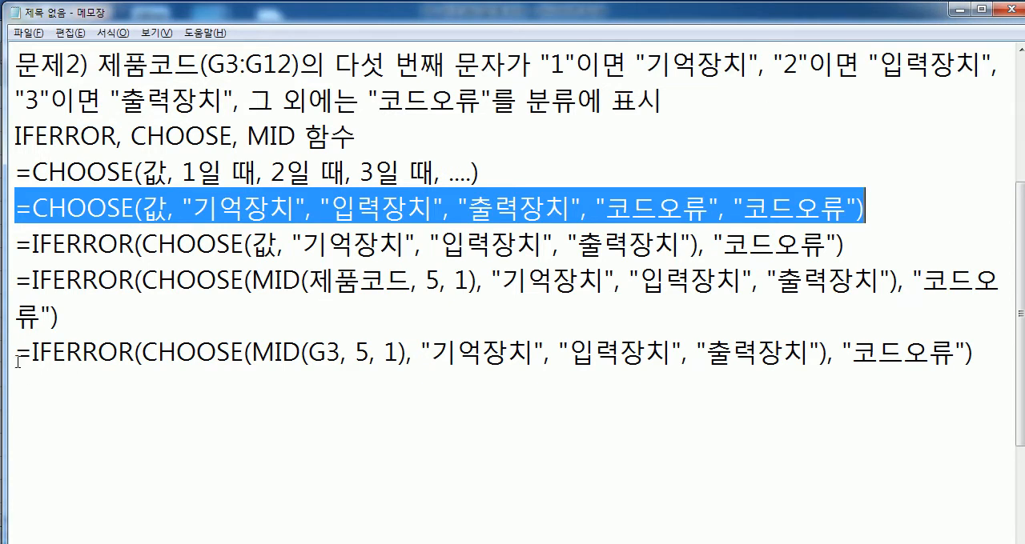
pyautogui.click(68, 242)
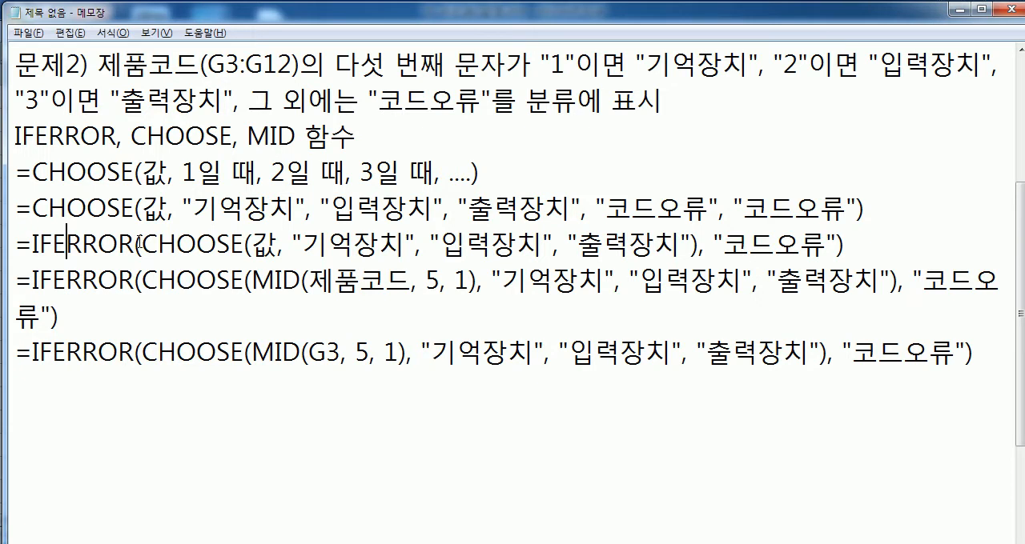
pyautogui.hotkey('alt', 'Tab')
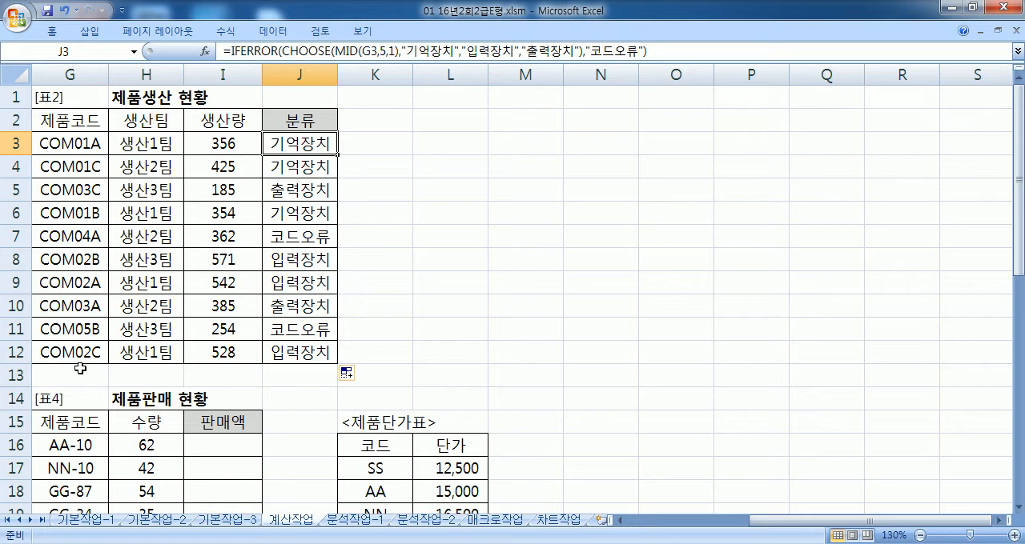
# Step: Switch to Notepad and add the heading 문제3) below the last formula, separated by one blank line
pyautogui.hotkey('alt', 'Tab')
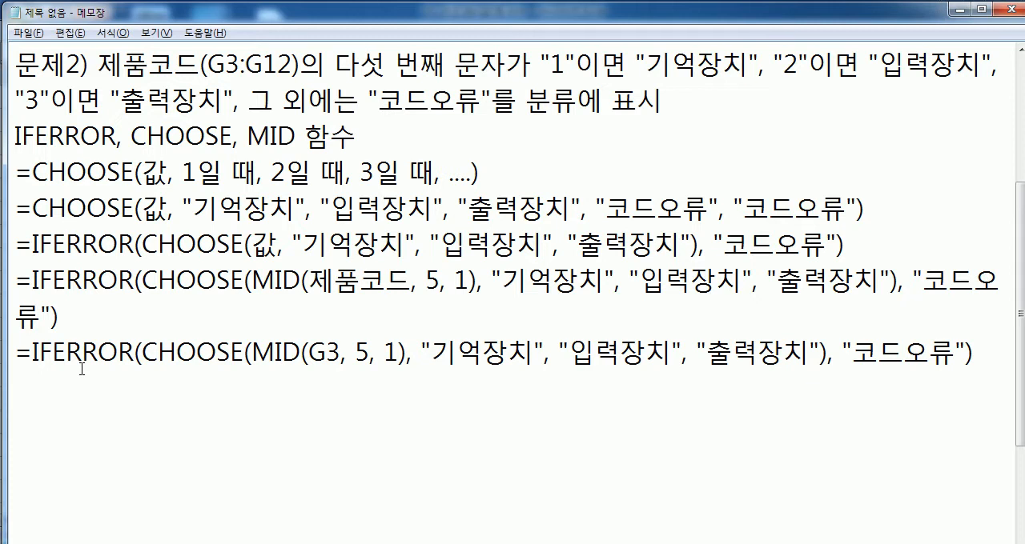
pyautogui.click(32, 446)
pyautogui.press('Return')
pyautogui.scroll(-3, 85, 393)
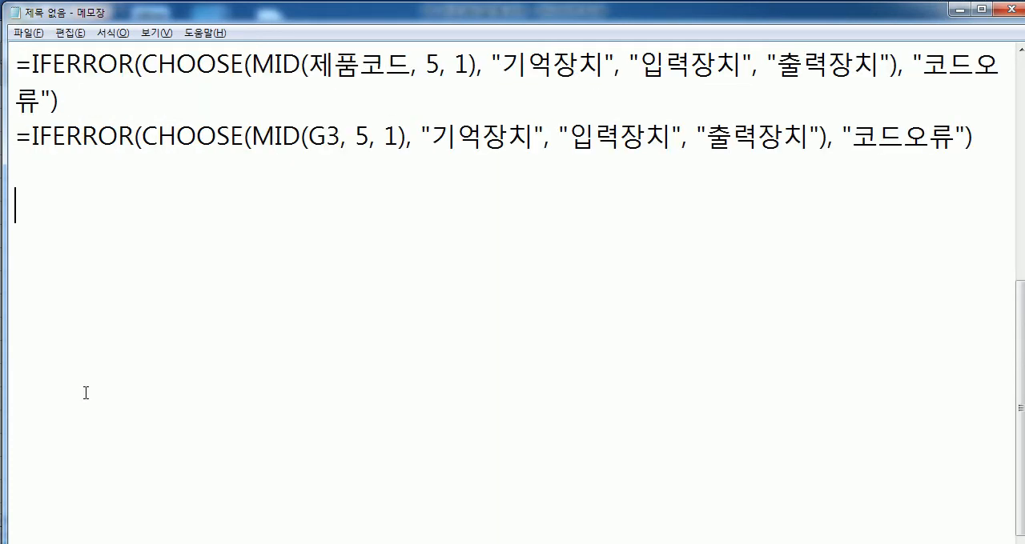
pyautogui.press('Return')
pyautogui.press('Return')
pyautogui.press('Return')
pyautogui.press('Return')
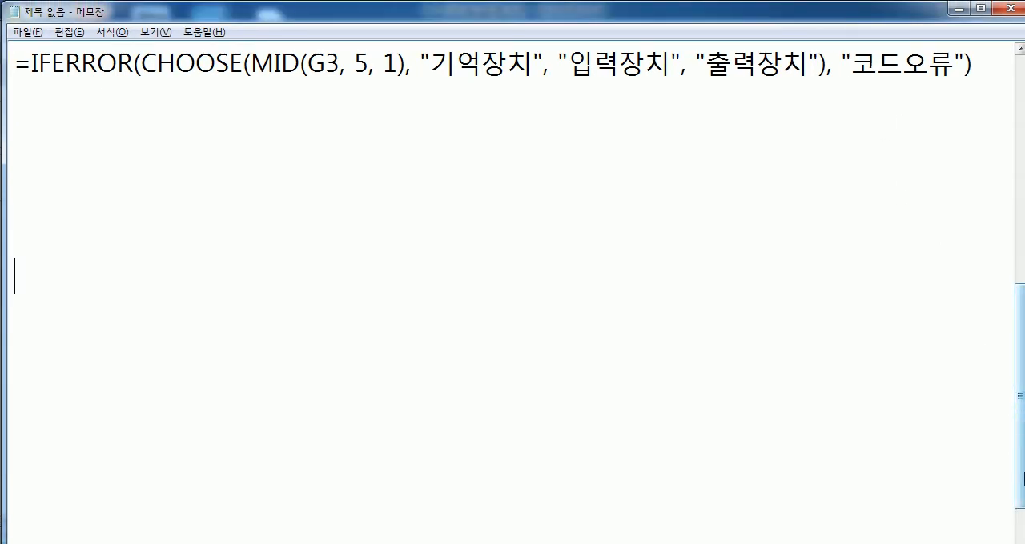
pyautogui.moveTo(1021, 484)
pyautogui.mouseDown()
pyautogui.moveTo(1020, 503)
pyautogui.moveTo(1019, 489)
pyautogui.mouseUp()
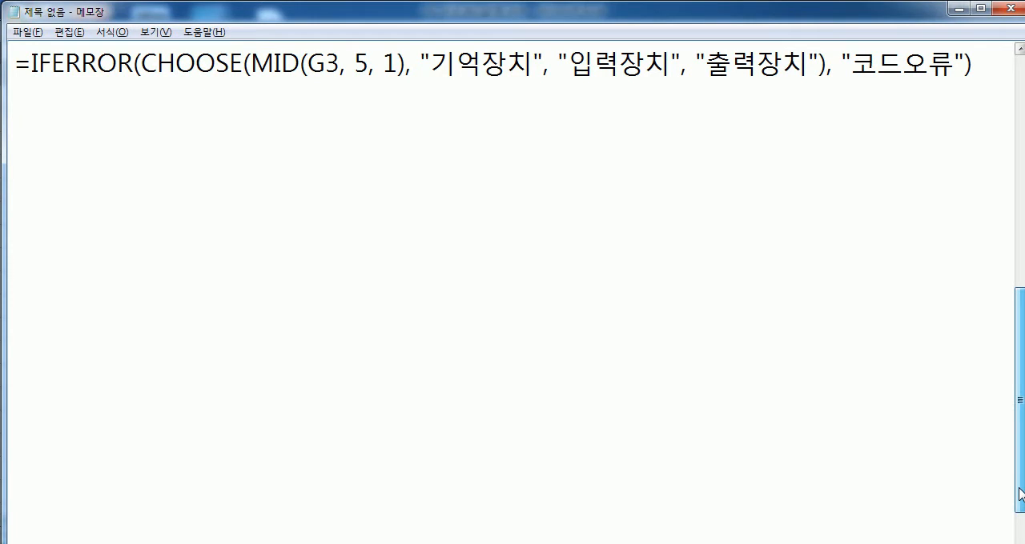
pyautogui.click(34, 126)
pyautogui.write('ANS')
pyautogui.press('BackSpace')
pyautogui.press('BackSpace')
pyautogui.press('BackSpace')
pyautogui.write('무ㄴ제3)')
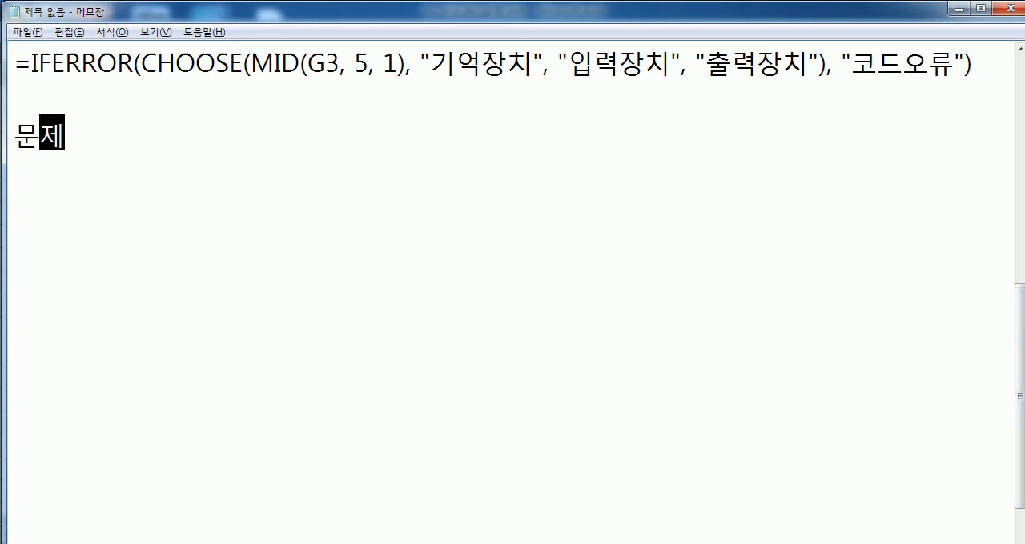
# Step: Switch to Excel and examine the 지역별 A/S 처리 현황 table (표3) on the 계산작업 sheet
pyautogui.hotkey('alt', 'Tab')
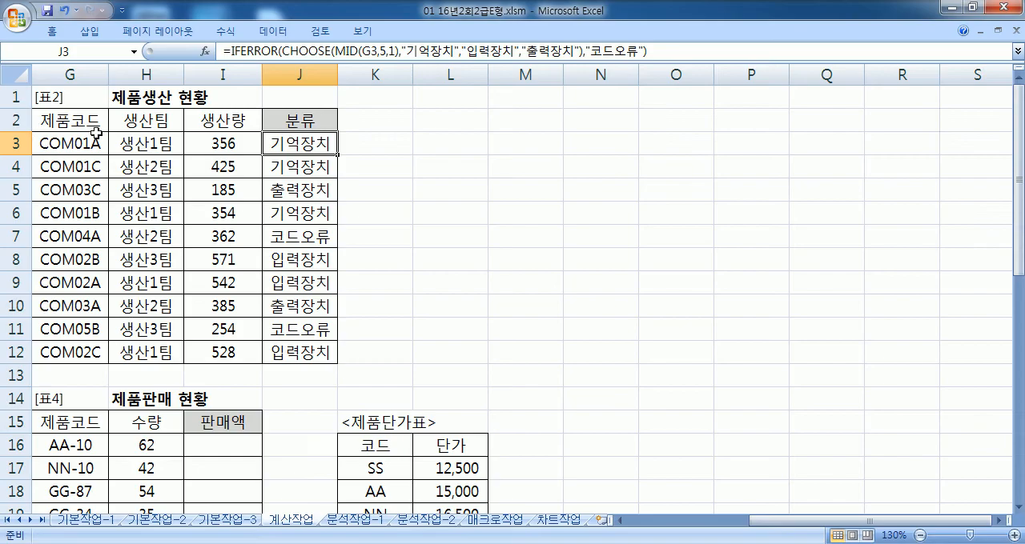
pyautogui.press('Home')
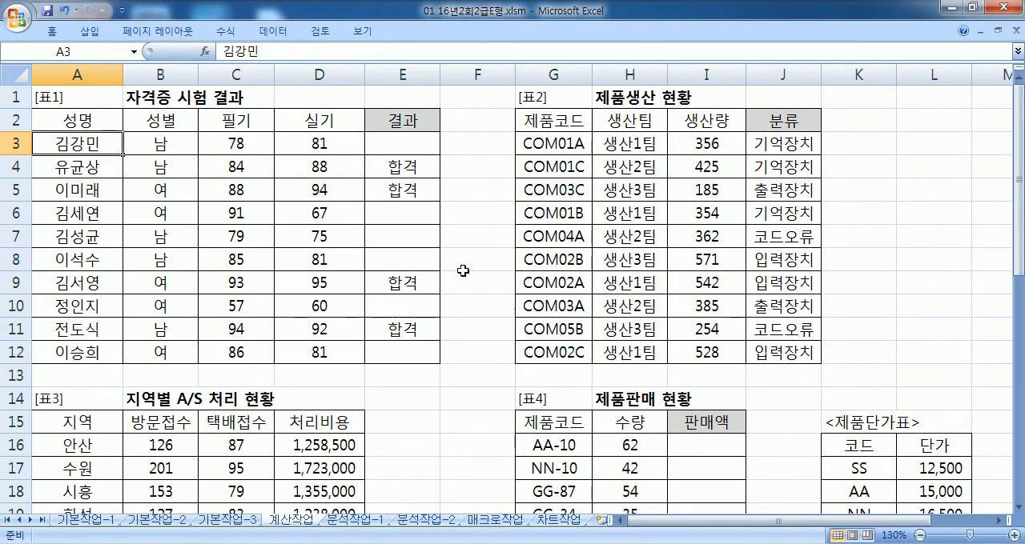
pyautogui.hotkey('alt', 'Tab')
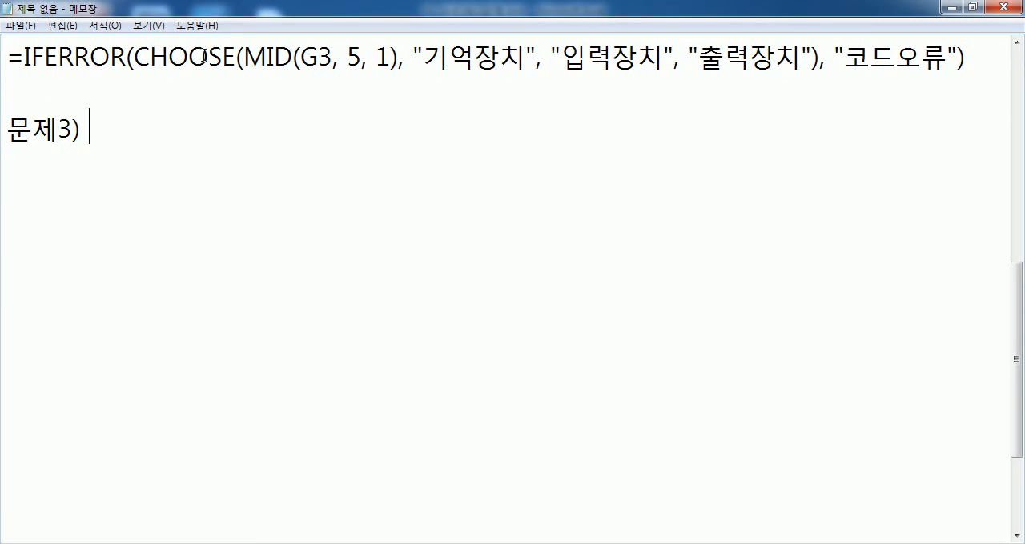
pyautogui.hotkey('alt', 'Tab')
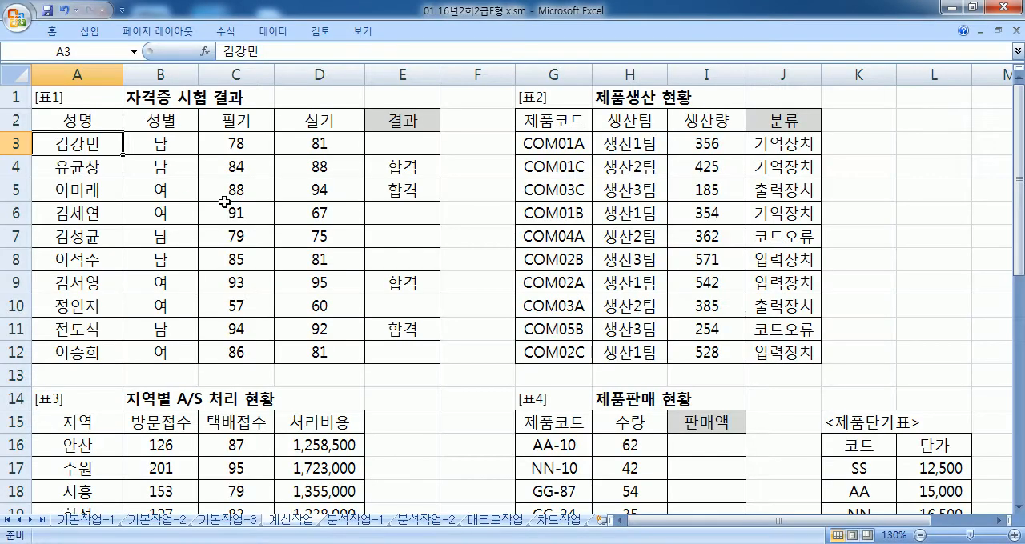
pyautogui.scroll(-4, 232, 220)
pyautogui.click(409, 353)
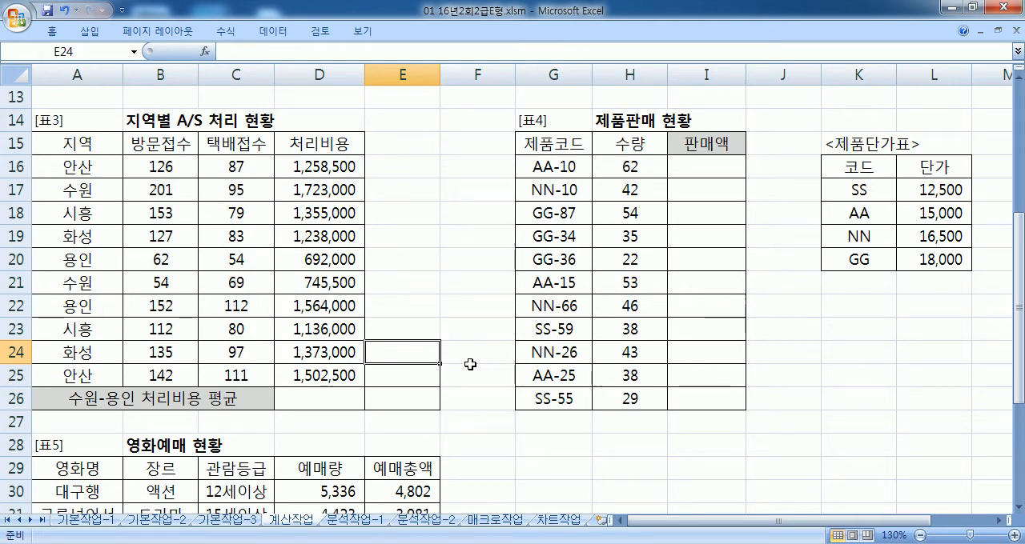
# Step: Switch to Notepad and begin the 문제3 description with 지역이 "수원"이거나 "용인"
pyautogui.hotkey('alt', 'Tab')
pyautogui.write('지')
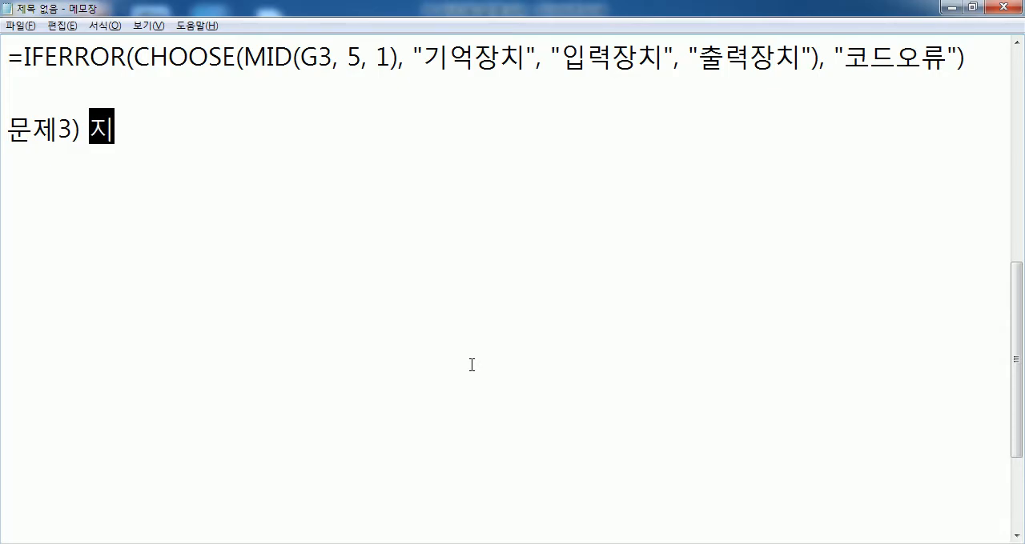
pyautogui.write('역이 "수원"')
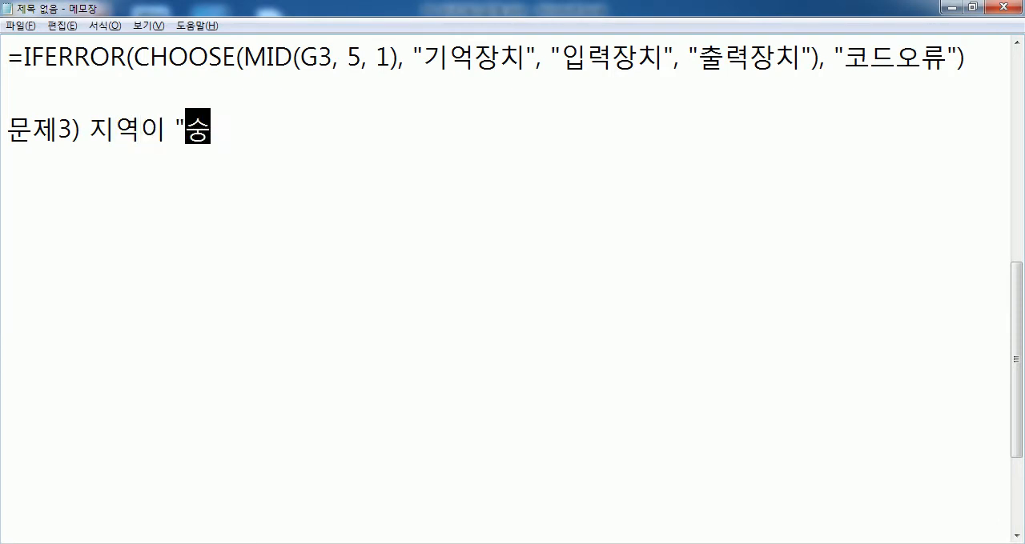
pyautogui.write('이거나')
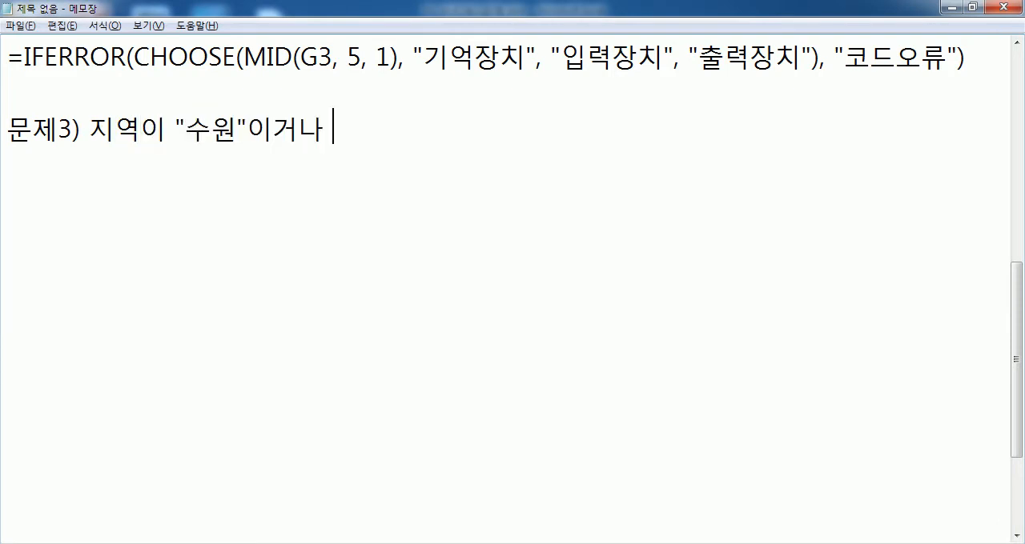
pyautogui.press('Return')
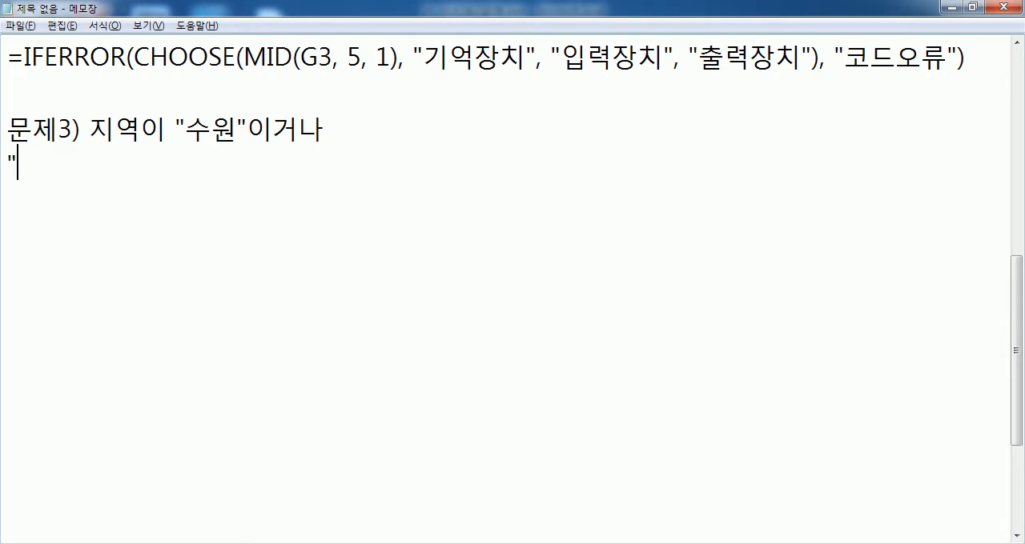
pyautogui.press('BackSpace')
pyautogui.write('"용인"')
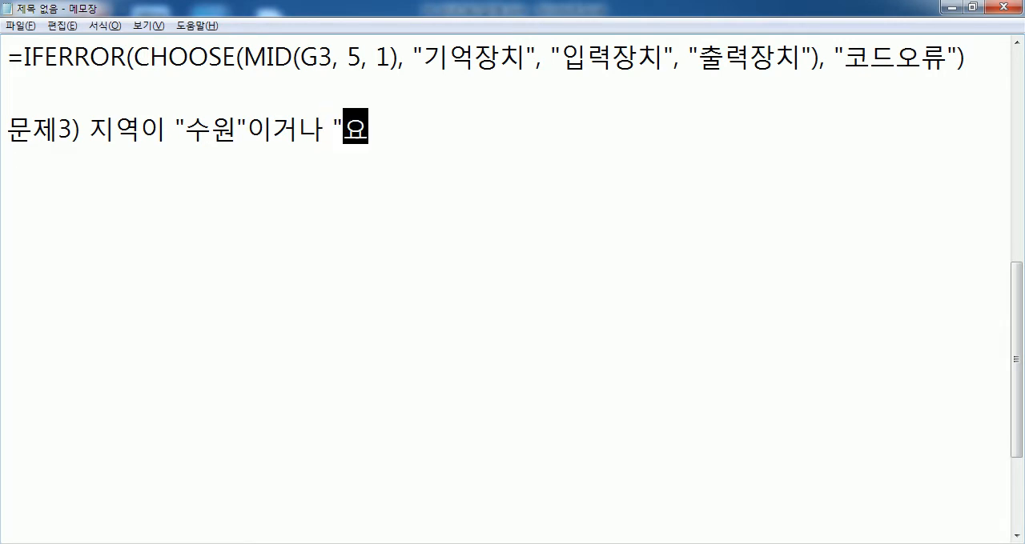
pyautogui.write('인 지역의 ')
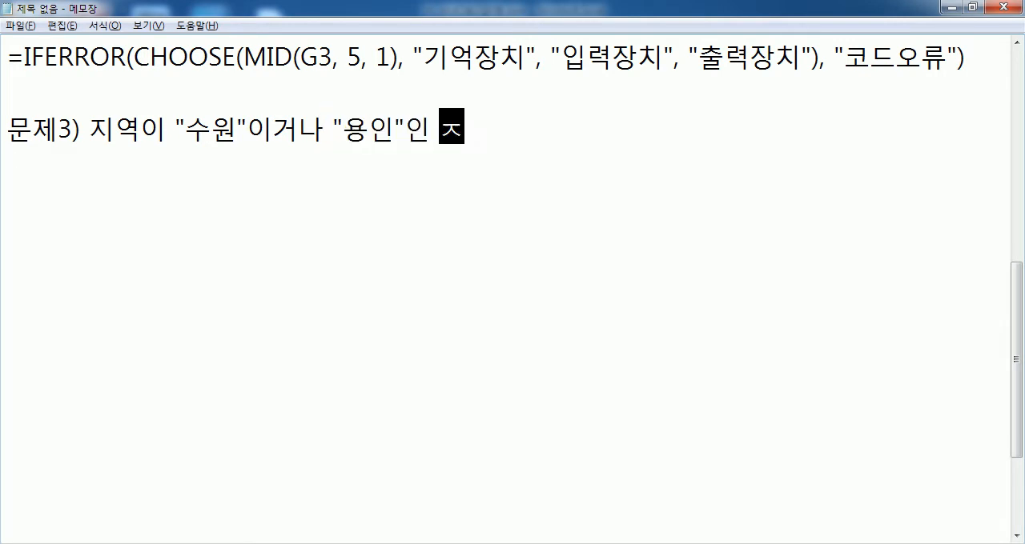
pyautogui.write('처리비용의 평')
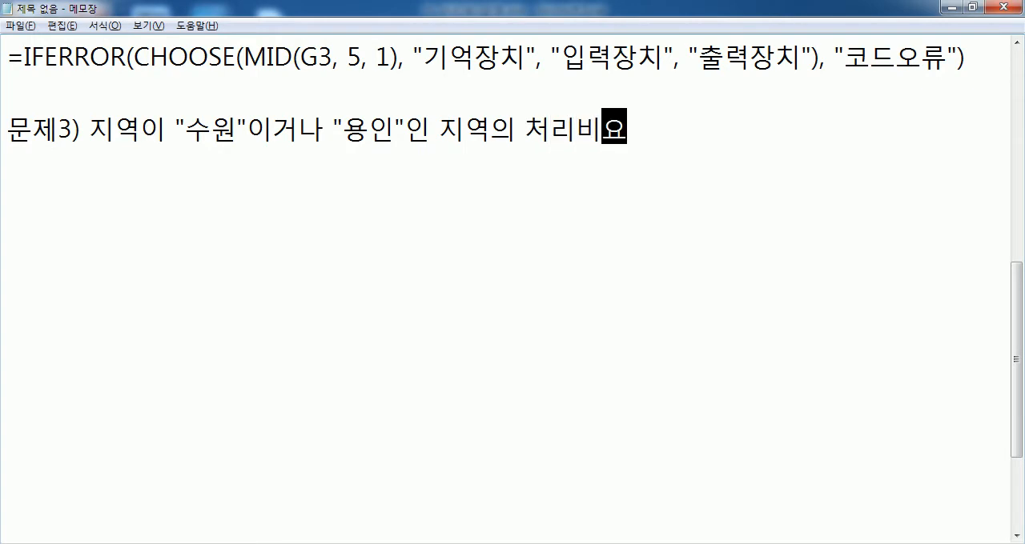
pyautogui.write('균을 ')
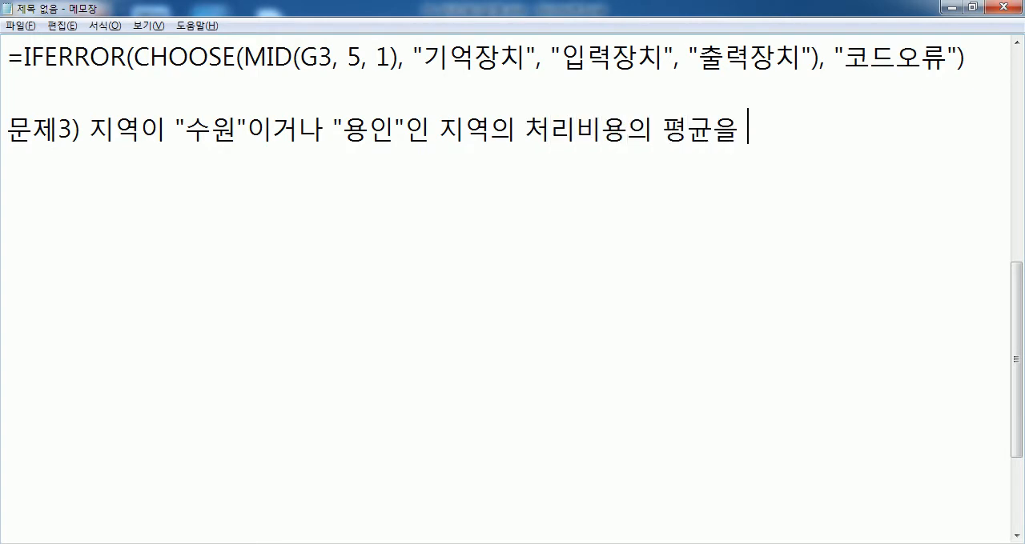
pyautogui.write('ㄱ계산')
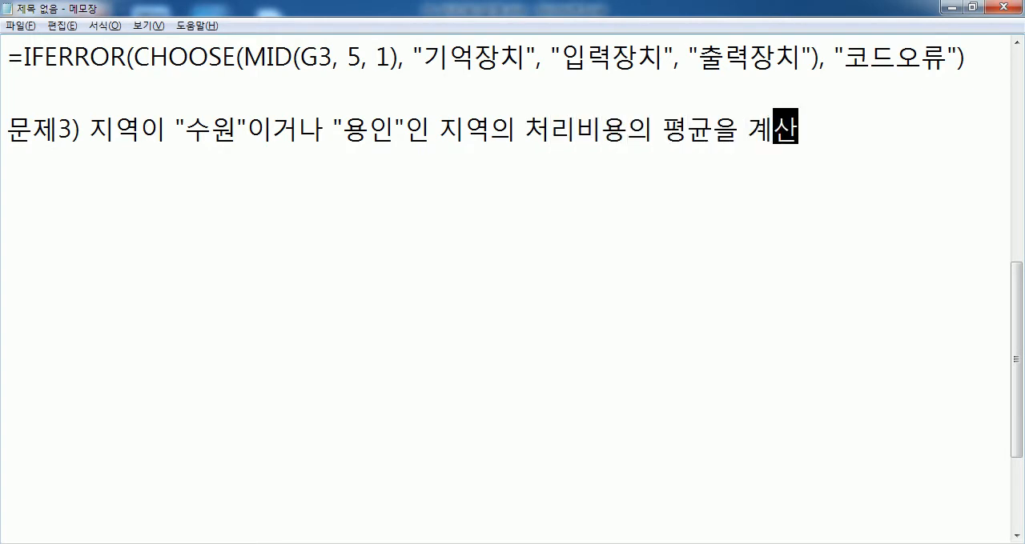
# Step: Complete the 문제3 description with 인 지역의 처리비용의 평균을 계산 and start a new line
pyautogui.press('Return')
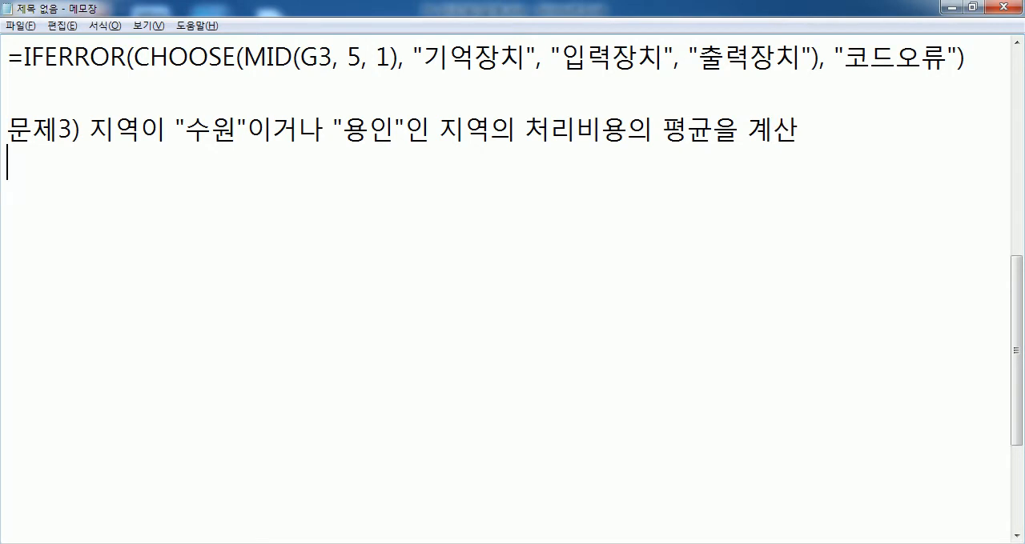
# Step: Write the required functions under the 문제3 description as DAVERAGE, ROUNDDOWN 함수
pyautogui.write('DAVERA')
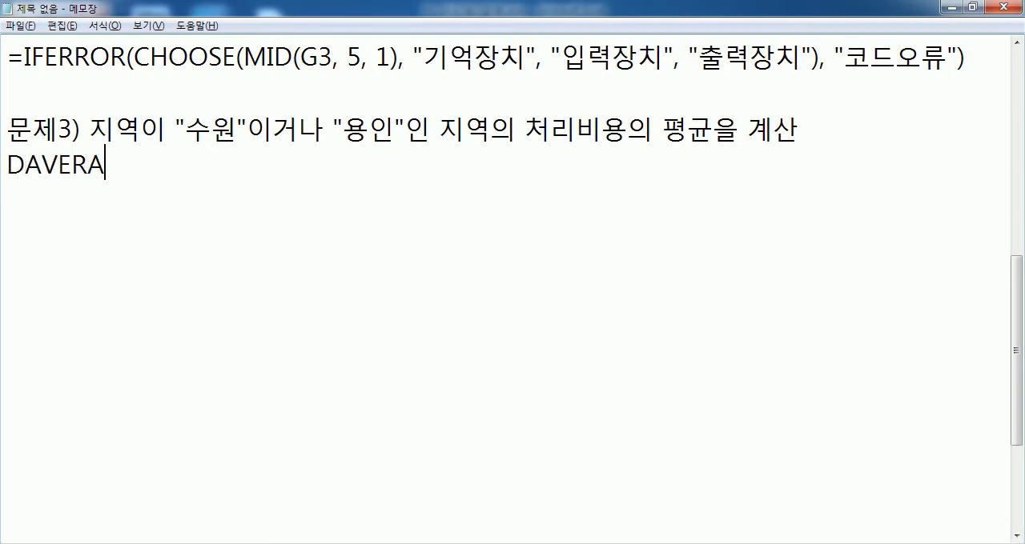
pyautogui.write('GE, ROU')
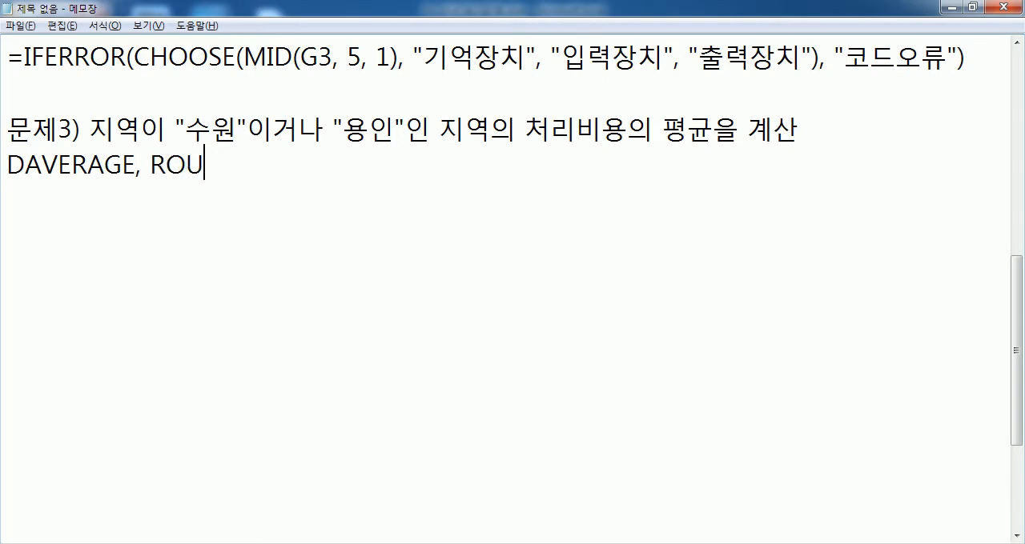
pyautogui.write('NDDOWN GKAT')
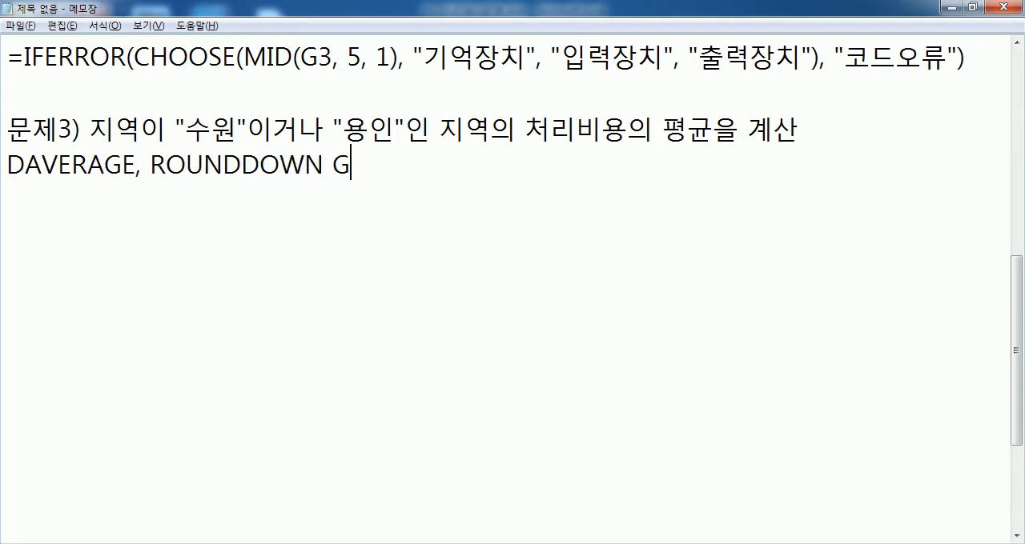
pyautogui.press('BackSpace')
pyautogui.press('BackSpace')
pyautogui.press('BackSpace')
pyautogui.press('BackSpace')
pyautogui.press('Hangul')
pyautogui.write('함수')
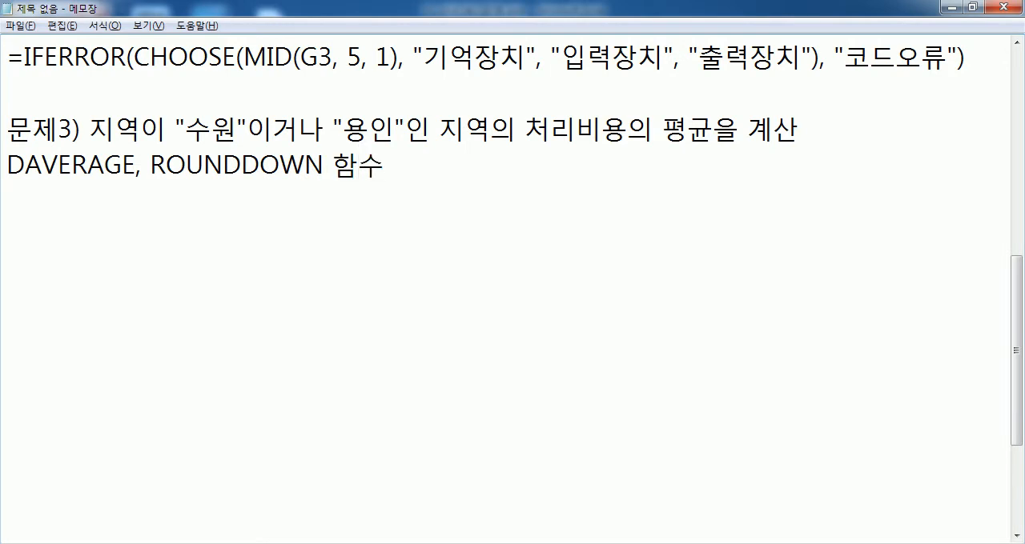
# Step: Add the rounding condition 천의 자리에서 내림, 만의 자리까지 표시 under the 문제3 function line and start a new line
pyautogui.press('Return')
pyautogui.write('천의 자리')
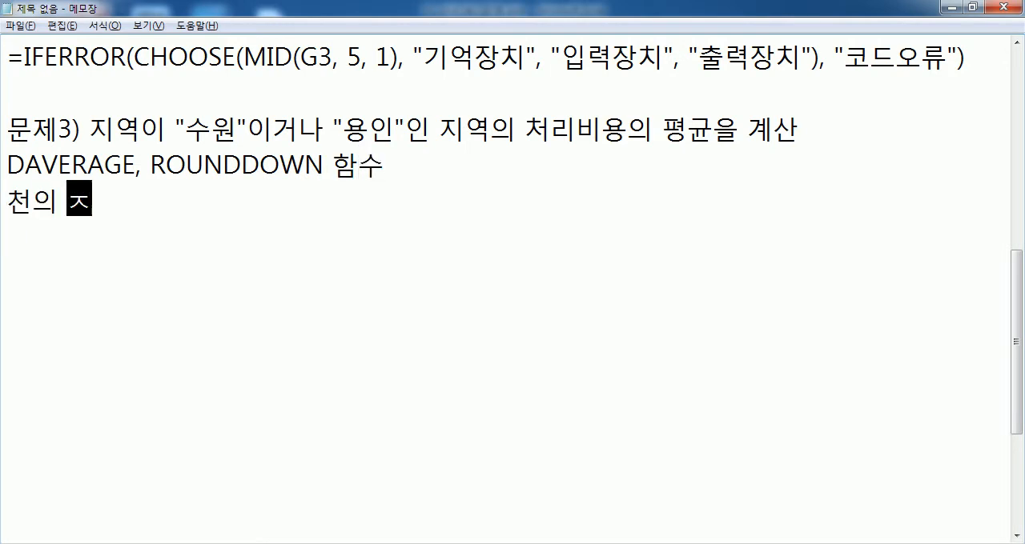
pyautogui.write('에서 내림')
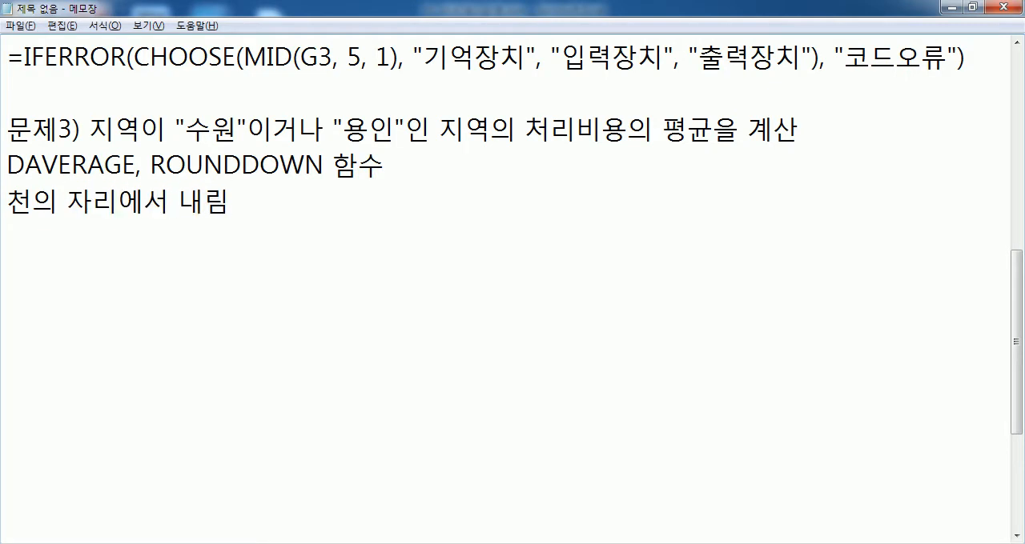
pyautogui.write(', 만의 자리')
pyautogui.press('BackSpace')
pyautogui.write('리까지 표시')
pyautogui.press('Return')
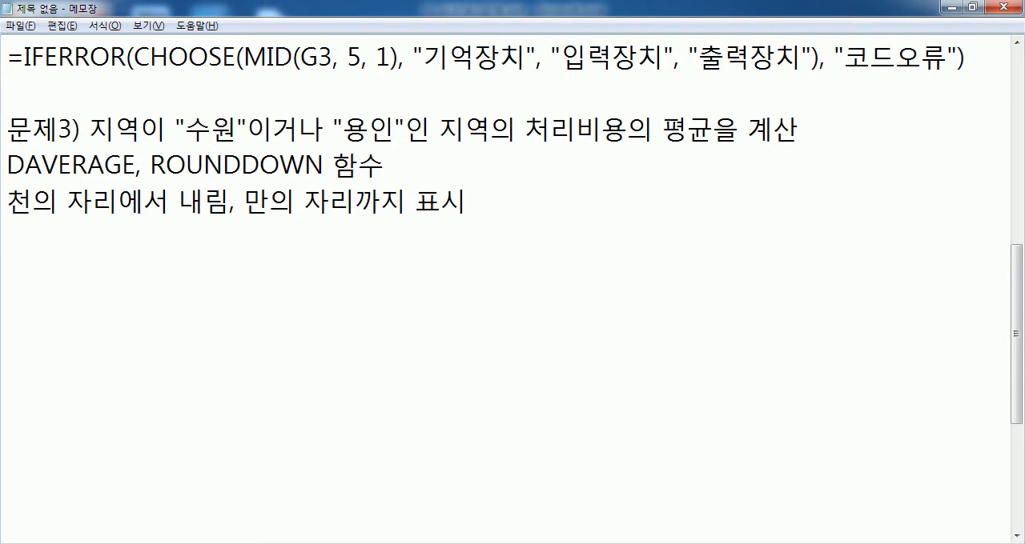
# Step: Switch to Excel and enter the criteria range beside 표3, with 지역 in E24, 수원 in E25 and 용인 in E26
pyautogui.hotkey('alt', 'Tab')
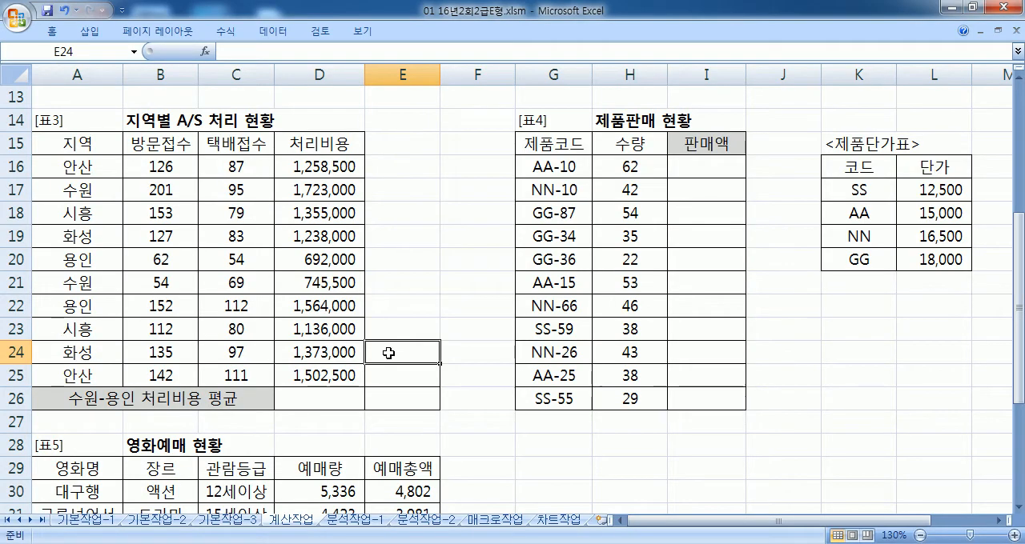
pyautogui.click(331, 400)
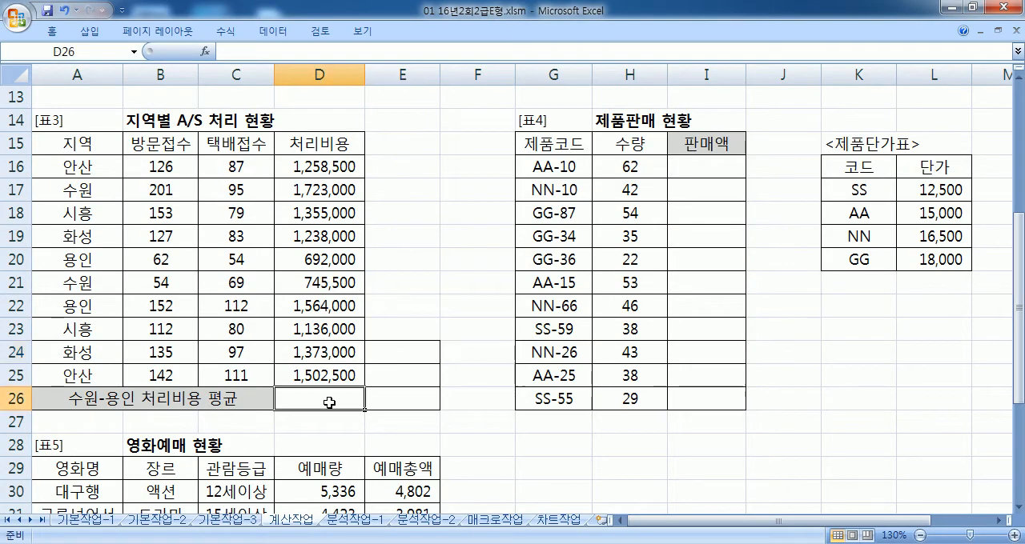
pyautogui.click(410, 350)
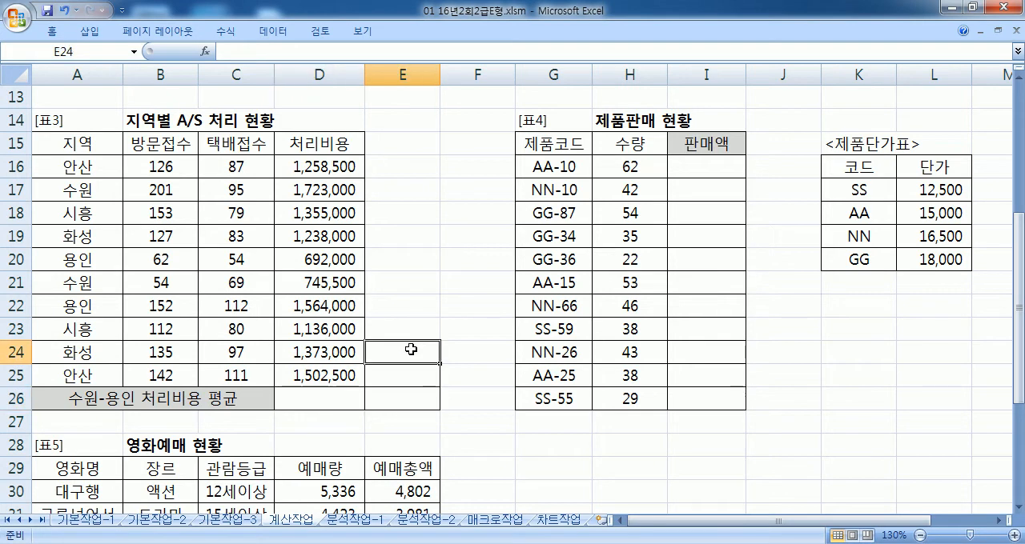
pyautogui.click(400, 395)
pyautogui.click(408, 352)
pyautogui.write('자')
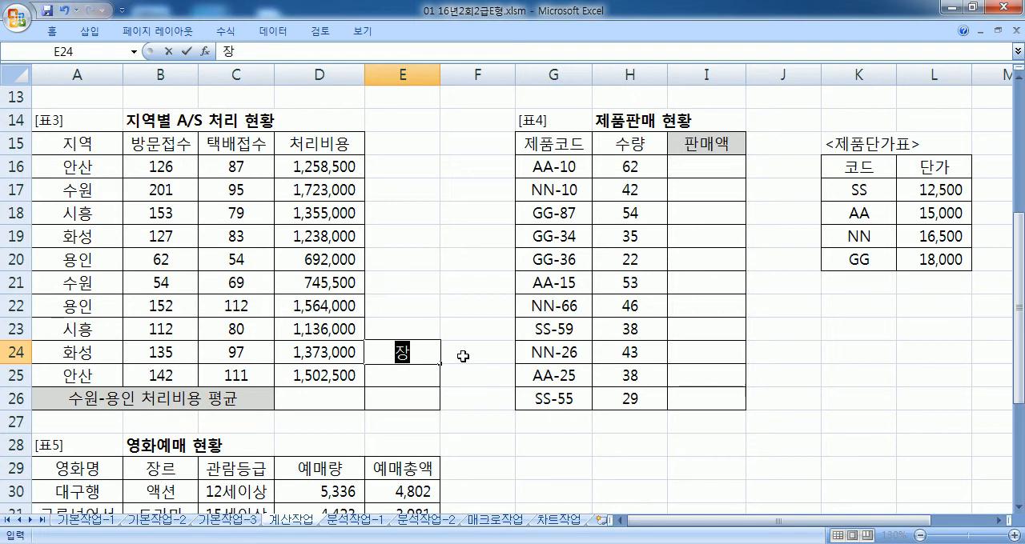
pyautogui.write('역')
pyautogui.press('Return')
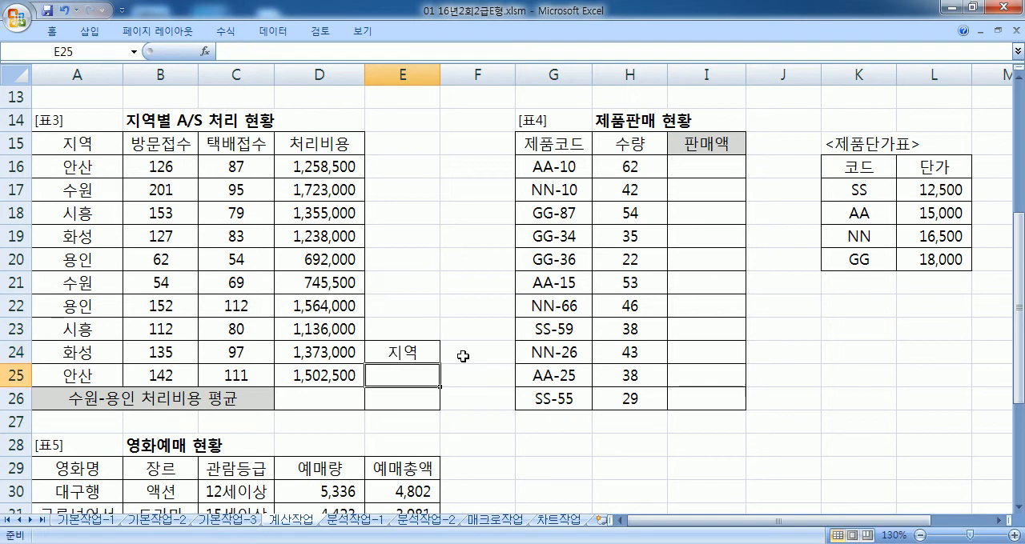
pyautogui.write('수원')
pyautogui.press('Return')
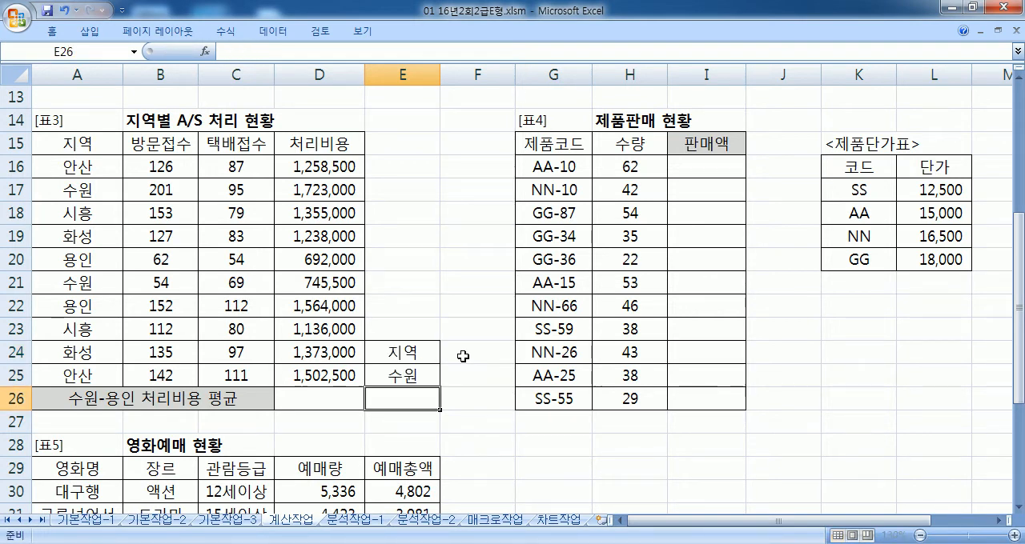
pyautogui.write('용')
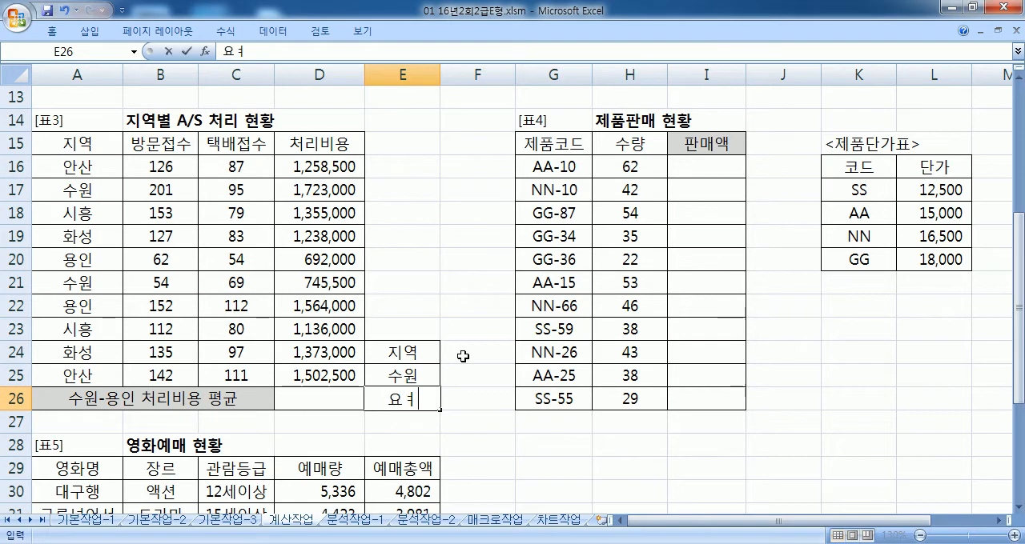
pyautogui.write('인')
# Step: Try an alternative two-column criteria layout with 지역 in F24 and 용인 in F26, clearing E26
pyautogui.press('Up')
pyautogui.press('Up')
pyautogui.write('ㅊ')
pyautogui.press('Escape')
pyautogui.click(463, 356)
pyautogui.write('지역')
pyautogui.press('Down')
pyautogui.press('Down')
pyautogui.write('용이')
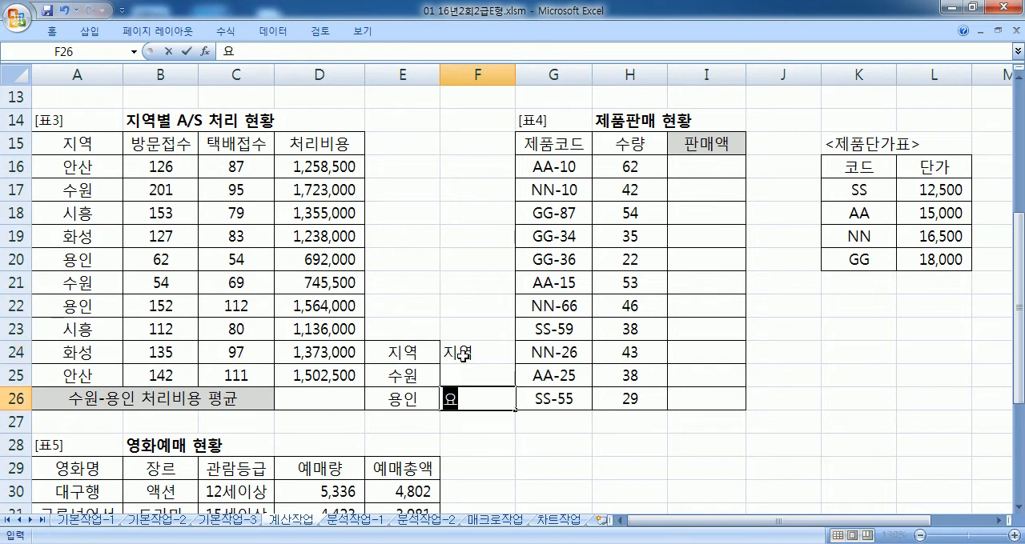
pyautogui.write('ㄴ')
pyautogui.press('Left')
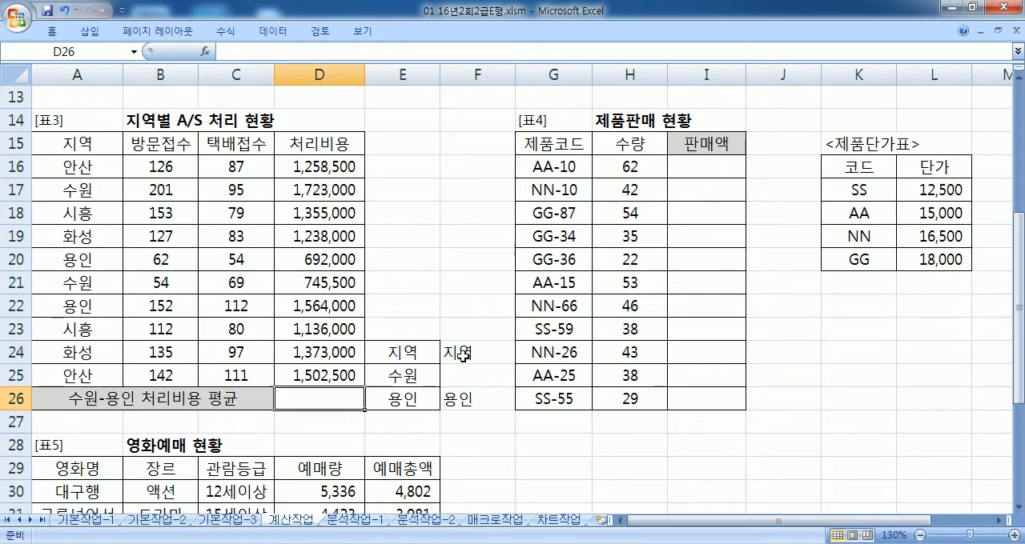
pyautogui.press('Delete')
pyautogui.moveTo(401, 358); pyautogui.dragTo(454, 402)
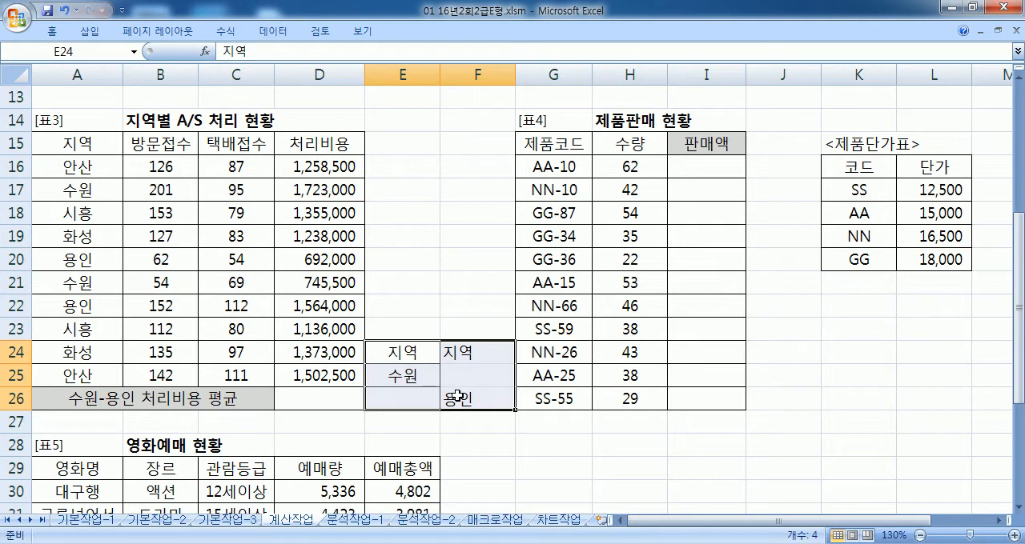
pyautogui.moveTo(418, 360); pyautogui.dragTo(455, 352)
# Step: Restore the single-column criteria by entering 용인 in E26 and clearing F24:F26
pyautogui.click(422, 398)
pyautogui.write('요이ㅏ')
pyautogui.press('BackSpace')
pyautogui.press('BackSpace')
pyautogui.press('BackSpace')
pyautogui.write('용인')
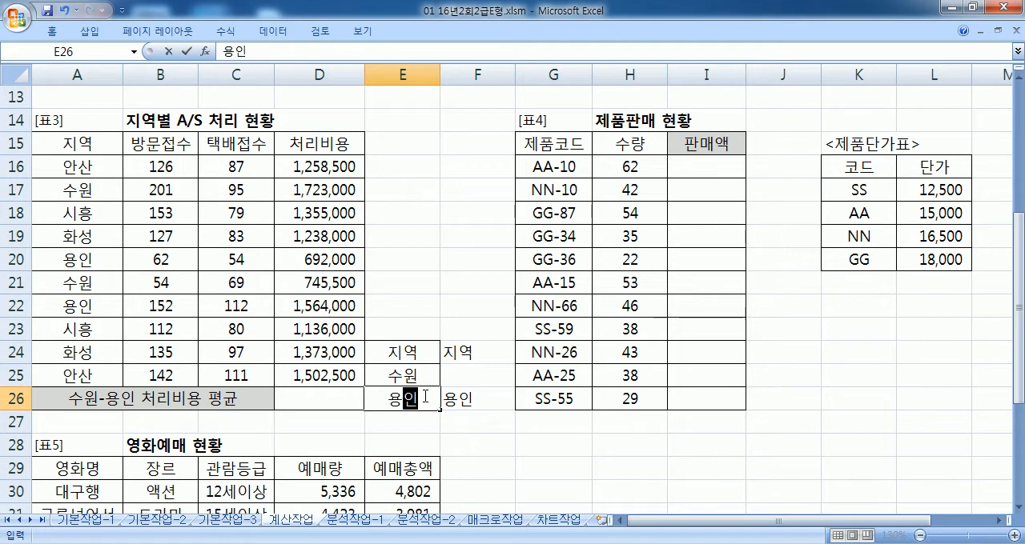
pyautogui.press('Tab')
pyautogui.press('Up')
pyautogui.press('Up')
pyautogui.hotkey('shift', 'Down')
pyautogui.hotkey('shift', 'Down')
pyautogui.press('Delete')
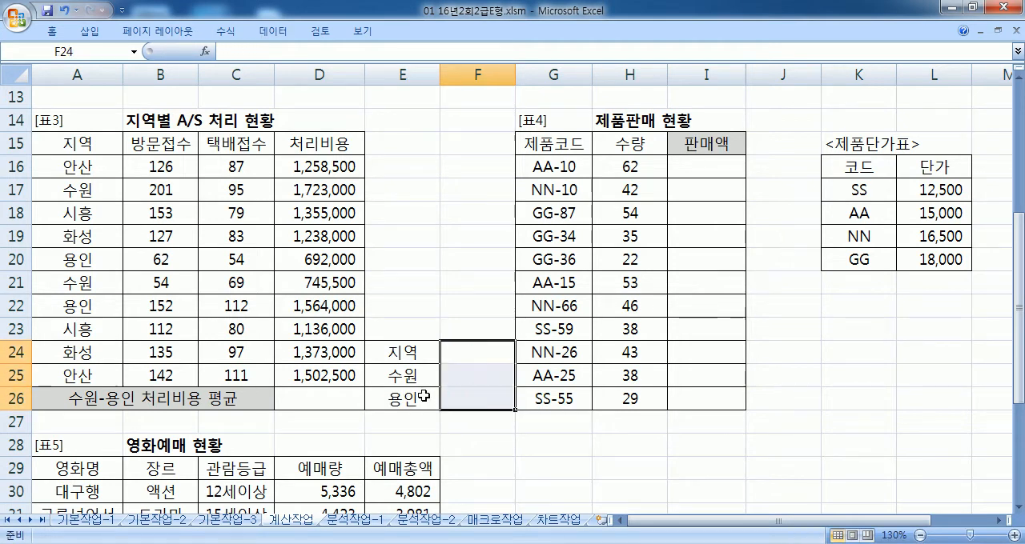
# Step: Calculate the 수원-용인 처리비용 평균 in D26 with =DAVERAGE(A15:D25,D15,E24:E26)
pyautogui.click(328, 394)
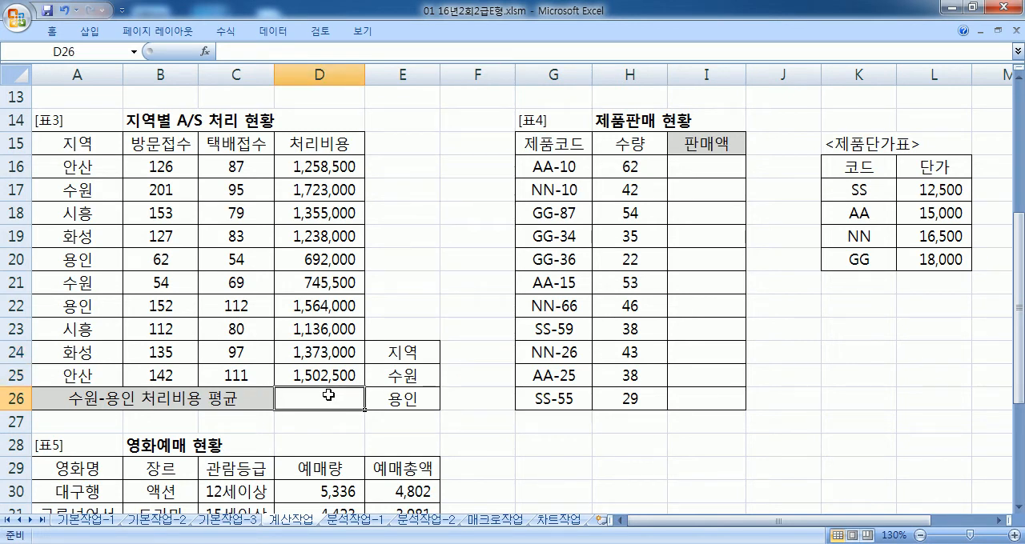
pyautogui.write('₩=')
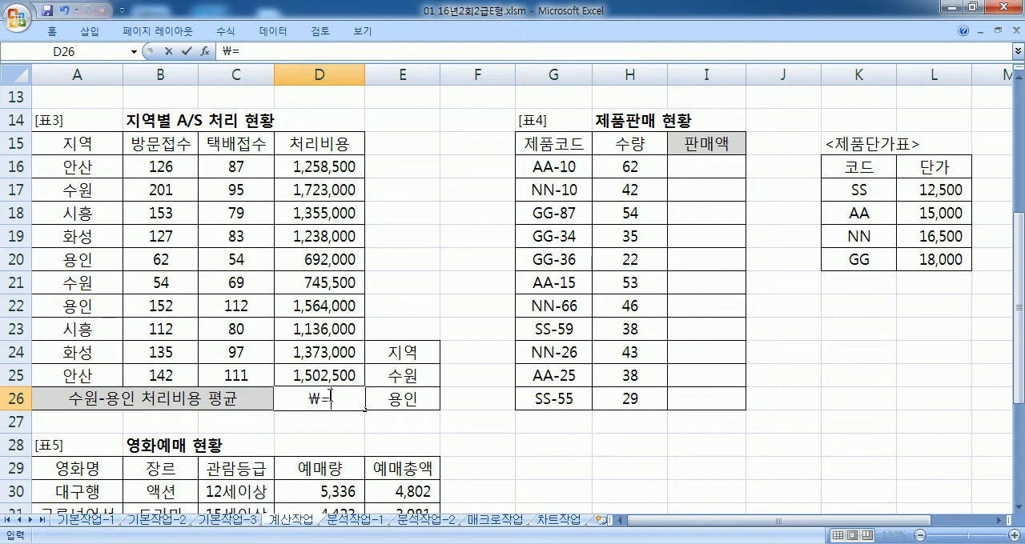
pyautogui.write('DA')
pyautogui.press('BackSpace')
pyautogui.press('BackSpace')
pyautogui.press('BackSpace')
pyautogui.press('BackSpace')
pyautogui.write('=DAV')
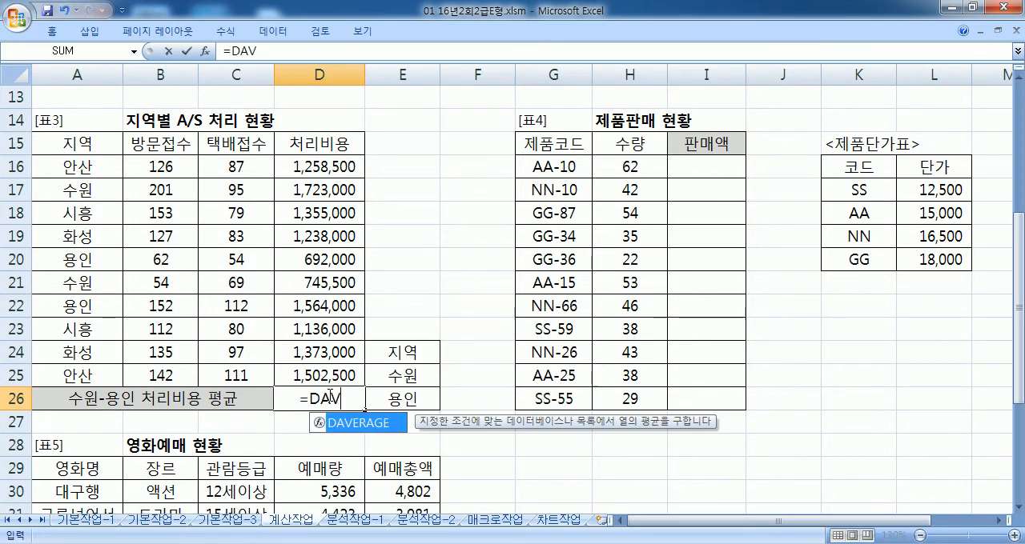
pyautogui.press('Tab')
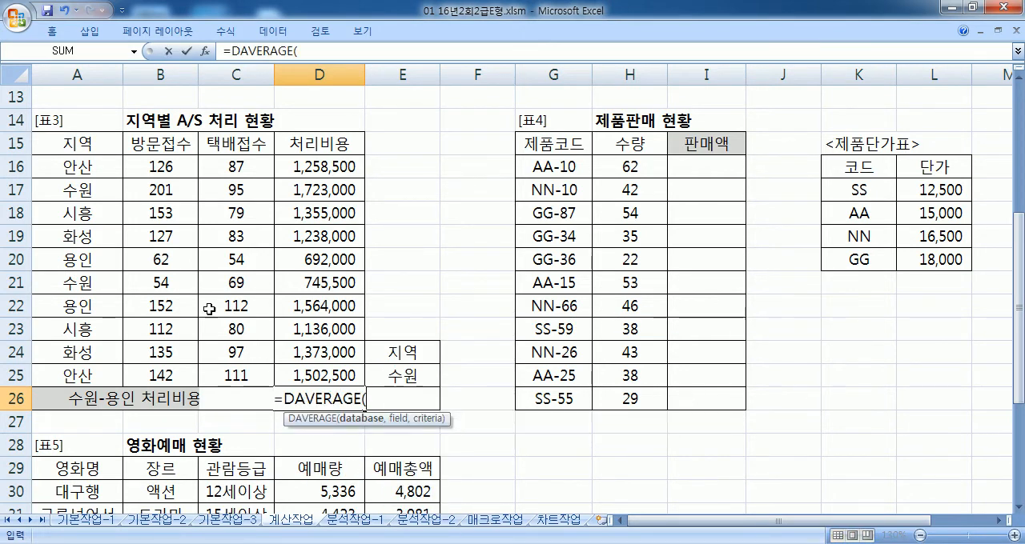
pyautogui.moveTo(100, 144); pyautogui.dragTo(328, 370)
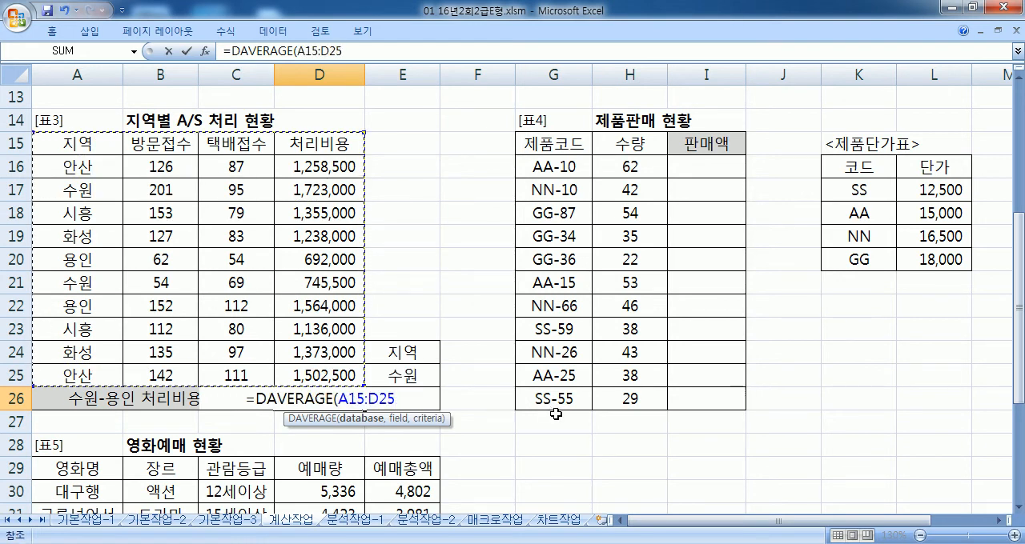
pyautogui.write(',')
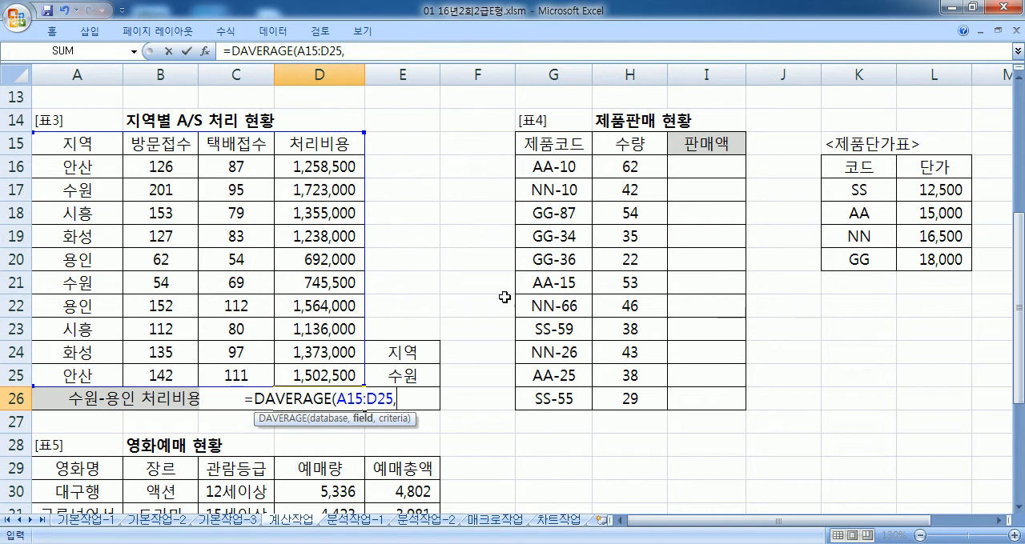
pyautogui.click(327, 145)
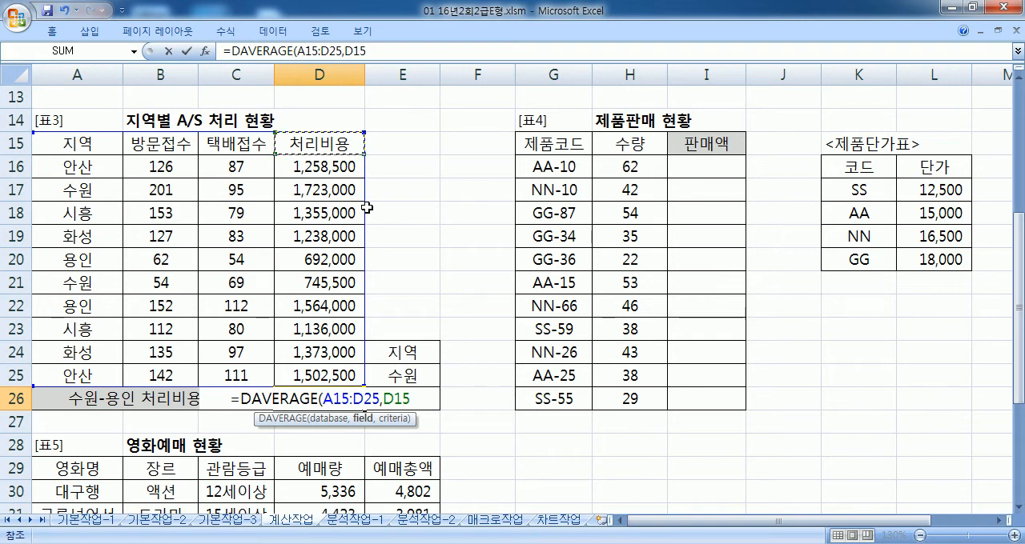
pyautogui.write(',')
pyautogui.moveTo(409, 351); pyautogui.dragTo(409, 398)
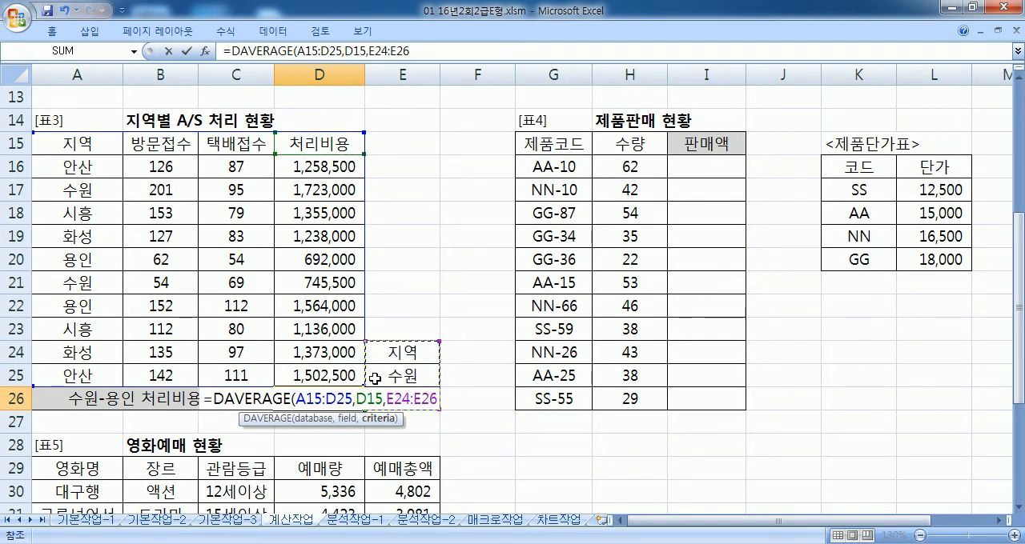
pyautogui.press('Return')
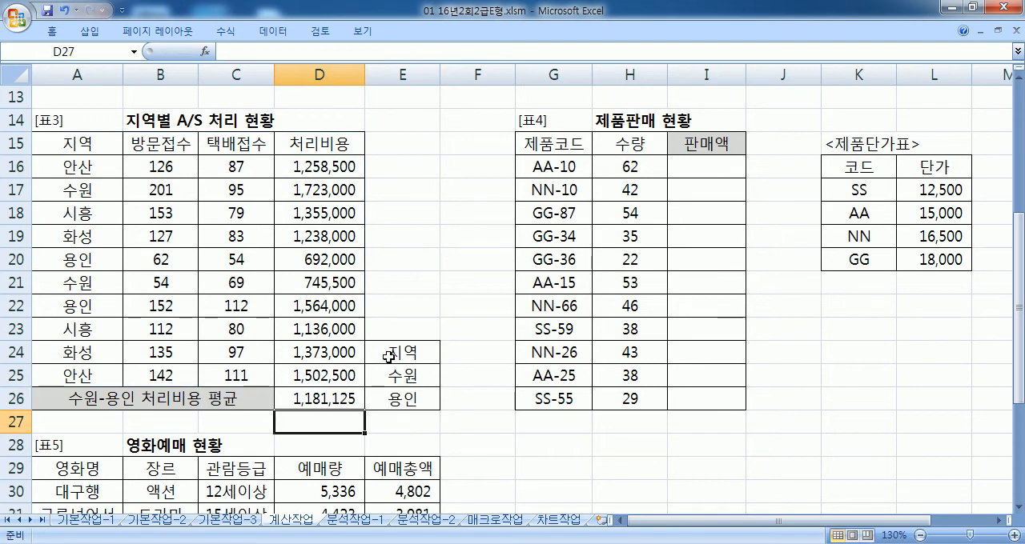
# Step: Copy the D26 DAVERAGE formula into Notepad under the 문제3 conditions, and return to Excel without changing the cell
pyautogui.click(352, 392)
pyautogui.moveTo(424, 51); pyautogui.dragTo(224, 51)
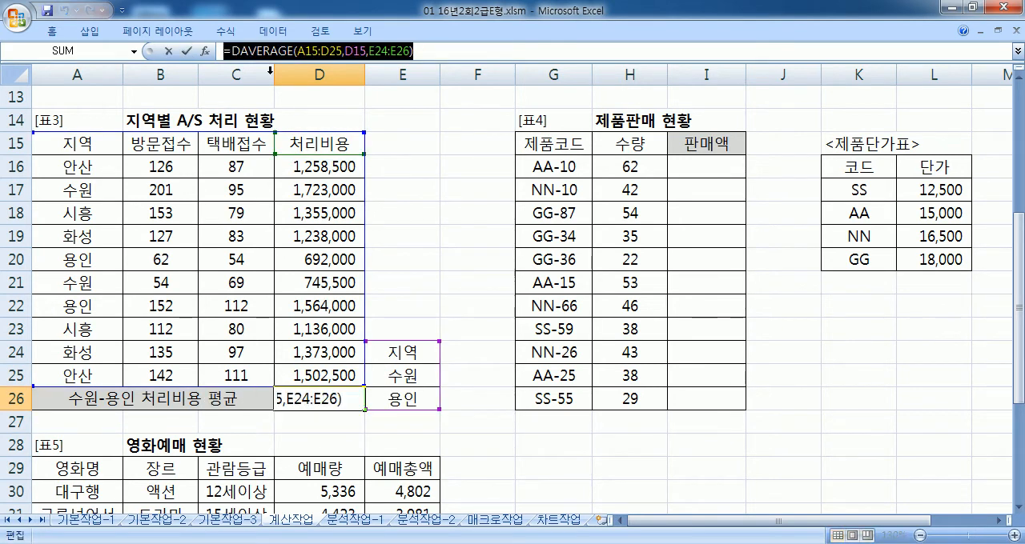
pyautogui.hotkey('ctrl', 'c')
pyautogui.hotkey('alt', 'Tab')
pyautogui.hotkey('ctrl', 'v')
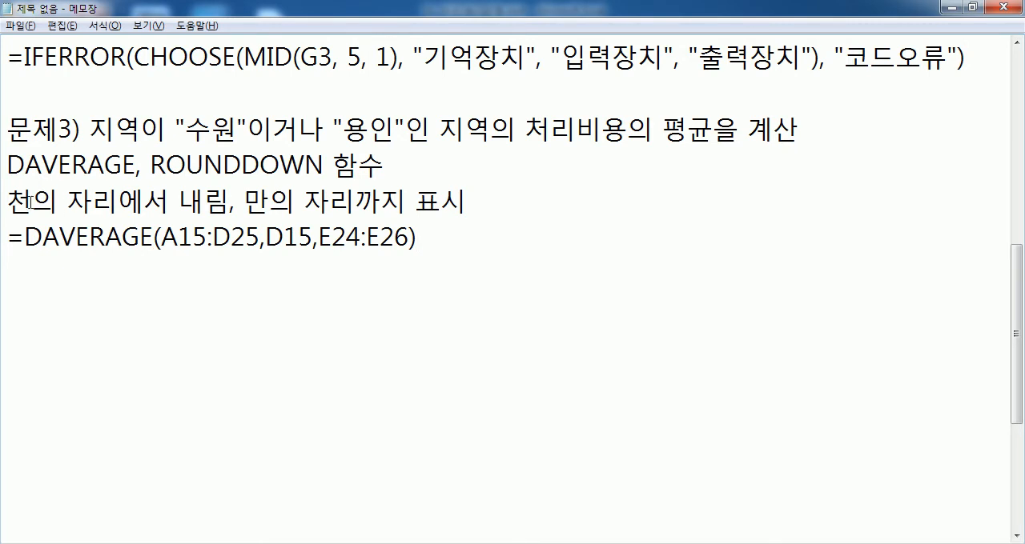
pyautogui.hotkey('alt', 'Tab')
pyautogui.press('Escape')
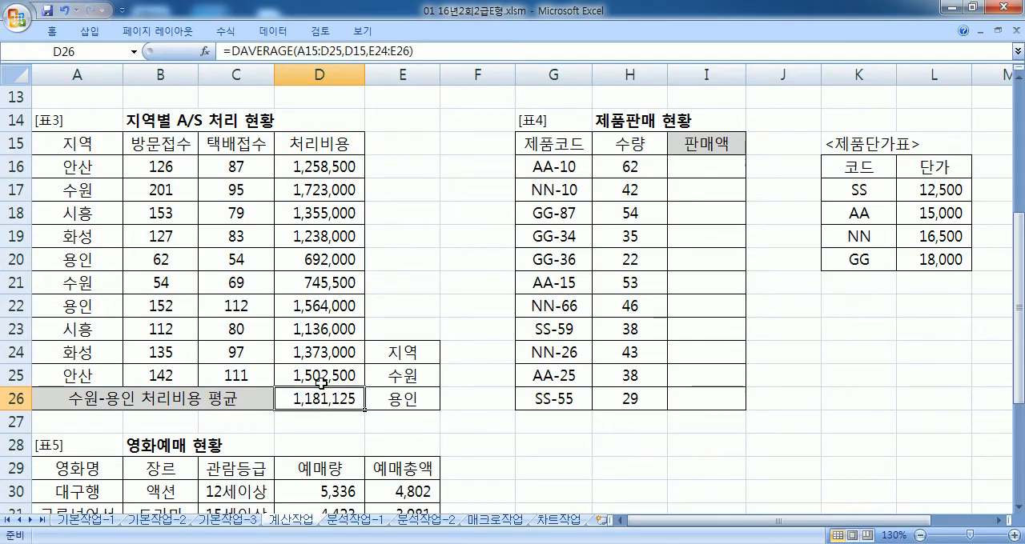
# Step: In Notepad, wrap the 문제3 DAVERAGE formula in a rounding-down function with -4 as the number of digits
pyautogui.hotkey('alt', 'Tab')
pyautogui.write('개ㅕ')
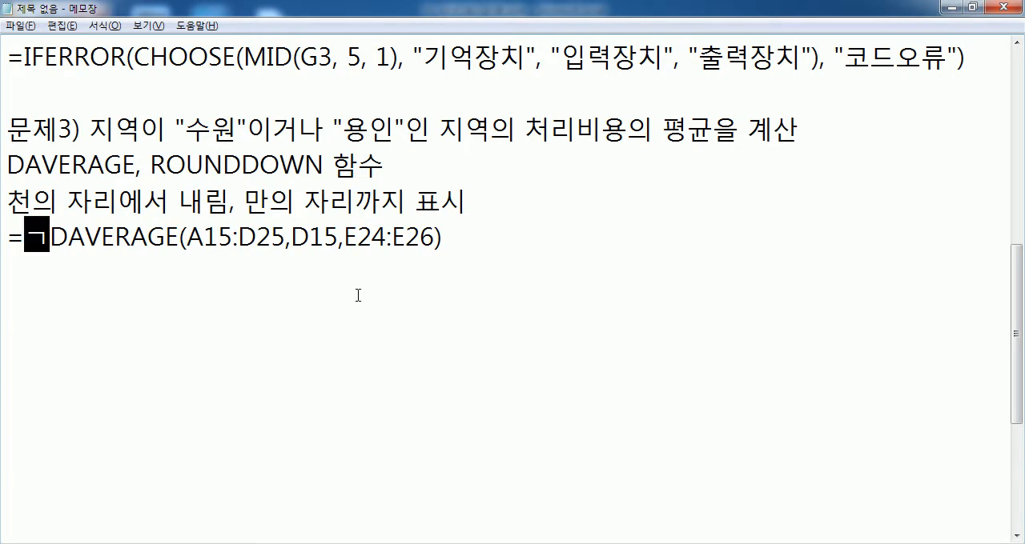
pyautogui.press('BackSpace')
pyautogui.press('BackSpace')
pyautogui.write('RODUNDDWO')
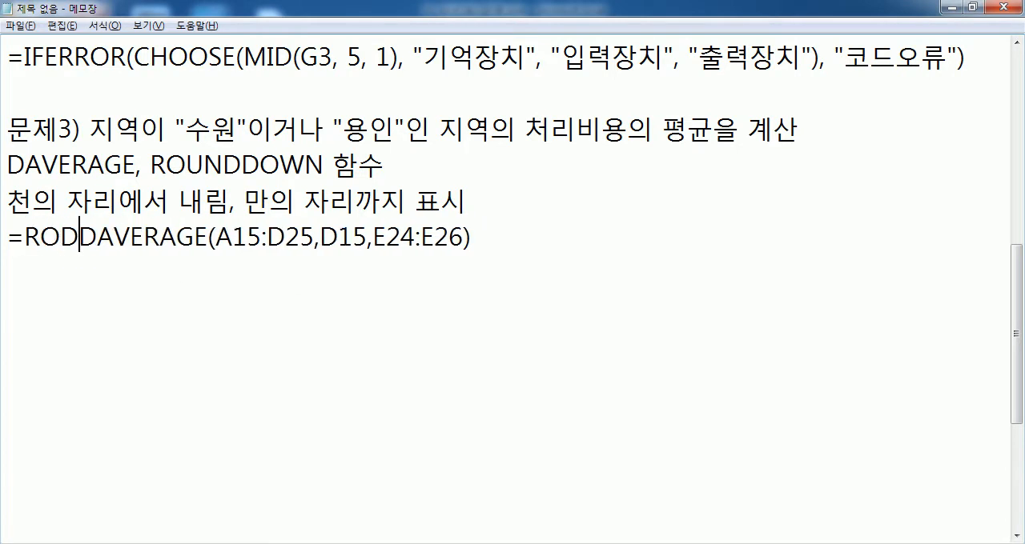
pyautogui.write('N')
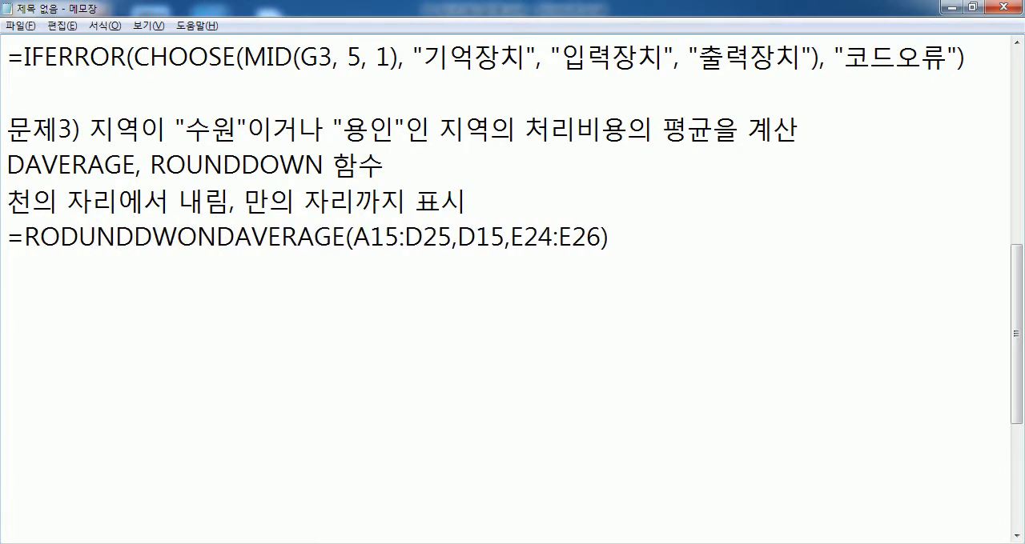
pyautogui.write('(')
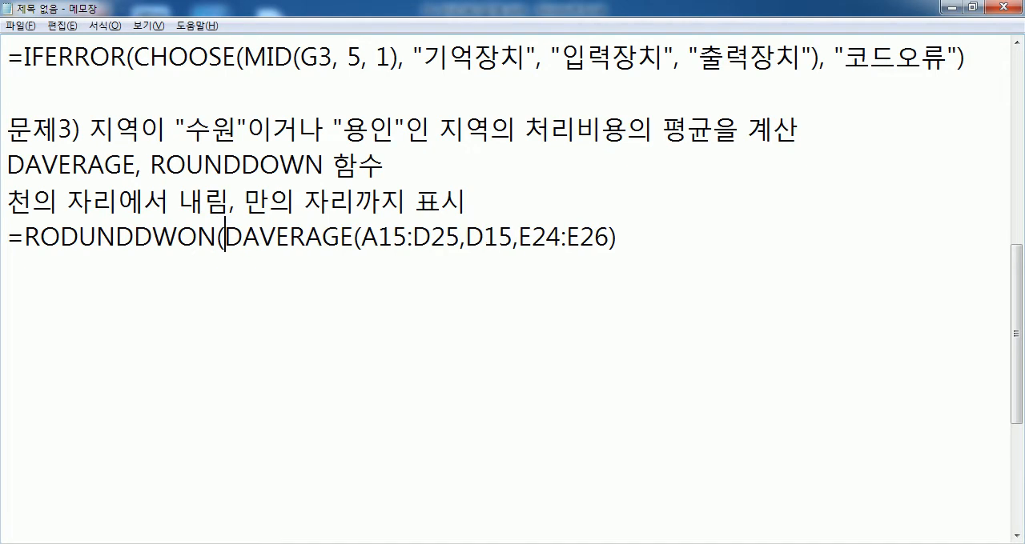
pyautogui.write(',-4)')
# Step: Add spaces after the commas in the 문제3 formula and correct the function name's ending to DOWN
pyautogui.click(632, 242)
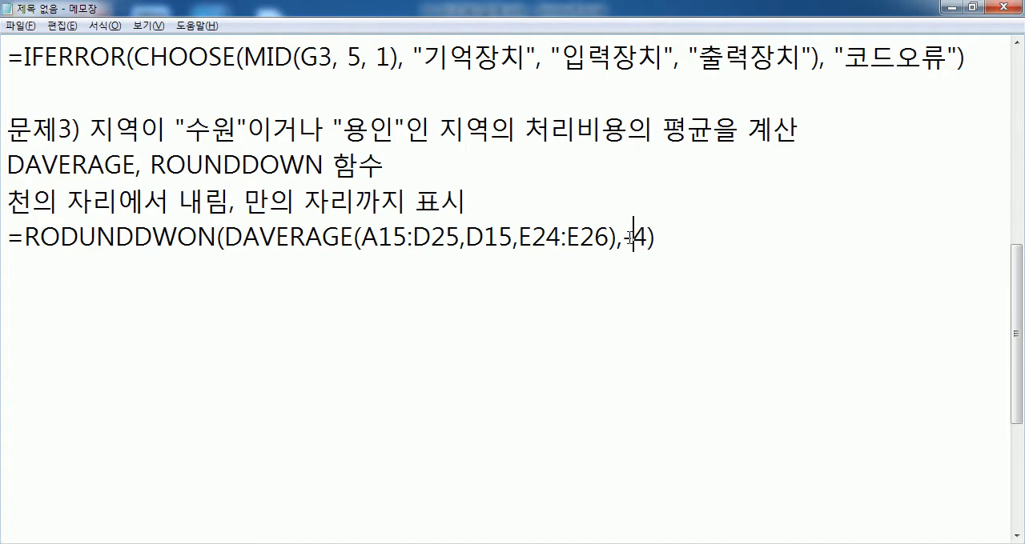
pyautogui.click(524, 237)
pyautogui.click(466, 238)
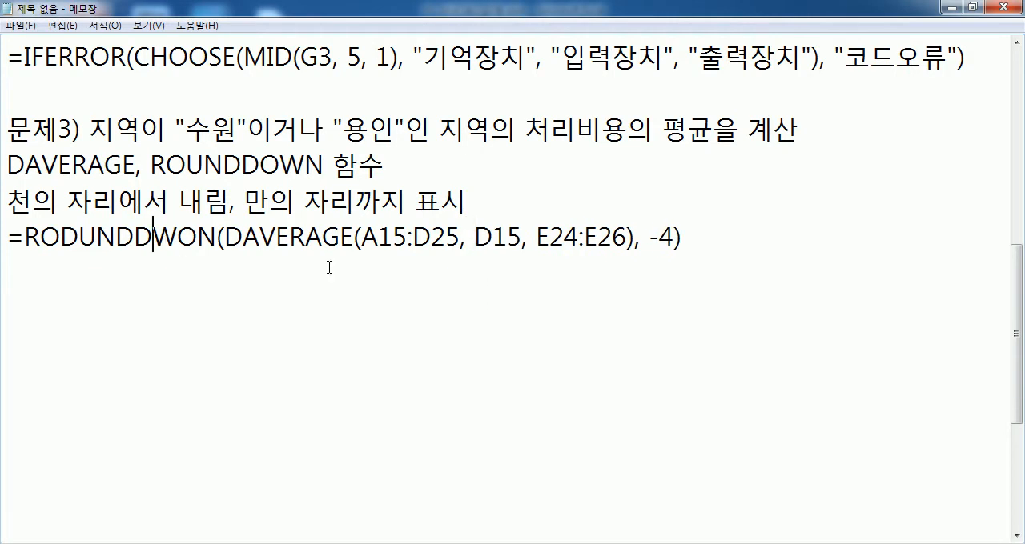
pyautogui.press('Delete')
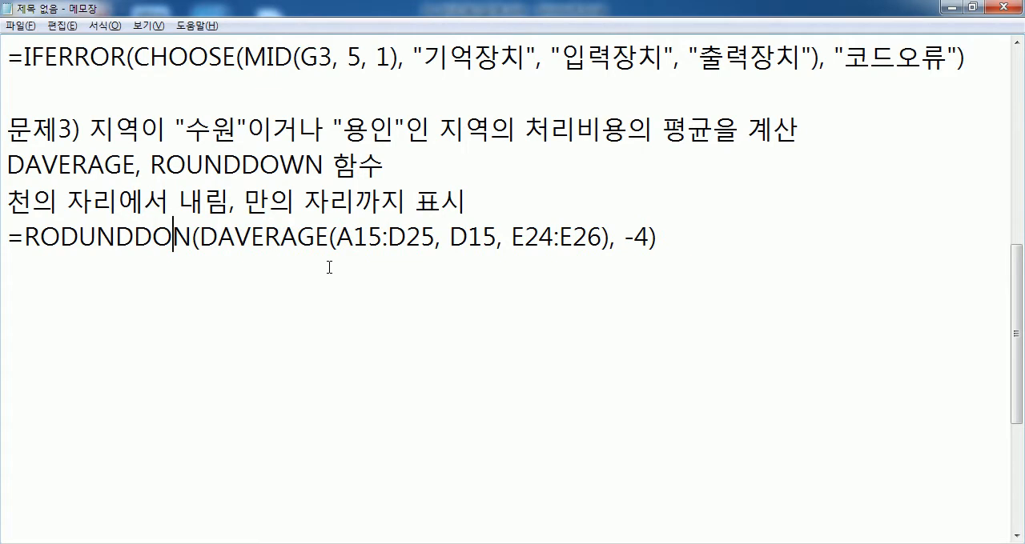
pyautogui.write('W')
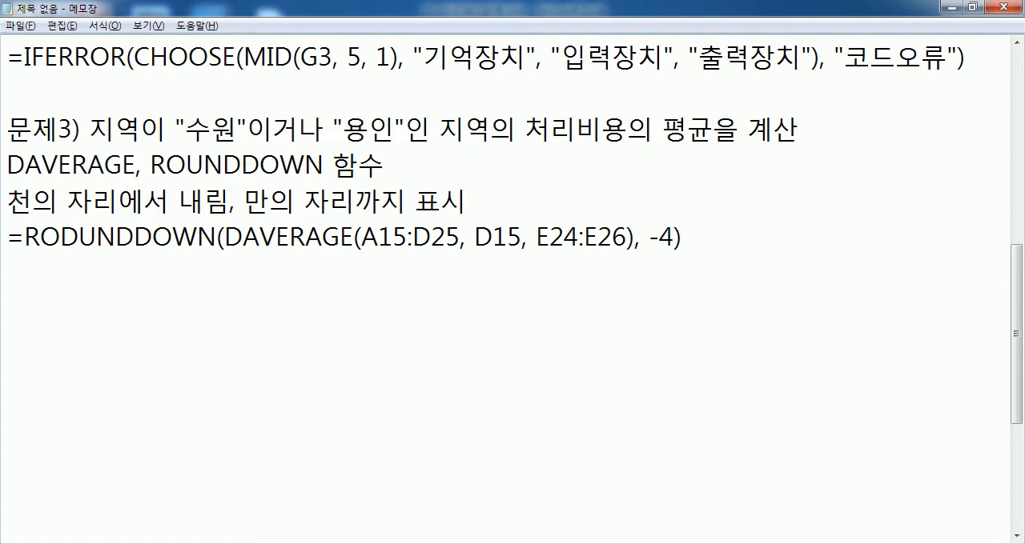
# Step: Switch to Excel and change the D26 formula to =ROUNDDOWN(DAVERAGE(A15:D25,D15,E24:E26),-4)
pyautogui.hotkey('alt', 'Tab')
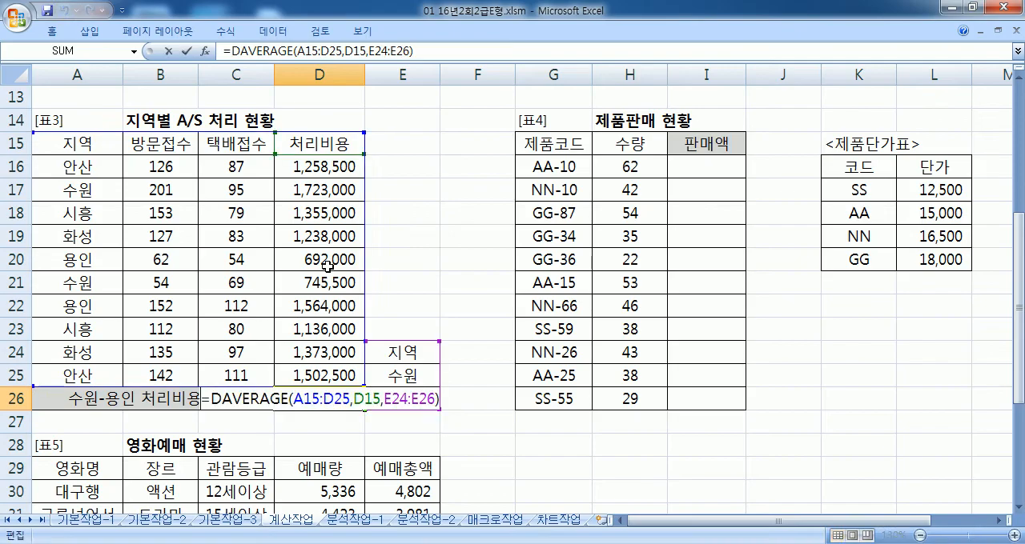
pyautogui.write('ROUNDDOWN(')
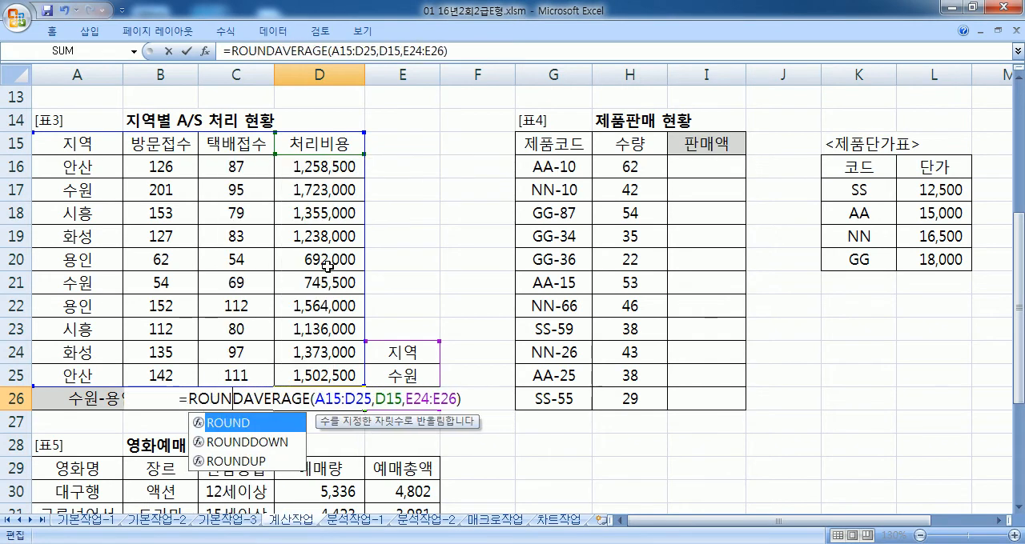
pyautogui.write('),-4(')
pyautogui.press('BackSpace')
pyautogui.write(')')
pyautogui.press('Return')
pyautogui.press('Up')
# Step: Switch to Notepad and examine the 문제4 description and its VLOOKUP formula for 판매액
pyautogui.scroll(-2, 328, 248)
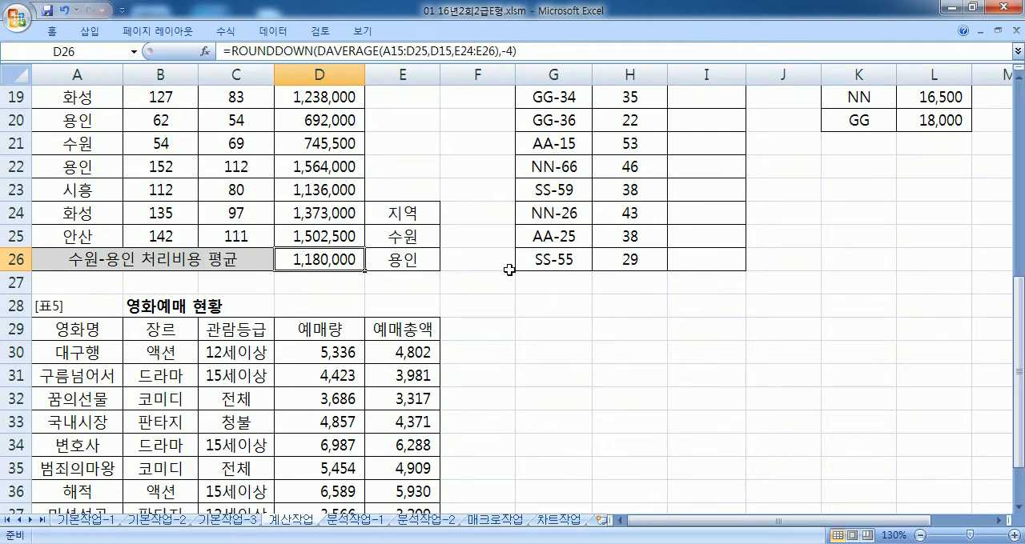
pyautogui.hotkey('alt', 'Tab')
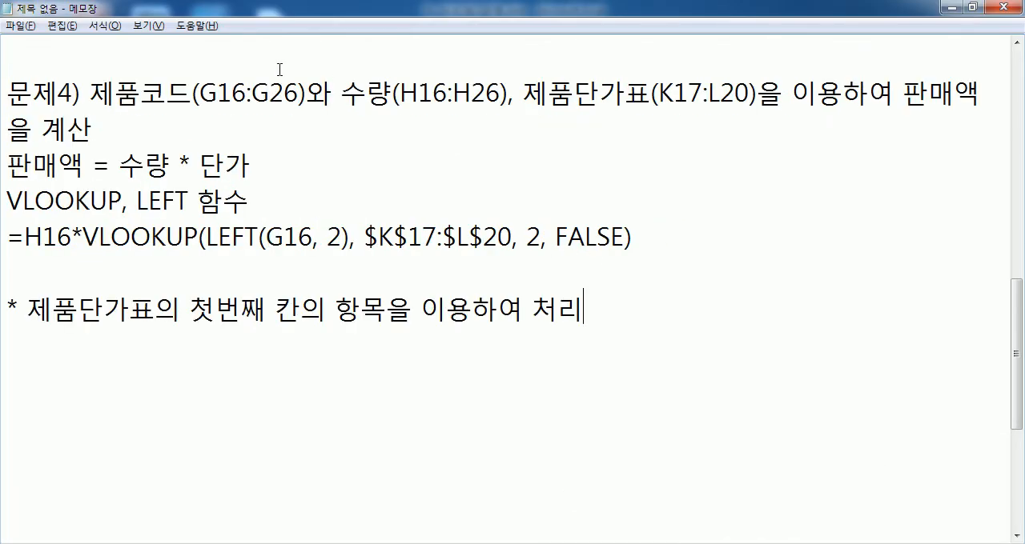
pyautogui.click(90, 82)
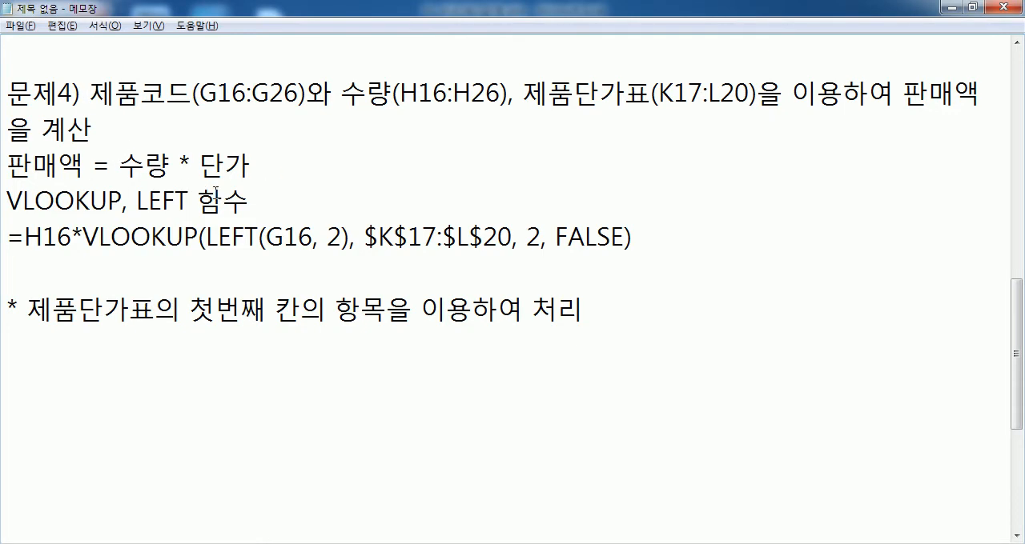
# Step: Match the 수량 and 단가 terms of the 판매액 rule with H16 and the VLOOKUP part of the 문제4 formula
pyautogui.moveTo(118, 168); pyautogui.dragTo(171, 166)
pyautogui.moveTo(73, 237); pyautogui.dragTo(25, 238)
pyautogui.moveTo(199, 164); pyautogui.dragTo(250, 163)
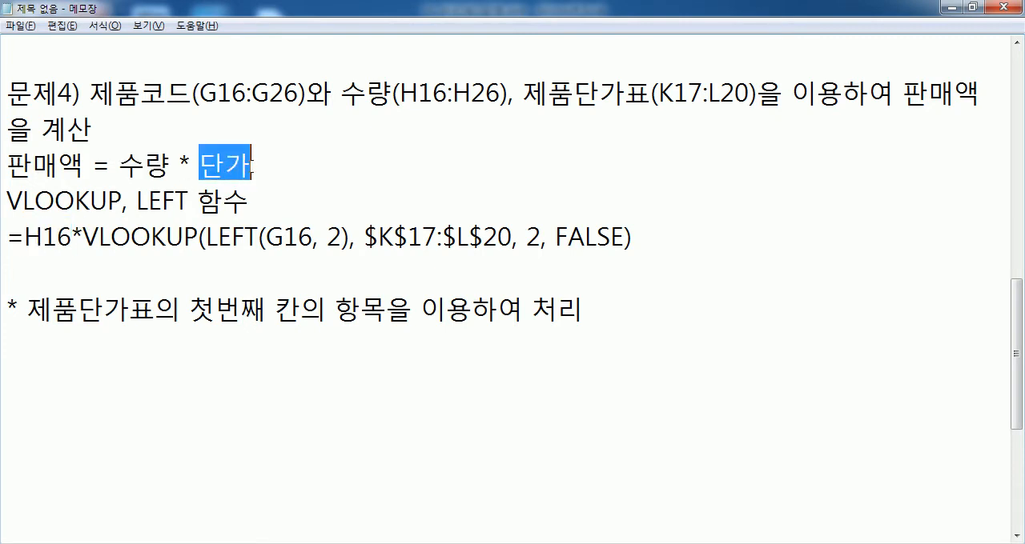
pyautogui.moveTo(83, 237); pyautogui.dragTo(344, 238)
pyautogui.click(344, 237)
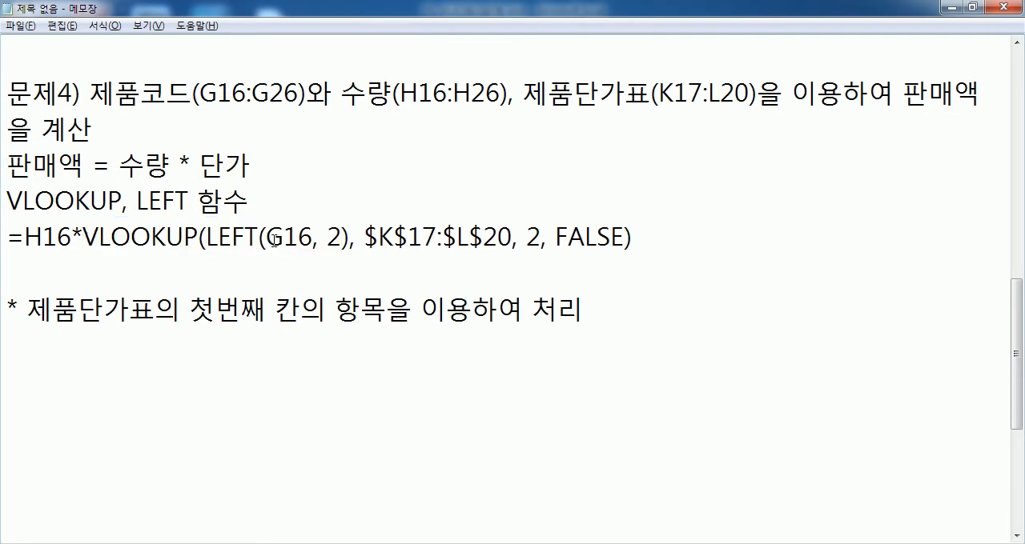
# Step: Switch to Excel and examine the two-letter prefix of the code in G16 and the 코드 and 단가 columns of 제품단가표
pyautogui.hotkey('alt', 'Tab')
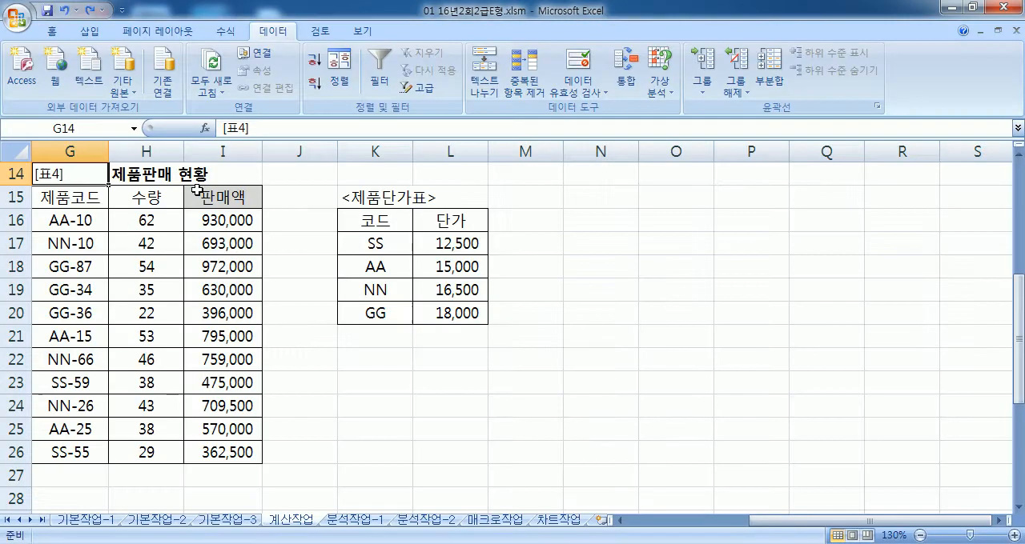
pyautogui.doubleClick(71, 218)
pyautogui.hotkey('shift', 'Left')
pyautogui.hotkey('shift', 'Left')
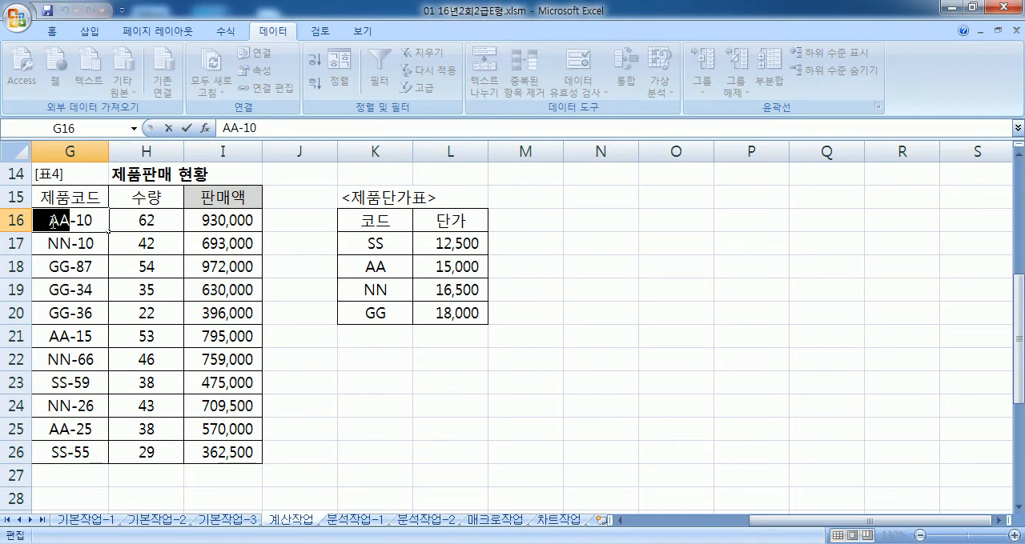
pyautogui.moveTo(391, 242); pyautogui.dragTo(446, 310)
pyautogui.moveTo(384, 240); pyautogui.dragTo(369, 325)
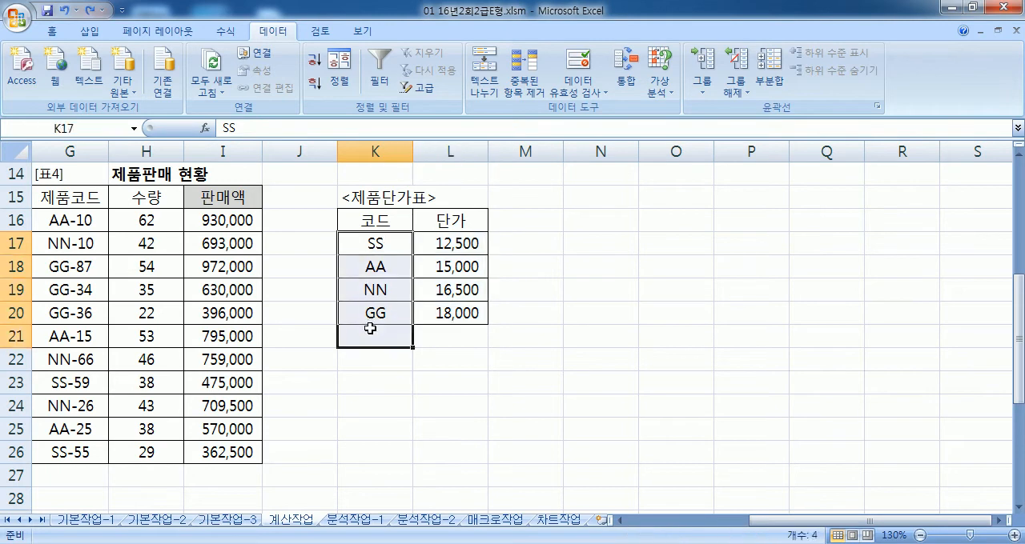
pyautogui.click(370, 330)
pyautogui.click(445, 332)
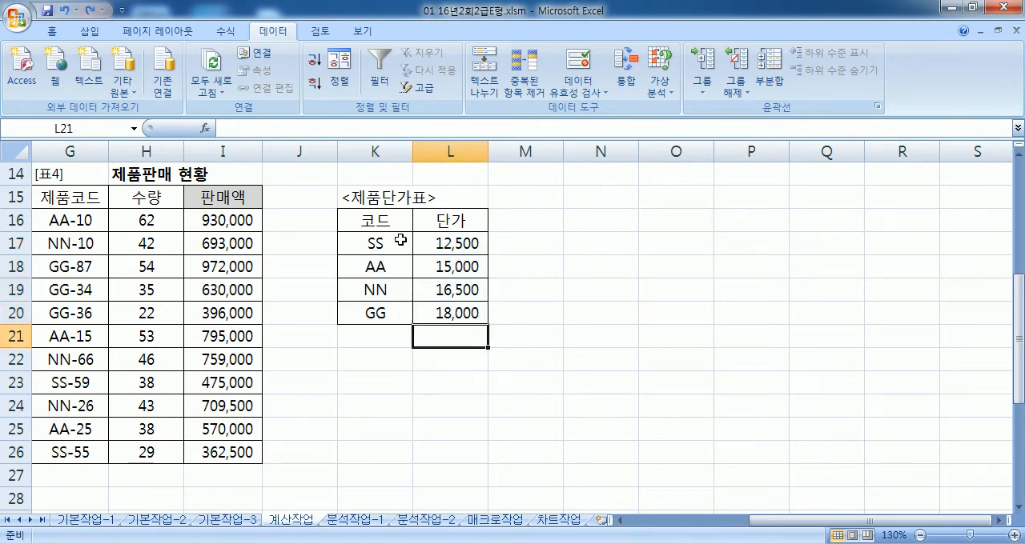
pyautogui.moveTo(448, 222); pyautogui.dragTo(480, 318)
# Step: Switch to Notepad and check the VLOOKUP column index 2 against the 단가 column of the Excel price table
pyautogui.hotkey('alt', 'Tab')
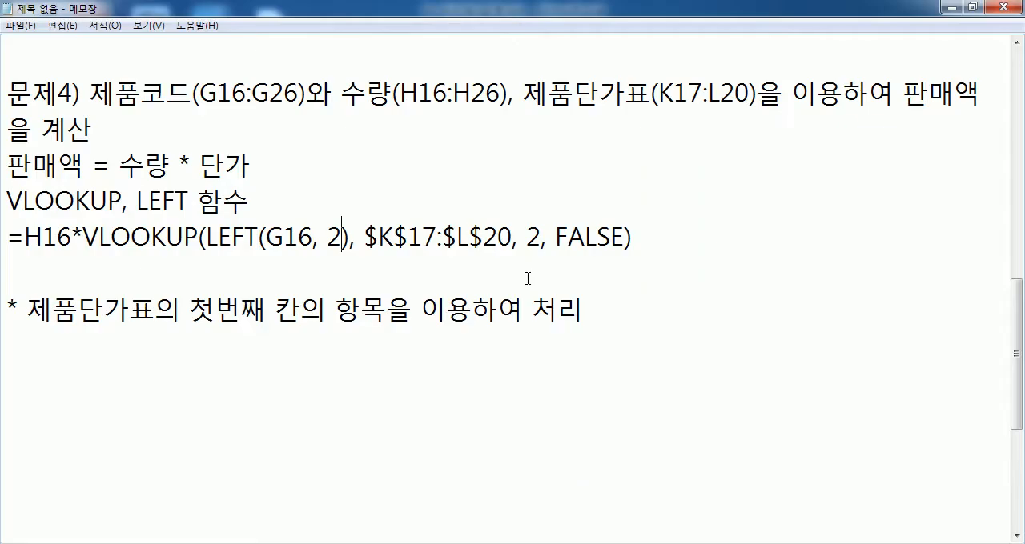
pyautogui.doubleClick(531, 237)
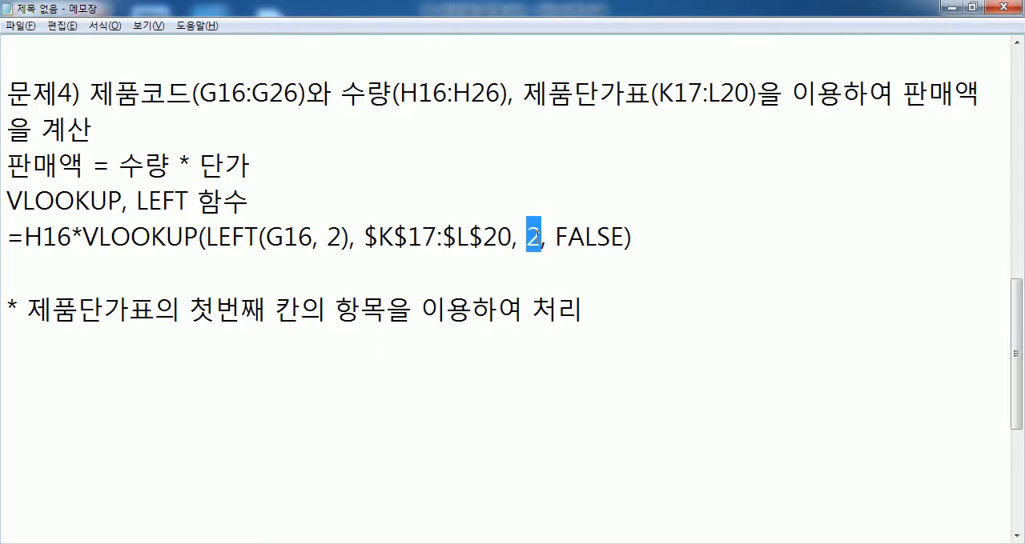
pyautogui.hotkey('alt', 'Tab')
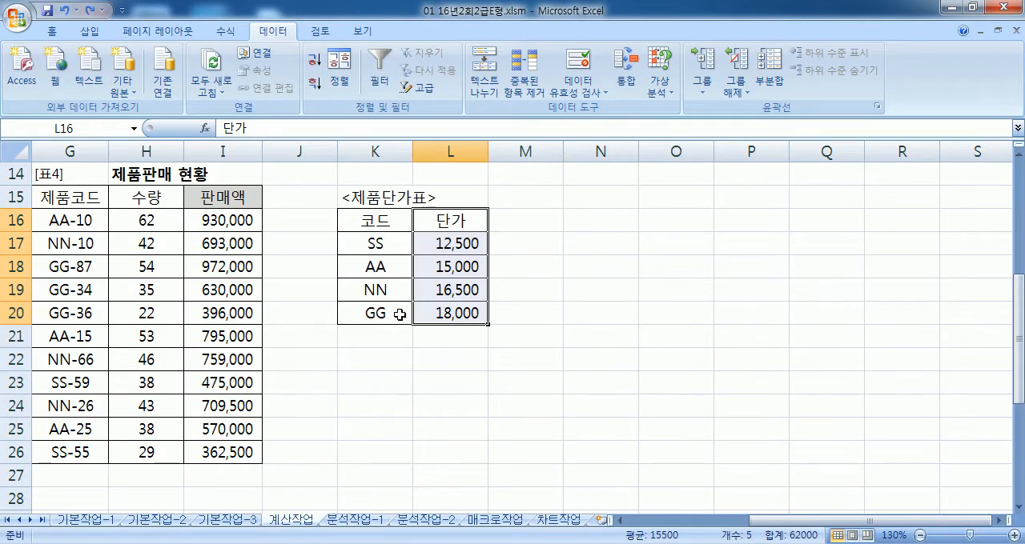
pyautogui.hotkey('alt', 'Tab')
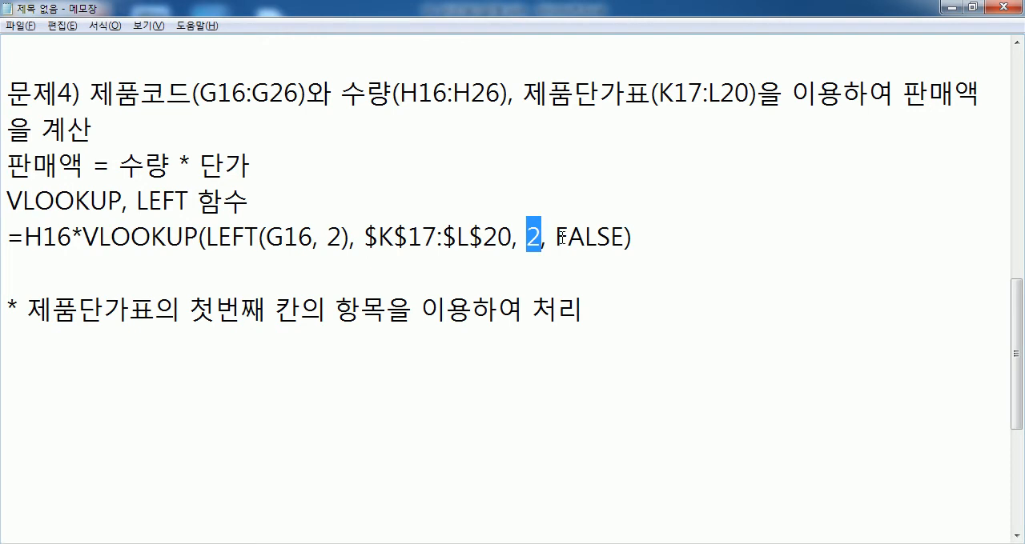
pyautogui.click(109, 371)
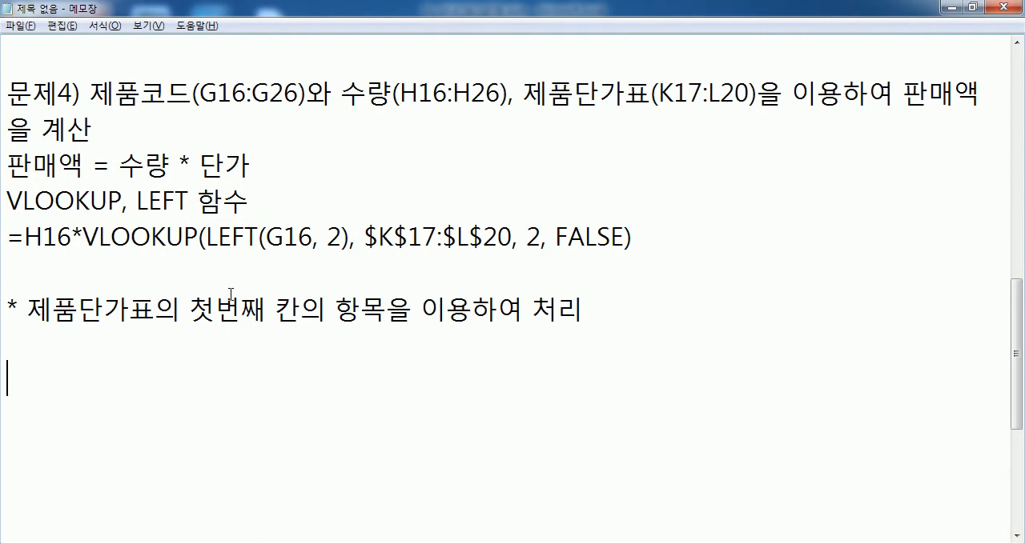
# Step: Switch to Excel and collapse the ribbon with the 표5 영화예매 현황 table in view
pyautogui.hotkey('alt', 'Tab')
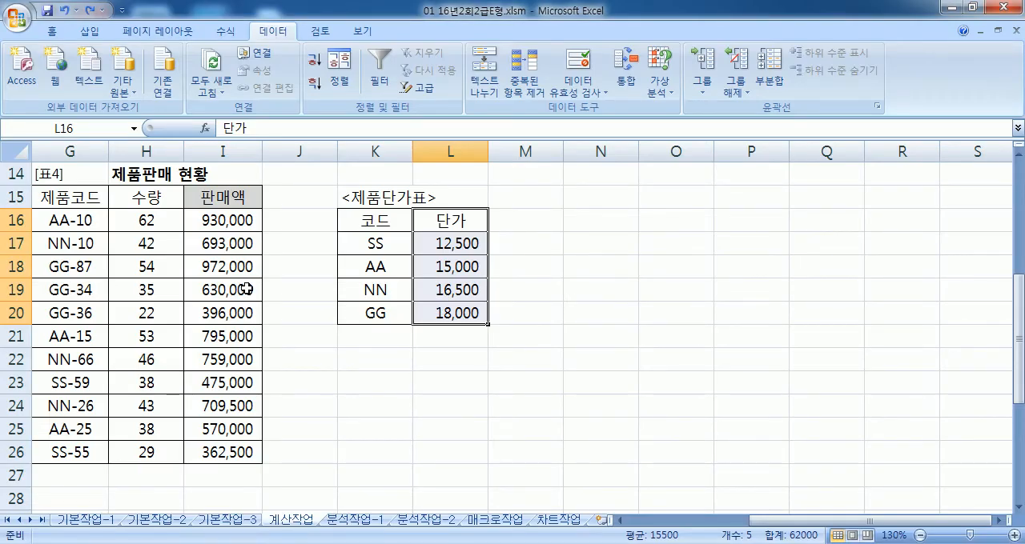
pyautogui.press('Home')
pyautogui.scroll(-7, 244, 289)
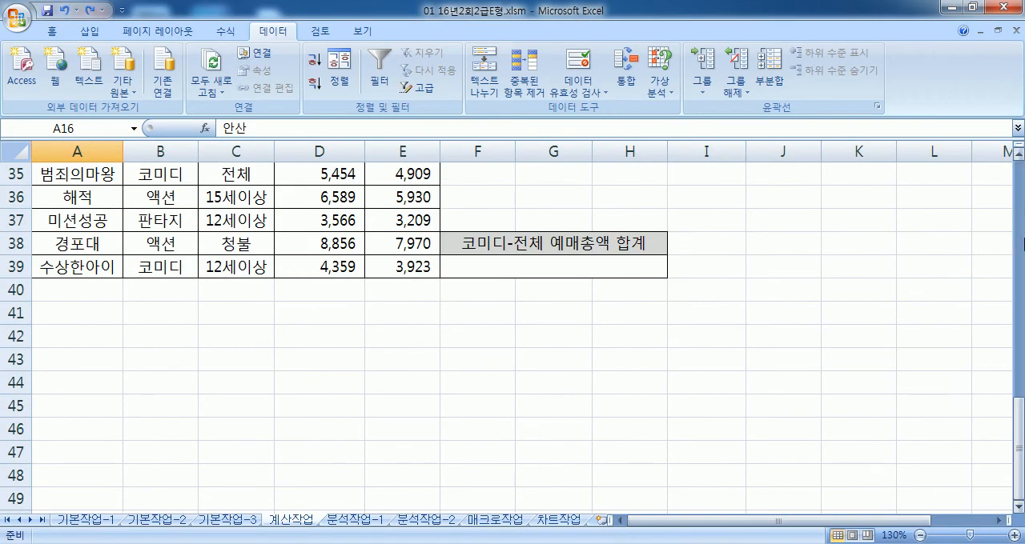
pyautogui.moveTo(1017, 426); pyautogui.dragTo(1017, 420)
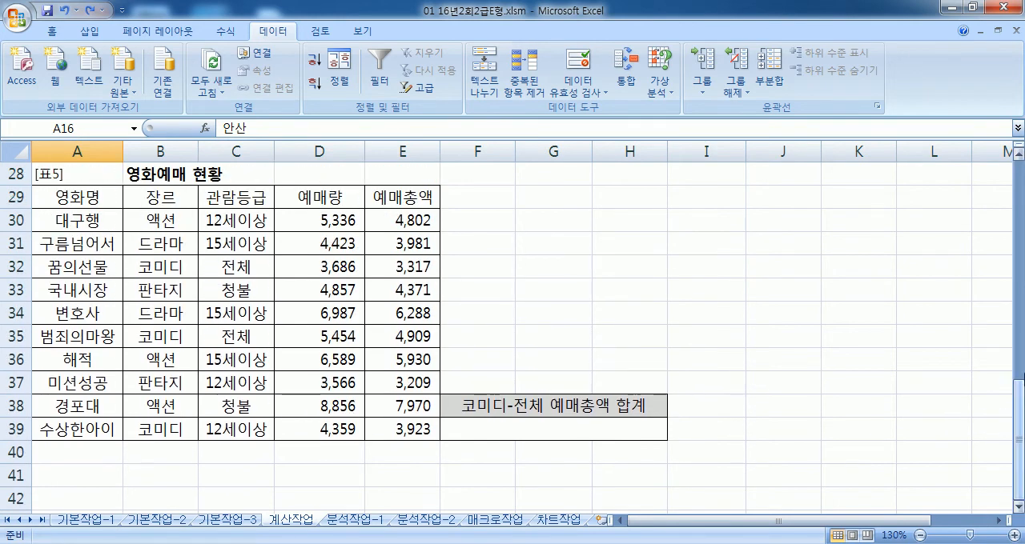
pyautogui.doubleClick(277, 36)
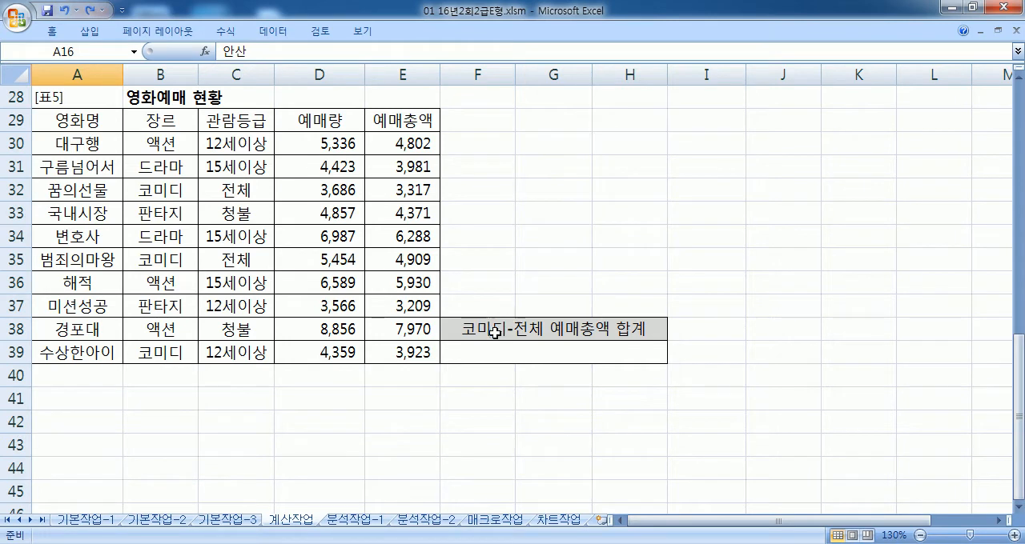
# Step: Switch to Notepad and begin the next problem below 문제4 with the text 문제5) 장르가 "코미디"
pyautogui.hotkey('alt', 'Tab')
pyautogui.scroll(-1, 320, 334)
pyautogui.scroll(-2, 319, 333)
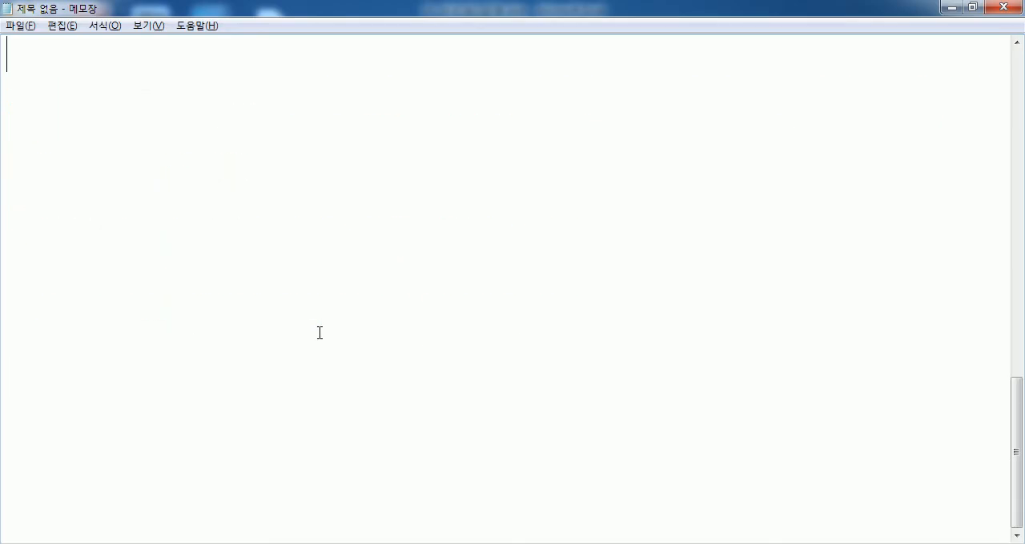
pyautogui.write('문제')
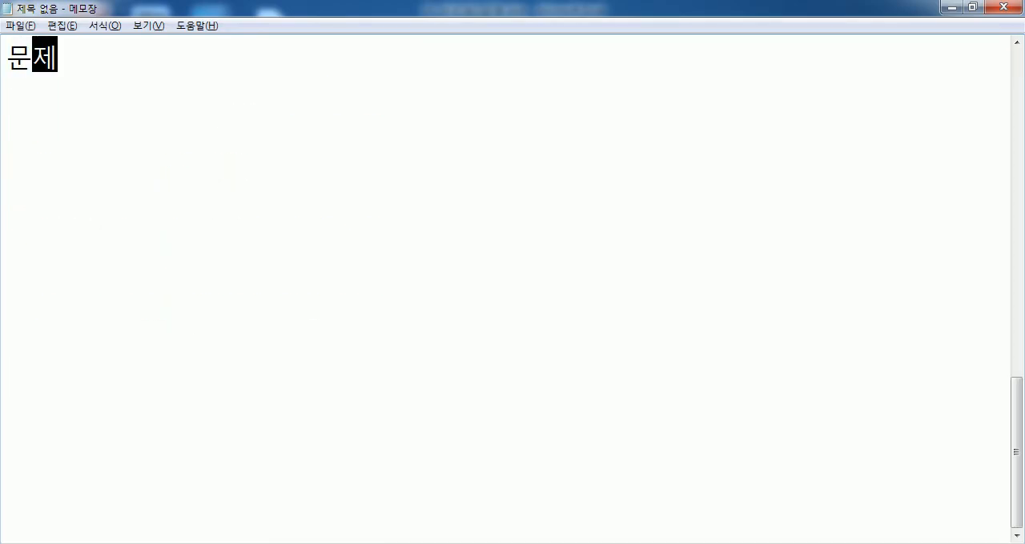
pyautogui.write('5) 장')
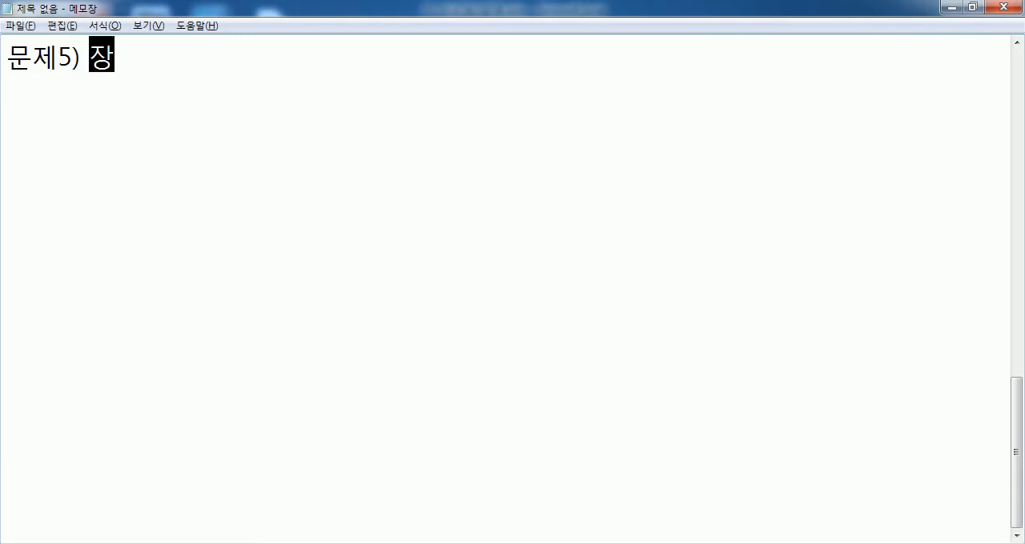
pyautogui.write('르가 :')
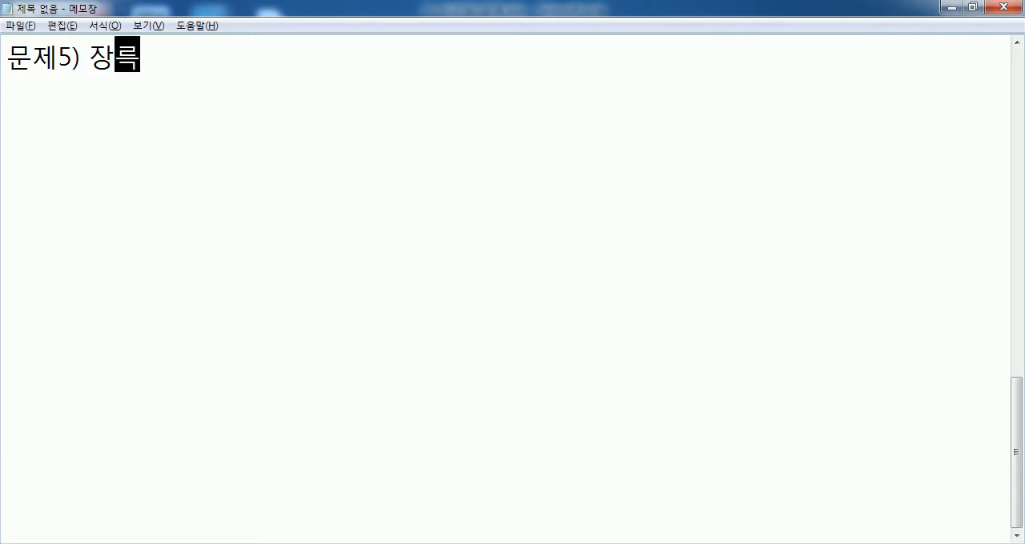
pyautogui.press('BackSpace')
pyautogui.write('"코미디"')
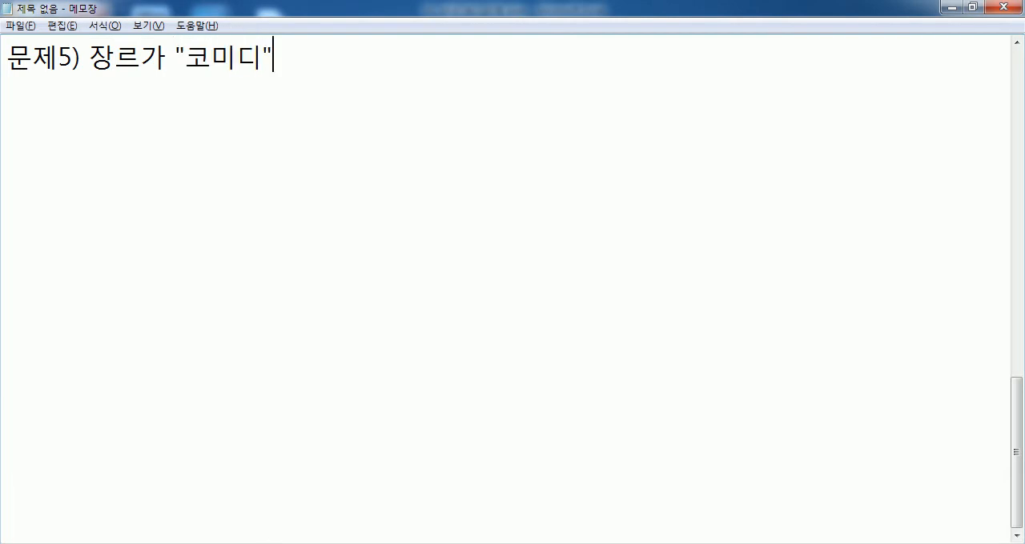
pyautogui.write('이면서 고')
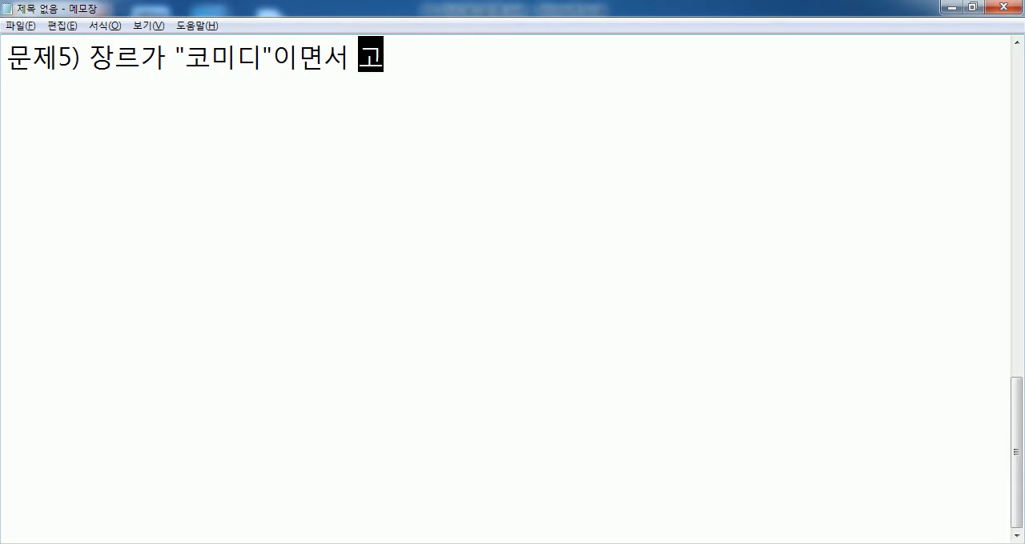
pyautogui.write('날람ㄷ')
# Step: Continue the 문제5 sentence with the second condition: 이면서 관람등급이 "전체"
pyautogui.press('BackSpace')
pyautogui.press('BackSpace')
pyautogui.press('BackSpace')
pyautogui.press('BackSpace')
pyautogui.write('ㄱ관람등급')
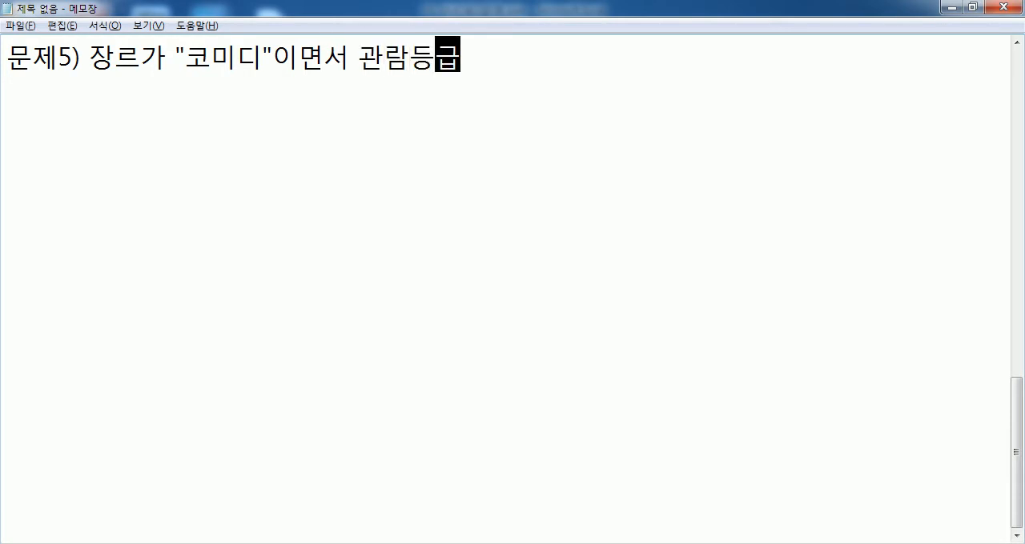
pyautogui.write('이 "자ㅓ')
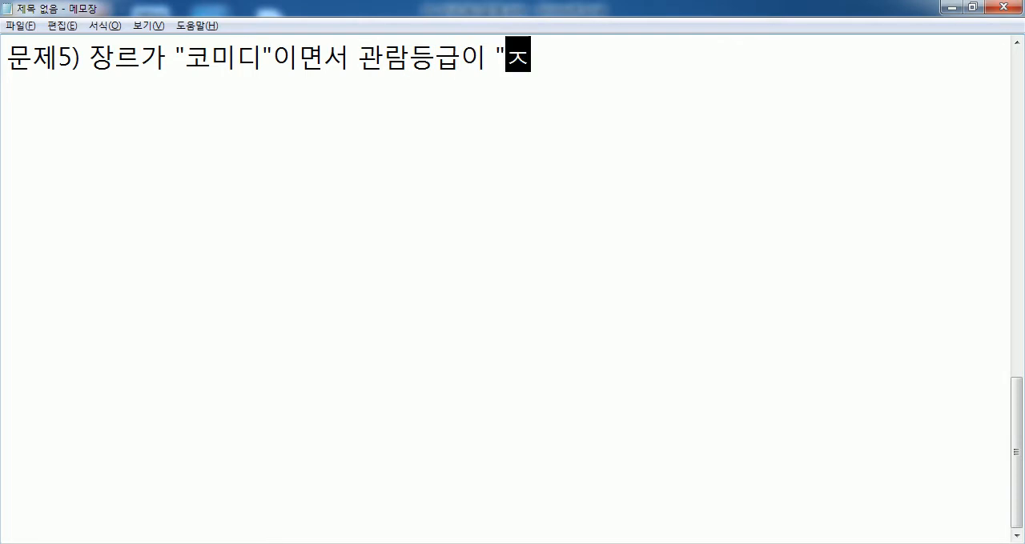
pyautogui.press('BackSpace')
pyautogui.press('BackSpace')
pyautogui.write('전체')
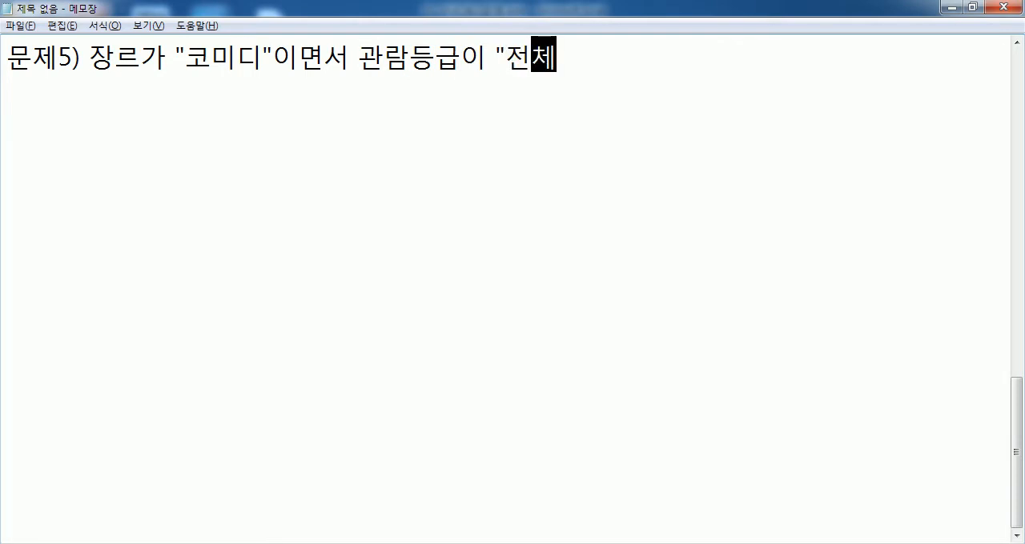
pyautogui.write('"인 ')
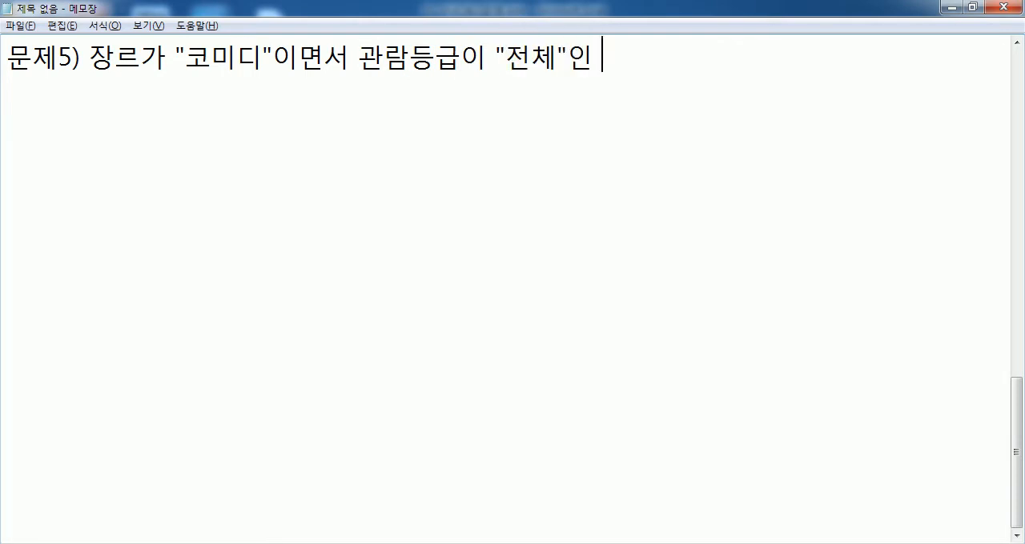
pyautogui.write('영화들으ㅣ 예매초')
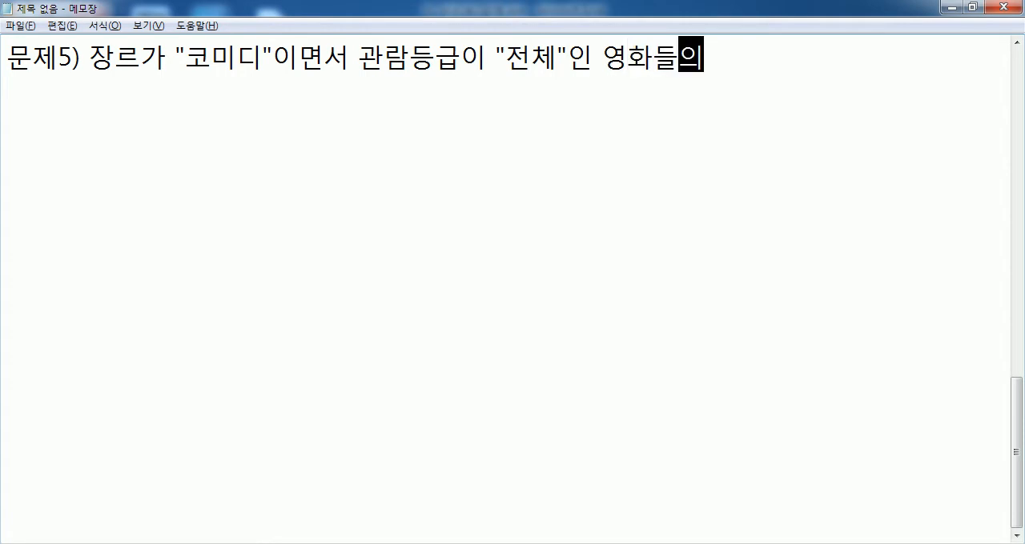
pyautogui.write('ㅇ애ㅑㄱ')
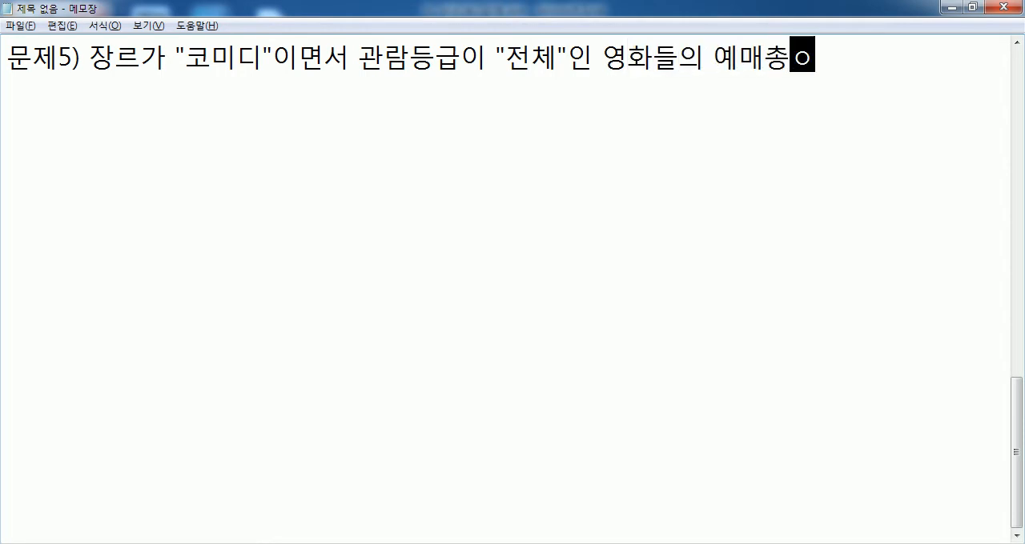
# Step: Complete the 문제5 sentence with 인 영화들의 예매총액의 합계를 계산 and start a new line
pyautogui.press('BackSpace')
pyautogui.press('BackSpace')
pyautogui.press('BackSpace')
pyautogui.write('액의 합ㄱ')
pyautogui.write('ㅖㄹ')
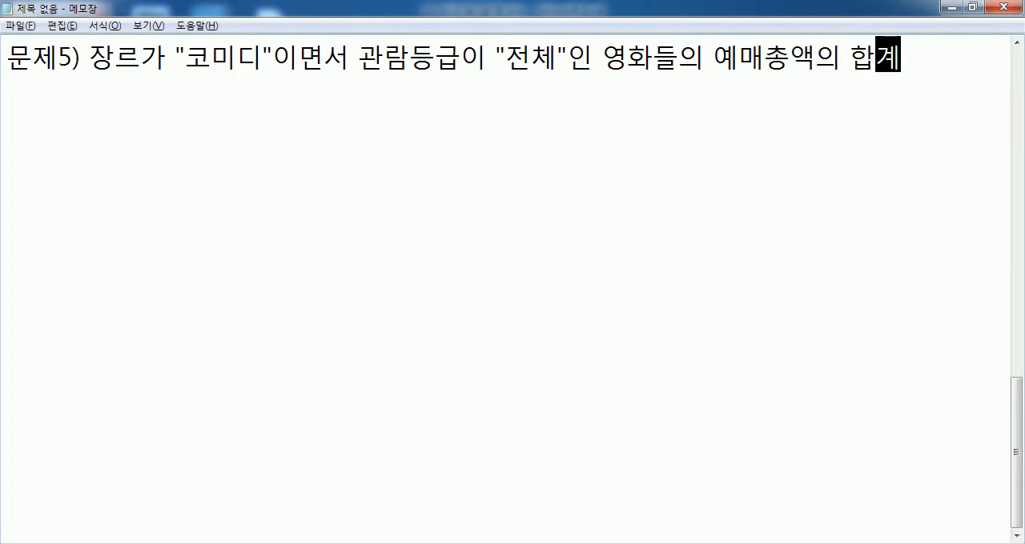
pyautogui.write('ㅡ ㄱㅖㅅㅏㄴ')
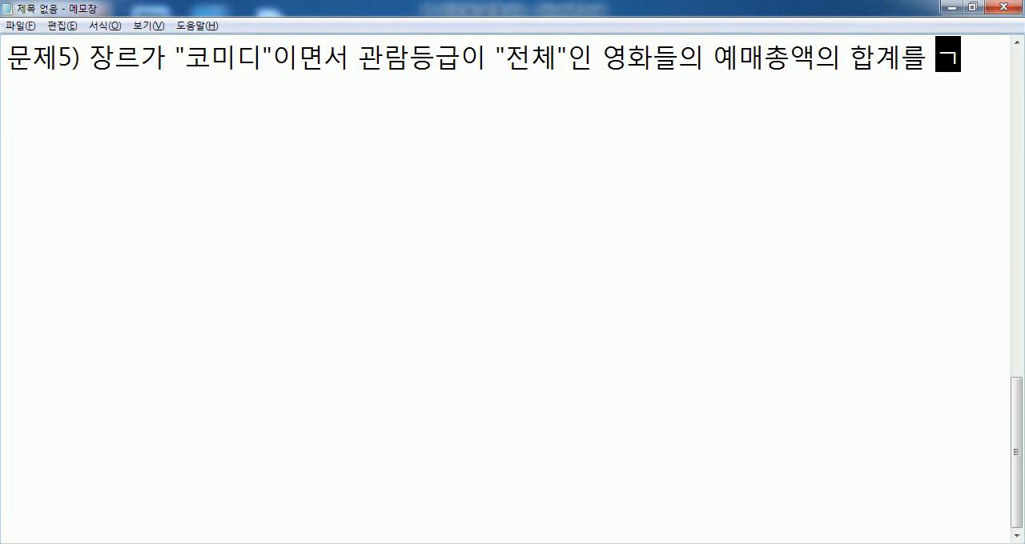
pyautogui.press('Return')
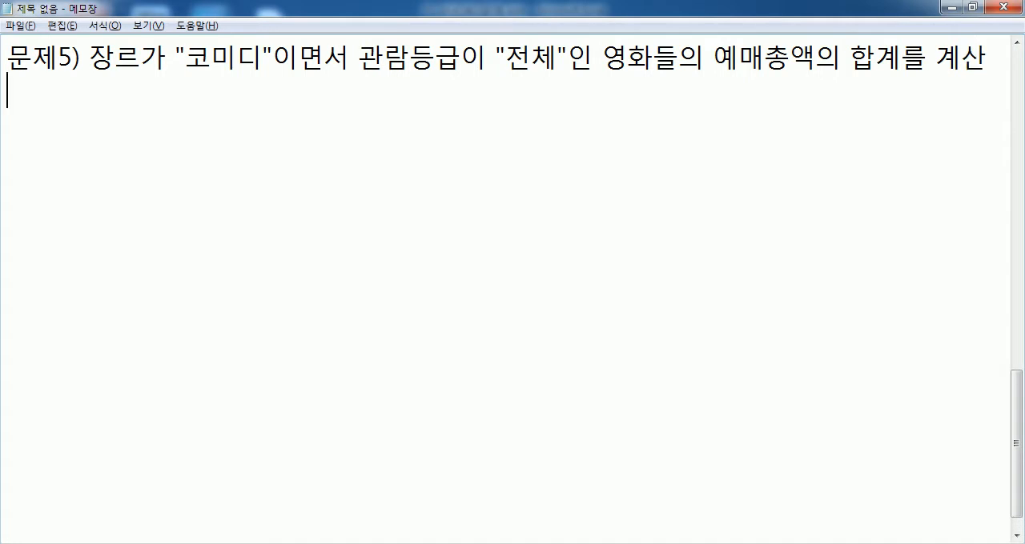
# Step: Add the function choice line COUNTIFS, SUMIFS, AVERAGEIFS 중에서 선택 under the 문제5 sentence
pyautogui.write('COUNTIF')
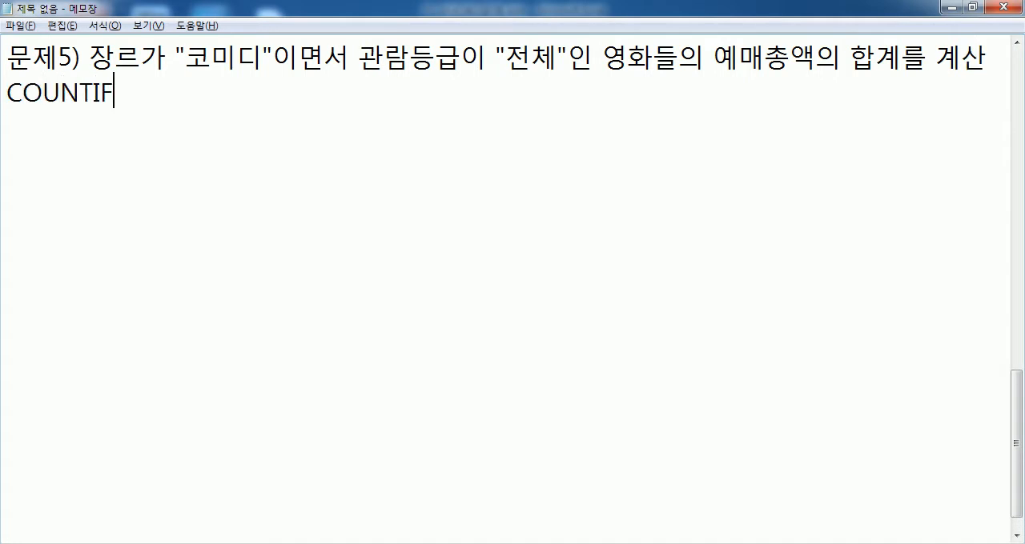
pyautogui.write('S, SUM')
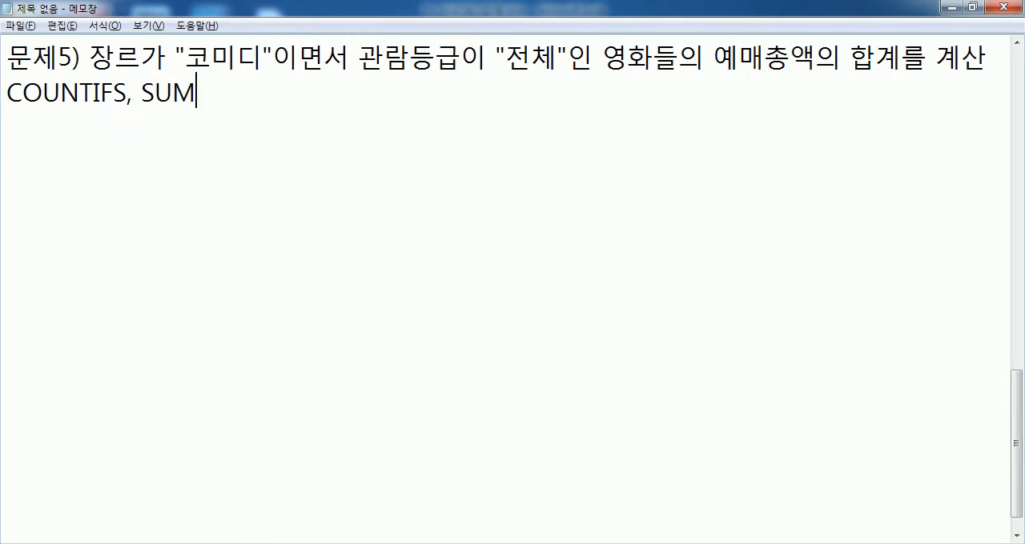
pyautogui.write('IFS, AVER')
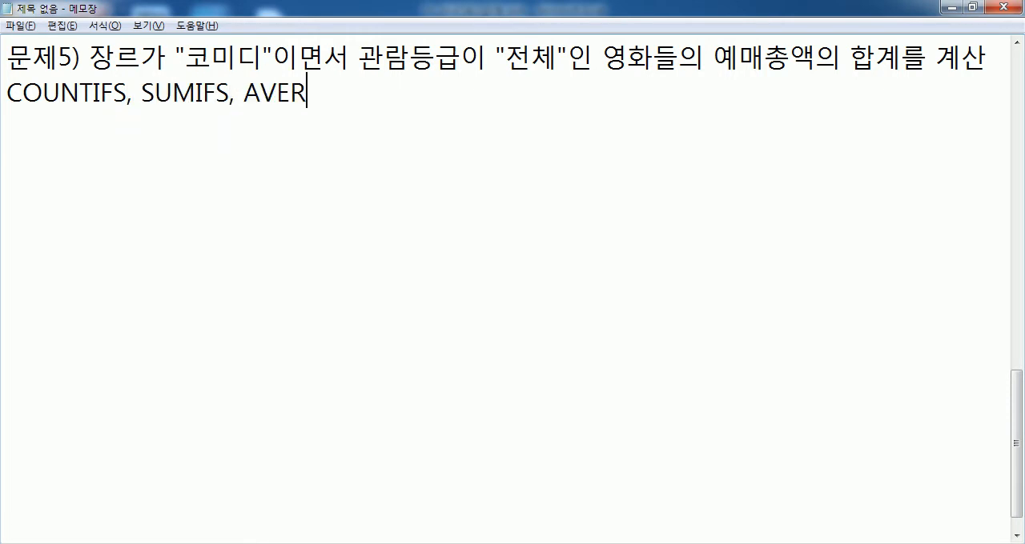
pyautogui.write('AGEIFS 중에서 ')
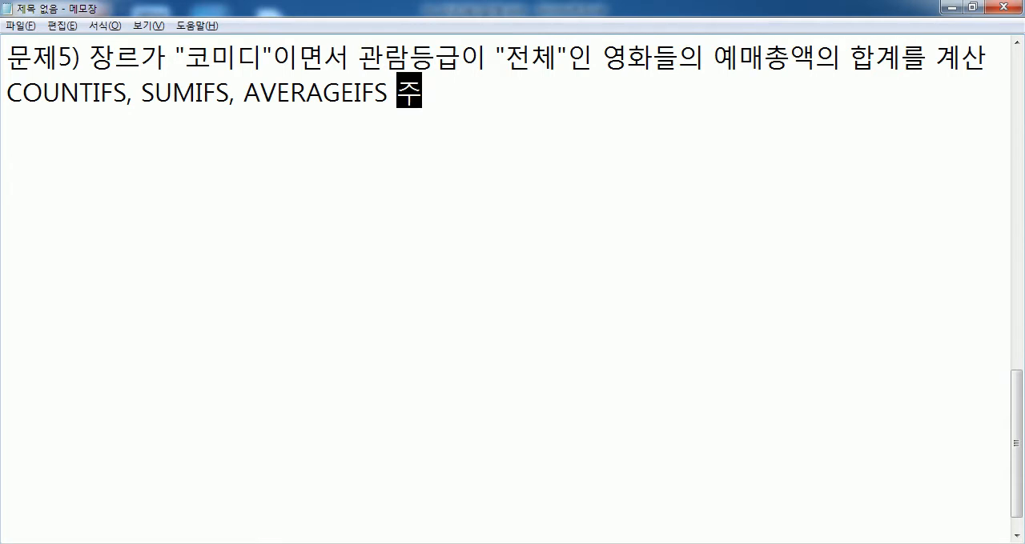
pyautogui.write('선택')
pyautogui.press('Return')
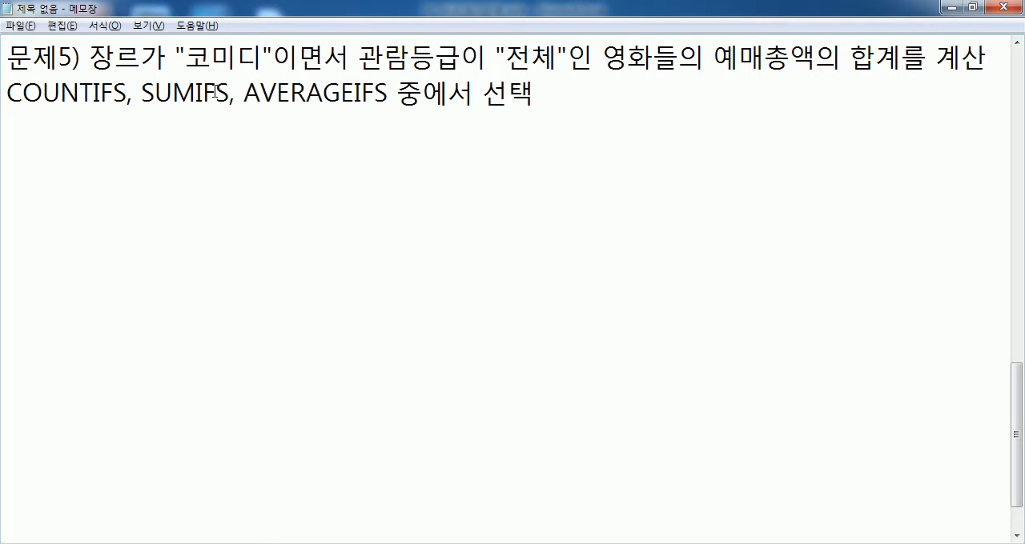
# Step: Highlight SUMIFS briefly as the function to use, and add the line 숫자 뒤에 "만원"을 표시 beneath the function choices
pyautogui.moveTo(229, 92); pyautogui.dragTo(141, 93)
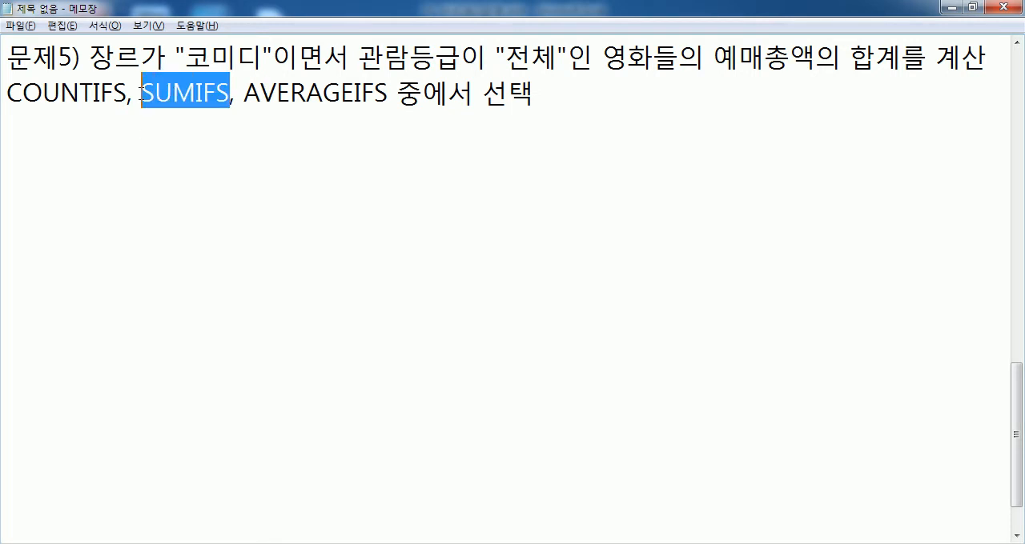
pyautogui.click(157, 168)
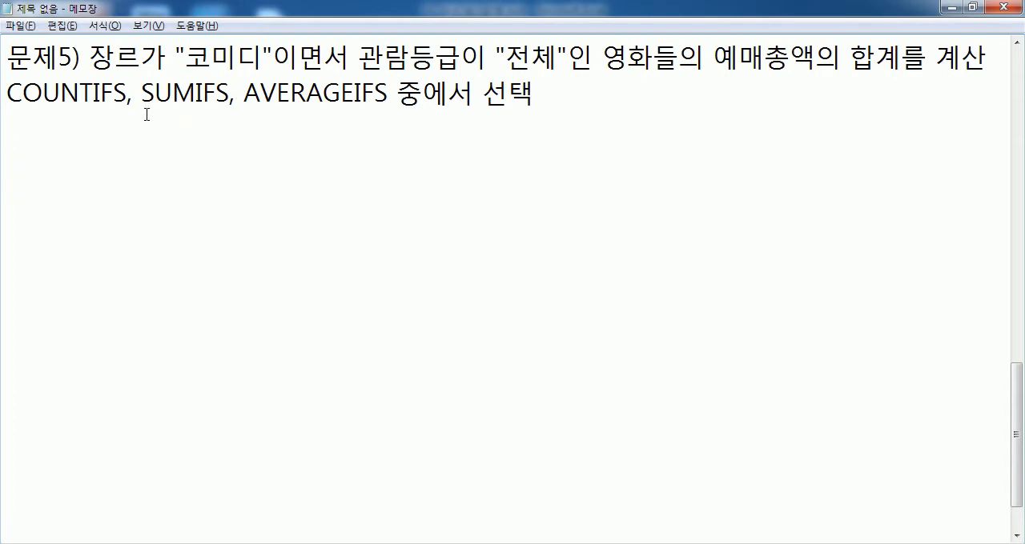
pyautogui.write('숫자')
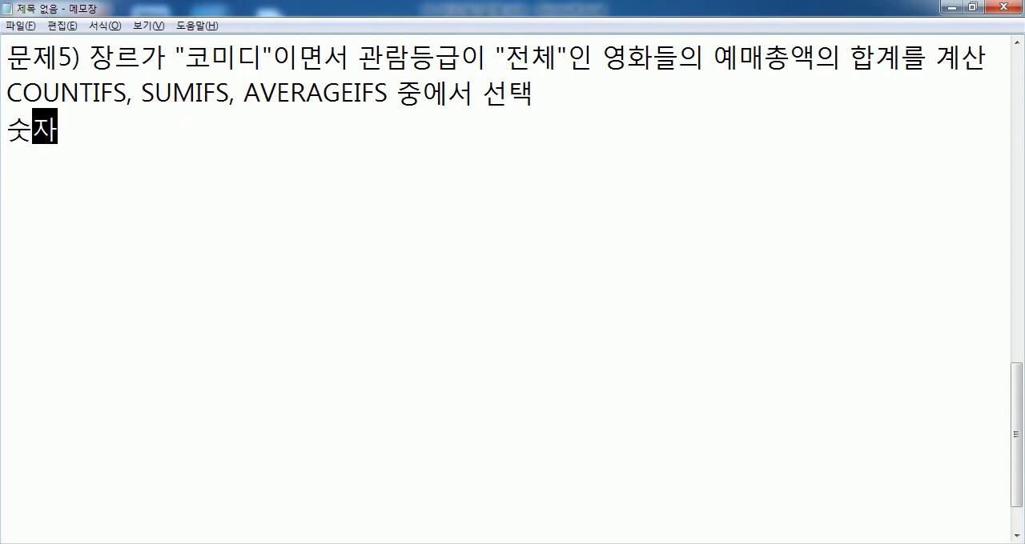
pyautogui.write(' 두뒤에 "만ㅇ')
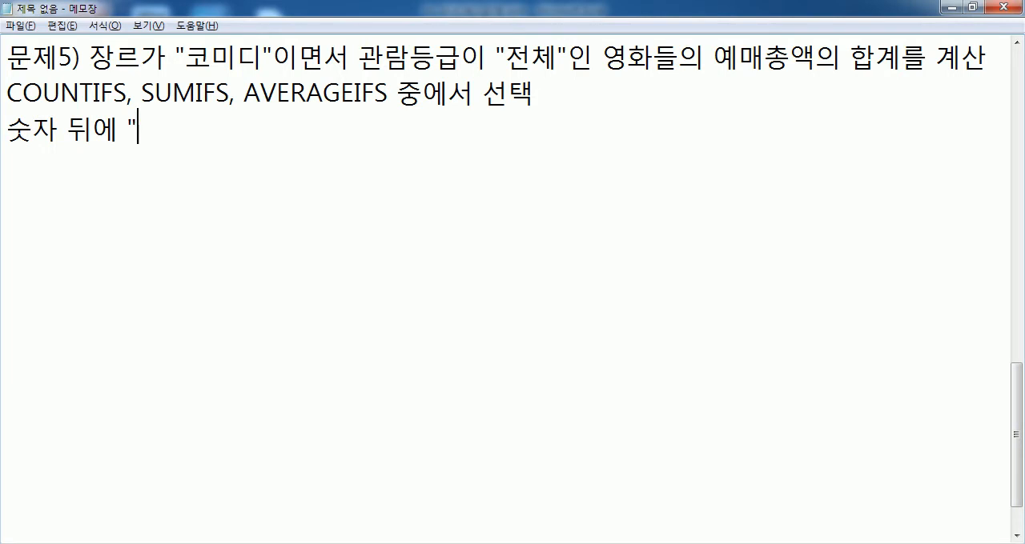
pyautogui.write('ㅜㅓㄴ"')
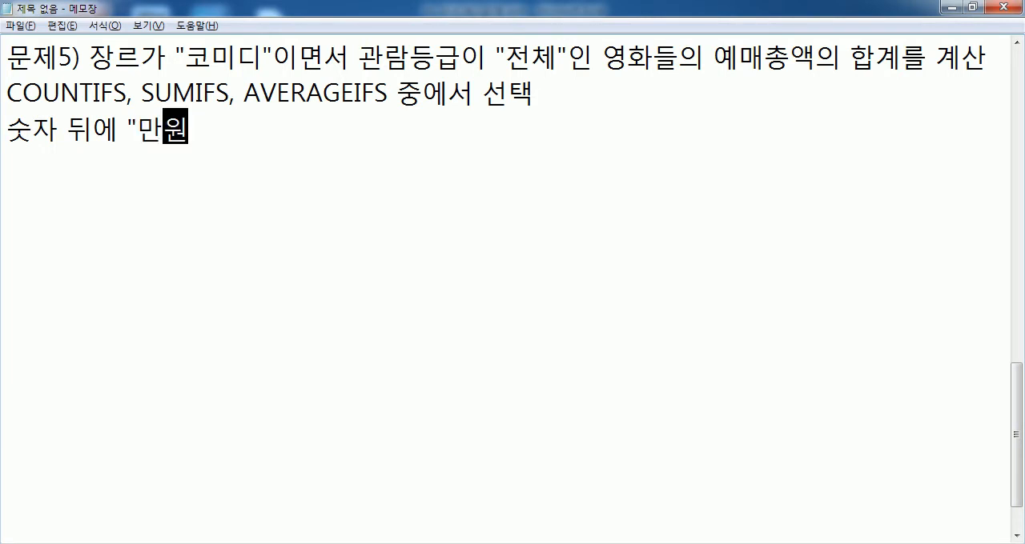
pyautogui.write('으ㄹ')
pyautogui.press('BackSpace')
pyautogui.press('BackSpace')
pyautogui.write('을 펴ㅛ')
pyautogui.press('BackSpace')
pyautogui.press('BackSpace')
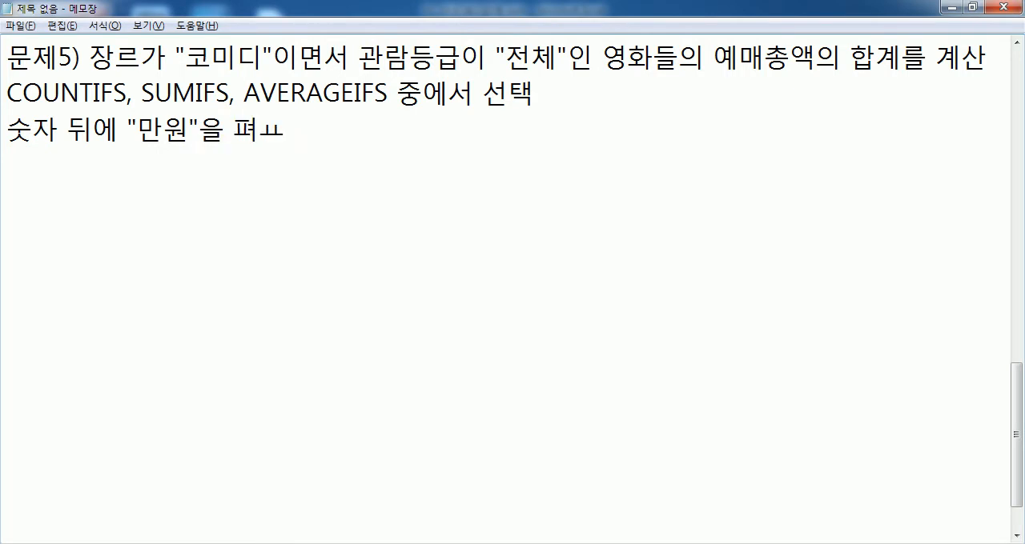
pyautogui.write('표시')
pyautogui.press('Return')
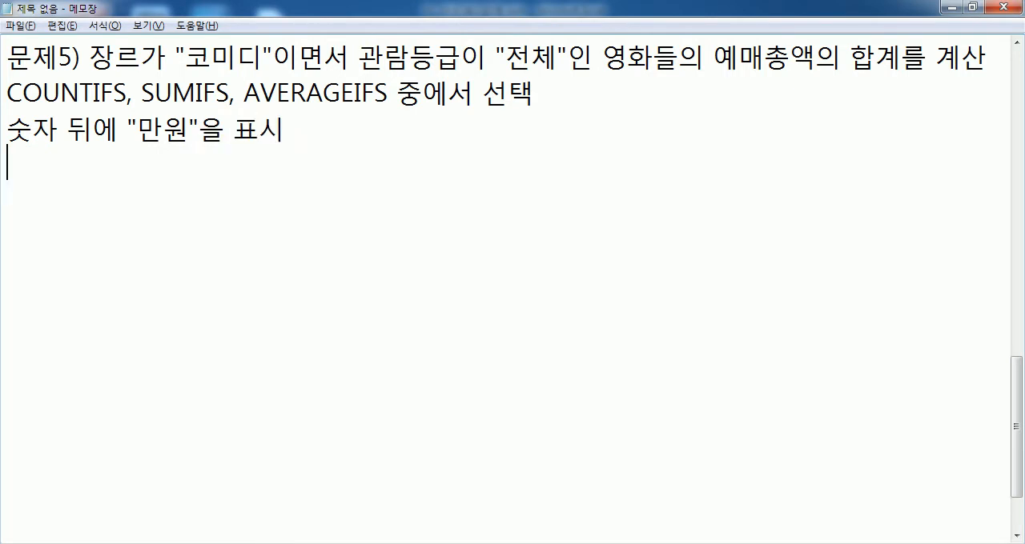
# Step: Begin the formula syntax on the next line with =SUMIFS(합계를 구할 범위, 첫번 째 조건이 있는 범위, 첫번 째 조건,
pyautogui.write('=SUMIFS(')
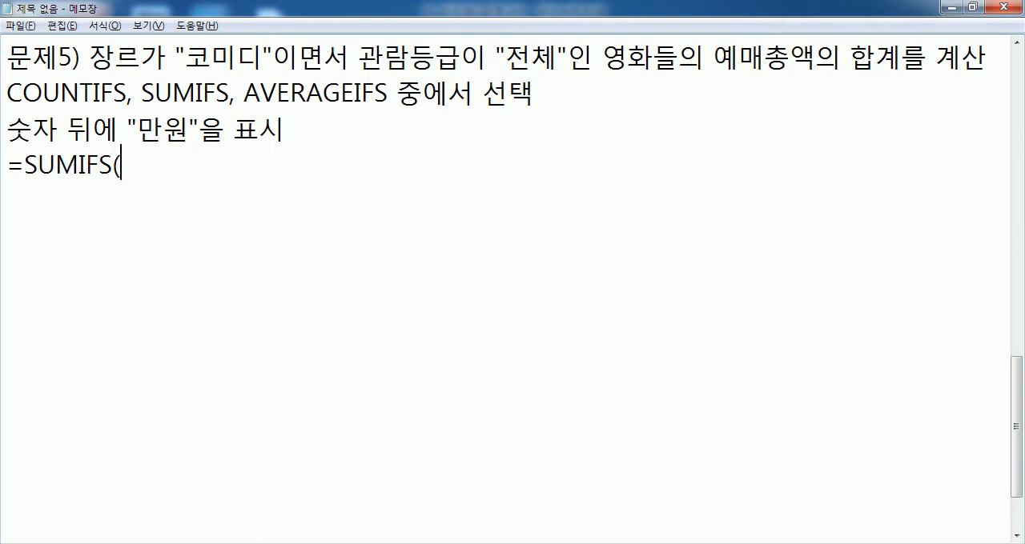
pyautogui.write('합계를 궁')
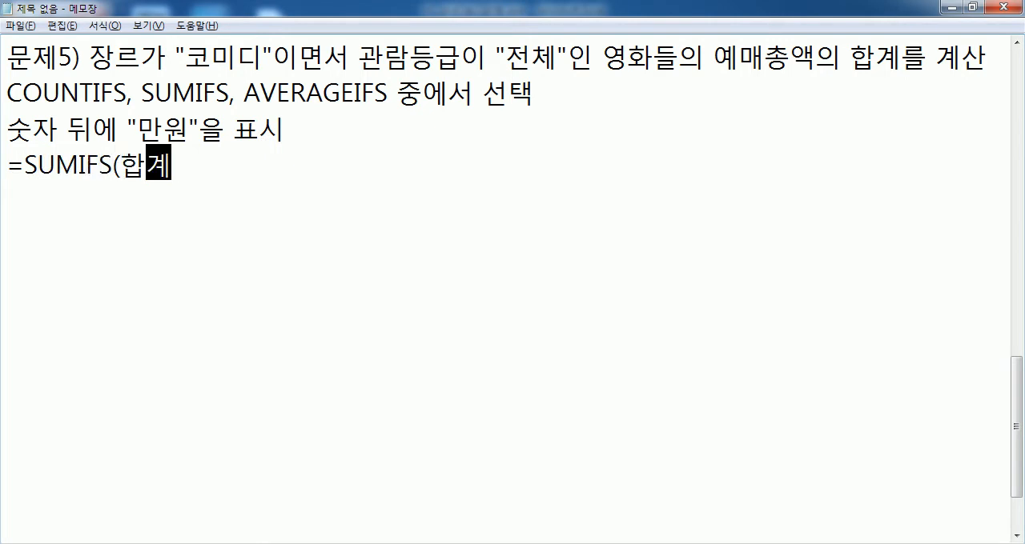
pyautogui.write('범위')
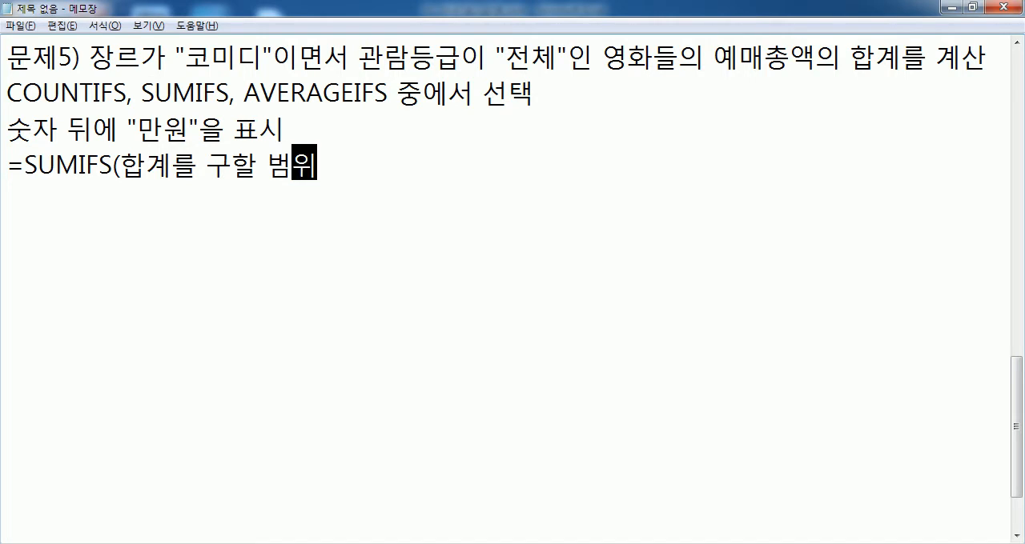
pyautogui.write(', 첫번')
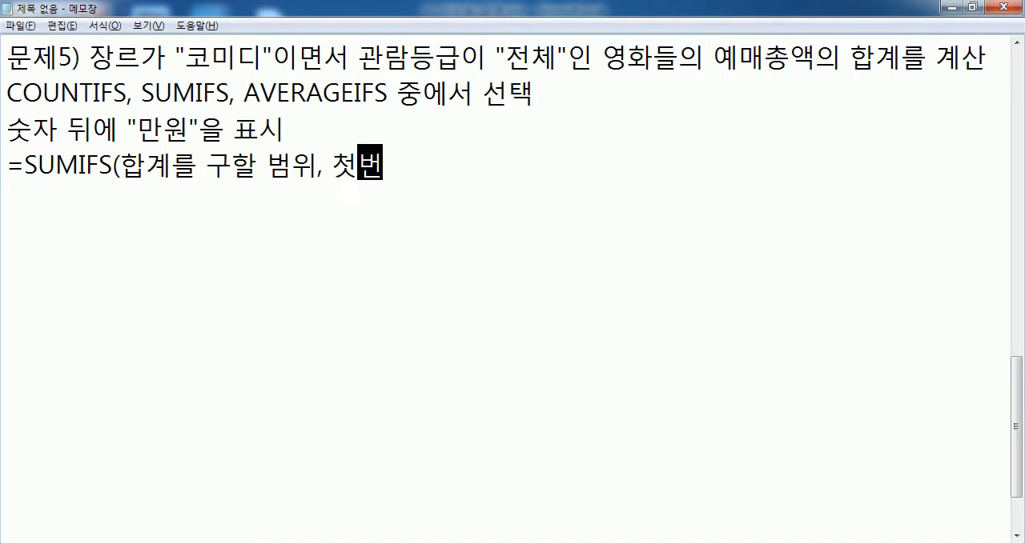
pyautogui.write(' 째 조건')
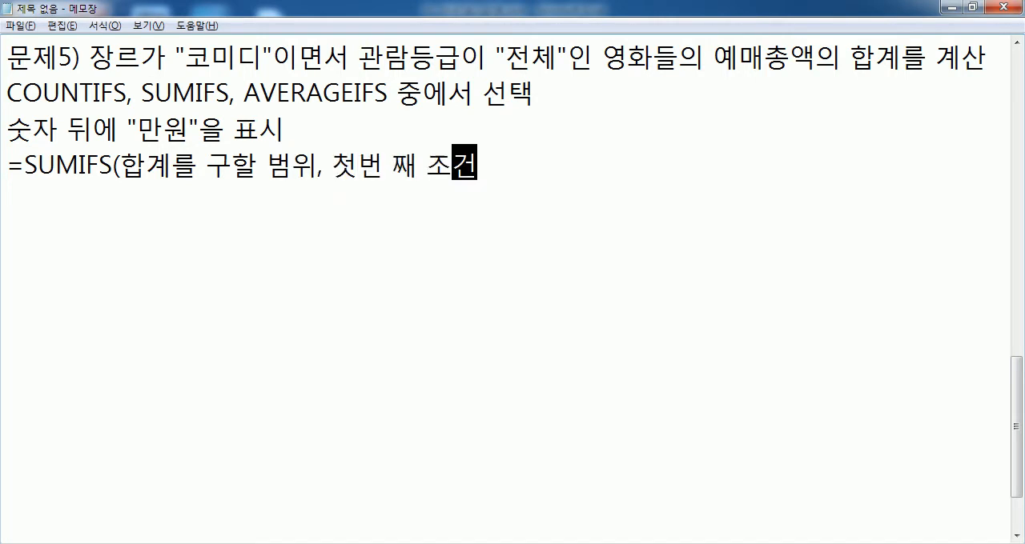
pyautogui.write('이 있는 범위, 첫')
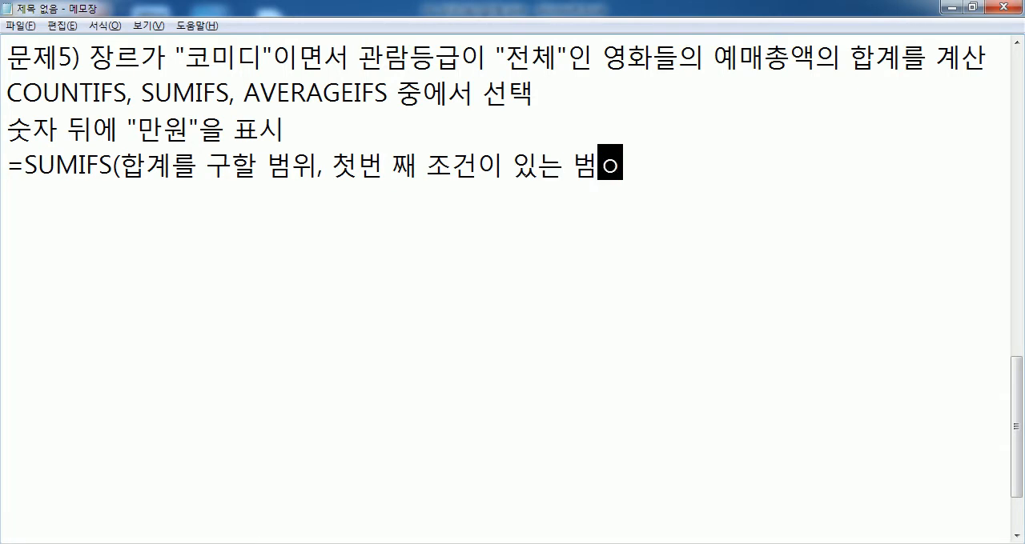
pyautogui.write('번 째 번')
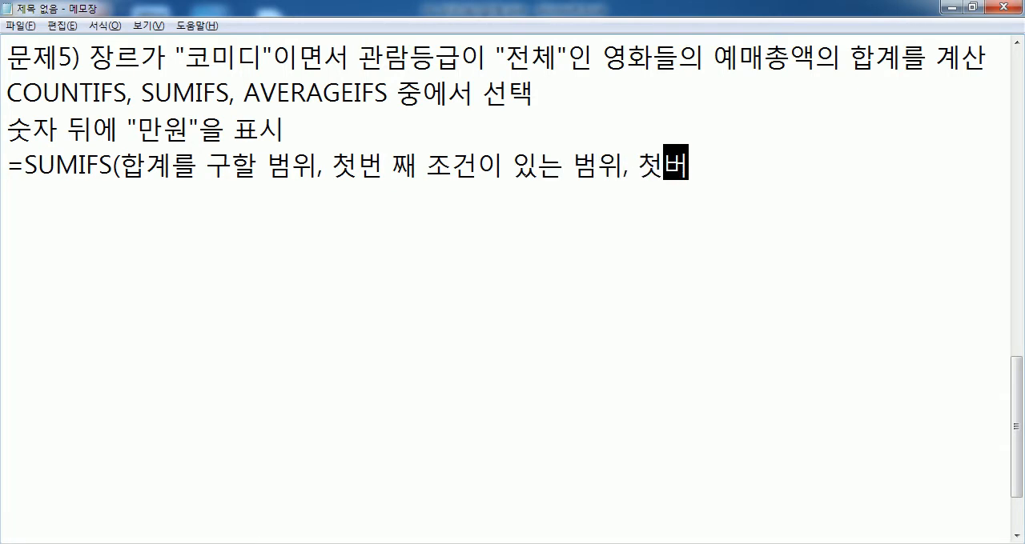
pyautogui.press('BackSpace')
pyautogui.write('조건, 3')
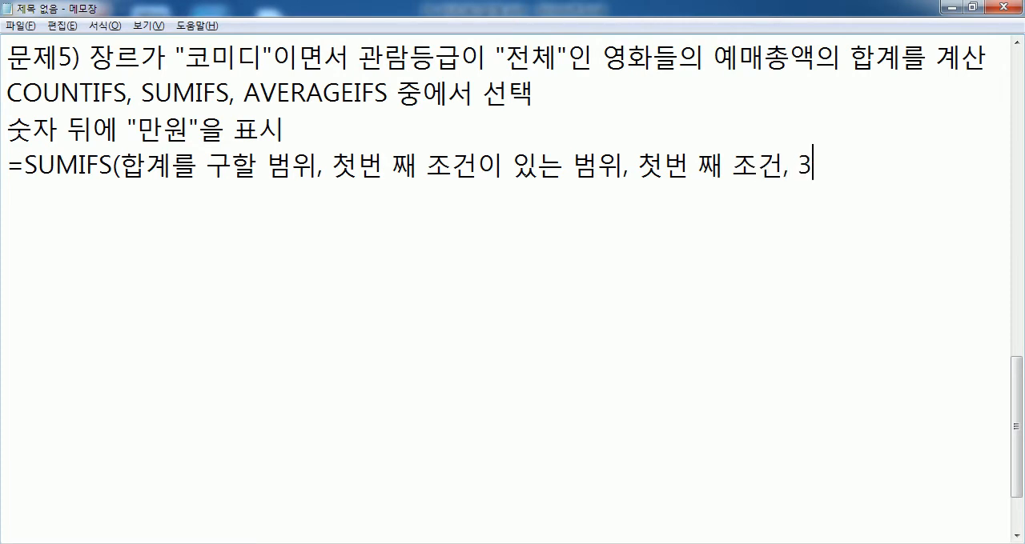
pyautogui.press('BackSpace')
pyautogui.write('두번')
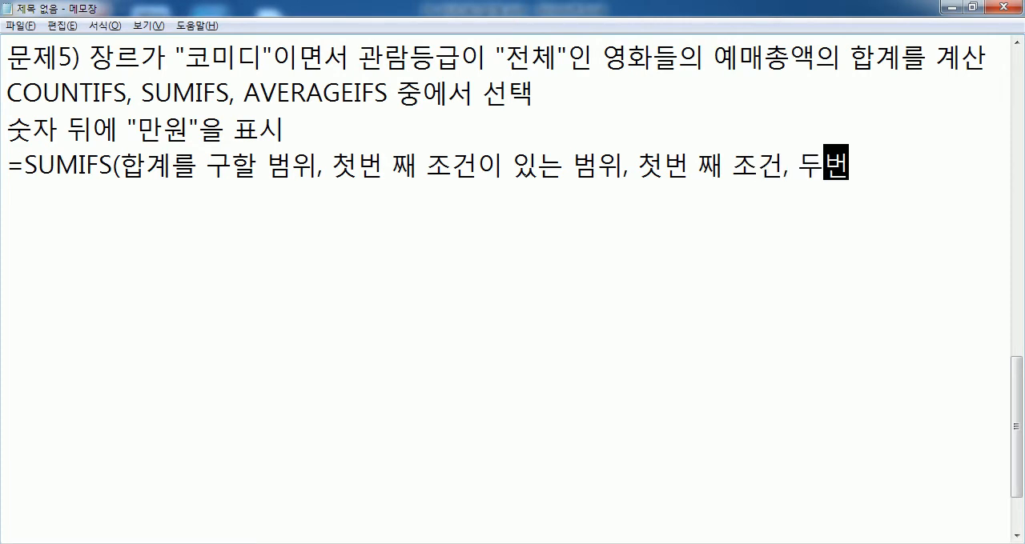
pyautogui.write(' 째 조건이 있')
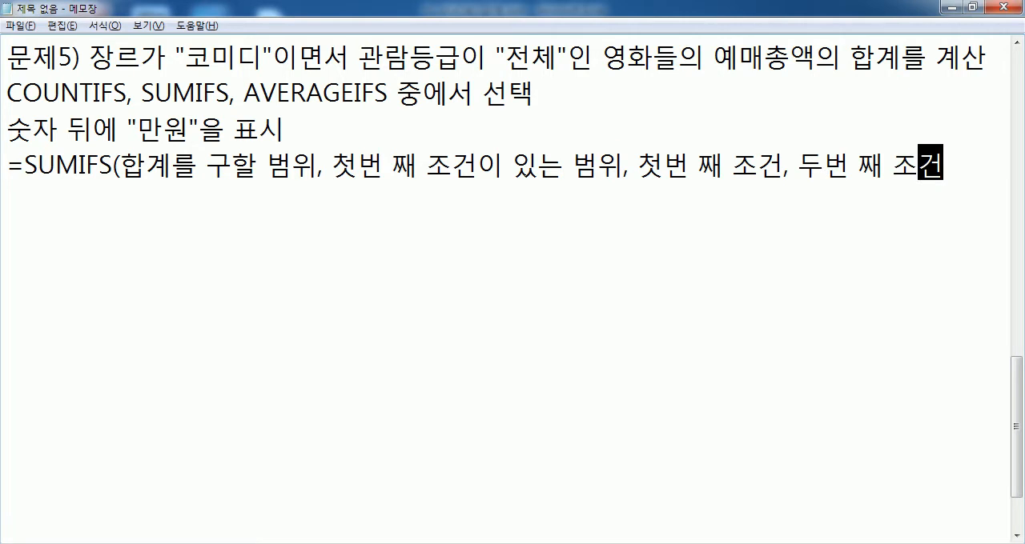
pyautogui.write('는 범위')
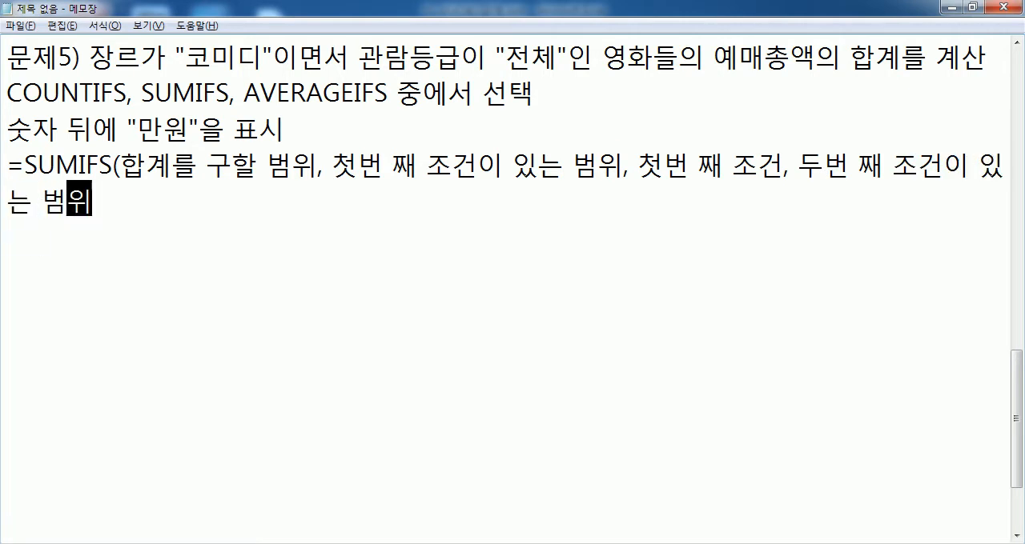
pyautogui.write(', 두번 째 ')
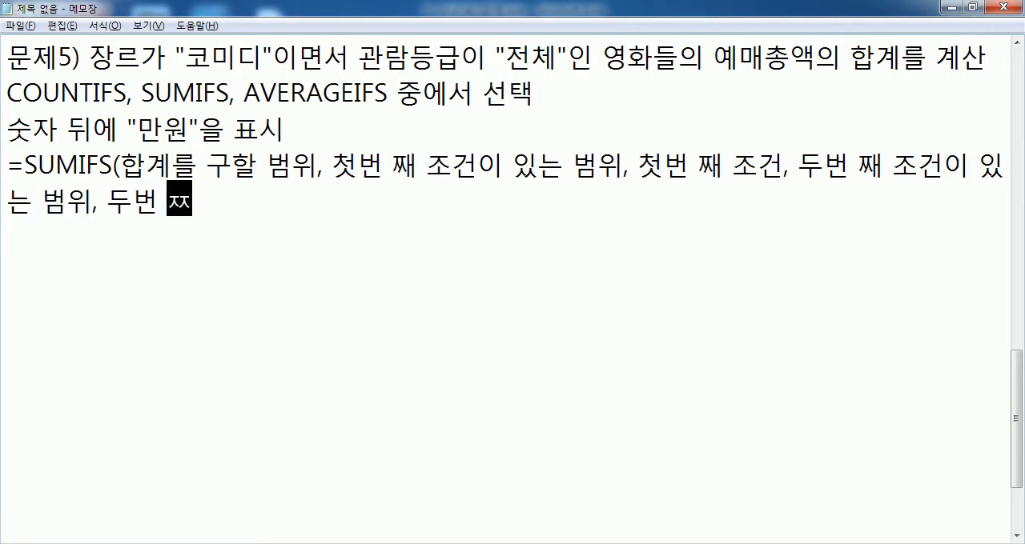
pyautogui.write('조건,')
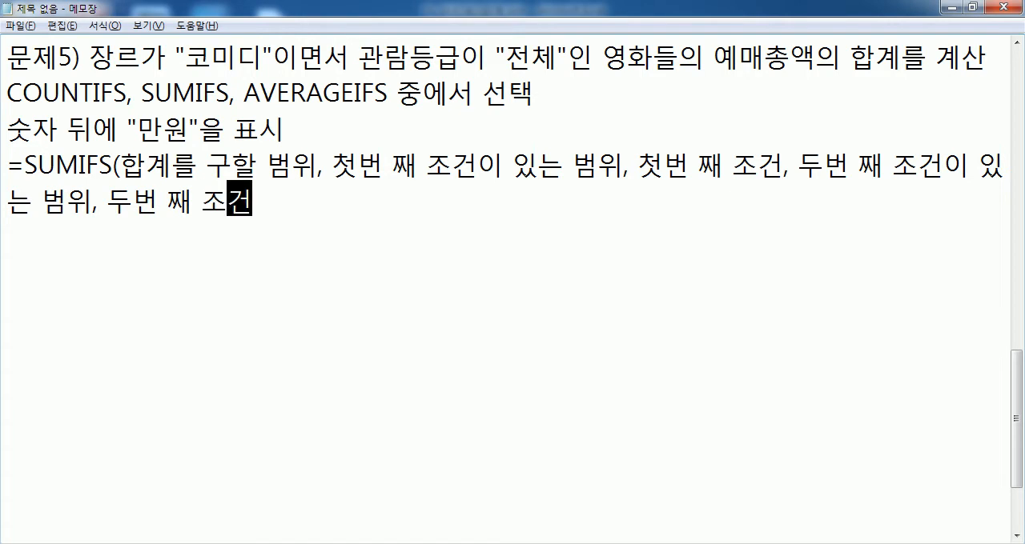
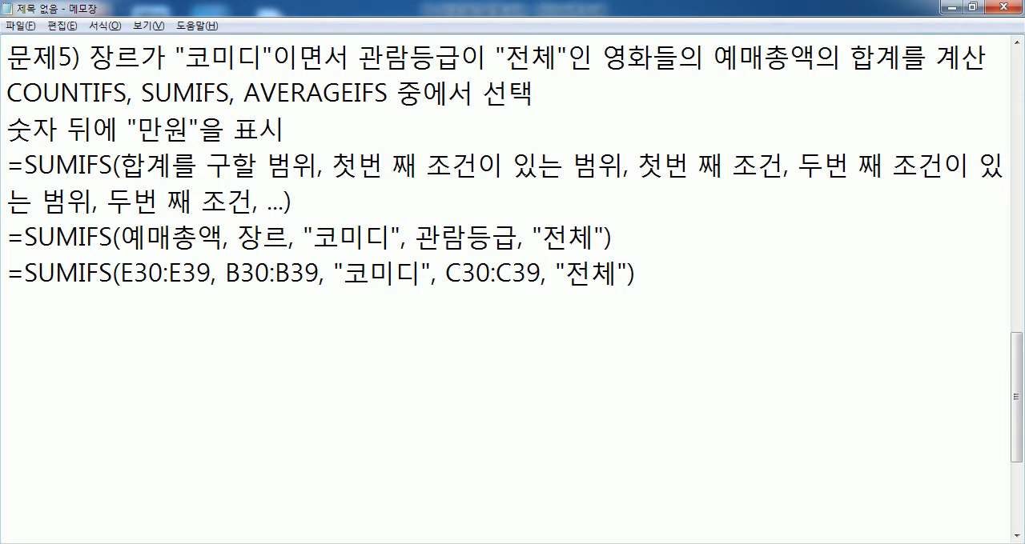
# Step: Add the comparison syntax line =SUMIF(범위, 조건, 합계를 구할 범위) below the SUMIFS formulas, leaving a blank line between
pyautogui.press('End')
pyautogui.press('Return')
pyautogui.press('Return')
pyautogui.write('=녀ㅡ')
pyautogui.press('BackSpace')
pyautogui.press('BackSpace')
pyautogui.press('Hangul')
pyautogui.write('SUMIF(')
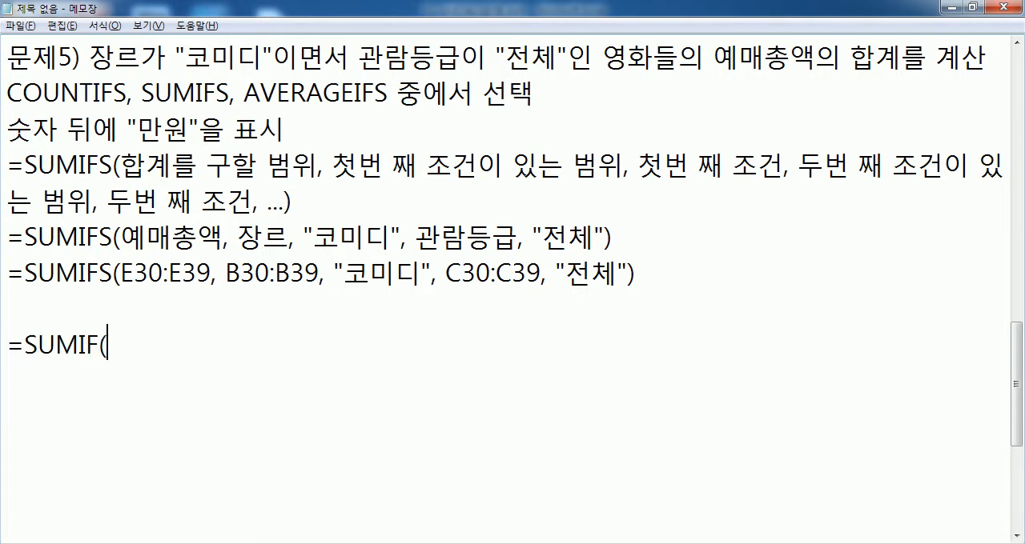
pyautogui.press('Hangul')
pyautogui.write('범위, 족')
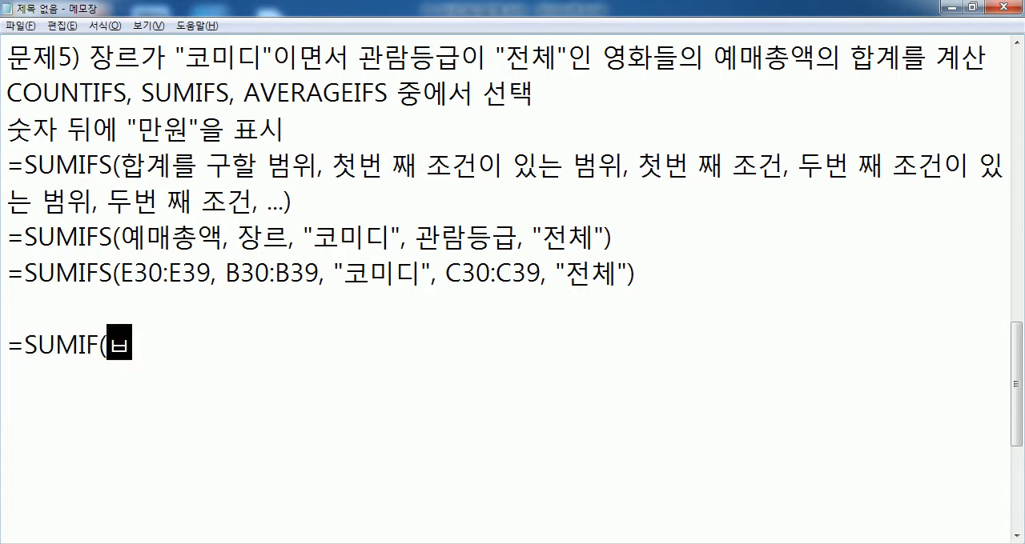
pyautogui.write('건, ')
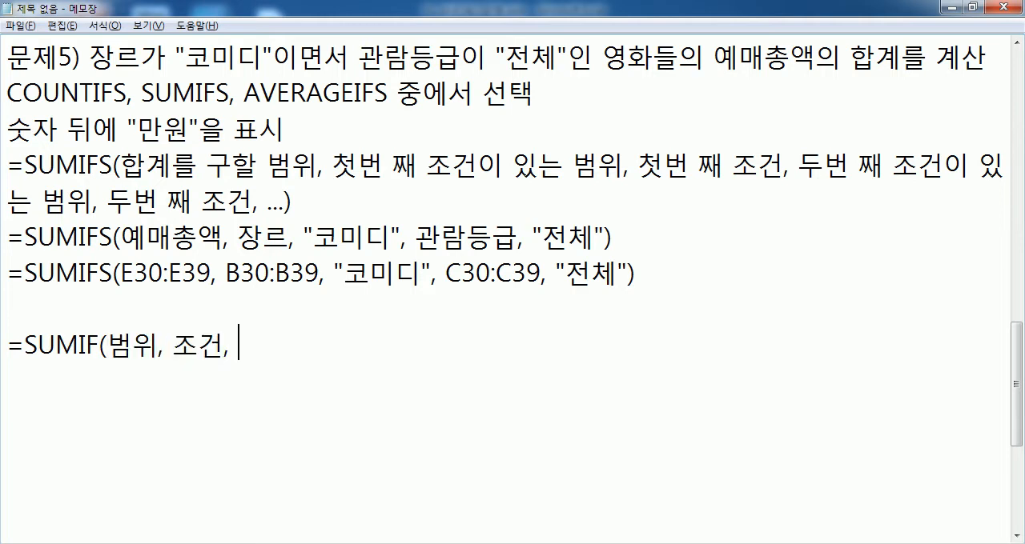
pyautogui.write('합계를 구할 범위')
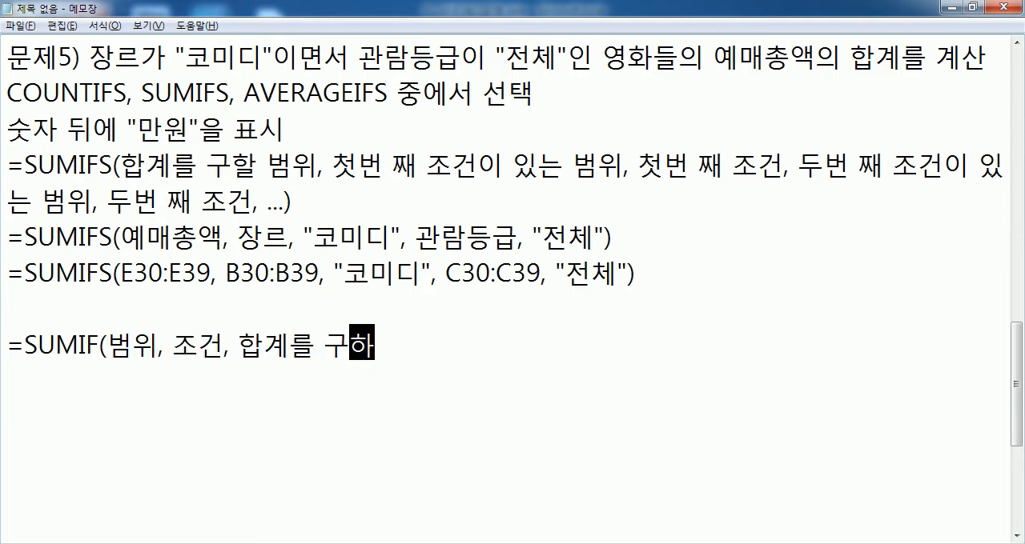
pyautogui.write(')')
pyautogui.press('Return')
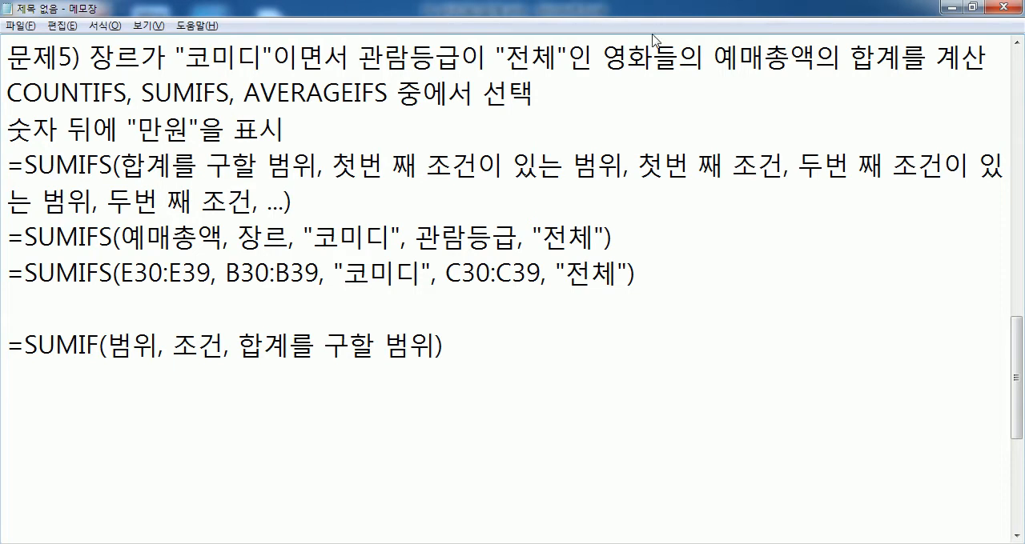
# Step: Match the 예매총액 sum and the 장르 and 관람등급 conditions of 문제5 to the arguments of the written SUMIFS formula
pyautogui.moveTo(714, 56); pyautogui.dragTo(879, 61)
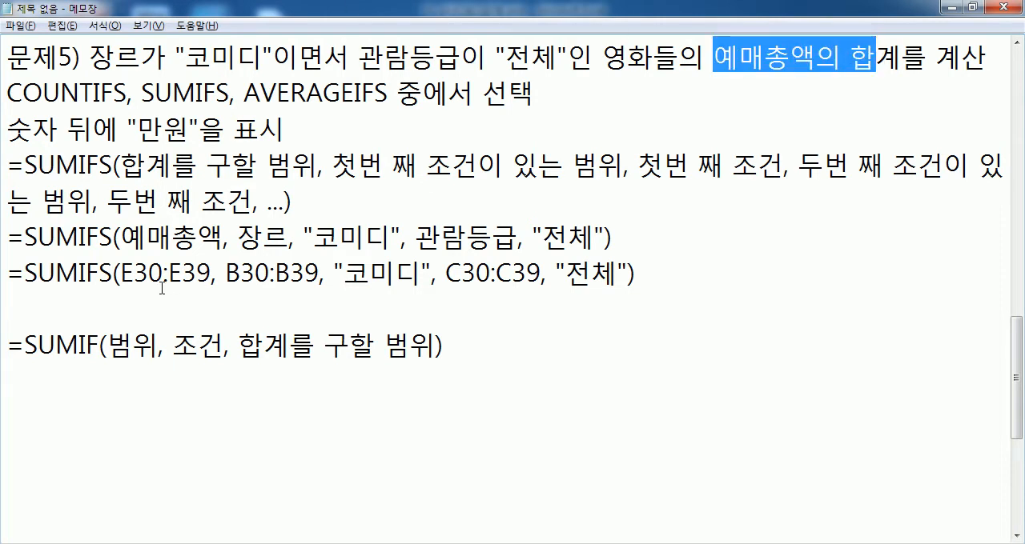
pyautogui.moveTo(121, 237); pyautogui.dragTo(229, 237)
pyautogui.moveTo(78, 237); pyautogui.dragTo(24, 237)
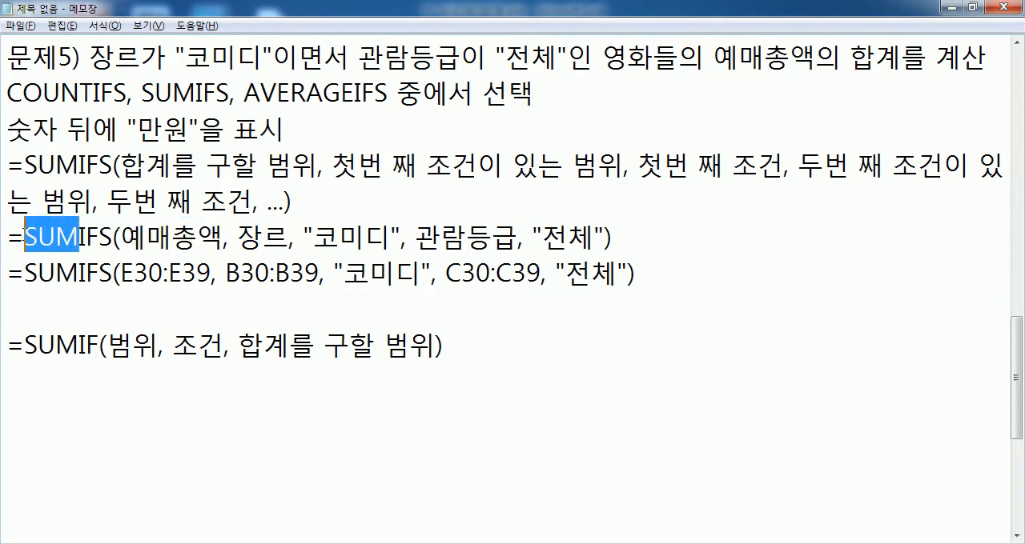
pyautogui.click(223, 235)
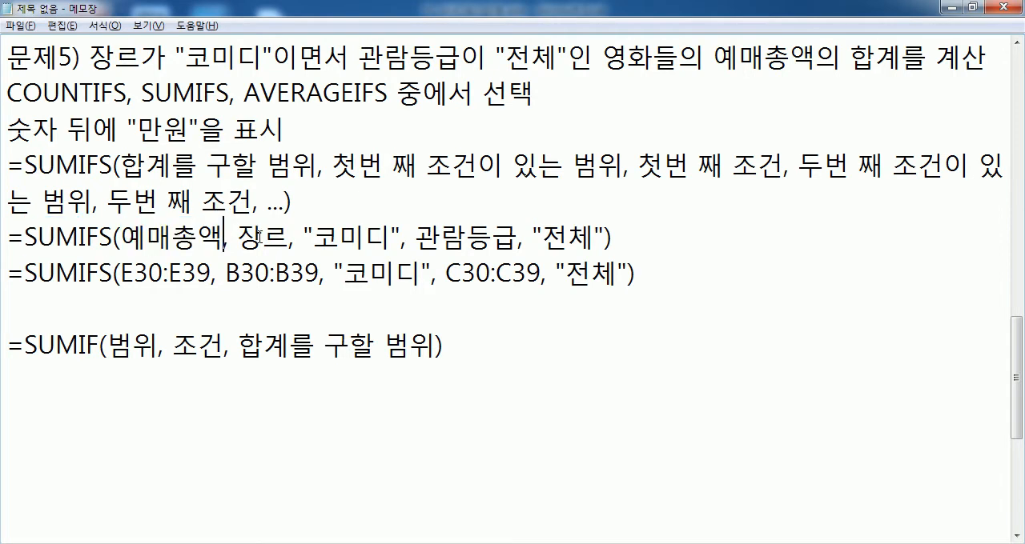
pyautogui.moveTo(89, 56); pyautogui.dragTo(272, 56)
pyautogui.moveTo(238, 237); pyautogui.dragTo(594, 236)
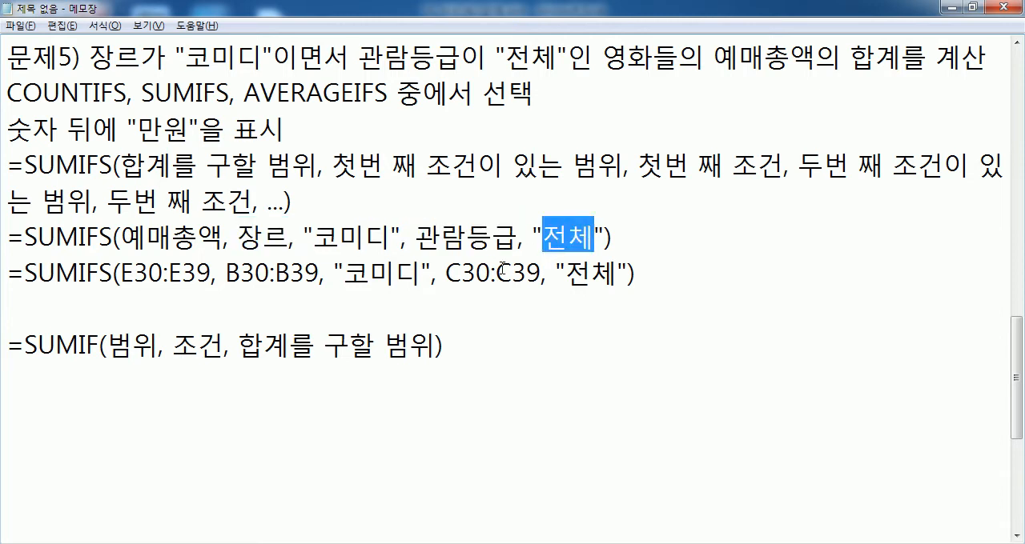
pyautogui.click(263, 400)
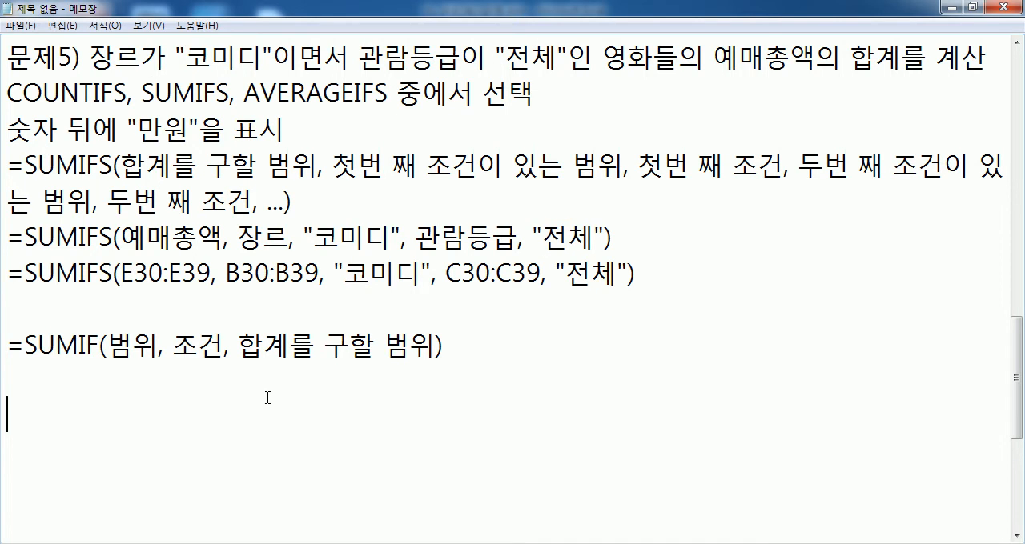
# Step: Switch to Excel and start a SUMIFS formula in F39 with E30:E39 as the sum range
pyautogui.hotkey('alt', 'Tab')
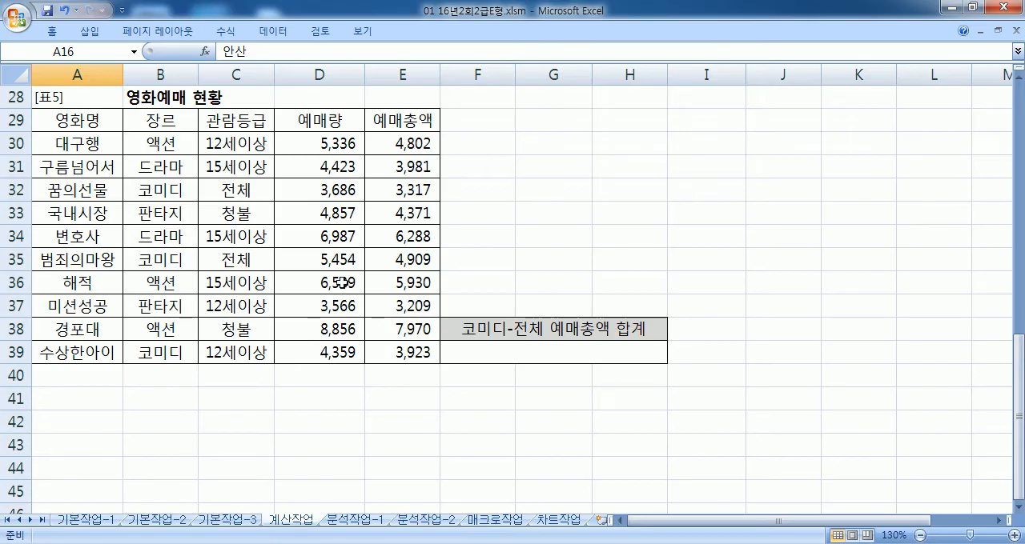
pyautogui.click(488, 354)
pyautogui.write('=sumifs(')
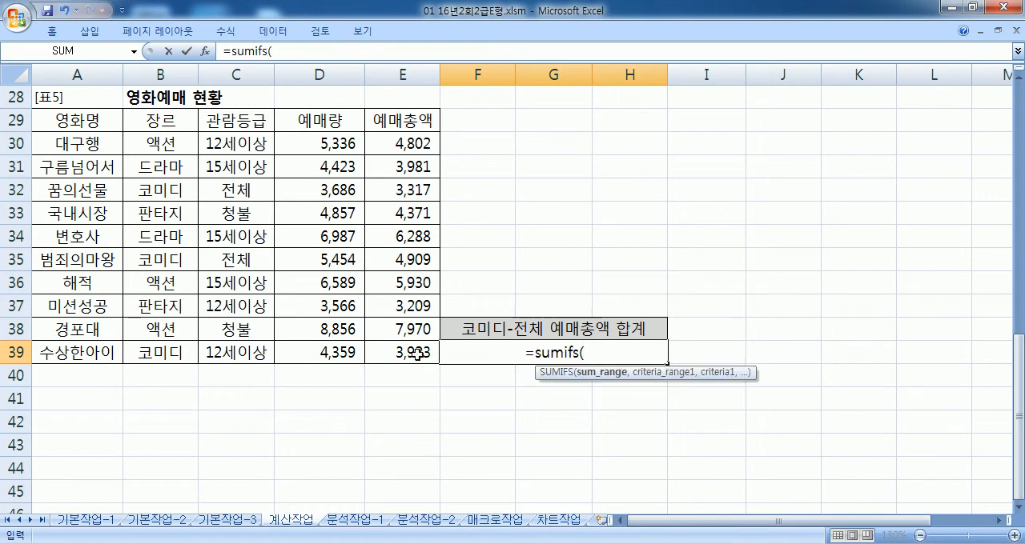
pyautogui.click(402, 144)
pyautogui.moveTo(402, 144); pyautogui.dragTo(398, 343)
pyautogui.write('M')
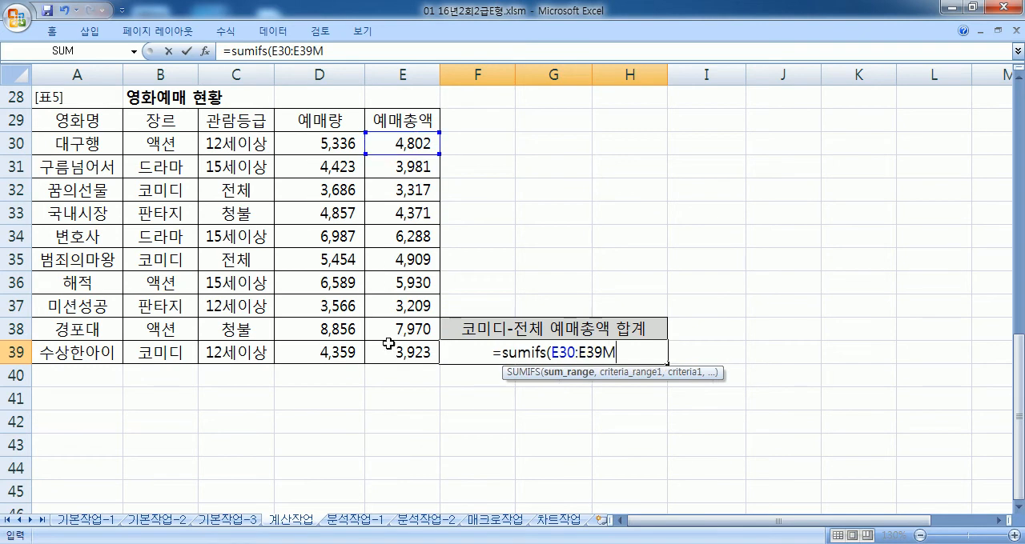
pyautogui.press('Return')
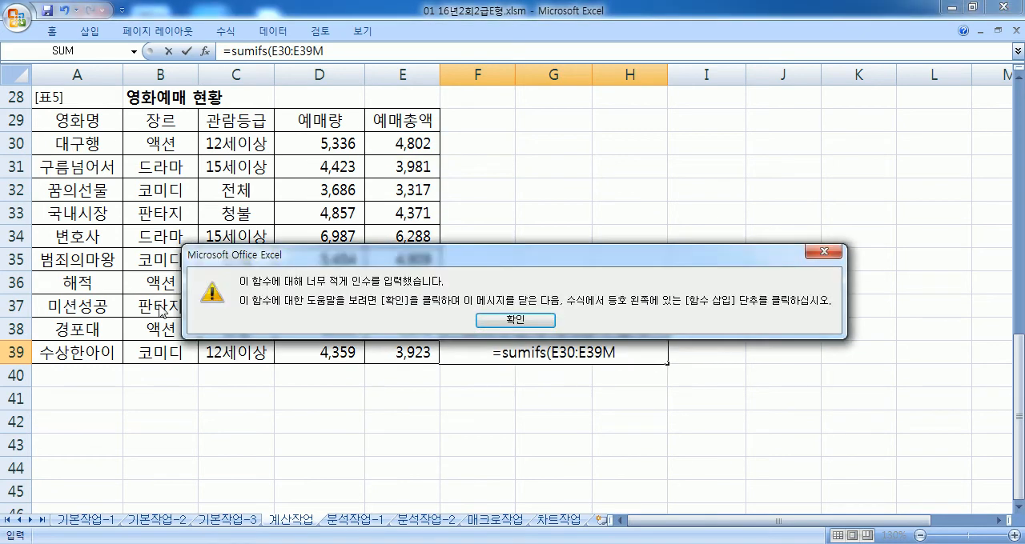
pyautogui.click(504, 320)
pyautogui.moveTo(602, 353); pyautogui.dragTo(614, 354)
pyautogui.write(',')
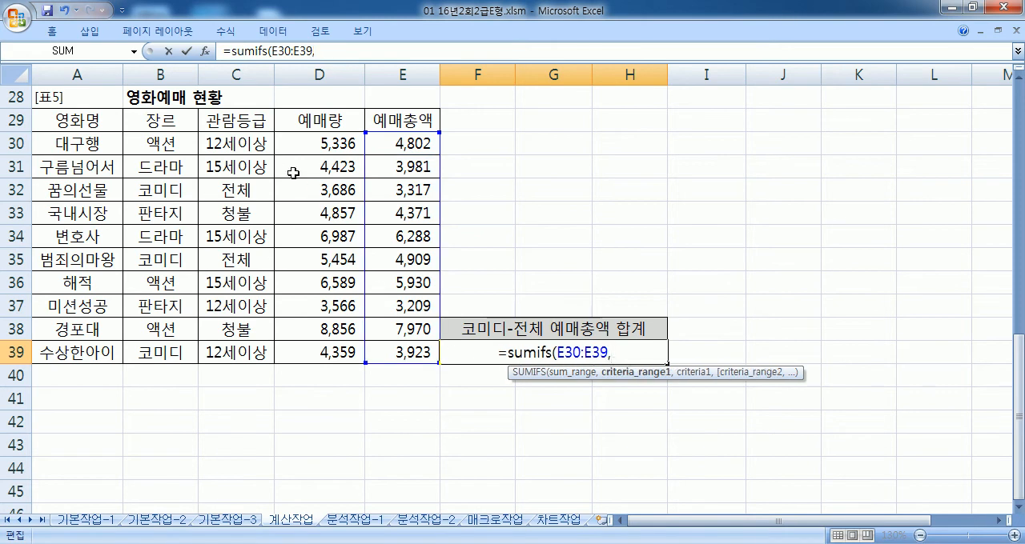
# Step: Complete the F39 formula with criteria range B30:B39 for "코미디" and C30:C39 for "전체", and enter it
pyautogui.moveTo(137, 144); pyautogui.dragTo(153, 352)
pyautogui.write(',"')
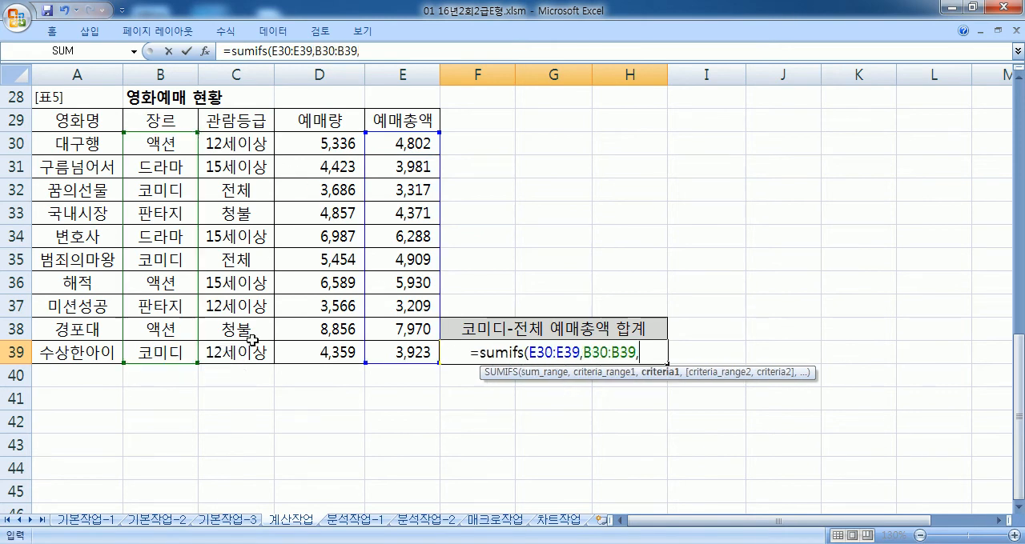
pyautogui.write('코미디",')
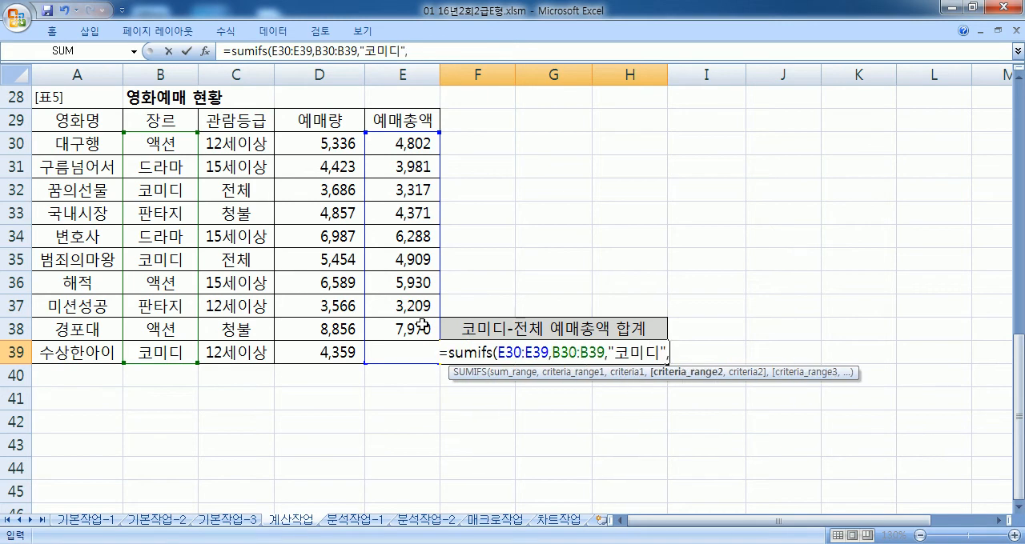
pyautogui.moveTo(236, 150); pyautogui.dragTo(236, 351)
pyautogui.write(',"저')
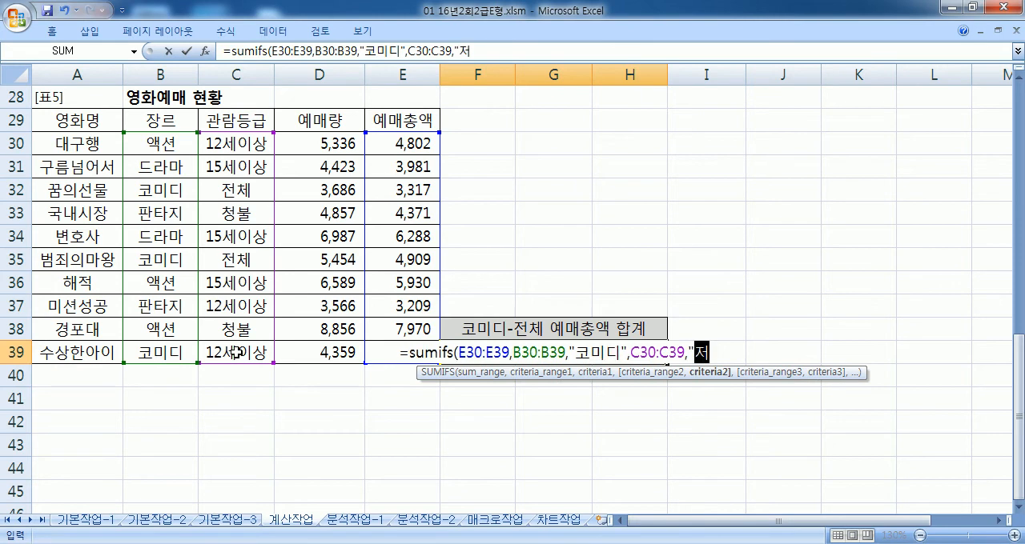
pyautogui.write('체")')
pyautogui.press('Return')
pyautogui.press('Up')
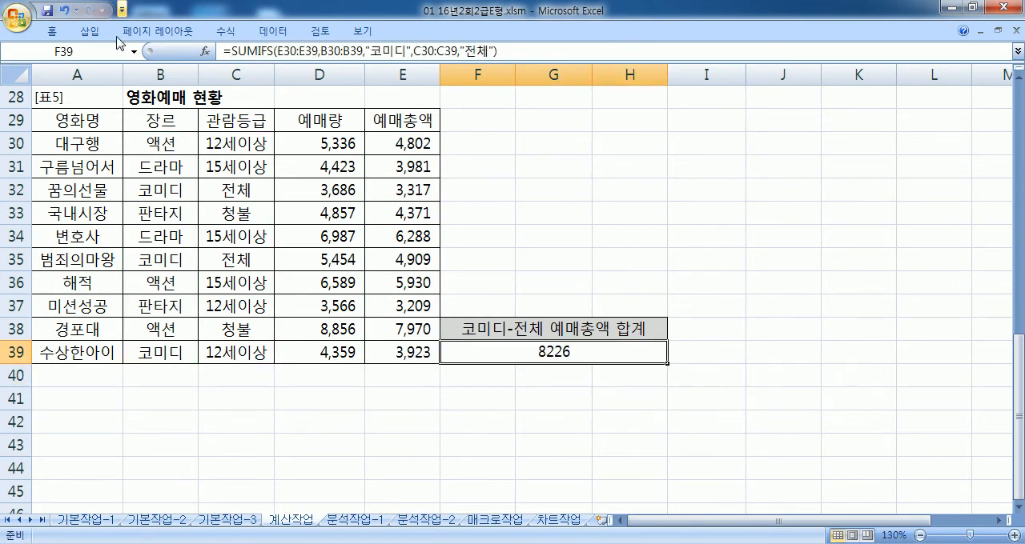
# Step: Check the F39 result against the sum of 예매총액 for the two 코미디/전체 films in rows 32 and 35
pyautogui.click(150, 192)
pyautogui.moveTo(150, 192); pyautogui.dragTo(372, 193)
pyautogui.moveTo(126, 260); pyautogui.dragTo(400, 260)
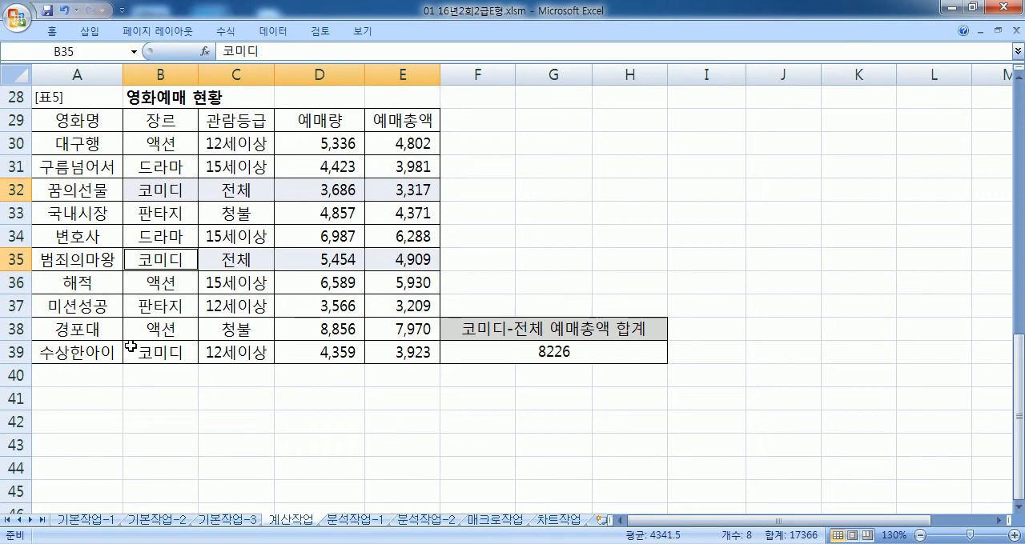
pyautogui.click(14, 192)
pyautogui.keyDown('ctrl'); pyautogui.click(14, 259); pyautogui.keyUp('ctrl')
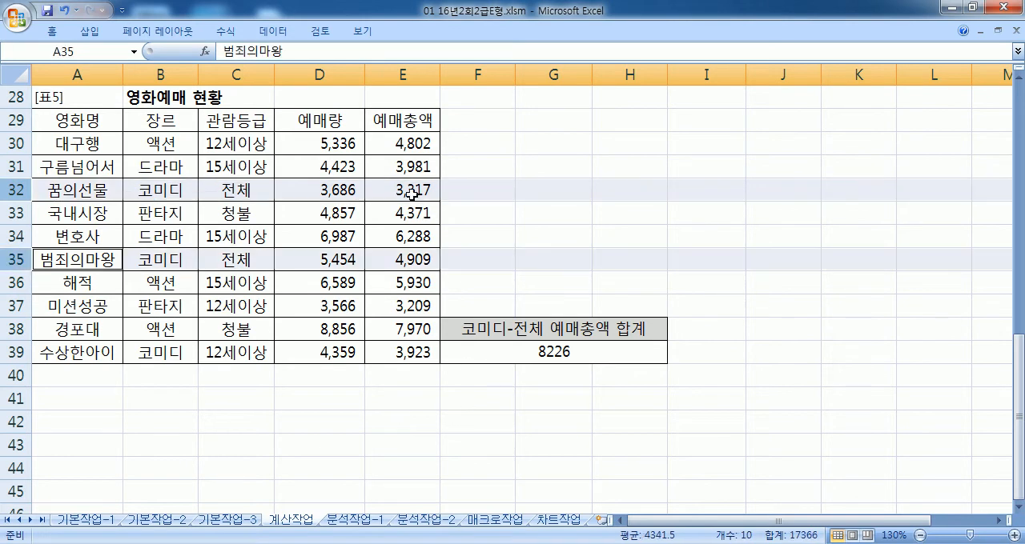
pyautogui.click(411, 196)
pyautogui.keyDown('ctrl'); pyautogui.click(411, 259); pyautogui.keyUp('ctrl')
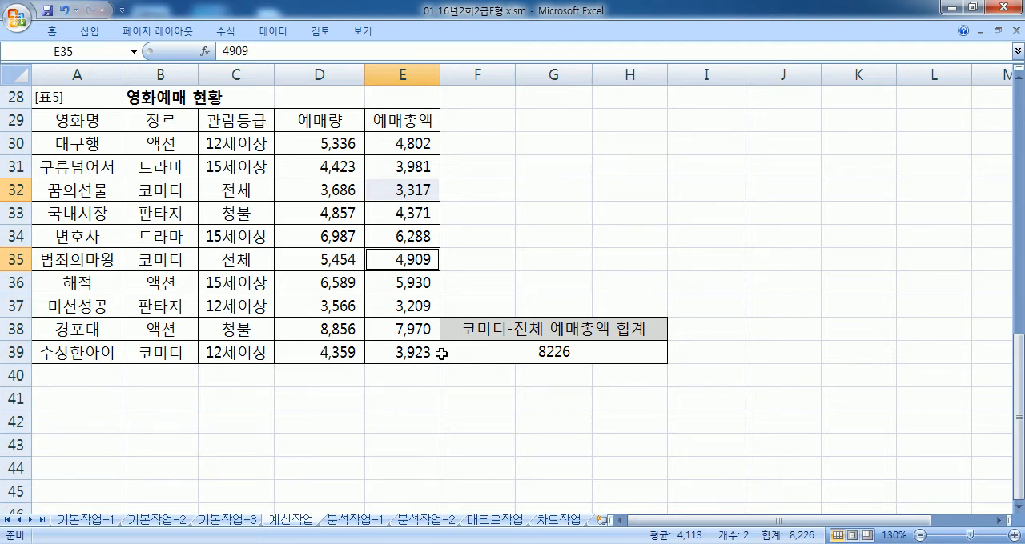
# Step: Switch to Notepad and append &"만원" to the SUMIFS formula that uses cell ranges
pyautogui.hotkey('alt', 'Tab')
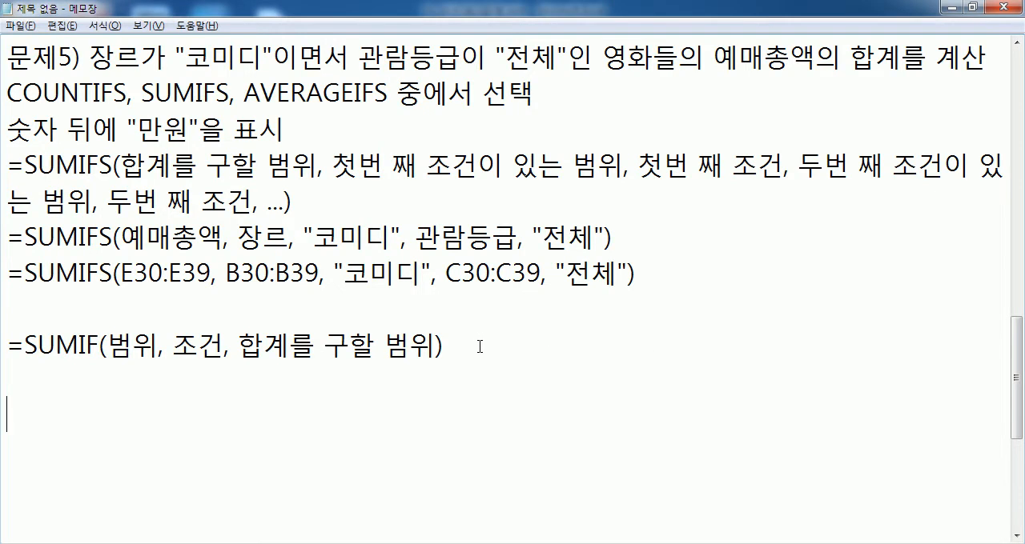
pyautogui.click(731, 276)
pyautogui.write('&"AKSD')
pyautogui.press('BackSpace')
pyautogui.press('BackSpace')
pyautogui.press('BackSpace')
pyautogui.press('BackSpace')
pyautogui.write('만원"')
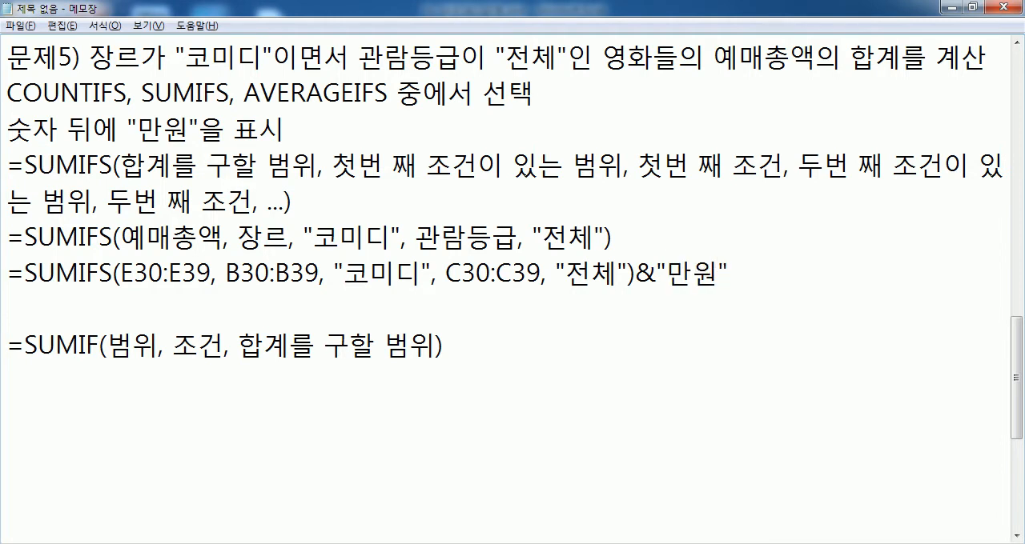
# Step: Switch back to Excel and append &"만원" to the SUMIFS formula in F39
pyautogui.hotkey('alt', 'Tab')
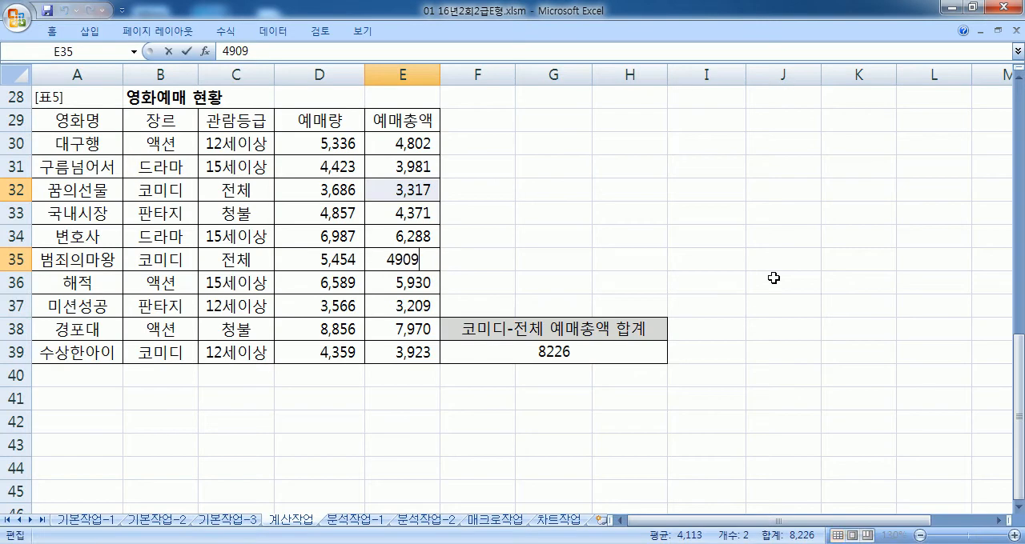
pyautogui.press('Return')
pyautogui.press('Return')
pyautogui.press('Return')
pyautogui.press('Return')
pyautogui.hotkey('ctrl', 'v')
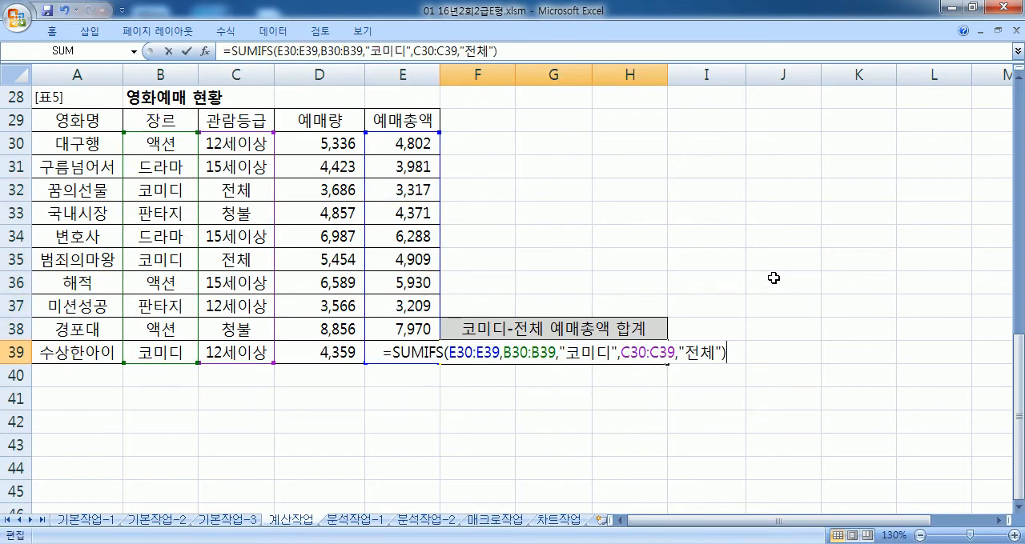
pyautogui.write('&"만원"')
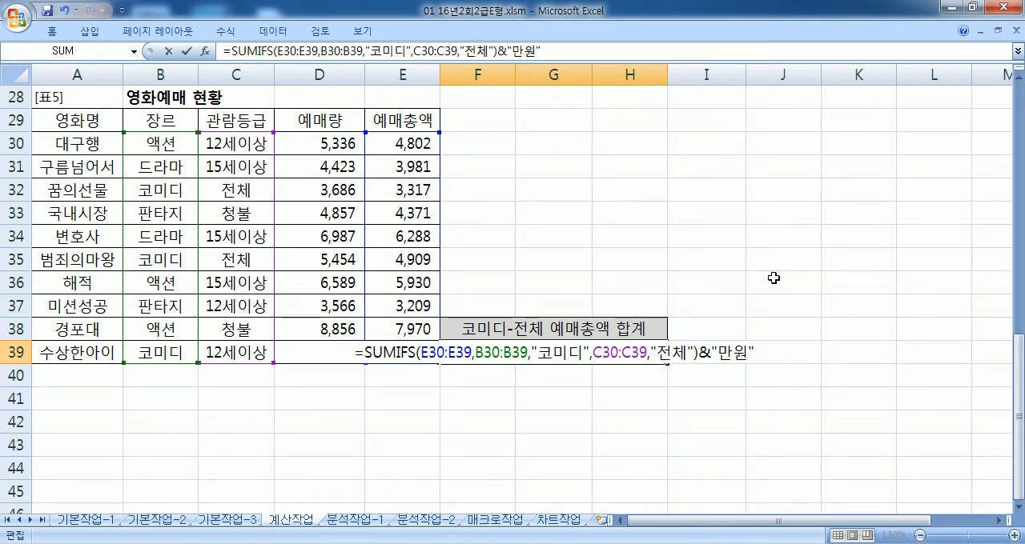
pyautogui.press('Return')
pyautogui.press('Up')
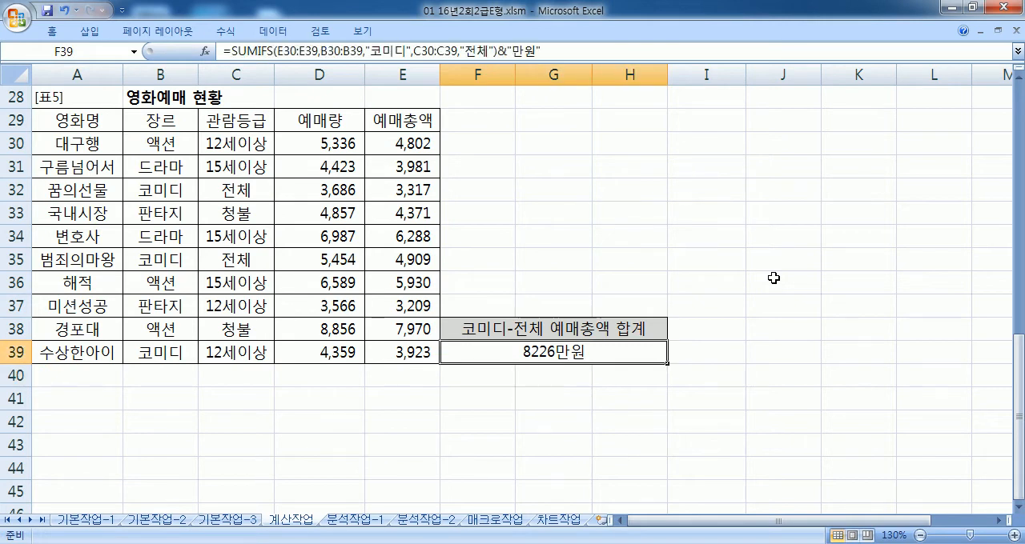
# Step: Switch to Notepad, add ", & 연산자" to the end of the function choice line and highlight the addition
pyautogui.hotkey('alt', 'Tab')
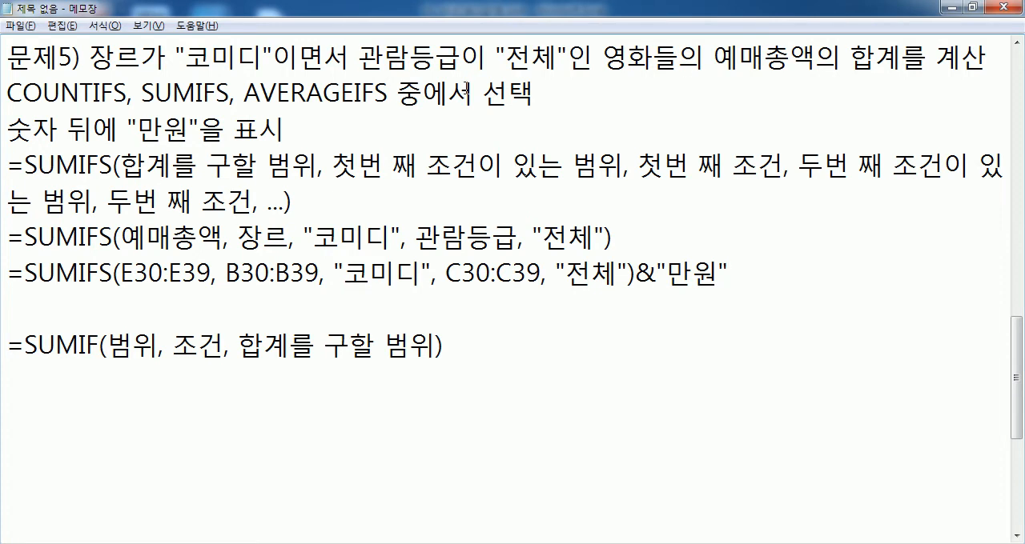
pyautogui.click(606, 95)
pyautogui.write(', & 연사')
pyautogui.write('ㄴ자')
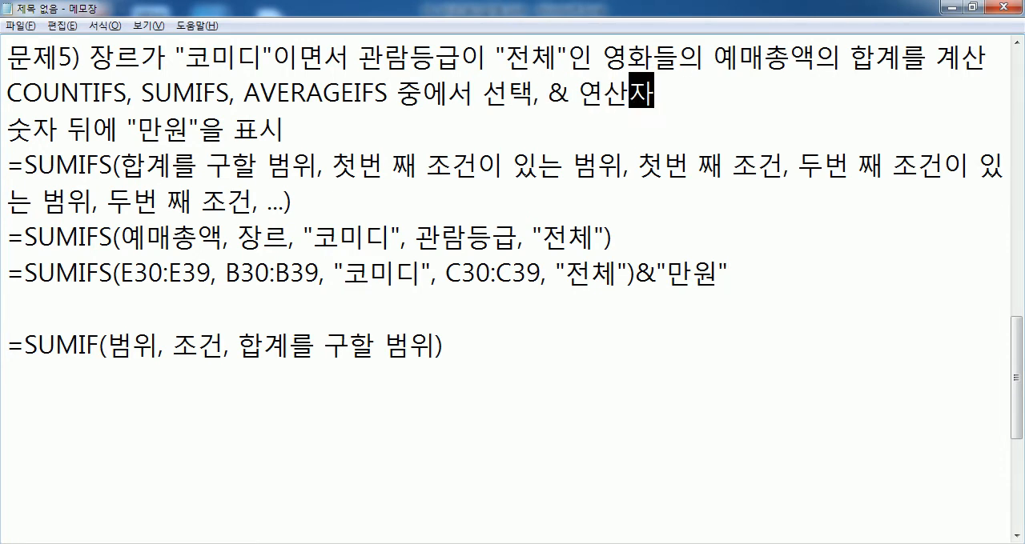
pyautogui.doubleClick(558, 95)
pyautogui.moveTo(609, 94); pyautogui.dragTo(652, 94)
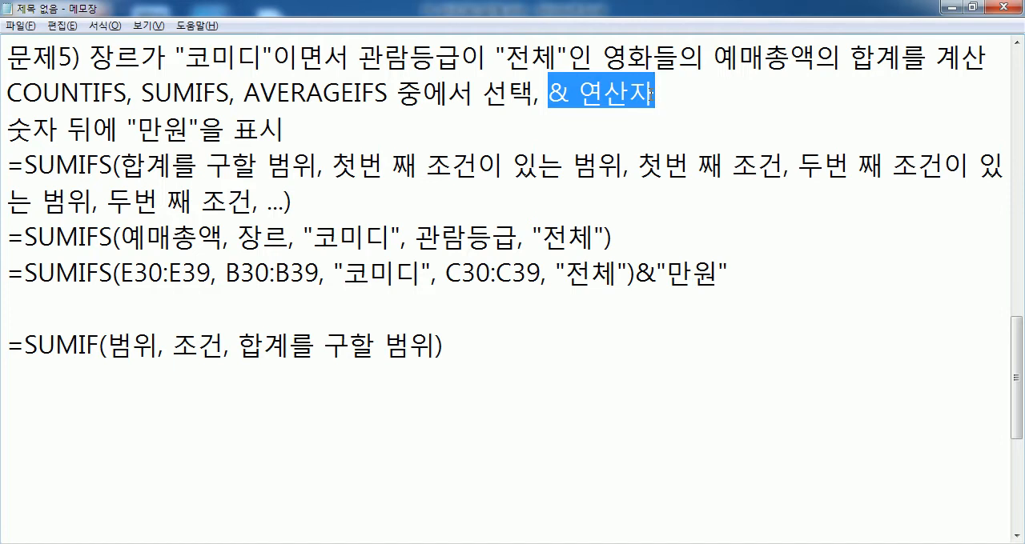
# Step: Write the & operator example =1&2 : "12" on the empty line below the SUMIF syntax
pyautogui.click(153, 429)
pyautogui.write('=')
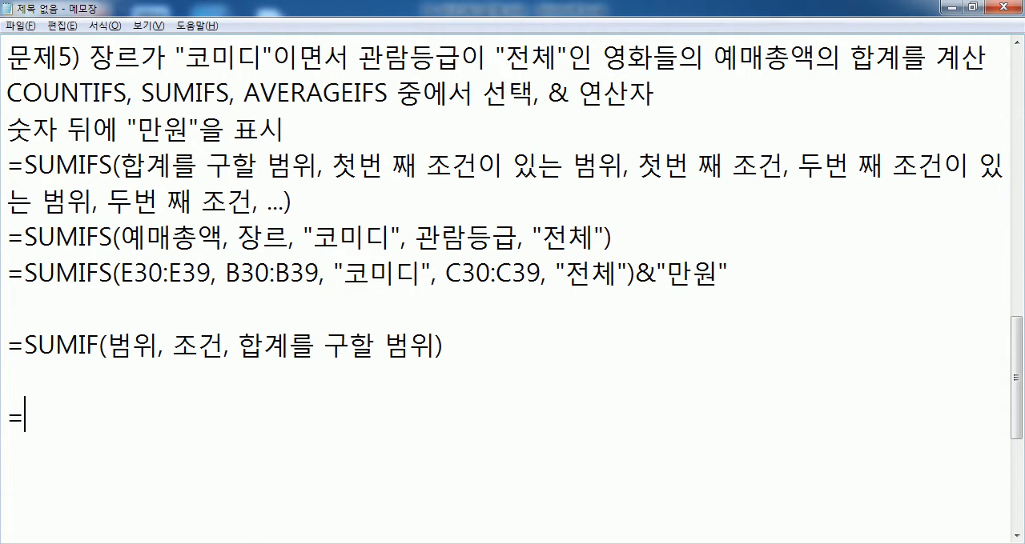
pyautogui.write('1&2 : "12"')
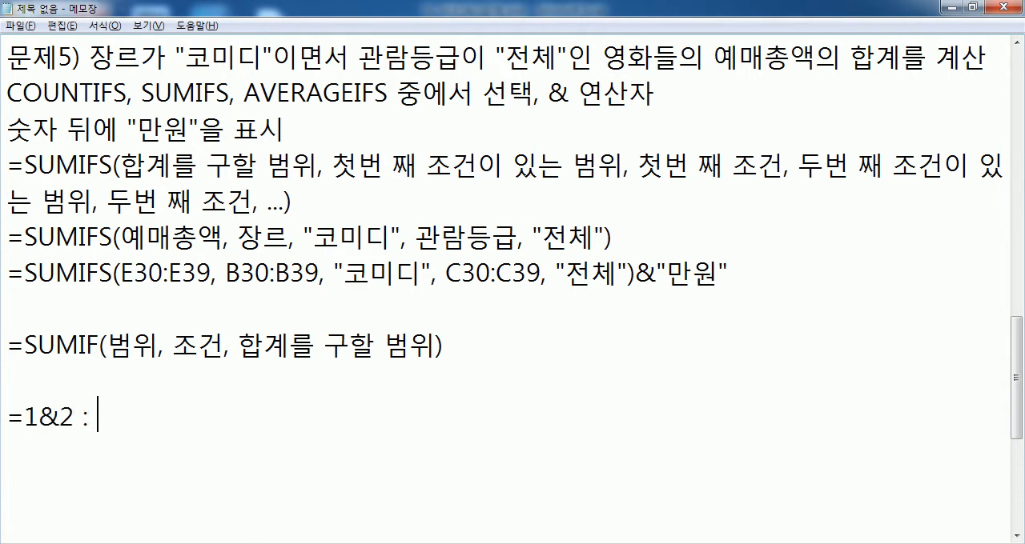
pyautogui.press('BackSpace')
pyautogui.press('BackSpace')
pyautogui.write('2"')
# Step: Switch to Excel and review the SUMIFS formula in F39 on the 계산작업 sheet
pyautogui.hotkey('alt', 'Tab')
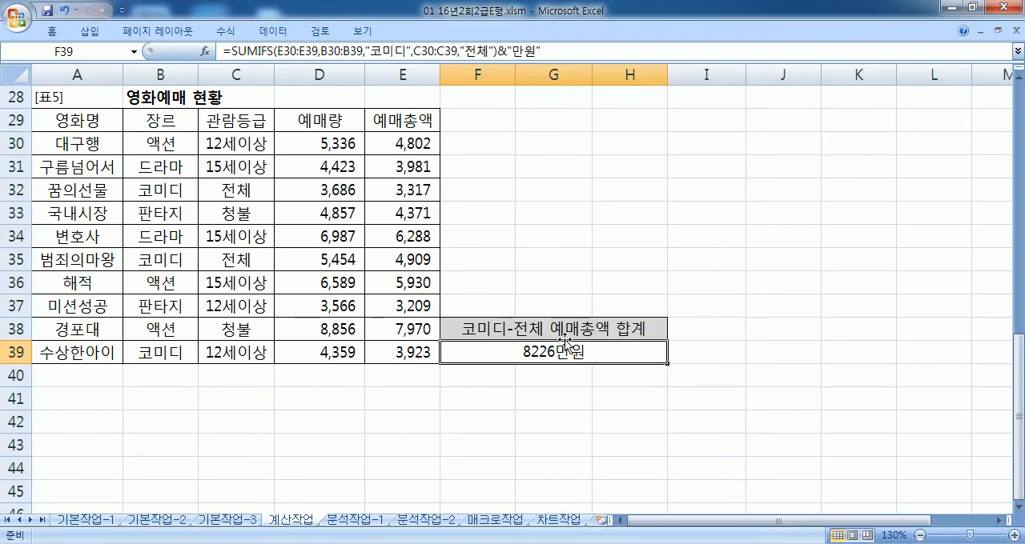
pyautogui.doubleClick(531, 352)
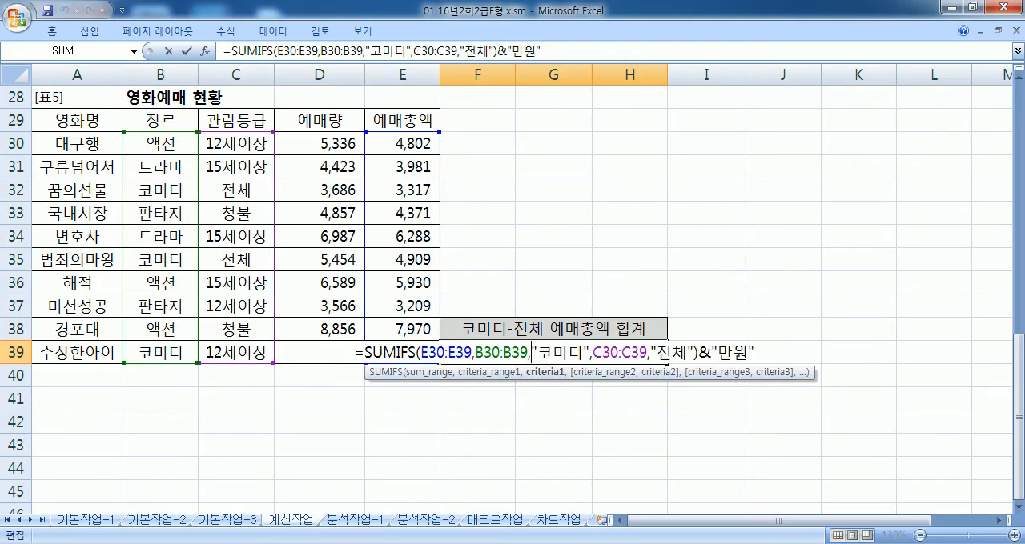
pyautogui.press('Escape')
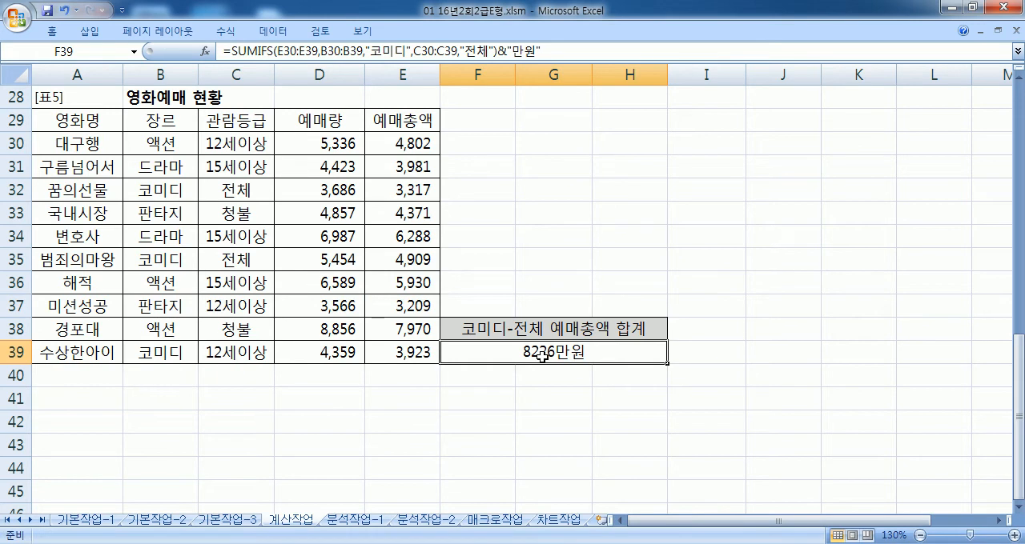
pyautogui.scroll(-4, 542, 355)
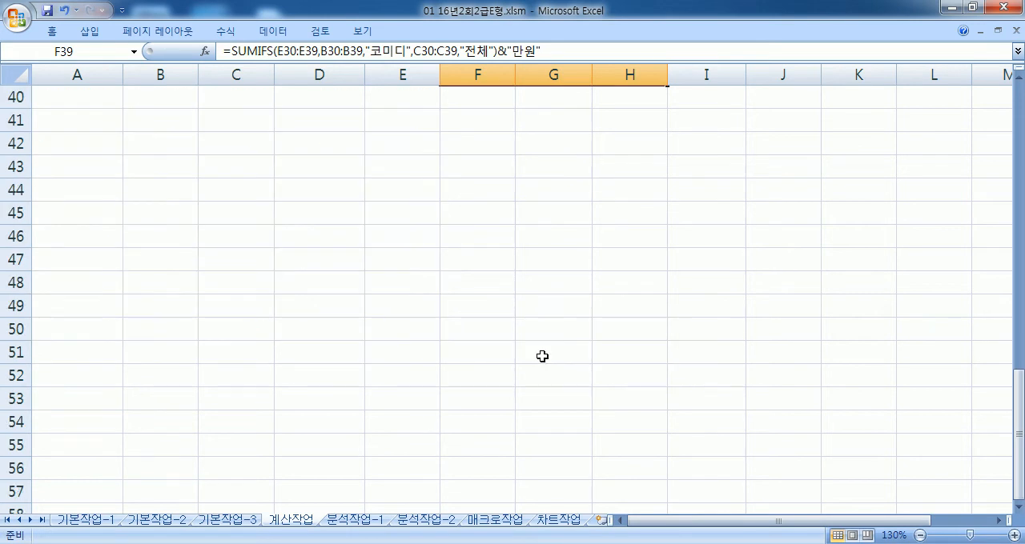
pyautogui.scroll(1, 542, 355)
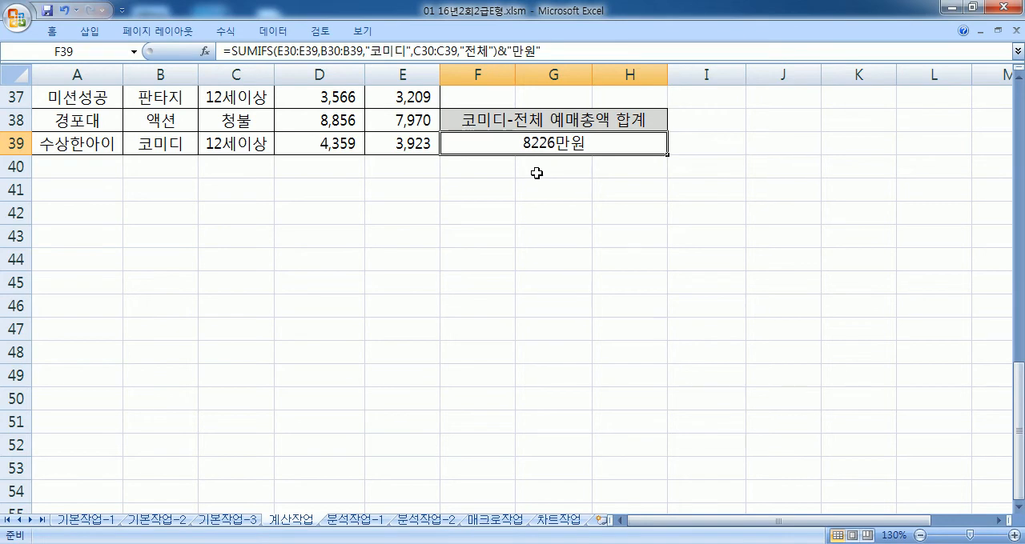
# Step: Apply the comma style to F39 and keep the ribbon permanently expanded
pyautogui.click(51, 32)
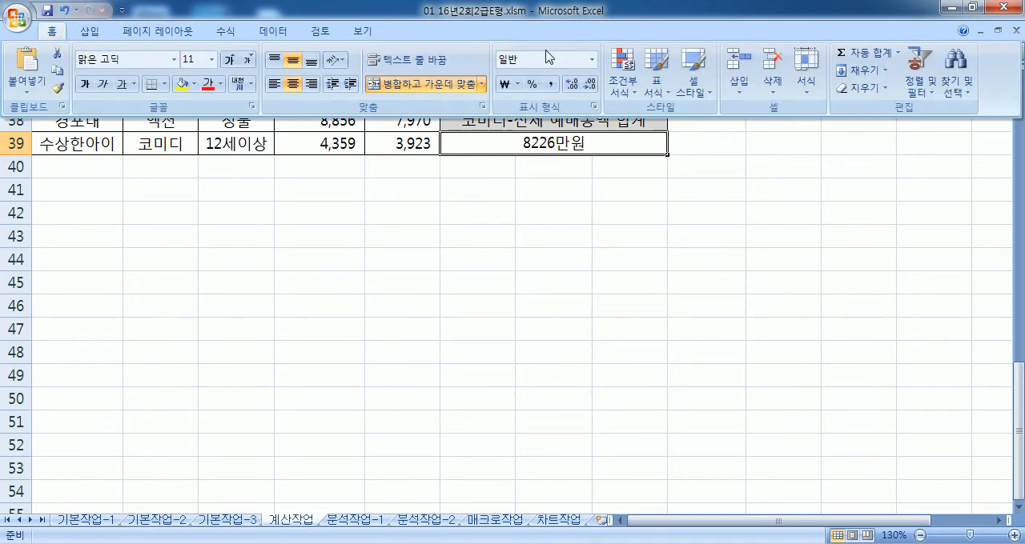
pyautogui.click(547, 86)
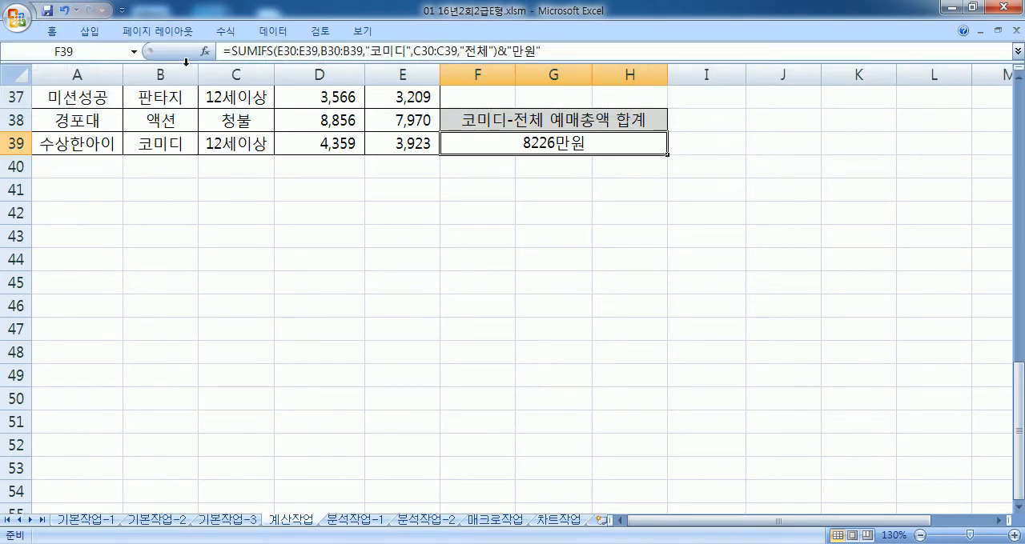
pyautogui.doubleClick(53, 32)
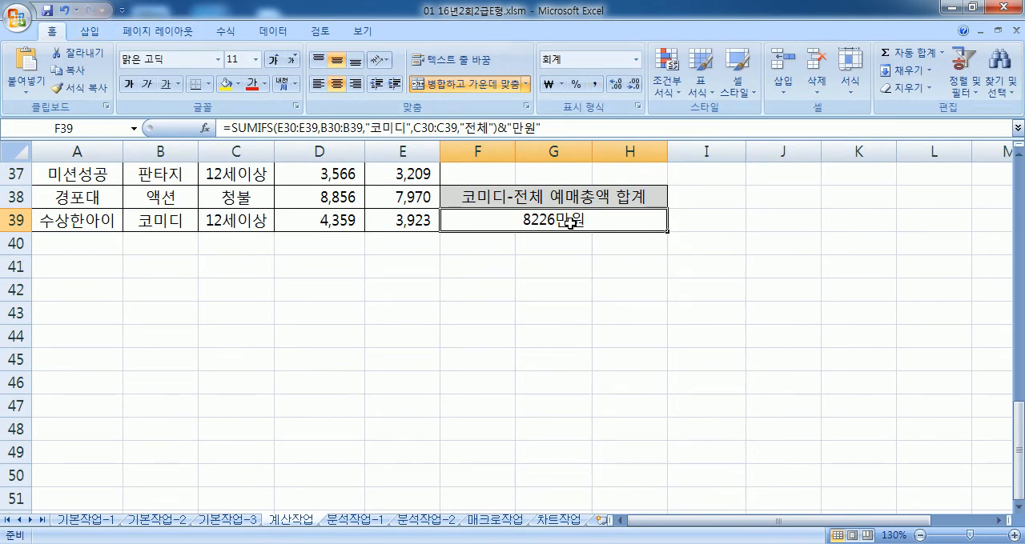
# Step: Try removing &"만원" from the SUMIFS formula in F39, undo the removal and recheck the formula
pyautogui.press('F2')
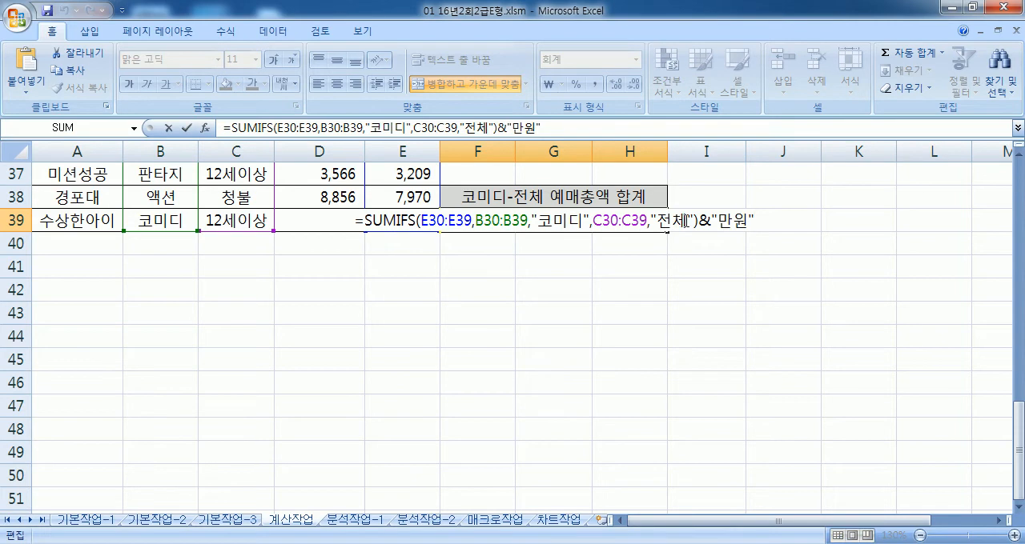
pyautogui.press('Escape')
pyautogui.press('F2')
pyautogui.moveTo(697, 222); pyautogui.dragTo(767, 229)
pyautogui.press('Delete')
pyautogui.press('Return')
pyautogui.click(606, 232)
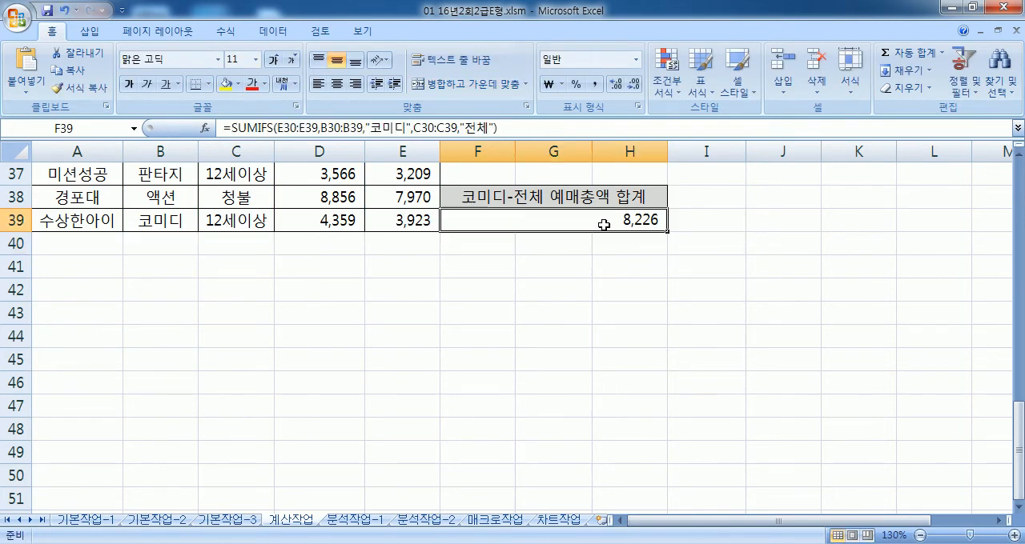
pyautogui.hotkey('ctrl', 'z')
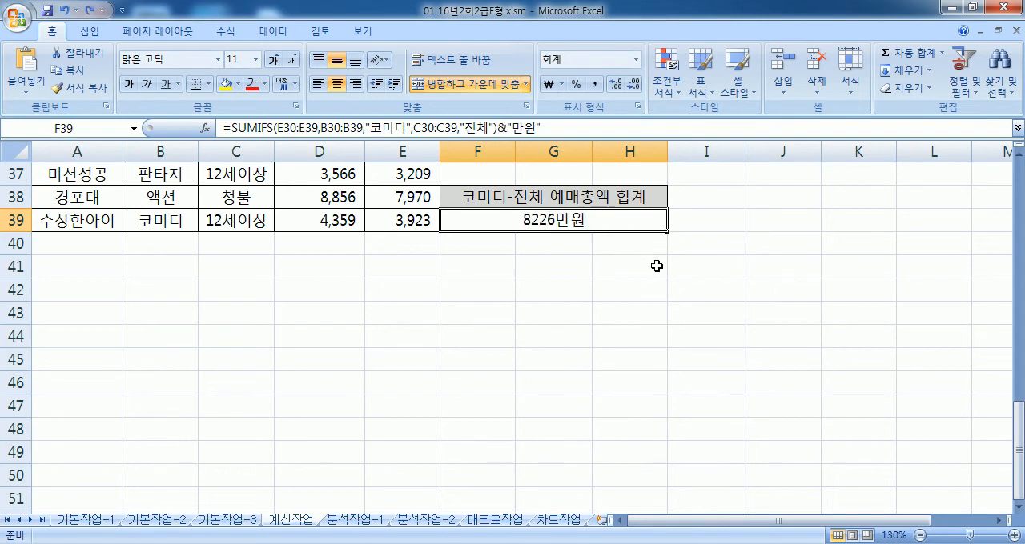
pyautogui.press('F2')
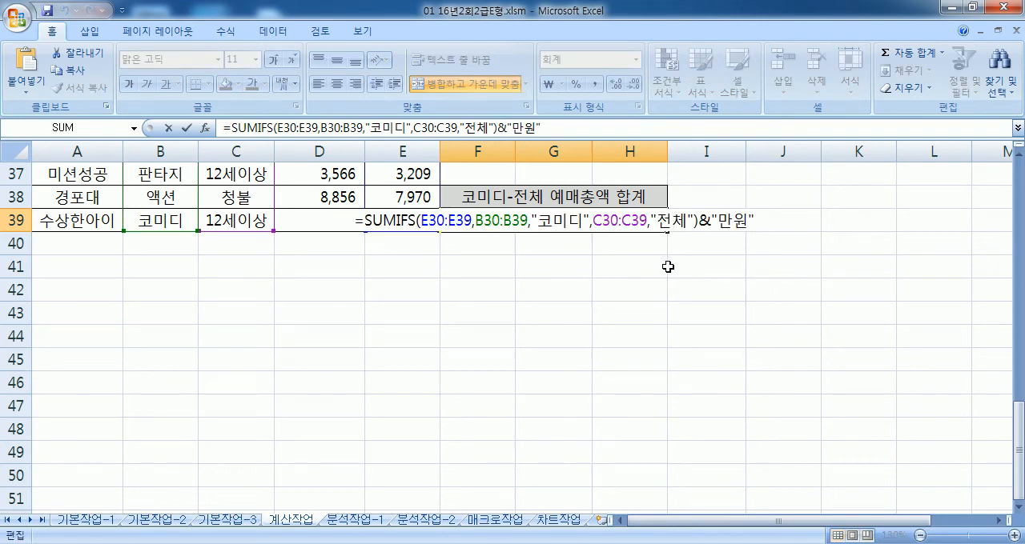
pyautogui.press('Escape')
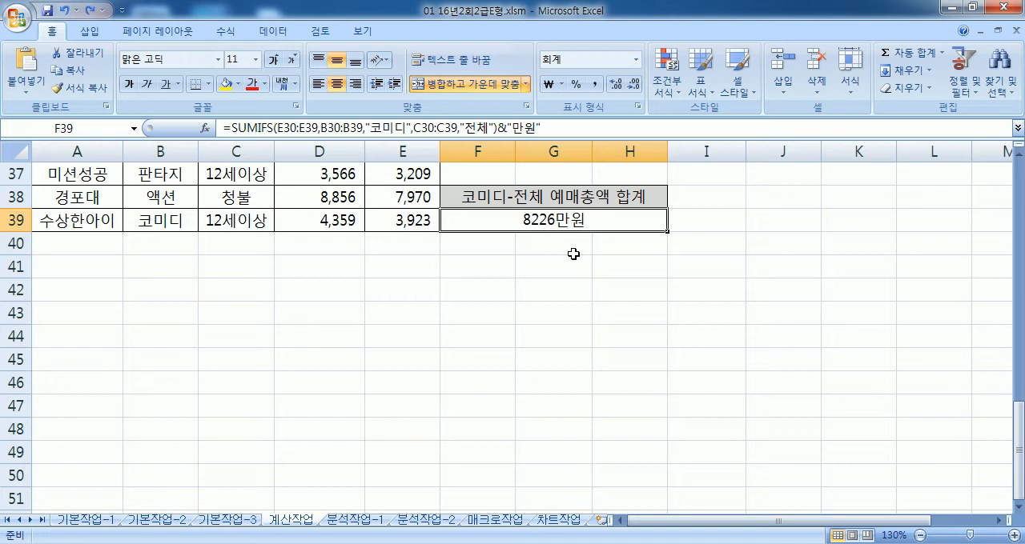
# Step: Delete &"만원" from the end of the SUMIFS formula in F39
pyautogui.press('F2')
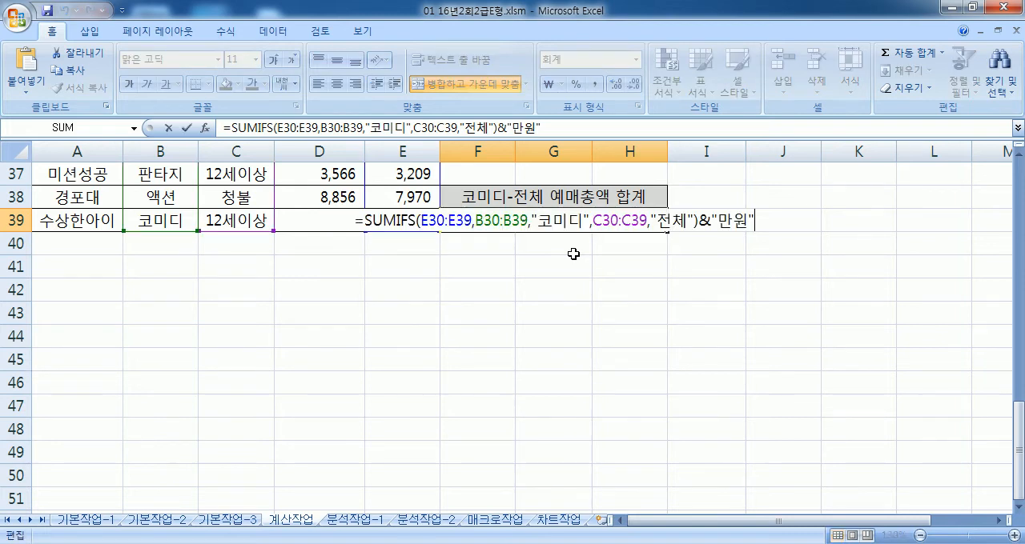
pyautogui.press('Left')
pyautogui.press('Left')
pyautogui.press('Left')
pyautogui.press('Left')
pyautogui.press('BackSpace')
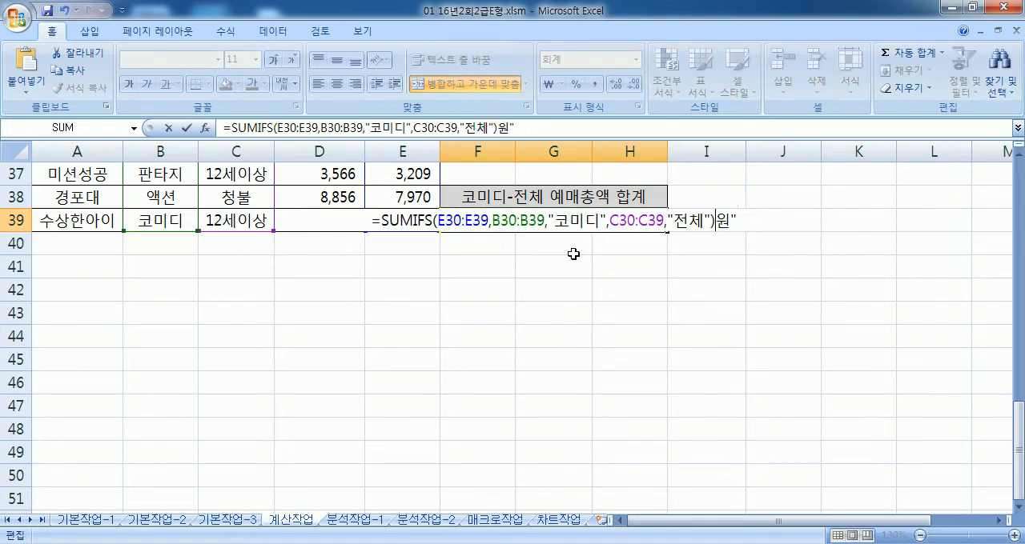
pyautogui.press('Delete')
pyautogui.press('Delete')
pyautogui.press('Delete')
pyautogui.press('Delete')
pyautogui.press('Return')
pyautogui.press('Up')
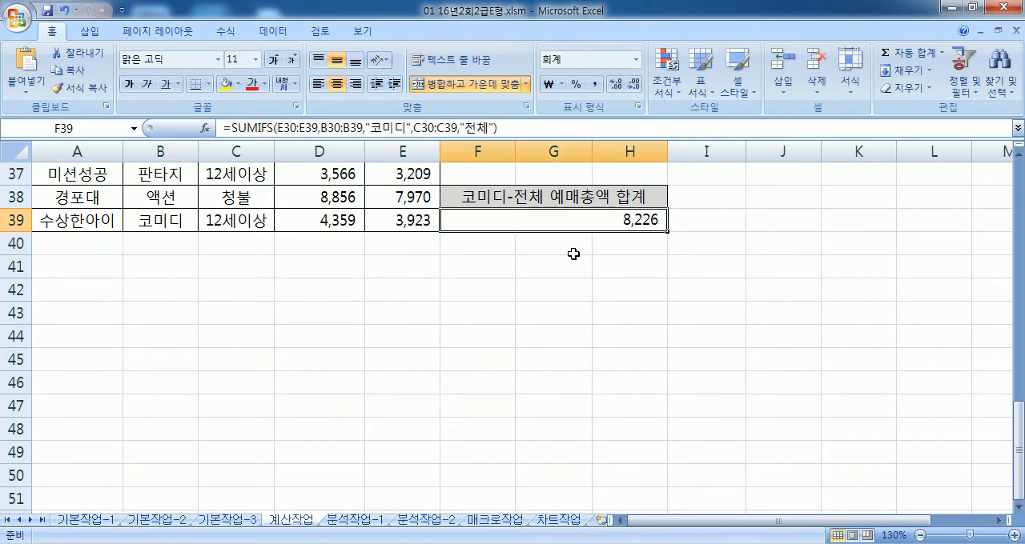
# Step: Give F39 the custom number format #,##0만원
pyautogui.hotkey('ctrl', '1')
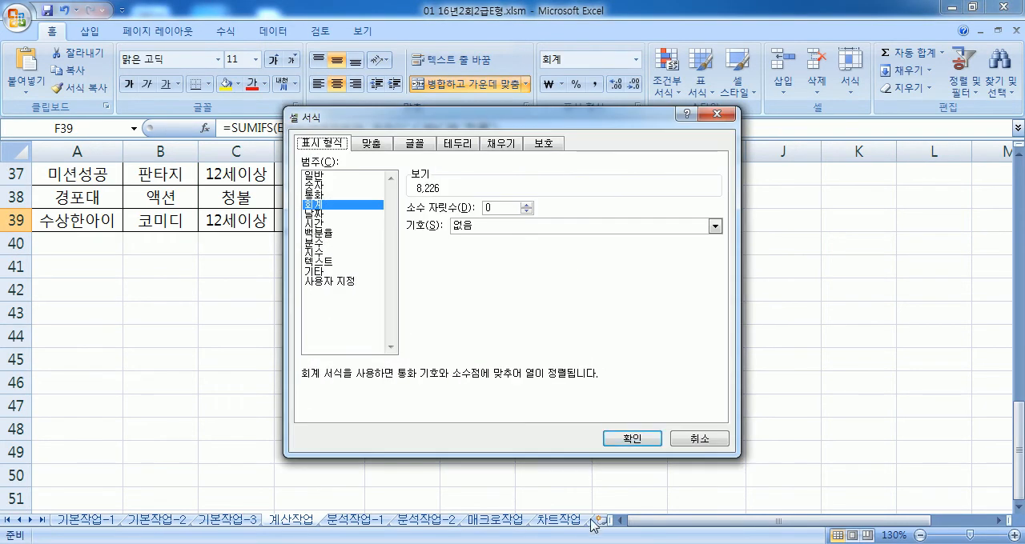
pyautogui.click(345, 273)
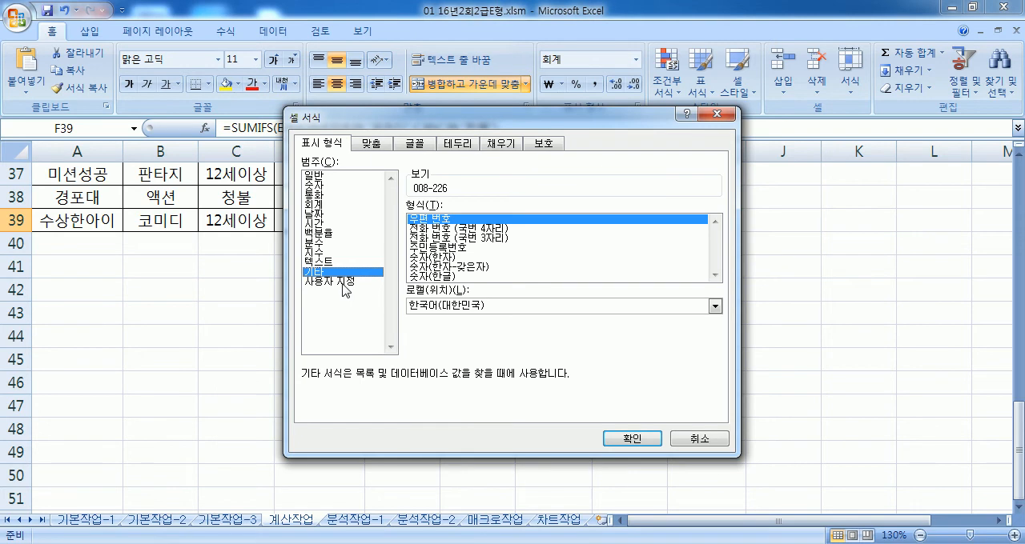
pyautogui.click(344, 285)
pyautogui.click(430, 253)
pyautogui.click(424, 262)
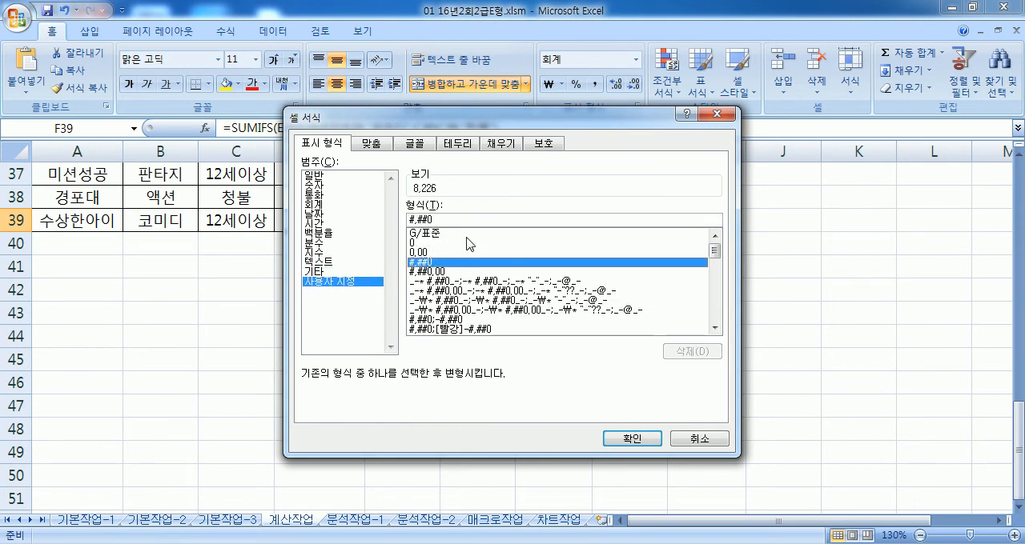
pyautogui.click(474, 220)
pyautogui.write('ㅁ만원')
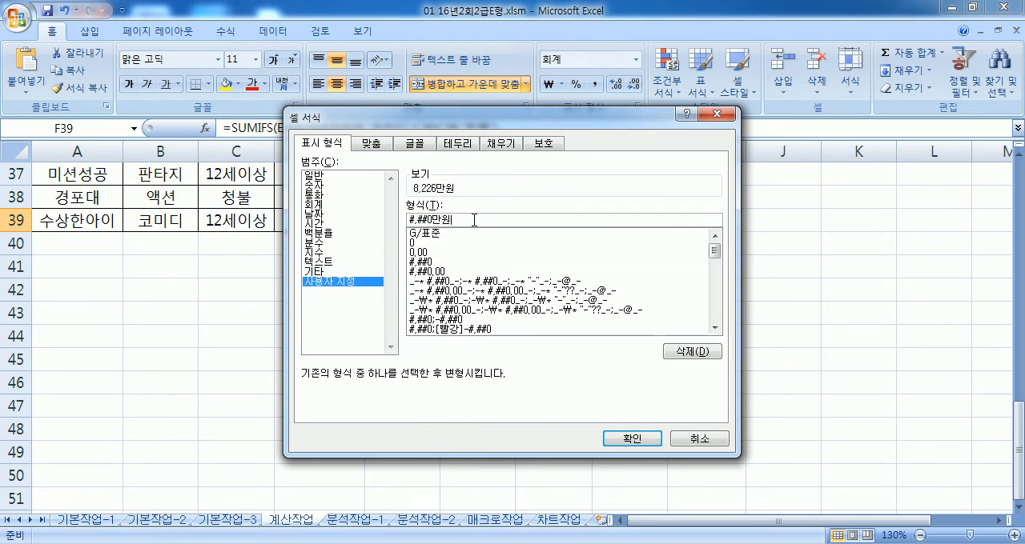
pyautogui.press('Return')
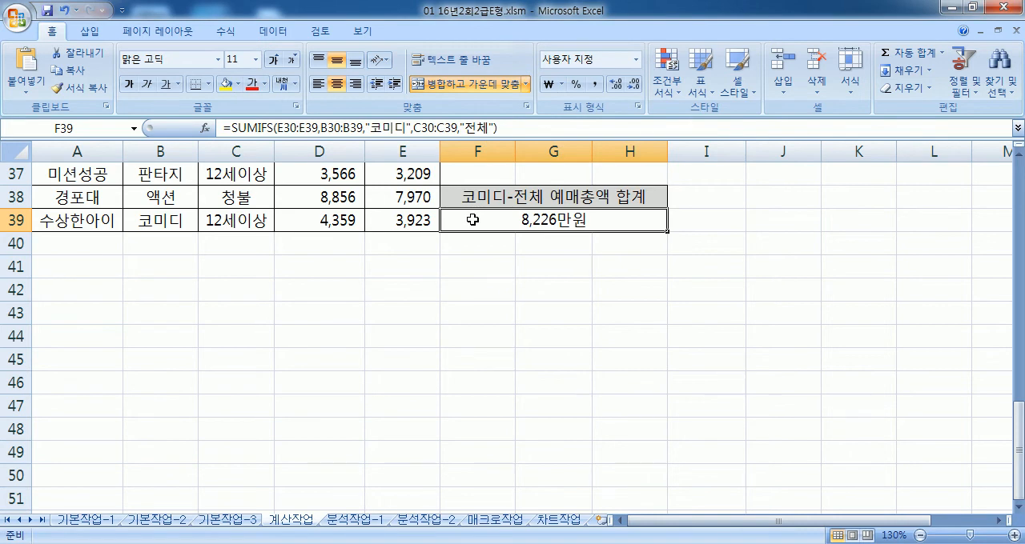
# Step: Undo the custom number format and the removal of &"만원" in F39
pyautogui.doubleClick(472, 220)
pyautogui.press('Escape')
pyautogui.hotkey('ctrl', 'z')
pyautogui.hotkey('ctrl', 'z')
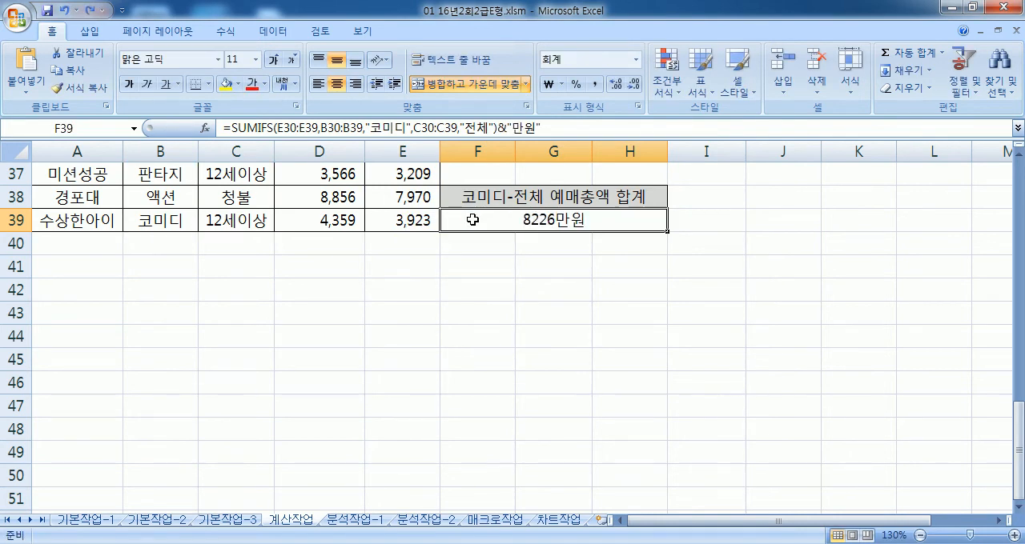
pyautogui.doubleClick(473, 220)
pyautogui.press('Escape')
# Step: Check the SUMIFS notes in Notepad, switch back to Excel and open the 분석작업-1 sheet
pyautogui.hotkey('alt', 'Tab')
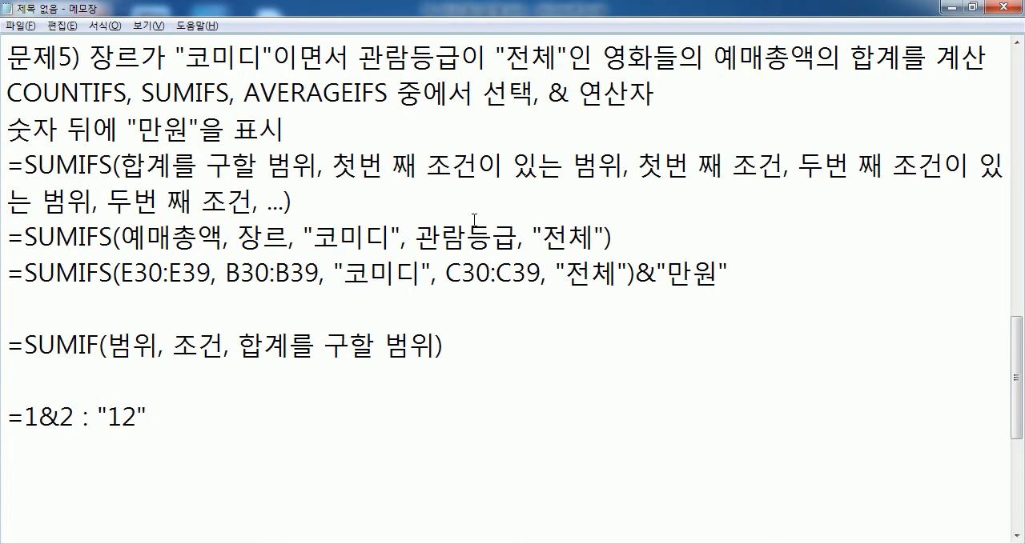
pyautogui.hotkey('alt', 'Tab')
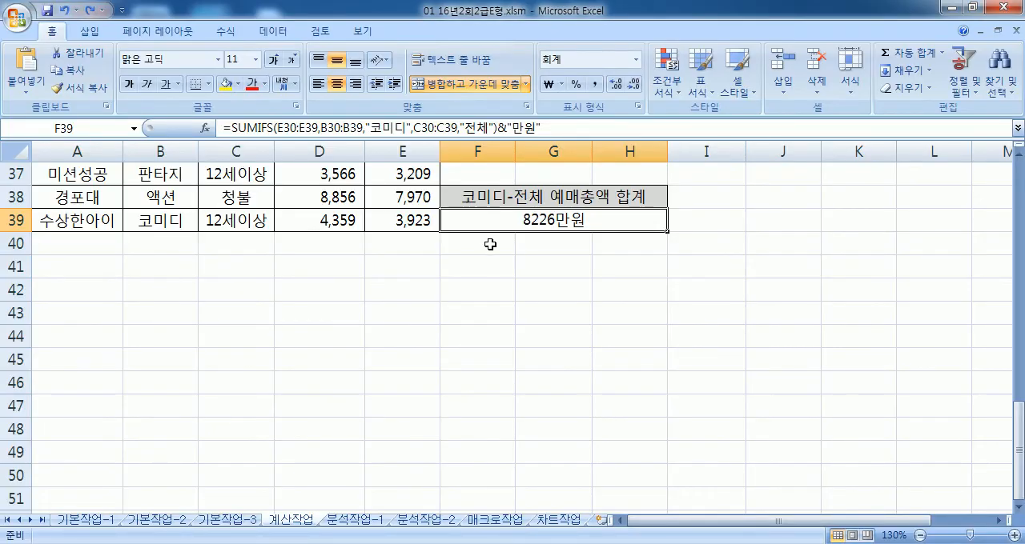
pyautogui.click(428, 522)
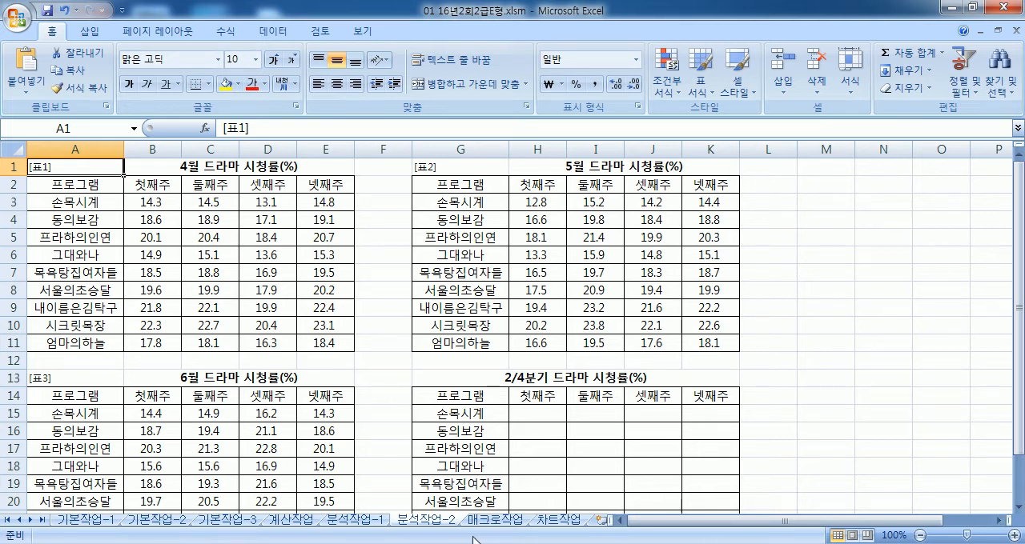
pyautogui.click(387, 521)
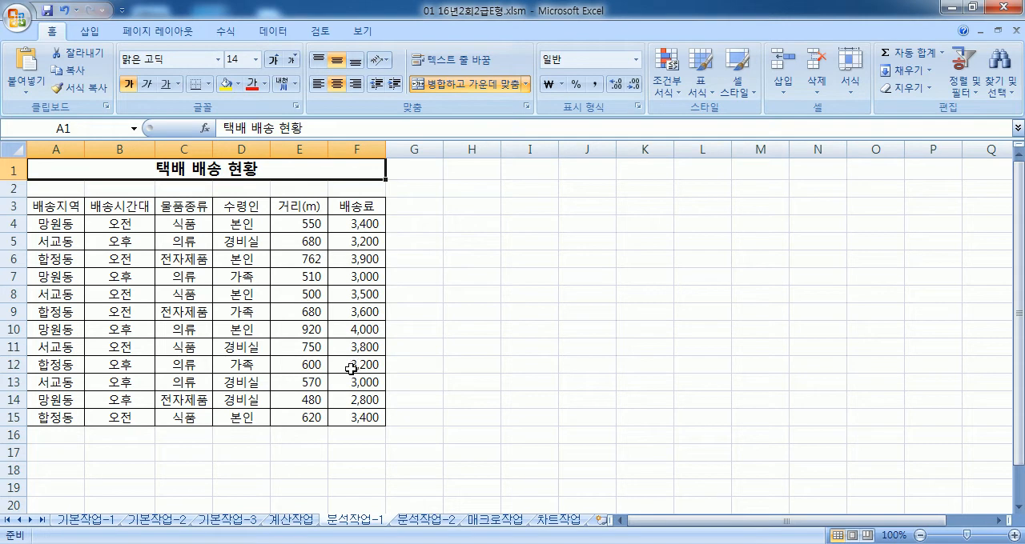
pyautogui.moveTo(58, 210); pyautogui.dragTo(344, 418)
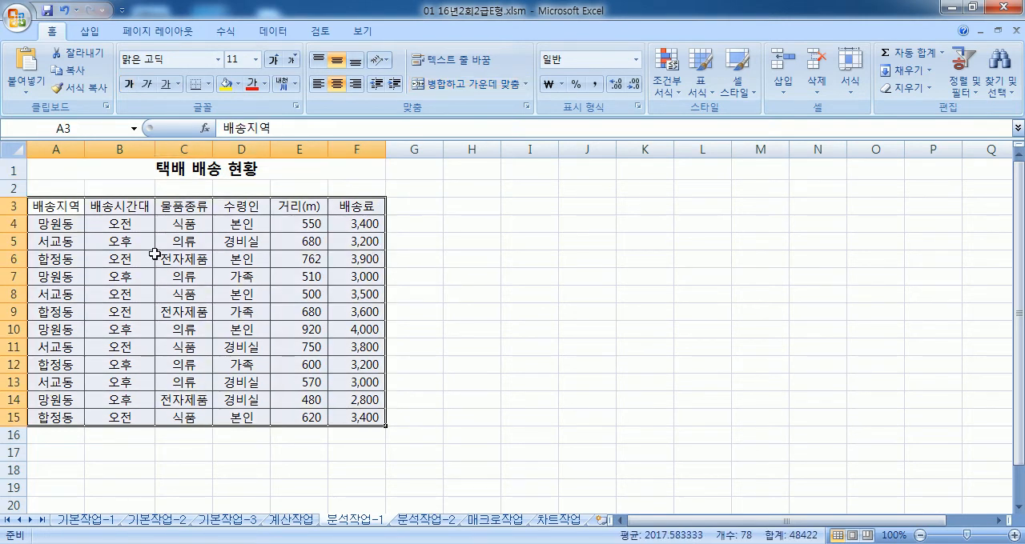
pyautogui.click(154, 257)
pyautogui.click(90, 31)
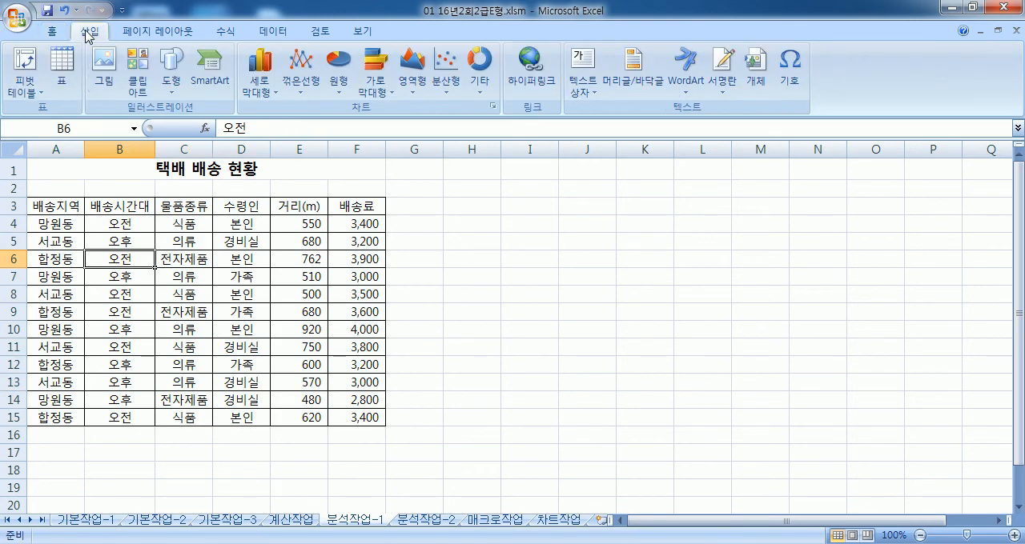
pyautogui.click(31, 64)
pyautogui.moveTo(438, 187); pyautogui.dragTo(560, 108)
pyautogui.click(519, 249)
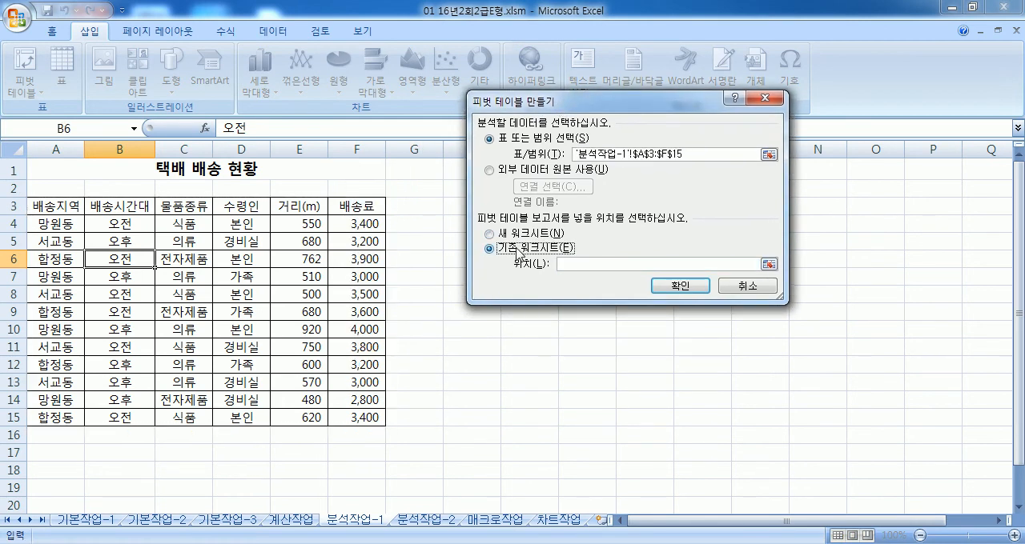
pyautogui.scroll(-3, 160, 401)
pyautogui.click(33, 361)
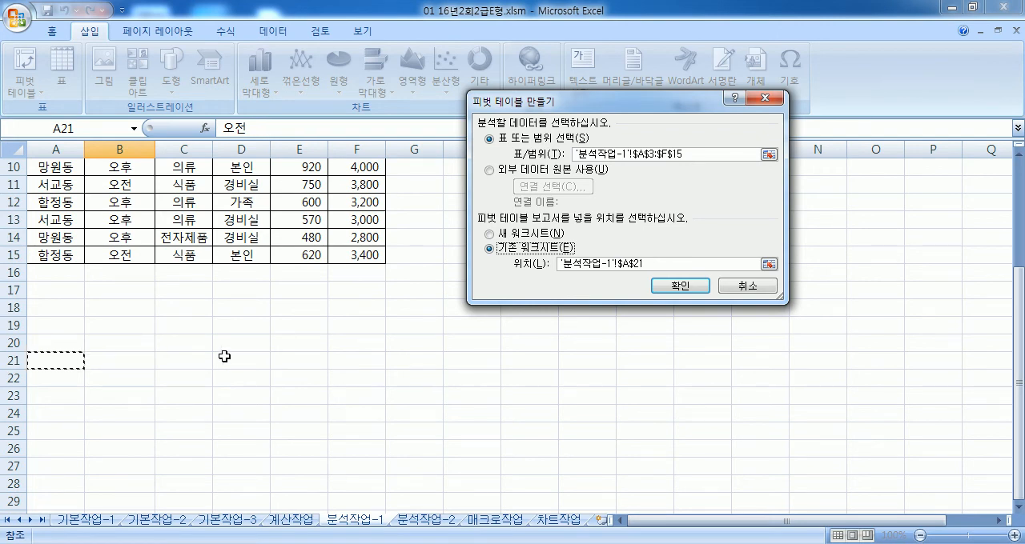
pyautogui.press('Escape')
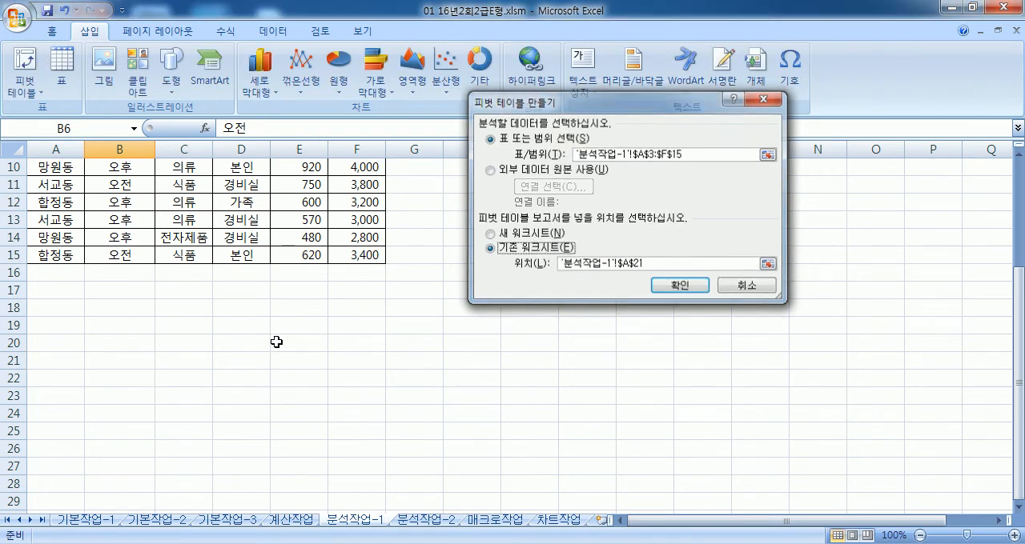
# Step: Create a pivot table from the delivery table A3:F15, placed on the existing worksheet at A21
pyautogui.moveTo(70, 207); pyautogui.dragTo(344, 417)
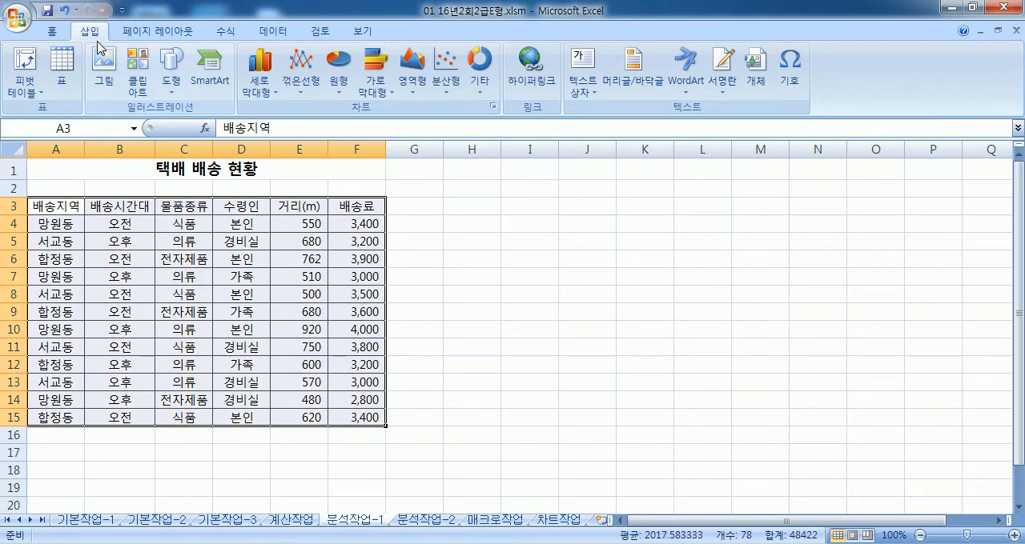
pyautogui.click(11, 80)
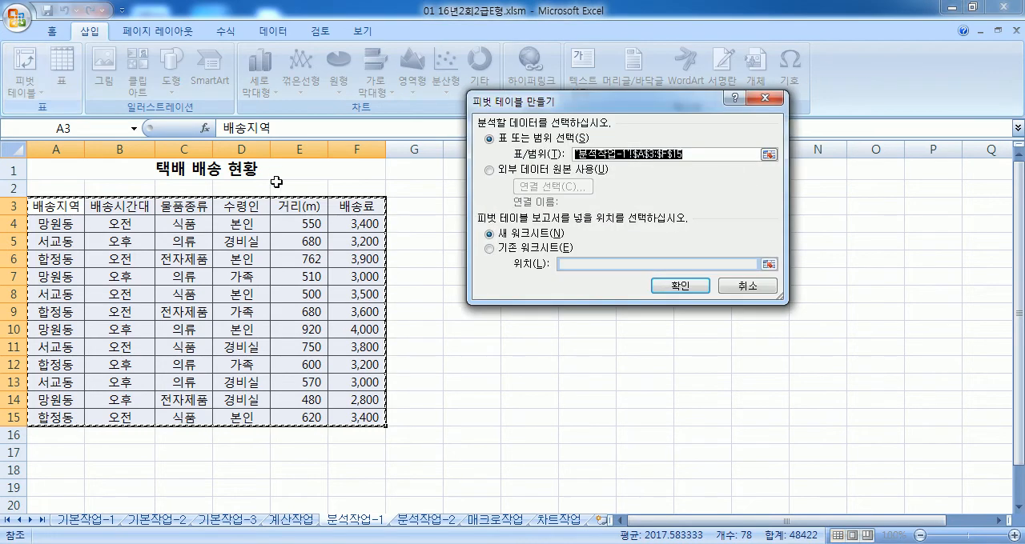
pyautogui.scroll(-3, 199, 240)
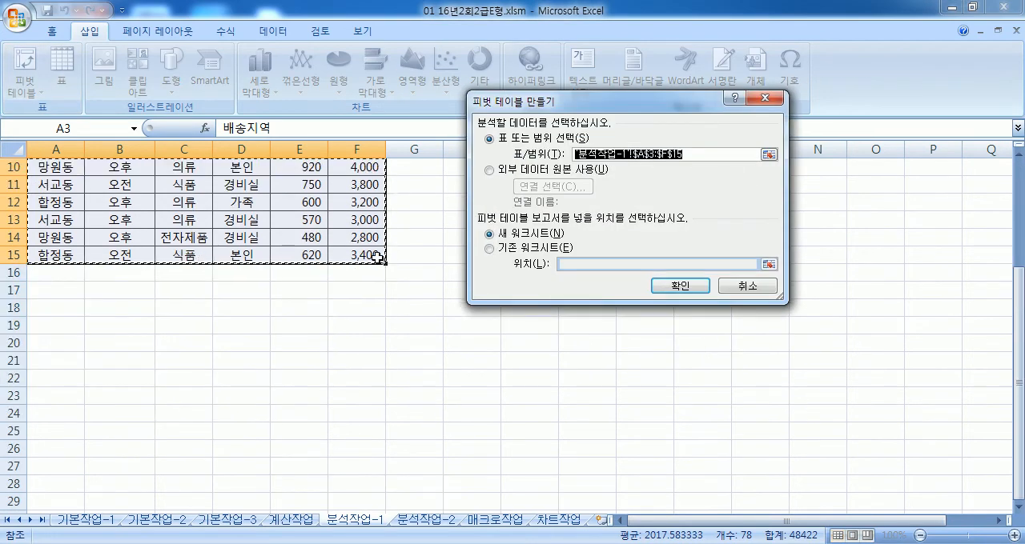
pyautogui.click(489, 249)
pyautogui.click(55, 354)
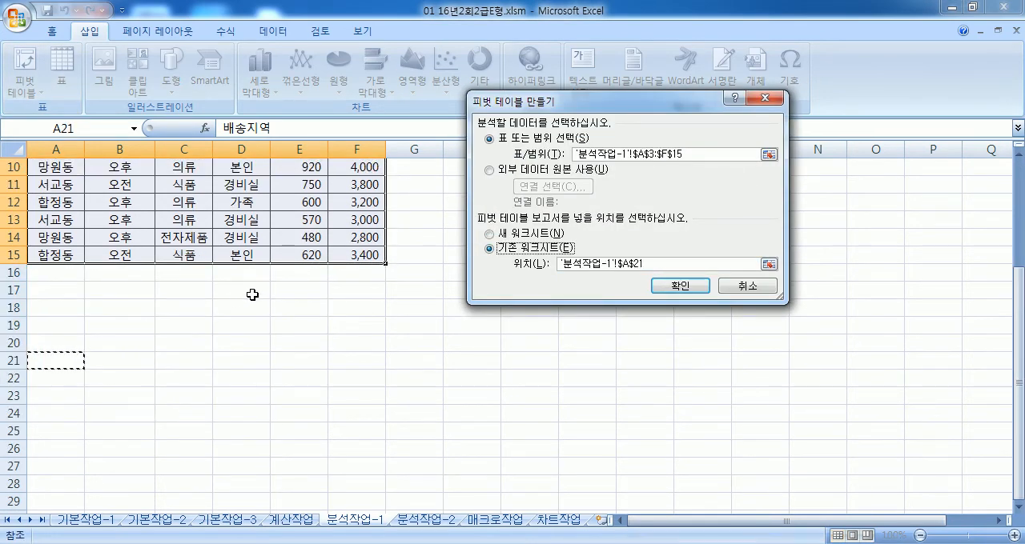
pyautogui.click(679, 286)
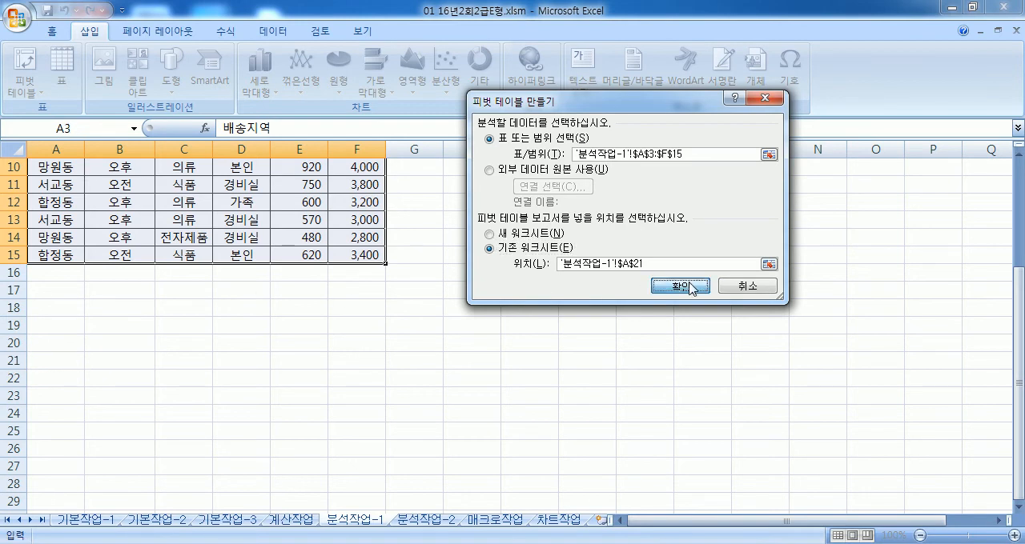
pyautogui.scroll(-5, 307, 308)
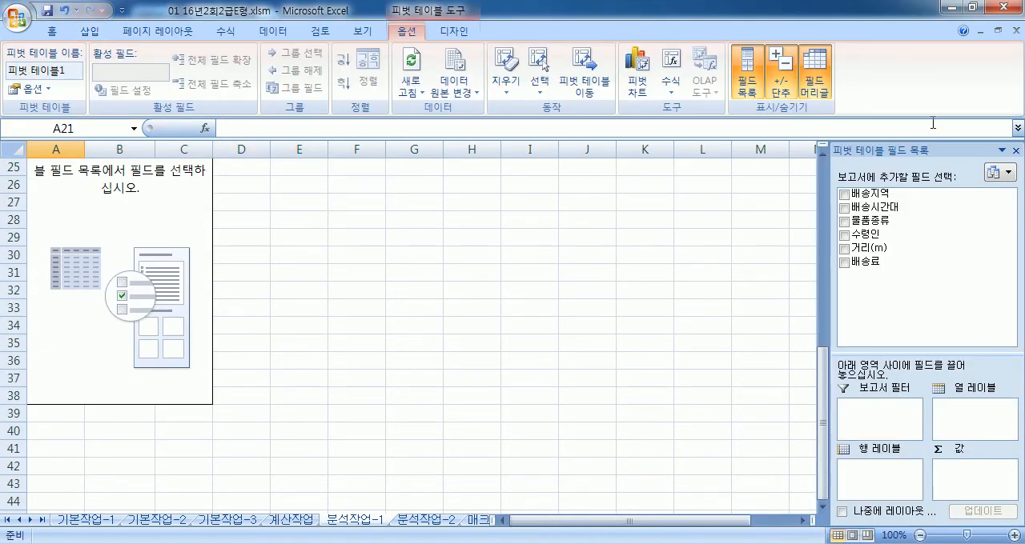
# Step: Undock the pivot table field list and enlarge it so its field areas are easier to use
pyautogui.moveTo(881, 151); pyautogui.dragTo(516, 63)
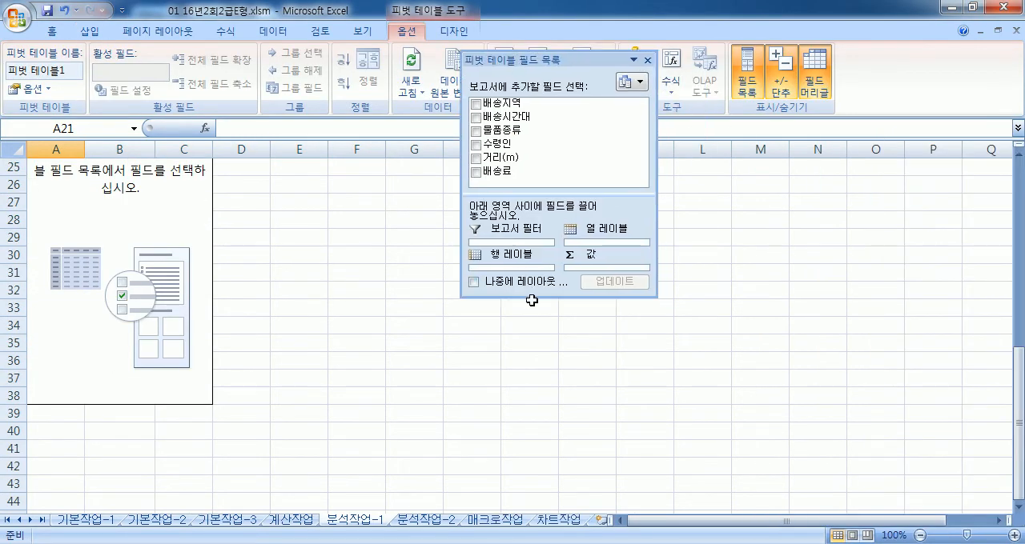
pyautogui.moveTo(538, 298); pyautogui.dragTo(538, 388)
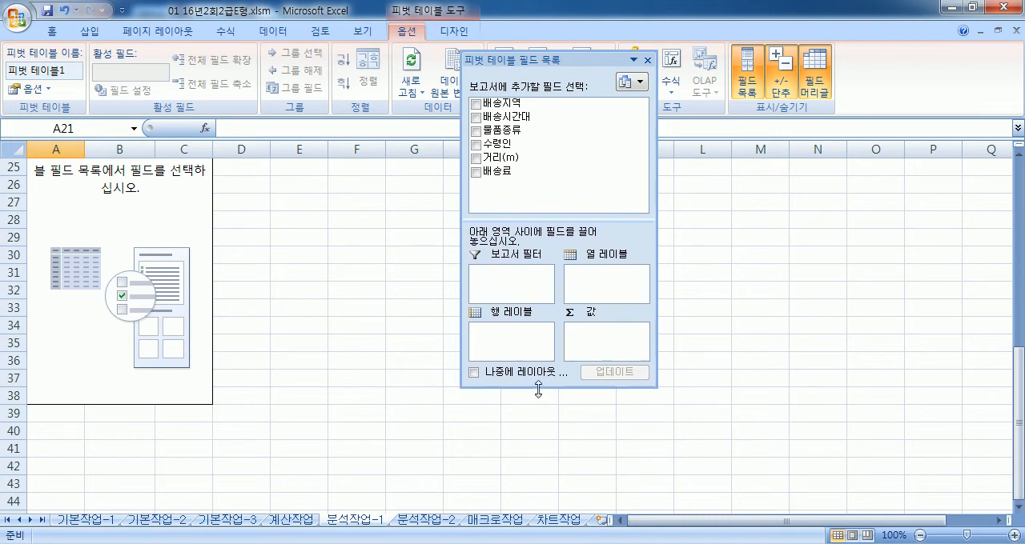
pyautogui.moveTo(659, 252); pyautogui.dragTo(774, 250)
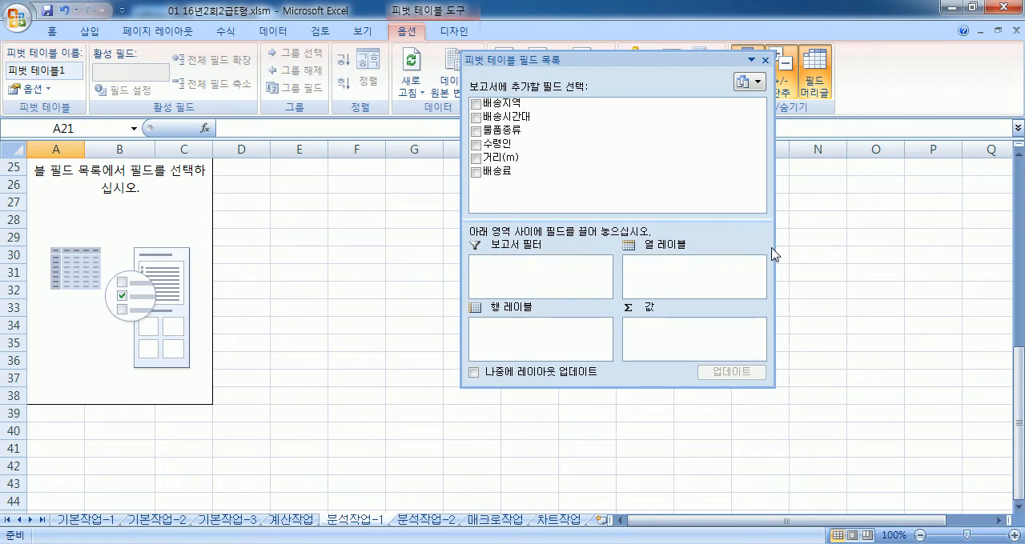
# Step: Lay out the pivot table with 배송시간대 as report filter, 배송지역 as row labels and 물품종류 as column labels
pyautogui.moveTo(536, 119); pyautogui.dragTo(566, 269)
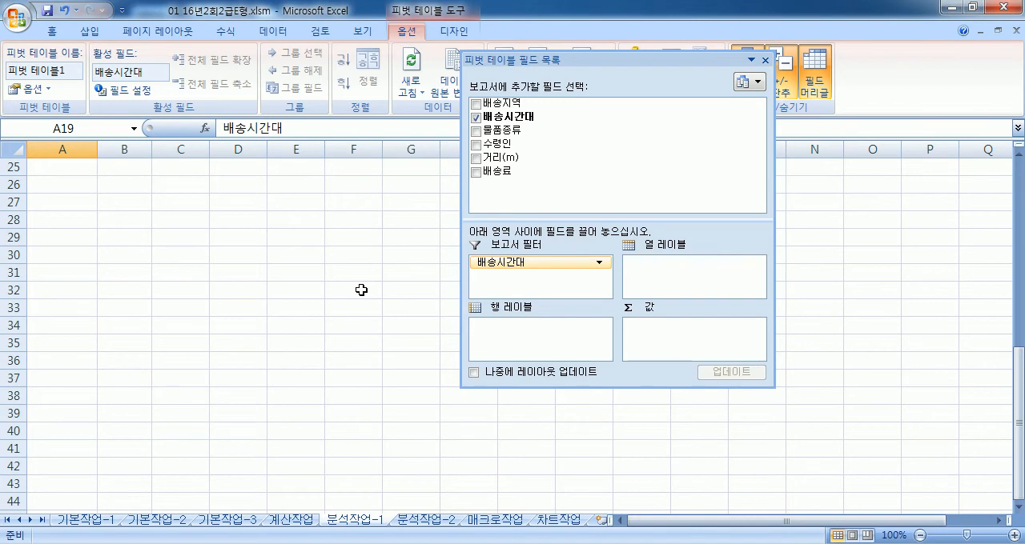
pyautogui.moveTo(500, 104); pyautogui.dragTo(540, 349)
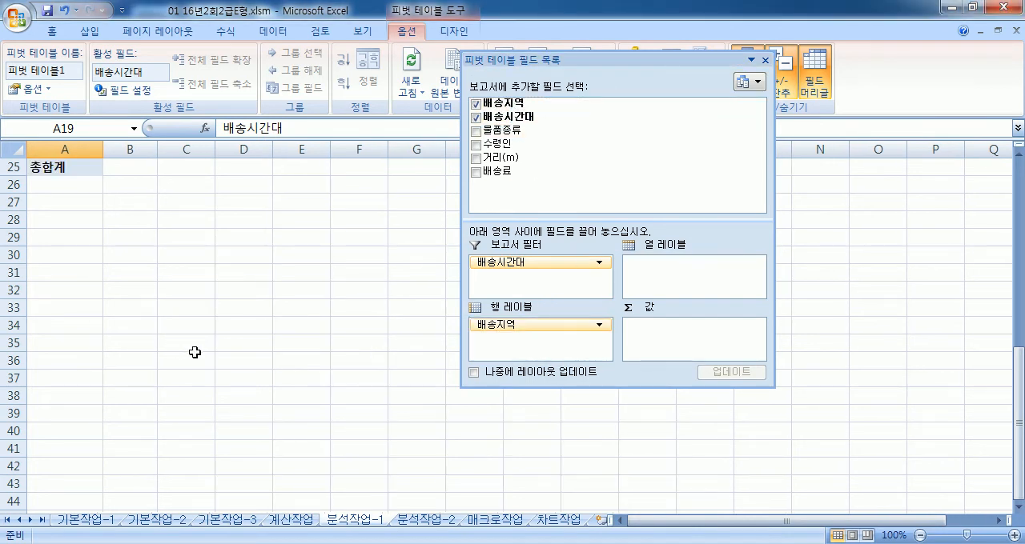
pyautogui.moveTo(1017, 356); pyautogui.dragTo(1017, 324)
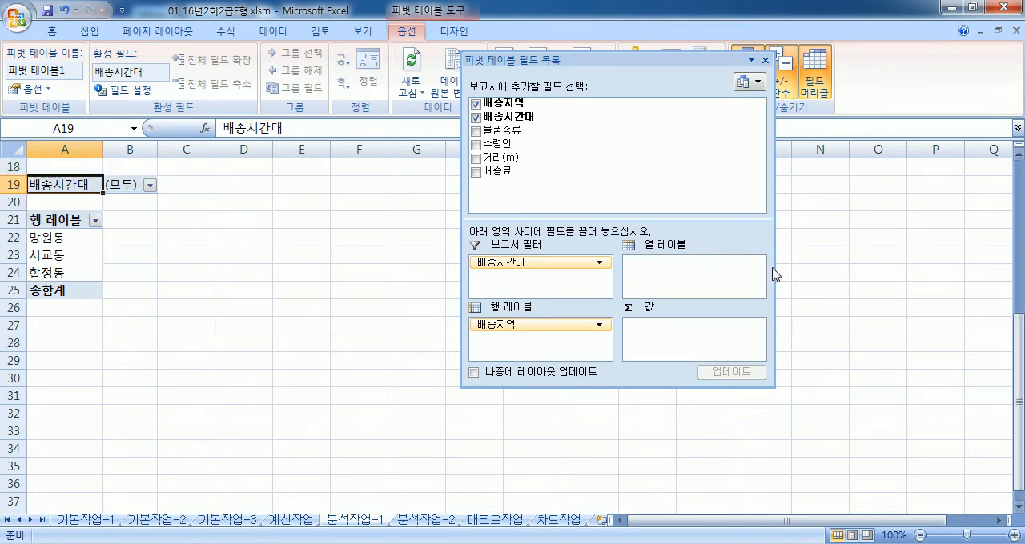
pyautogui.moveTo(521, 131); pyautogui.dragTo(695, 278)
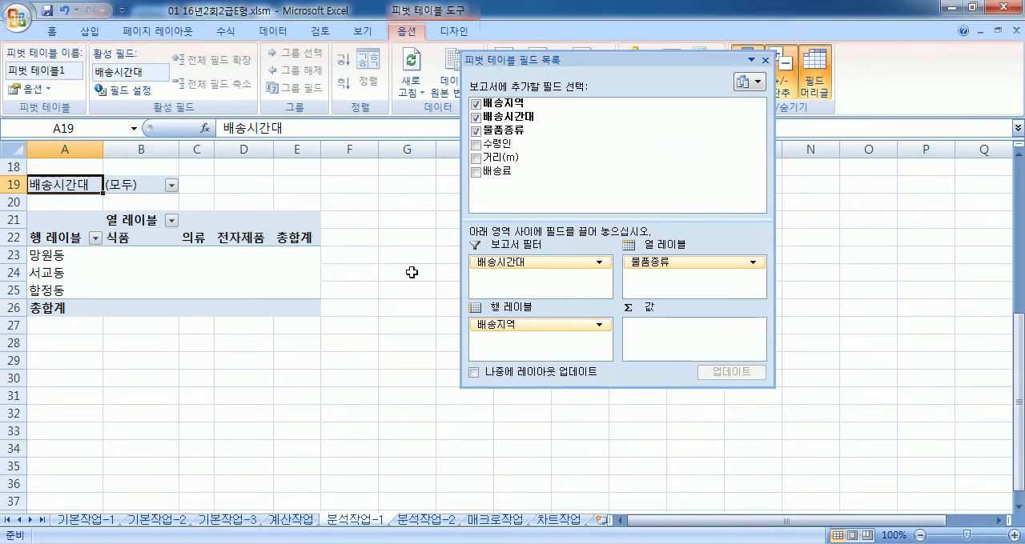
# Step: Add 거리(m) and 배송료 to the pivot values, and try 배송지역 there before taking it out again
pyautogui.moveTo(492, 156); pyautogui.dragTo(679, 332)
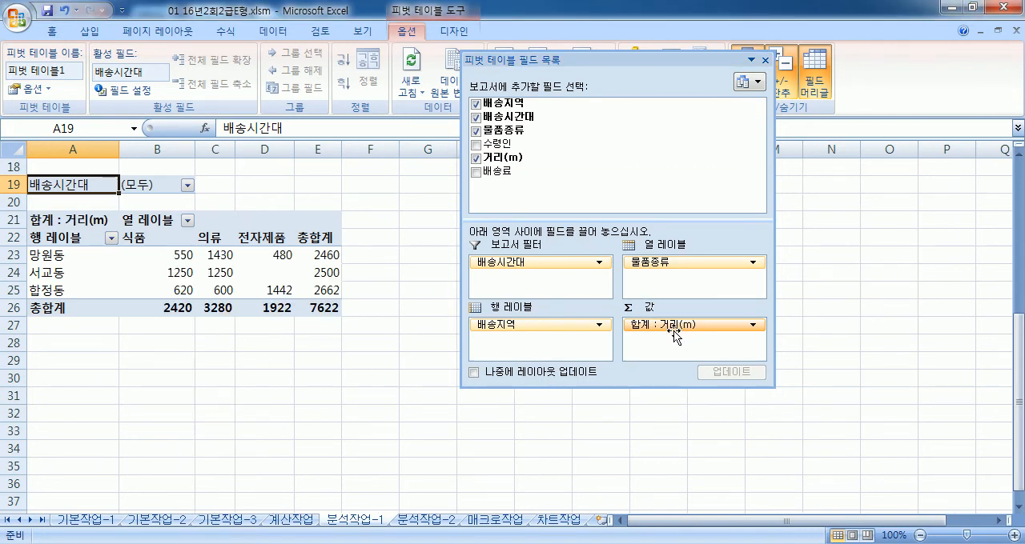
pyautogui.moveTo(497, 171); pyautogui.dragTo(653, 347)
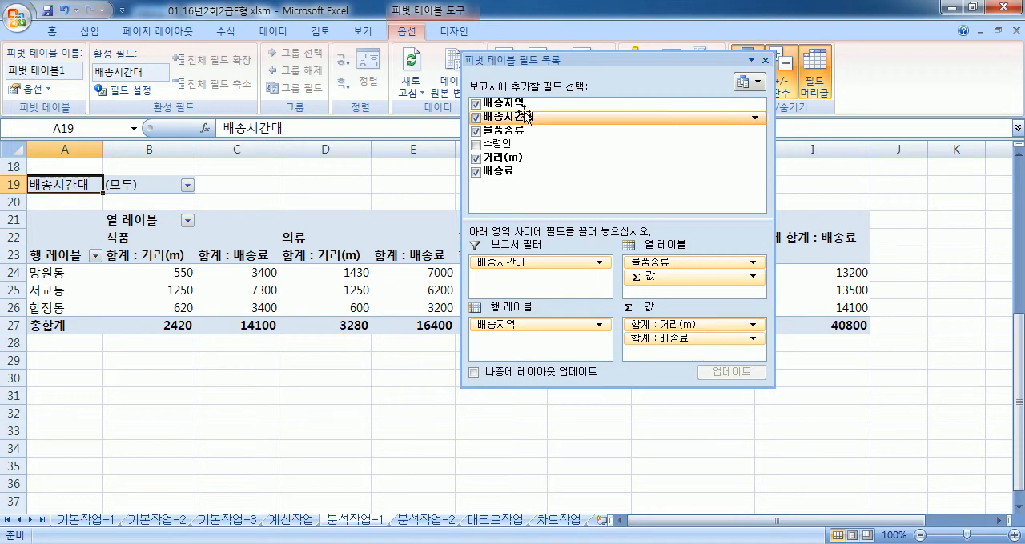
pyautogui.moveTo(516, 103); pyautogui.dragTo(662, 352)
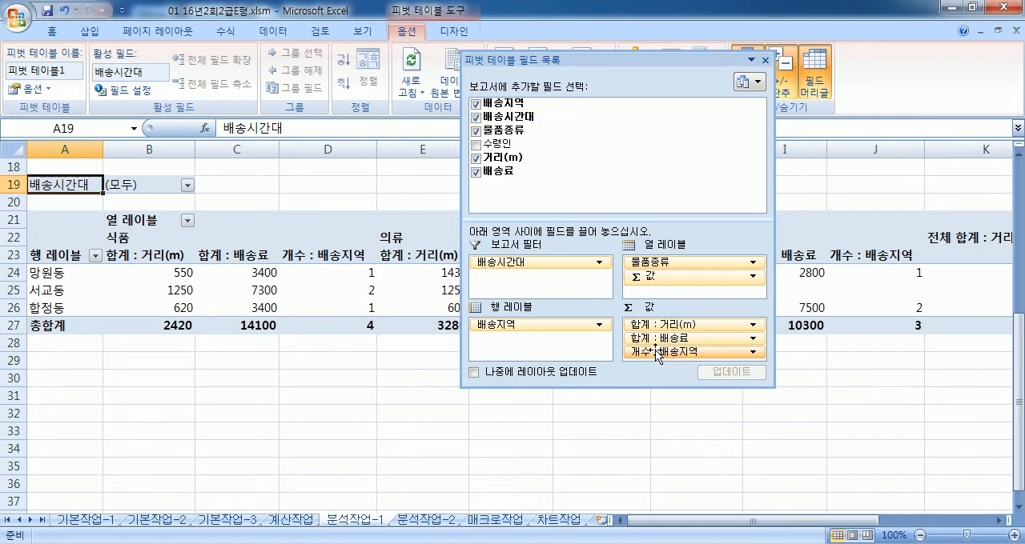
pyautogui.moveTo(654, 350); pyautogui.dragTo(295, 375)
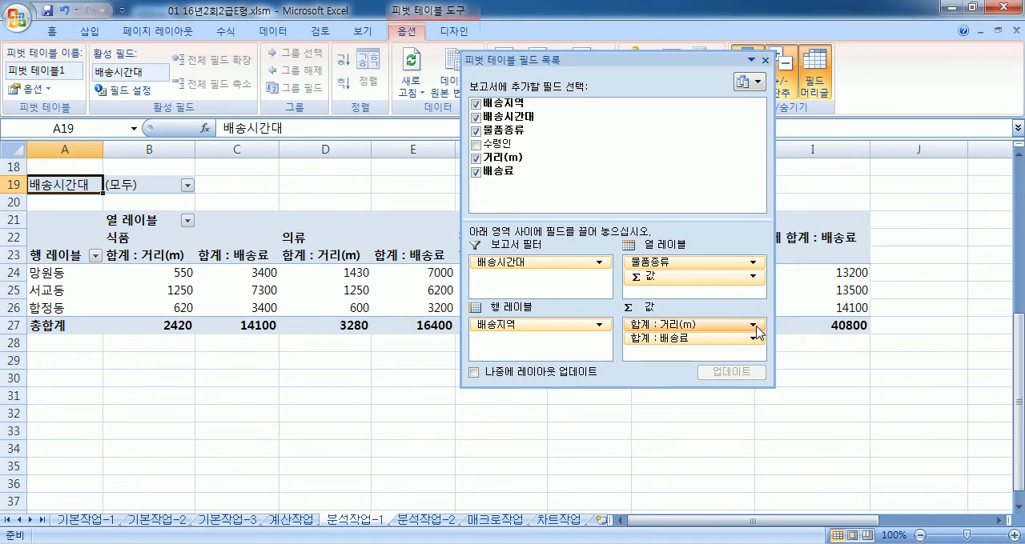
# Step: Summarize the pivot values by 평균 for 거리(m) and by 최대값 for 배송료
pyautogui.click(754, 325)
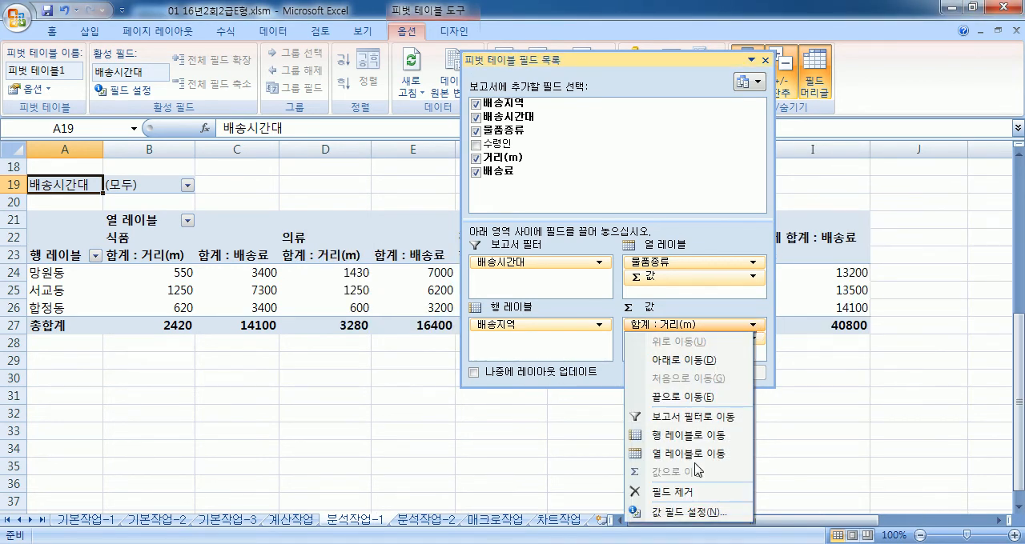
pyautogui.click(682, 513)
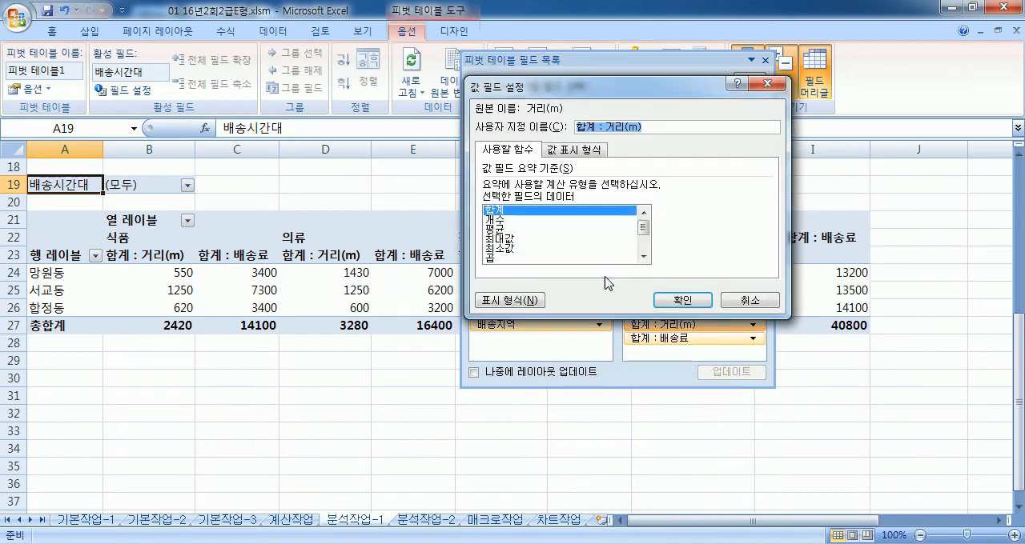
pyautogui.click(506, 230)
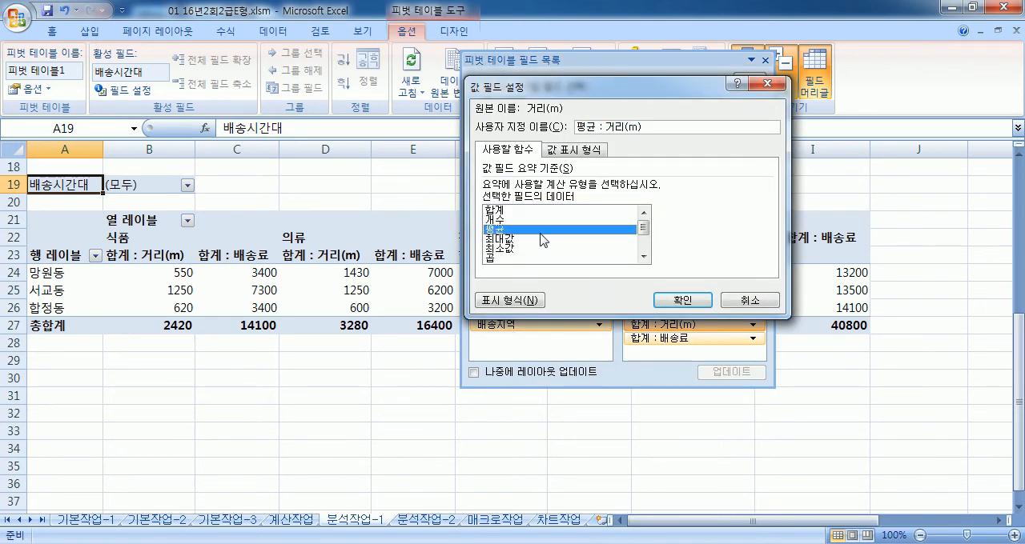
pyautogui.click(663, 300)
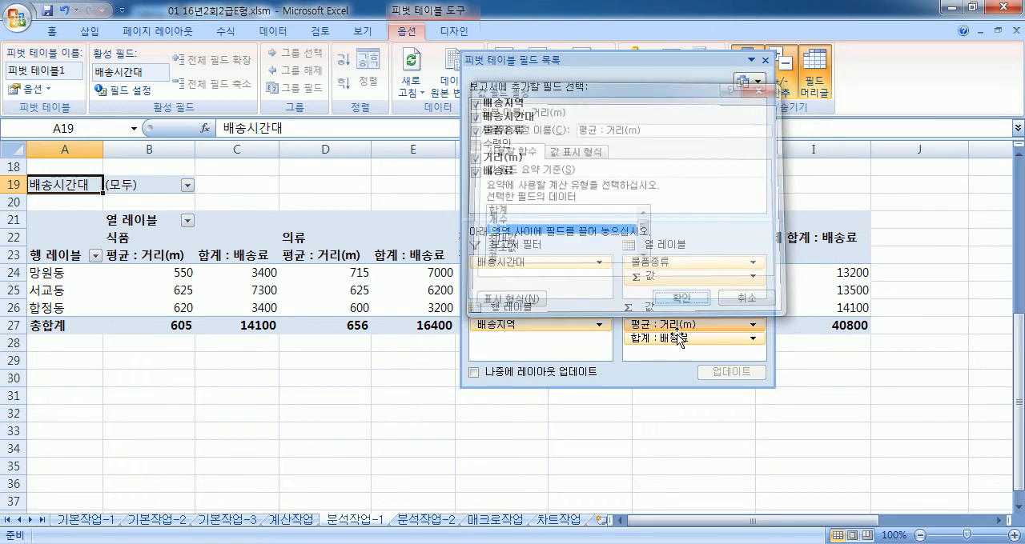
pyautogui.click(748, 340)
pyautogui.click(707, 531)
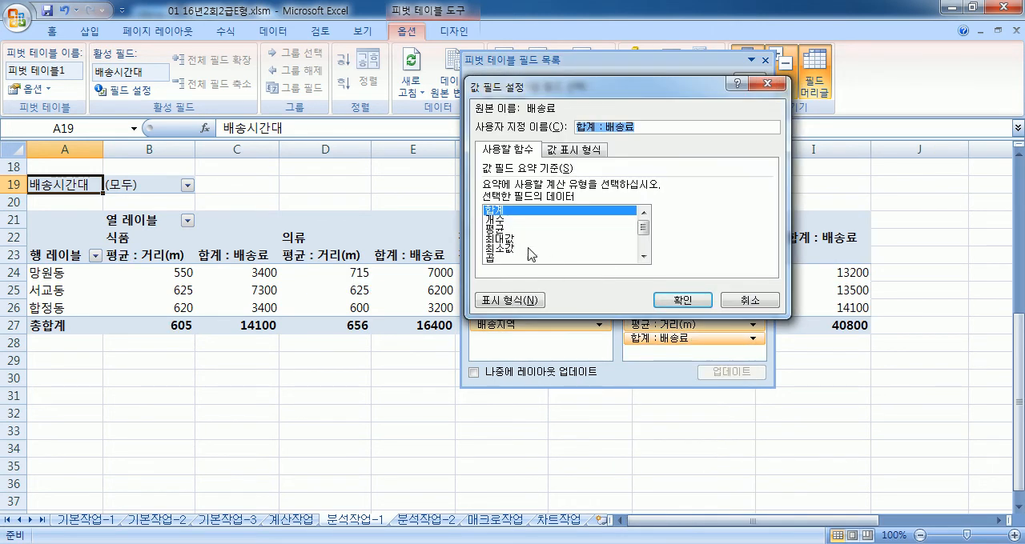
pyautogui.click(503, 239)
pyautogui.click(685, 301)
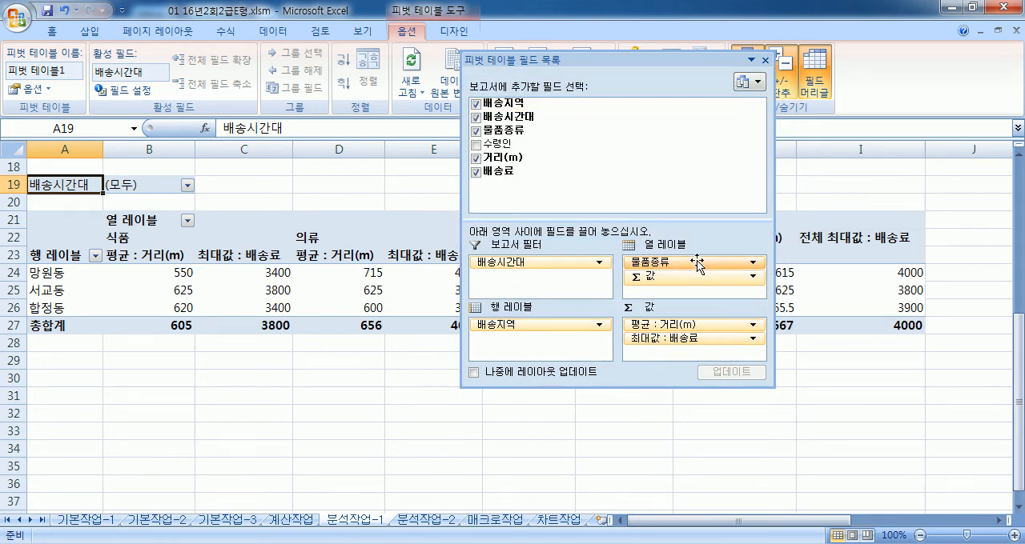
# Step: Try the Σ 값 field in the row labels, and remove 배송료 and 거리(m) from the pivot values
pyautogui.moveTo(666, 277); pyautogui.dragTo(525, 341)
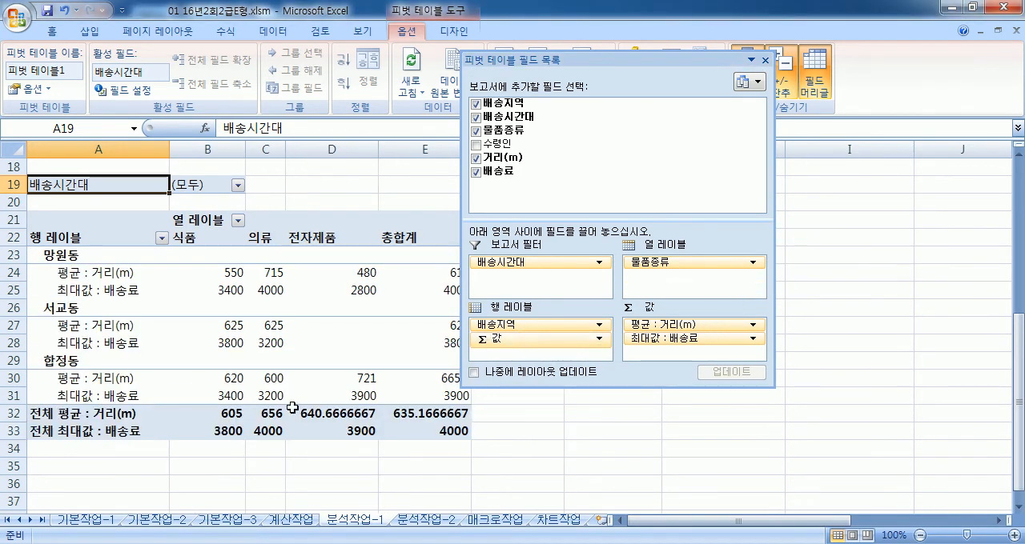
pyautogui.moveTo(307, 386)
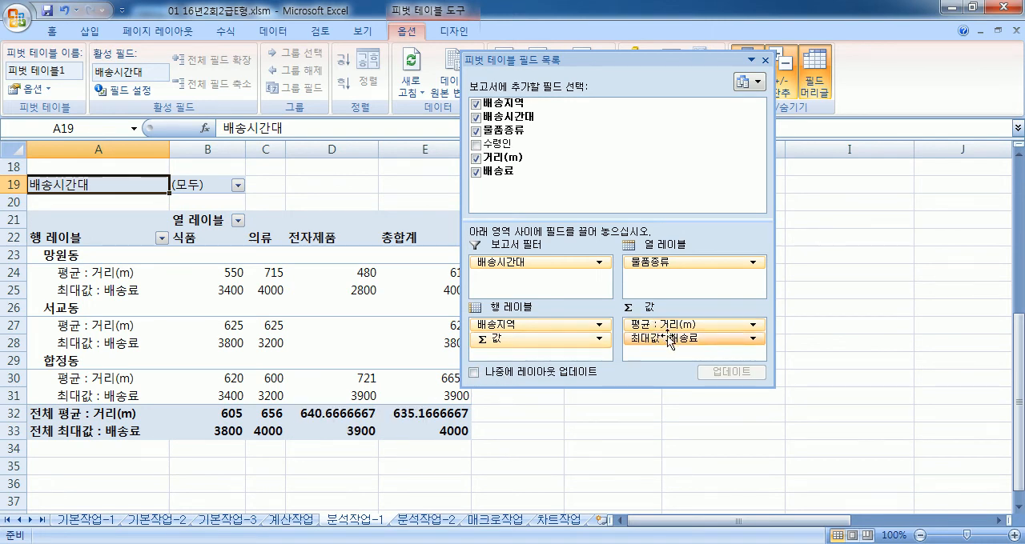
pyautogui.moveTo(552, 345); pyautogui.dragTo(679, 279)
pyautogui.moveTo(669, 340); pyautogui.dragTo(287, 418)
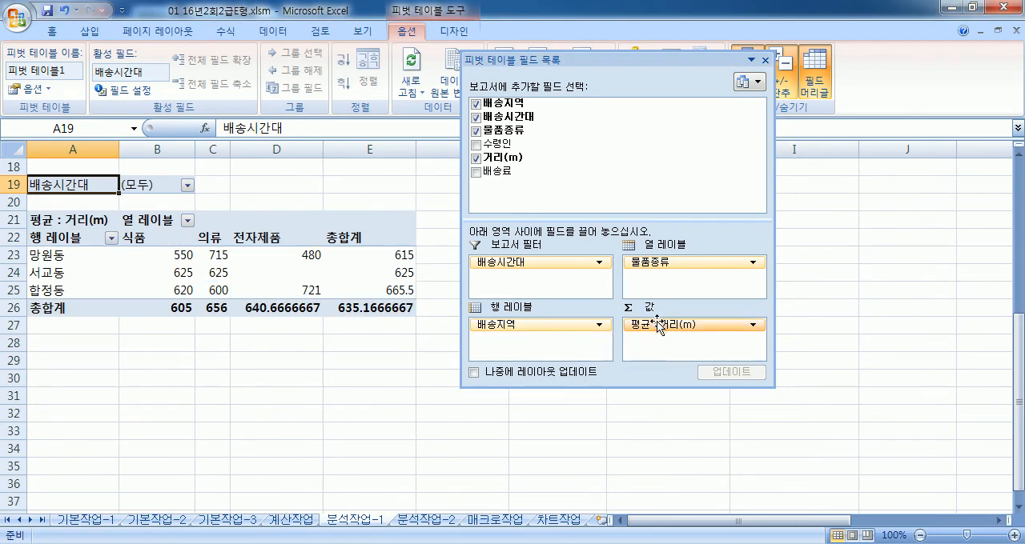
pyautogui.moveTo(660, 324); pyautogui.dragTo(251, 389)
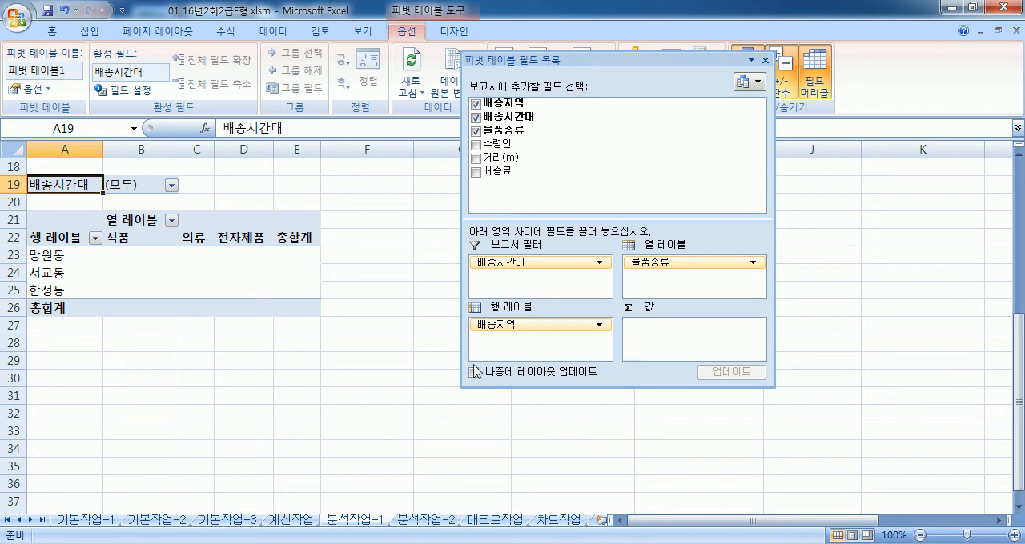
# Step: Add 거리(m) to the pivot values and summarize it by 평균
pyautogui.moveTo(495, 158); pyautogui.dragTo(670, 343)
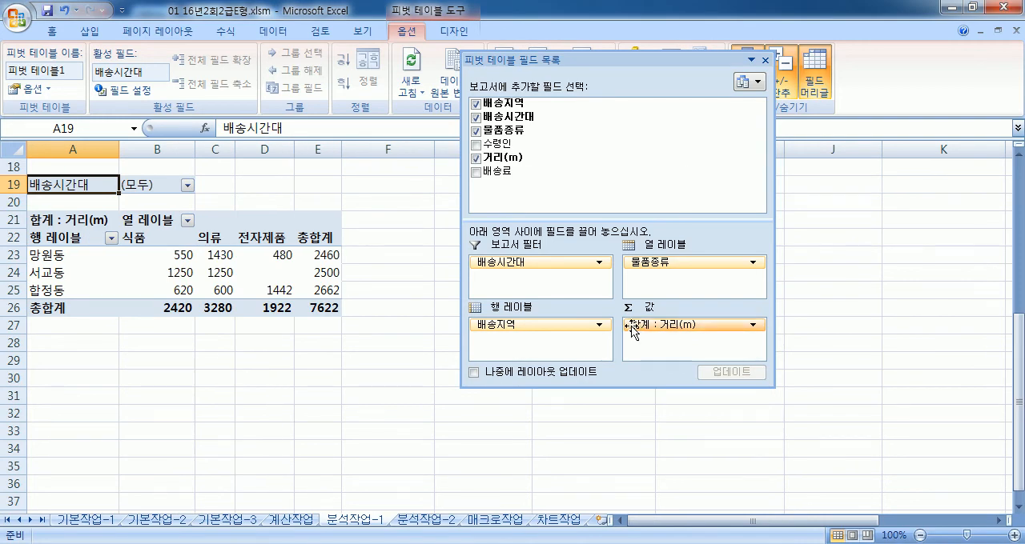
pyautogui.click(753, 325)
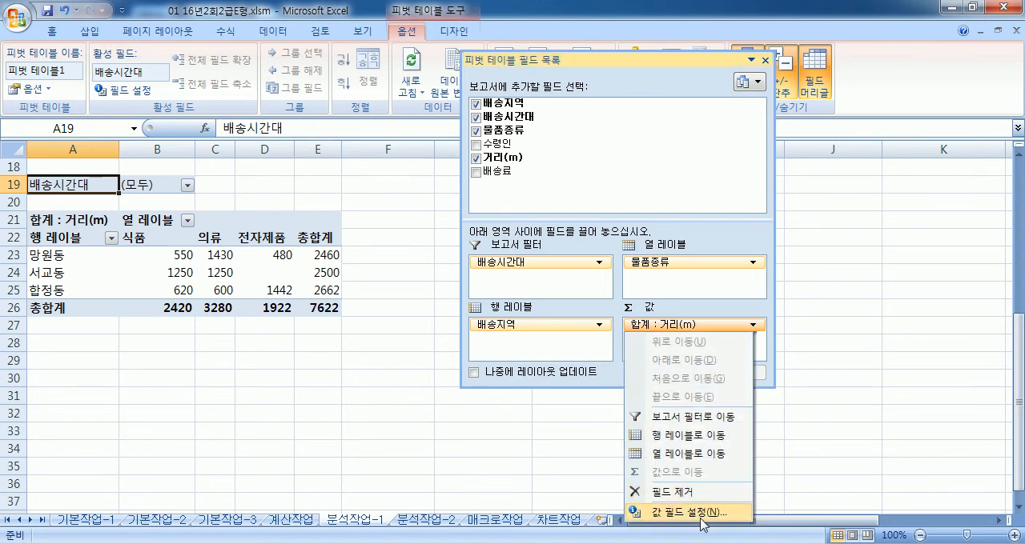
pyautogui.moveTo(689, 60); pyautogui.dragTo(750, 21)
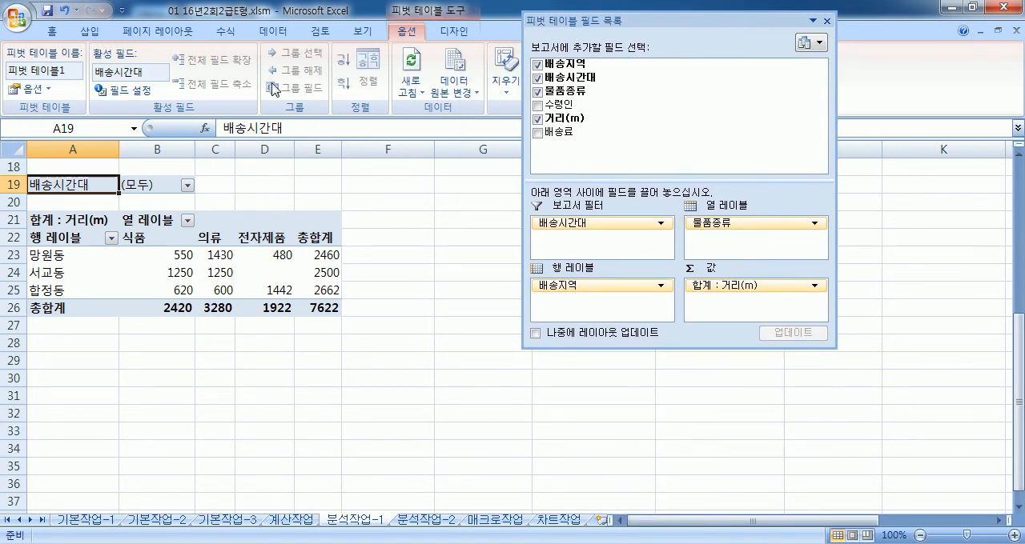
pyautogui.click(126, 90)
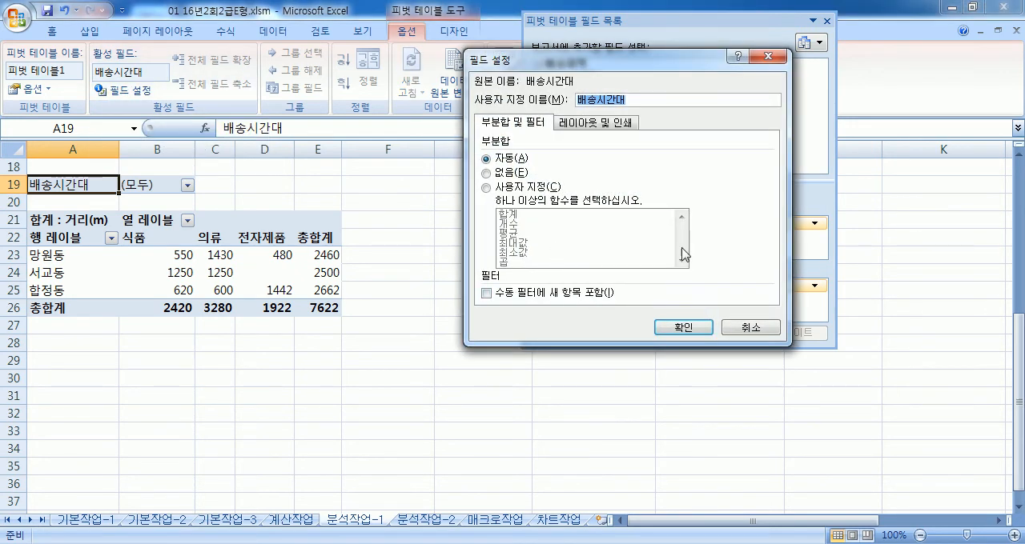
pyautogui.click(732, 331)
pyautogui.click(730, 288)
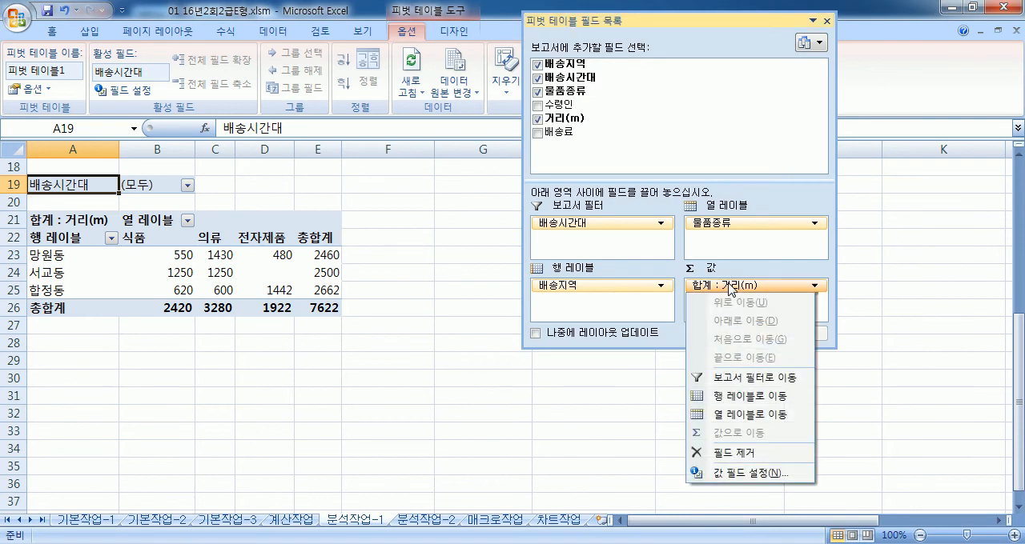
pyautogui.click(729, 286)
pyautogui.click(747, 474)
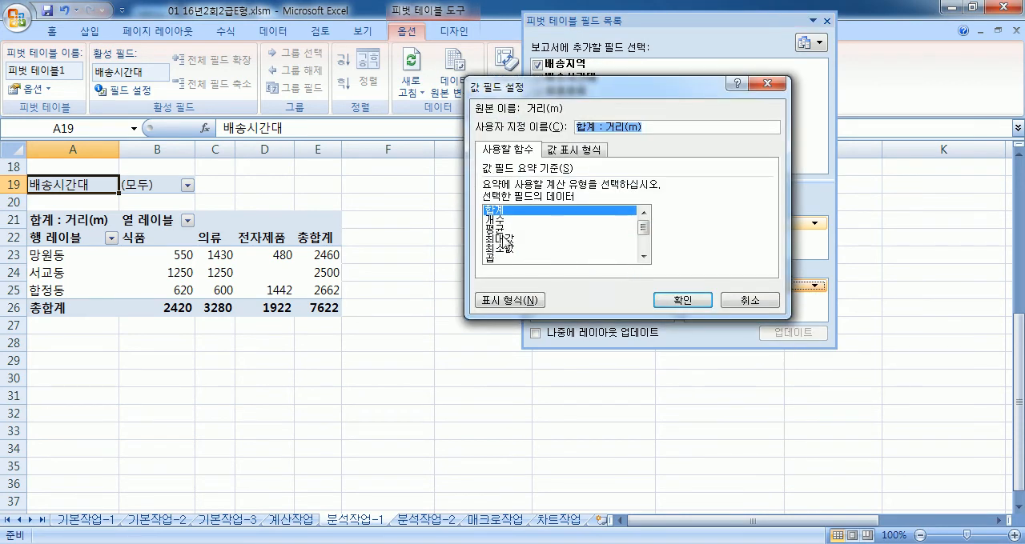
pyautogui.click(502, 230)
pyautogui.click(682, 300)
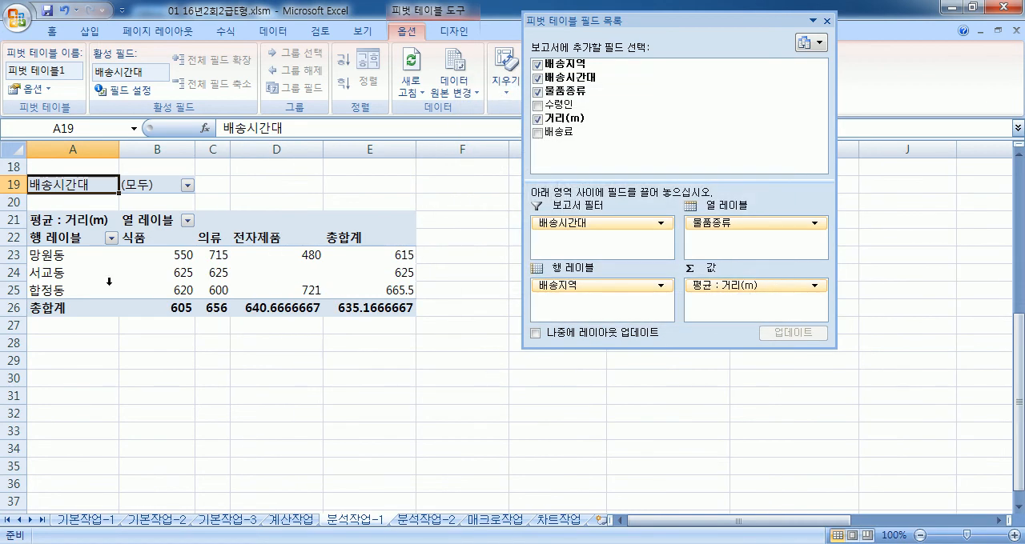
# Step: Add 배송료 to the pivot values alongside 거리(m) and summarize it by 최대값
pyautogui.click(90, 220)
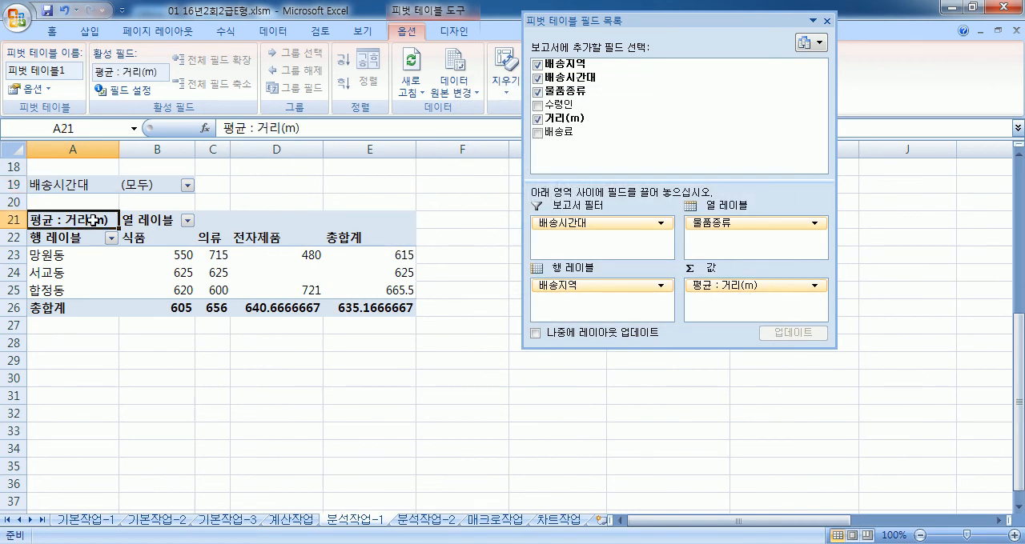
pyautogui.click(128, 90)
pyautogui.click(793, 298)
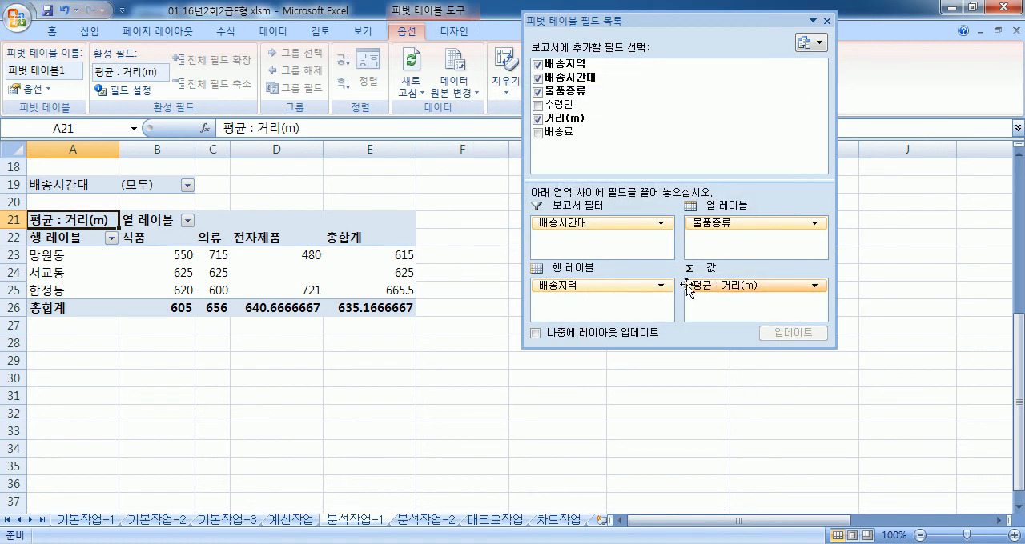
pyautogui.moveTo(561, 132); pyautogui.dragTo(753, 310)
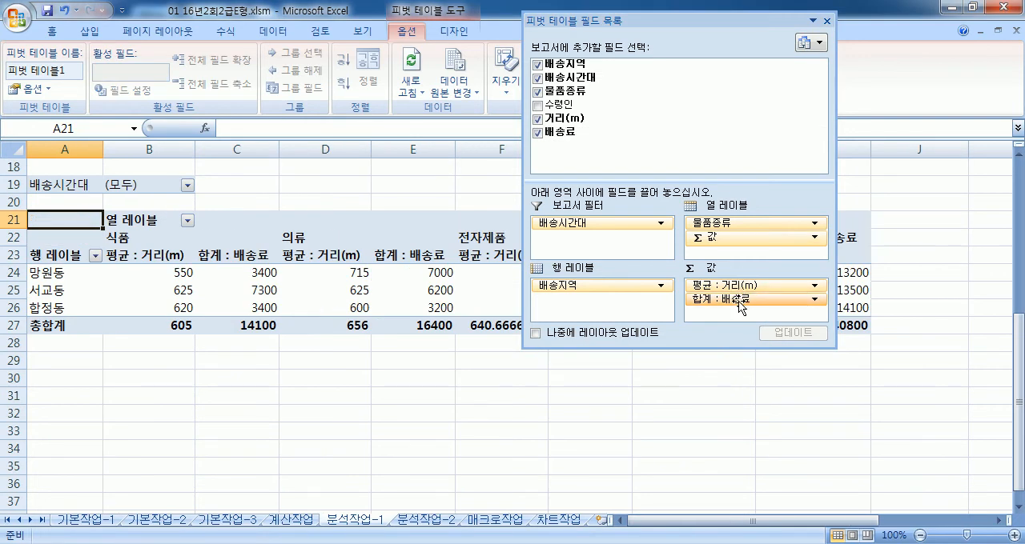
pyautogui.click(737, 299)
pyautogui.click(232, 255)
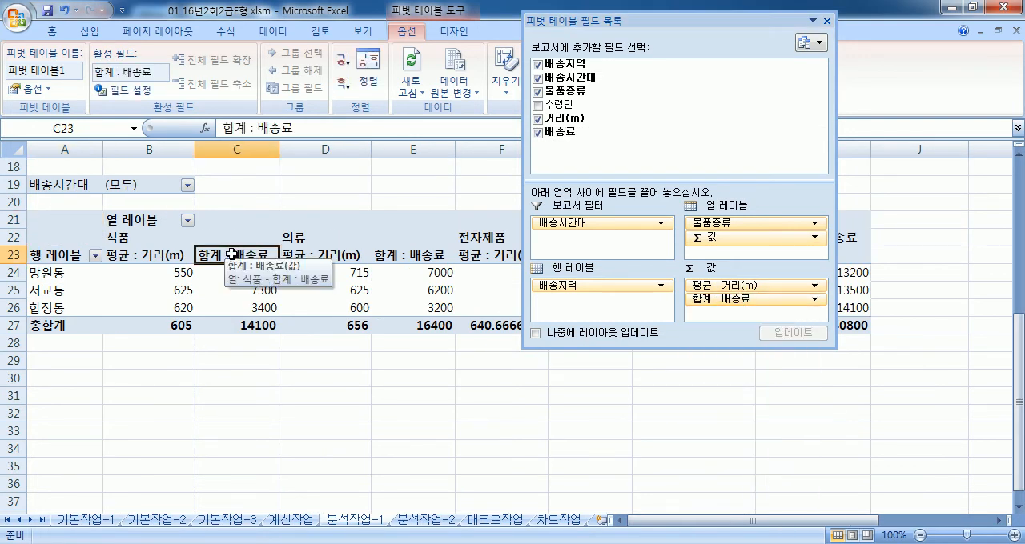
pyautogui.click(132, 91)
pyautogui.click(494, 238)
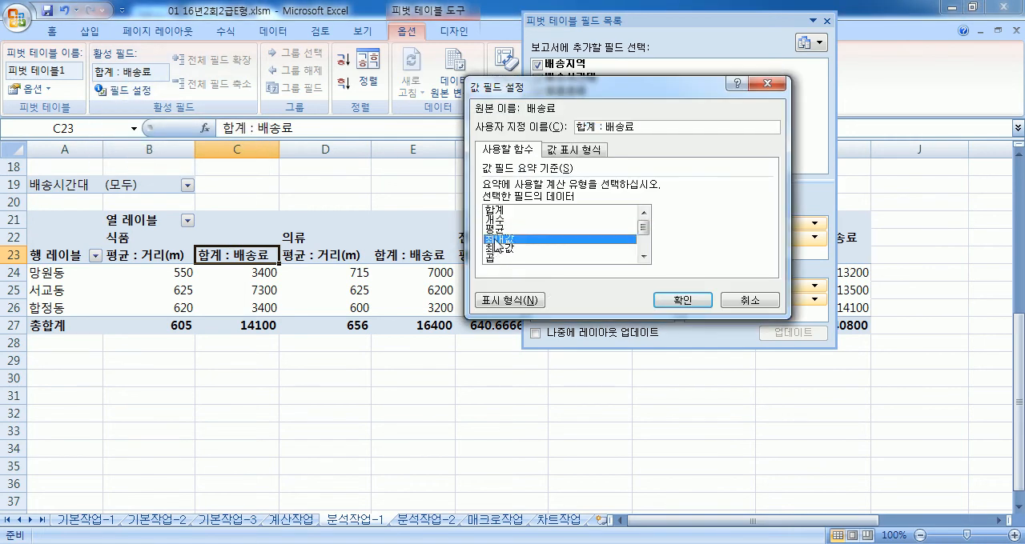
pyautogui.click(682, 300)
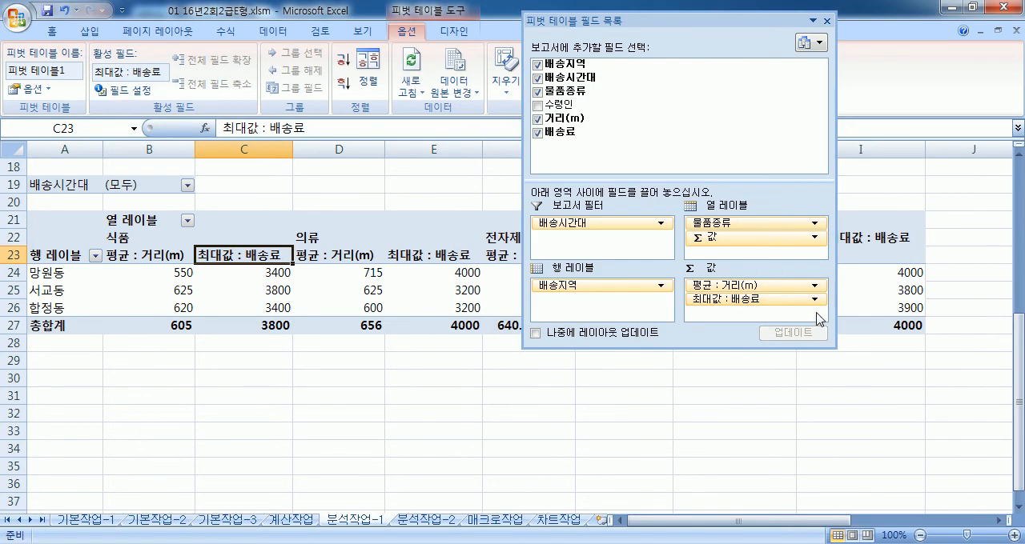
# Step: Review the value field settings of 배송료 and accept them as they are
pyautogui.click(815, 301)
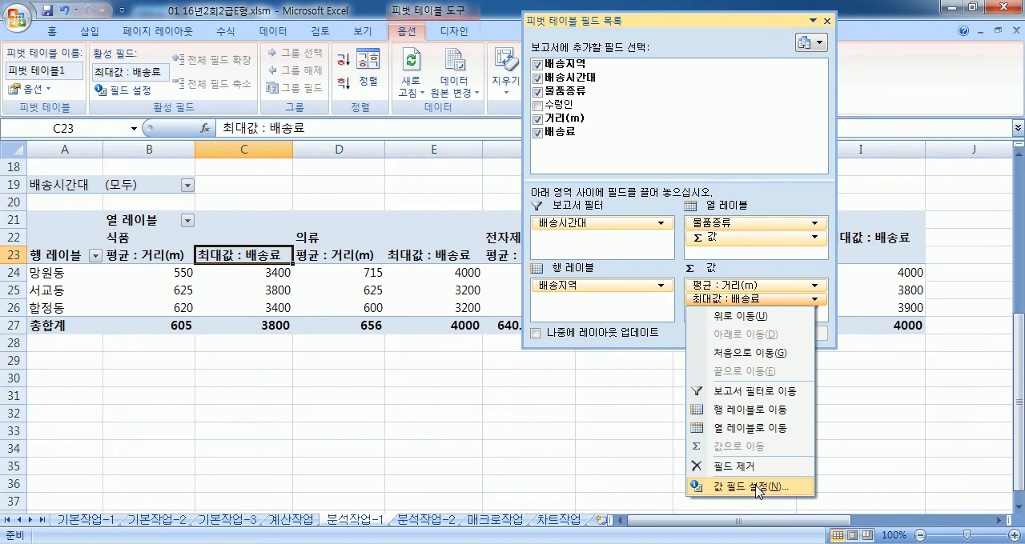
pyautogui.click(724, 486)
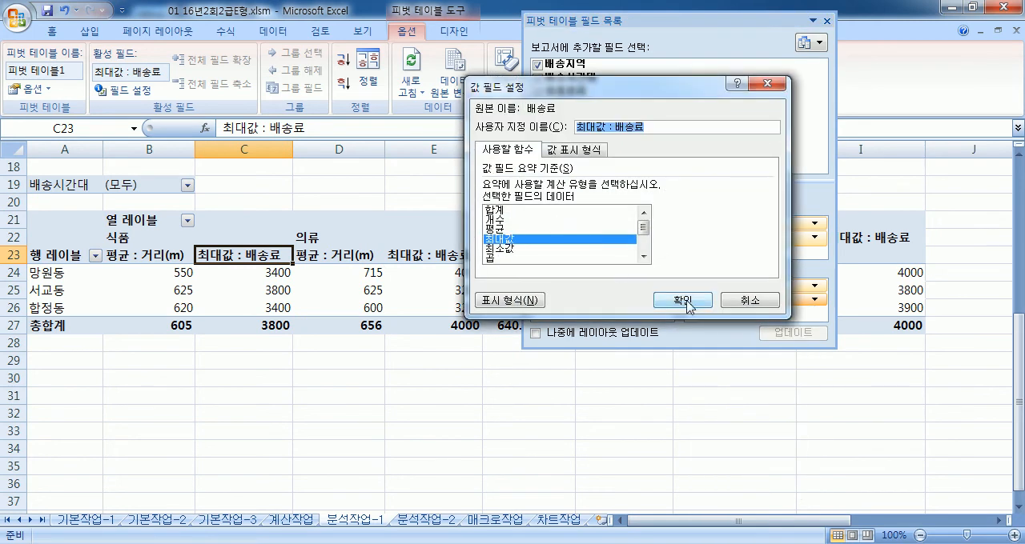
pyautogui.click(682, 301)
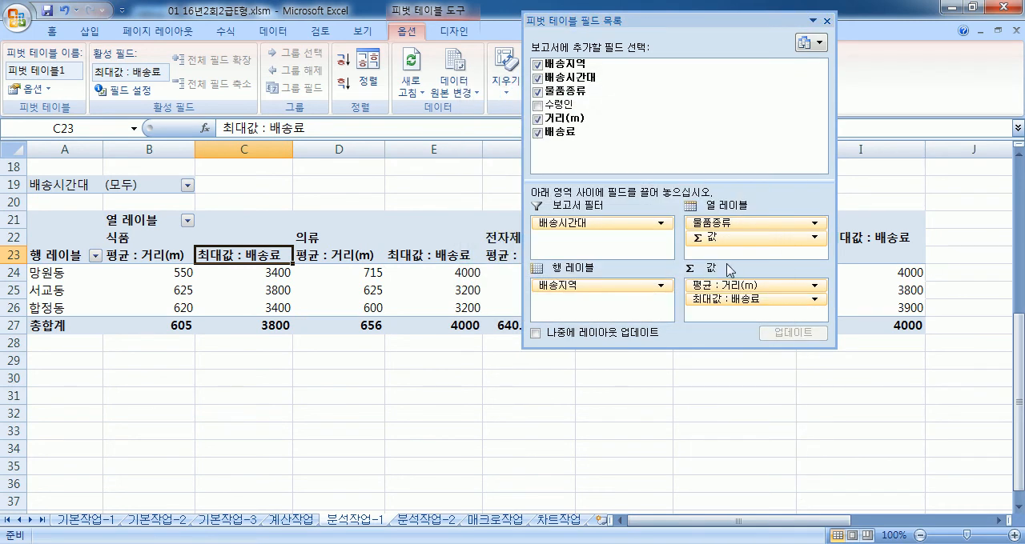
# Step: Extract the source records behind the 망원동 average 거리(m) for 식품 to a new sheet, and delete that sheet
pyautogui.doubleClick(146, 272)
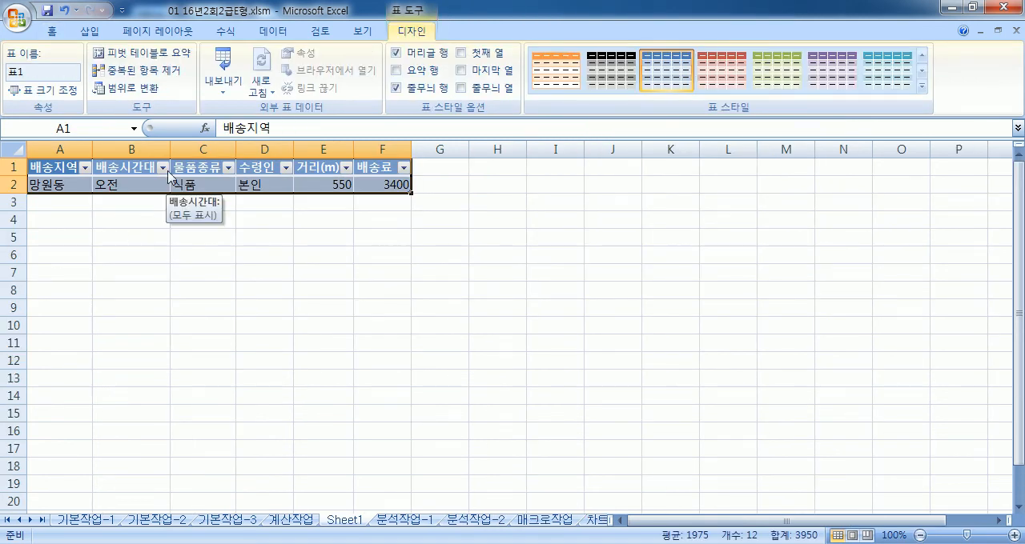
pyautogui.rightClick(350, 525)
pyautogui.click(394, 359)
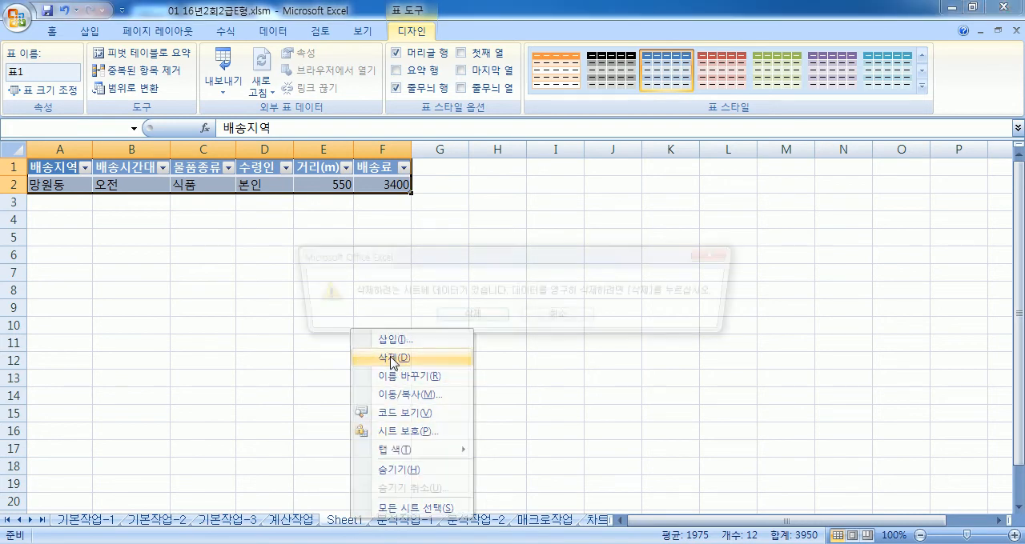
pyautogui.click(449, 325)
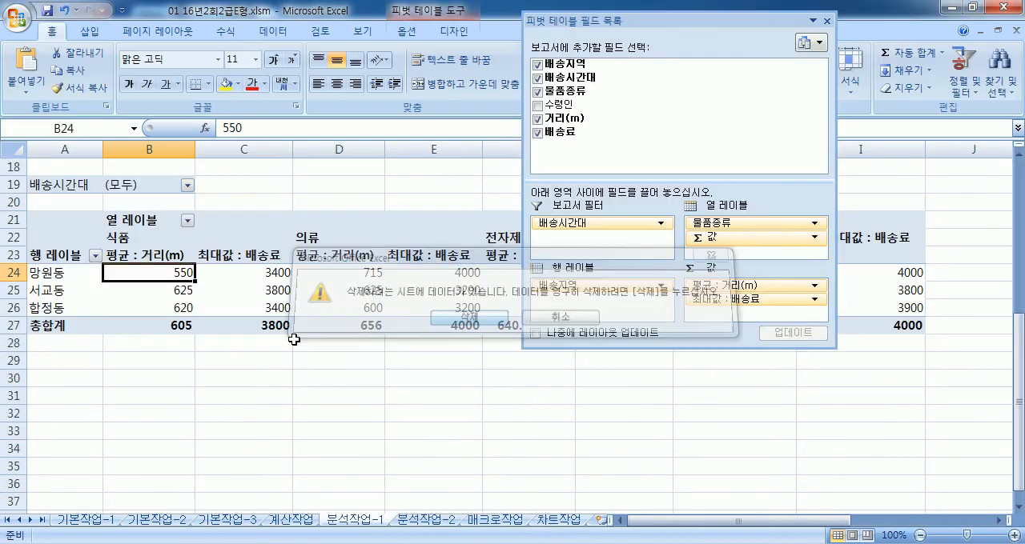
# Step: Dock the pivot field list beside the worksheet and move Σ 값 from the column labels to the row labels
pyautogui.click(254, 261)
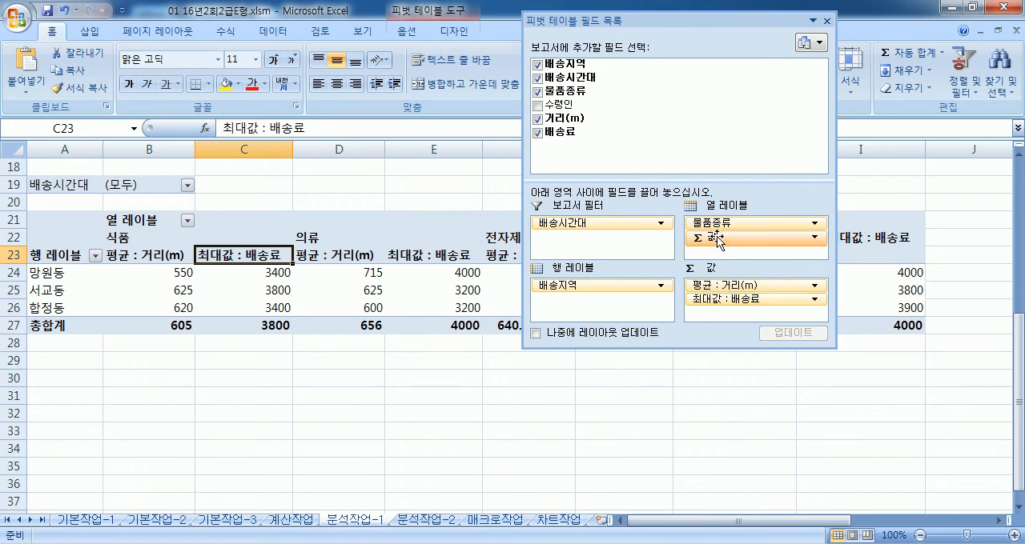
pyautogui.moveTo(720, 245); pyautogui.dragTo(748, 237)
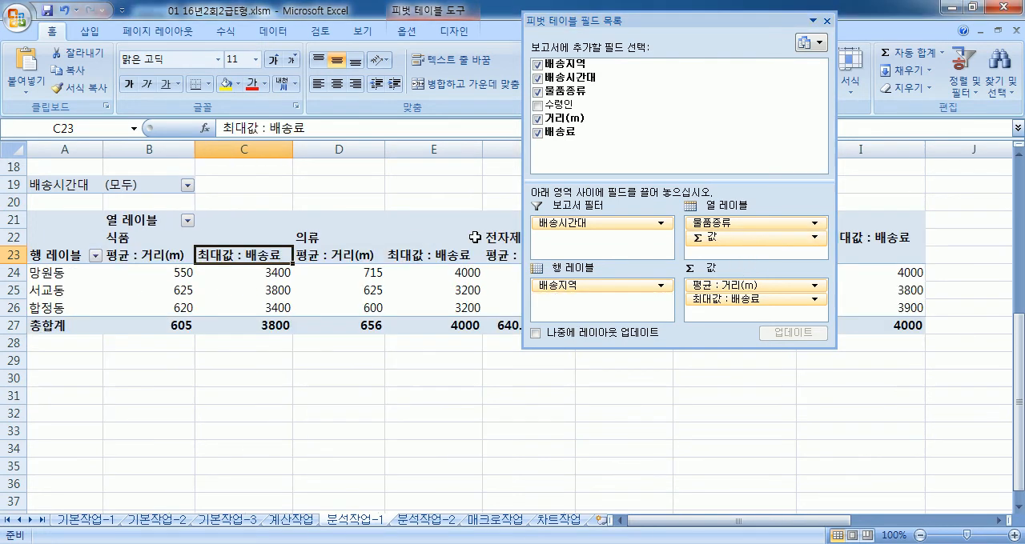
pyautogui.click(242, 236)
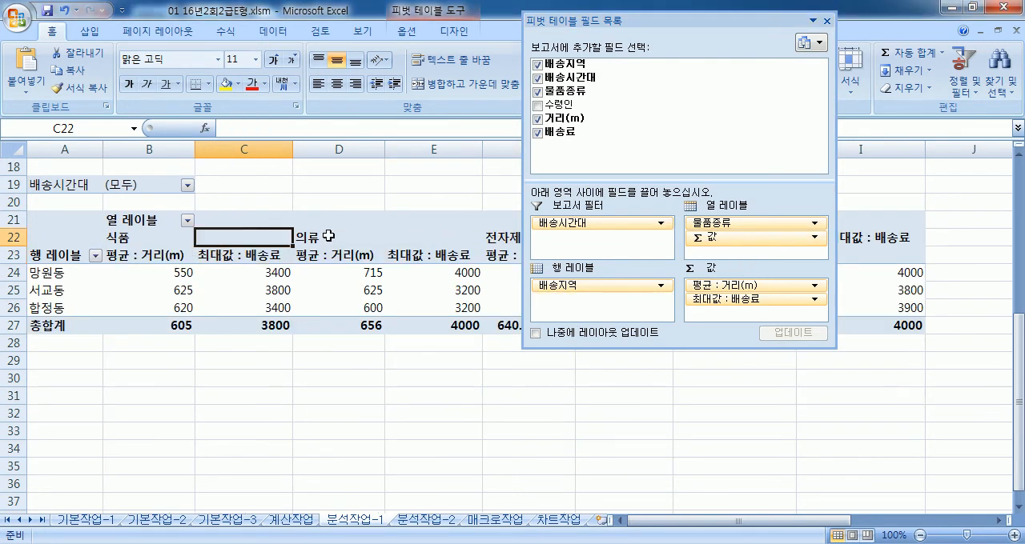
pyautogui.moveTo(654, 20); pyautogui.dragTo(1016, 166)
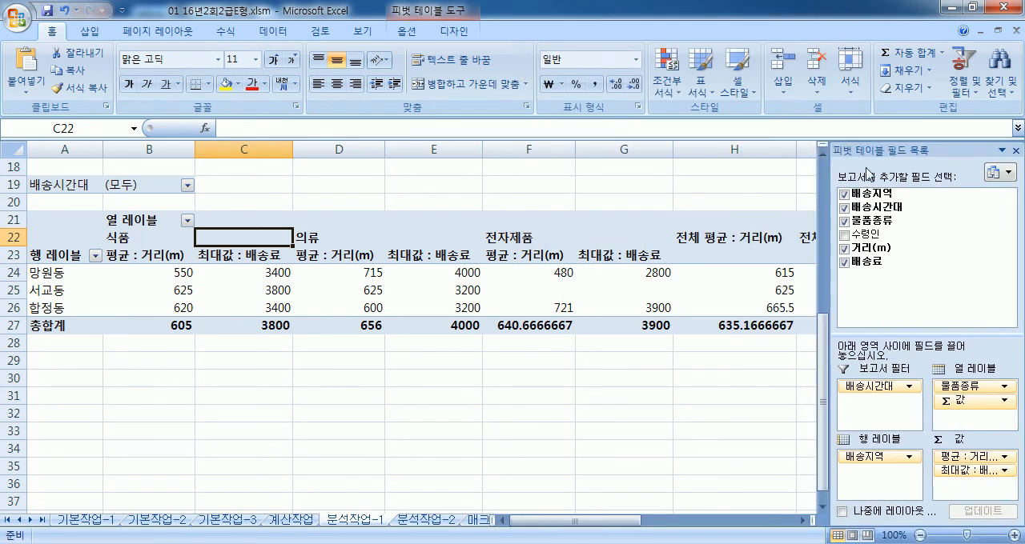
pyautogui.moveTo(949, 399); pyautogui.dragTo(881, 479)
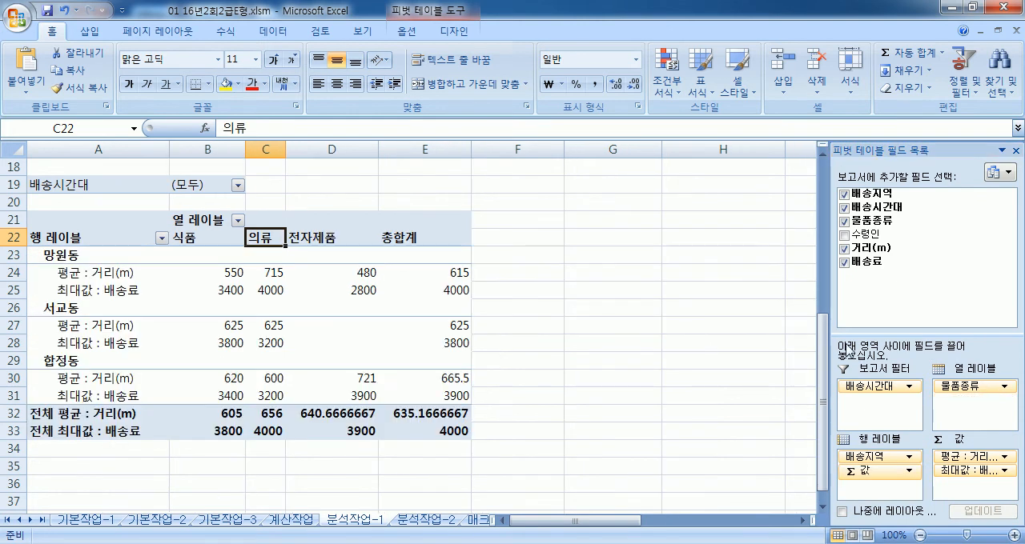
# Step: Widen the docked pivot field list and shorten its field selection area to enlarge the layout areas
pyautogui.click(171, 303)
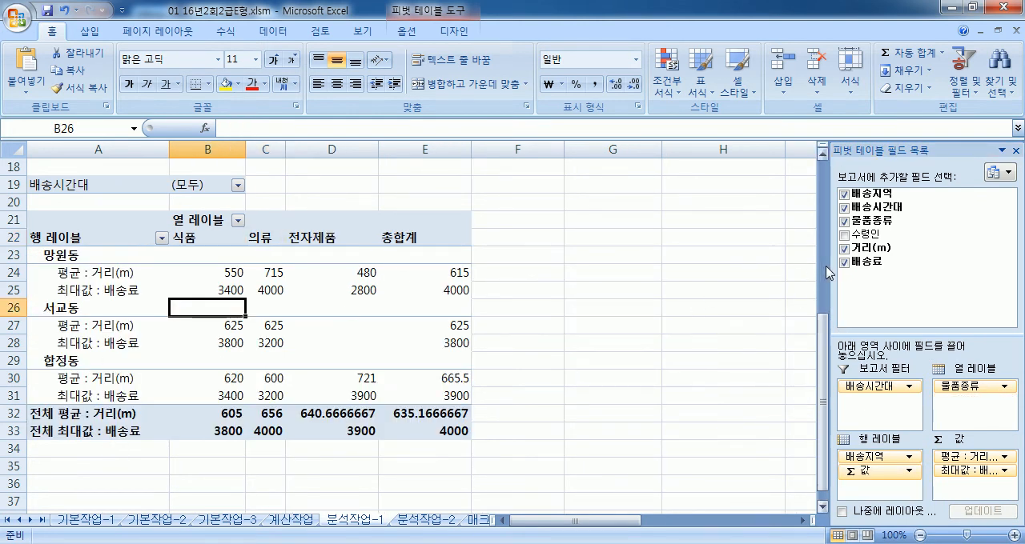
pyautogui.moveTo(829, 265); pyautogui.dragTo(744, 271)
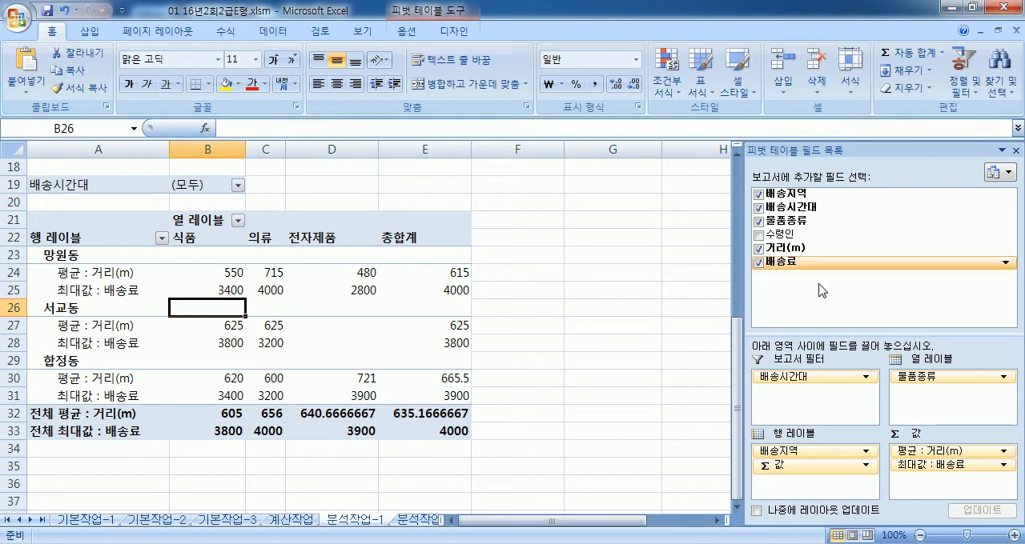
pyautogui.moveTo(815, 333); pyautogui.dragTo(815, 298)
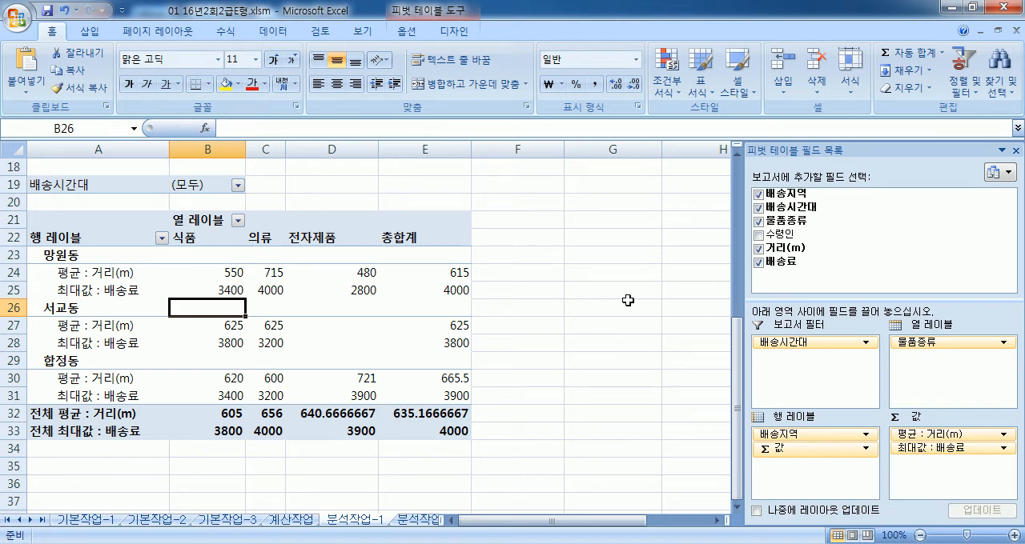
# Step: Try Σ 값 above 배송지역 in the row labels, and move it back below 배송지역
pyautogui.moveTo(813, 449); pyautogui.dragTo(799, 431)
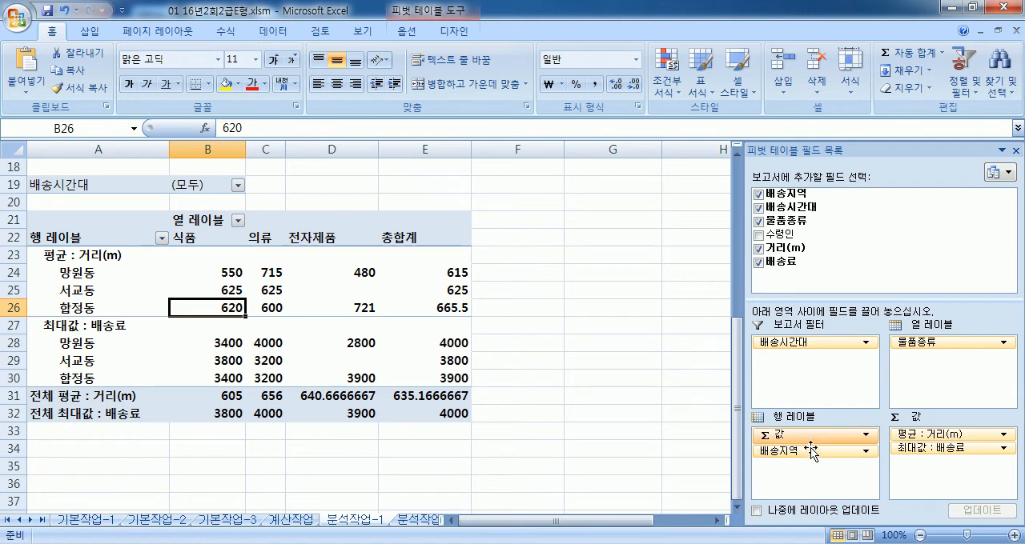
pyautogui.moveTo(309, 364)
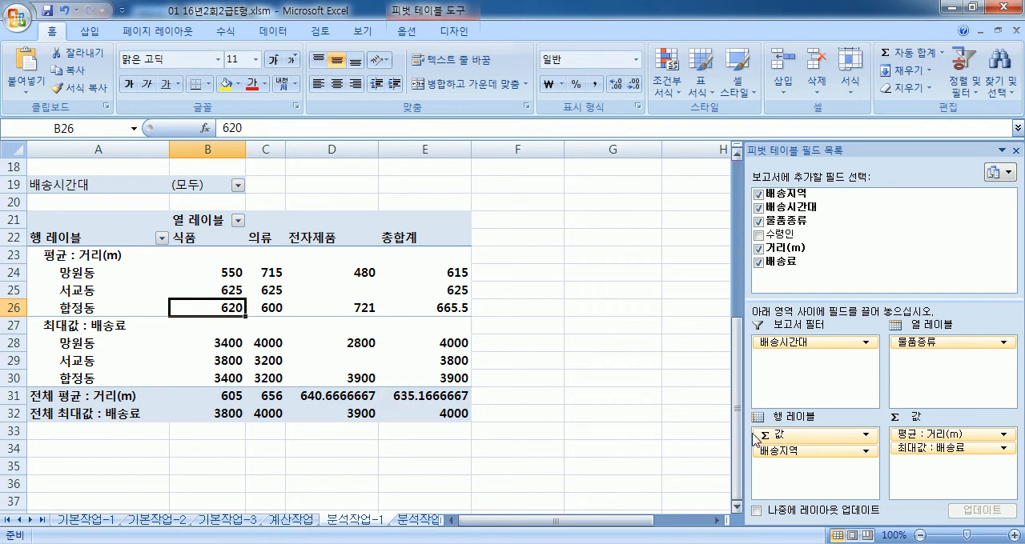
pyautogui.moveTo(793, 435)
pyautogui.mouseDown()
pyautogui.moveTo(791, 473)
pyautogui.moveTo(949, 375)
pyautogui.moveTo(938, 357)
pyautogui.moveTo(774, 461)
pyautogui.moveTo(780, 433)
pyautogui.mouseUp()
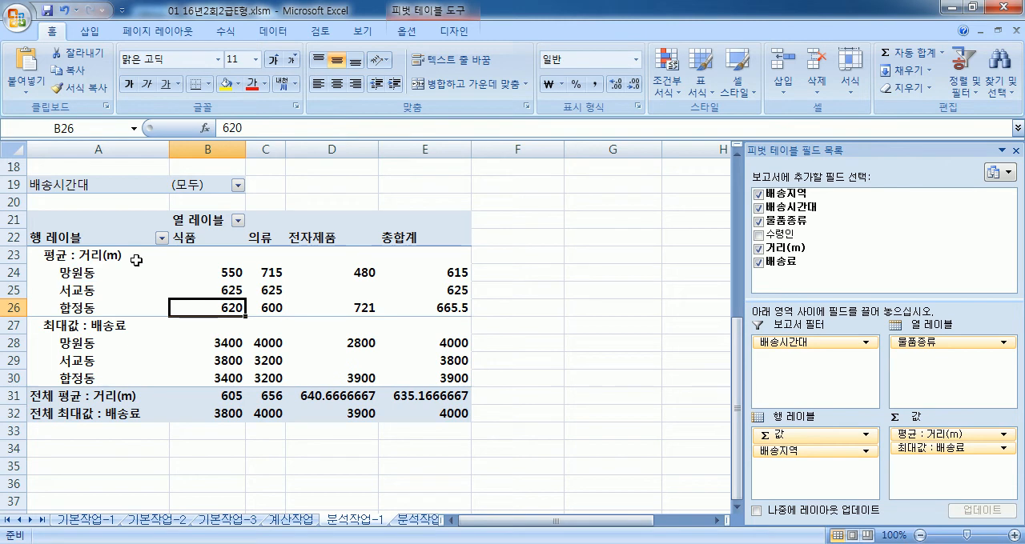
pyautogui.click(107, 255)
pyautogui.moveTo(773, 435); pyautogui.dragTo(785, 465)
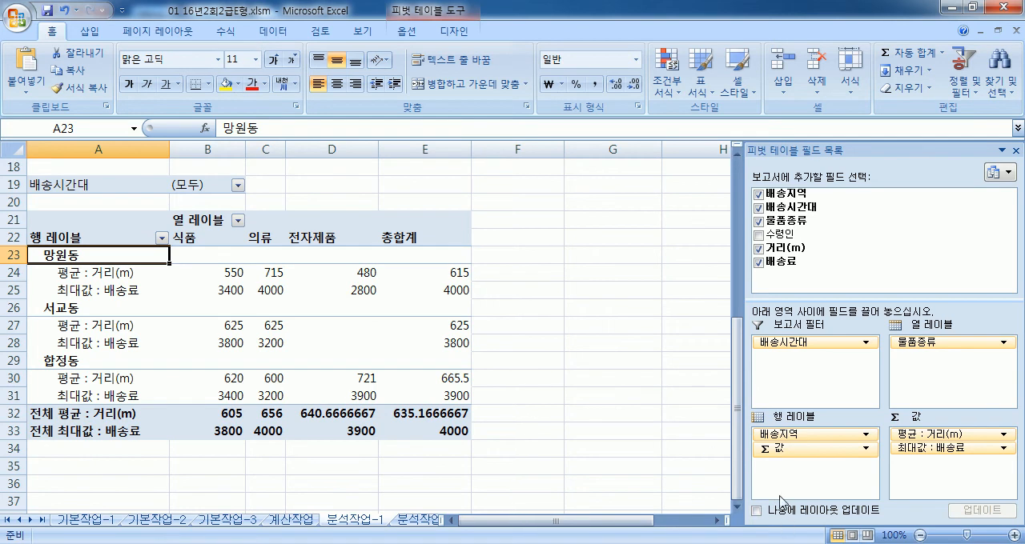
# Step: Try Σ 값 in the column labels under 물품종류, and return it to the row labels below 배송지역
pyautogui.moveTo(790, 449); pyautogui.dragTo(935, 357)
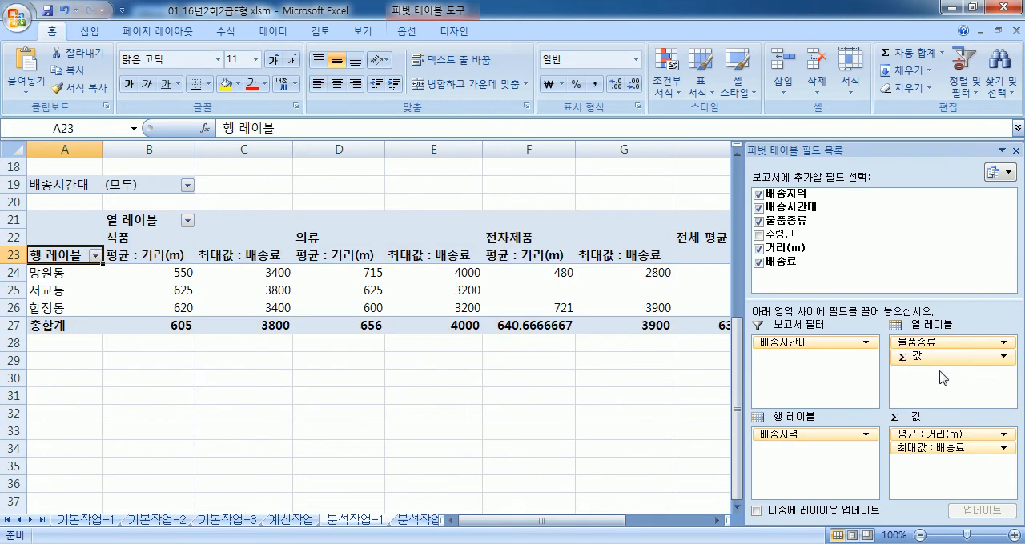
pyautogui.click(920, 342)
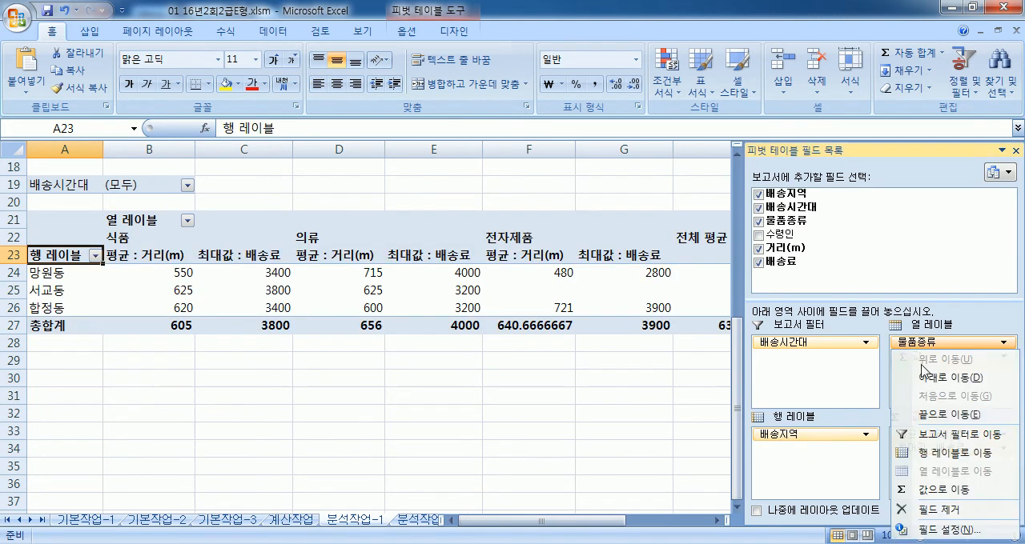
pyautogui.click(885, 366)
pyautogui.click(920, 357)
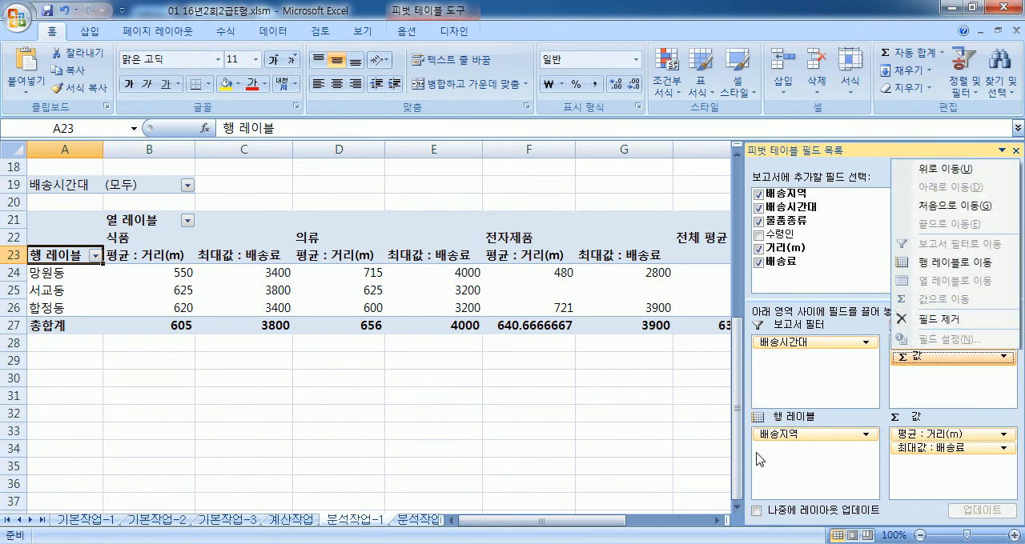
pyautogui.moveTo(920, 358); pyautogui.dragTo(836, 485)
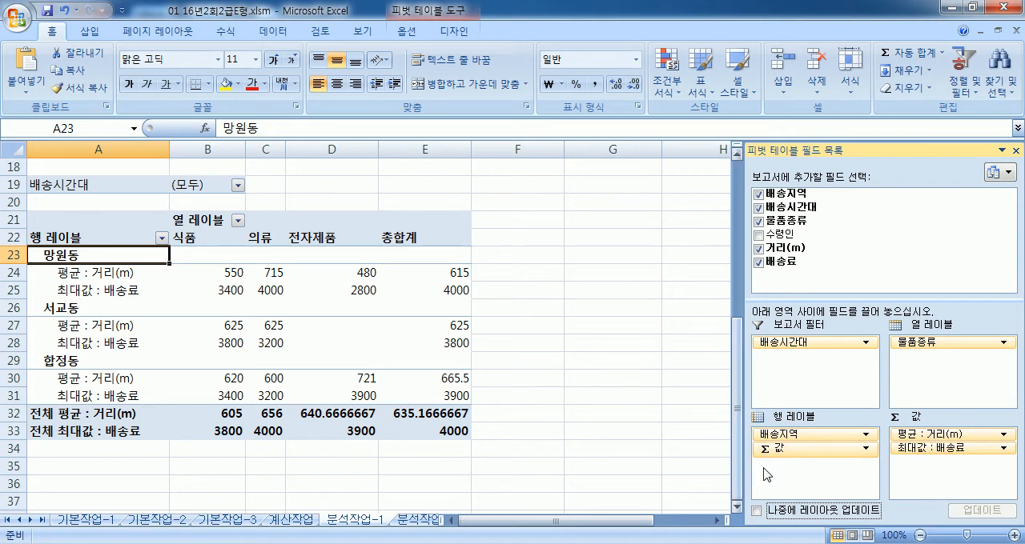
# Step: Remove every field from the pivot table's report filter, column labels, row labels and values
pyautogui.moveTo(816, 436); pyautogui.dragTo(576, 447)
pyautogui.moveTo(944, 343); pyautogui.dragTo(491, 415)
pyautogui.moveTo(811, 344); pyautogui.dragTo(645, 377)
pyautogui.moveTo(778, 437); pyautogui.dragTo(579, 430)
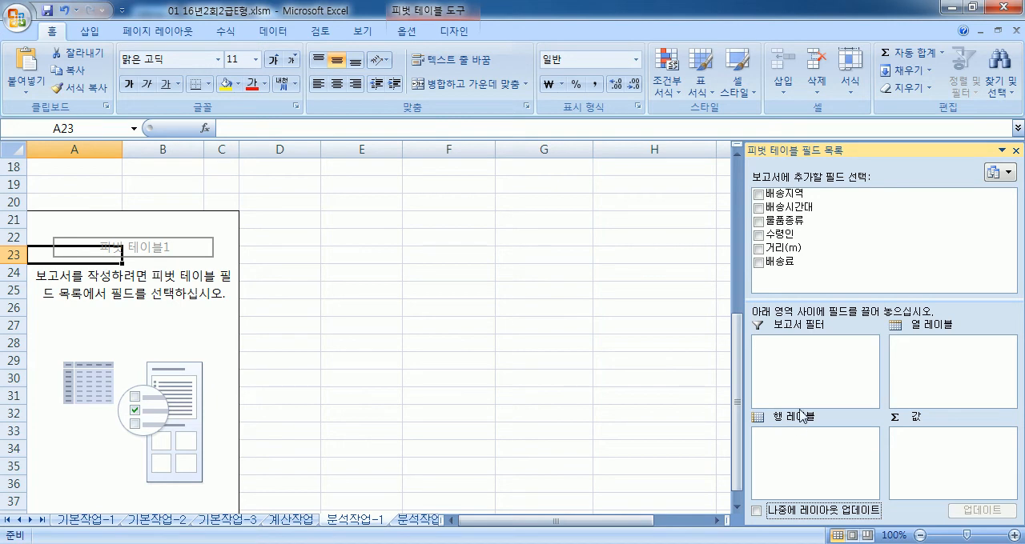
# Step: Lay out the pivot with 배송시간대 as report filter, 배송지역 and Σ 값 in rows, 물품종류 in columns, and 거리(m) and 배송료 as values
pyautogui.moveTo(785, 208); pyautogui.dragTo(807, 362)
pyautogui.moveTo(783, 193); pyautogui.dragTo(805, 457)
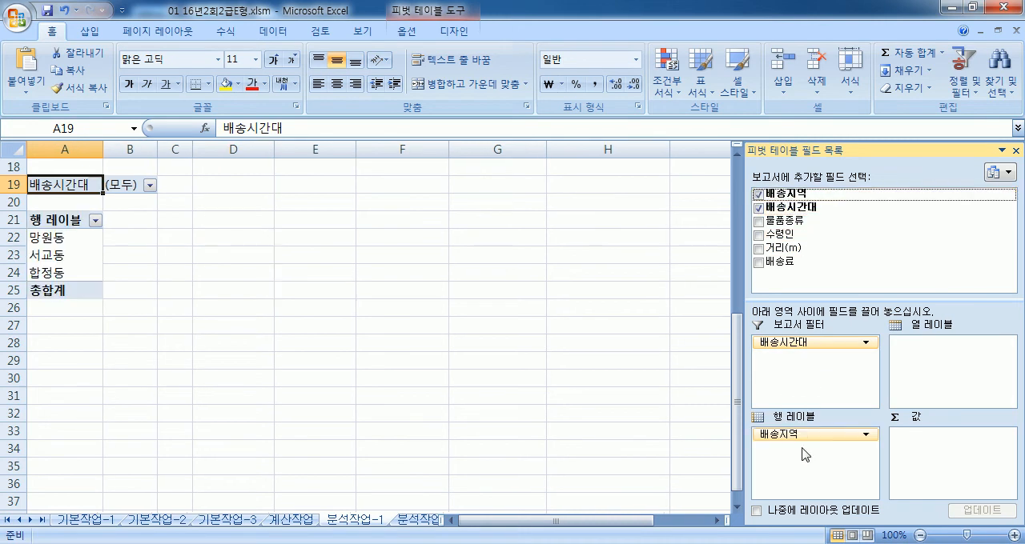
pyautogui.moveTo(781, 221); pyautogui.dragTo(925, 379)
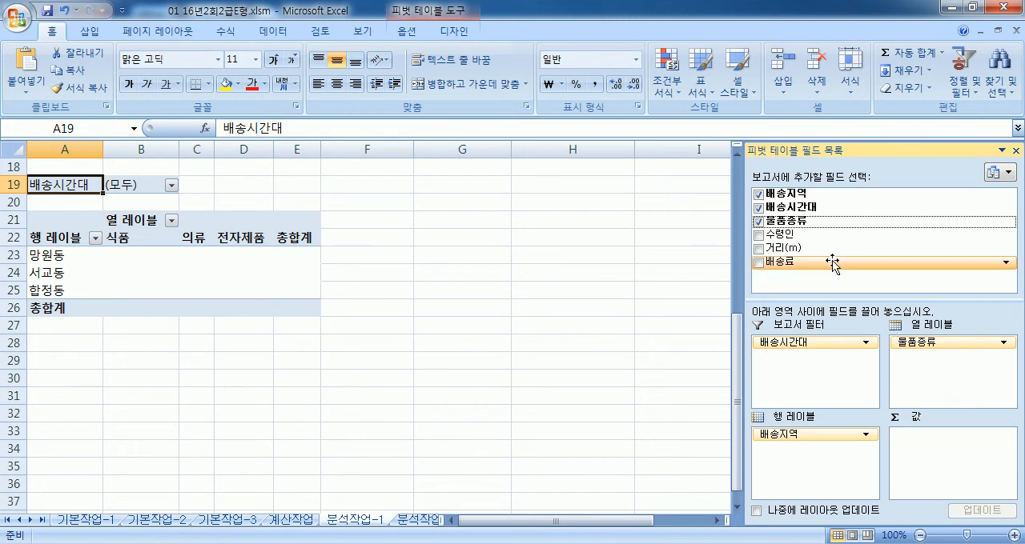
pyautogui.moveTo(800, 248); pyautogui.dragTo(945, 441)
# Step: Summarize 거리(m) in the pivot values by 평균
pyautogui.click(945, 435)
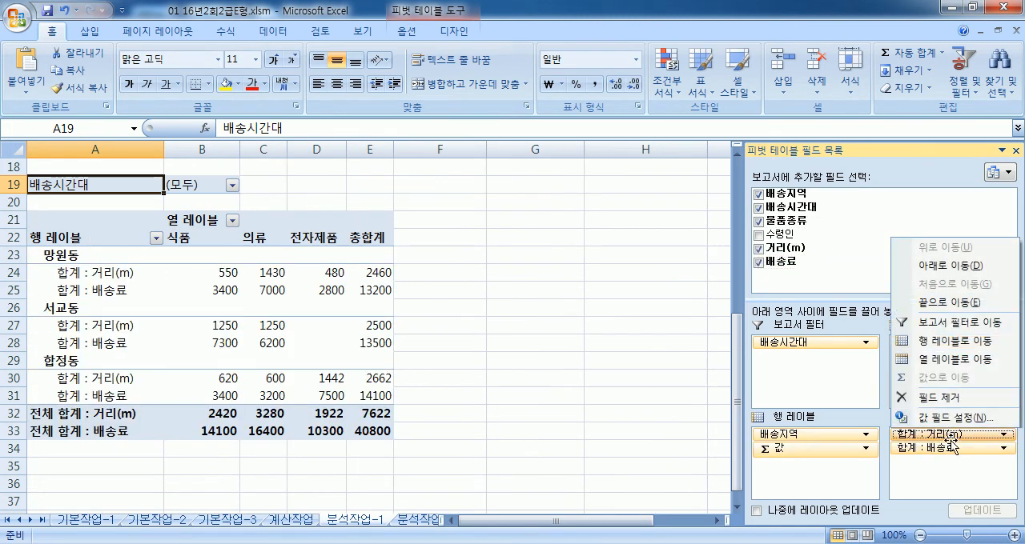
pyautogui.click(963, 419)
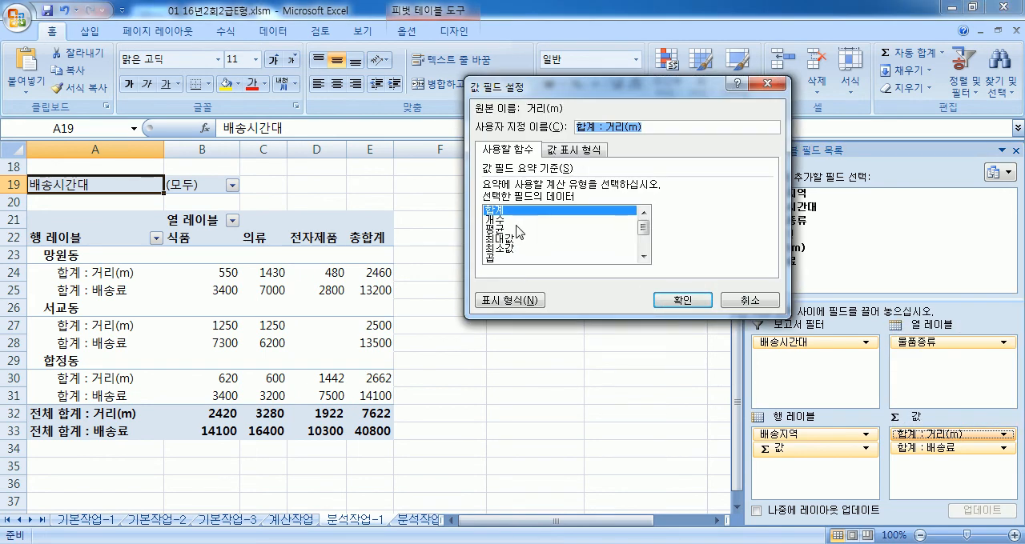
pyautogui.click(524, 230)
pyautogui.click(681, 301)
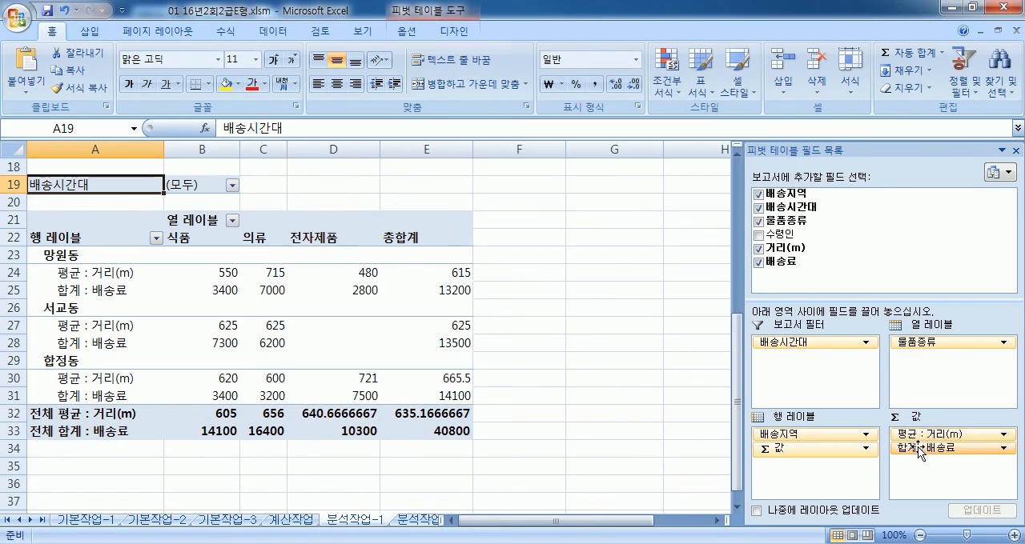
# Step: Summarize 배송료 in the pivot values by 최대값
pyautogui.click(941, 436)
pyautogui.click(941, 435)
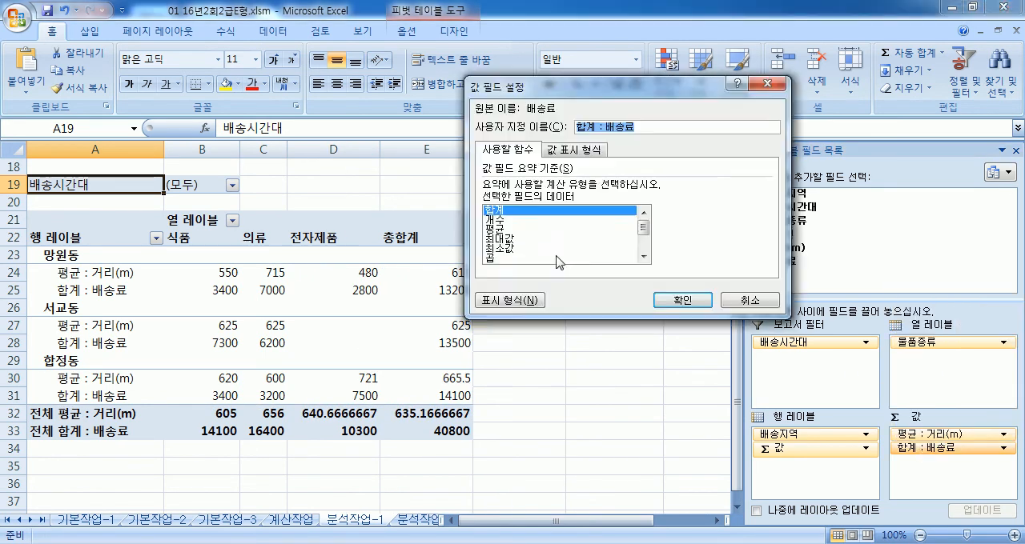
pyautogui.click(508, 228)
pyautogui.click(508, 239)
pyautogui.click(679, 301)
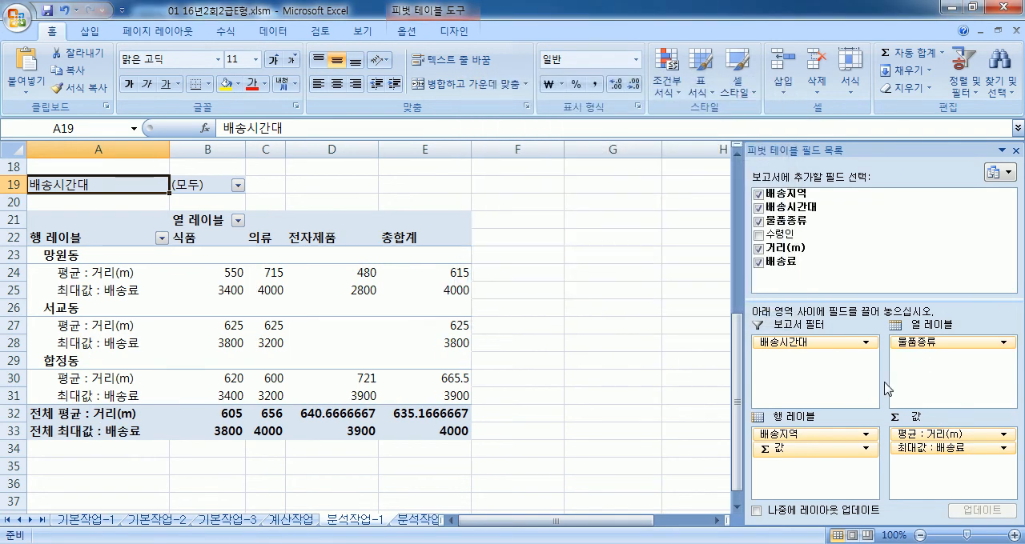
# Step: Delete rows 19 to 34 holding the pivot table, and undo that deletion
pyautogui.moveTo(924, 359); pyautogui.dragTo(798, 466)
pyautogui.moveTo(9, 183); pyautogui.dragTo(11, 449)
pyautogui.rightClick(210, 297)
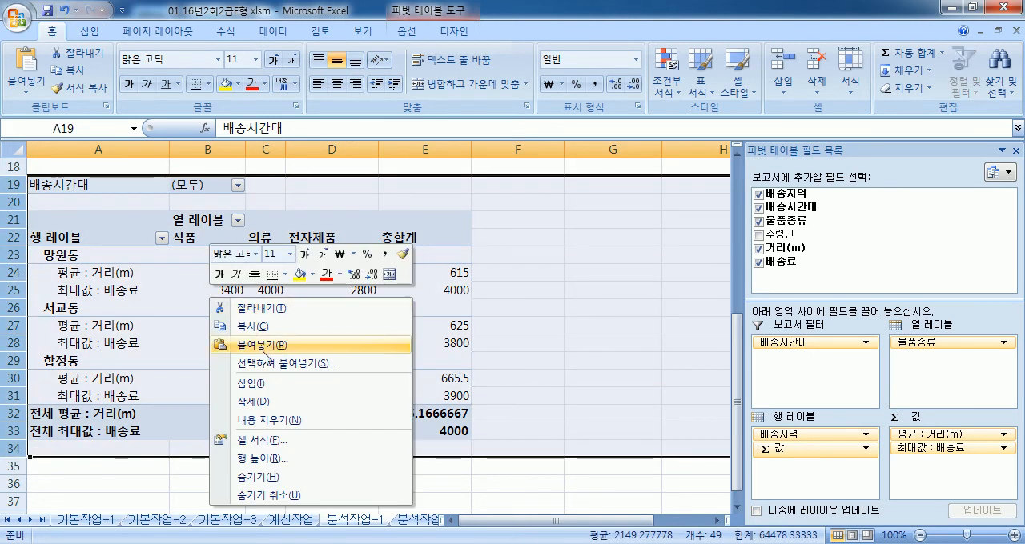
pyautogui.click(263, 401)
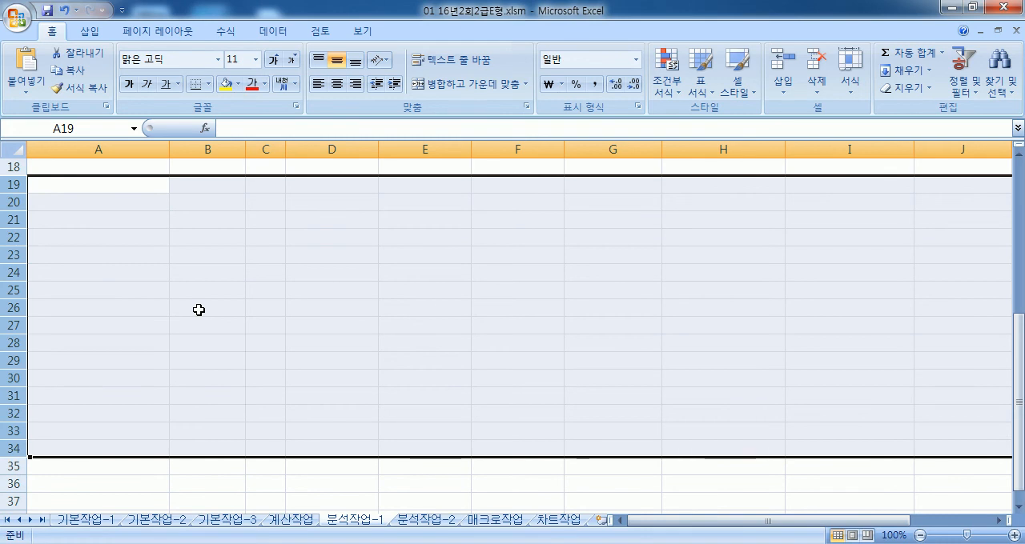
pyautogui.hotkey('ctrl', 'z')
# Step: Try to clear the pivot table's values in B24:E33 and the single value in C24
pyautogui.moveTo(201, 273); pyautogui.dragTo(405, 437)
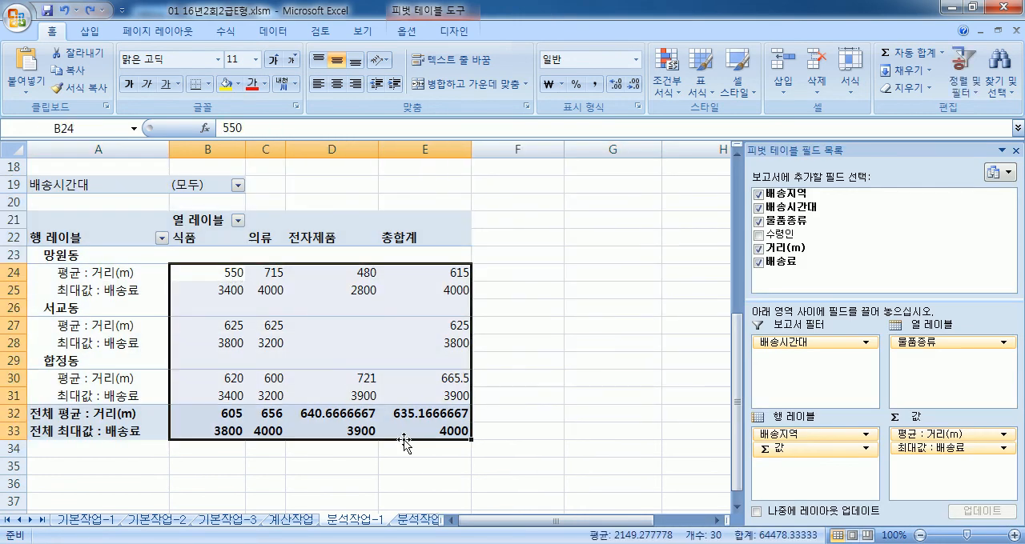
pyautogui.press('Delete')
pyautogui.click(515, 315)
pyautogui.click(269, 272)
pyautogui.press('Delete')
pyautogui.press('Return')
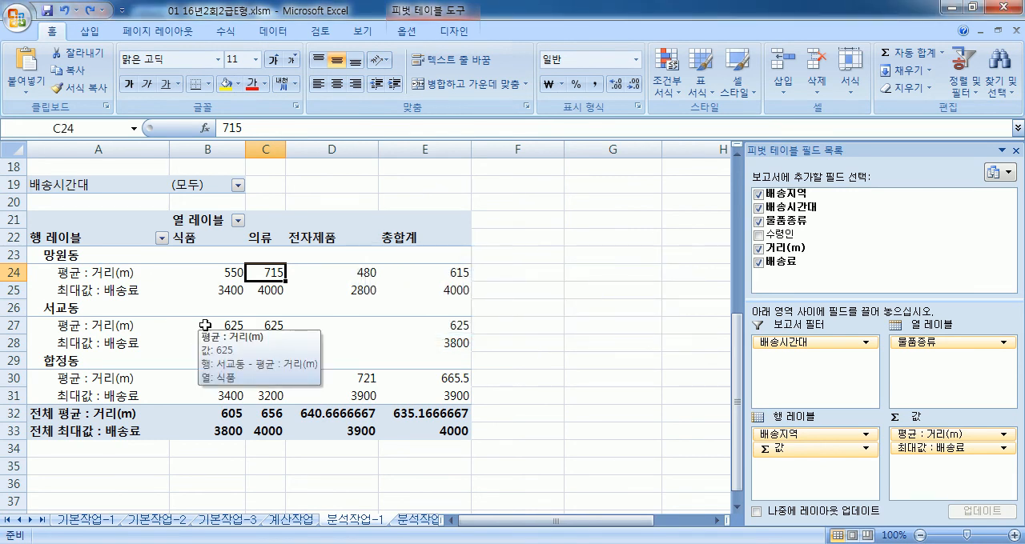
# Step: Set the 배송료 in cell F4 of the source table to 3400000
pyautogui.click(165, 294)
pyautogui.middleClick(197, 324)
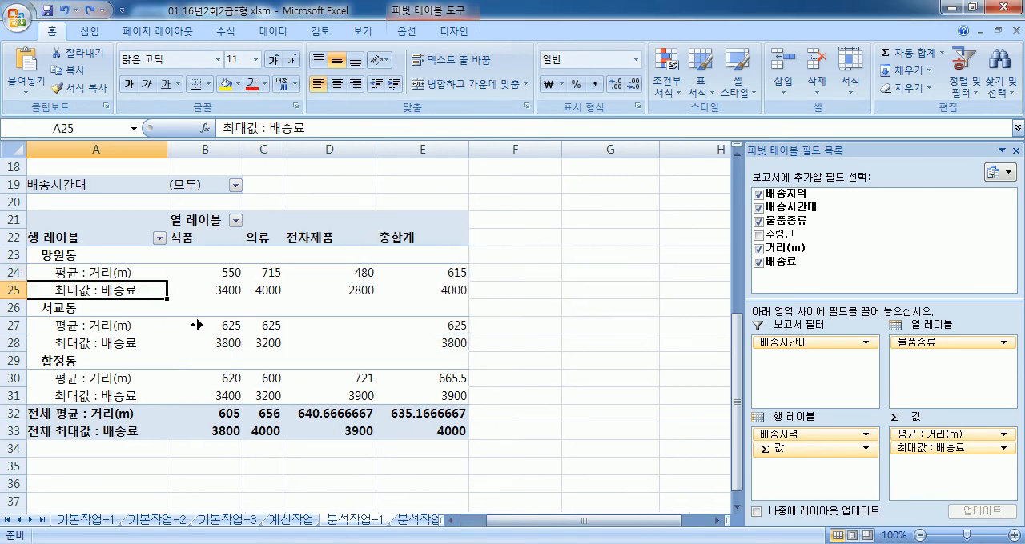
pyautogui.scroll(2, 206, 322)
pyautogui.hscroll(-1, 196, 324)
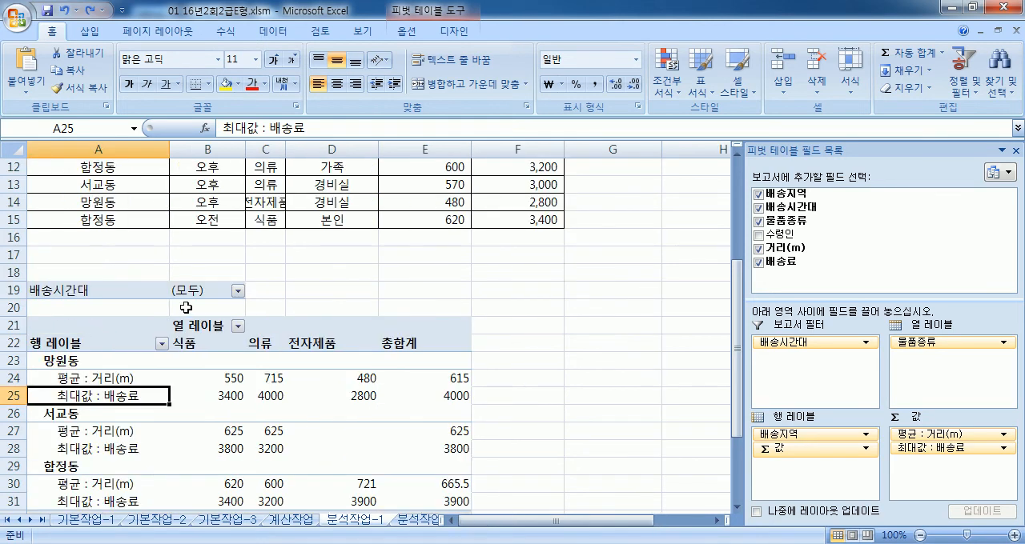
pyautogui.scroll(3, 185, 308)
pyautogui.click(498, 184)
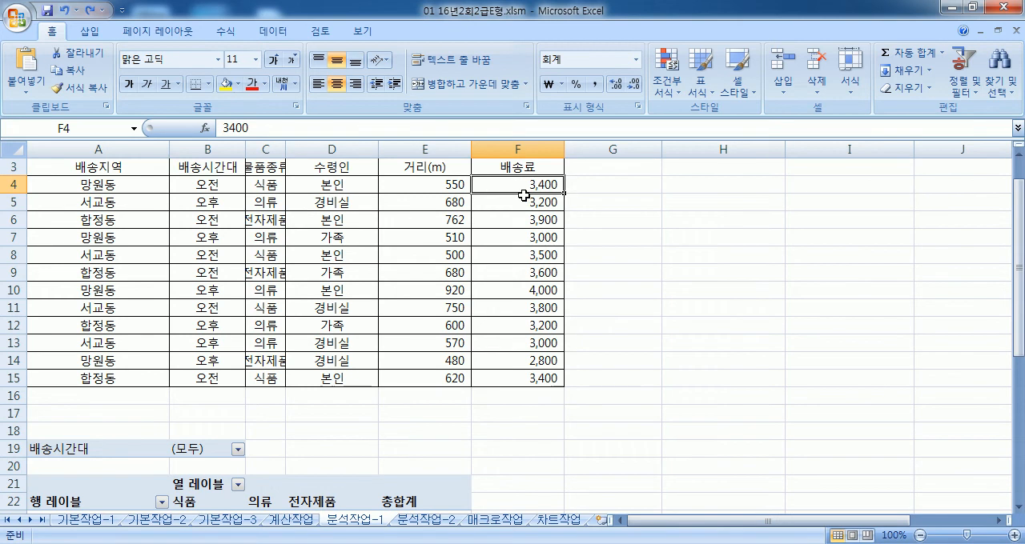
pyautogui.press('F2')
pyautogui.write('000')
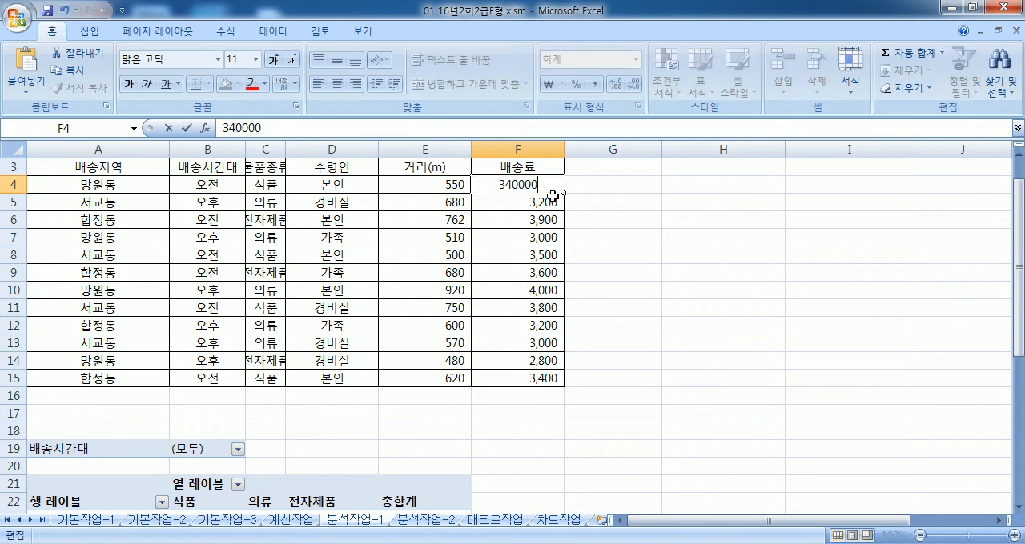
pyautogui.press('Return')
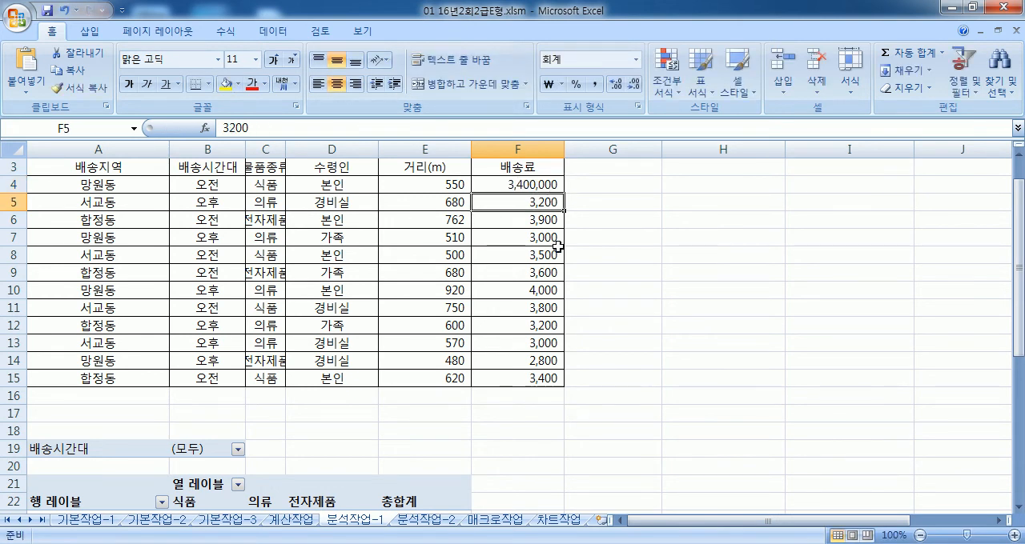
# Step: Refresh the pivot table to take in the changed 배송료, and select the 망원동 식품 maximum in B25
pyautogui.scroll(-5, 519, 196)
pyautogui.click(333, 272)
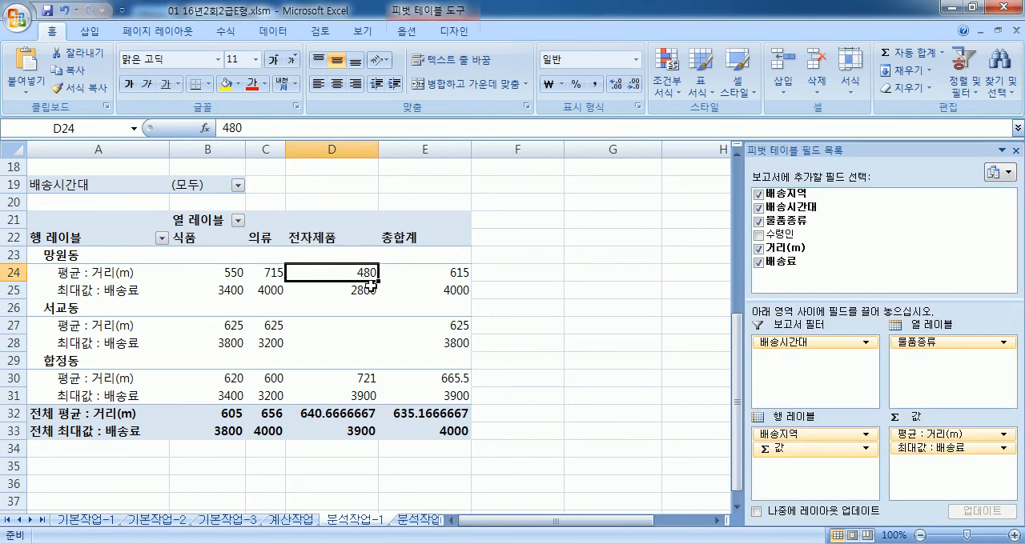
pyautogui.click(407, 31)
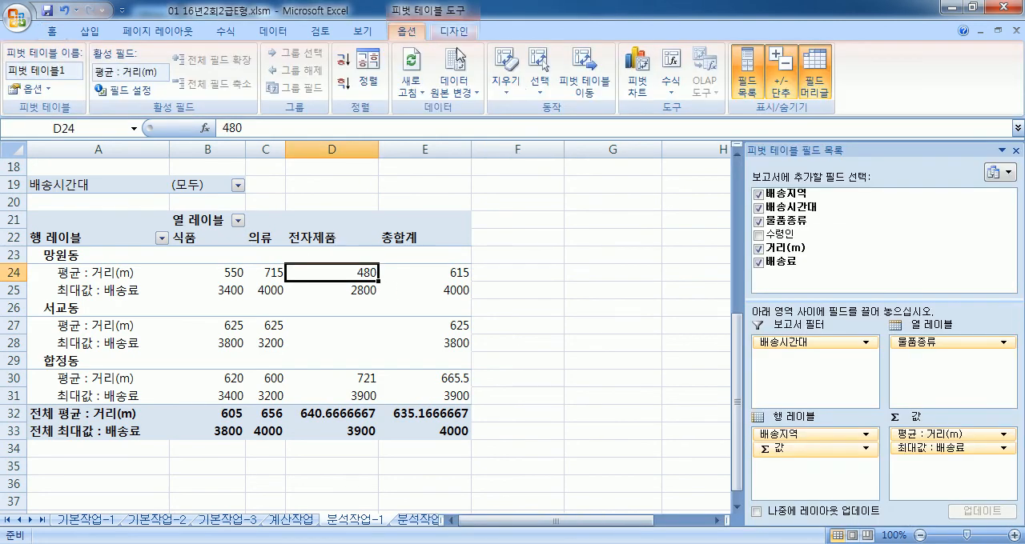
pyautogui.click(416, 64)
pyautogui.click(215, 293)
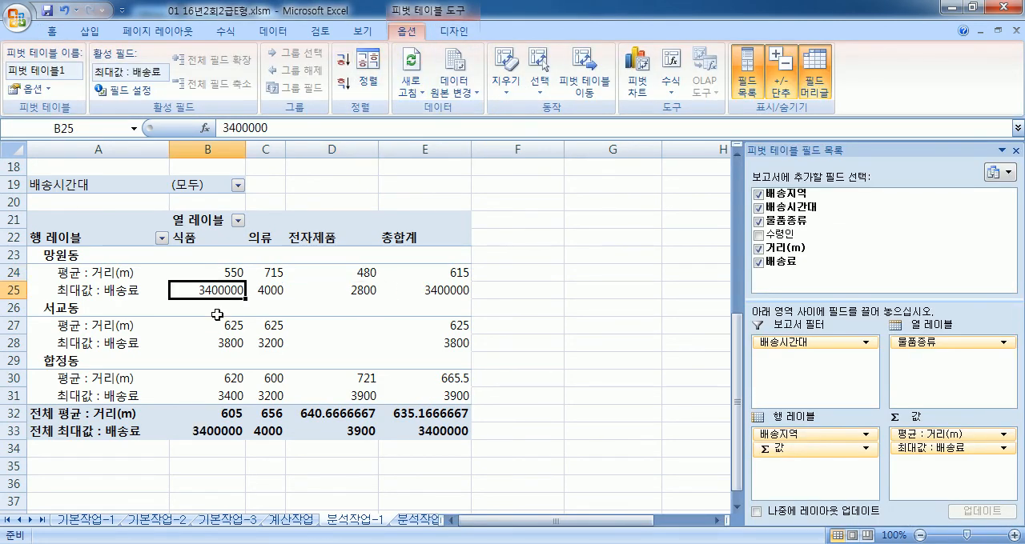
# Step: Set the 배송료 in cell F4 back to 3400 and refresh the pivot table
pyautogui.scroll(5, 219, 354)
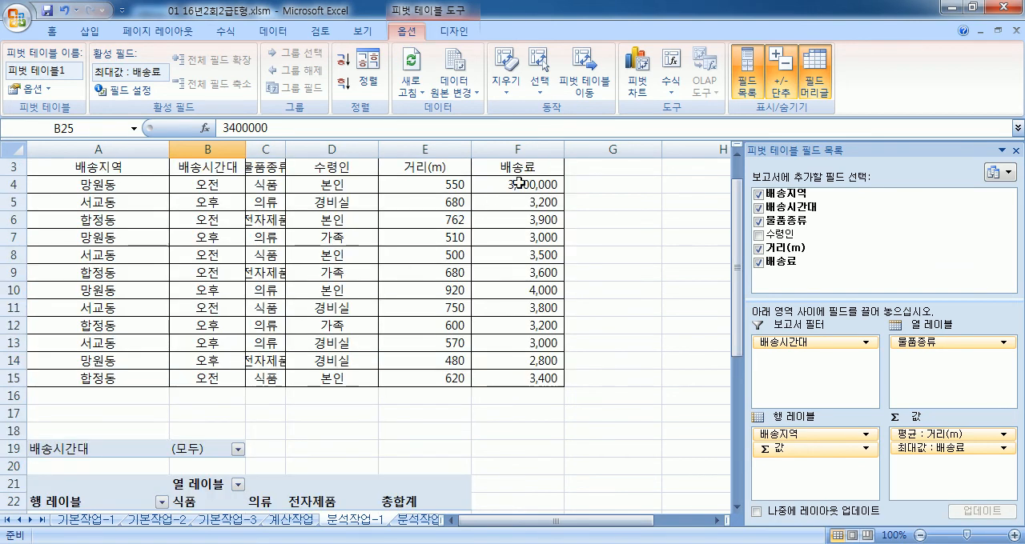
pyautogui.doubleClick(519, 184)
pyautogui.press('BackSpace')
pyautogui.press('BackSpace')
pyautogui.press('BackSpace')
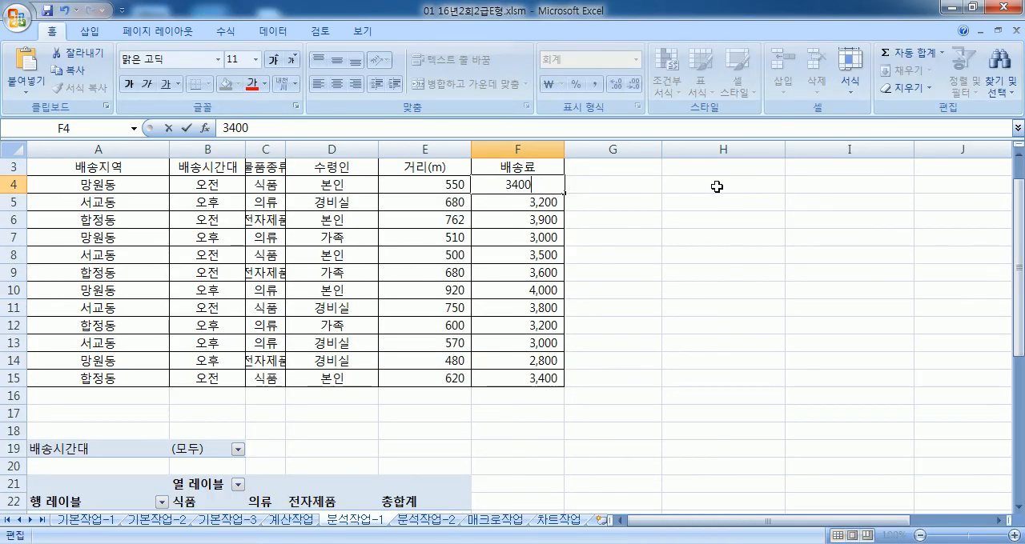
pyautogui.press('Return')
pyautogui.scroll(-6, 411, 245)
pyautogui.click(203, 238)
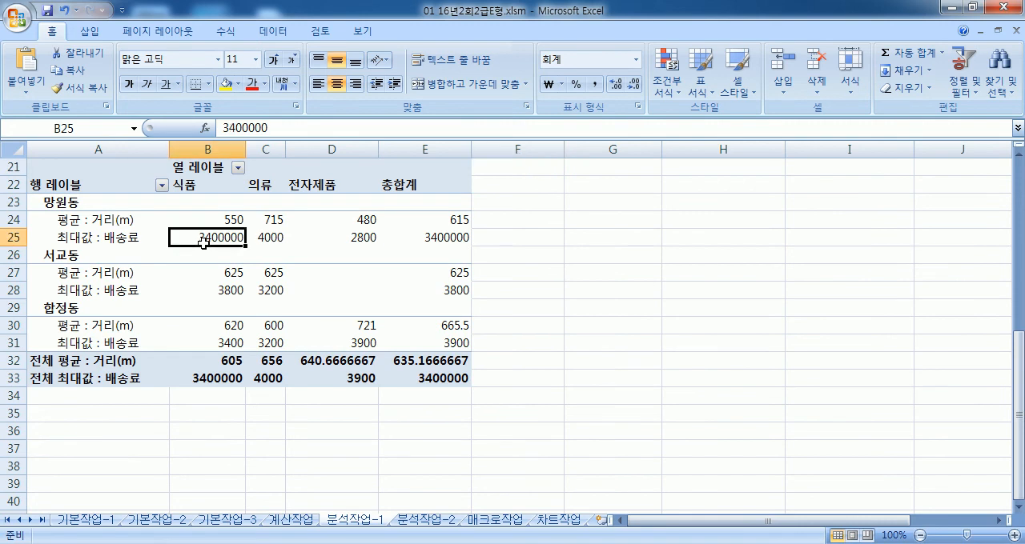
pyautogui.click(406, 31)
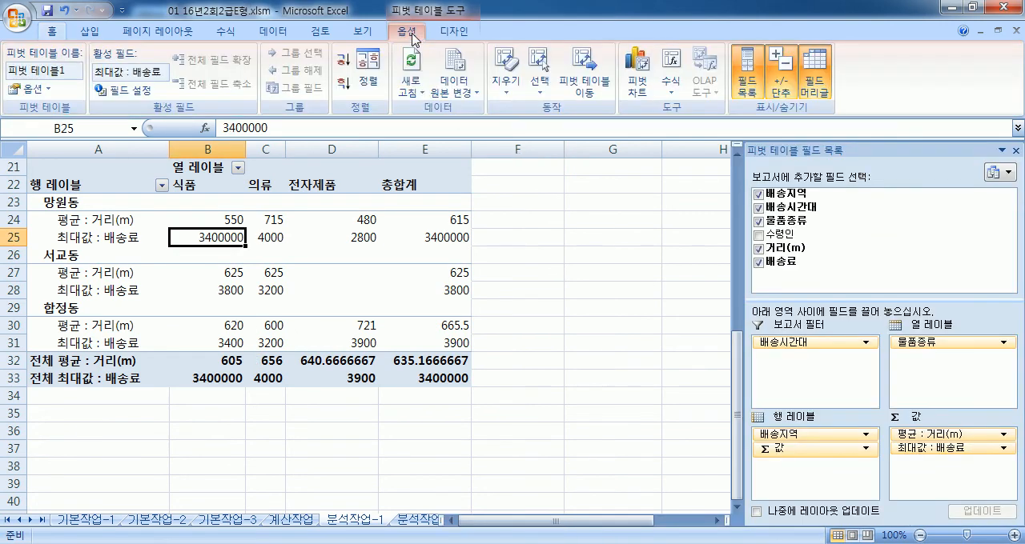
pyautogui.click(411, 64)
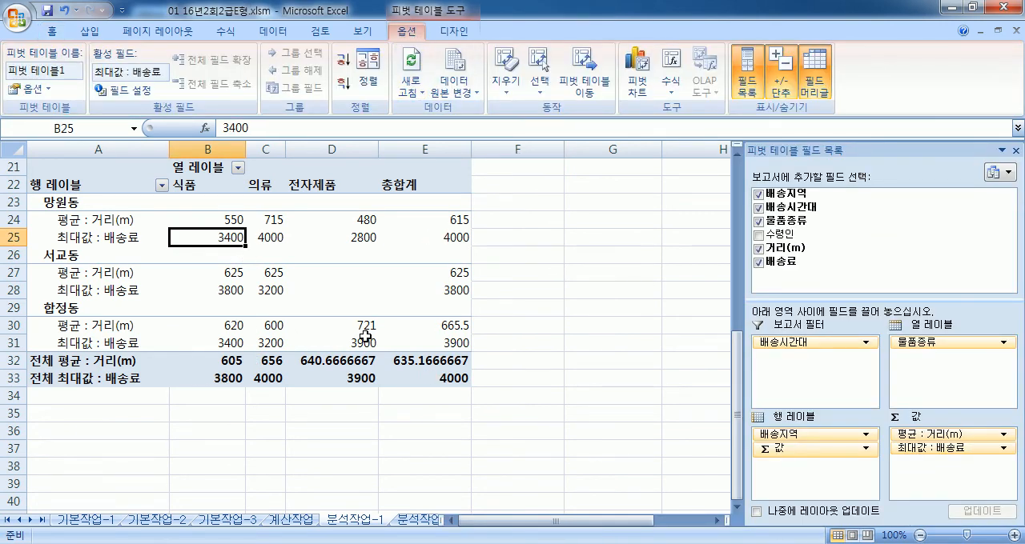
# Step: Switch to the 분석작업-2 worksheet and go to the 2/4분기 드라마 시청률 table
pyautogui.moveTo(365, 336)
pyautogui.click(426, 524)
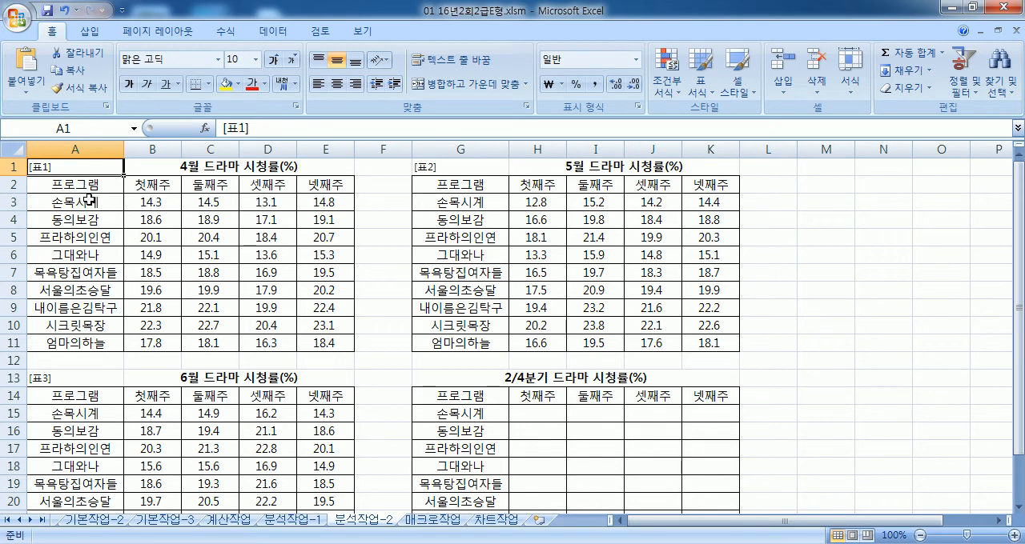
pyautogui.scroll(-2, 512, 428)
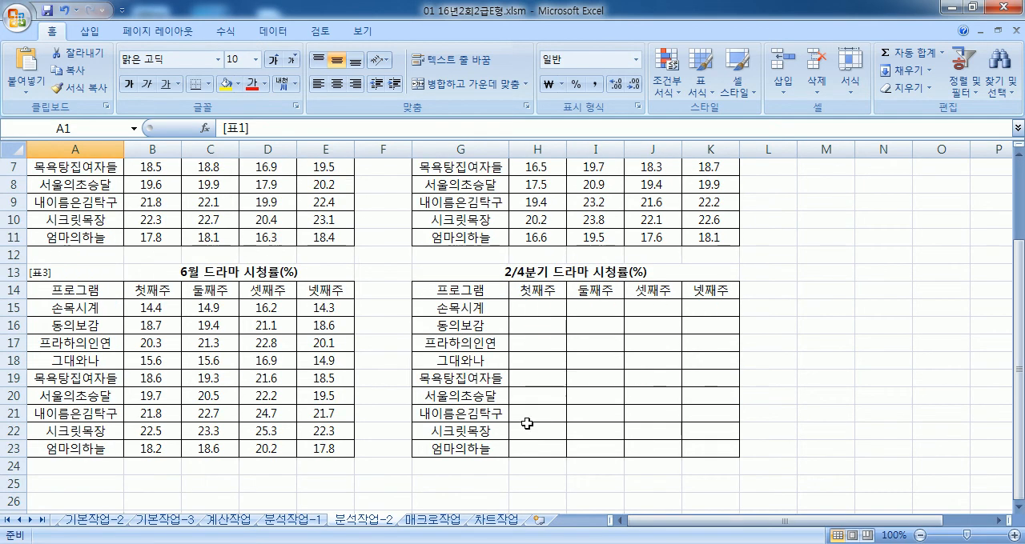
# Step: Examine the 프로그램 and week labels of the 2/4분기 드라마 시청률 table and the monthly tables
pyautogui.moveTo(463, 290); pyautogui.dragTo(700, 452)
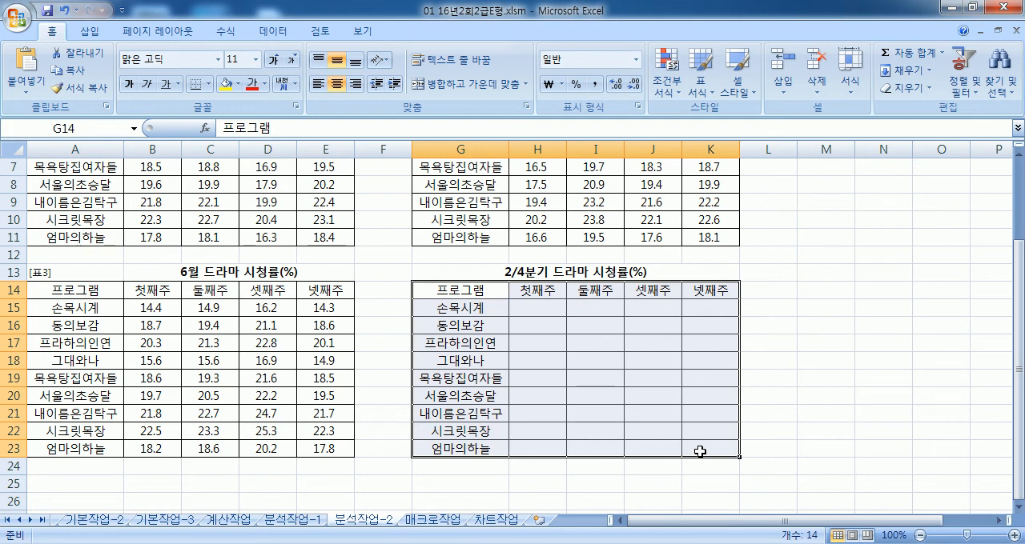
pyautogui.click(472, 392)
pyautogui.moveTo(454, 316); pyautogui.dragTo(458, 445)
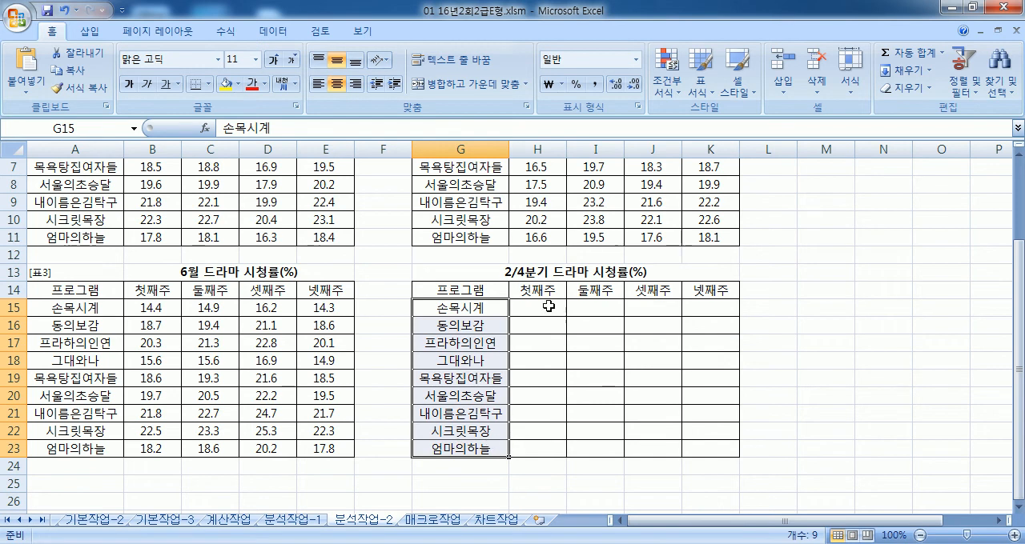
pyautogui.moveTo(535, 289); pyautogui.dragTo(702, 289)
pyautogui.scroll(1, 702, 290)
pyautogui.moveTo(74, 184); pyautogui.dragTo(128, 270)
pyautogui.moveTo(462, 186); pyautogui.dragTo(588, 376)
pyautogui.scroll(-2, 439, 255)
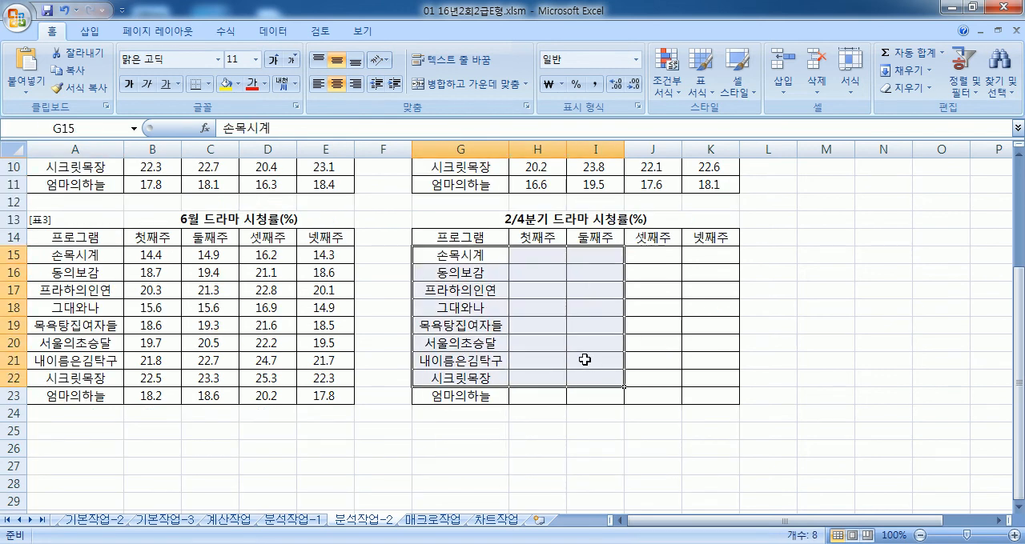
pyautogui.click(583, 361)
pyautogui.moveTo(472, 237); pyautogui.dragTo(710, 396)
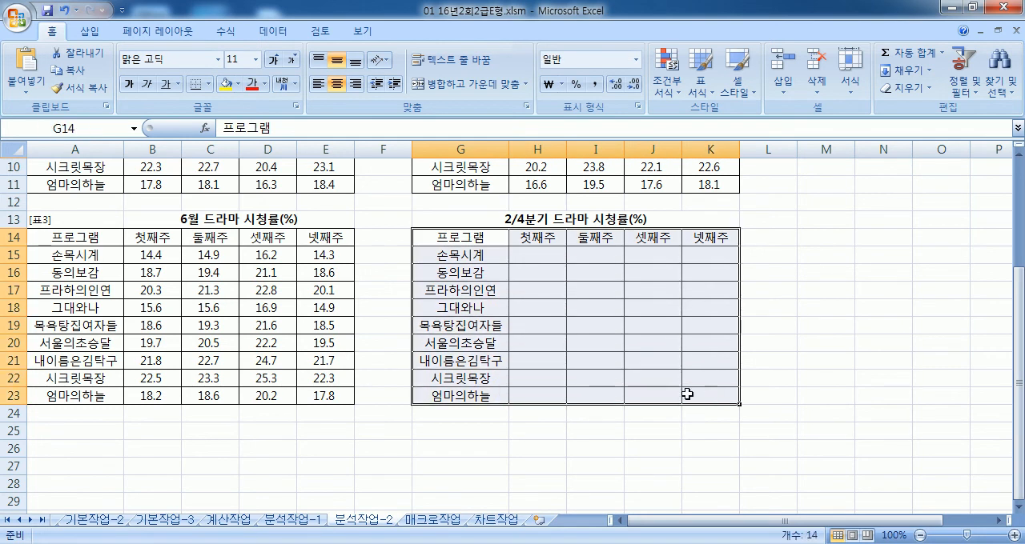
pyautogui.moveTo(542, 237); pyautogui.dragTo(696, 238)
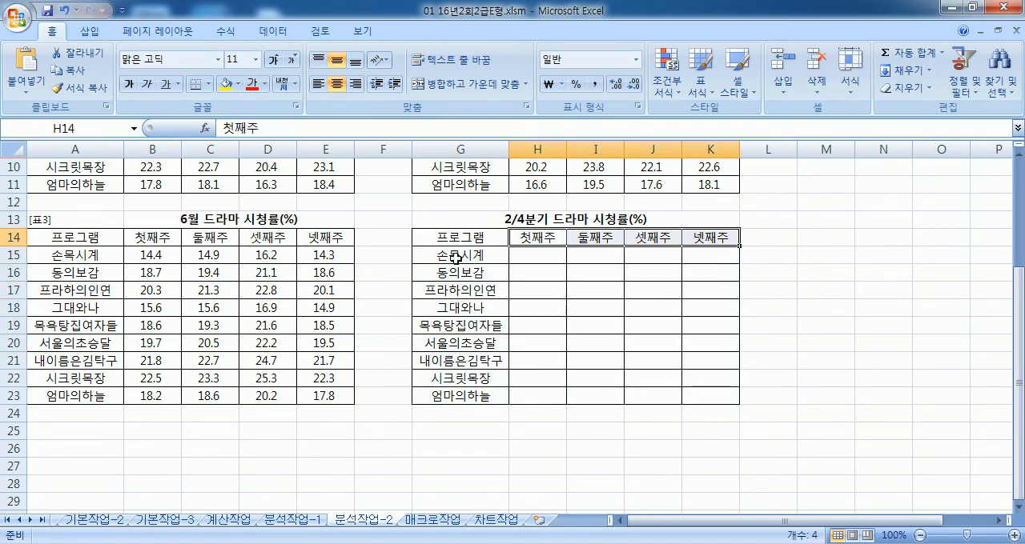
pyautogui.moveTo(453, 255); pyautogui.dragTo(473, 360)
pyautogui.moveTo(534, 252); pyautogui.dragTo(710, 396)
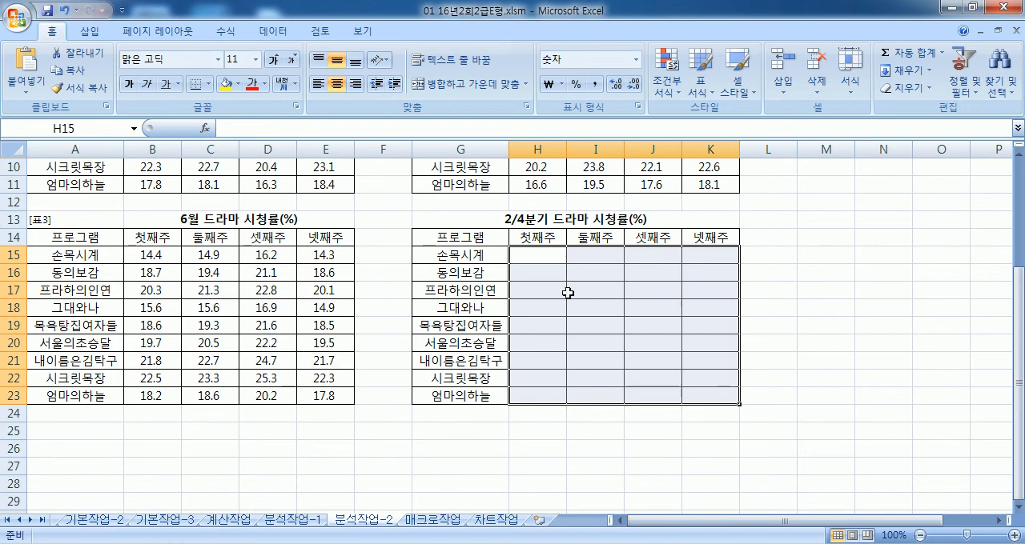
# Step: Open 통합 for the range G14:K23, using 첫 행 and 왼쪽 열 as labels and 평균 as the function
pyautogui.moveTo(475, 245); pyautogui.dragTo(722, 398)
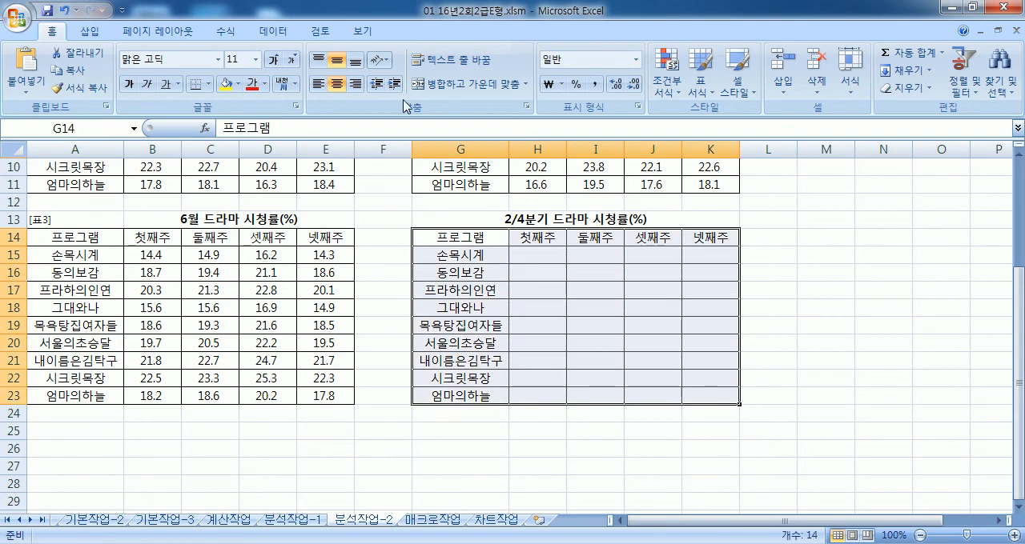
pyautogui.click(270, 32)
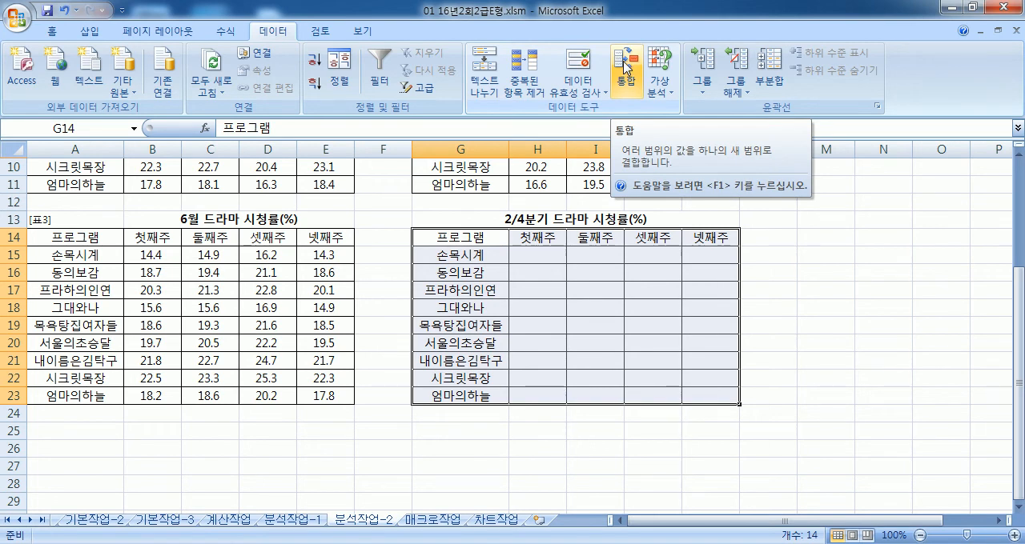
pyautogui.click(625, 67)
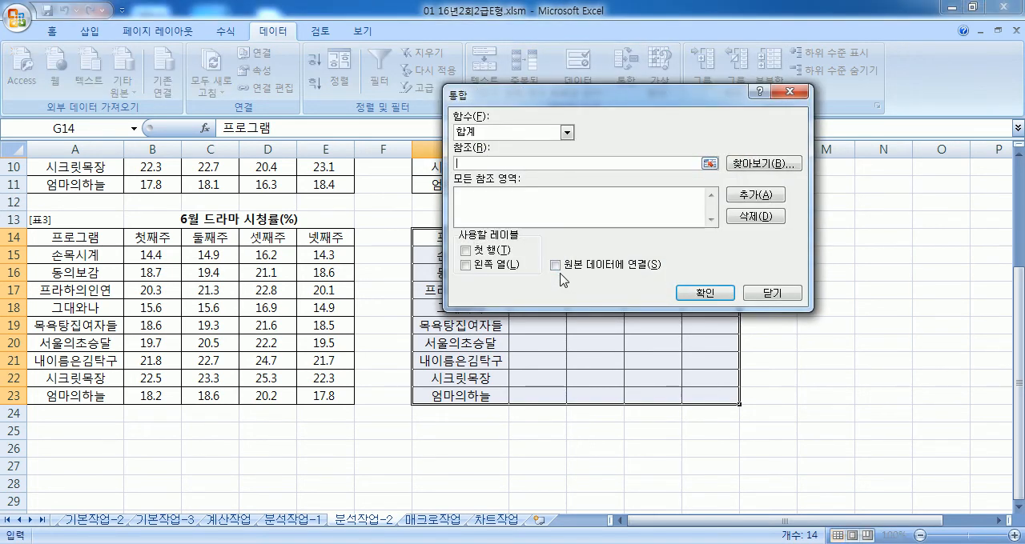
pyautogui.click(491, 251)
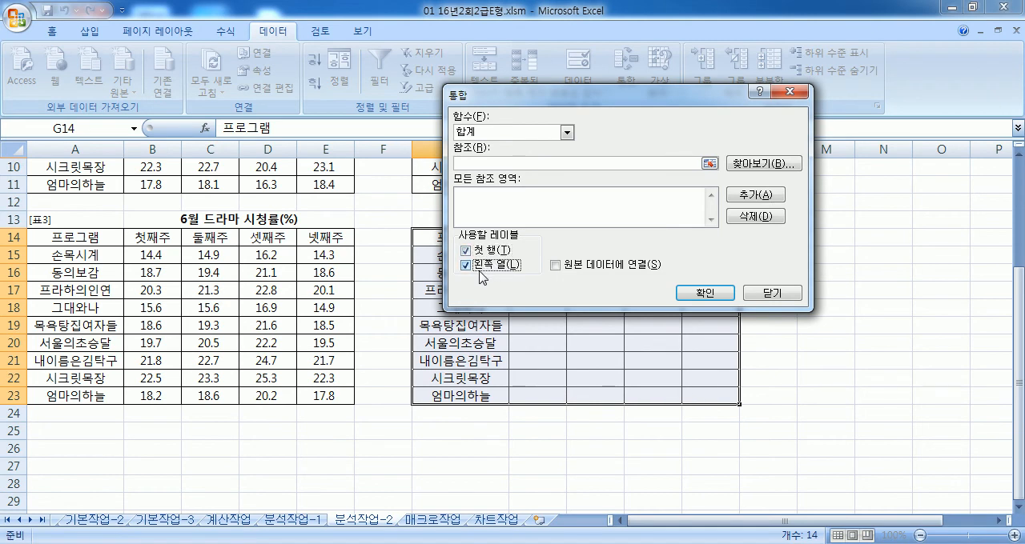
pyautogui.click(489, 162)
pyautogui.scroll(1, 260, 256)
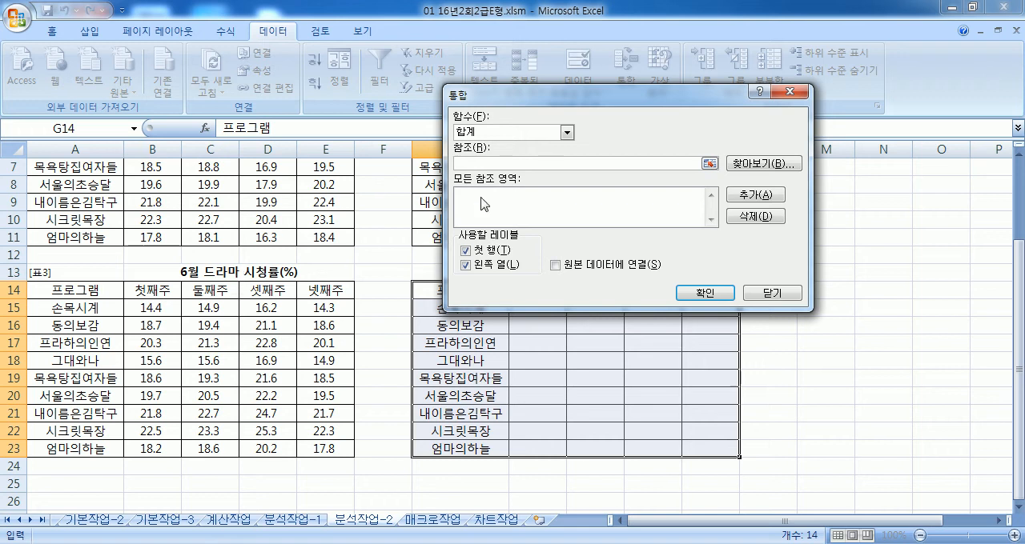
pyautogui.click(526, 132)
pyautogui.click(482, 163)
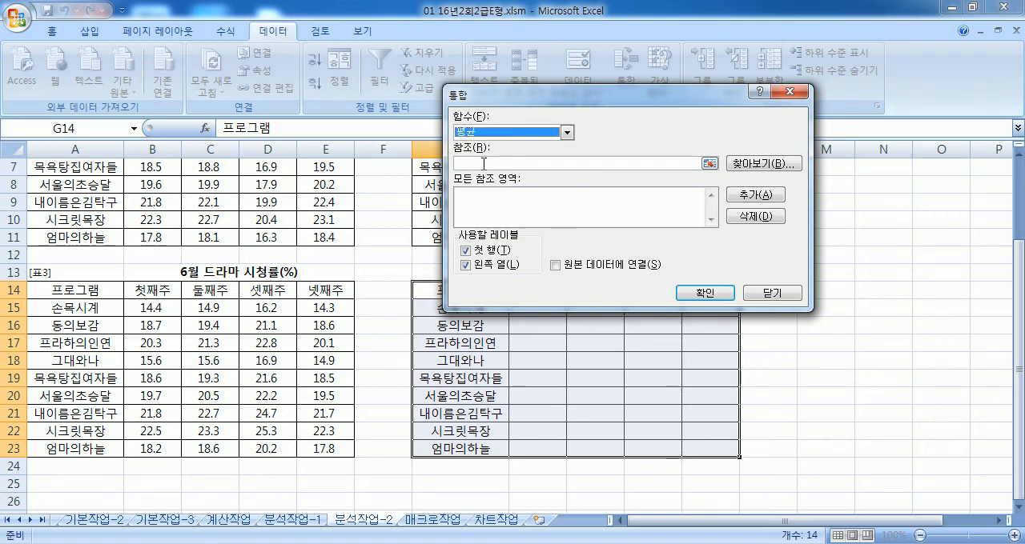
# Step: Add the April table A2:E11, the May table G2:K11 and the June table A14:E23 as 통합 references
pyautogui.click(486, 164)
pyautogui.scroll(2, 245, 280)
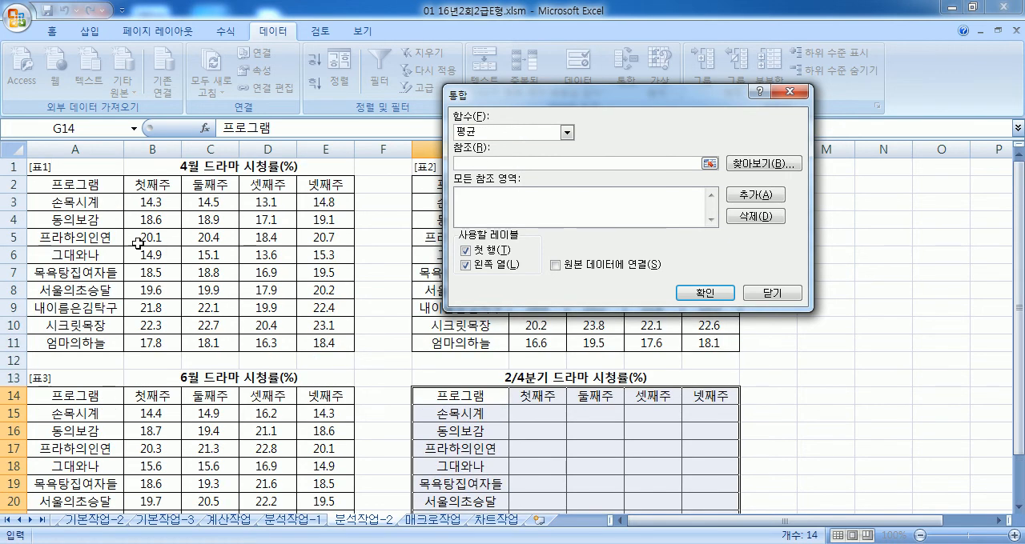
pyautogui.moveTo(82, 184); pyautogui.dragTo(335, 336)
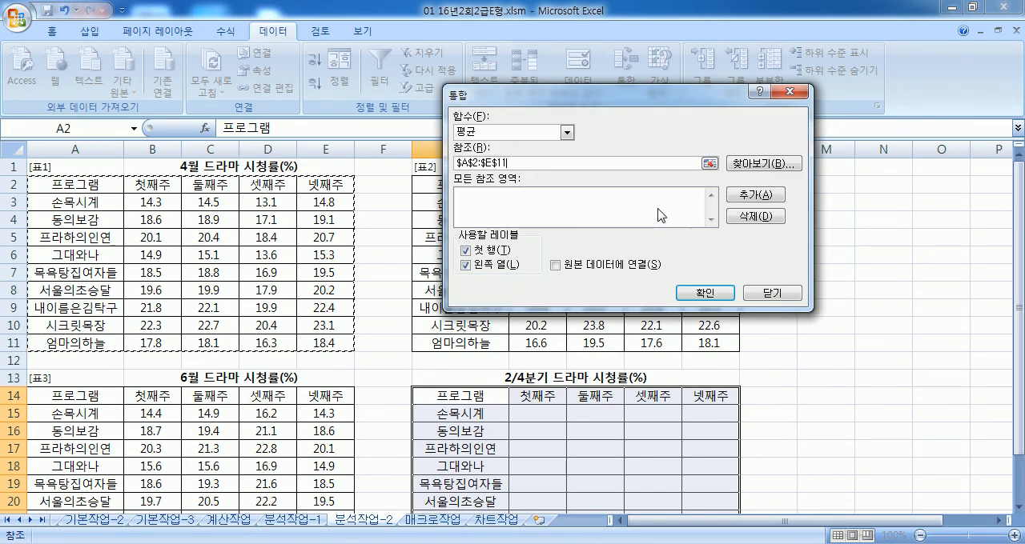
pyautogui.click(755, 195)
pyautogui.moveTo(606, 95); pyautogui.dragTo(866, 85)
pyautogui.moveTo(448, 189); pyautogui.dragTo(724, 341)
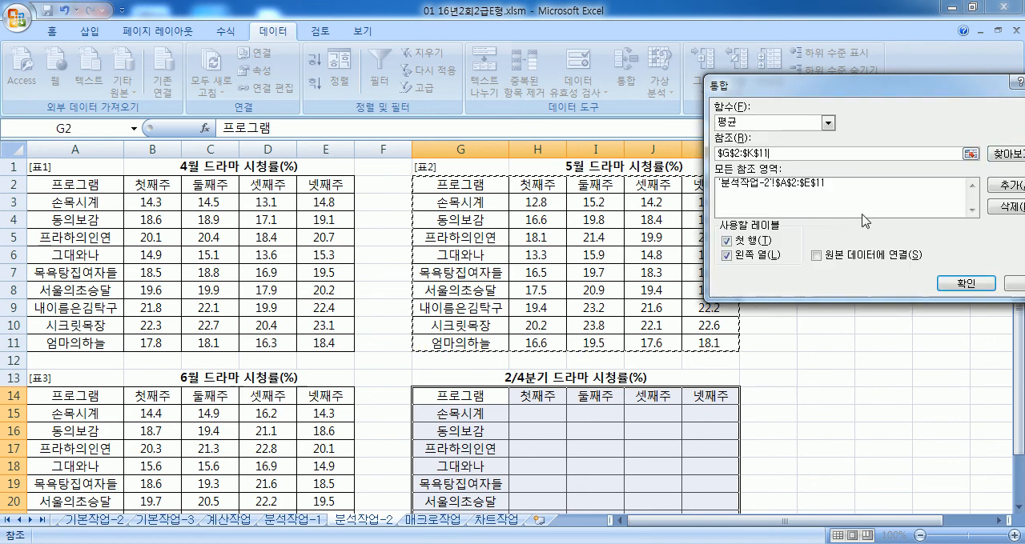
pyautogui.click(1004, 186)
pyautogui.scroll(-4, 467, 268)
pyautogui.moveTo(69, 192); pyautogui.dragTo(325, 343)
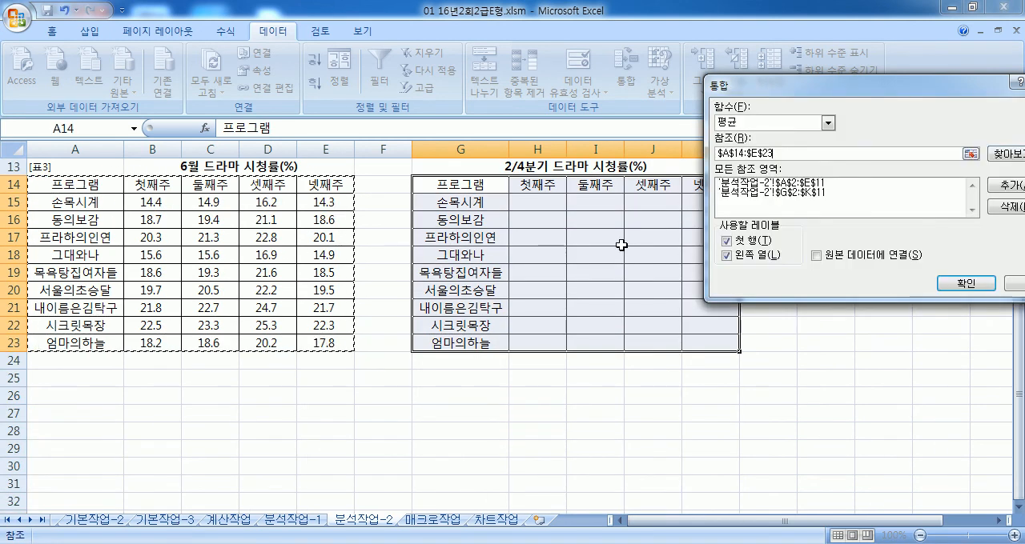
pyautogui.click(1003, 184)
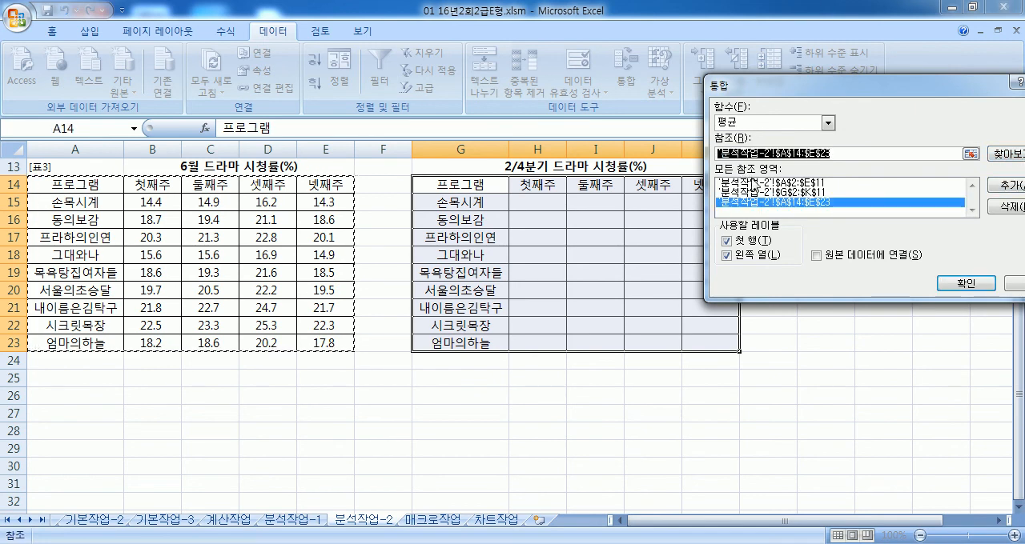
# Step: Check the three reference areas and run the 평균 consolidation into G14:K23
pyautogui.click(756, 183)
pyautogui.click(759, 192)
pyautogui.click(759, 201)
pyautogui.moveTo(795, 84); pyautogui.dragTo(662, 71)
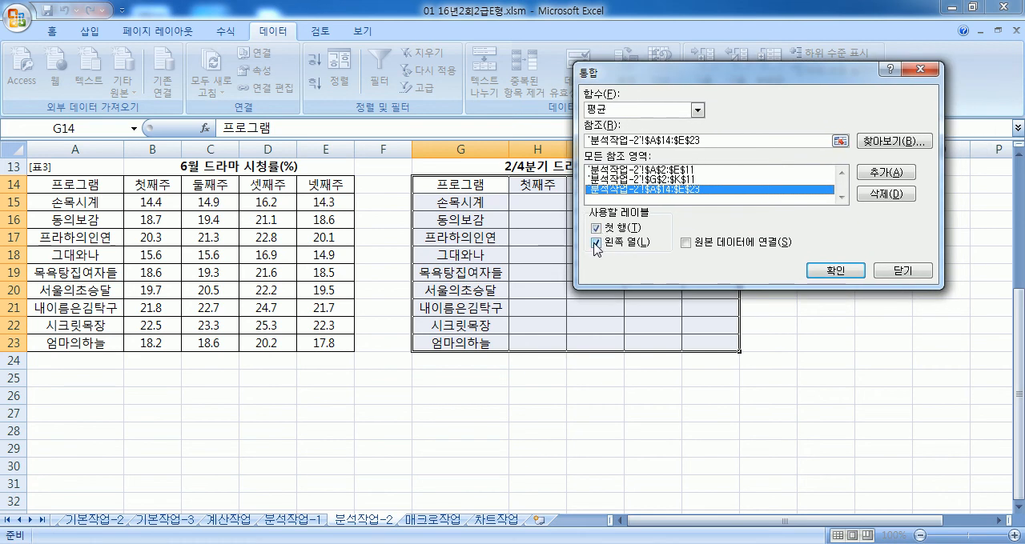
pyautogui.click(833, 270)
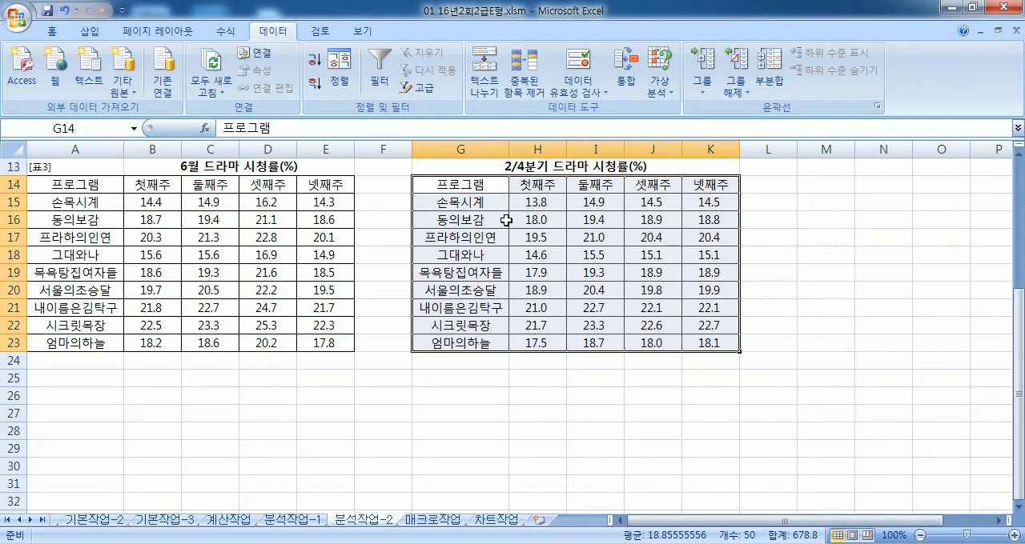
# Step: Clear the consolidated averages from H15:K23 of the 2/4분기 드라마 시청률 table
pyautogui.moveTo(545, 203); pyautogui.dragTo(712, 342)
pyautogui.press('Delete')
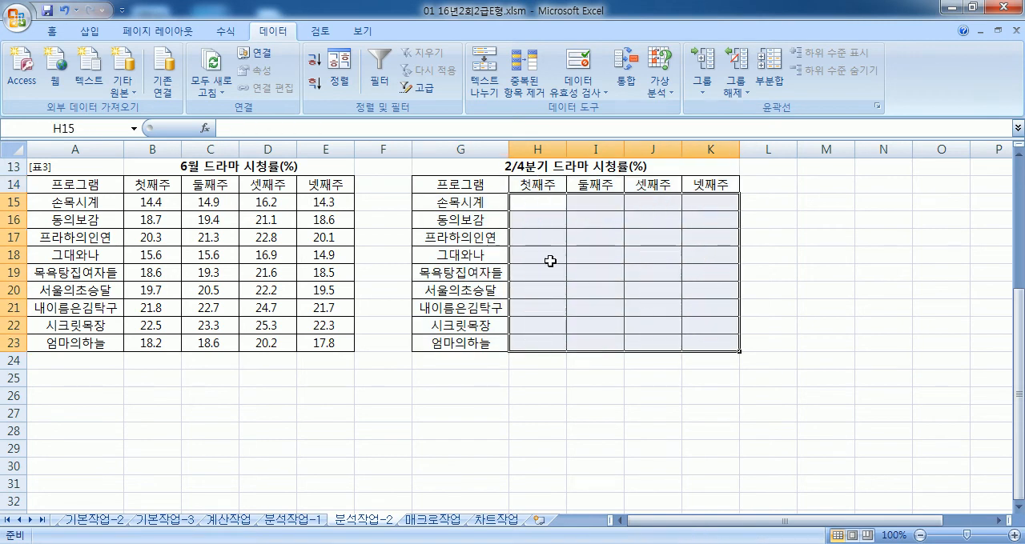
# Step: Try to sort the 2/4분기 table ascending from cell G15 and over G14:K23, and undo the sort
pyautogui.click(461, 203)
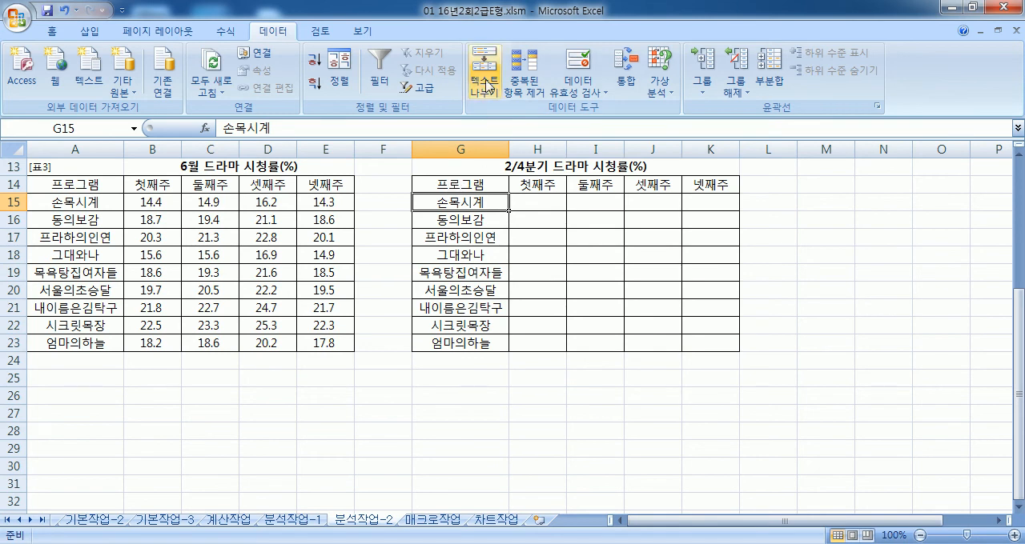
pyautogui.click(316, 62)
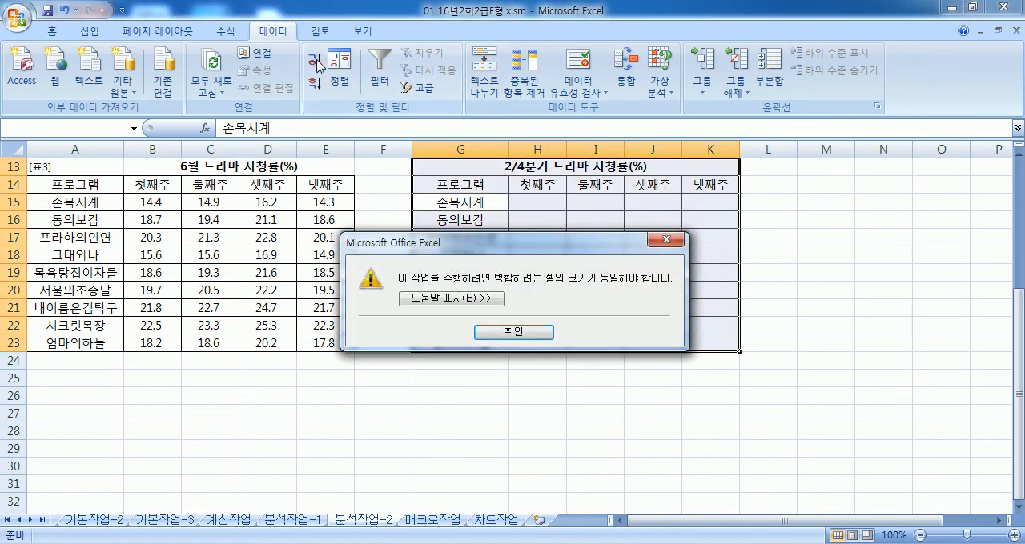
pyautogui.click(504, 333)
pyautogui.click(472, 186)
pyautogui.moveTo(500, 187); pyautogui.dragTo(693, 337)
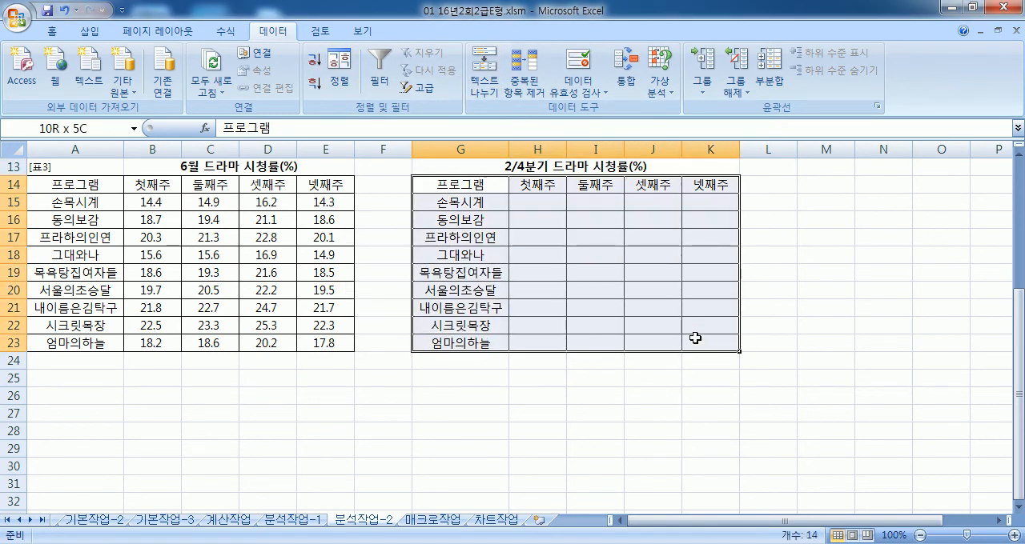
pyautogui.click(319, 61)
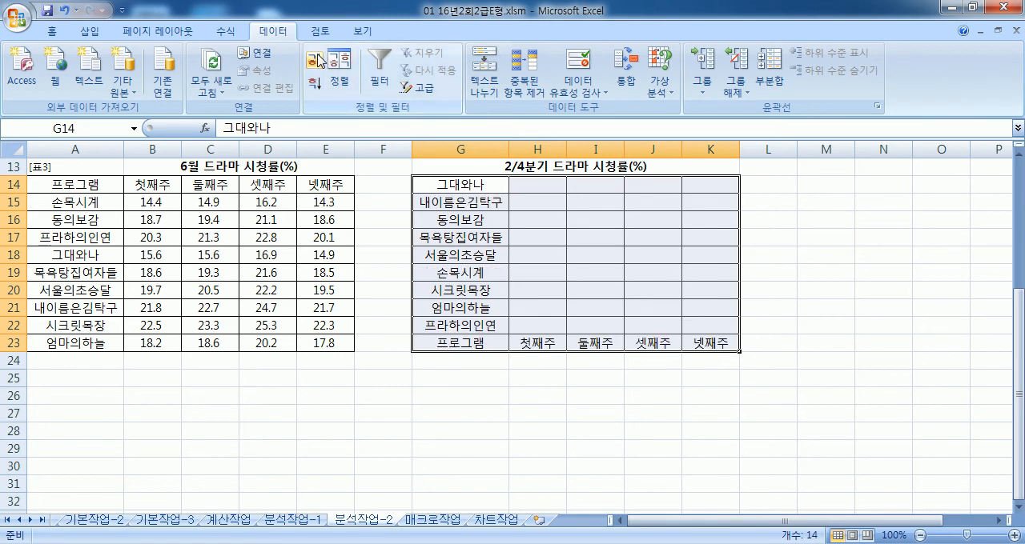
pyautogui.hotkey('ctrl', 'z')
# Step: Sort the program names in G15:G23 in ascending order, limited to the current selection
pyautogui.moveTo(464, 202); pyautogui.dragTo(464, 343)
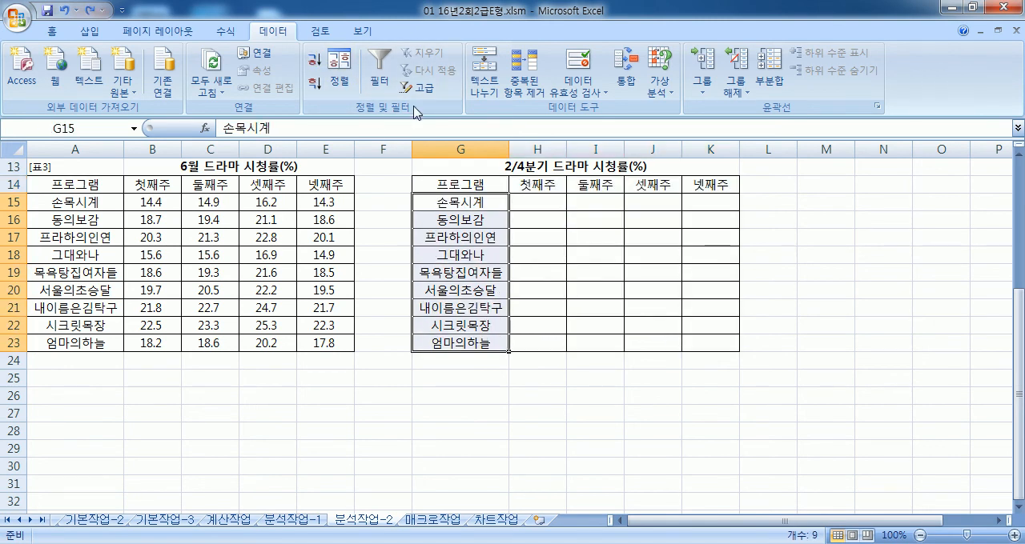
pyautogui.click(313, 60)
pyautogui.click(693, 192)
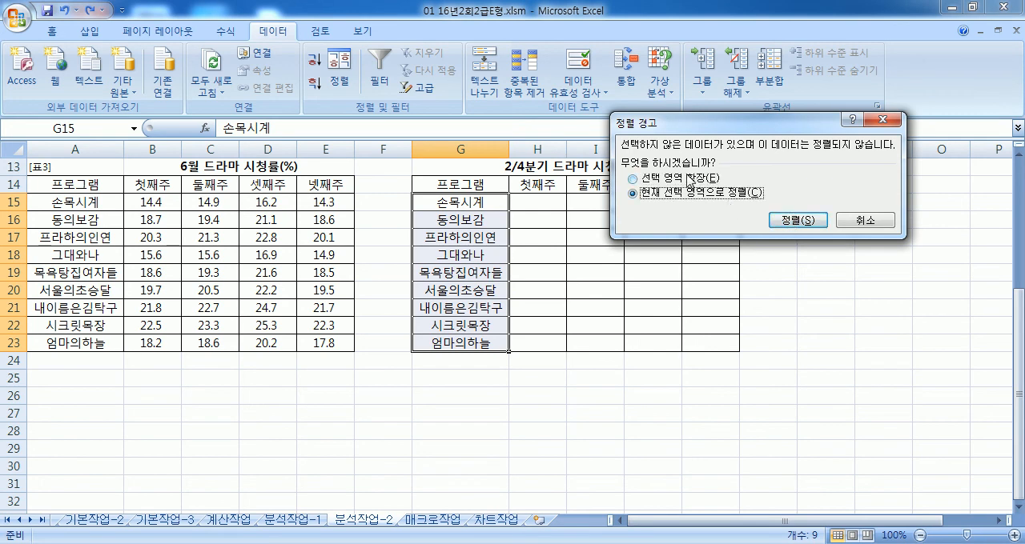
pyautogui.click(797, 220)
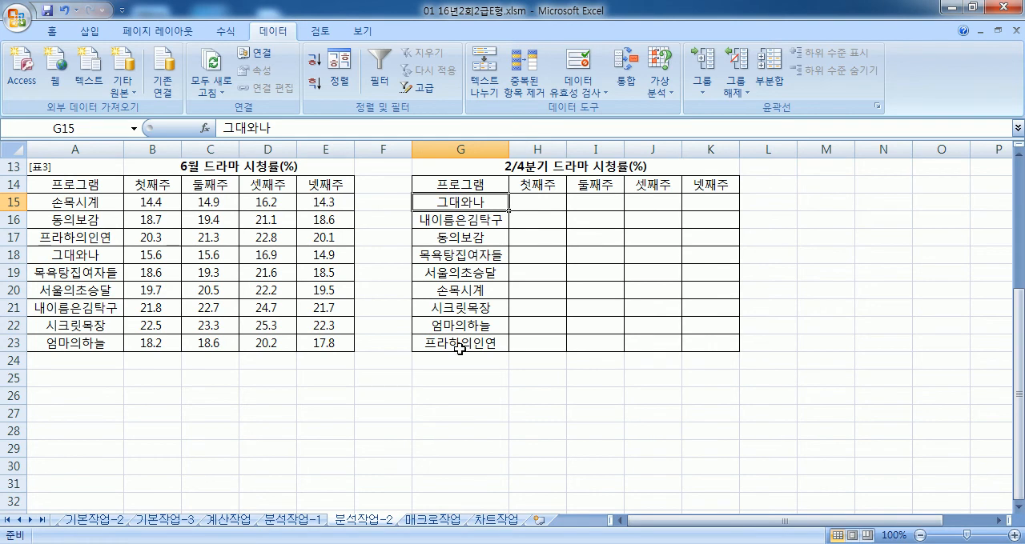
# Step: Try to sort the week headers H14:K14 in ascending order, within the selection and with the selection expanded
pyautogui.moveTo(522, 185); pyautogui.dragTo(709, 186)
pyautogui.click(313, 60)
pyautogui.click(633, 193)
pyautogui.click(797, 219)
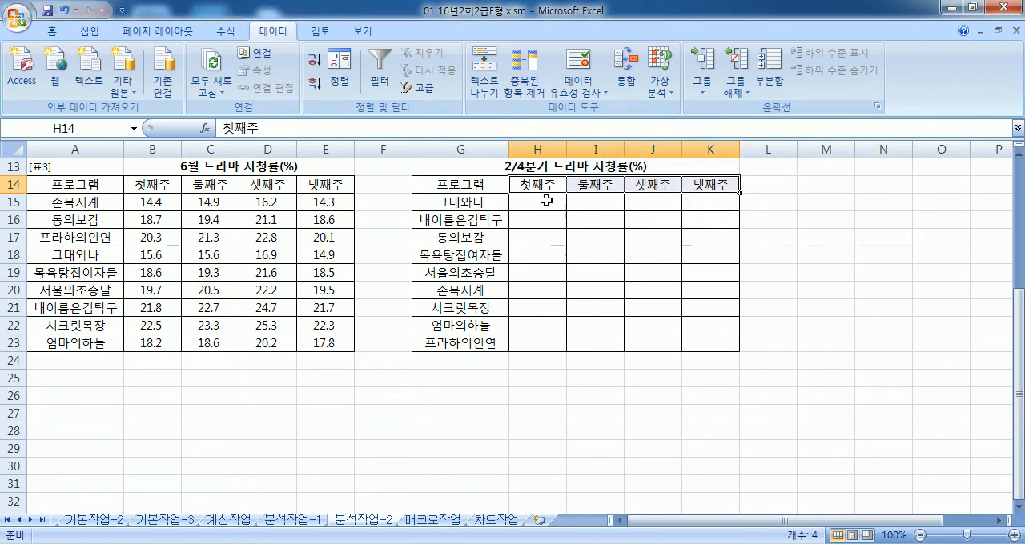
pyautogui.click(314, 60)
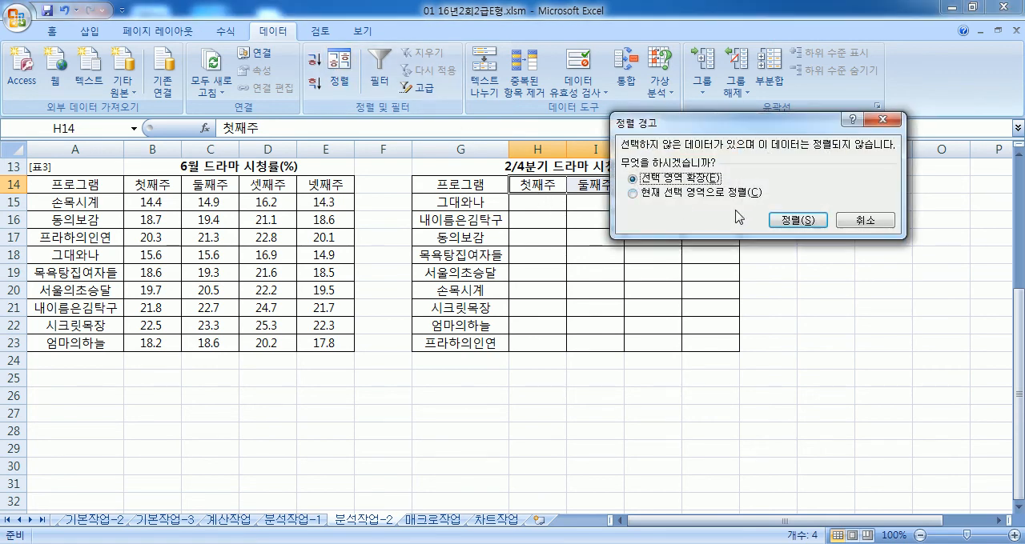
pyautogui.click(797, 219)
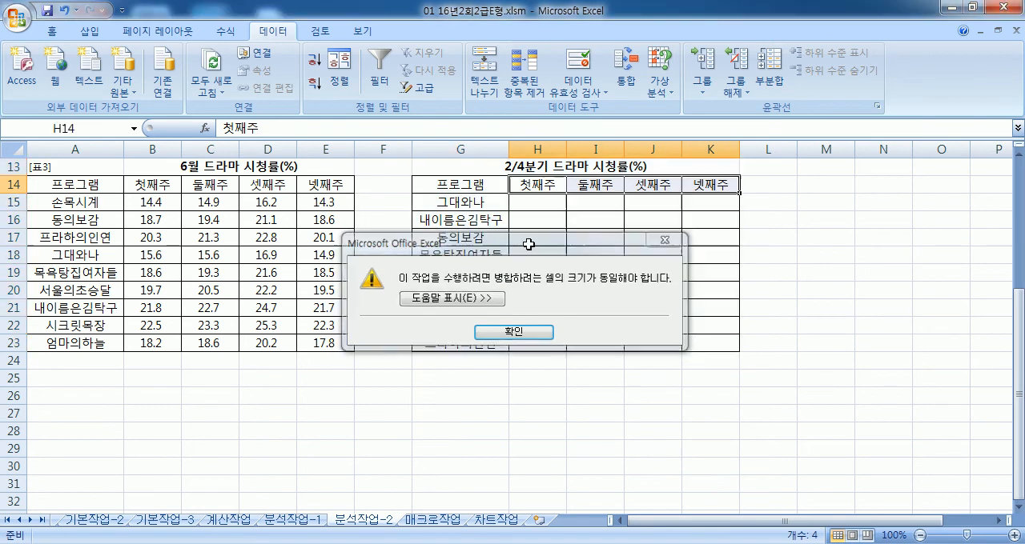
pyautogui.press('Return')
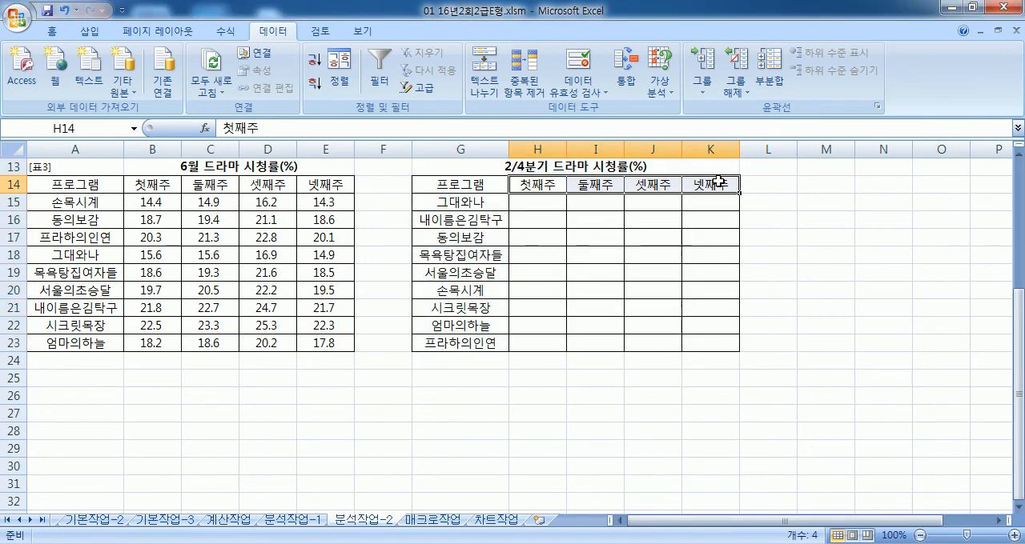
pyautogui.click(322, 88)
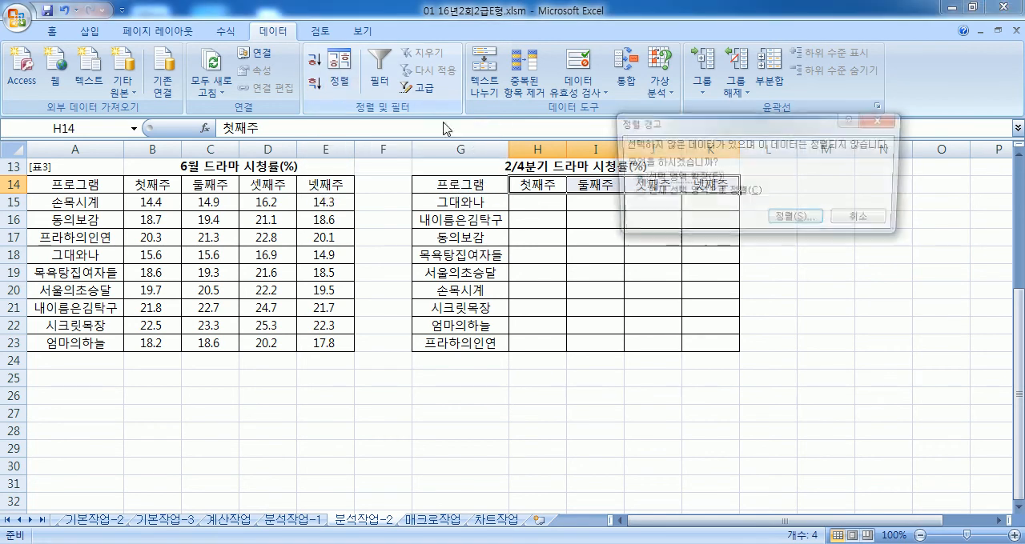
pyautogui.press('Escape')
pyautogui.click(344, 77)
pyautogui.press('Escape')
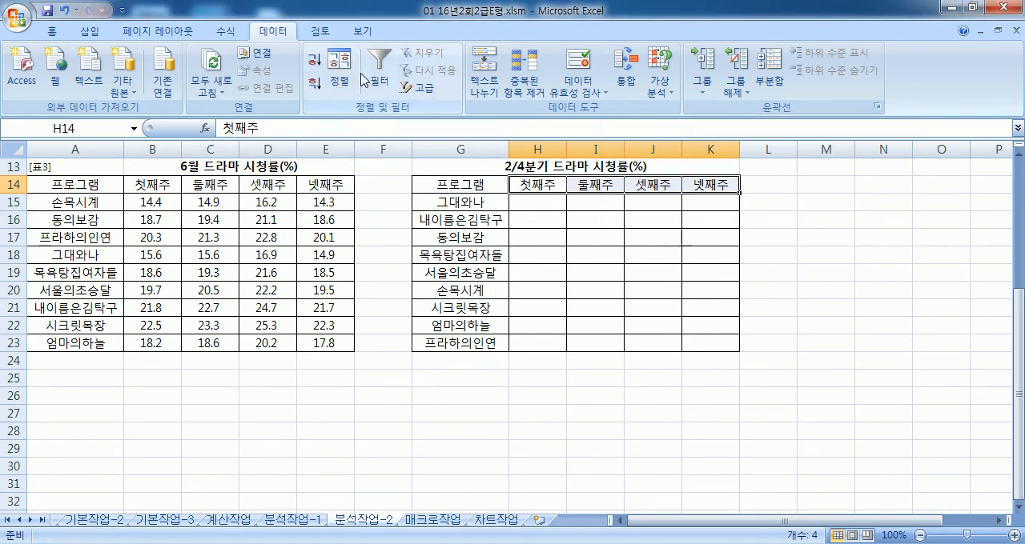
# Step: Open a custom sort for H14:K14 limited to the current selection, and set its orientation to sort by row instead of column
pyautogui.click(344, 85)
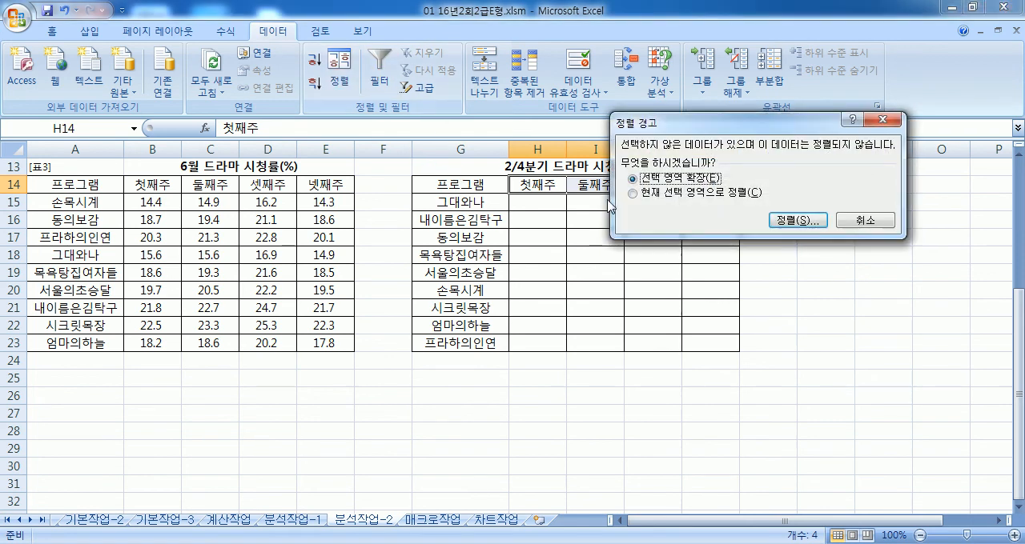
pyautogui.click(659, 193)
pyautogui.click(807, 221)
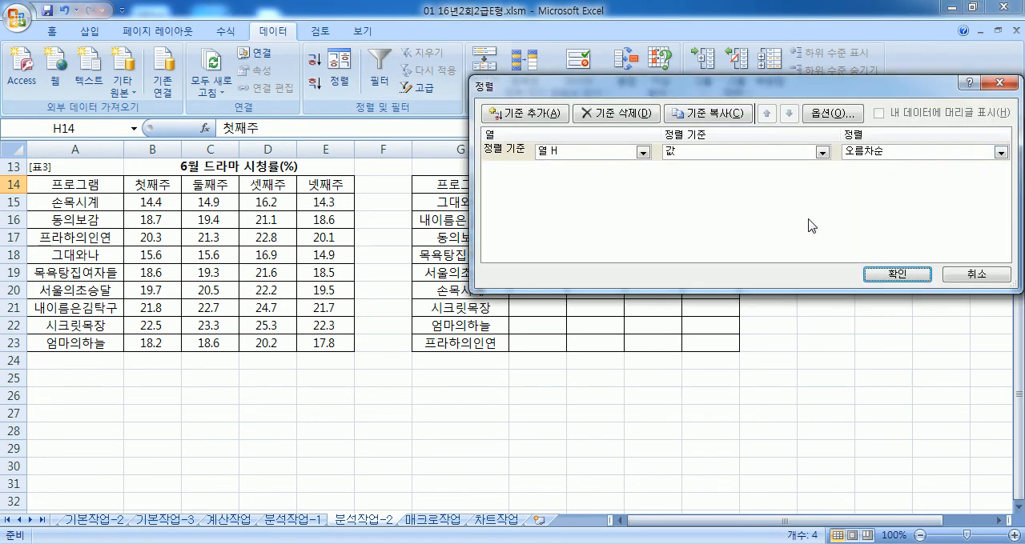
pyautogui.click(887, 153)
pyautogui.click(815, 113)
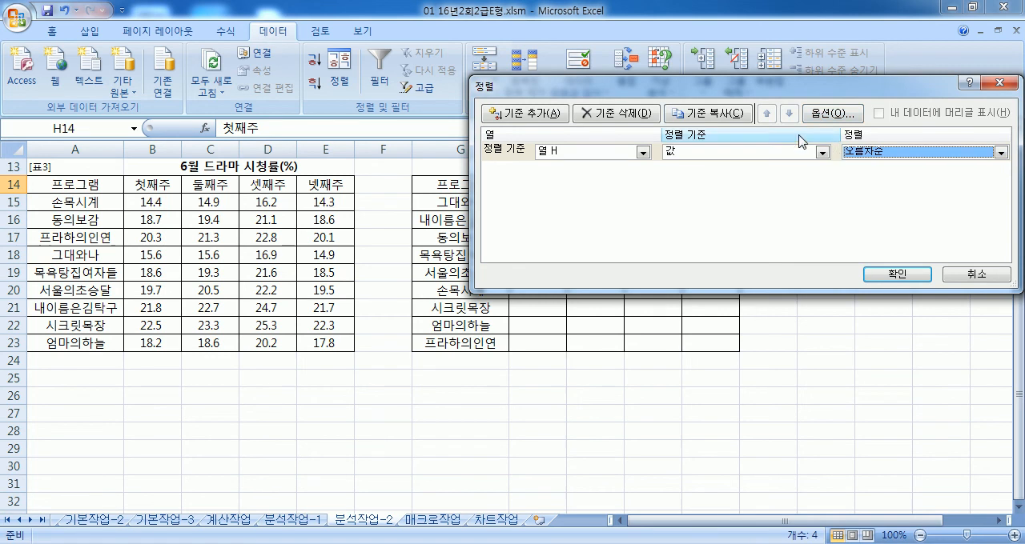
pyautogui.click(836, 114)
pyautogui.click(745, 171)
pyautogui.click(724, 245)
# Step: Sort the week headers H14:K14 by the values of row 14 in ascending order (오름차순)
pyautogui.click(897, 275)
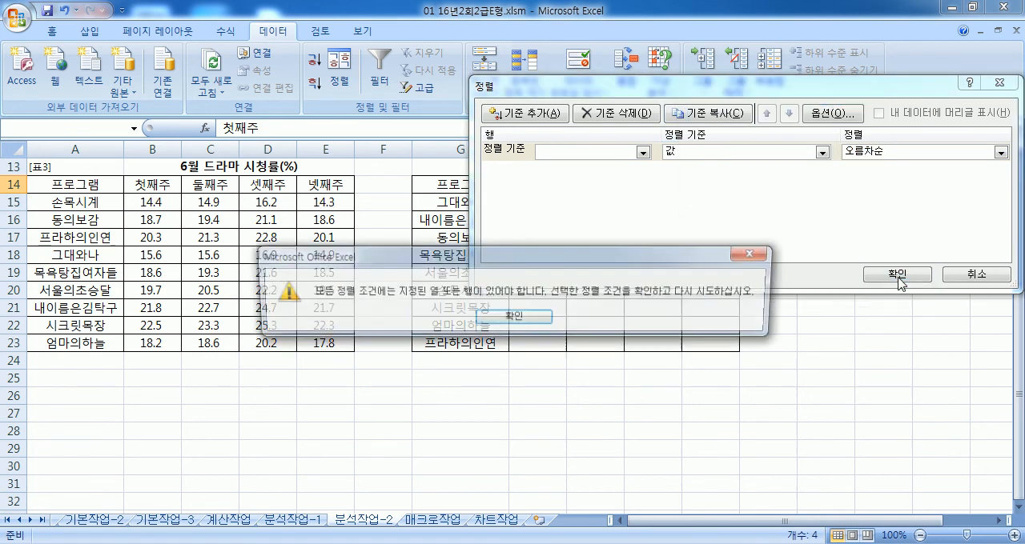
pyautogui.click(528, 323)
pyautogui.click(564, 153)
pyautogui.click(560, 166)
pyautogui.click(896, 274)
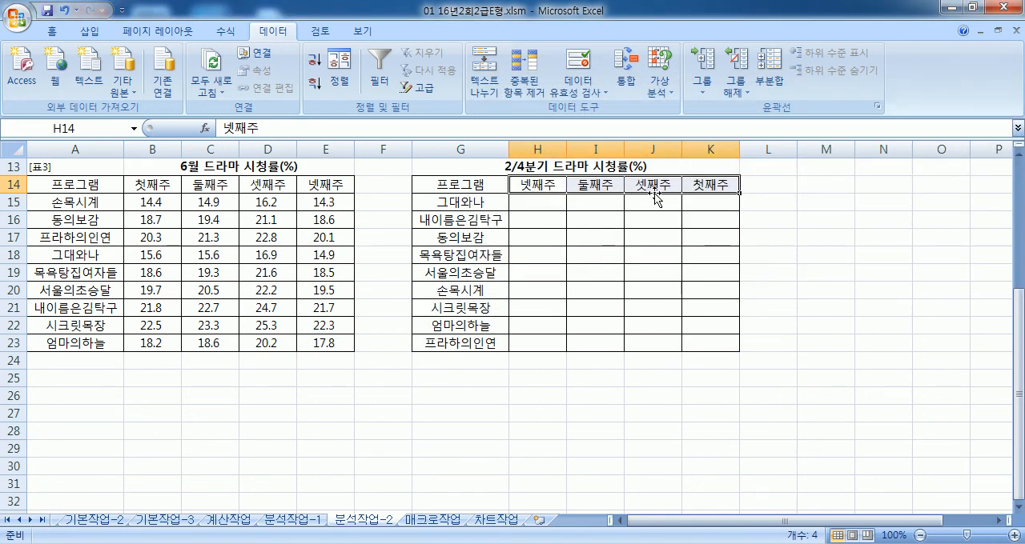
# Step: Consolidate the three stored reference areas by 평균 into G14:K23, using the 첫 행 and 왼쪽 열 labels
pyautogui.moveTo(462, 186); pyautogui.dragTo(688, 345)
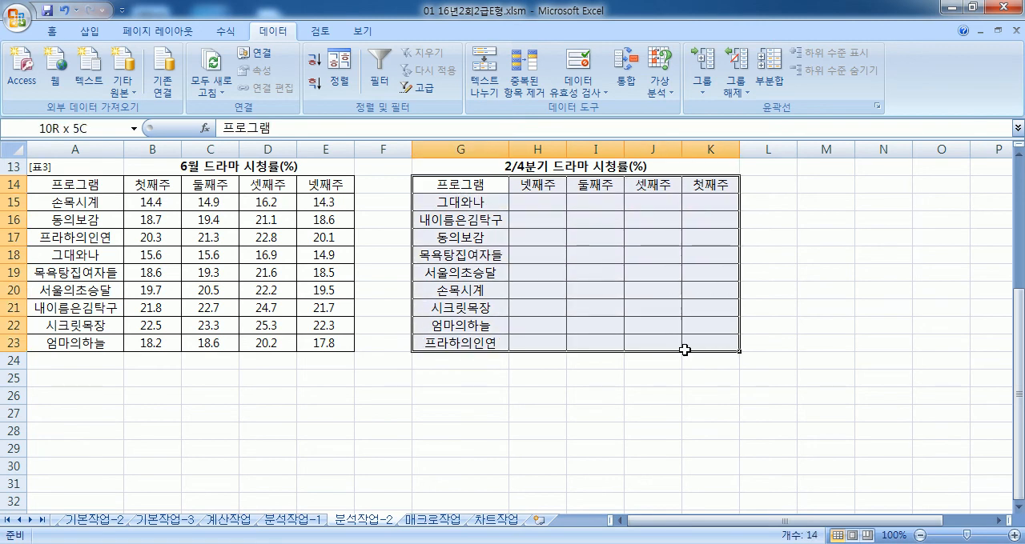
pyautogui.click(629, 71)
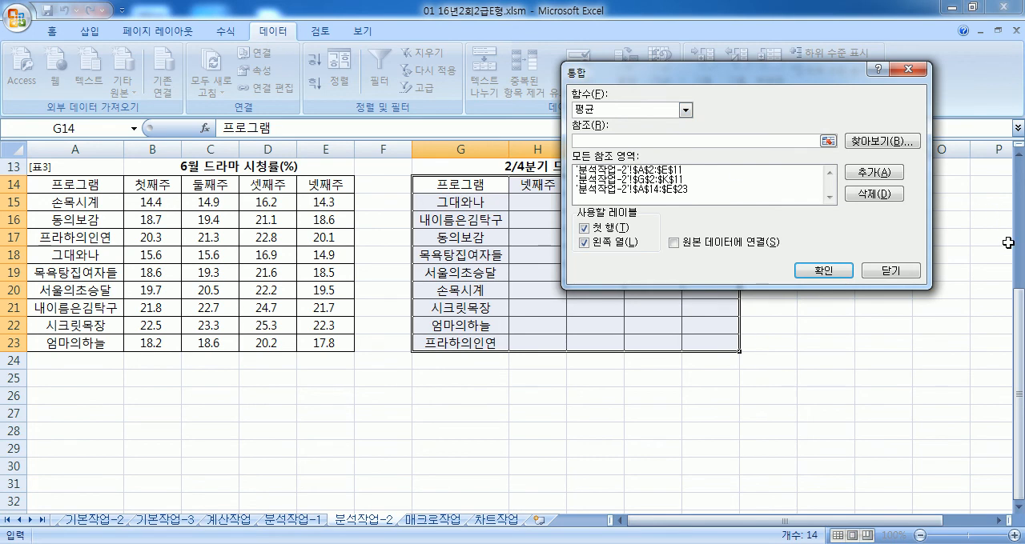
pyautogui.scroll(2, 364, 264)
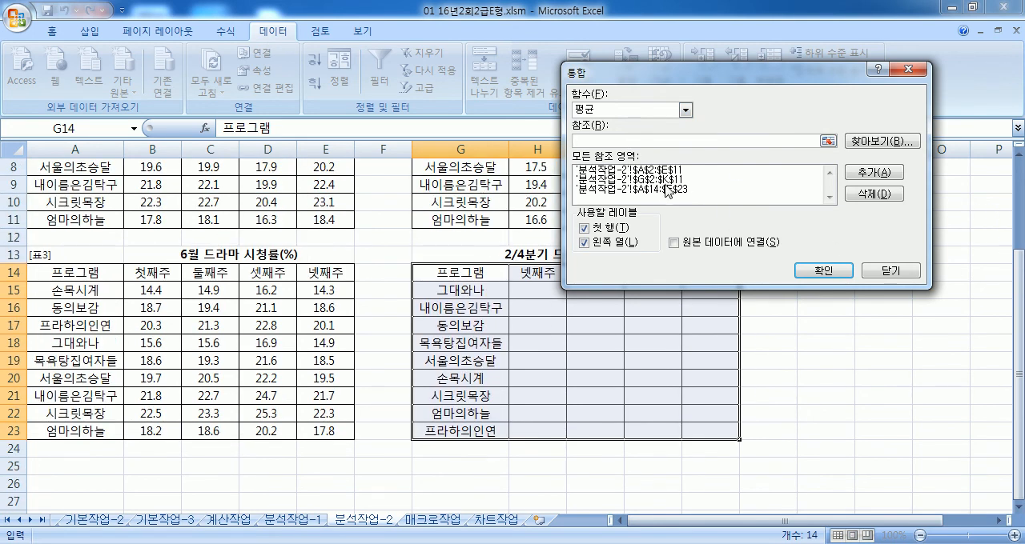
pyautogui.click(844, 272)
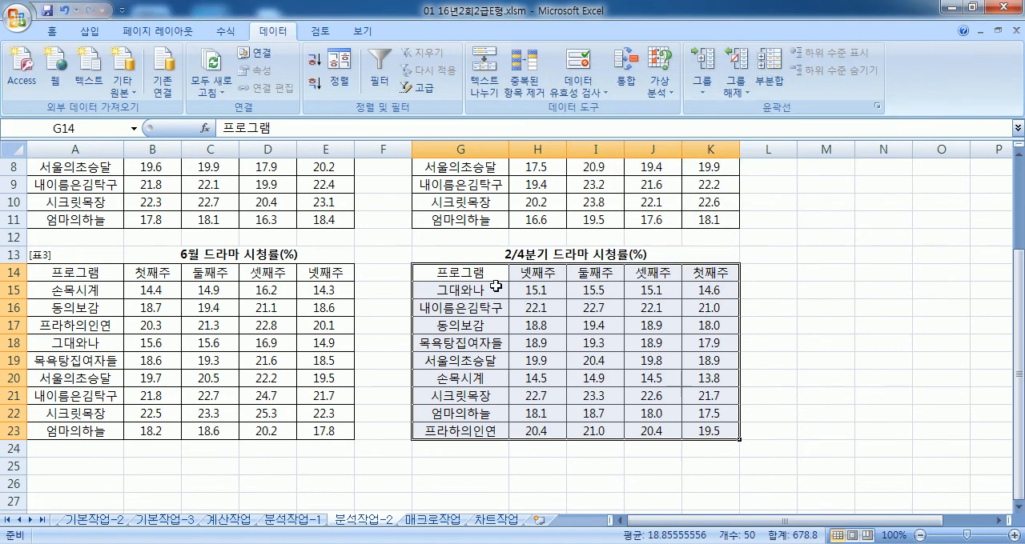
# Step: Compare the consolidated 넷째주 average for 그대와나 with its 넷째주 cells in the April, May and June tables
pyautogui.click(464, 295)
pyautogui.scroll(3, 457, 300)
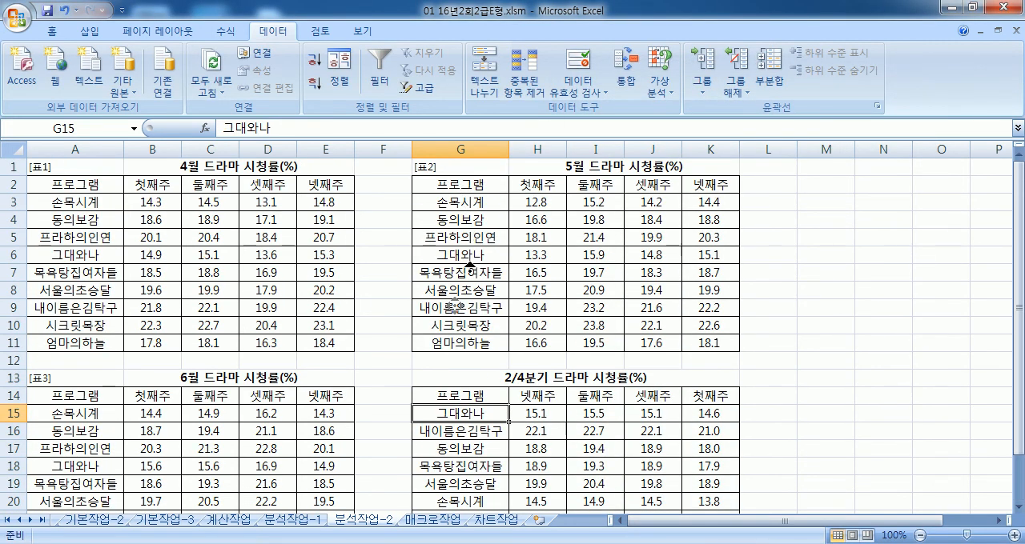
pyautogui.click(471, 255)
pyautogui.click(91, 256)
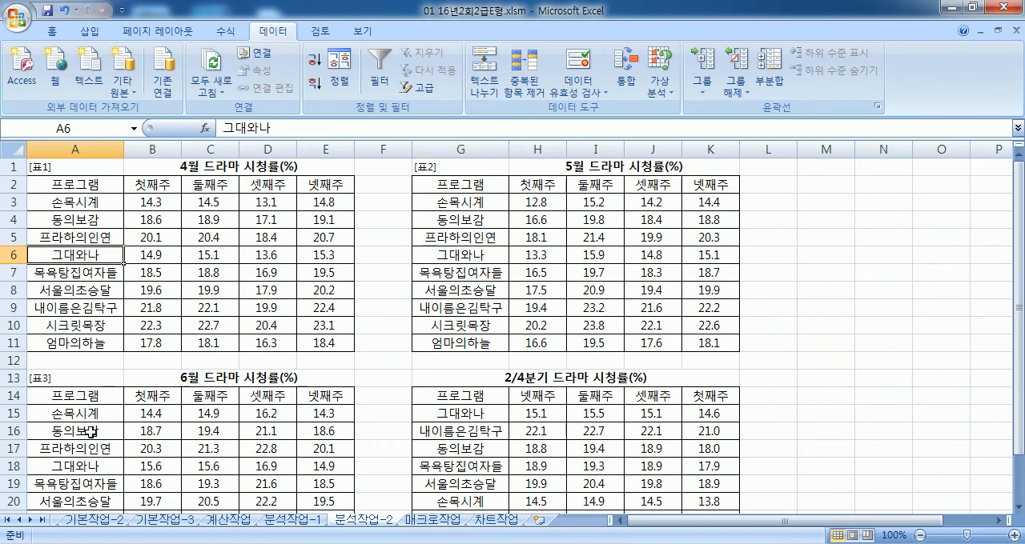
pyautogui.click(88, 468)
pyautogui.click(548, 399)
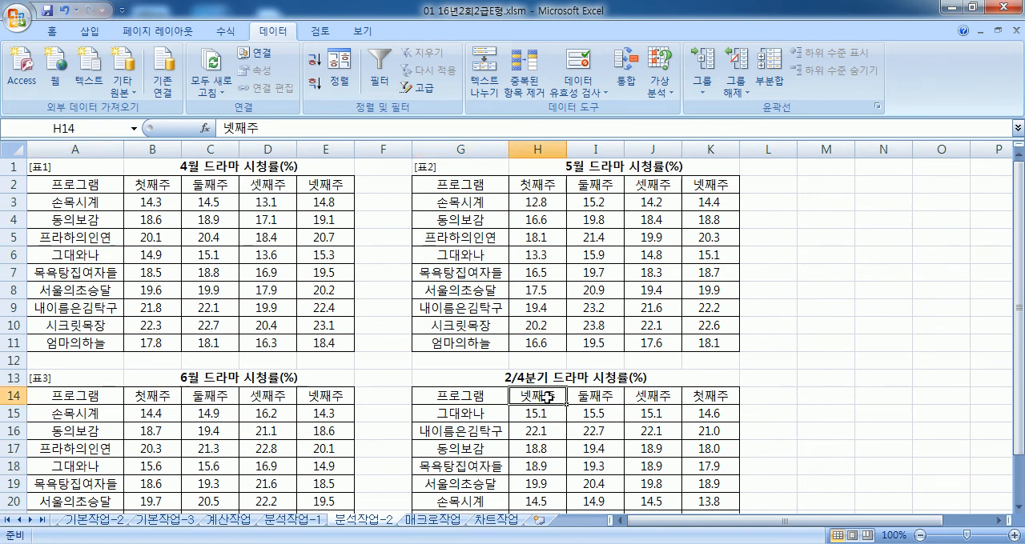
pyautogui.click(710, 184)
pyautogui.click(711, 254)
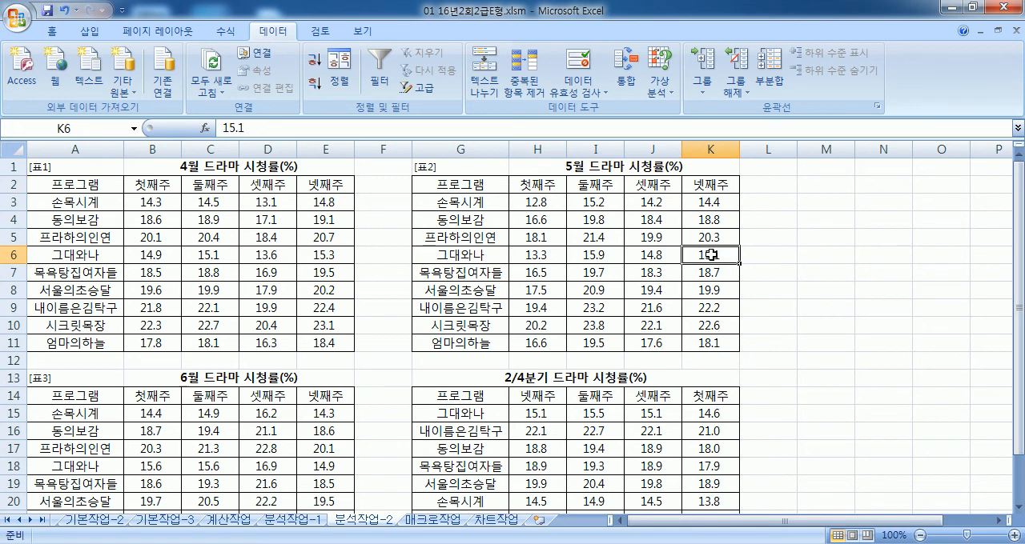
pyautogui.click(307, 257)
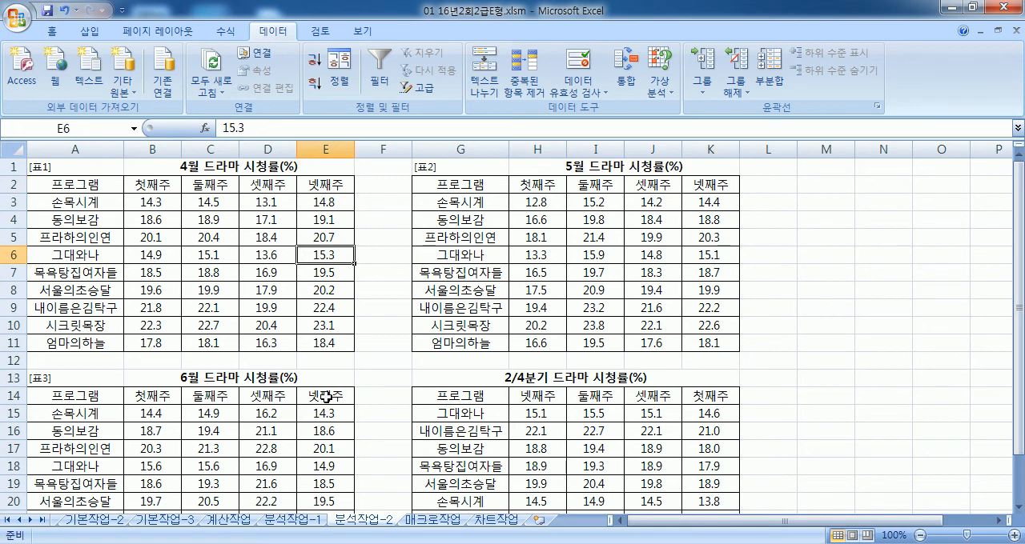
pyautogui.click(328, 466)
pyautogui.click(551, 411)
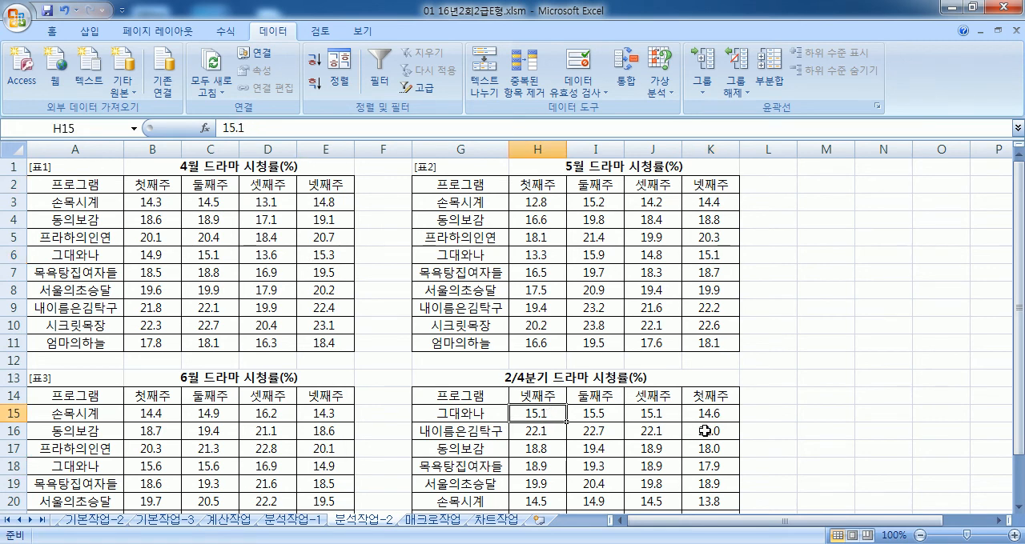
# Step: Clear the consolidated values in H15:K23 and insert a space in the G16 label to read 내이름은김 탁구
pyautogui.scroll(-3, 705, 432)
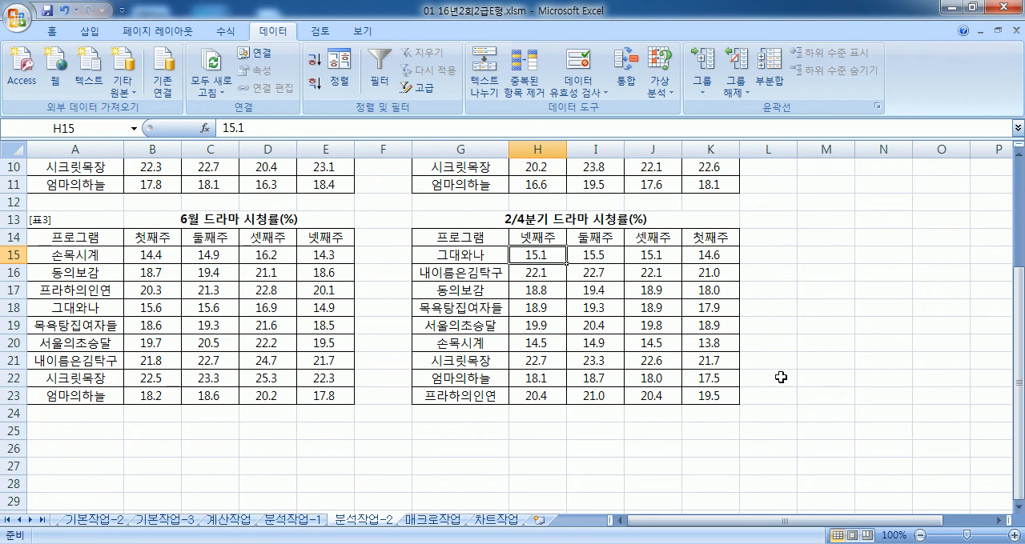
pyautogui.moveTo(544, 255); pyautogui.dragTo(697, 390)
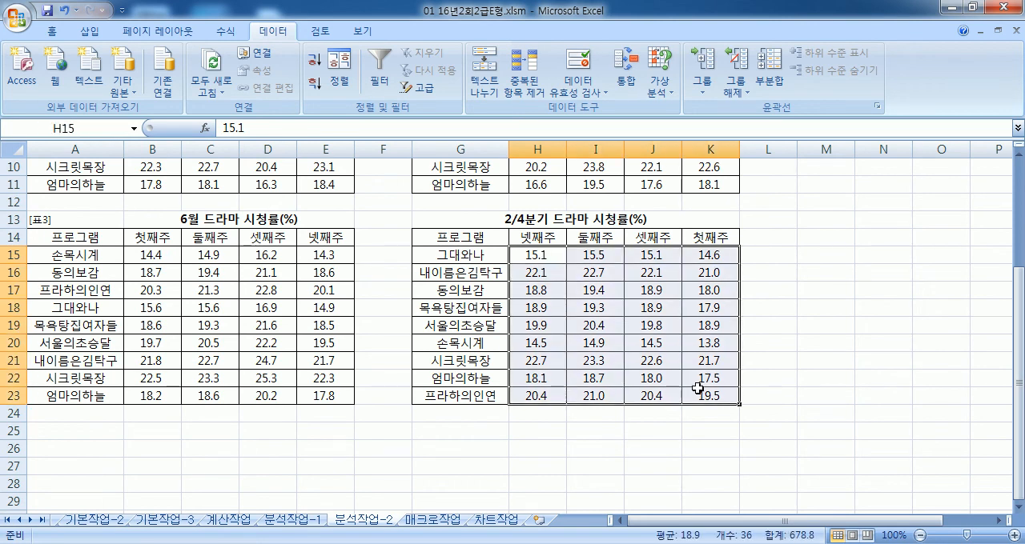
pyautogui.press('Delete')
pyautogui.doubleClick(476, 272)
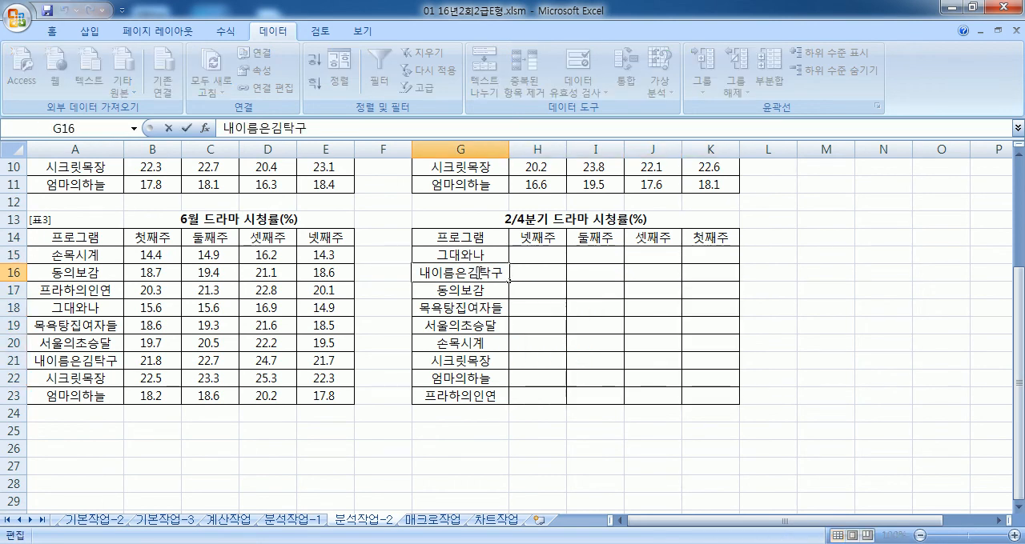
# Step: Consolidate the stored reference areas by 평균 into G14:K23 with the spaced label in G16
pyautogui.moveTo(479, 238); pyautogui.dragTo(697, 404)
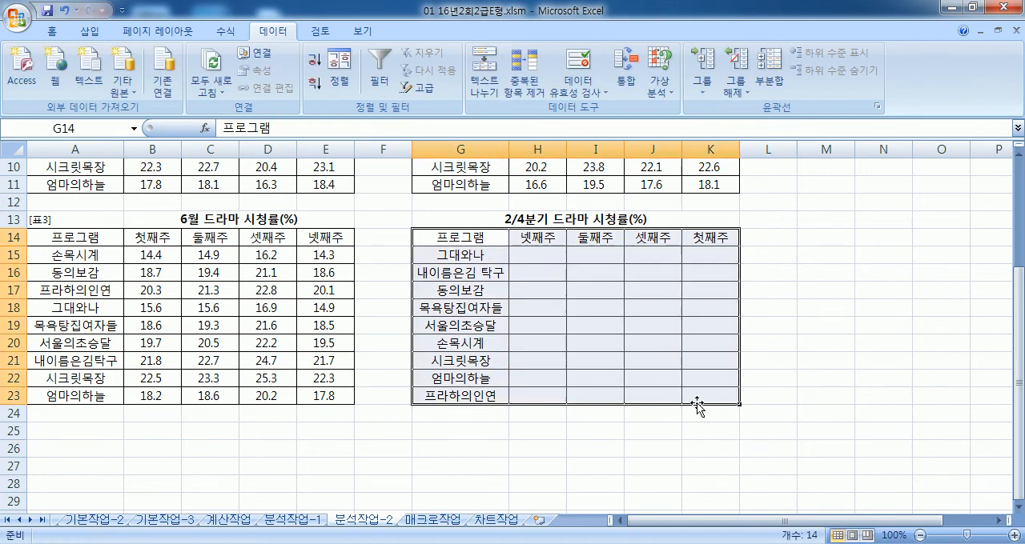
pyautogui.click(626, 72)
pyautogui.click(814, 269)
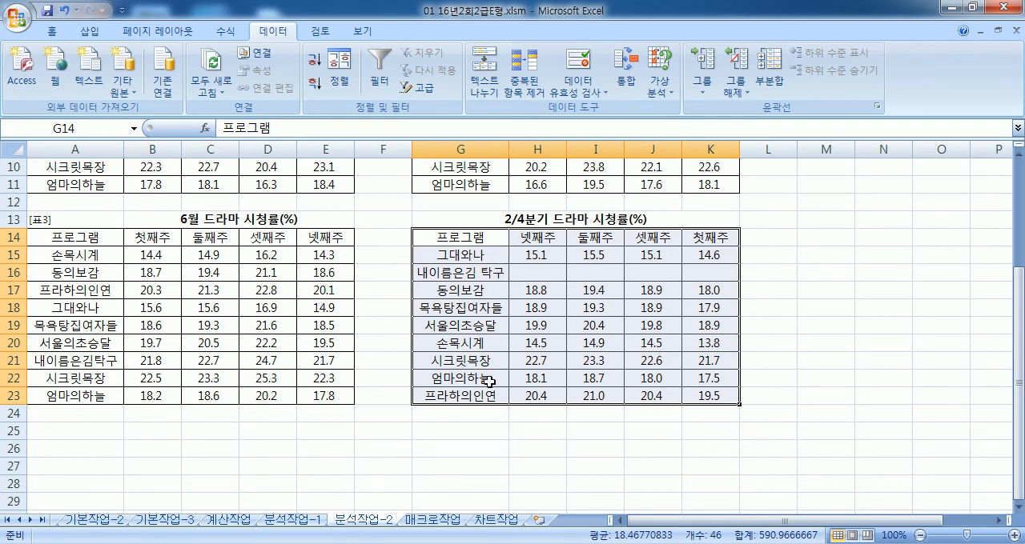
# Step: Undo the consolidation and remove the space from the G16 label so it reads 내이름은김탁구
pyautogui.hotkey('ctrl', 'z')
pyautogui.doubleClick(504, 273)
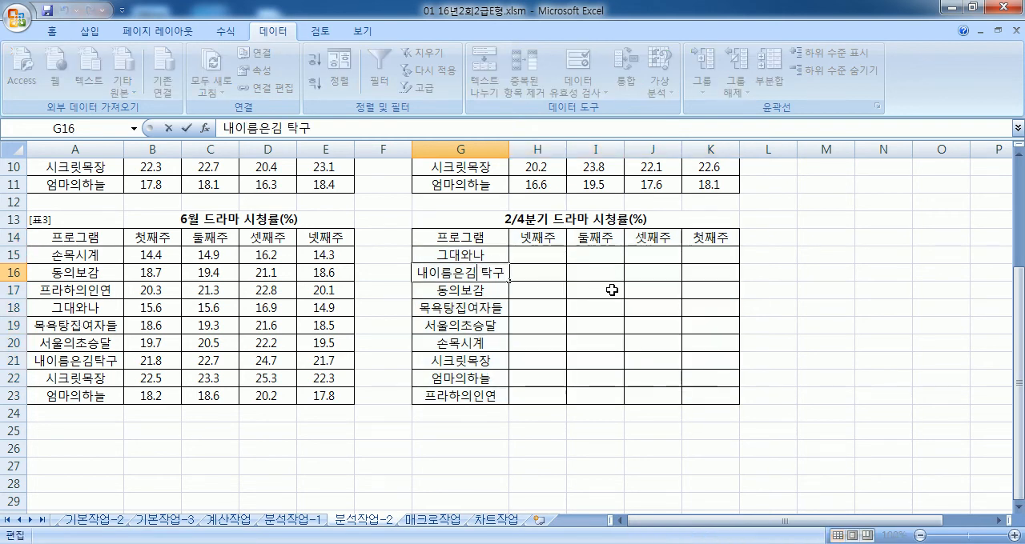
pyautogui.press('BackSpace')
pyautogui.press('Return')
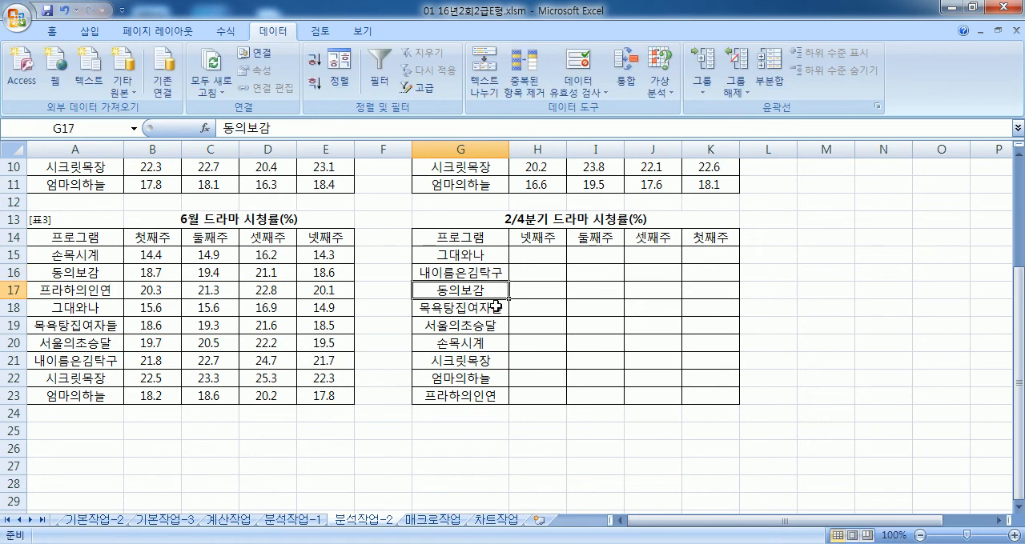
# Step: Undo the edits back to the original order of the program labels and week headers in G14:K23
pyautogui.hotkey('ctrl', 'z')
pyautogui.hotkey('ctrl', 'z')
pyautogui.hotkey('ctrl', 'z')
pyautogui.hotkey('ctrl', 'z')
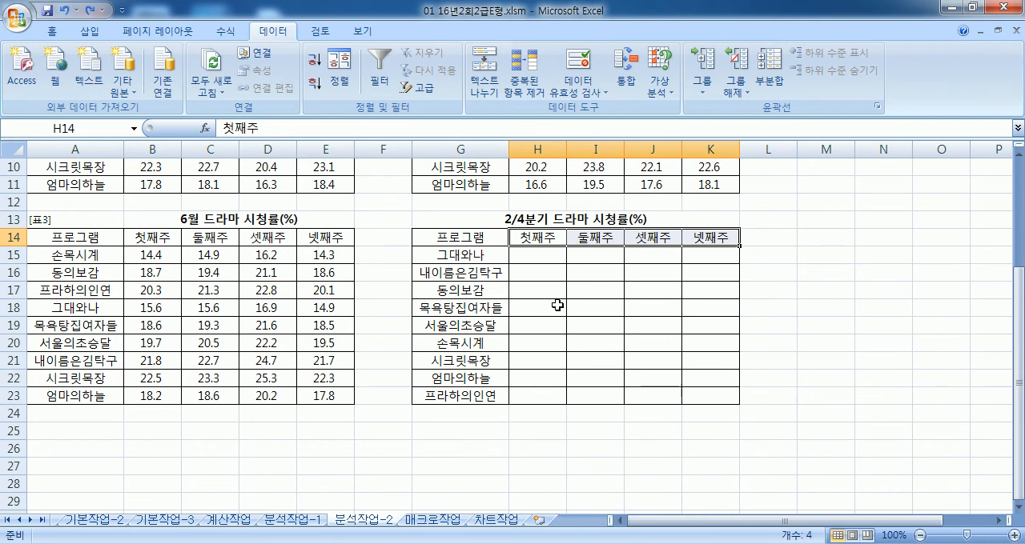
pyautogui.hotkey('ctrl', 'z')
# Step: Consolidate the three stored reference areas by 평균 into G14:K23 using the labels in their original order
pyautogui.moveTo(496, 240); pyautogui.dragTo(712, 400)
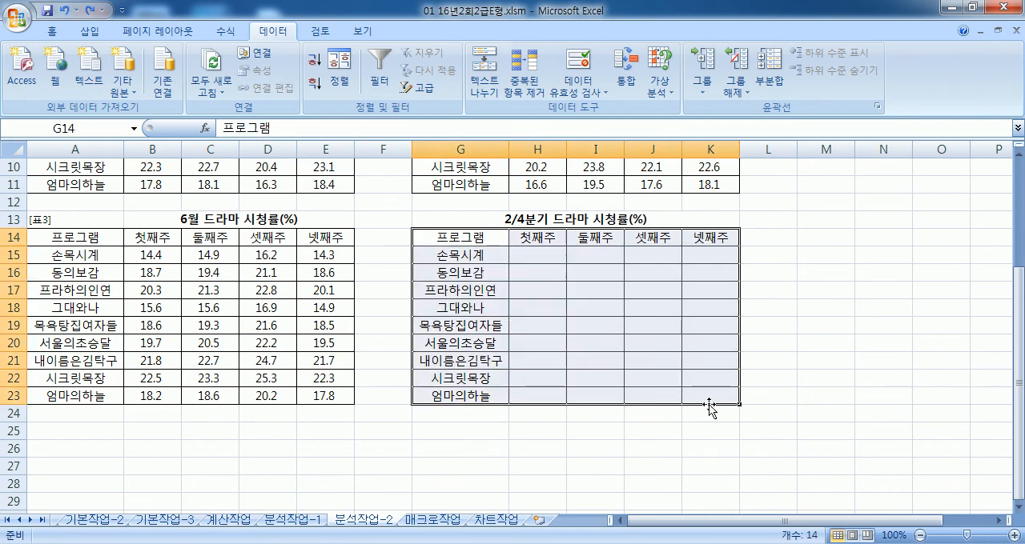
pyautogui.click(626, 72)
pyautogui.click(819, 269)
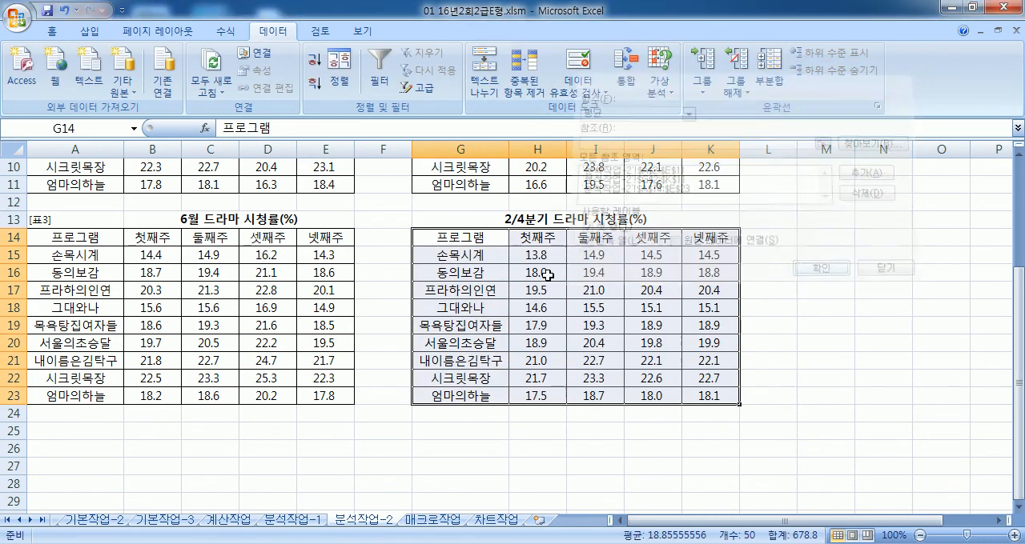
pyautogui.click(453, 290)
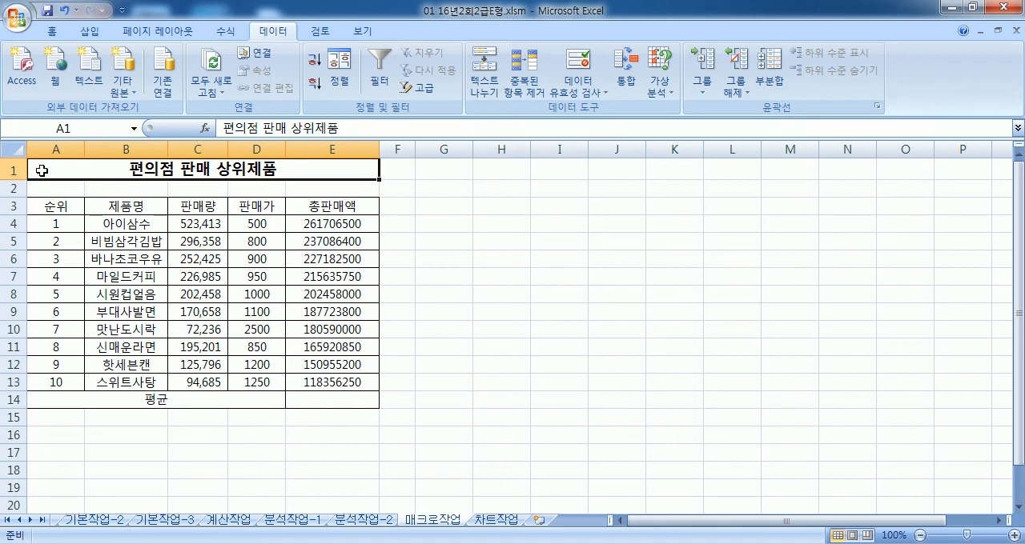
# Step: Enable the option 리본 메뉴에 개발 도구 탭 표시 in the Excel options
pyautogui.click(22, 23)
pyautogui.click(286, 367)
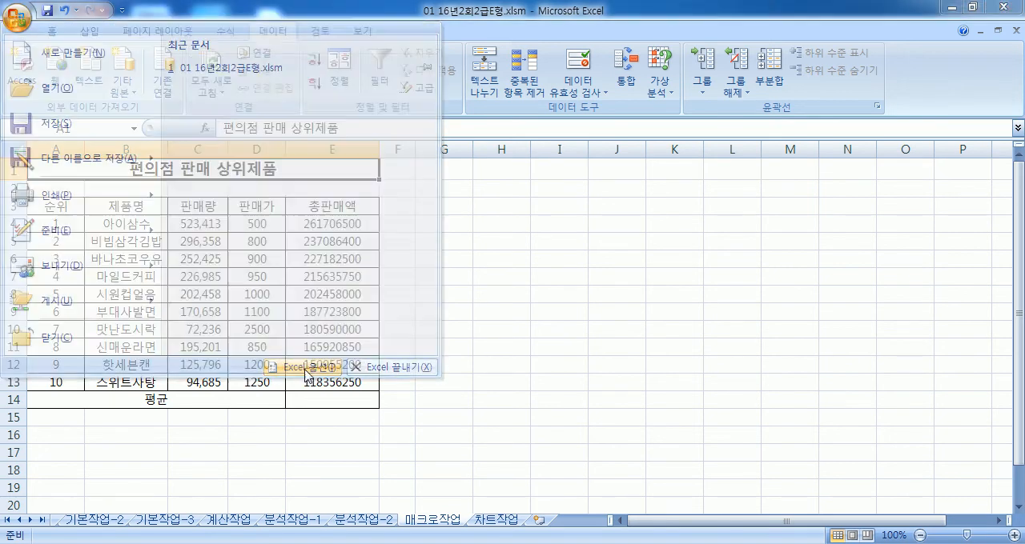
pyautogui.click(410, 144)
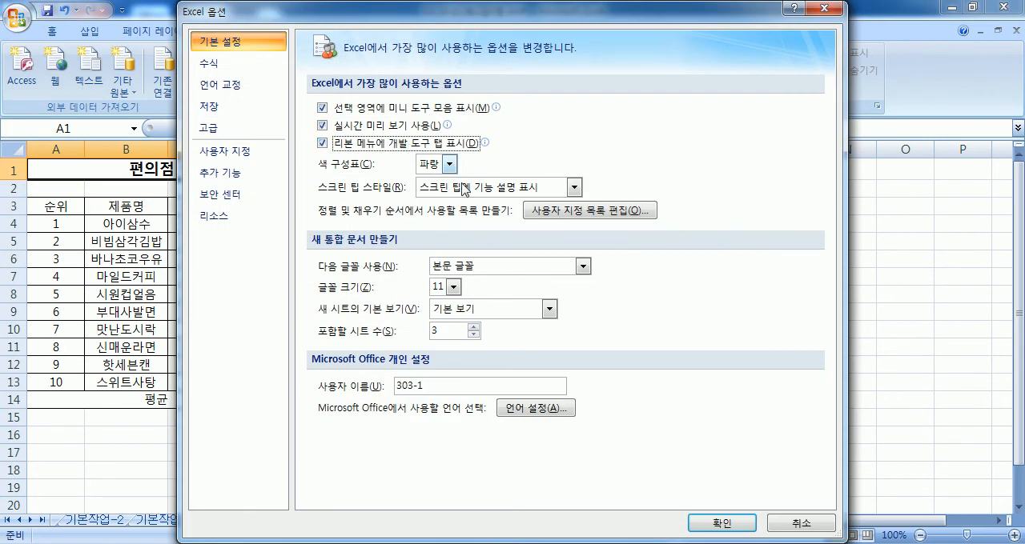
pyautogui.click(703, 522)
# Step: Check the macro security settings and accept them with 모든 매크로 제외(알림 표시) selected
pyautogui.click(416, 32)
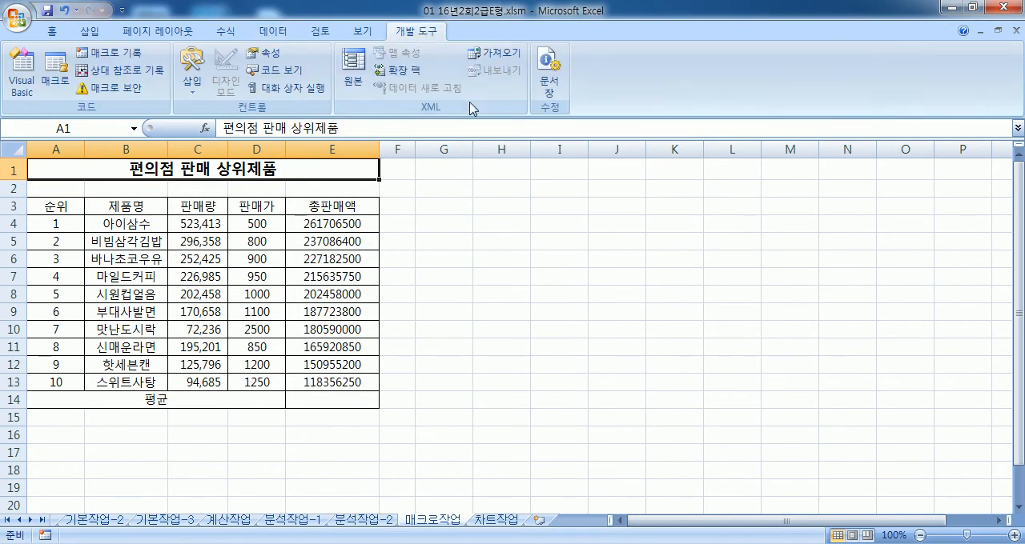
pyautogui.click(132, 90)
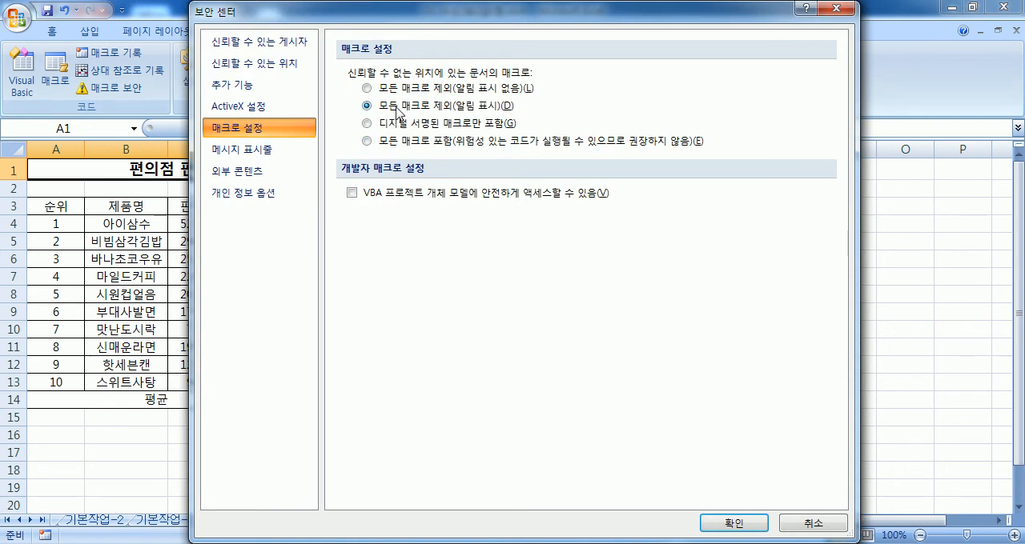
pyautogui.click(735, 523)
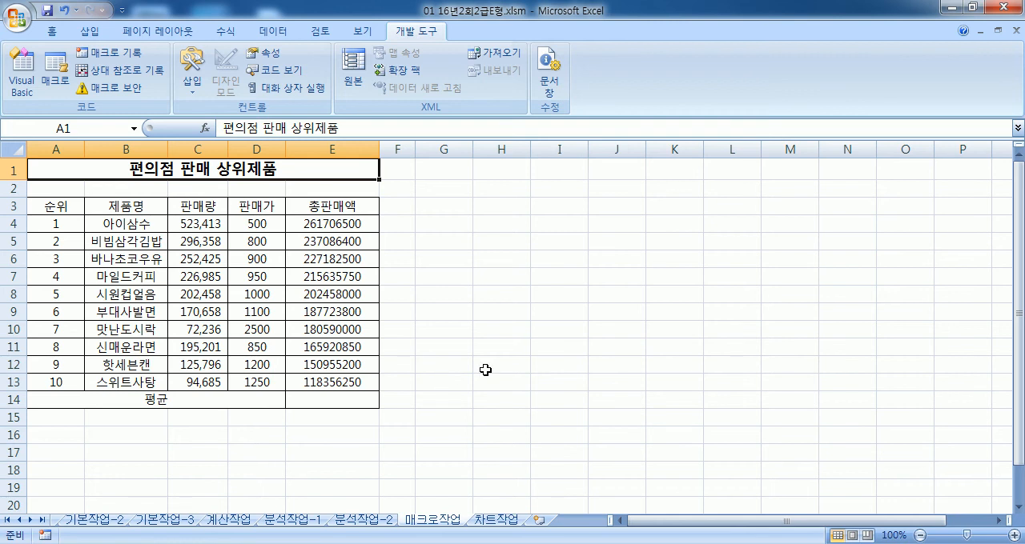
# Step: Start recording a macro named 평균 stored in 현재 통합 문서, with A1 selected
pyautogui.click(438, 314)
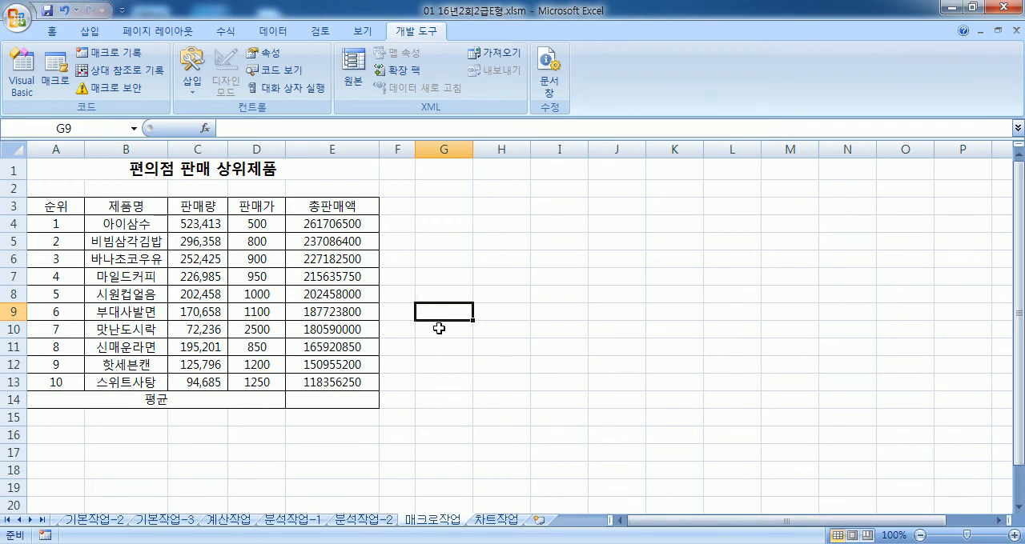
pyautogui.click(50, 173)
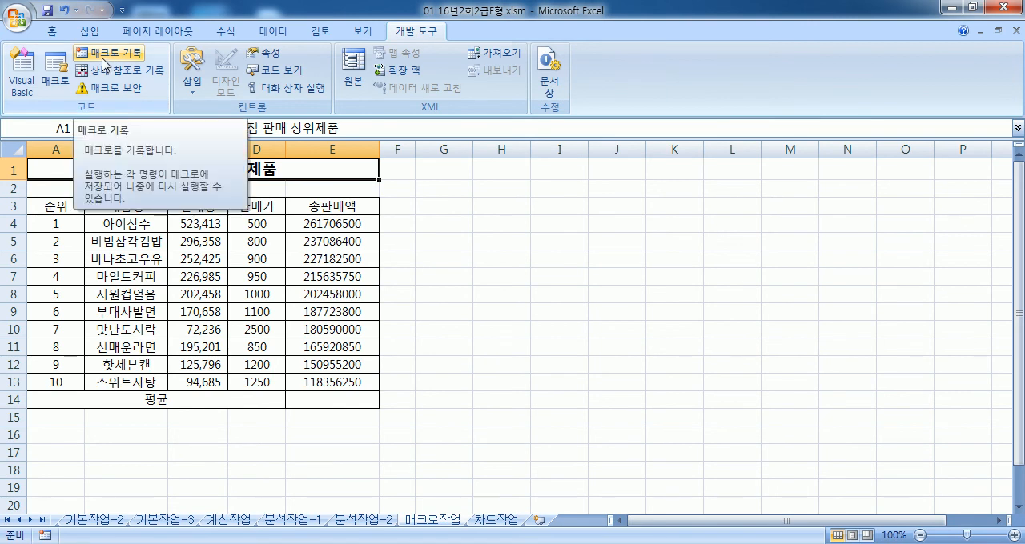
pyautogui.click(104, 64)
pyautogui.write('ㅍ평균')
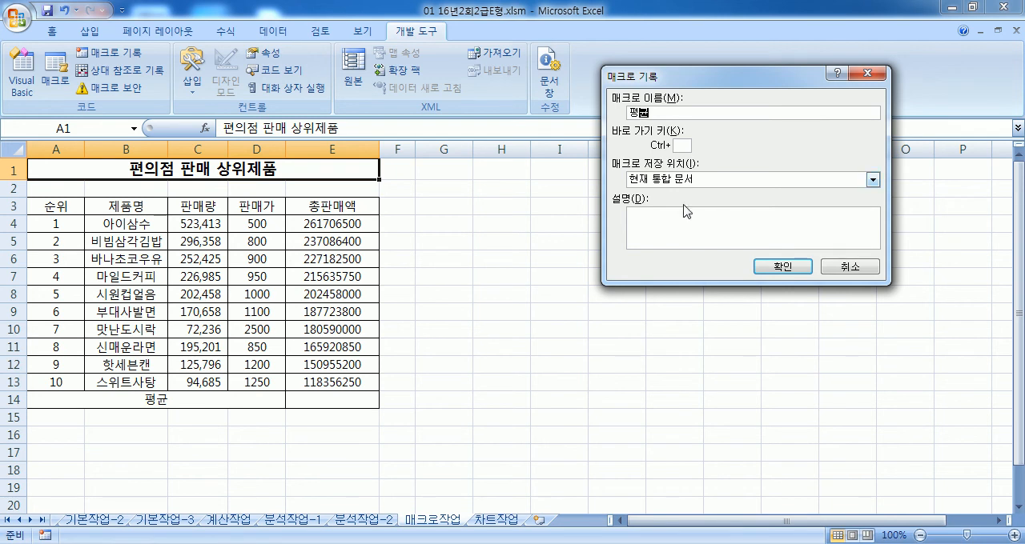
pyautogui.click(767, 271)
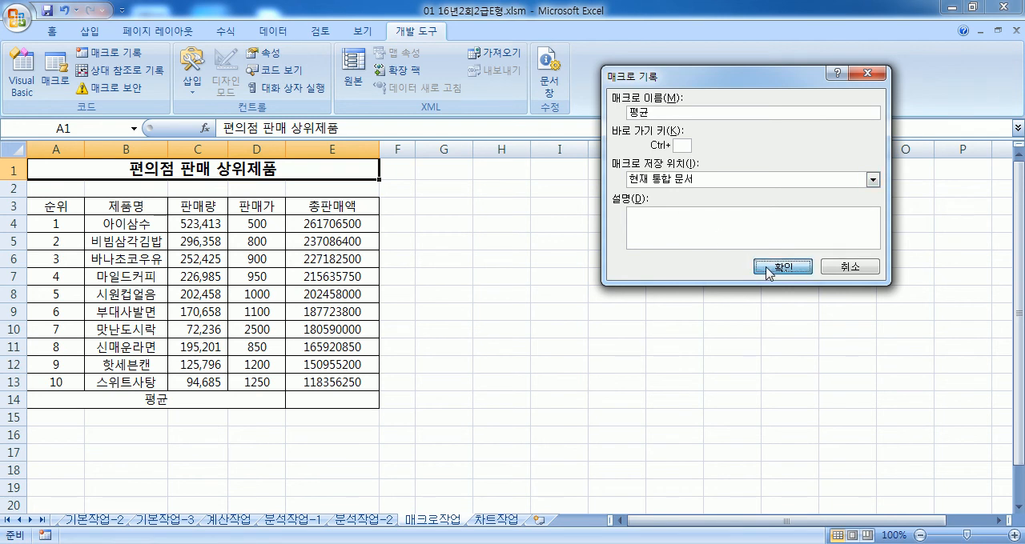
# Step: Record =AVERAGE(E4:E13) into E14, return to cell A1 and stop the macro recording
pyautogui.click(329, 400)
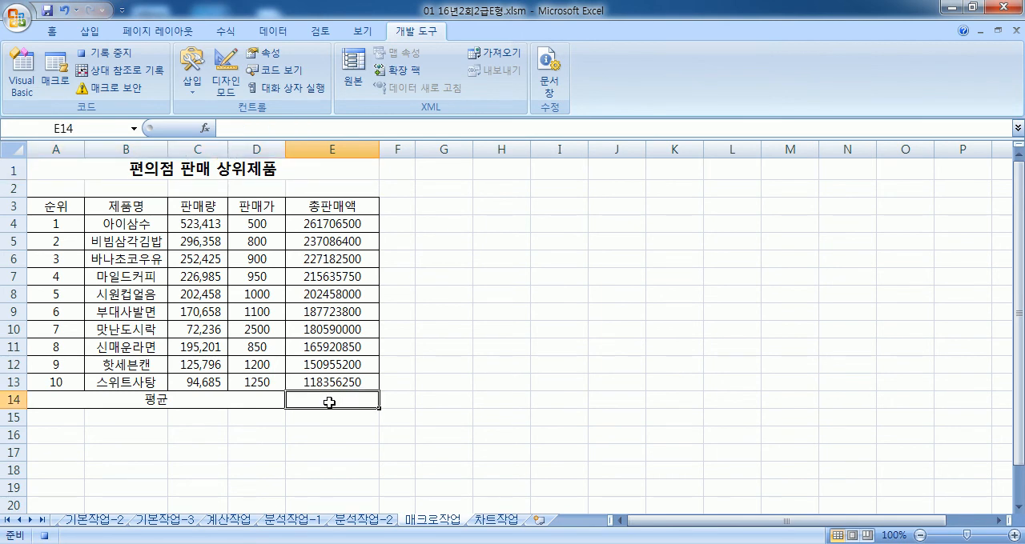
pyautogui.write('=ave')
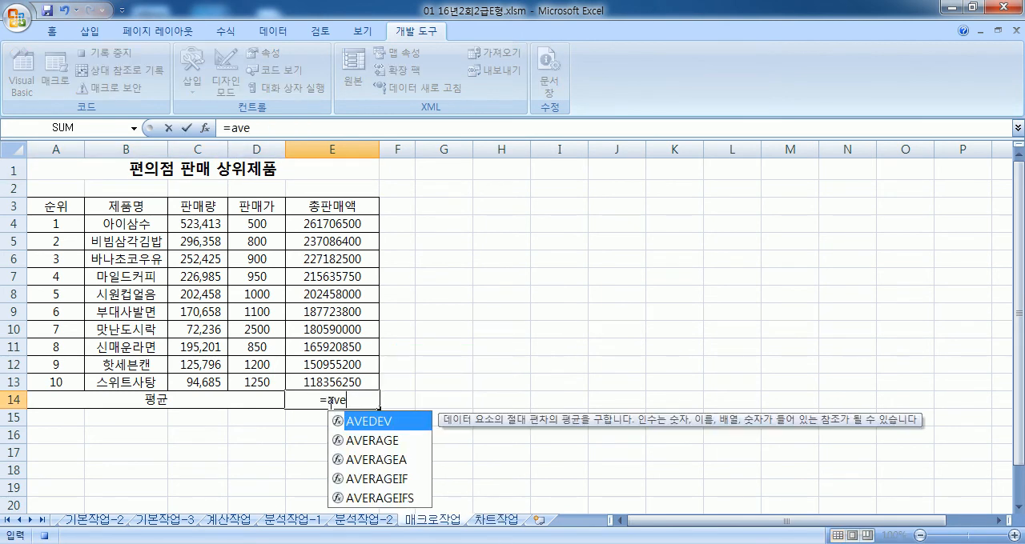
pyautogui.click(404, 443)
pyautogui.doubleClick(404, 443)
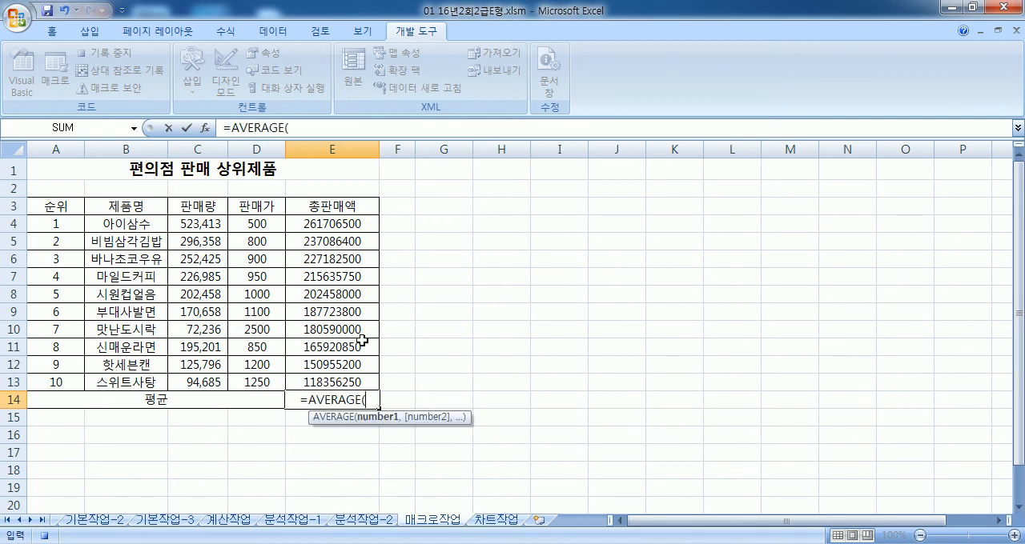
pyautogui.moveTo(334, 225); pyautogui.dragTo(319, 383)
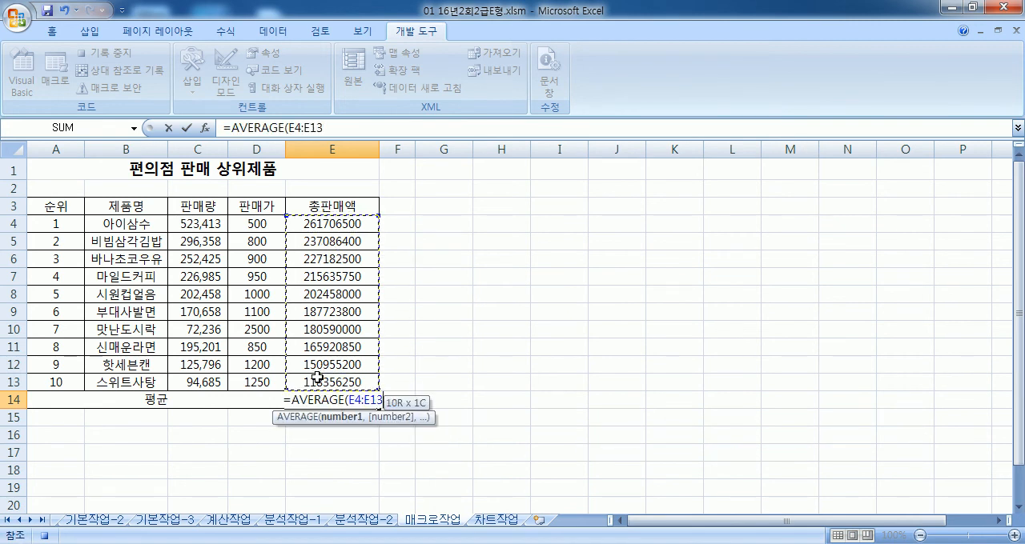
pyautogui.press('Return')
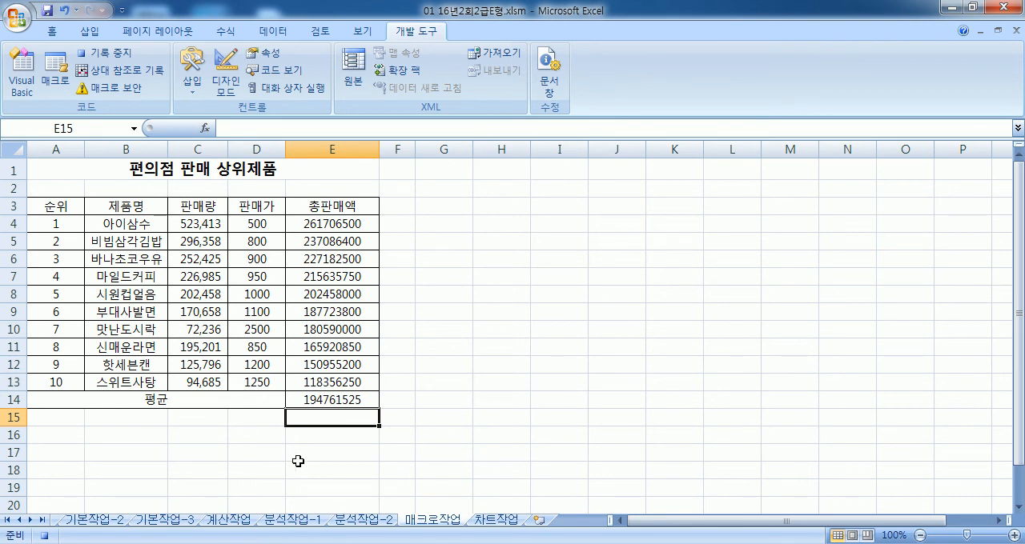
pyautogui.hotkey('ctrl', 'Home')
pyautogui.click(119, 61)
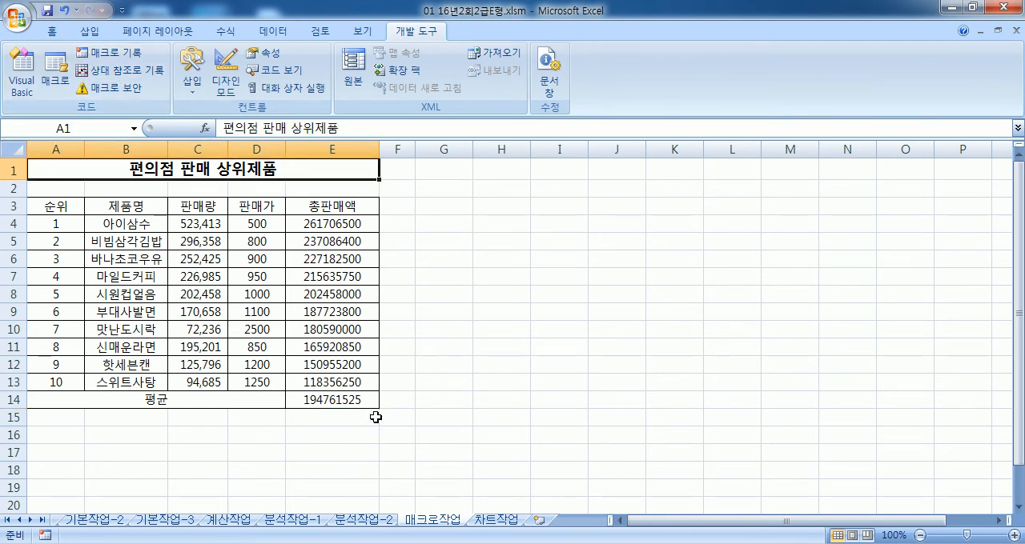
# Step: Clear E14 and run the 평균 macro to test it
pyautogui.click(346, 405)
pyautogui.press('Delete')
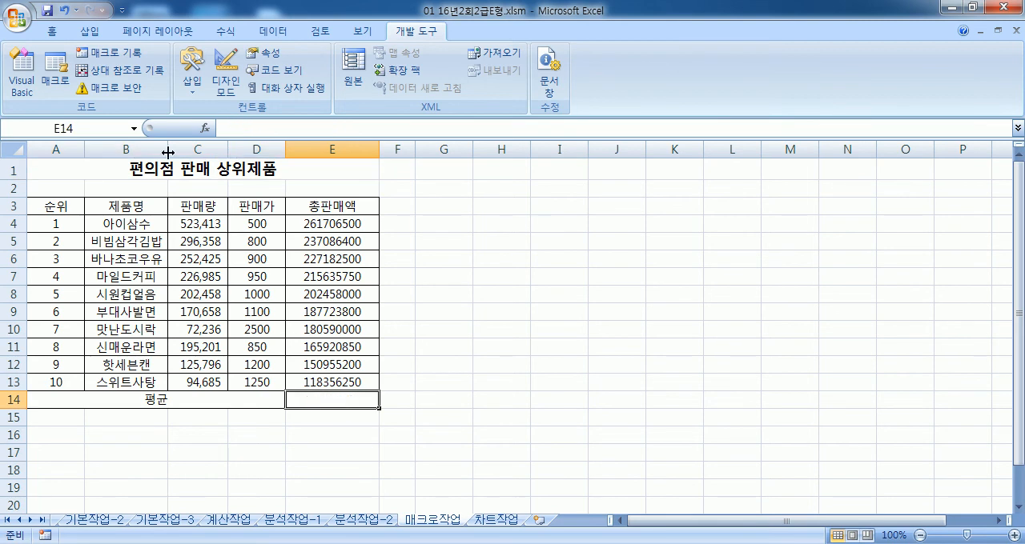
pyautogui.click(55, 80)
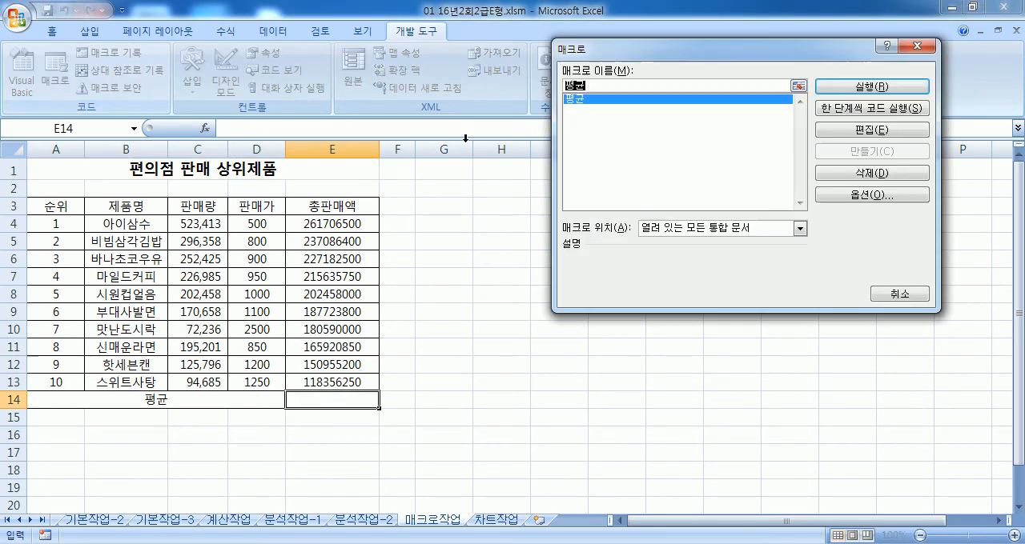
pyautogui.click(826, 86)
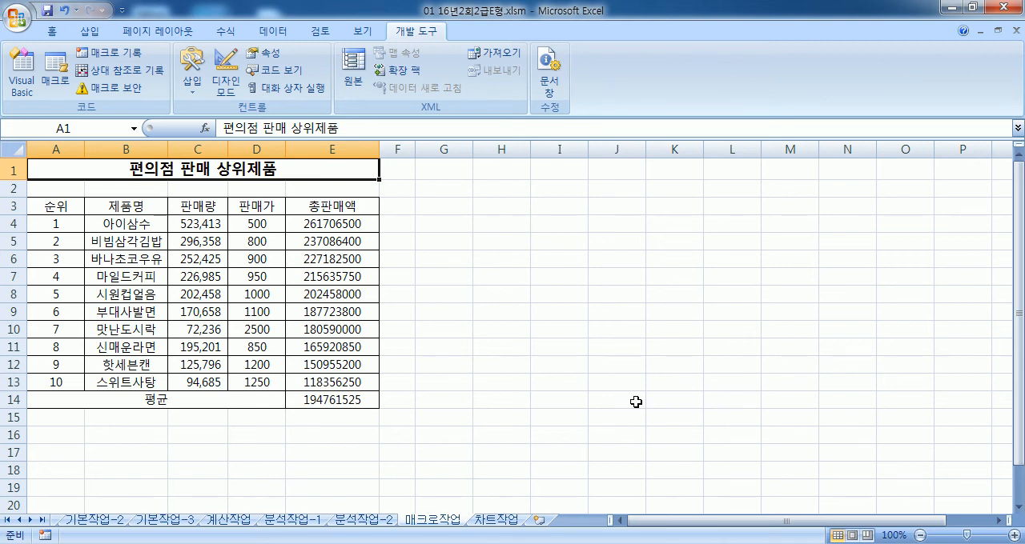
# Step: Draw a form-control button over G3:H5 and assign the 평균 macro to it
pyautogui.moveTo(434, 206); pyautogui.dragTo(486, 234)
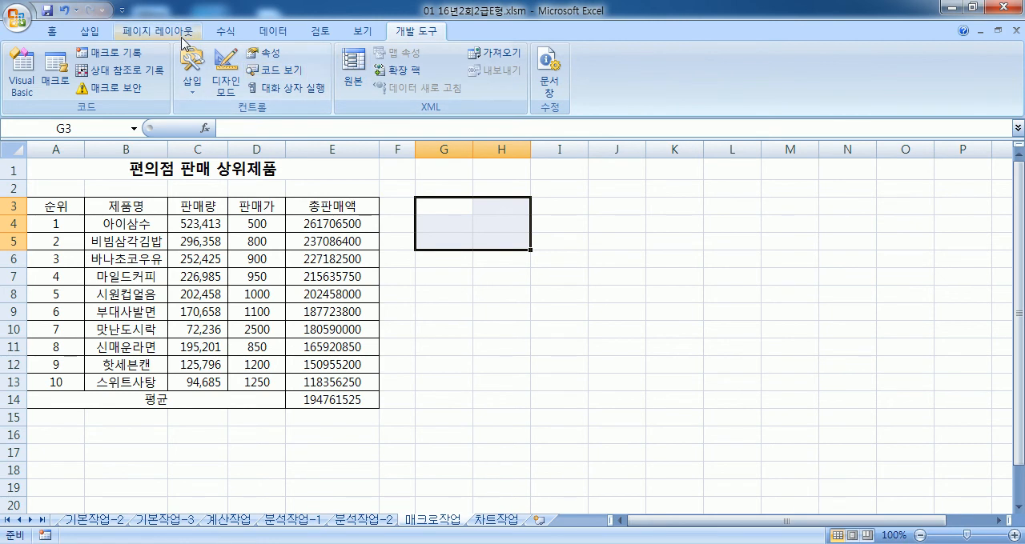
pyautogui.click(192, 76)
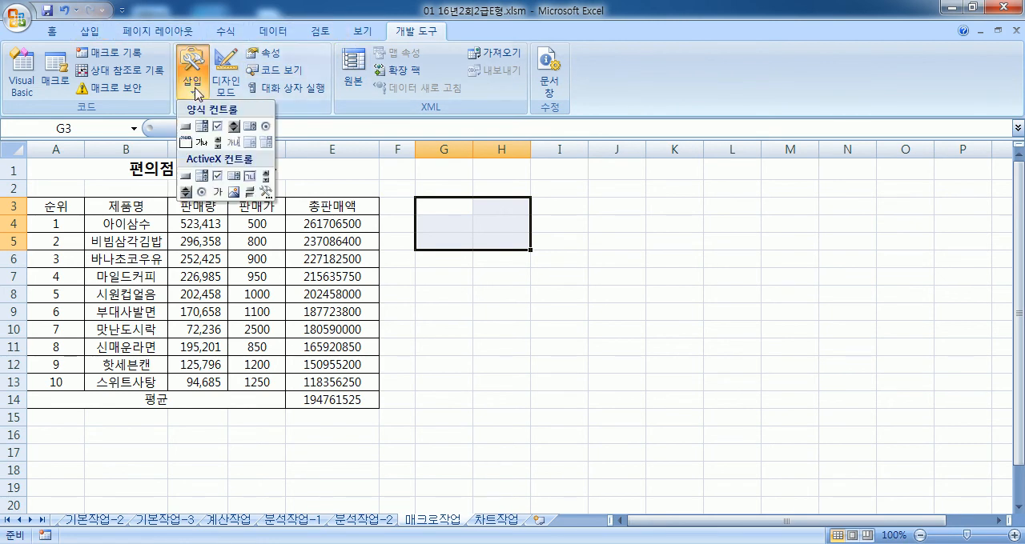
pyautogui.click(187, 127)
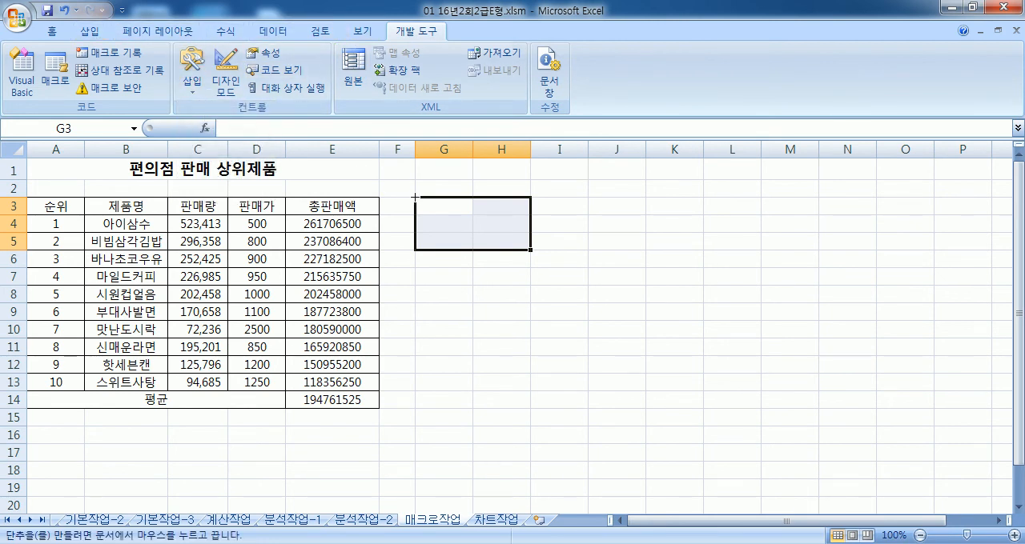
pyautogui.moveTo(415, 197); pyautogui.dragTo(529, 249)
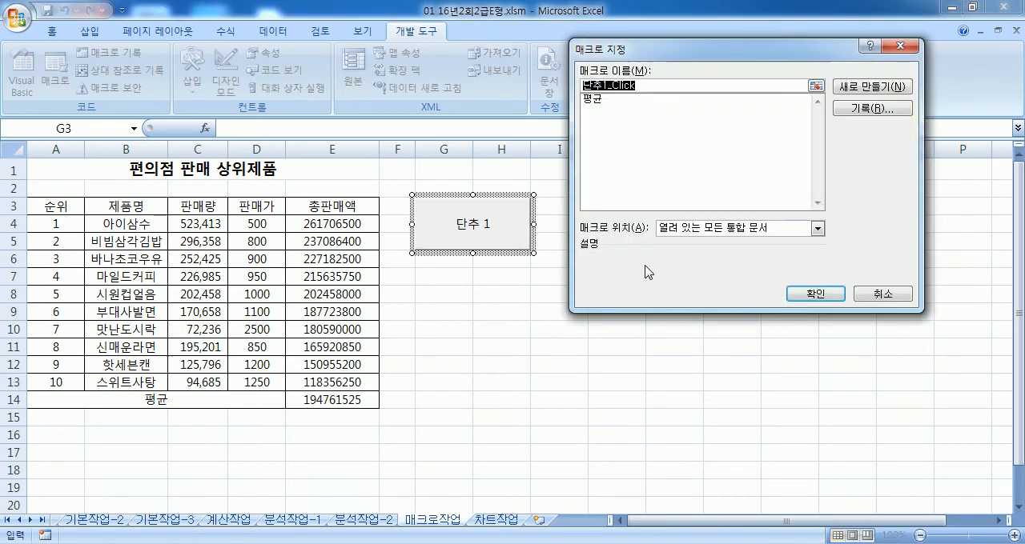
pyautogui.click(598, 100)
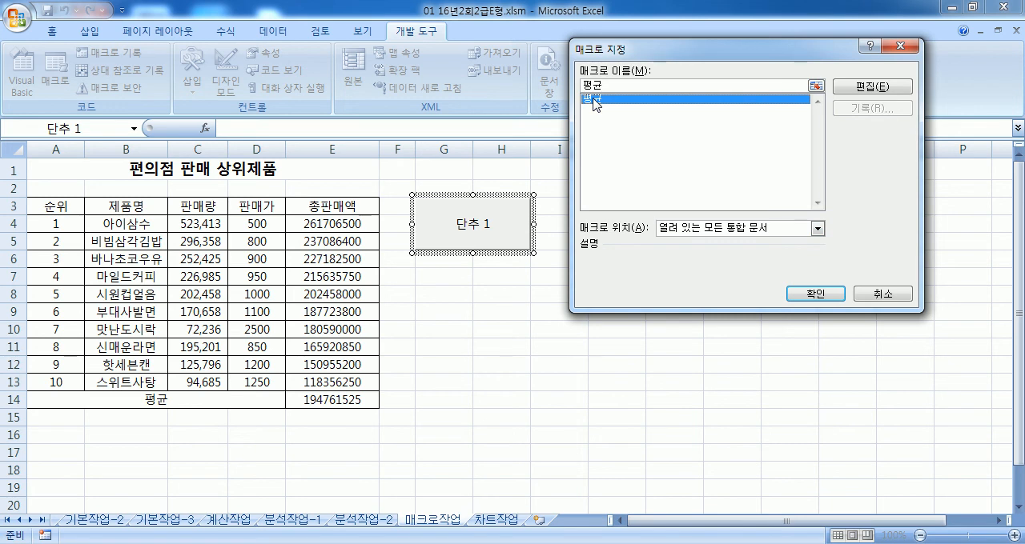
pyautogui.click(800, 294)
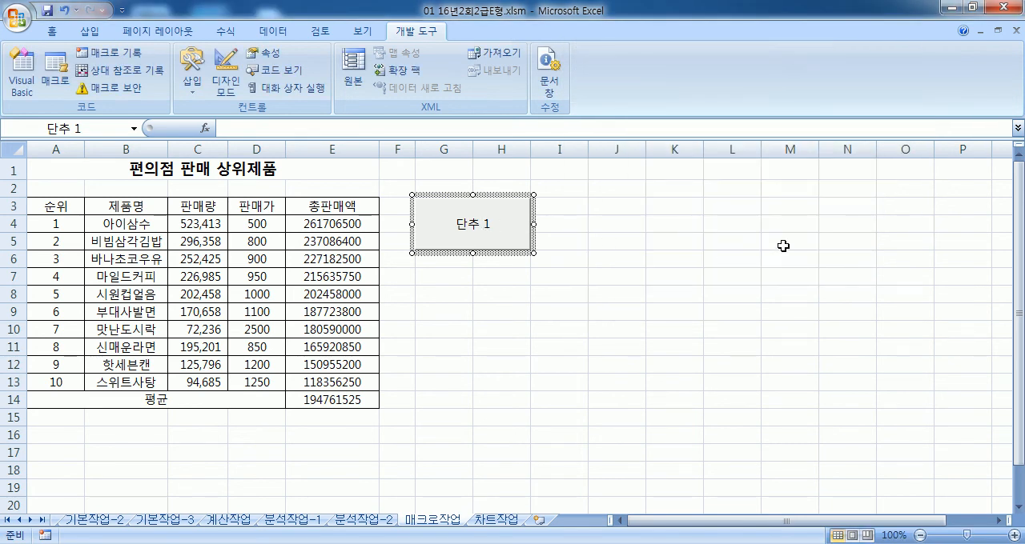
# Step: Replace the label of the button over G3:H5 with 평균
pyautogui.write('vudrb')
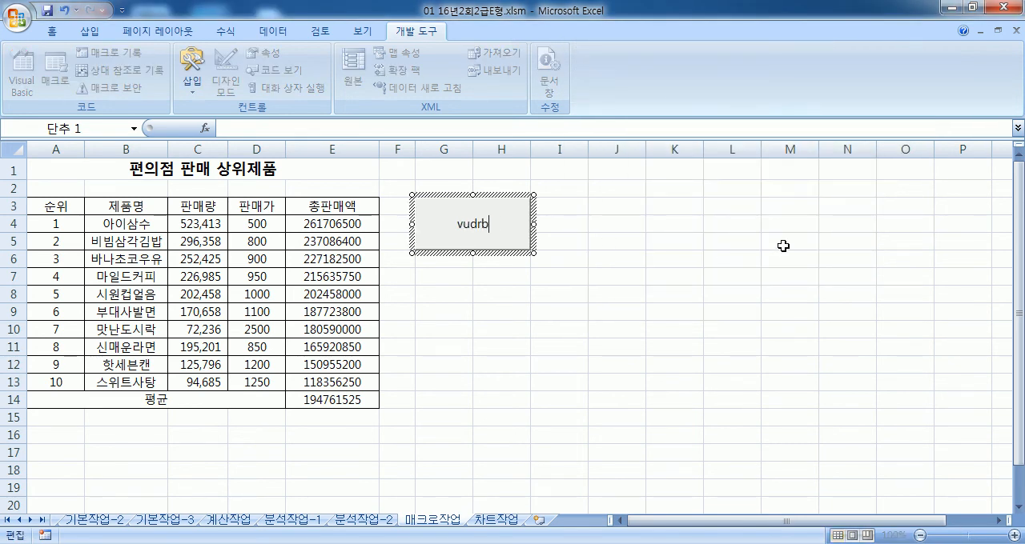
pyautogui.hotkey('shift', 'Home')
pyautogui.press('Hangul')
pyautogui.write('ㅍㅕㅇ균')
pyautogui.click(795, 296)
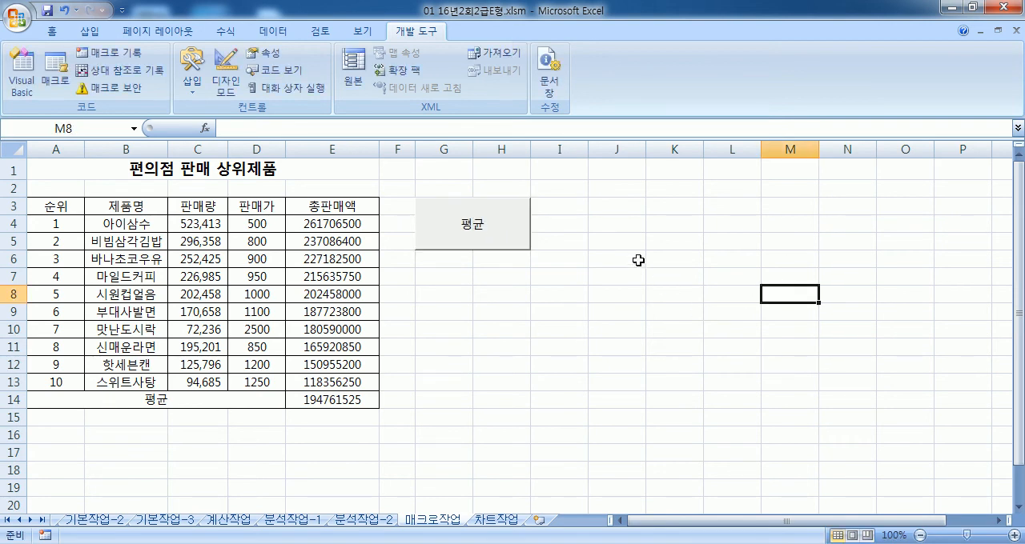
# Step: Draw a second form-control button over J3:K5 and start recording a new macro named 평균구하기 for it
pyautogui.click(192, 80)
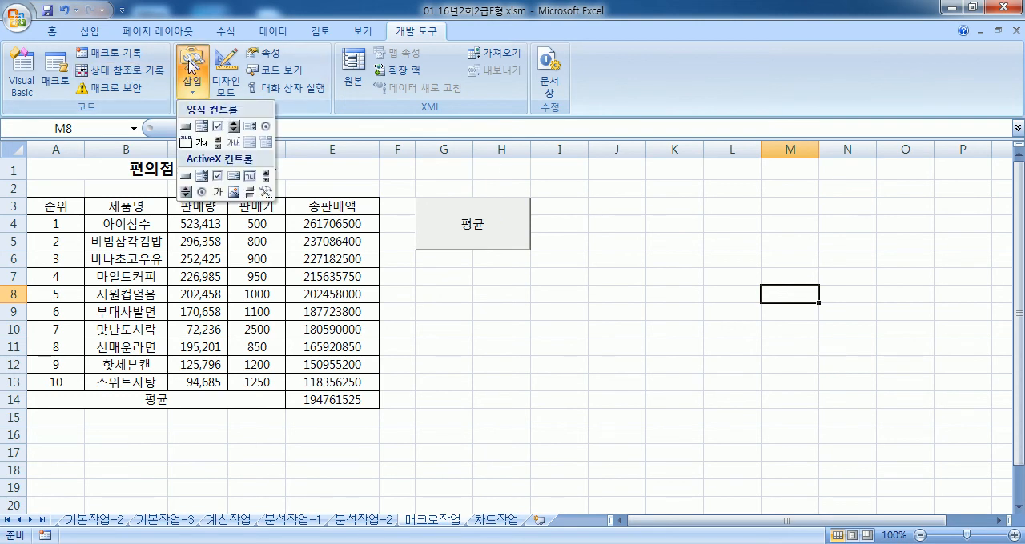
pyautogui.click(190, 124)
pyautogui.moveTo(589, 199)
pyautogui.mouseDown()
pyautogui.moveTo(711, 252)
pyautogui.moveTo(963, 250)
pyautogui.mouseUp()
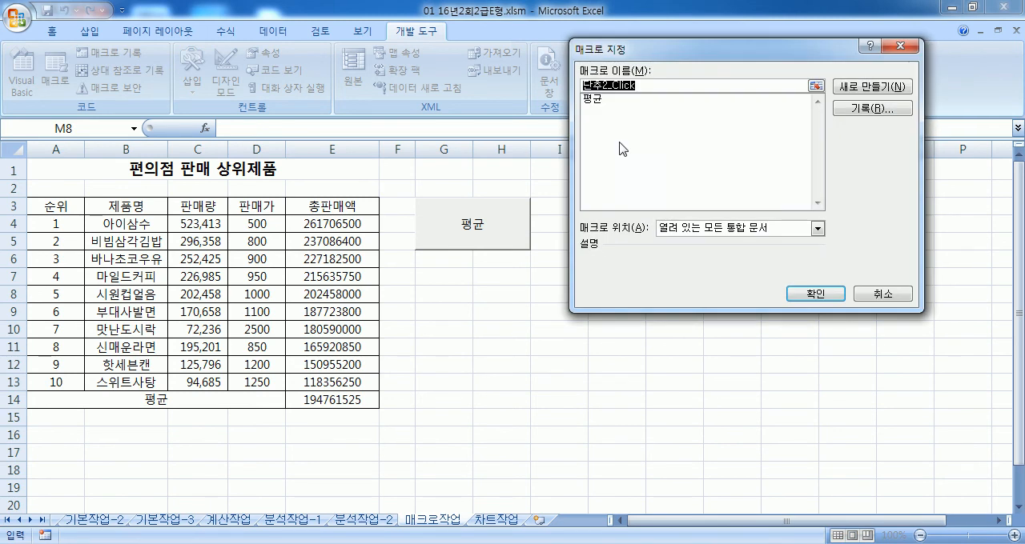
pyautogui.write('평균')
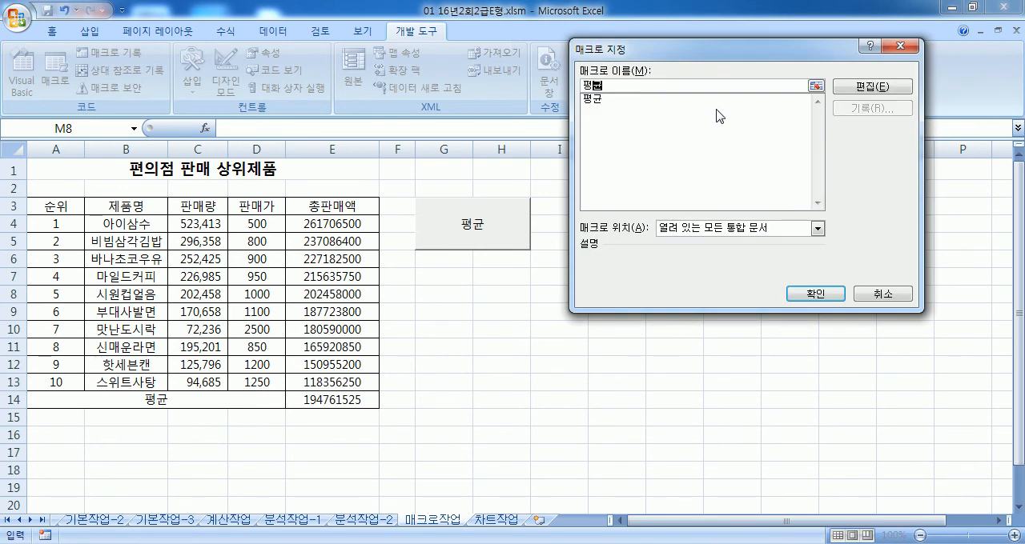
pyautogui.write('구하기')
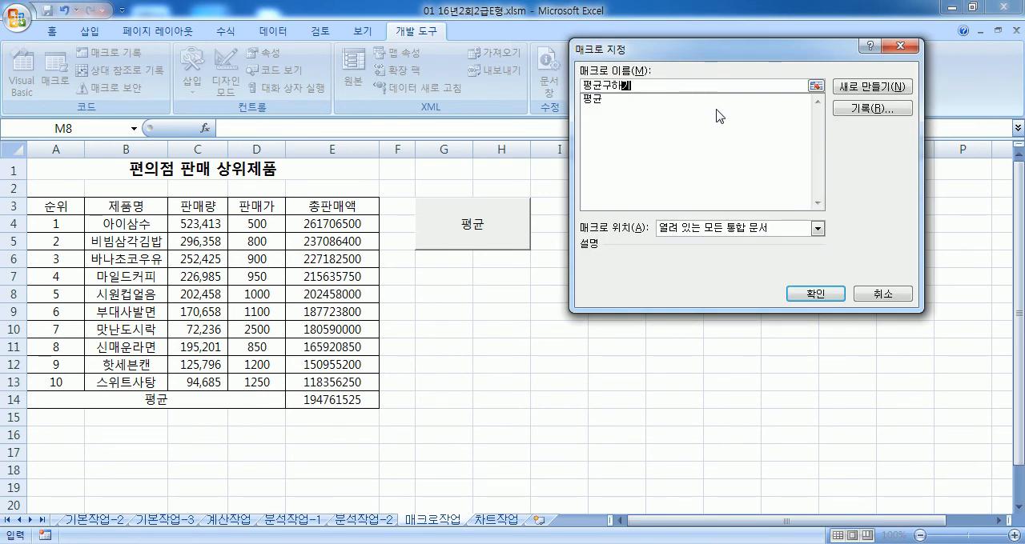
pyautogui.click(867, 110)
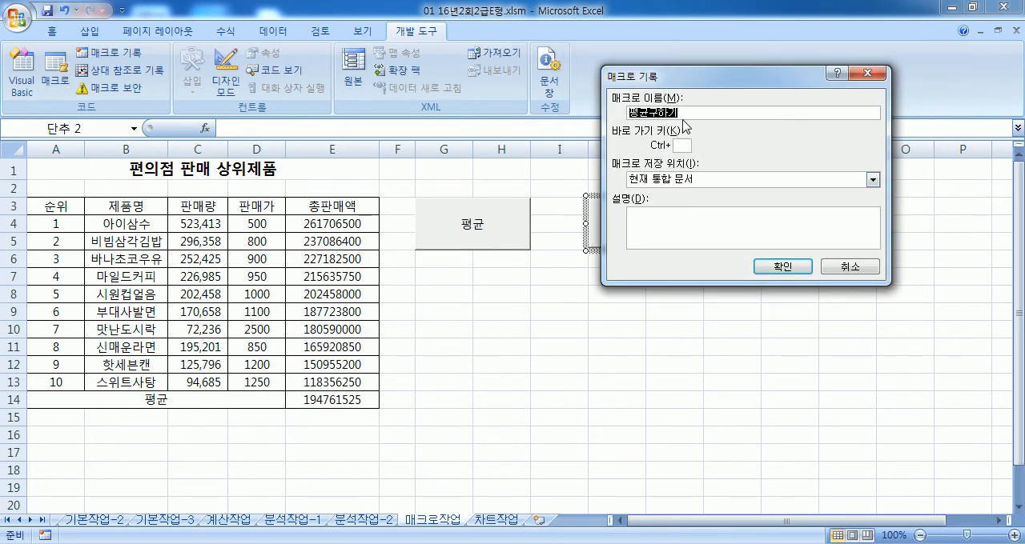
pyautogui.click(781, 270)
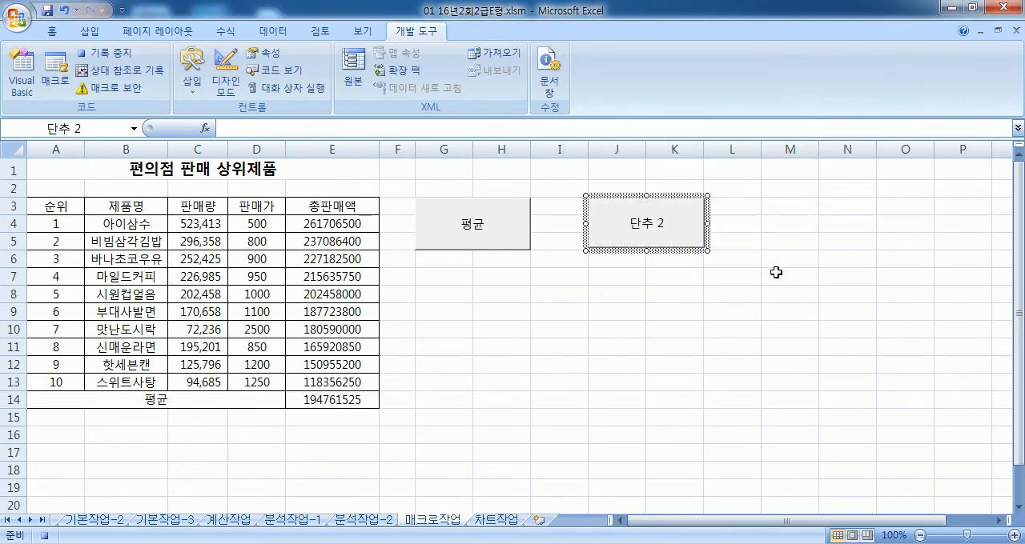
# Step: Record the formula =AVERAGE(E4:E13) for the 평균구하기 macro in E14 and stop recording
pyautogui.click(304, 402)
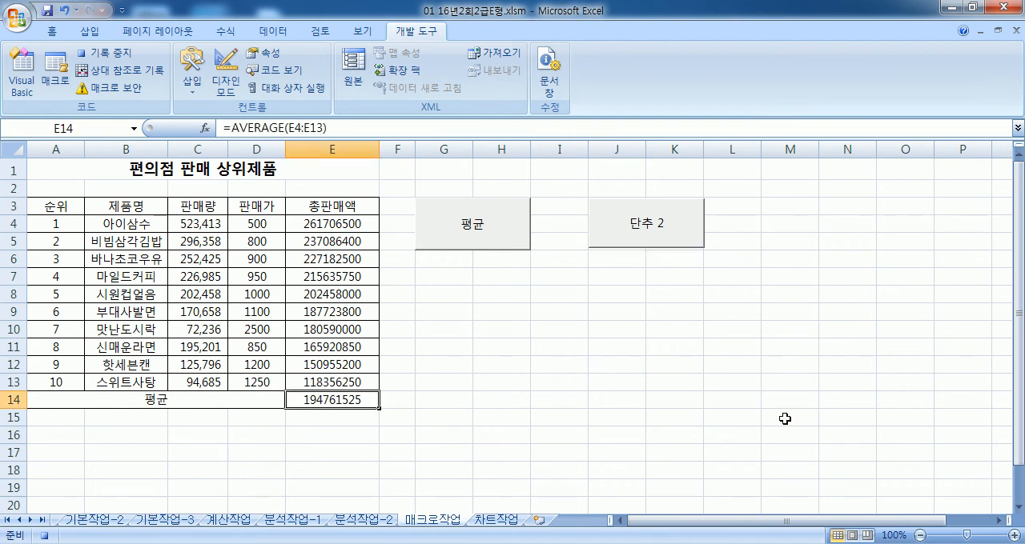
pyautogui.write('=ave')
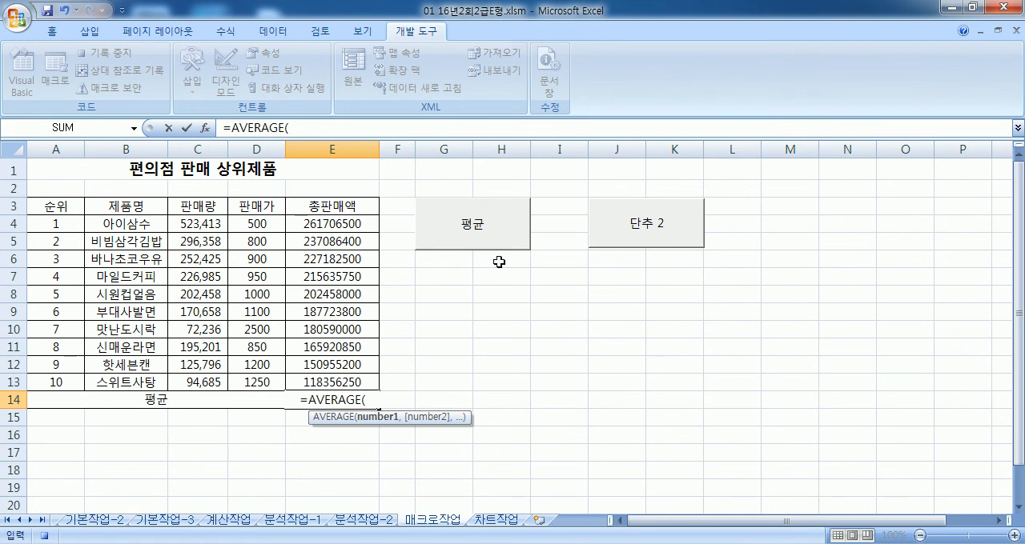
pyautogui.moveTo(334, 225); pyautogui.dragTo(317, 383)
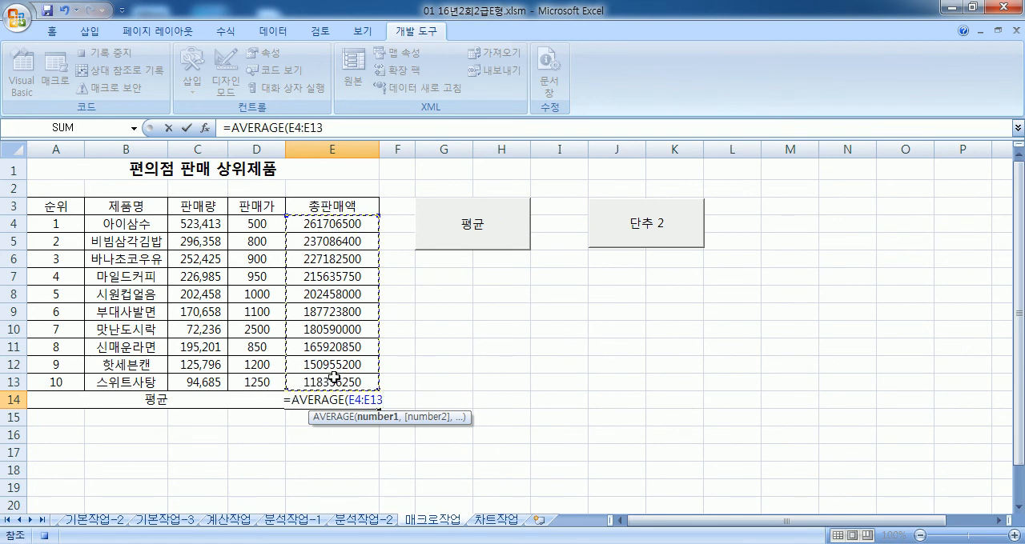
pyautogui.press('Return')
pyautogui.click(103, 52)
# Step: Change the label of the button over J3:K5 to 평균구하기 and deselect it
pyautogui.rightClick(682, 235)
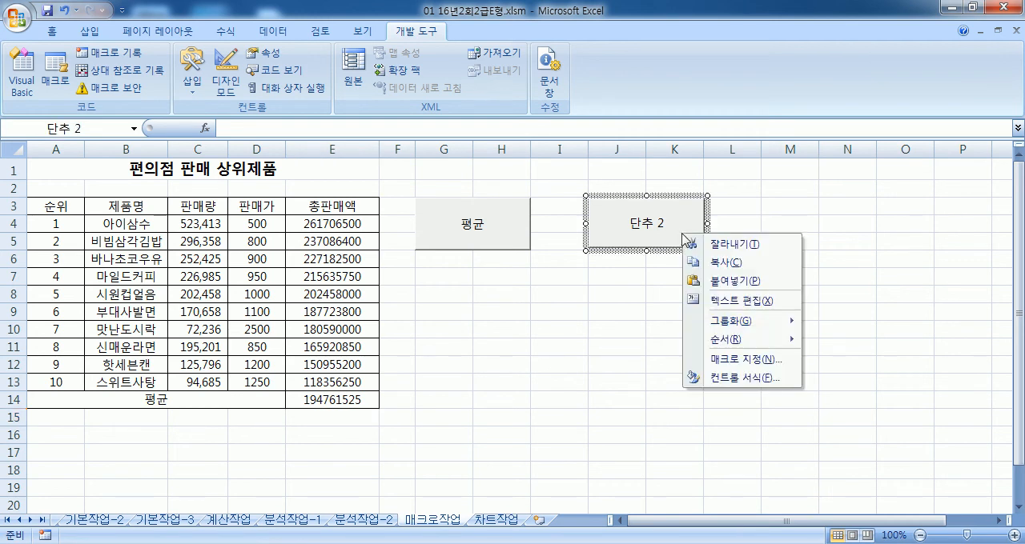
pyautogui.click(730, 301)
pyautogui.write('vudrbs')
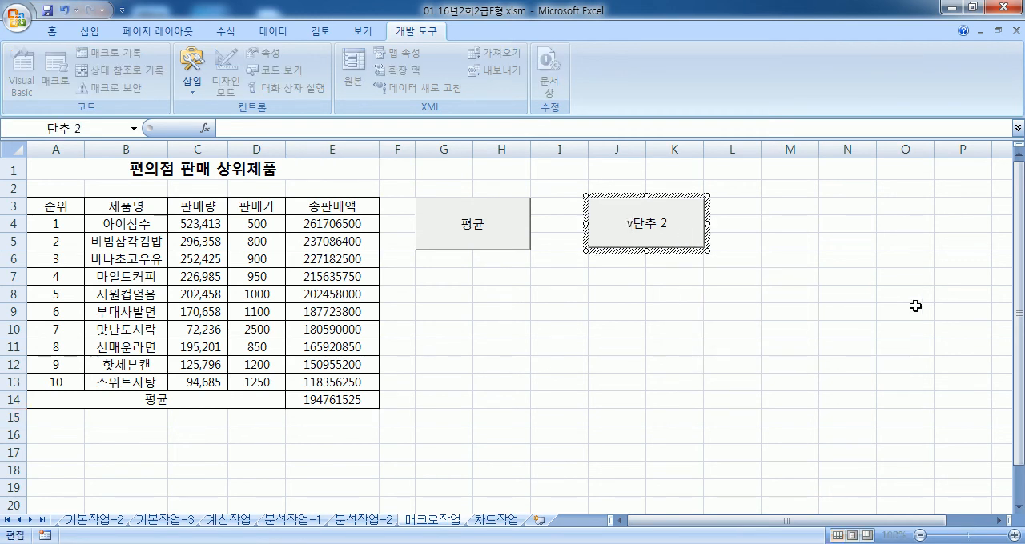
pyautogui.hotkey('shift', 'Home')
pyautogui.press('Hangul')
pyautogui.write('평균')
pyautogui.write('구하기')
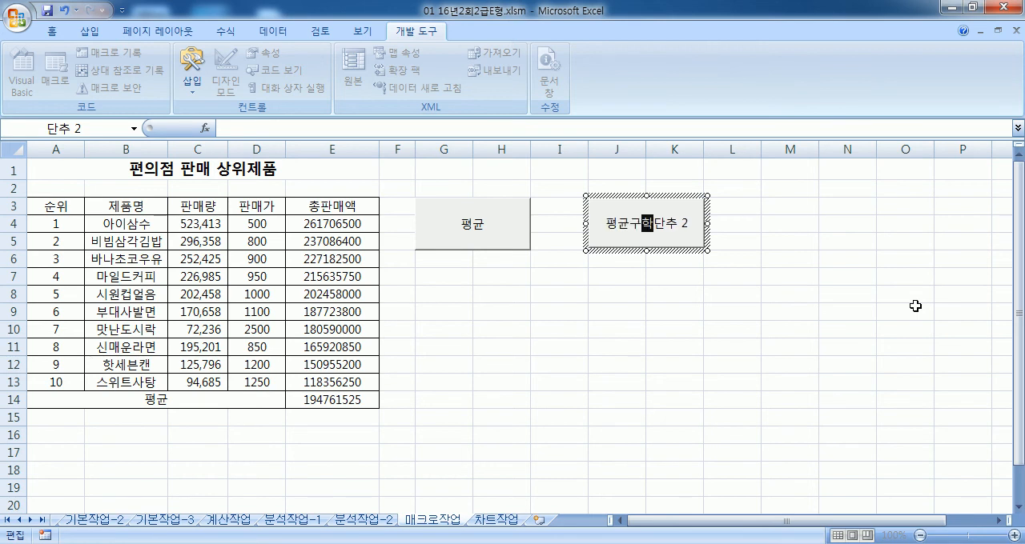
pyautogui.press('Delete')
pyautogui.press('Delete')
pyautogui.press('Delete')
pyautogui.press('Delete')
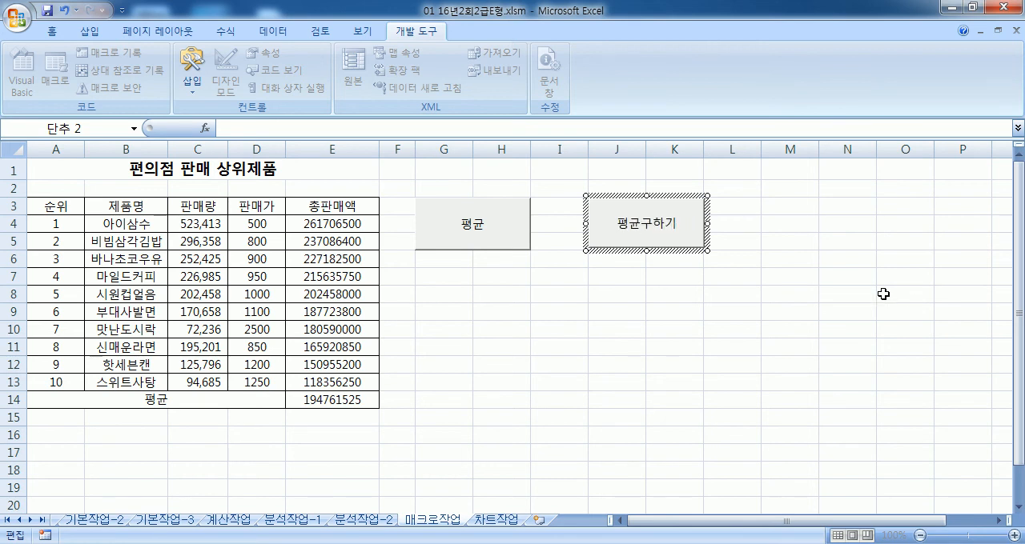
pyautogui.click(790, 343)
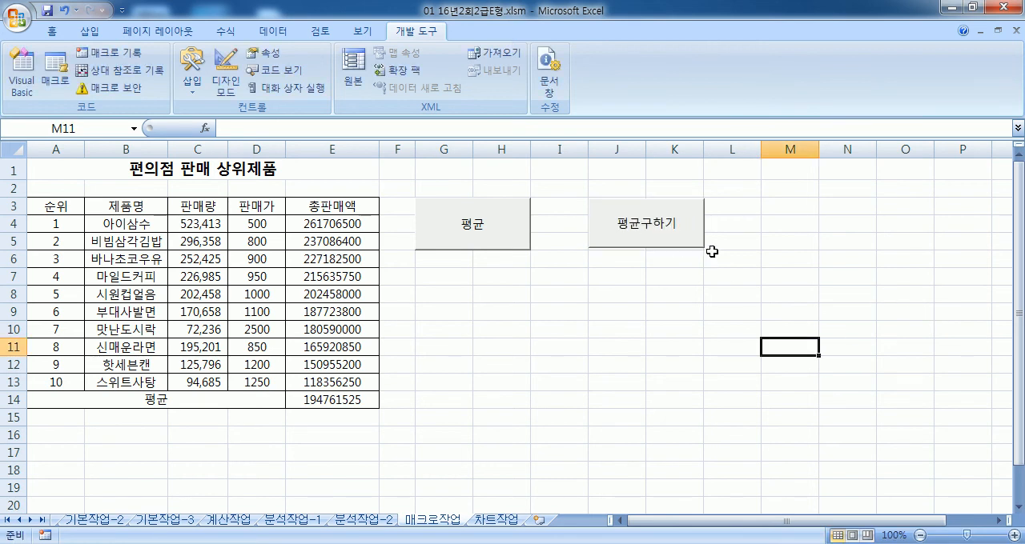
# Step: Clear the average in E14 and run the 평균구하기 button's macro to test it
pyautogui.click(629, 250)
pyautogui.click(318, 403)
pyautogui.press('Delete')
pyautogui.click(600, 351)
pyautogui.click(629, 235)
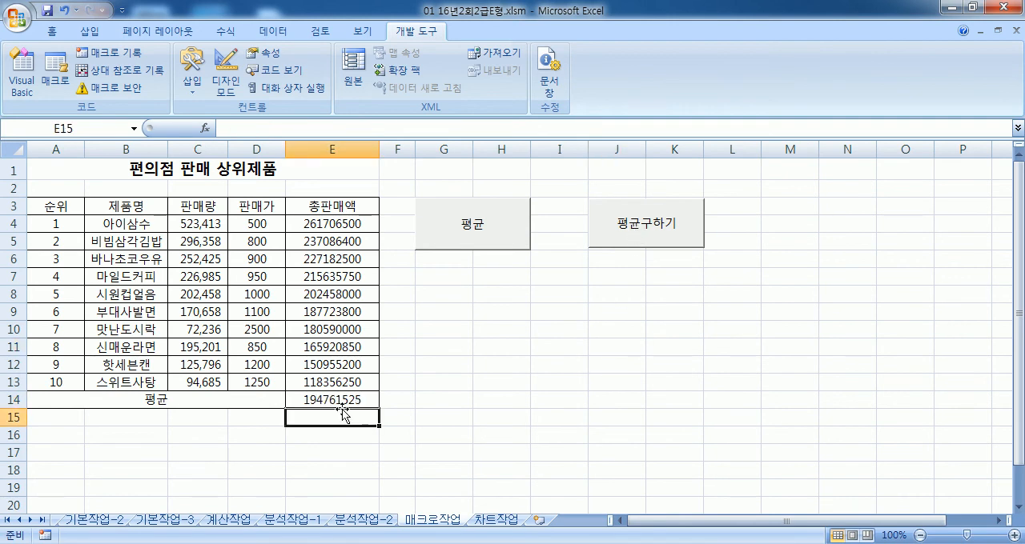
# Step: Clear E14 again and test the macro linked to the 평균 button over G3:H5
pyautogui.click(359, 397)
pyautogui.press('Delete')
pyautogui.click(488, 368)
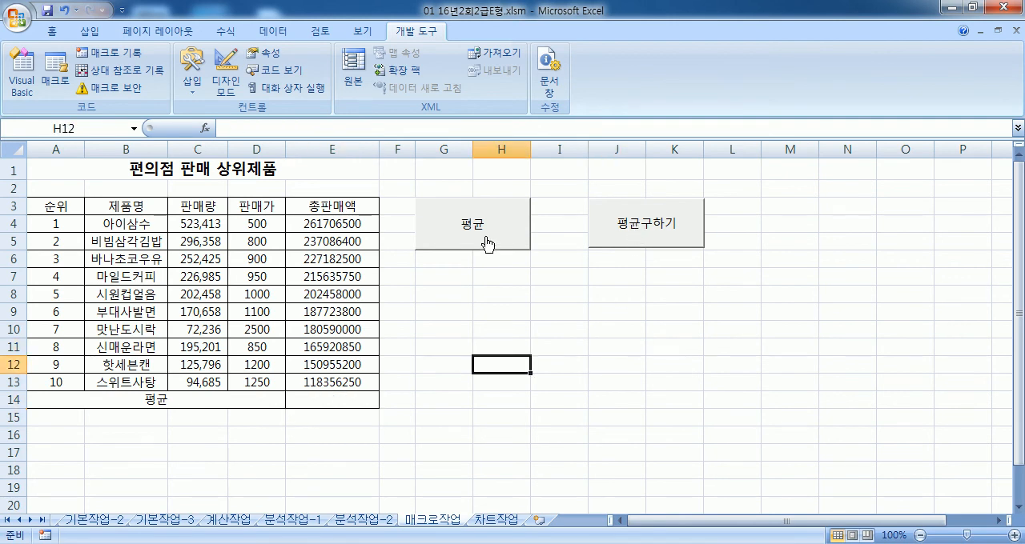
pyautogui.click(487, 238)
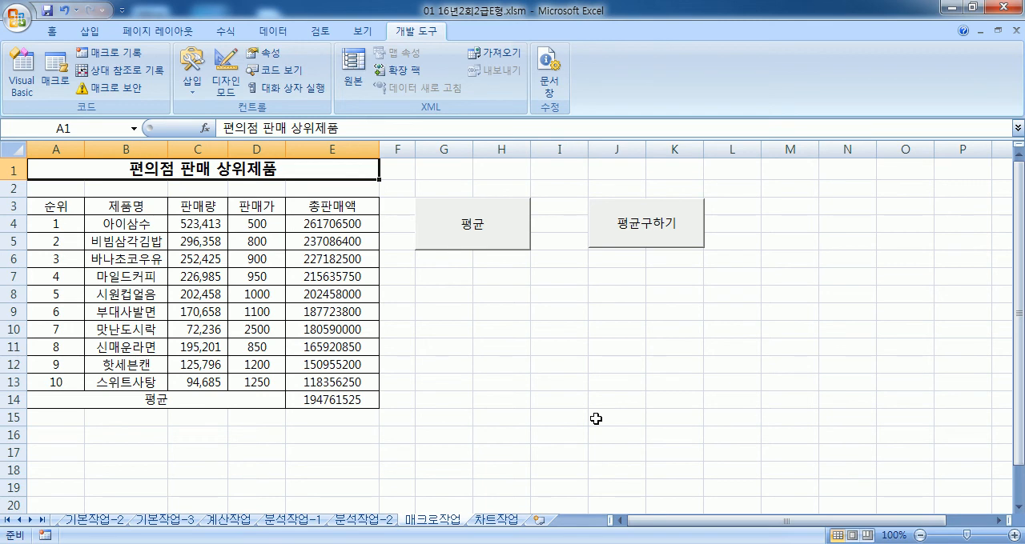
# Step: Check which macro is assigned to the 평균구하기 button and close the assignment without changing it
pyautogui.click(687, 246)
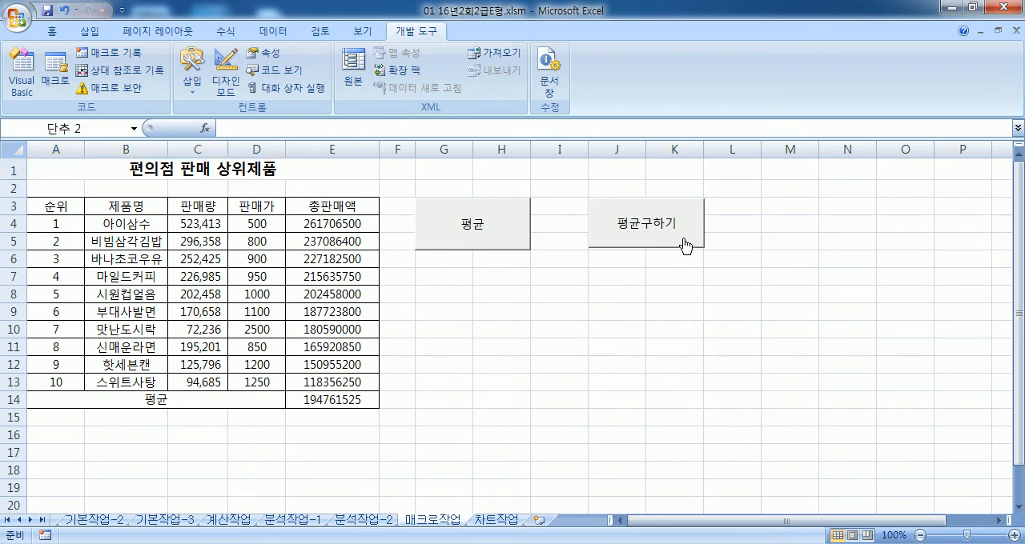
pyautogui.rightClick(686, 245)
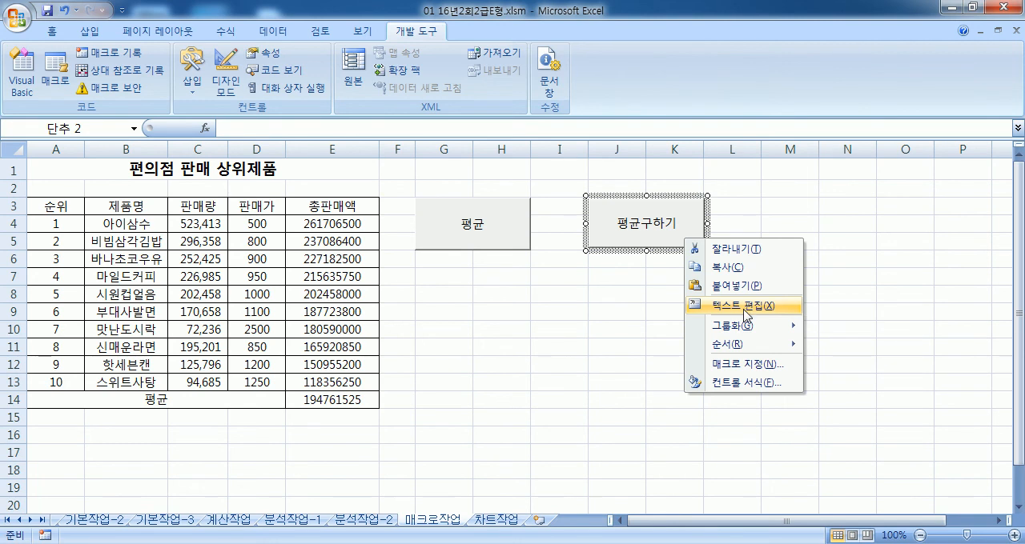
pyautogui.click(735, 363)
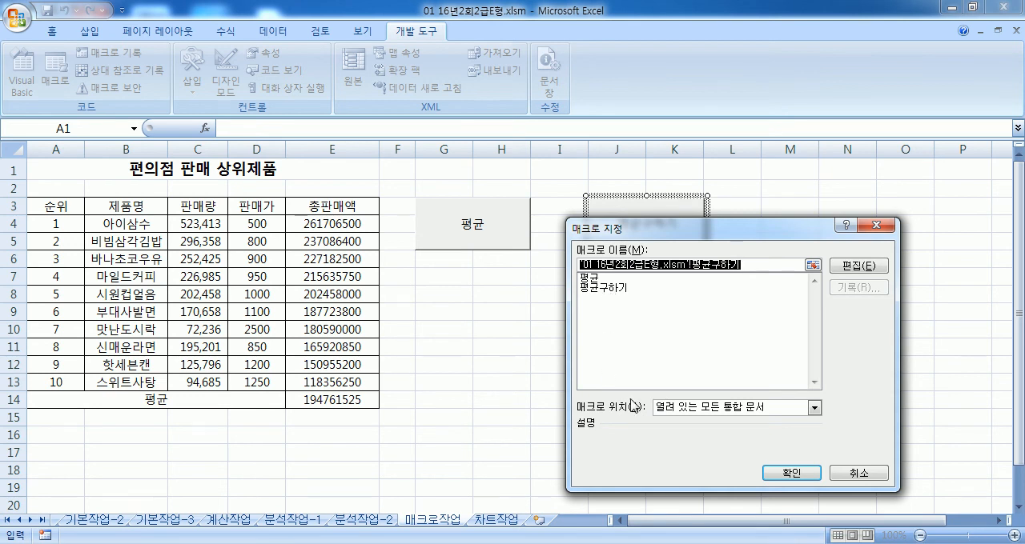
pyautogui.click(858, 479)
# Step: Delete the 평균구하기 macro from the workbook
pyautogui.click(54, 75)
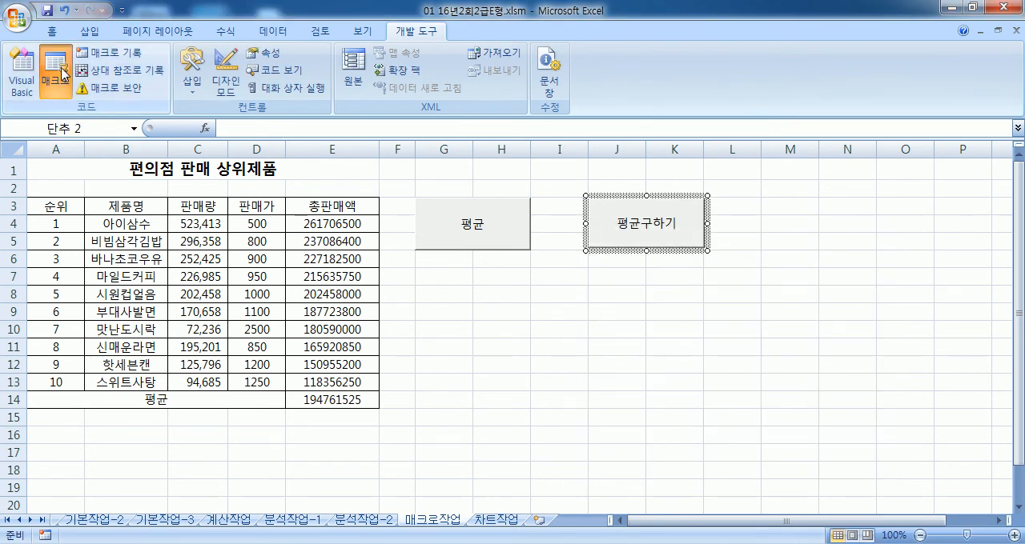
pyautogui.click(625, 112)
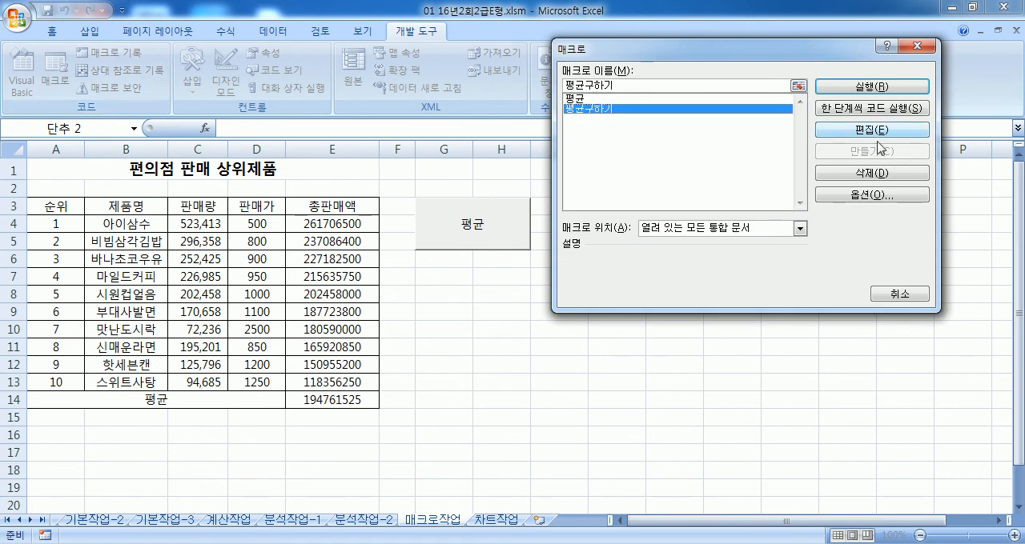
pyautogui.click(868, 172)
pyautogui.click(485, 318)
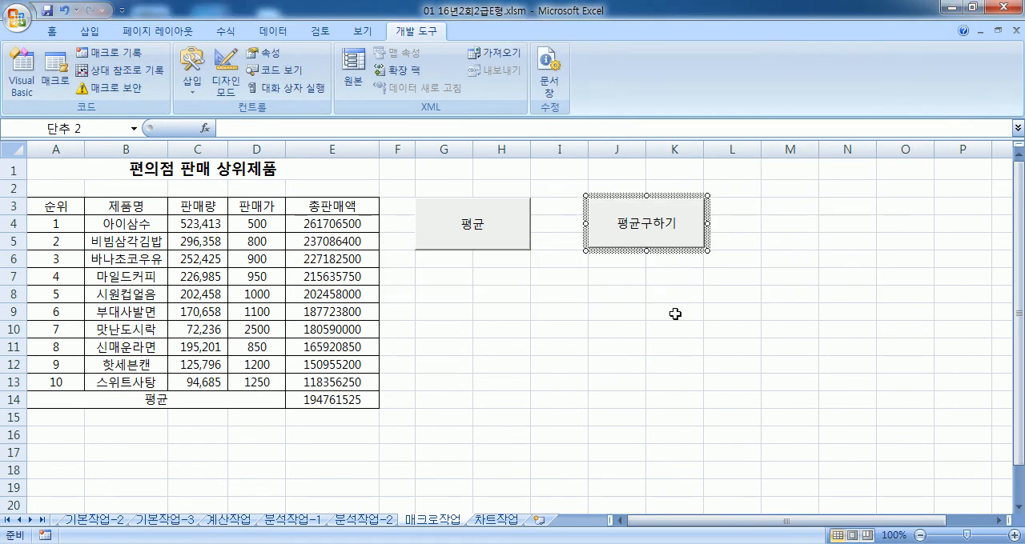
# Step: Start recording a fresh 평균구하기 macro for the button over J3:K5 and stop without recording any action
pyautogui.rightClick(698, 229)
pyautogui.click(579, 330)
pyautogui.rightClick(682, 253)
pyautogui.rightClick(673, 239)
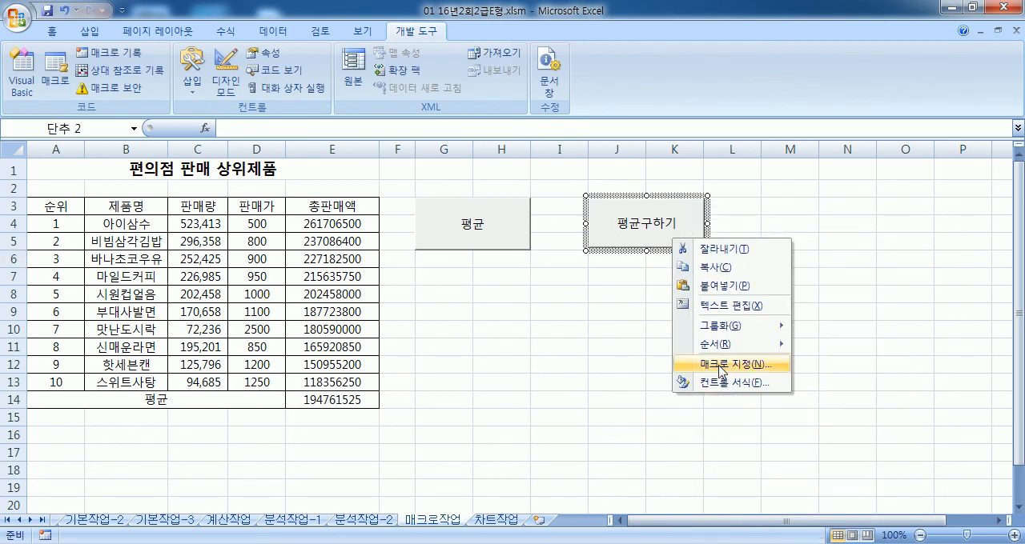
pyautogui.click(720, 367)
pyautogui.click(838, 289)
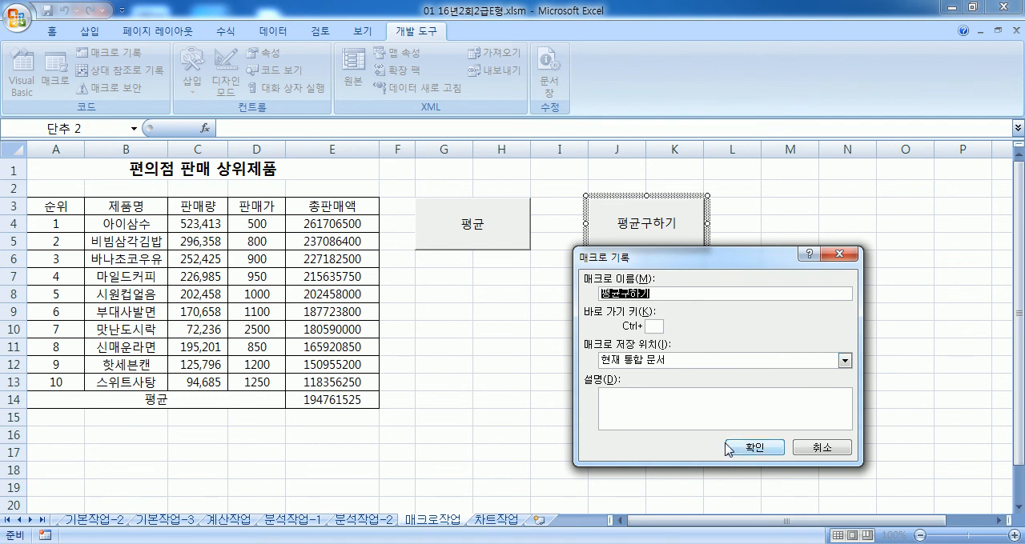
pyautogui.click(756, 449)
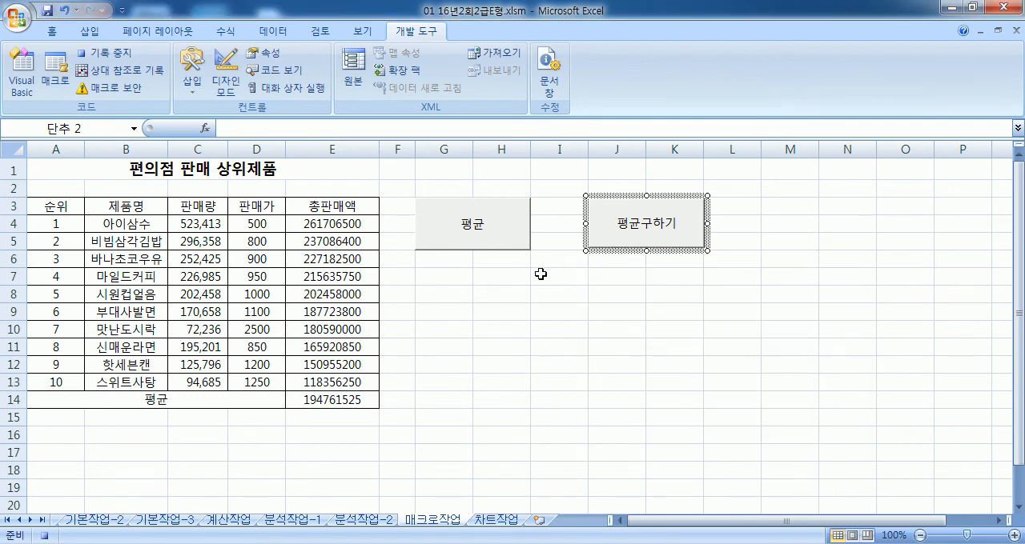
pyautogui.click(107, 52)
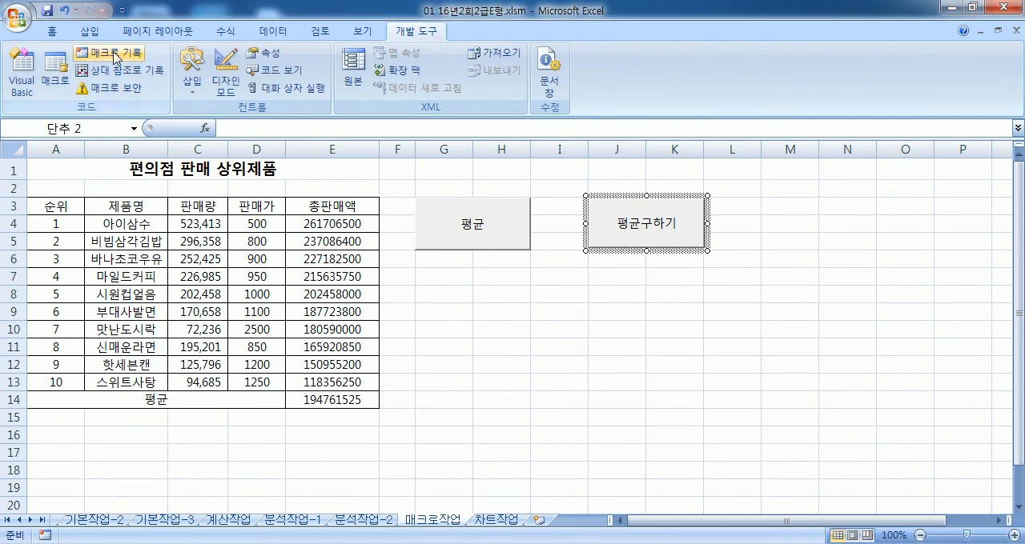
# Step: Delete the 평균구하기 button over J3:K5 from the sheet
pyautogui.click(674, 483)
pyautogui.rightClick(601, 243)
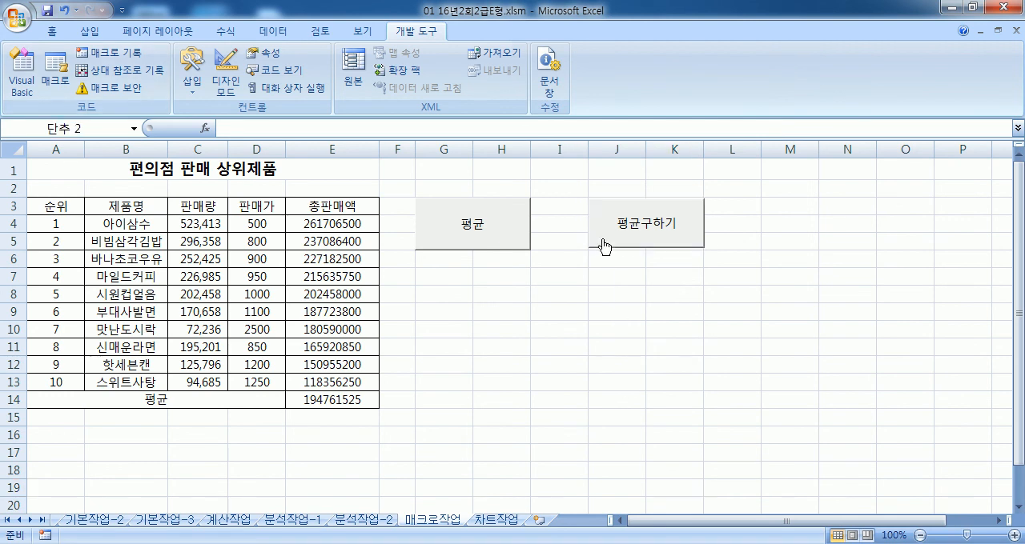
pyautogui.press('Escape')
pyautogui.press('Delete')
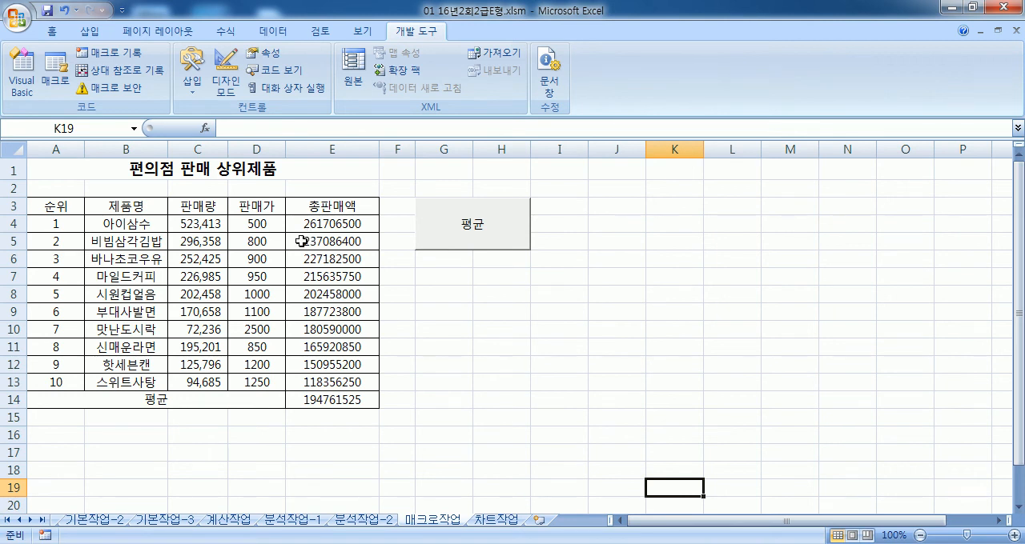
# Step: Select the title cell A1 and start recording a new macro named 통화 in the current workbook
pyautogui.moveTo(264, 225); pyautogui.dragTo(272, 384)
pyautogui.moveTo(327, 224); pyautogui.dragTo(324, 400)
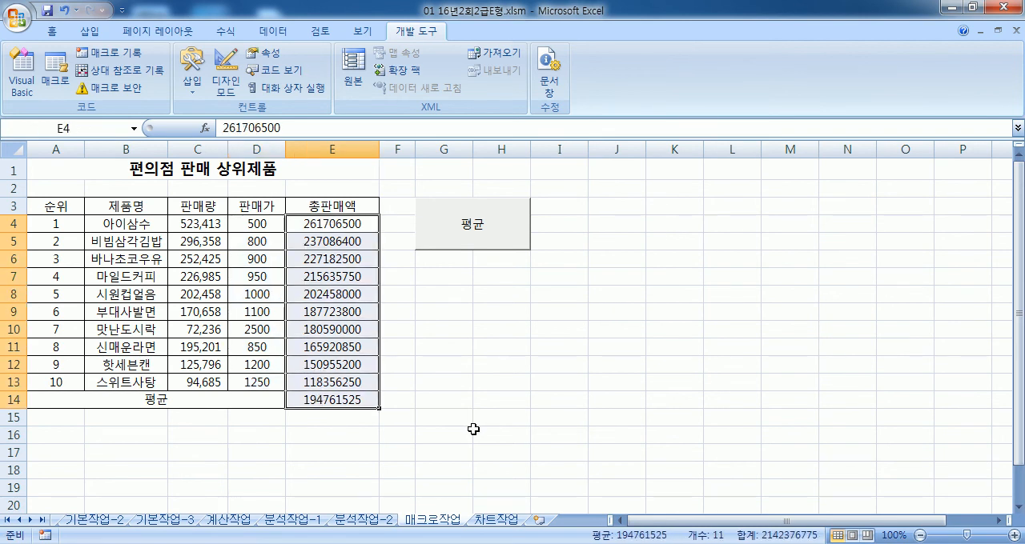
pyautogui.click(71, 173)
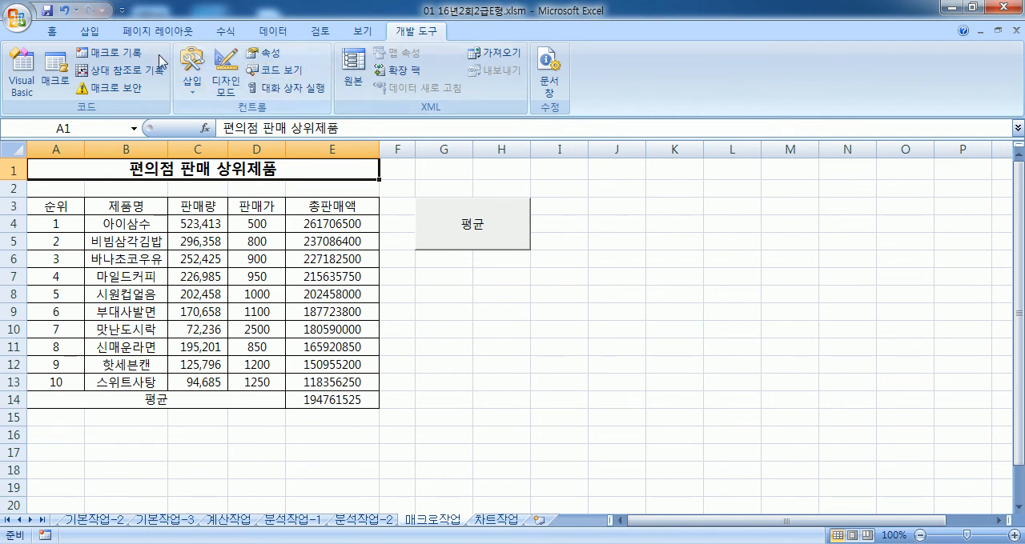
pyautogui.click(127, 54)
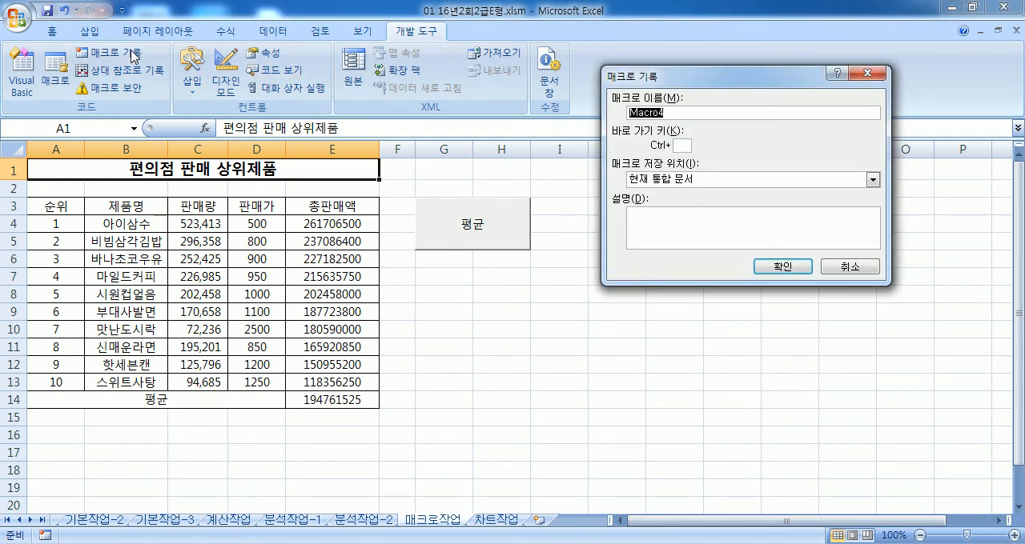
pyautogui.write('ㅌㅊㅗ하')
pyautogui.press('BackSpace')
pyautogui.press('BackSpace')
pyautogui.press('BackSpace')
pyautogui.press('BackSpace')
pyautogui.write('ㅌㅗㅇ합')
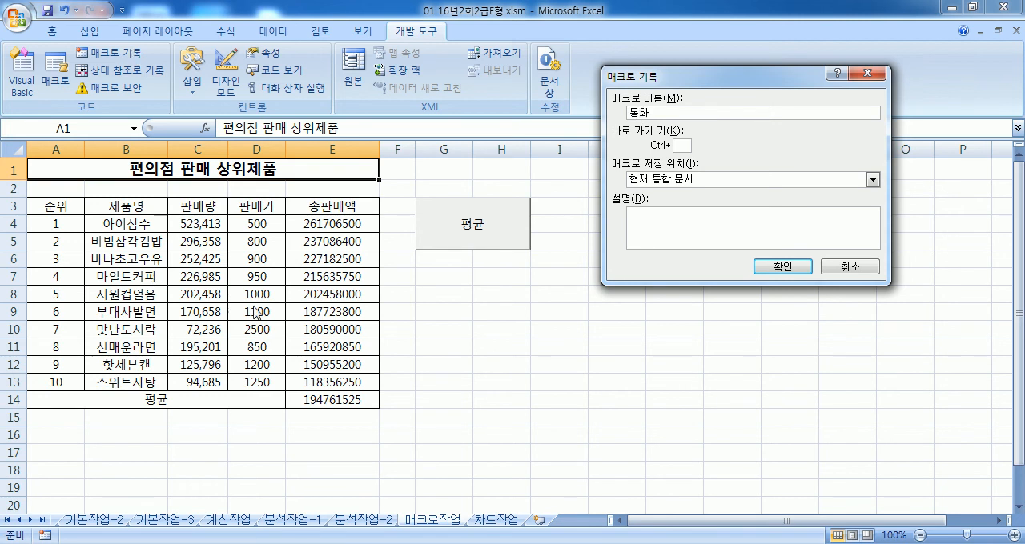
pyautogui.click(784, 267)
# Step: Record the ₩ accounting format for D4:D13 and E4:E15, stop recording, and select A1
pyautogui.moveTo(256, 220); pyautogui.dragTo(255, 382)
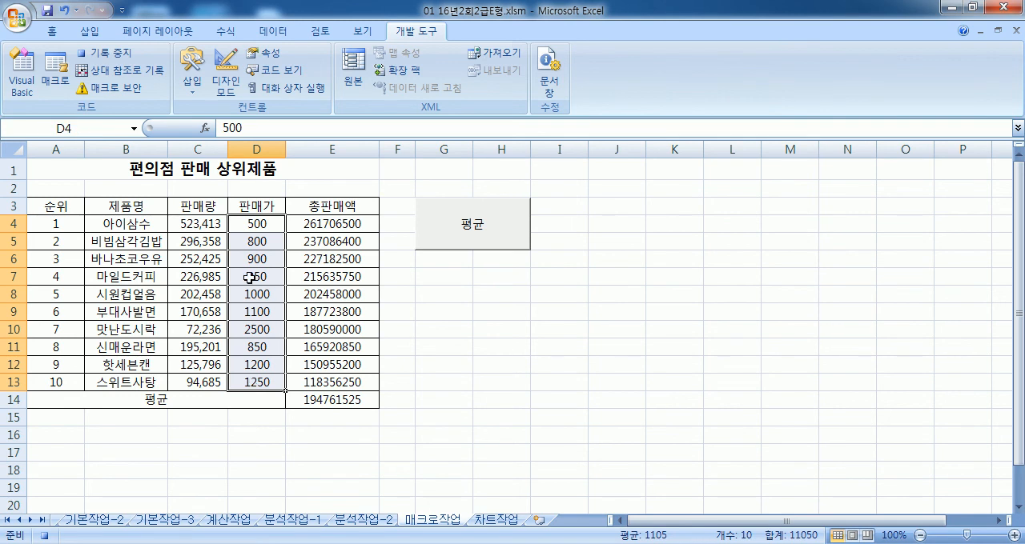
pyautogui.click(53, 32)
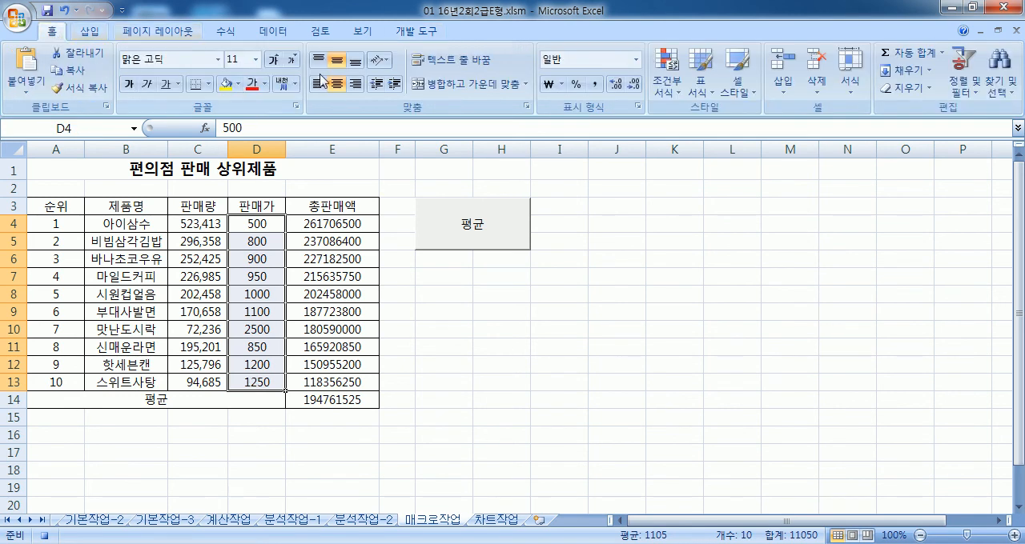
pyautogui.click(549, 84)
pyautogui.moveTo(352, 221); pyautogui.dragTo(333, 414)
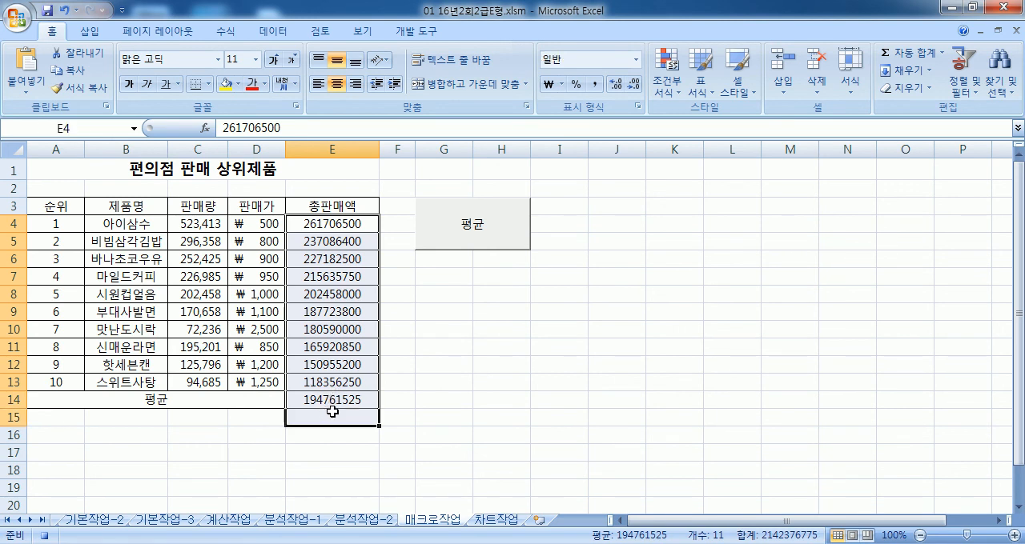
pyautogui.click(549, 84)
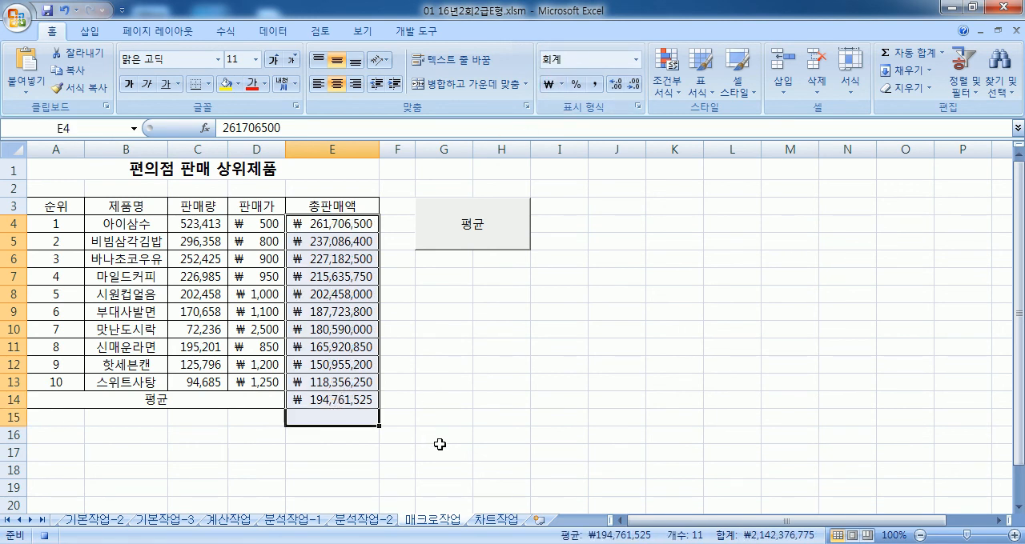
pyautogui.click(417, 30)
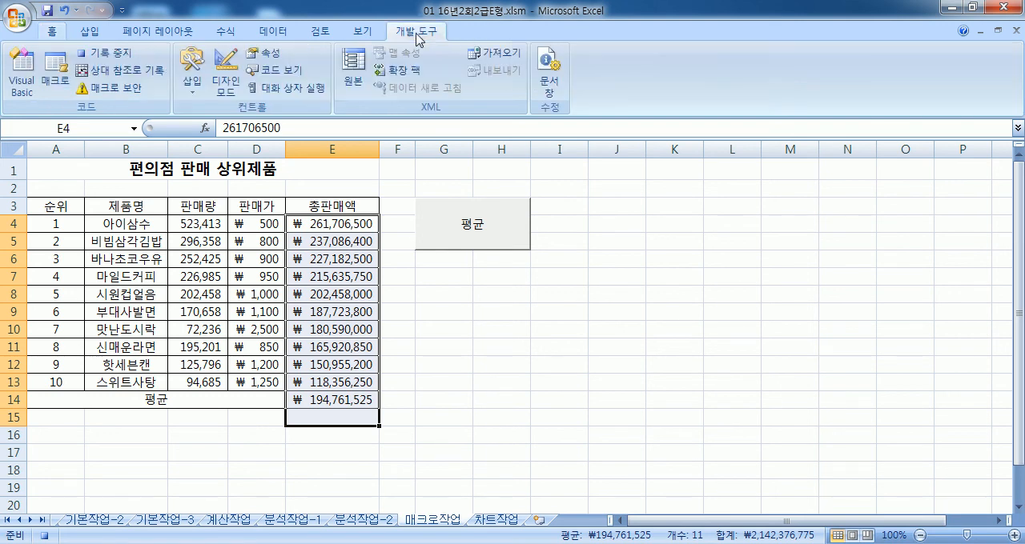
pyautogui.click(102, 61)
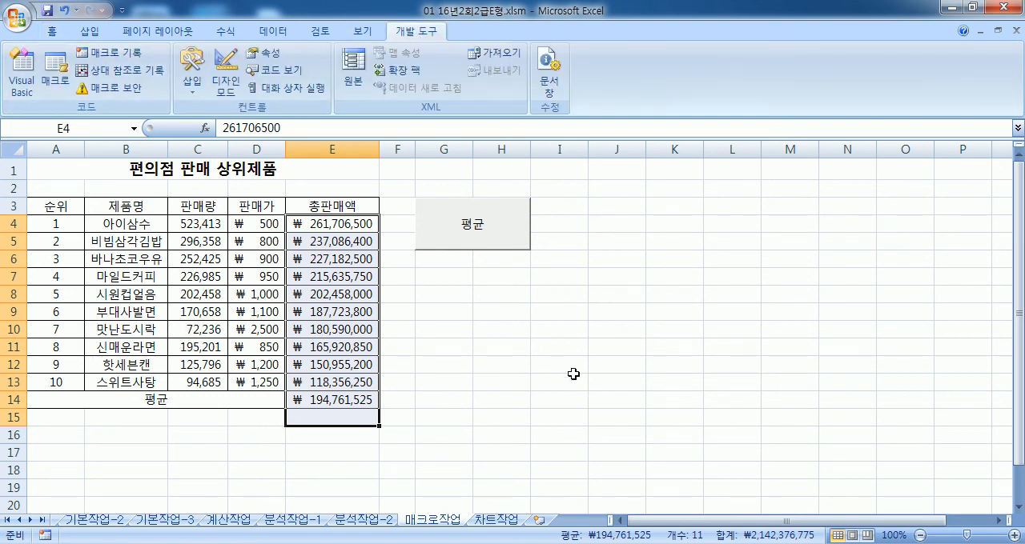
pyautogui.click(92, 165)
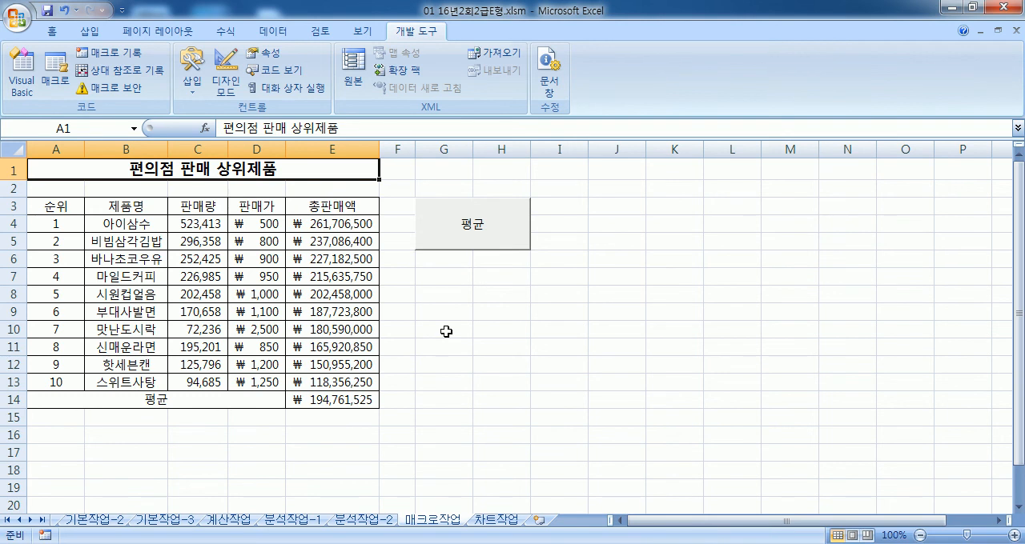
pyautogui.moveTo(268, 224); pyautogui.dragTo(316, 392)
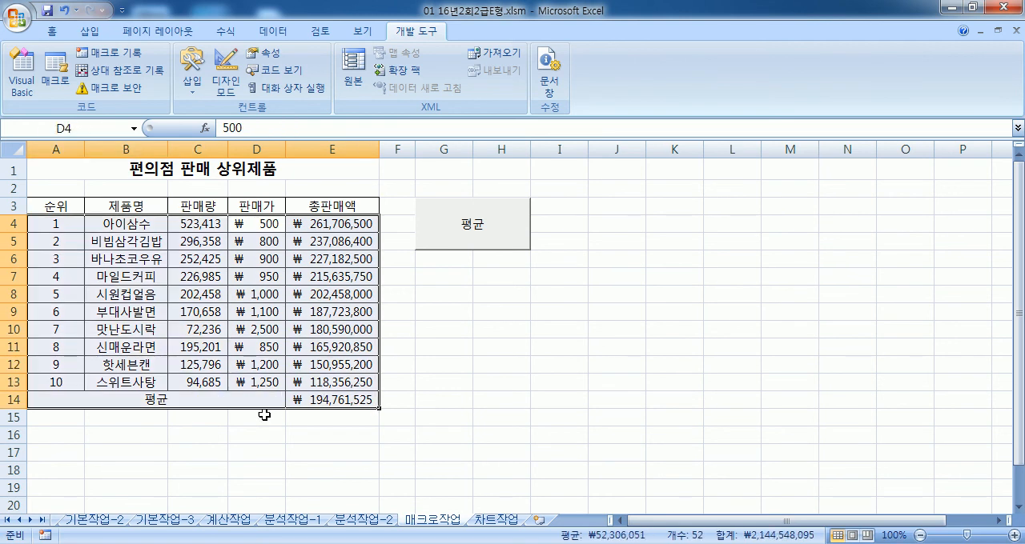
pyautogui.click(261, 399)
pyautogui.moveTo(256, 225); pyautogui.dragTo(258, 367)
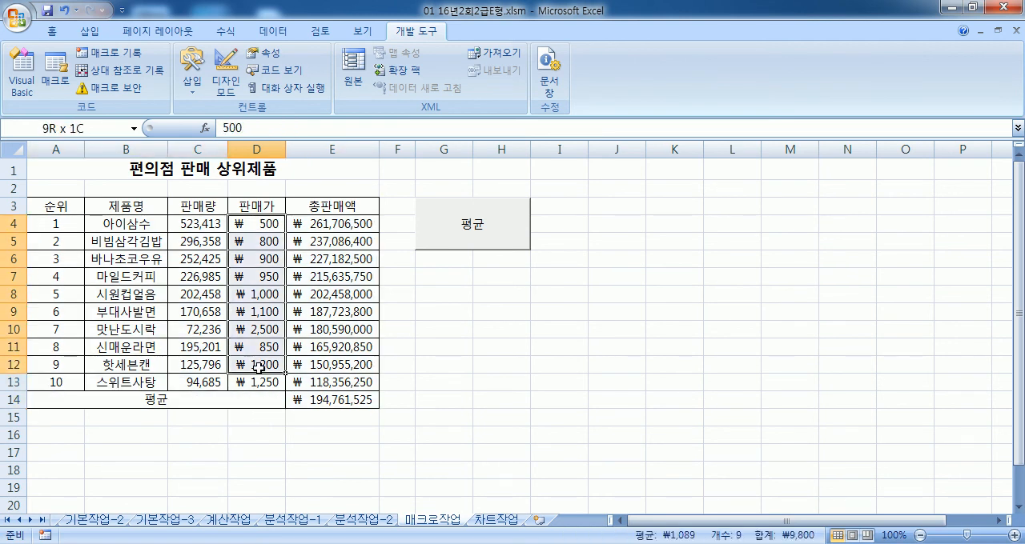
pyautogui.moveTo(327, 226); pyautogui.dragTo(325, 401)
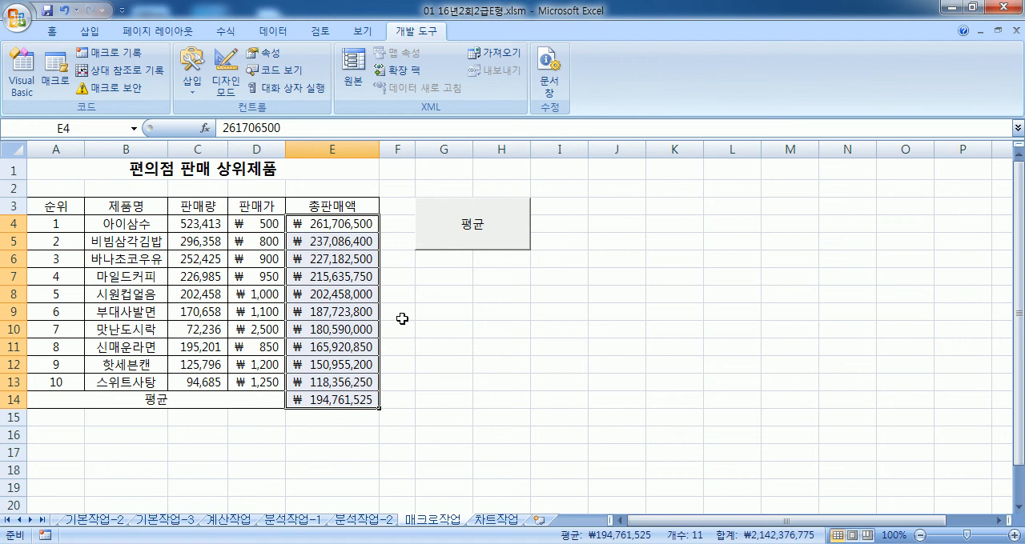
# Step: From A1, start recording a macro named 통화 again and replace the existing macro of that name
pyautogui.click(104, 171)
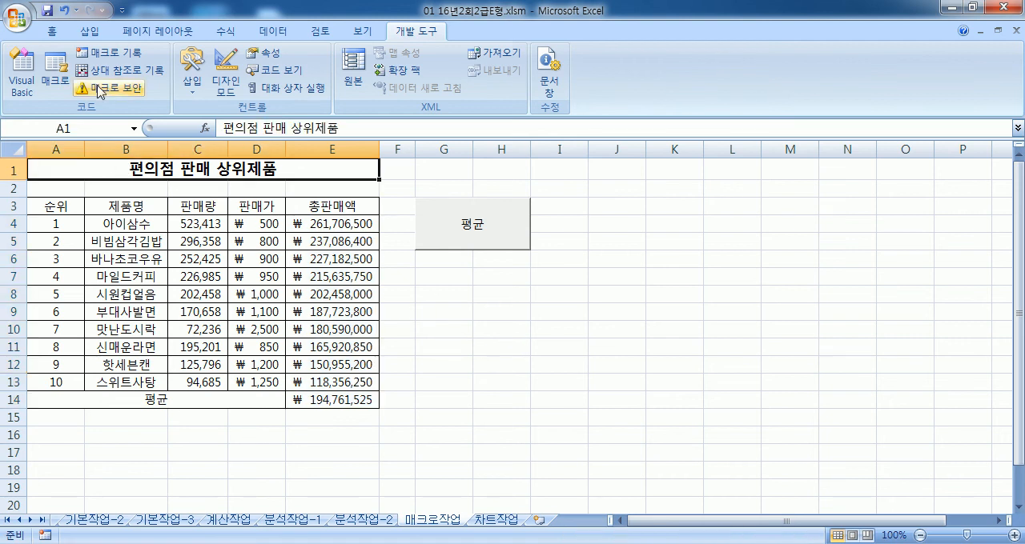
pyautogui.click(110, 52)
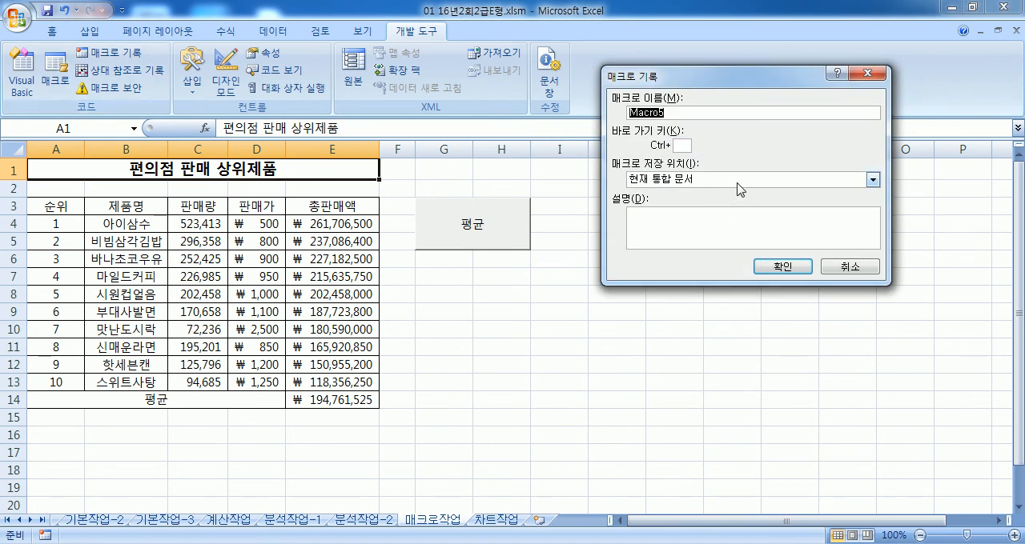
pyautogui.write('통ㅎㅏ')
pyautogui.click(781, 266)
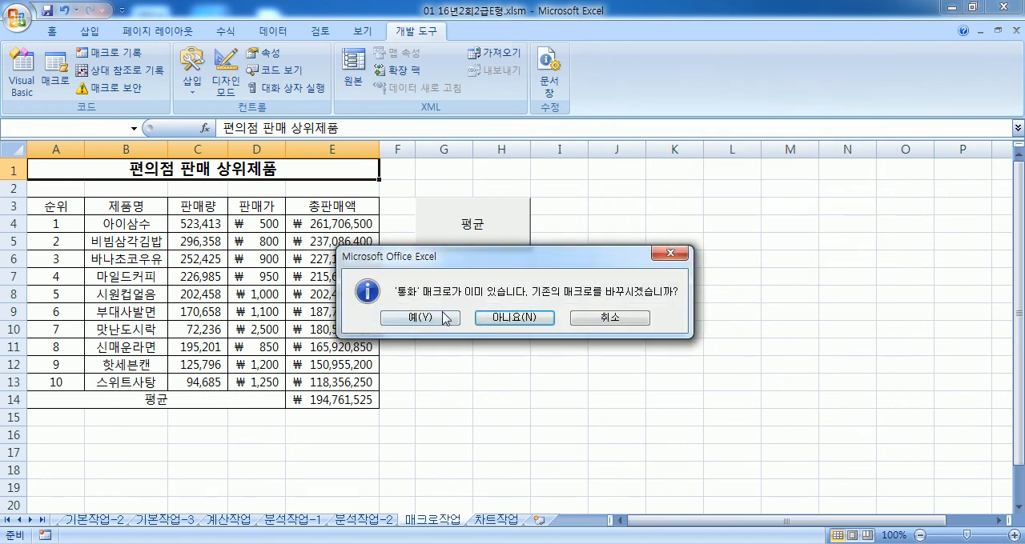
pyautogui.moveTo(471, 262); pyautogui.dragTo(634, 245)
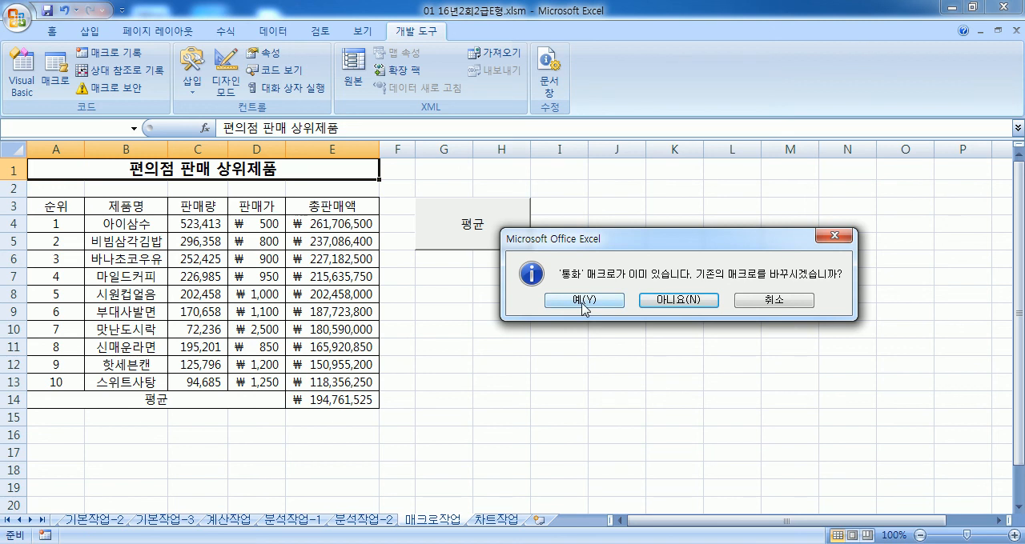
pyautogui.click(582, 301)
# Step: Record the ₩ accounting format for D4:D13 and E4:E14, select A1, and stop recording the 통화 macro
pyautogui.moveTo(260, 223); pyautogui.dragTo(259, 382)
pyautogui.click(51, 31)
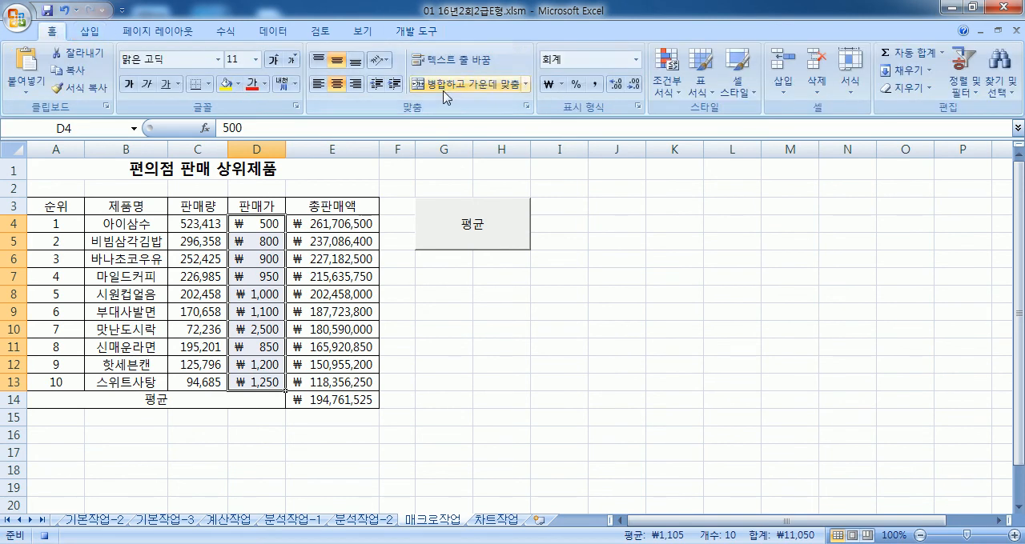
pyautogui.click(548, 83)
pyautogui.moveTo(320, 223); pyautogui.dragTo(320, 401)
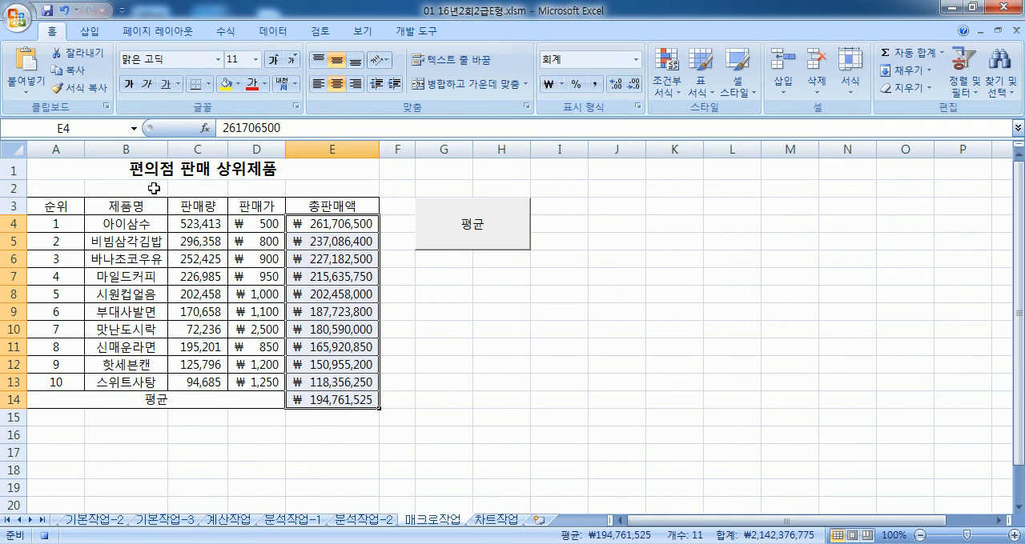
pyautogui.click(96, 170)
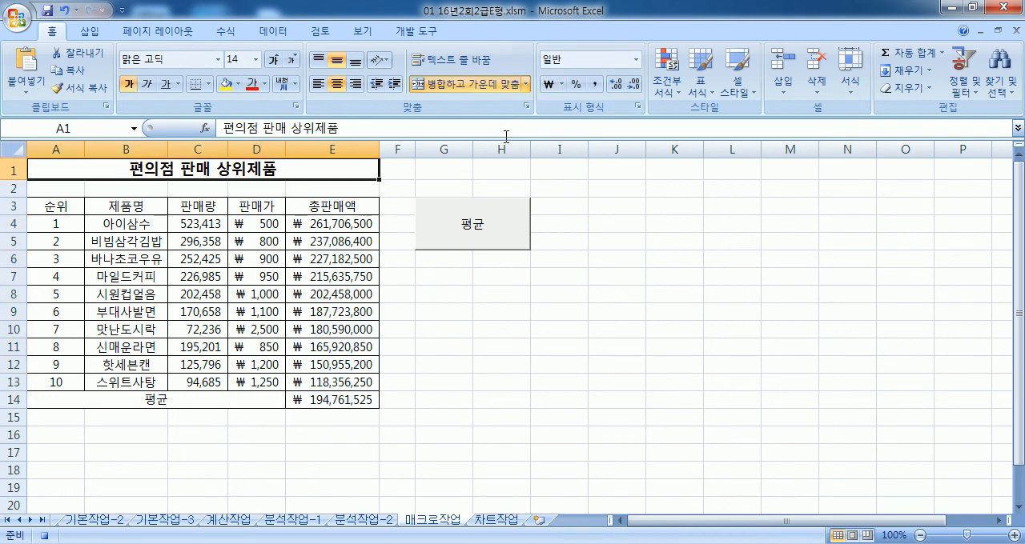
pyautogui.click(427, 34)
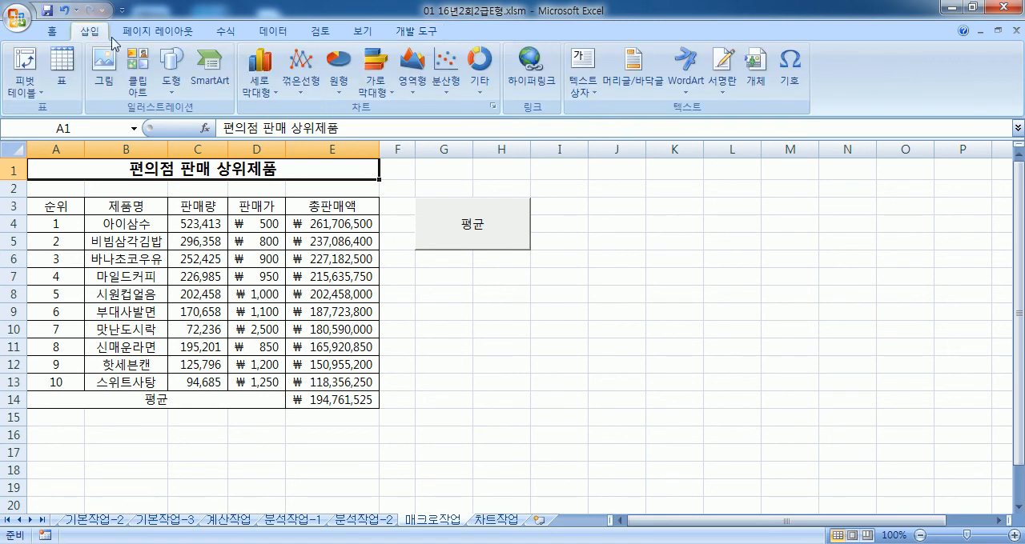
# Step: Draw a rounded rectangle about 1.67 cm high and 3.78 cm wide over G8:H10, below the 평균 button
pyautogui.click(171, 71)
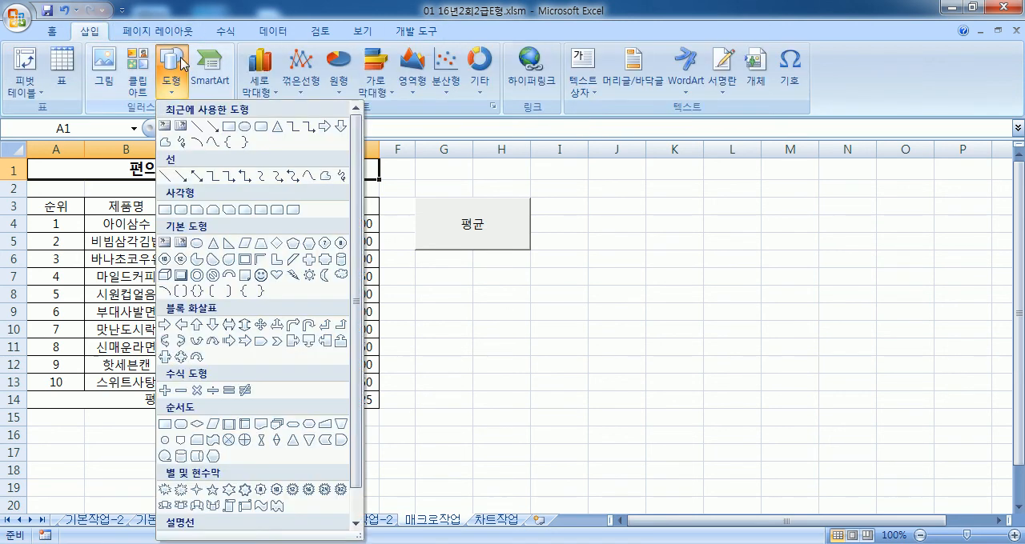
pyautogui.click(182, 212)
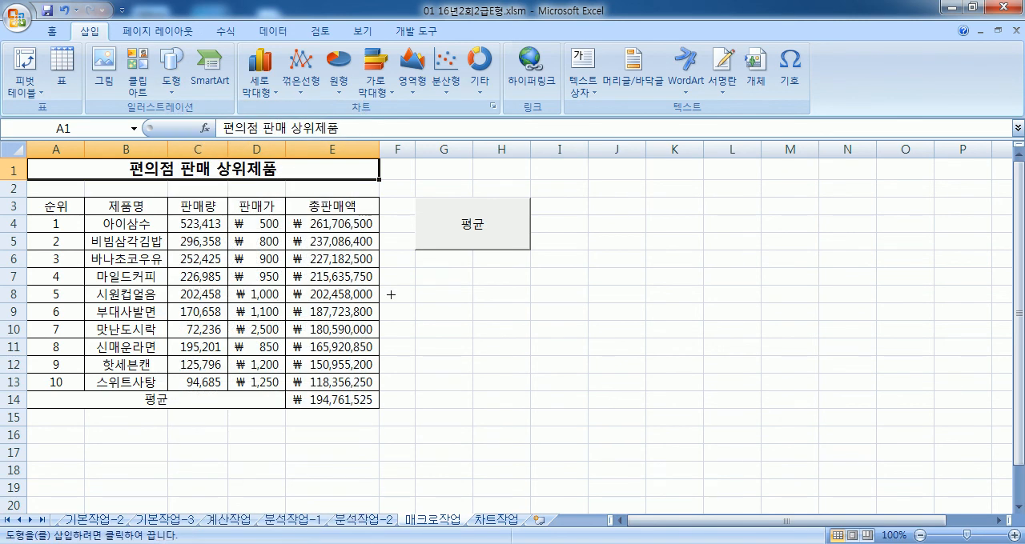
pyautogui.moveTo(412, 285); pyautogui.dragTo(529, 336)
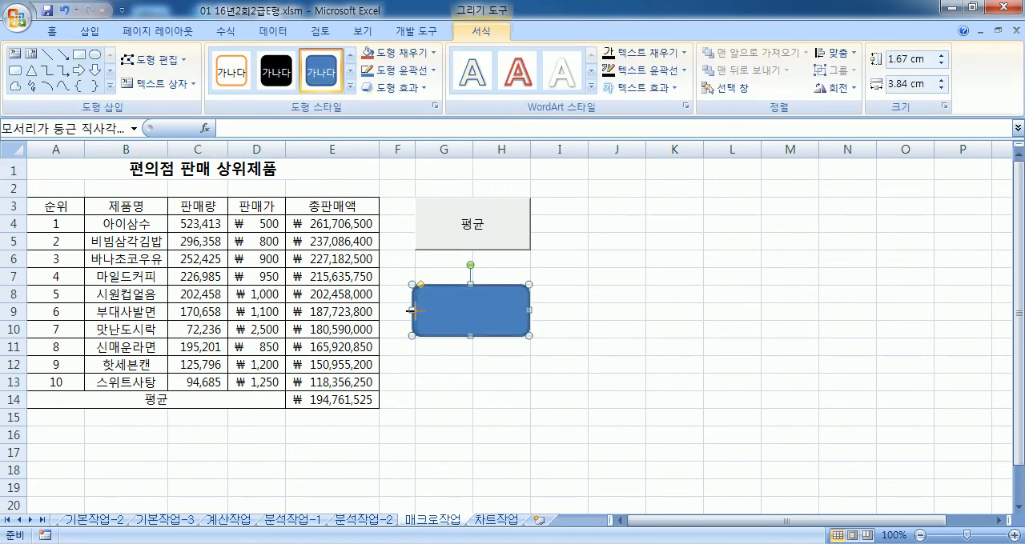
pyautogui.moveTo(411, 312); pyautogui.dragTo(413, 311)
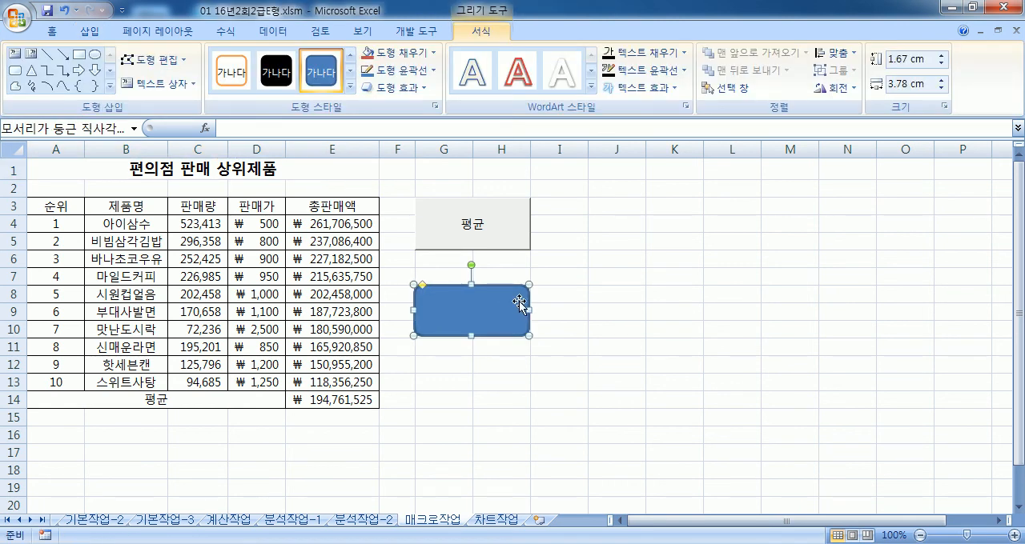
# Step: Label the rounded rectangle over G8:H10 with the text 통화
pyautogui.write('ㅌㅗㄴ호')
pyautogui.press('BackSpace')
pyautogui.press('BackSpace')
pyautogui.press('BackSpace')
pyautogui.write('통호')
pyautogui.click(674, 347)
# Step: Assign the existing 통화 macro to the rounded rectangle over G8:H10 and deselect the shape
pyautogui.rightClick(523, 296)
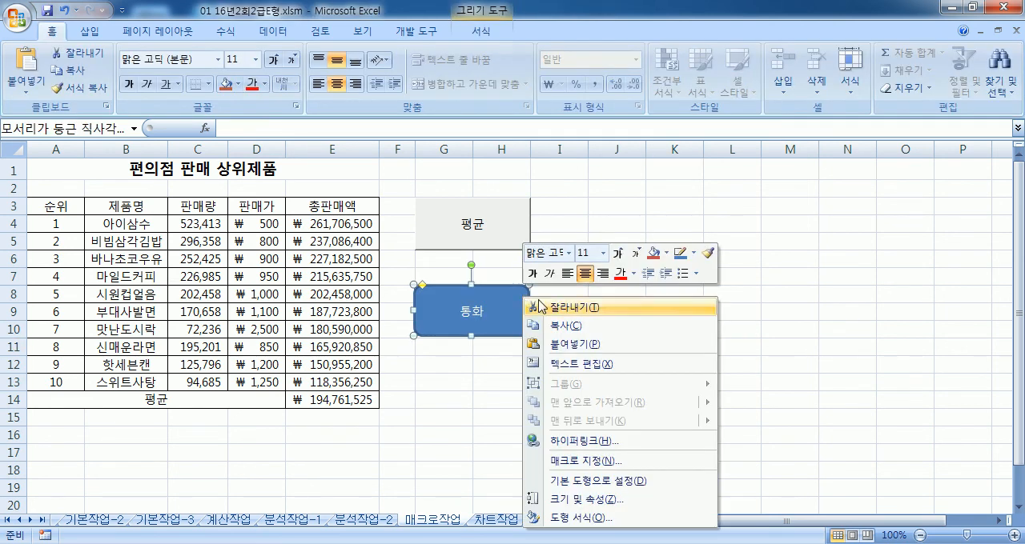
pyautogui.click(600, 461)
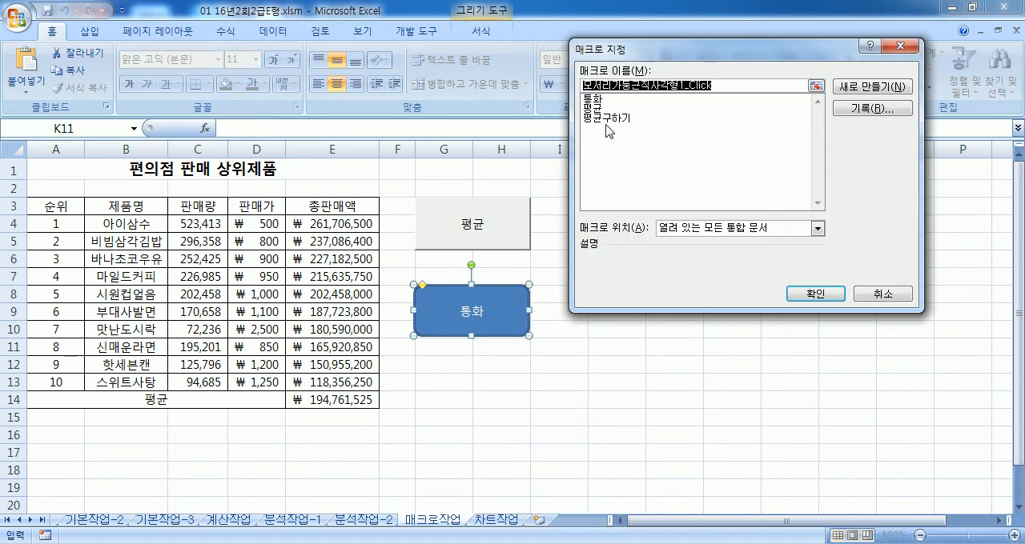
pyautogui.click(601, 99)
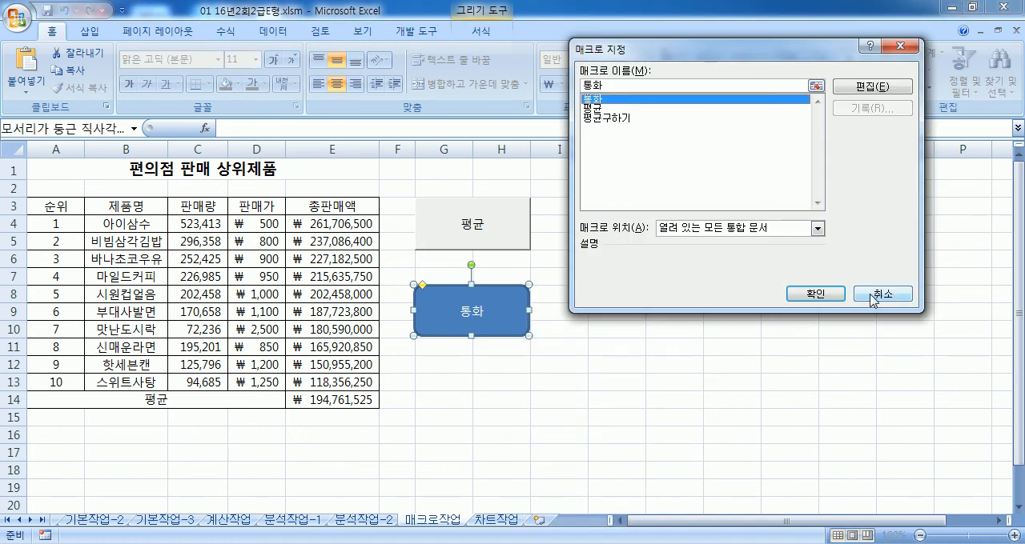
pyautogui.click(807, 294)
pyautogui.click(731, 381)
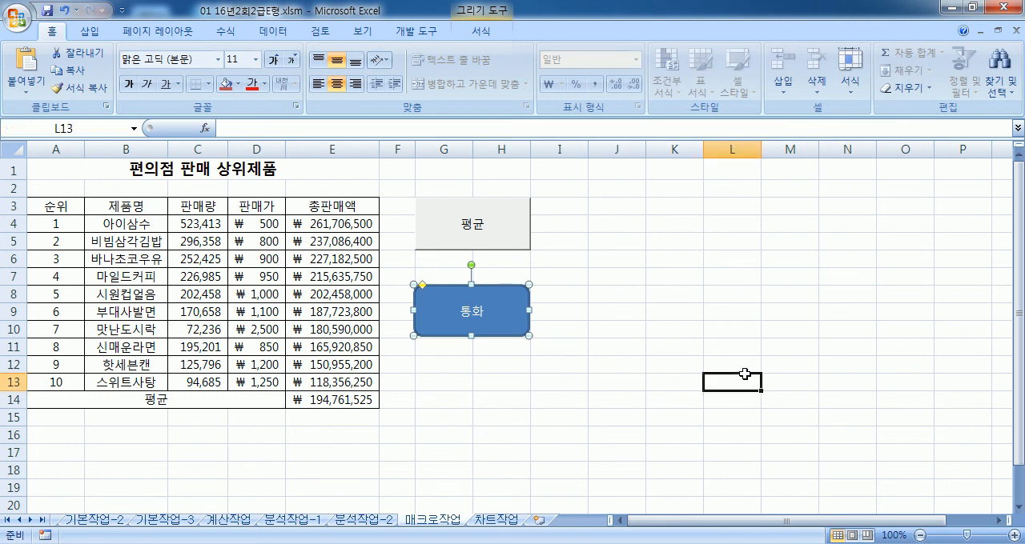
# Step: Reset D4:E13 and E14 to the 일반 number format, and test the 통화 macro by running it from its shape
pyautogui.click(273, 229)
pyautogui.moveTo(273, 229); pyautogui.dragTo(295, 384)
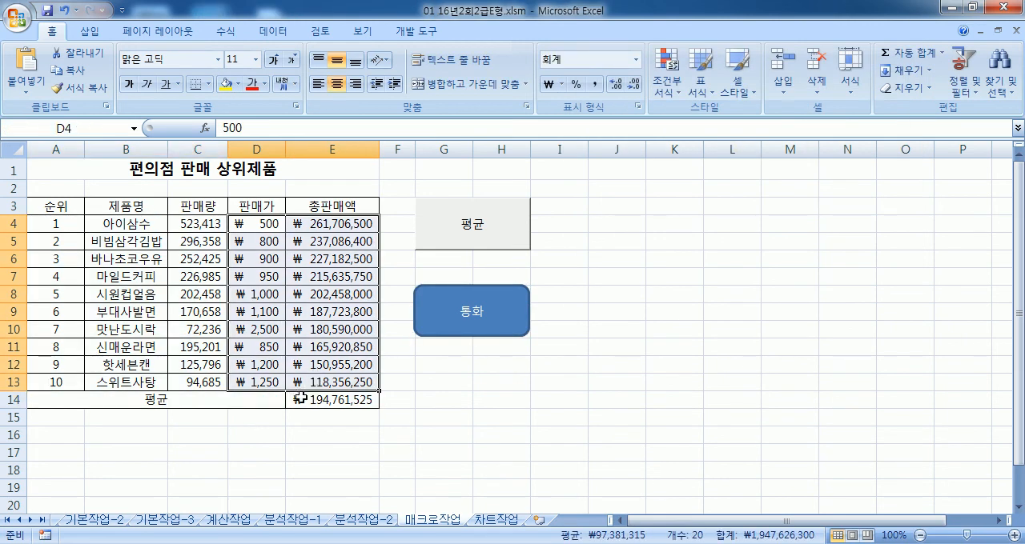
pyautogui.click(301, 397)
pyautogui.click(636, 62)
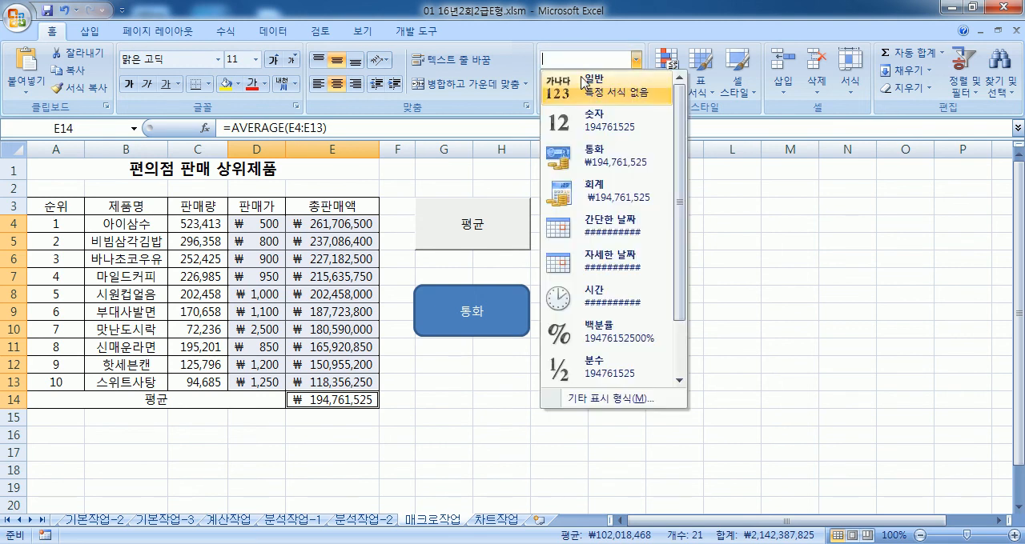
pyautogui.click(585, 84)
pyautogui.click(690, 366)
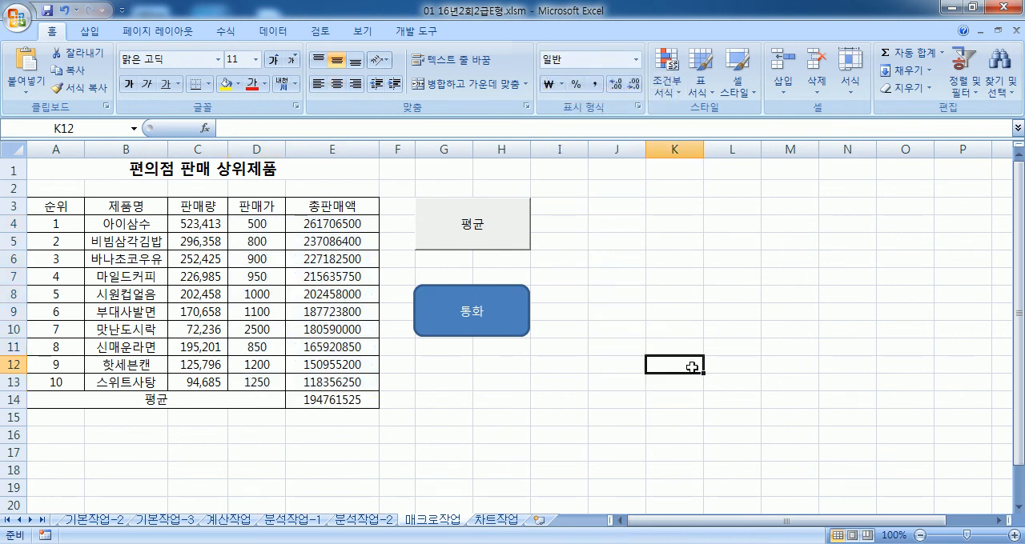
pyautogui.click(512, 334)
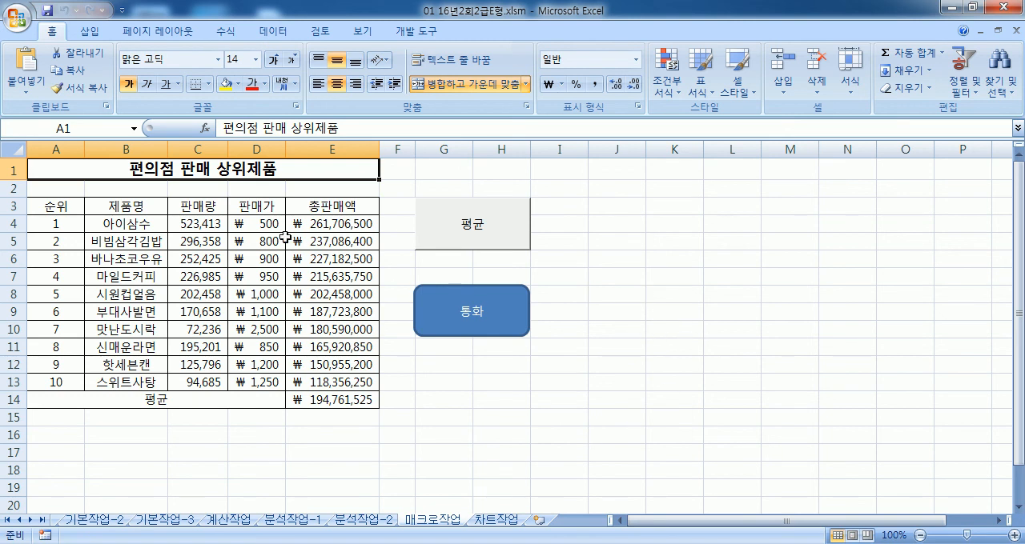
# Step: Return D4:E13 and E14 to the 일반 number format after the macro test
pyautogui.moveTo(246, 226); pyautogui.dragTo(311, 380)
pyautogui.keyDown('ctrl'); pyautogui.click(312, 398); pyautogui.keyUp('ctrl')
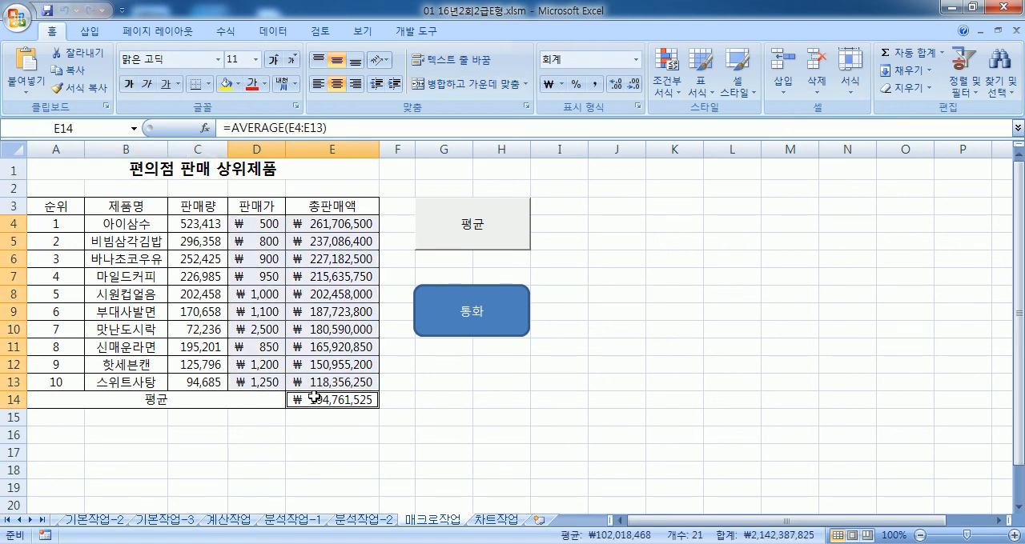
pyautogui.click(636, 59)
pyautogui.click(608, 79)
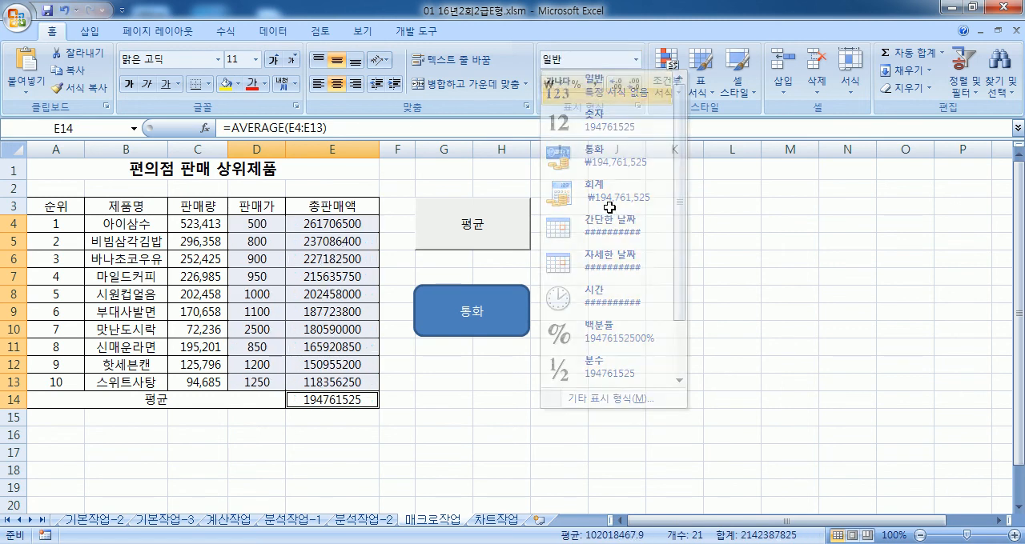
pyautogui.click(653, 276)
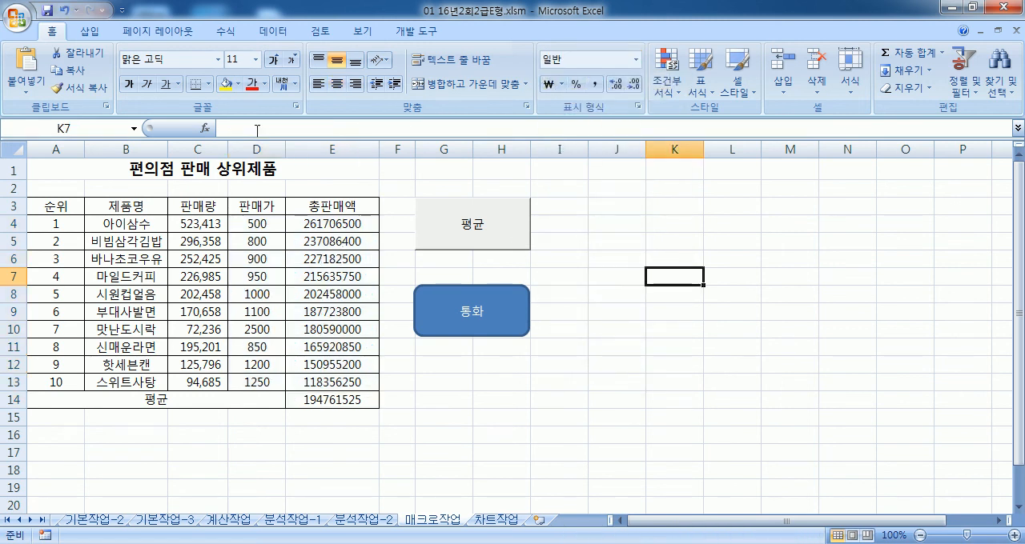
# Step: Draw a second rounded rectangle about 1.67 cm high and 3.7 cm wide over J8:K10 and label it 통화
pyautogui.click(94, 32)
pyautogui.click(170, 72)
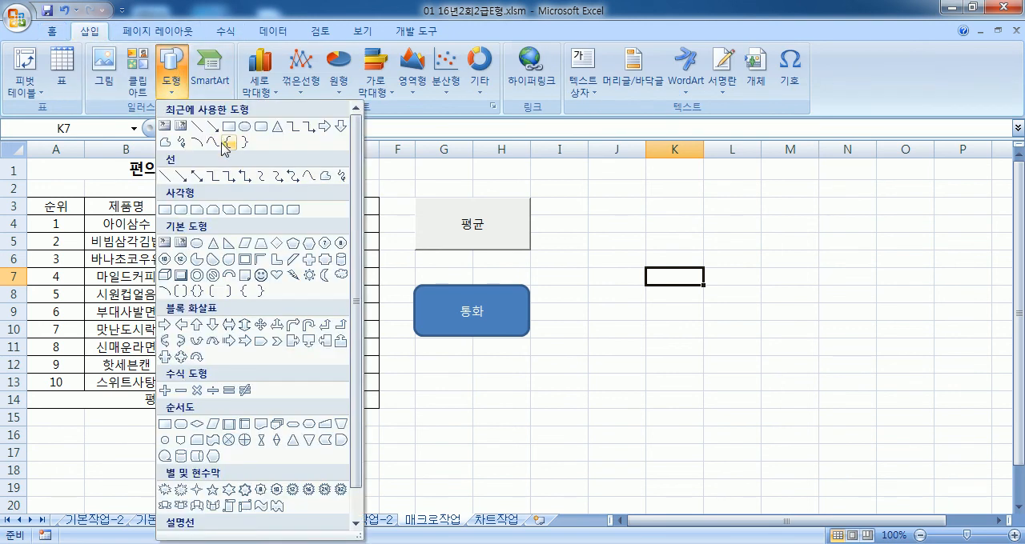
pyautogui.click(181, 210)
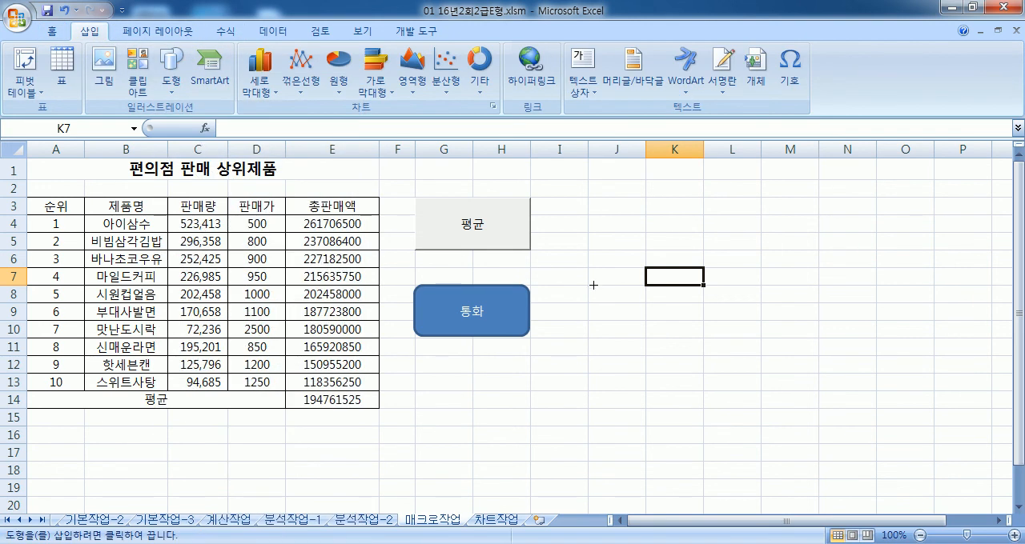
pyautogui.moveTo(591, 287)
pyautogui.mouseDown()
pyautogui.moveTo(637, 293)
pyautogui.moveTo(702, 336)
pyautogui.mouseUp()
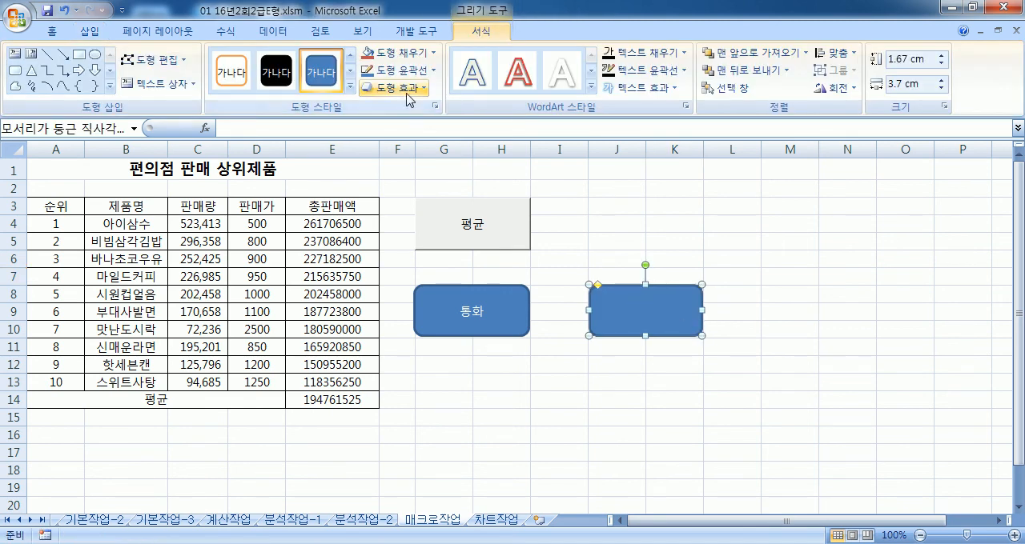
pyautogui.write('통호')
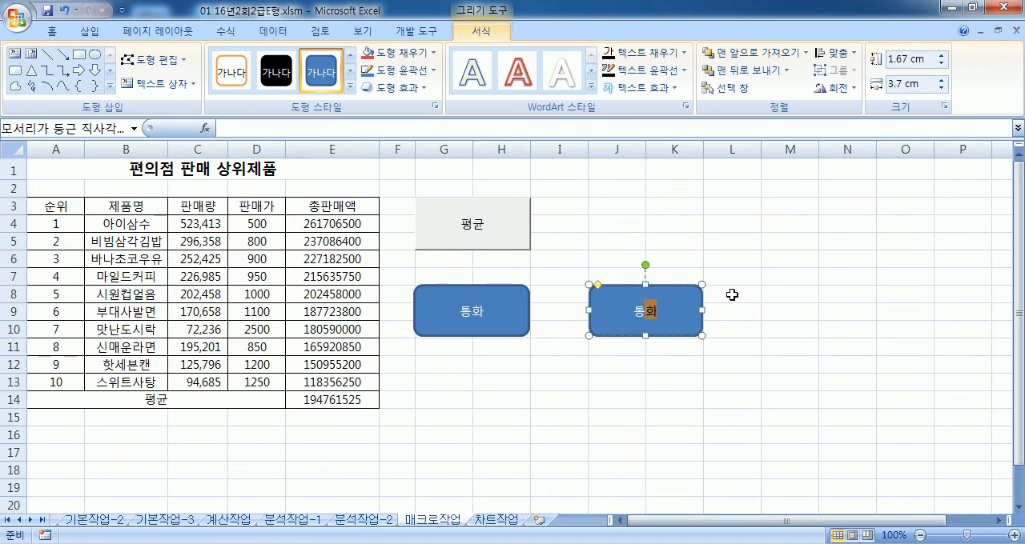
# Step: From the second shape's macro assignment, start recording a new macro named 통화2 stored in the current workbook
pyautogui.rightClick(698, 295)
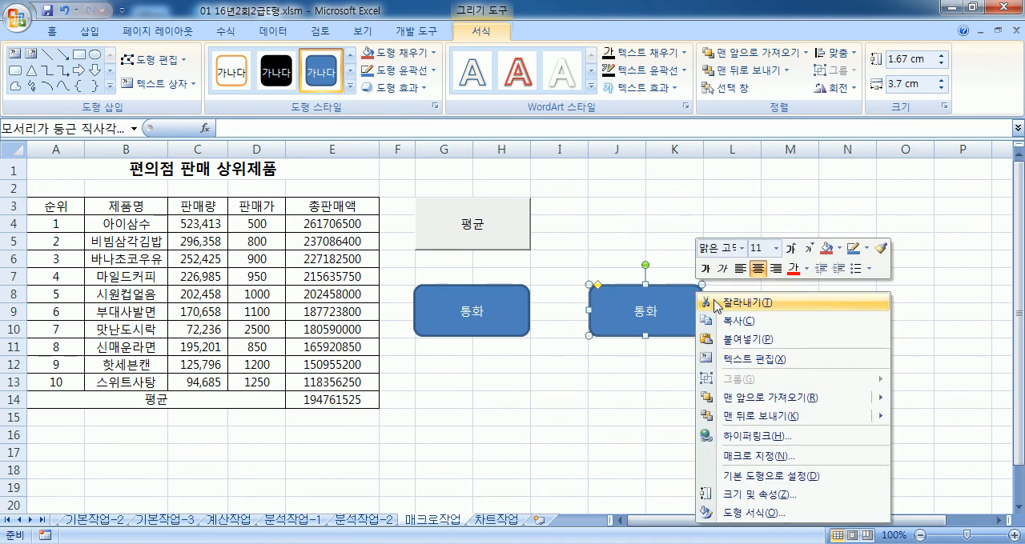
pyautogui.click(756, 463)
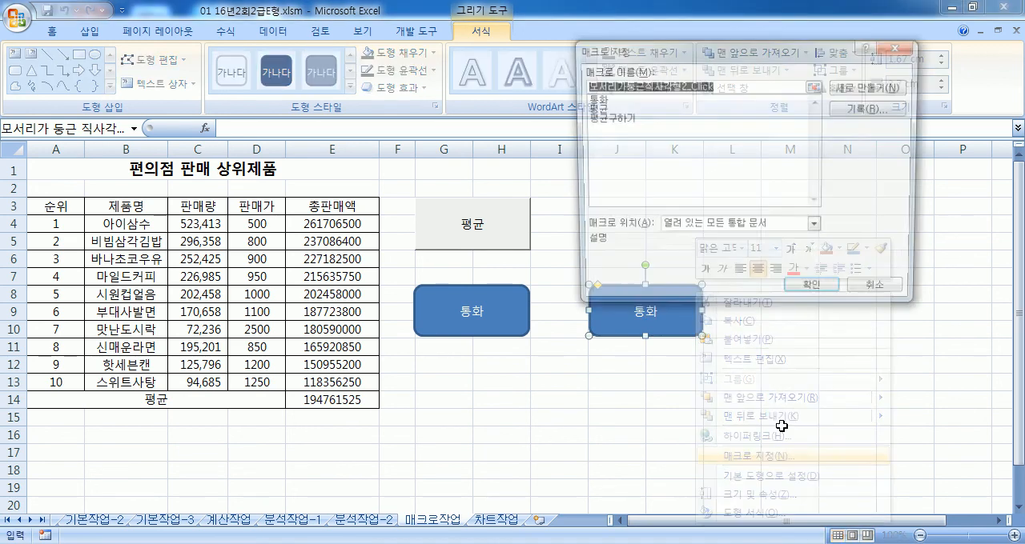
pyautogui.write('ㅌㅗㅇㅎㅗㅏㅅㅓㅅ')
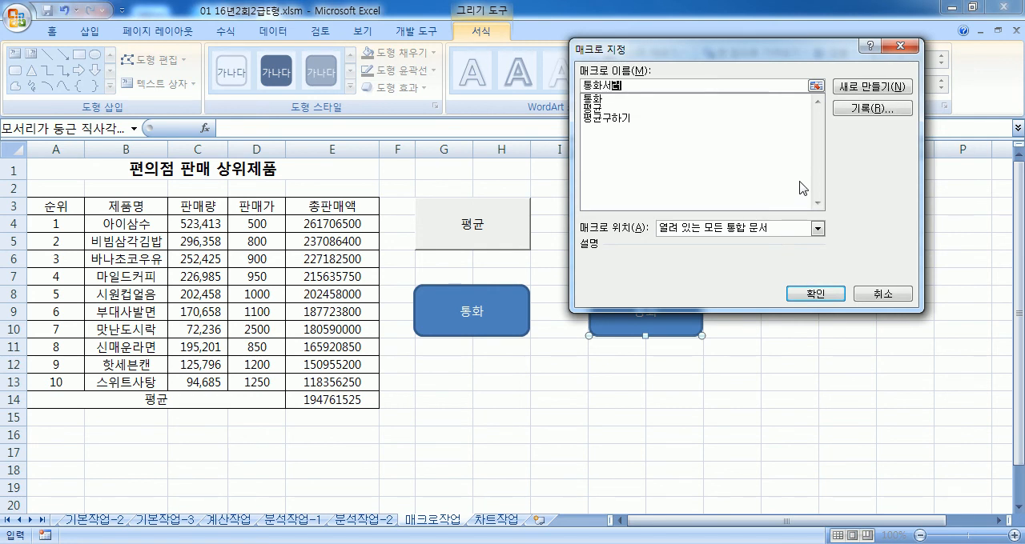
pyautogui.press('BackSpace')
pyautogui.press('BackSpace')
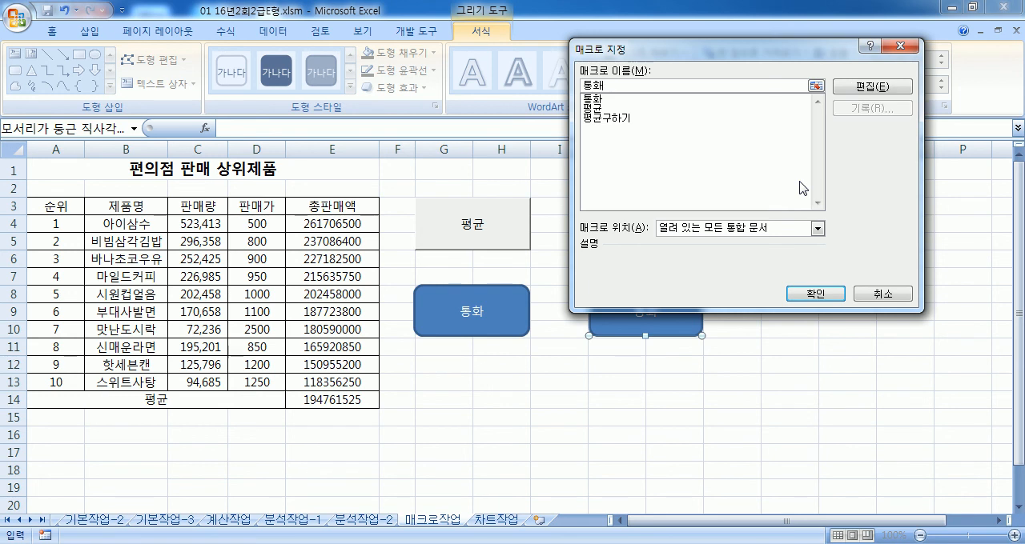
pyautogui.write('2')
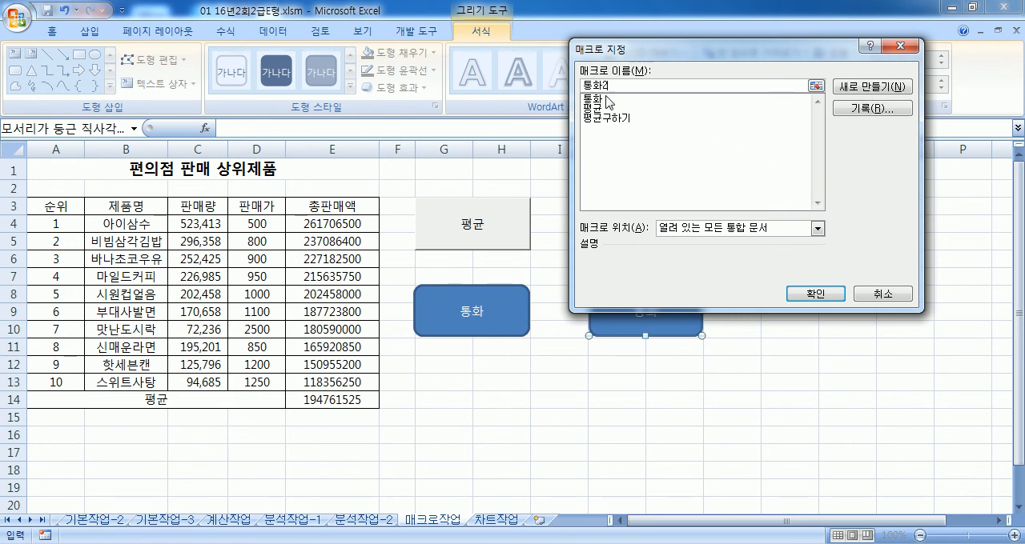
pyautogui.click(866, 112)
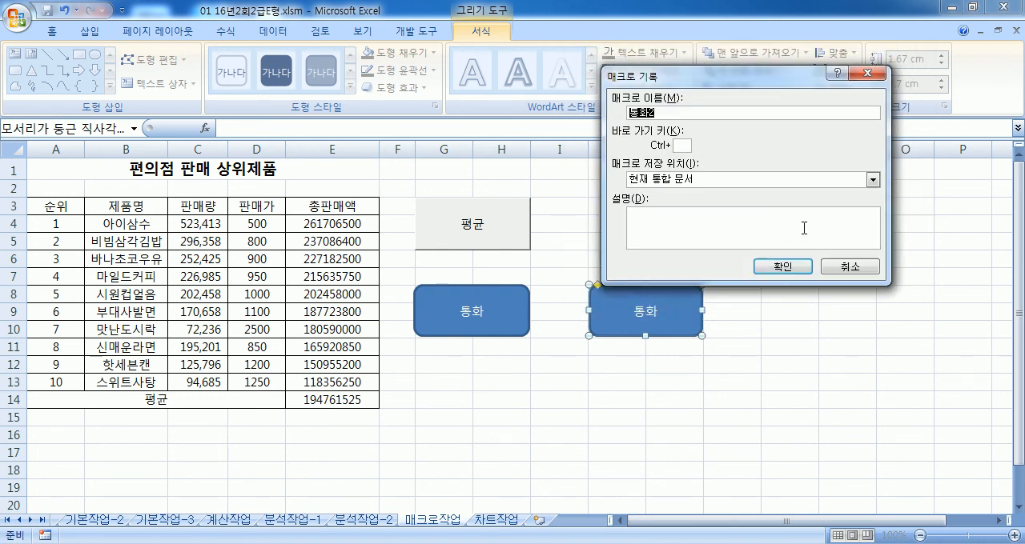
pyautogui.click(783, 267)
# Step: Record the ₩ accounting format for D4:D13 and E4:E14 in 통화2, stop recording, and select an empty cell
pyautogui.moveTo(272, 225); pyautogui.dragTo(258, 383)
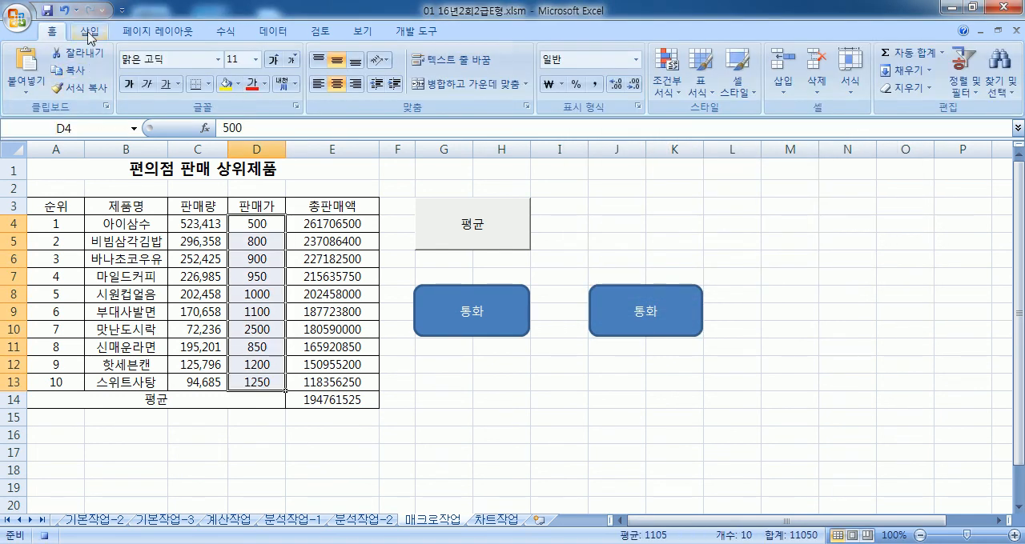
pyautogui.click(549, 84)
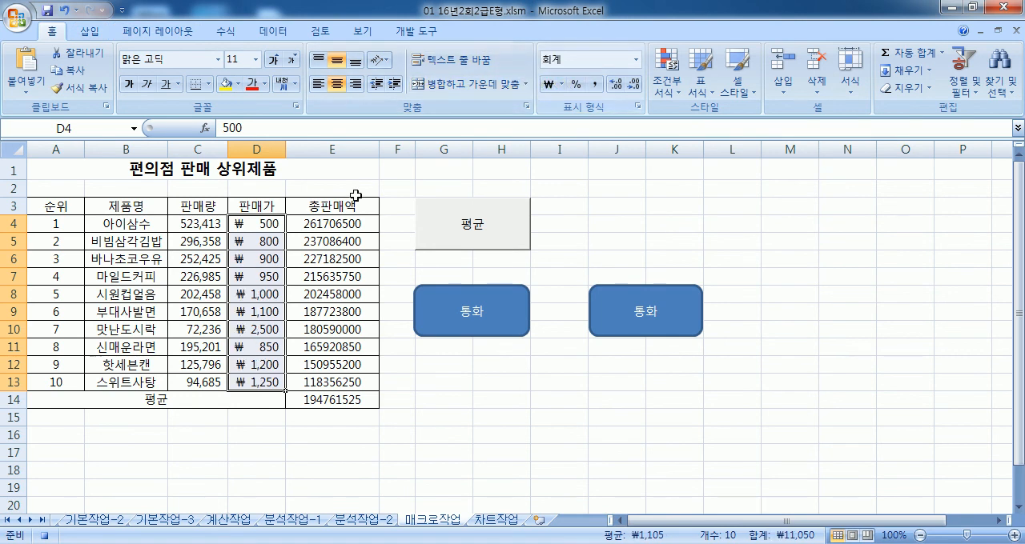
pyautogui.moveTo(337, 222); pyautogui.dragTo(338, 398)
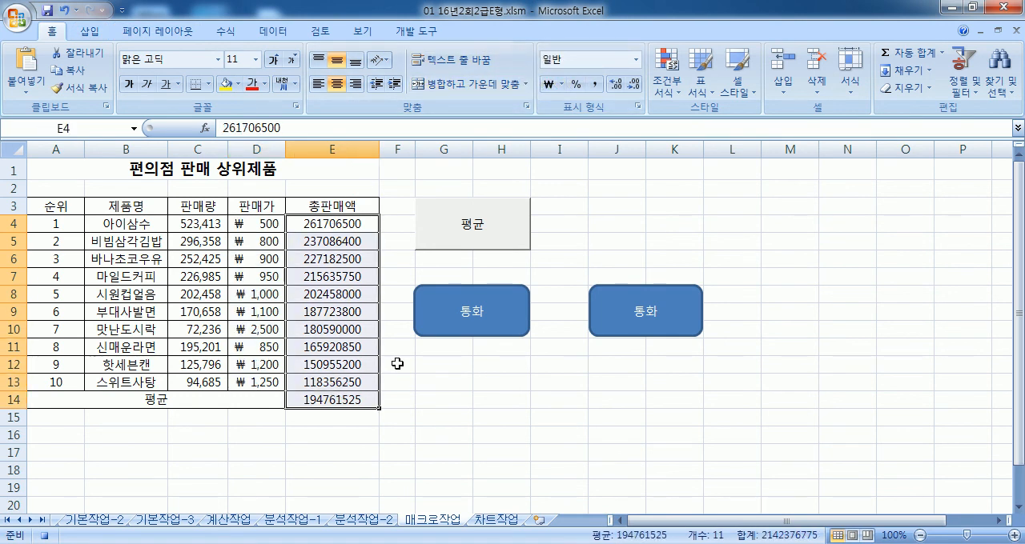
pyautogui.click(549, 85)
pyautogui.click(416, 31)
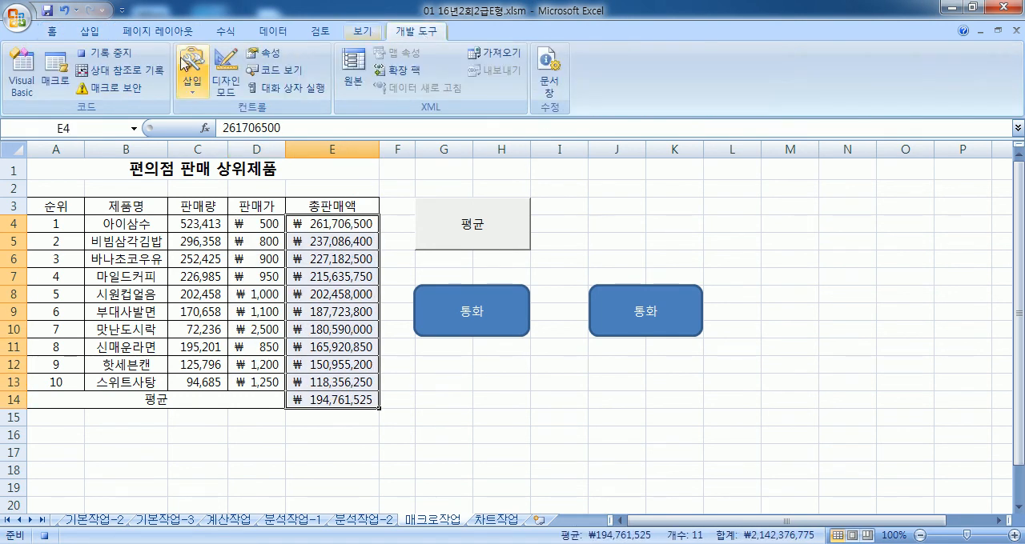
pyautogui.click(120, 56)
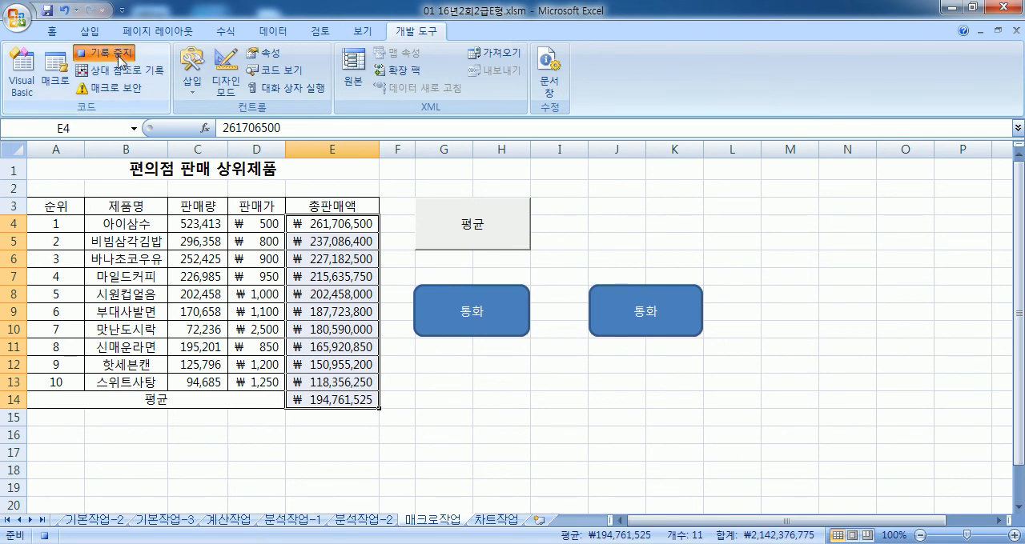
pyautogui.click(775, 240)
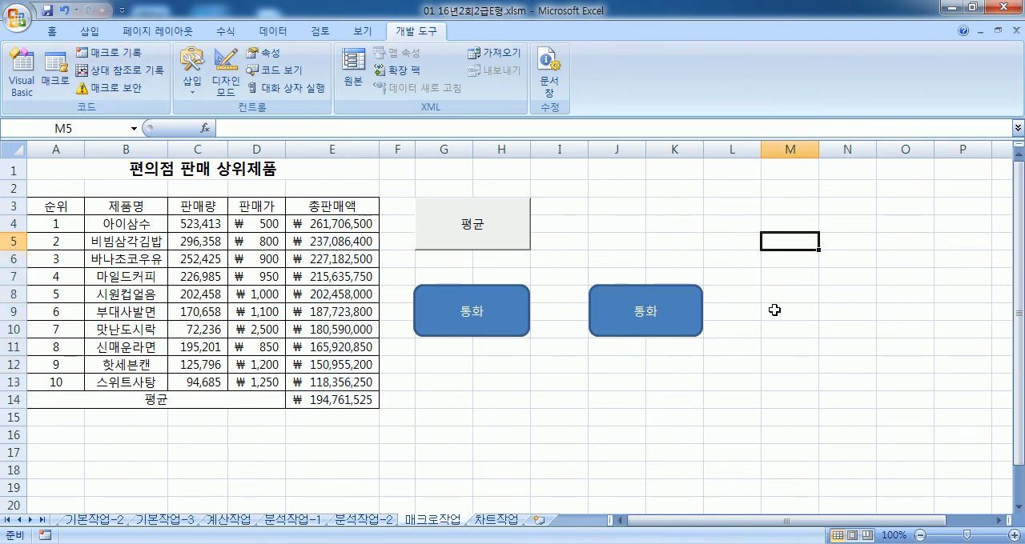
# Step: Return D4:D13 and E4:E14 to the 일반 number format and test the macro on the second 통화 shape
pyautogui.moveTo(269, 225); pyautogui.dragTo(264, 382)
pyautogui.moveTo(334, 225); pyautogui.dragTo(328, 395)
pyautogui.click(49, 32)
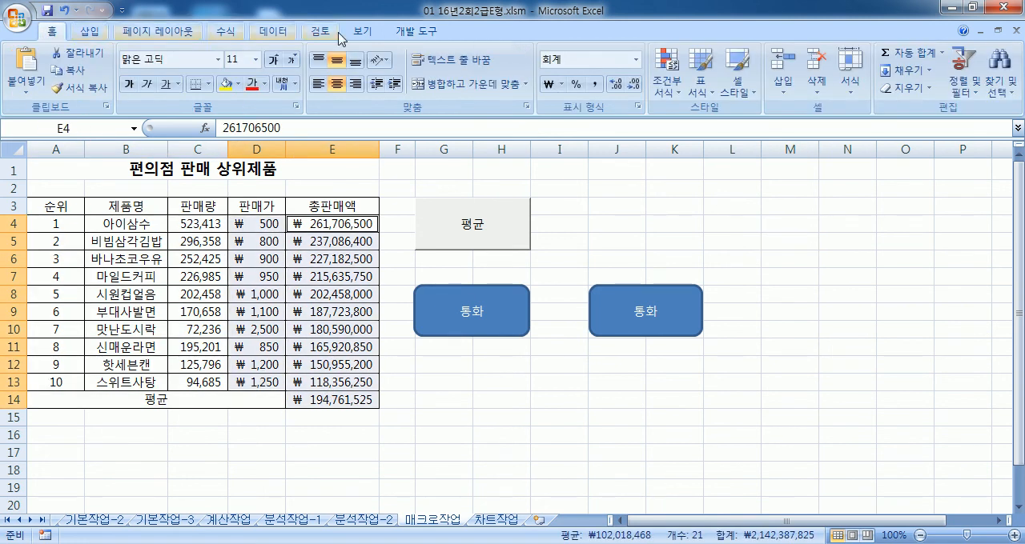
pyautogui.click(635, 60)
pyautogui.click(590, 73)
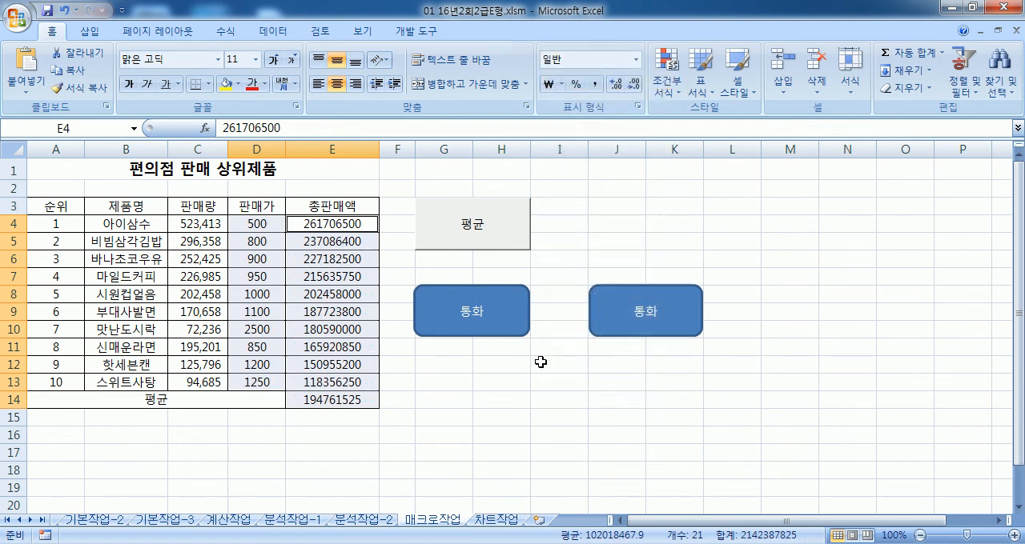
pyautogui.click(540, 362)
pyautogui.click(692, 322)
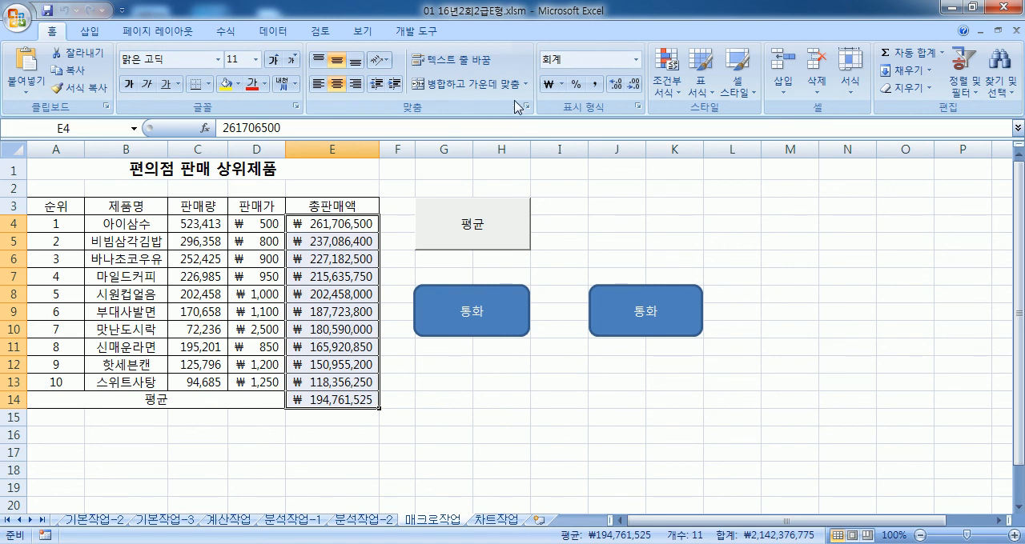
# Step: Reset E4:E14 and D4:D13 to 일반 again and compare the two 통화 shapes by running both macros
pyautogui.click(636, 60)
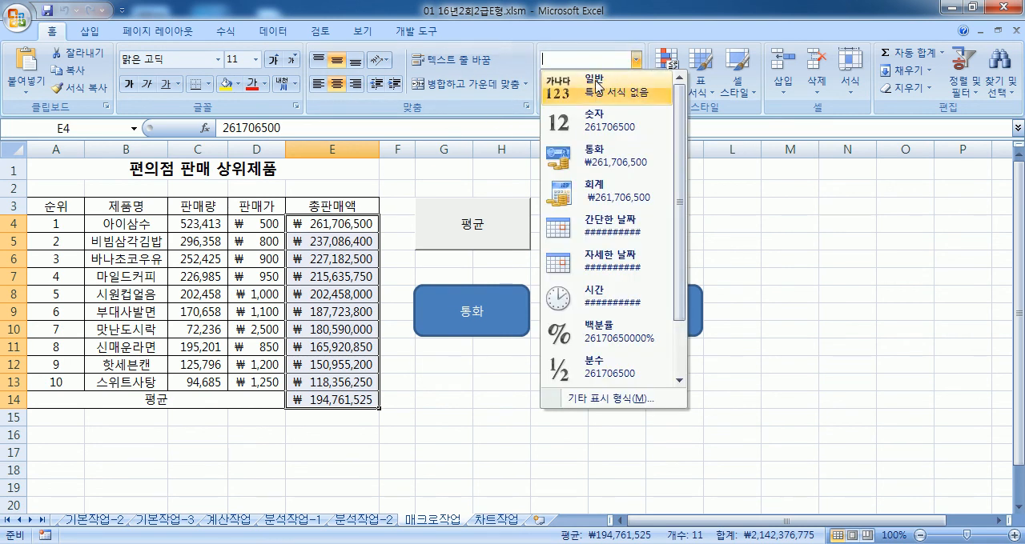
pyautogui.click(632, 78)
pyautogui.moveTo(268, 224); pyautogui.dragTo(267, 383)
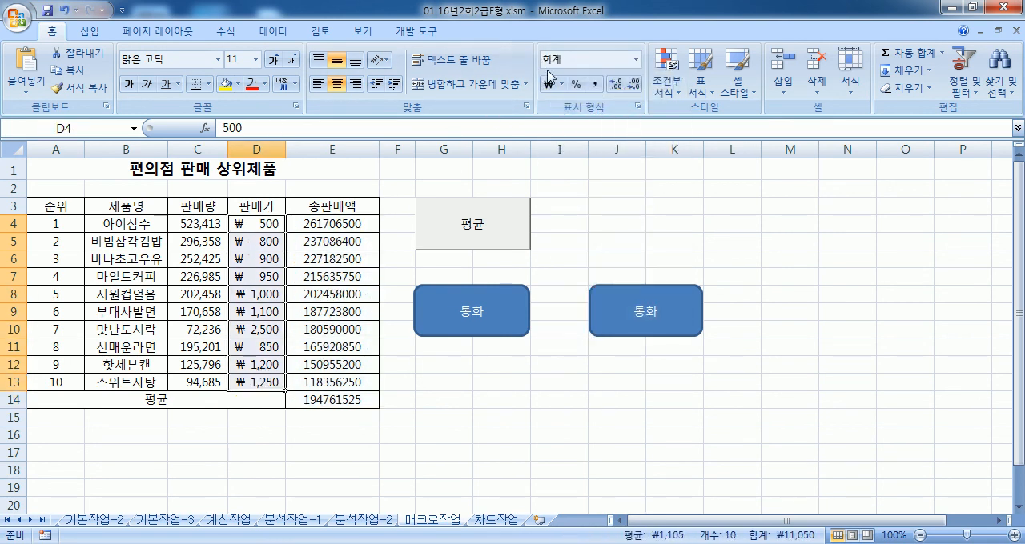
pyautogui.click(635, 59)
pyautogui.click(590, 80)
pyautogui.click(494, 327)
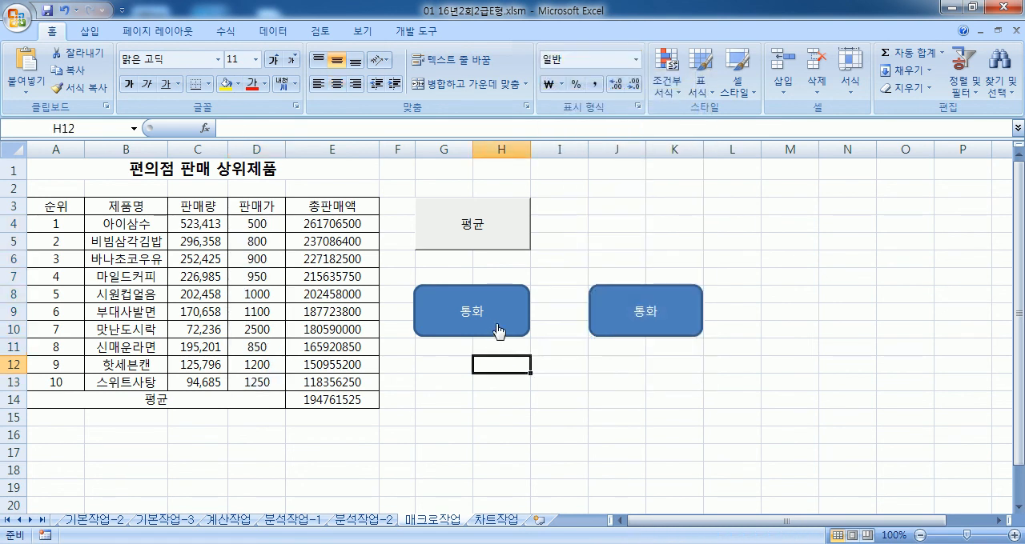
pyautogui.click(619, 328)
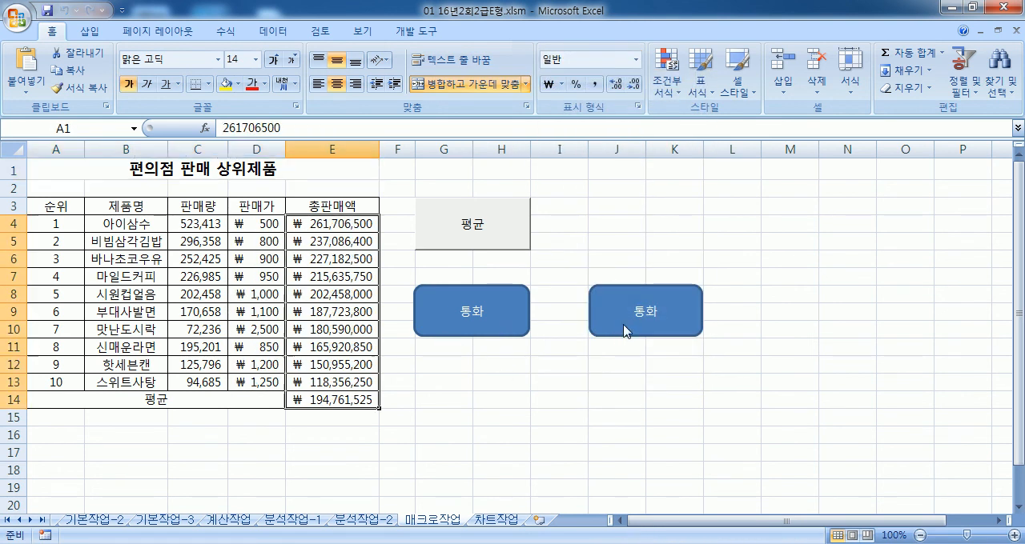
pyautogui.click(552, 389)
pyautogui.click(494, 326)
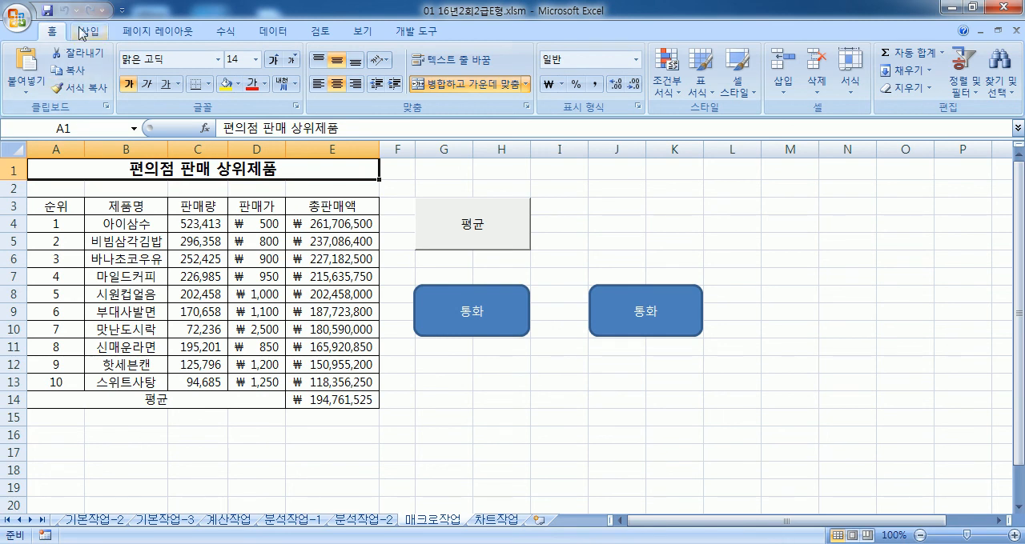
# Step: Delete the unneeded macro 평균구하기 from the workbook and select the empty cell L2
pyautogui.click(416, 31)
pyautogui.click(53, 70)
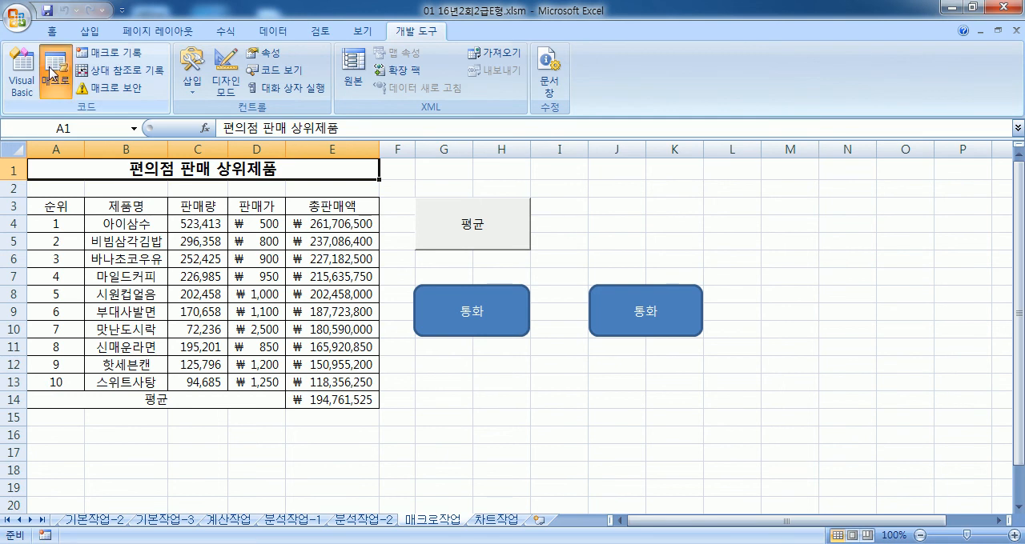
pyautogui.click(603, 129)
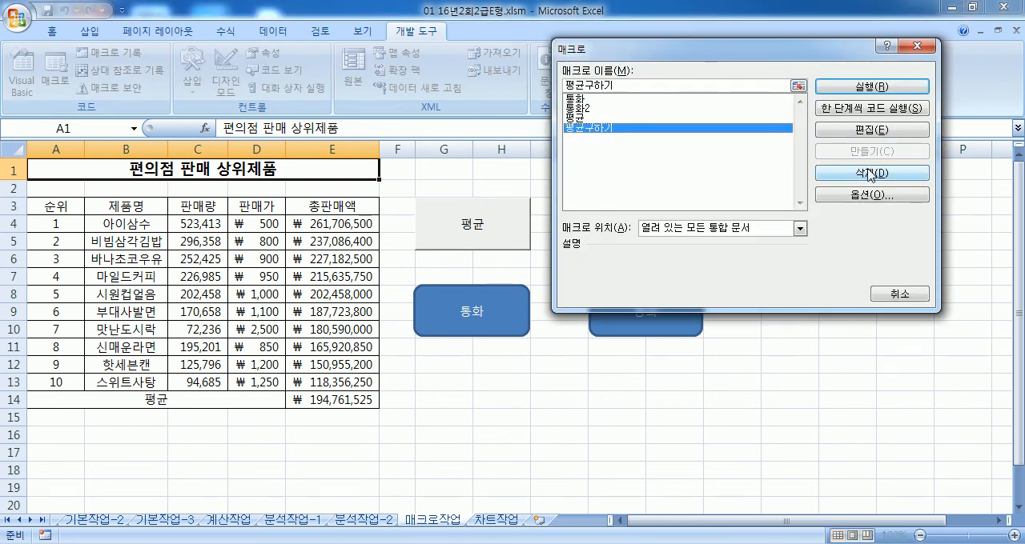
pyautogui.click(871, 173)
pyautogui.click(491, 318)
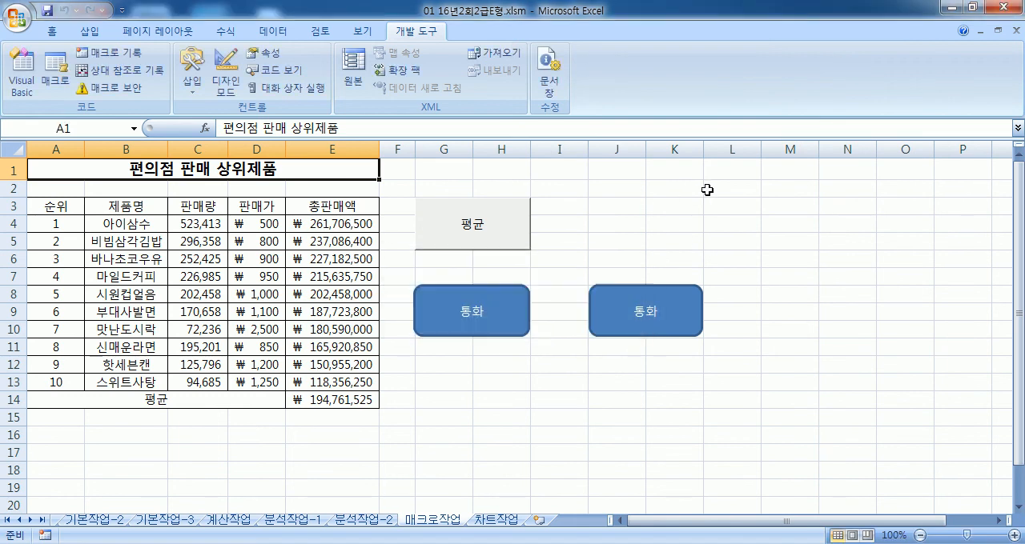
pyautogui.click(711, 191)
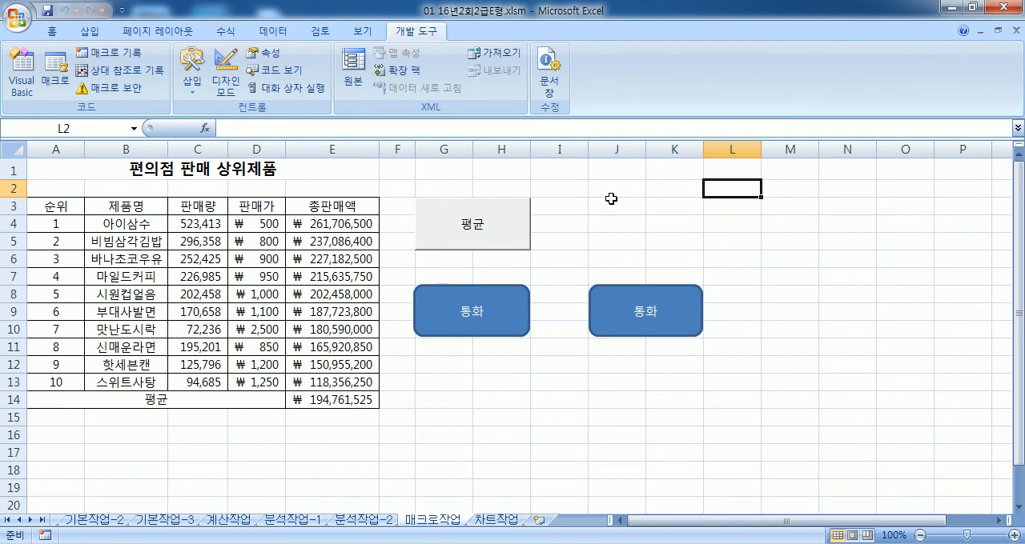
# Step: With E14 selected, start recording a macro under the default name Macro7 and stop it without recording any action
pyautogui.click(109, 52)
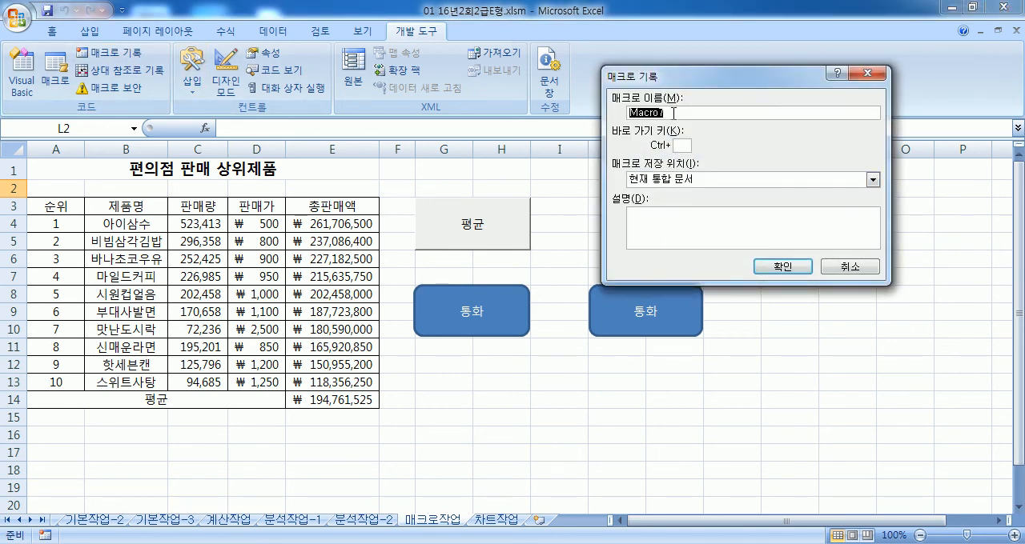
pyautogui.click(782, 266)
pyautogui.click(303, 399)
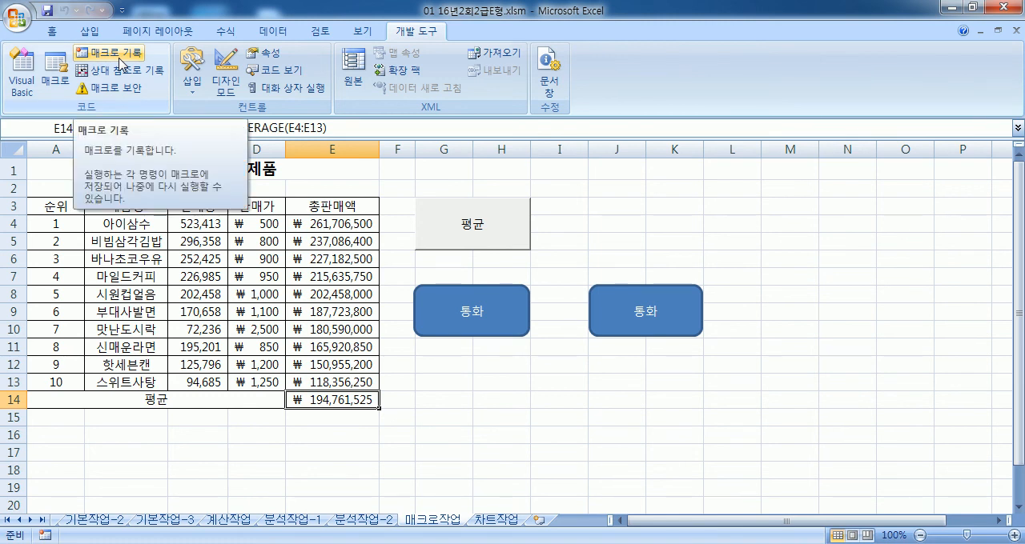
pyautogui.click(120, 63)
pyautogui.click(781, 268)
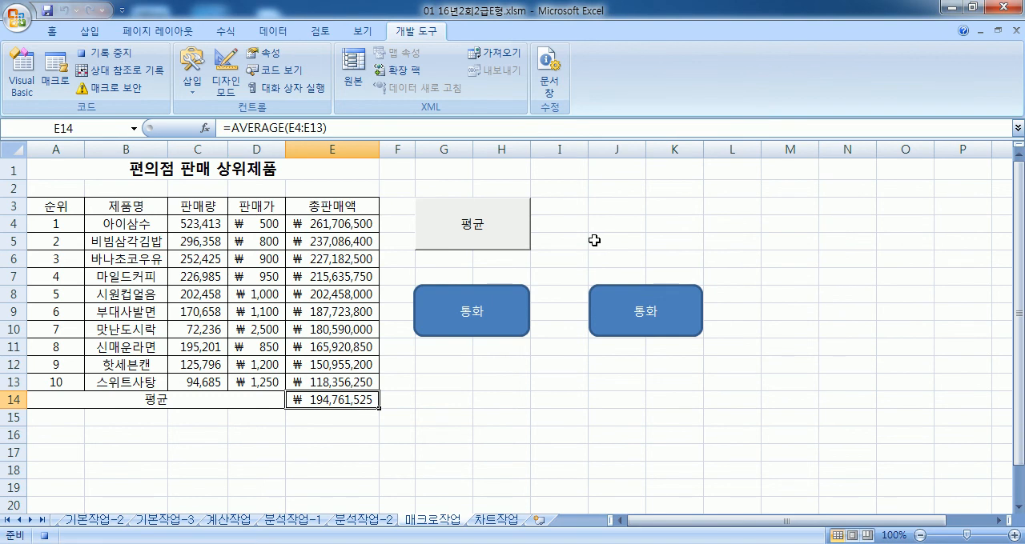
pyautogui.click(112, 53)
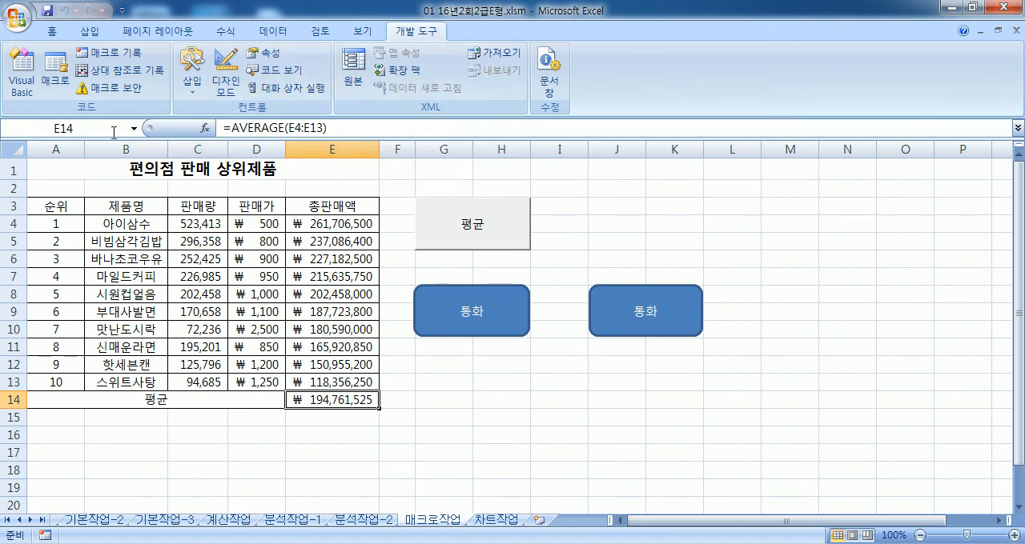
# Step: Delete the trial macro Macro7 from the macro list
pyautogui.click(55, 80)
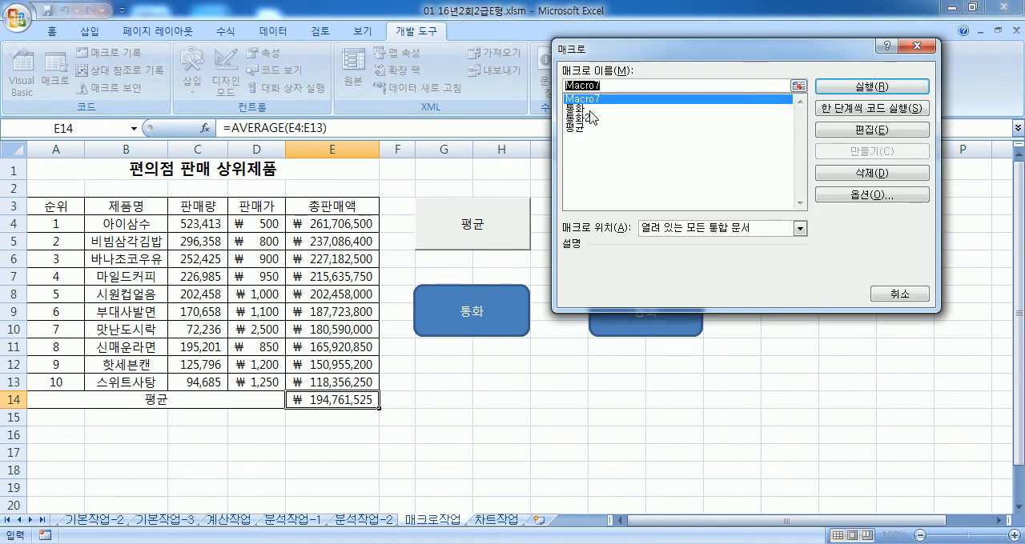
pyautogui.click(884, 178)
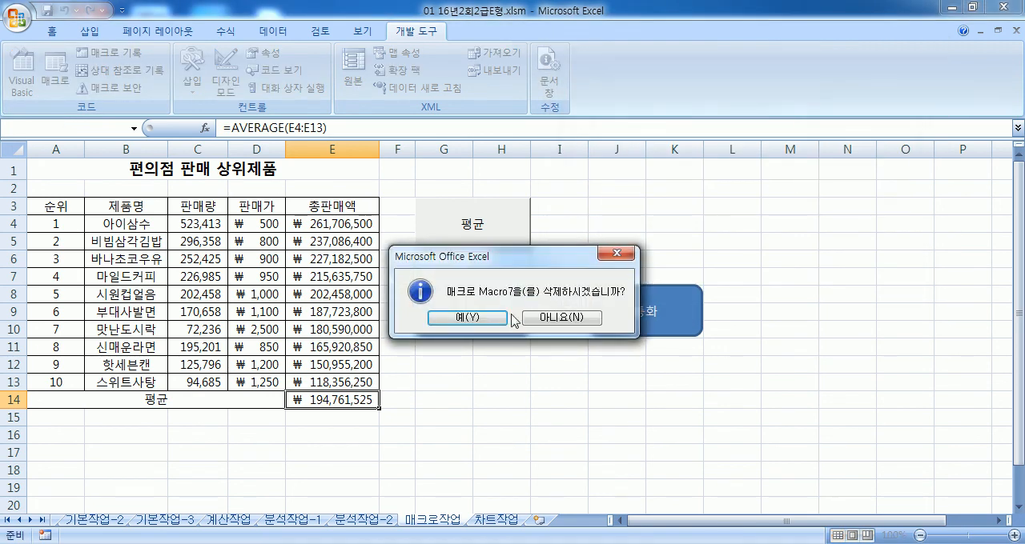
pyautogui.click(468, 321)
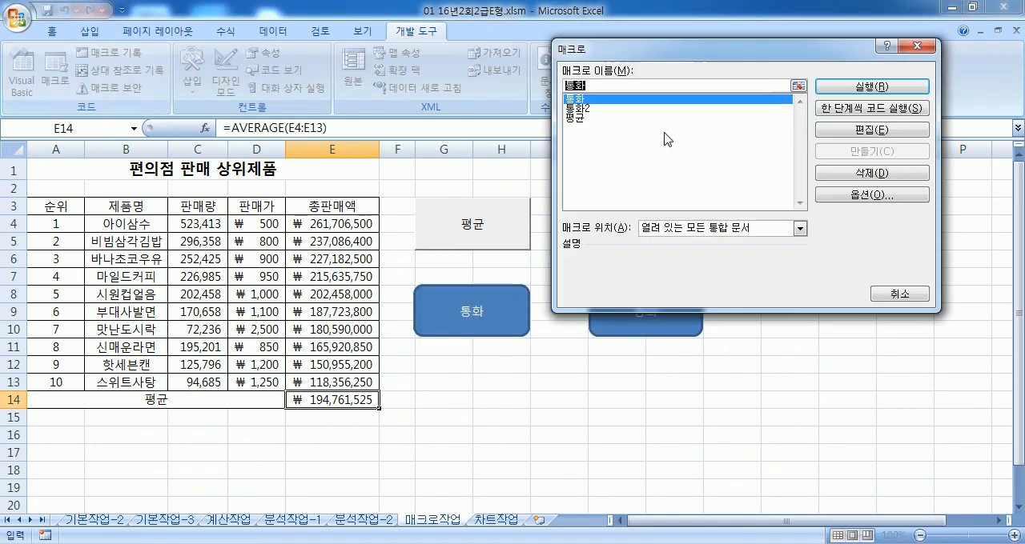
# Step: Examine the recorded code of 평균, 통화 and 통화2 in the Visual Basic editor, close it, and select J4
pyautogui.click(576, 118)
pyautogui.click(870, 131)
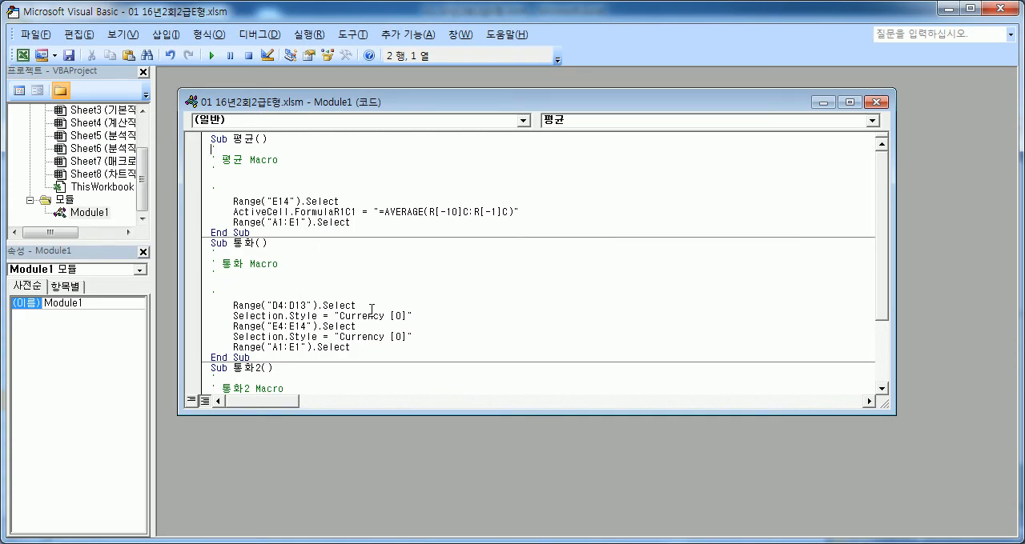
pyautogui.scroll(-3, 409, 317)
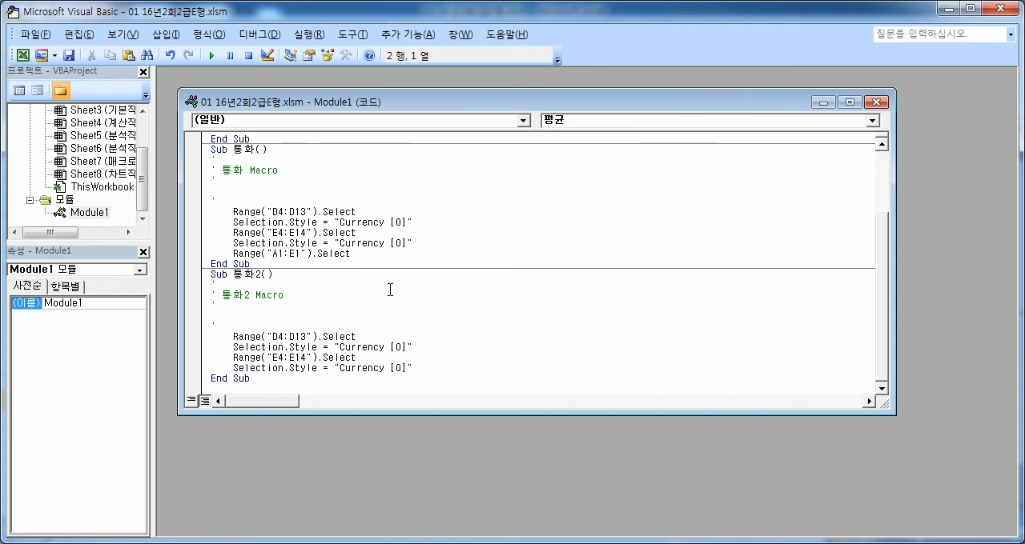
pyautogui.scroll(3, 389, 289)
pyautogui.click(379, 212)
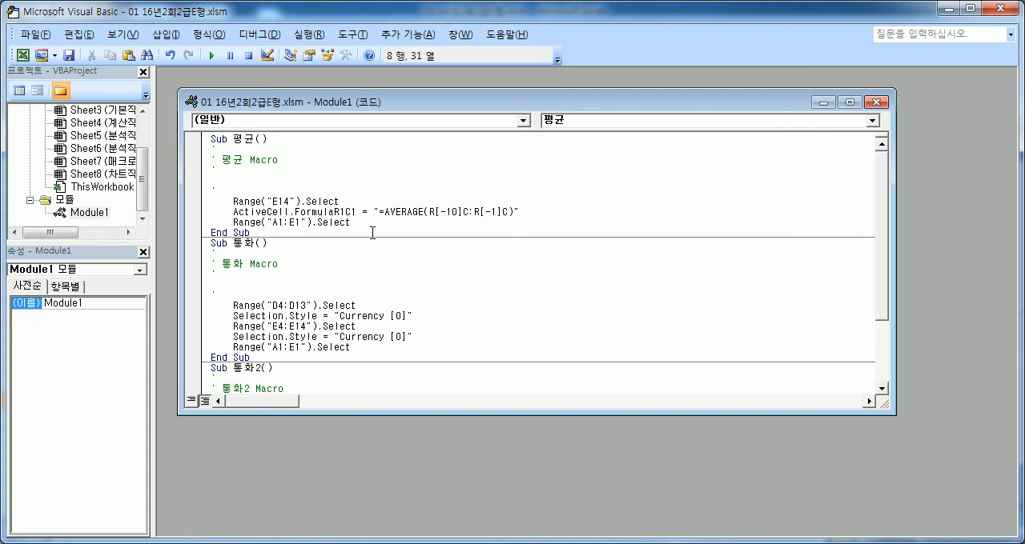
pyautogui.scroll(-3, 372, 233)
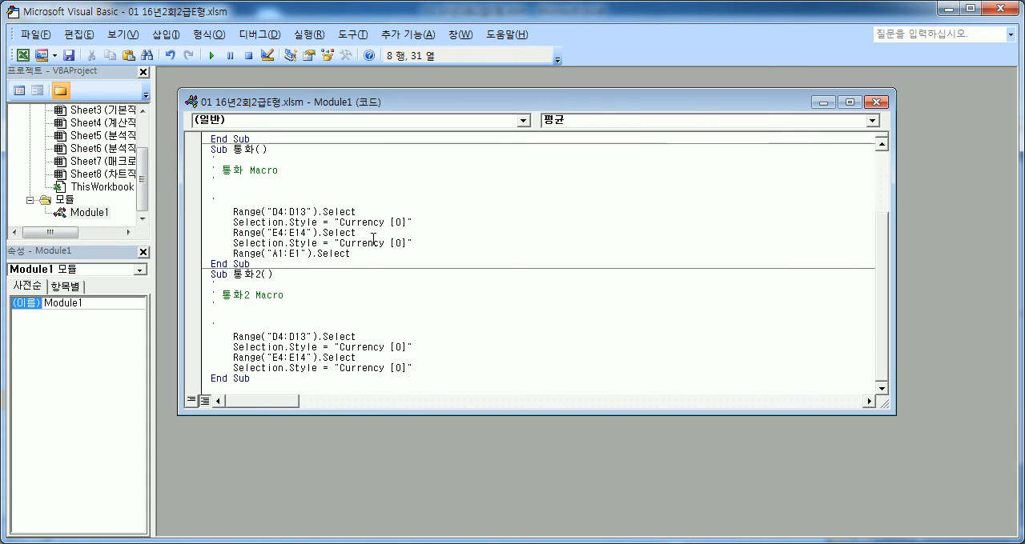
pyautogui.click(996, 8)
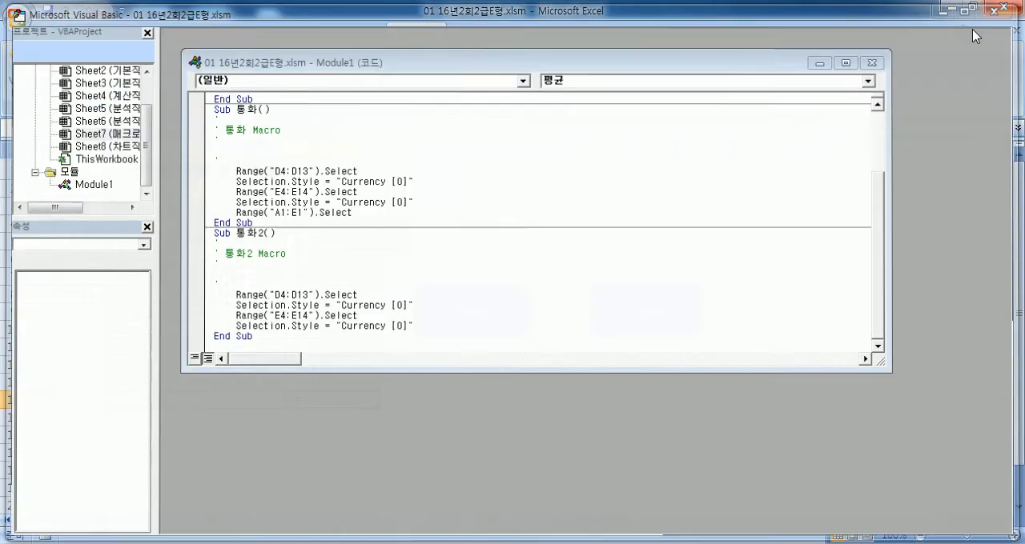
pyautogui.click(633, 224)
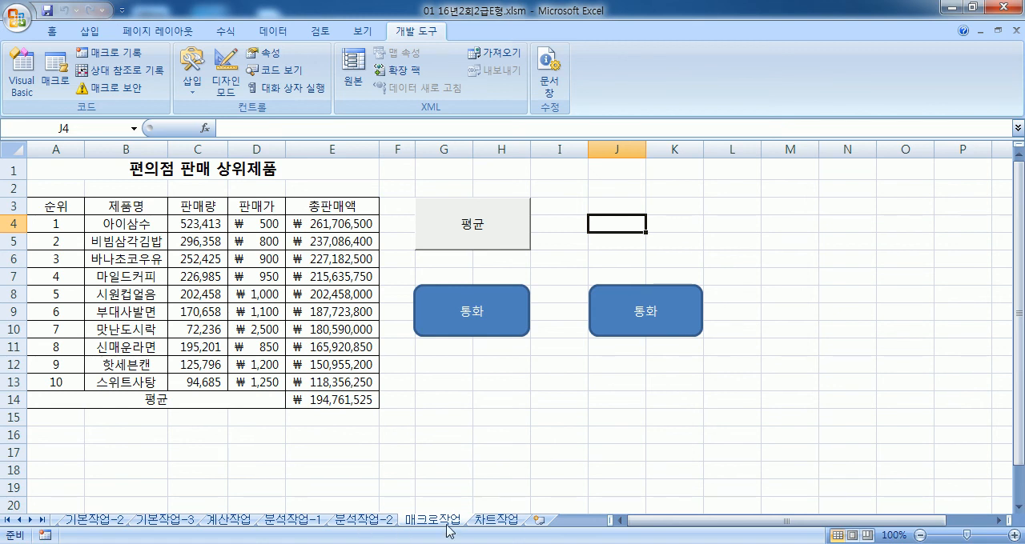
# Step: Switch to the 차트작업 sheet and select the 여사원 성적 현황 chart below the data table
pyautogui.click(492, 520)
pyautogui.scroll(-4, 398, 449)
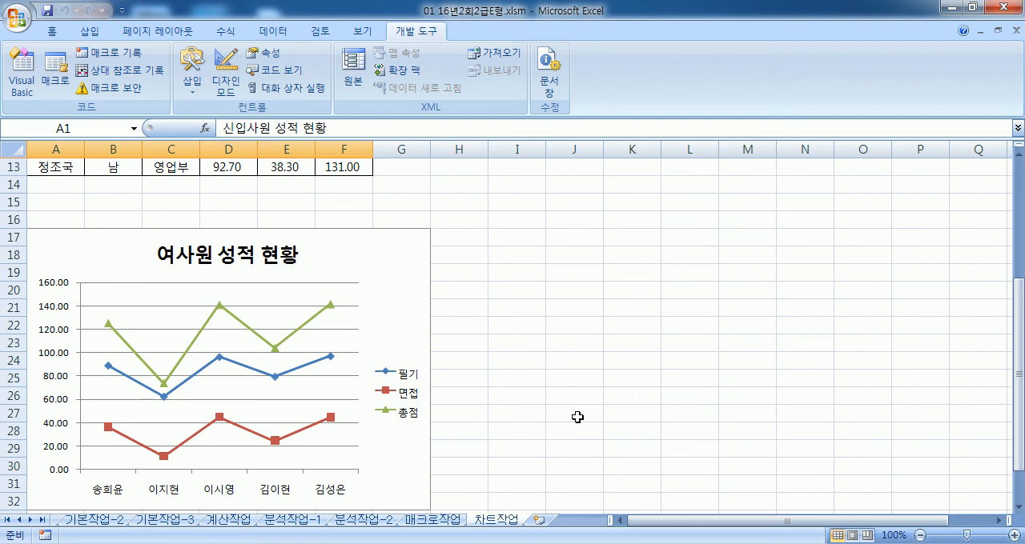
pyautogui.scroll(3, 577, 441)
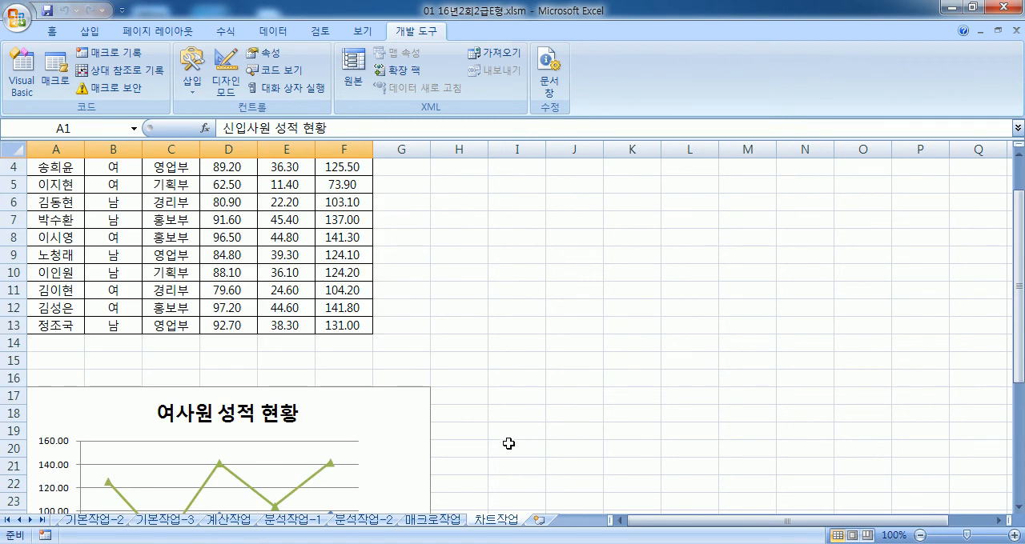
pyautogui.click(400, 430)
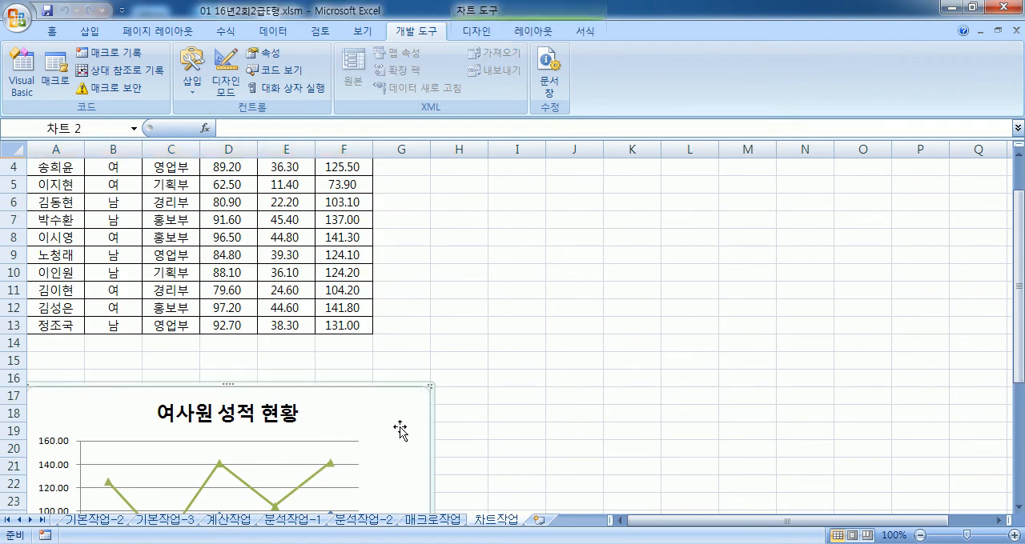
pyautogui.scroll(-2, 401, 430)
pyautogui.scroll(-2, 401, 424)
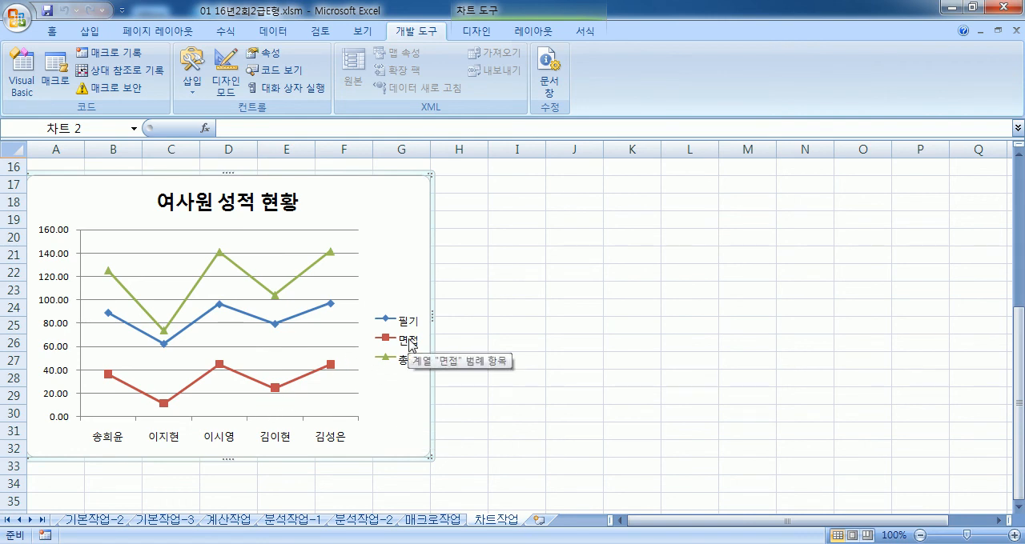
# Step: Try deleting the 총점 series from the line chart, and undo the deletion
pyautogui.click(311, 270)
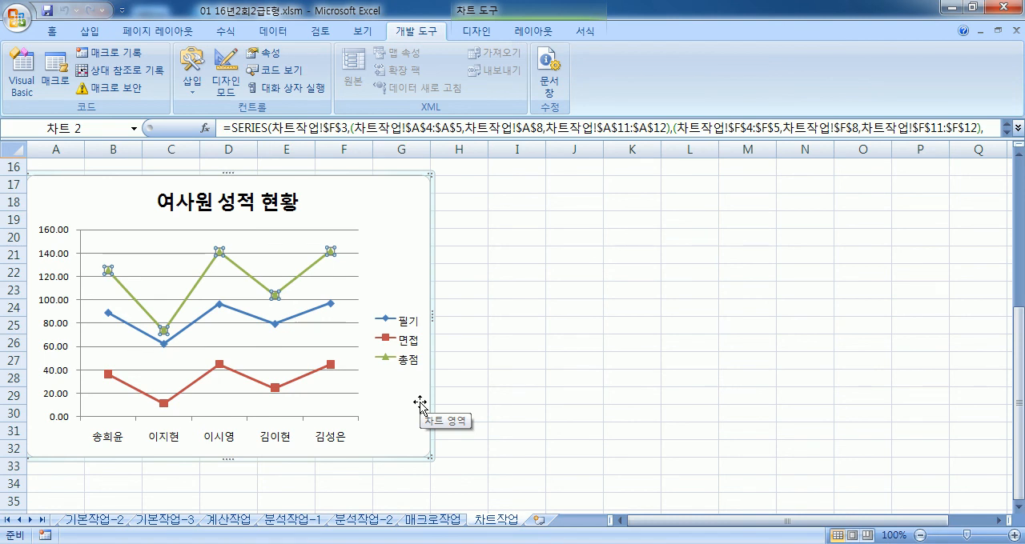
pyautogui.press('Delete')
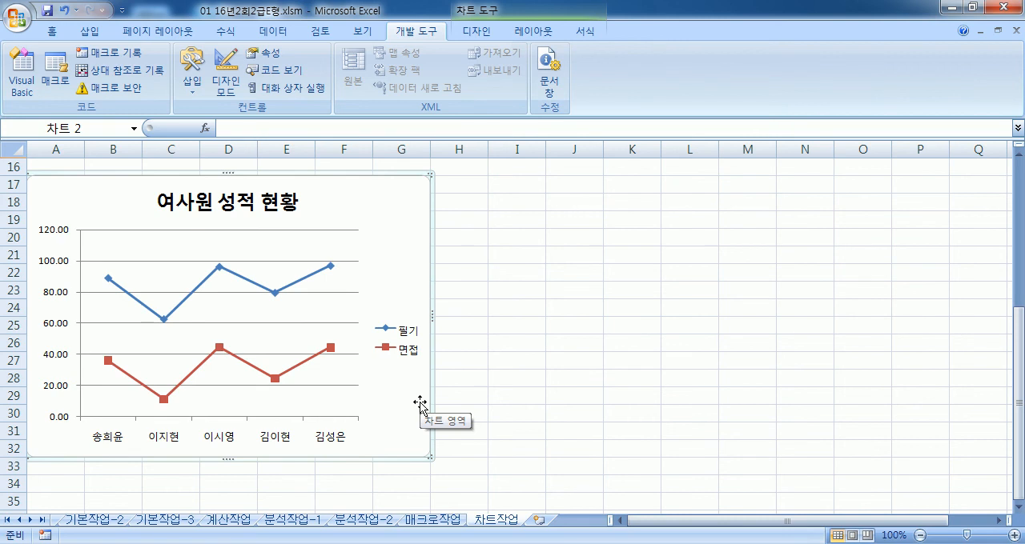
pyautogui.hotkey('ctrl', 'z')
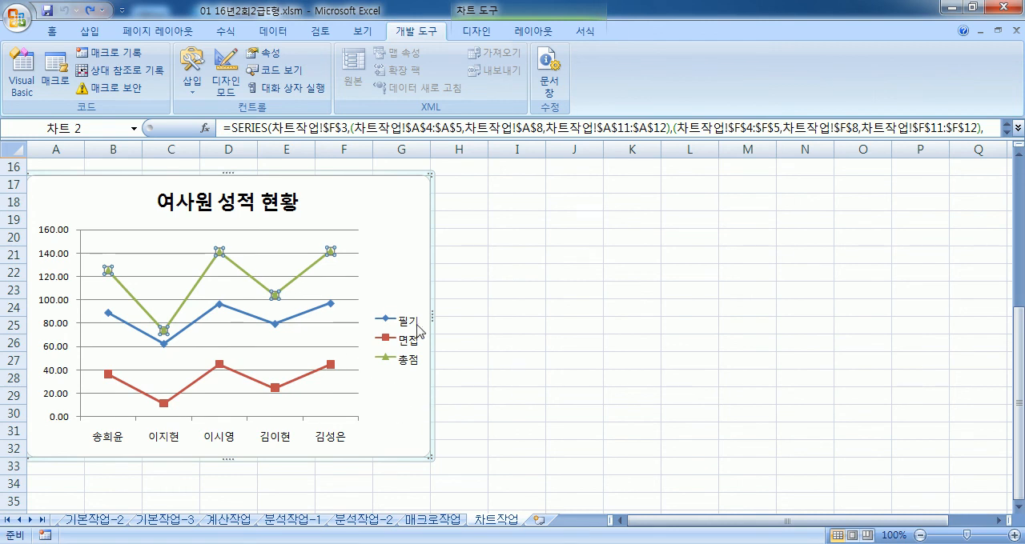
# Step: Delete the green 총점 series from the 여사원 성적 현황 chart
pyautogui.click(300, 324)
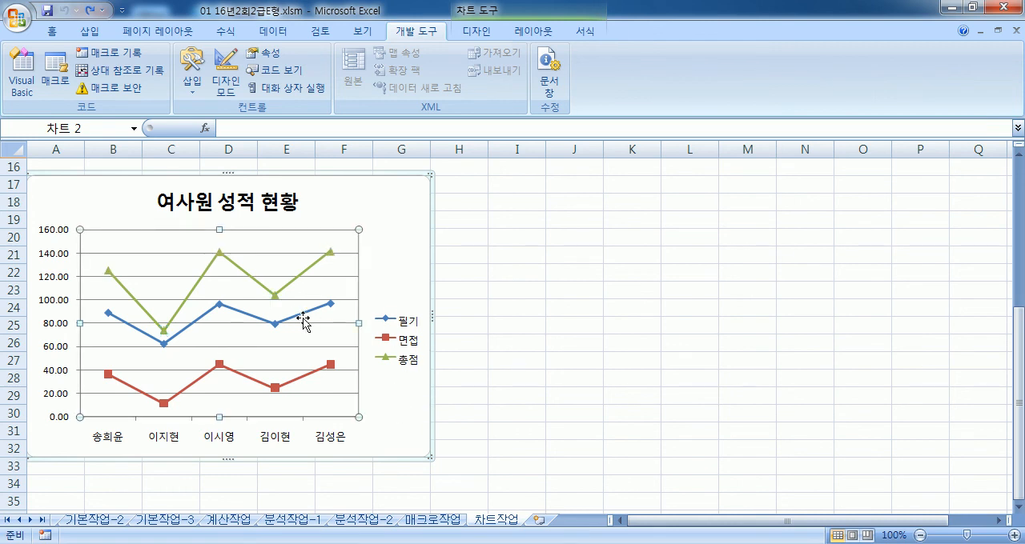
pyautogui.click(309, 374)
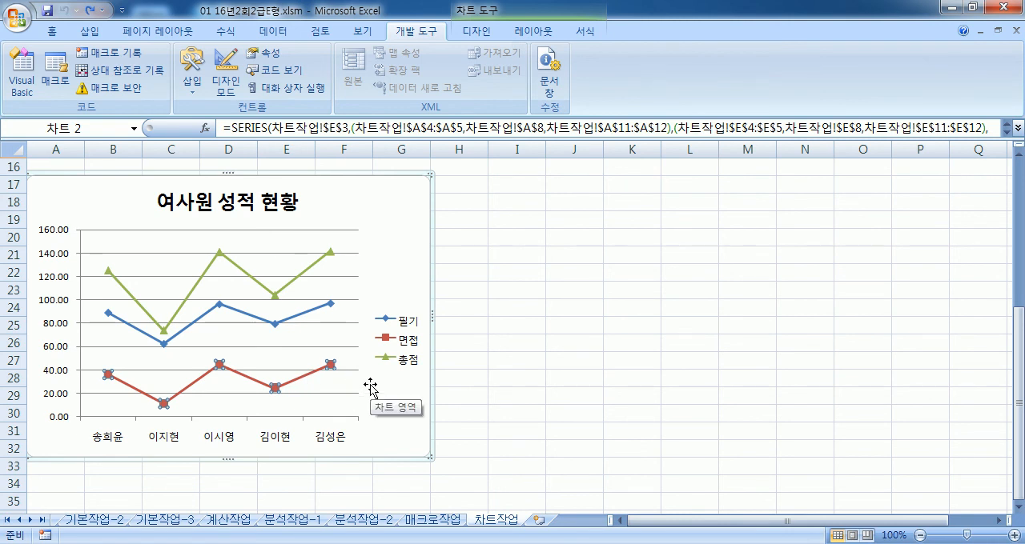
pyautogui.click(314, 270)
pyautogui.press('Delete')
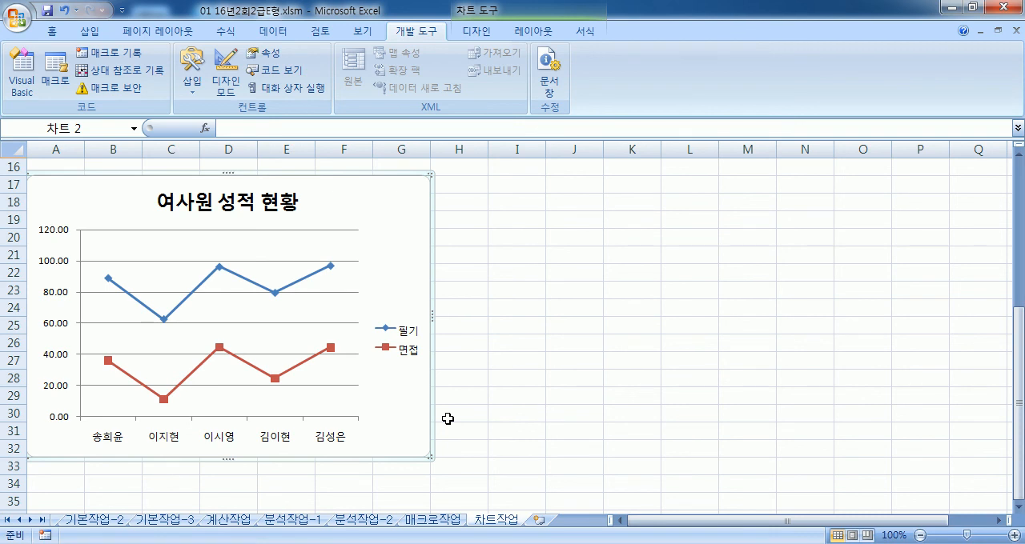
pyautogui.click(305, 366)
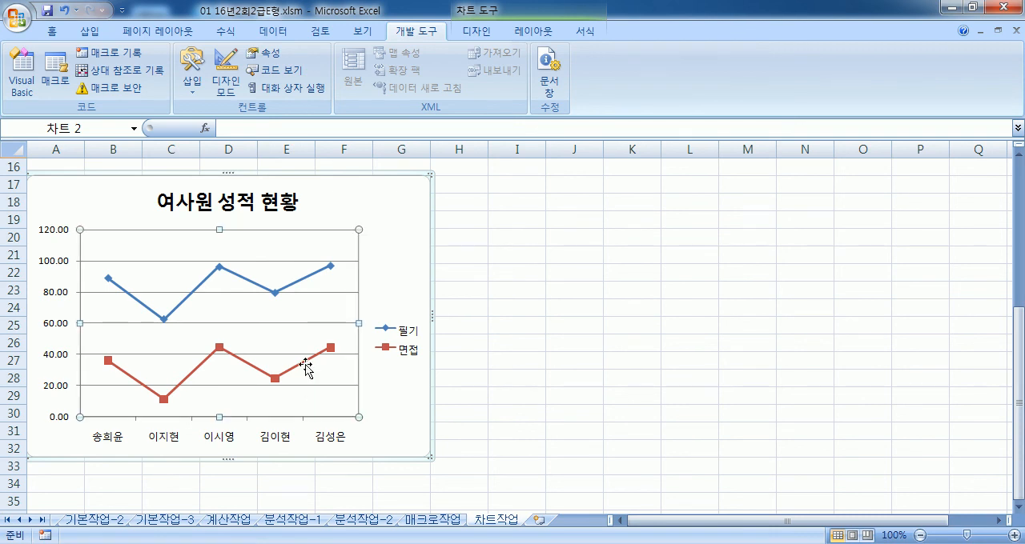
pyautogui.click(305, 362)
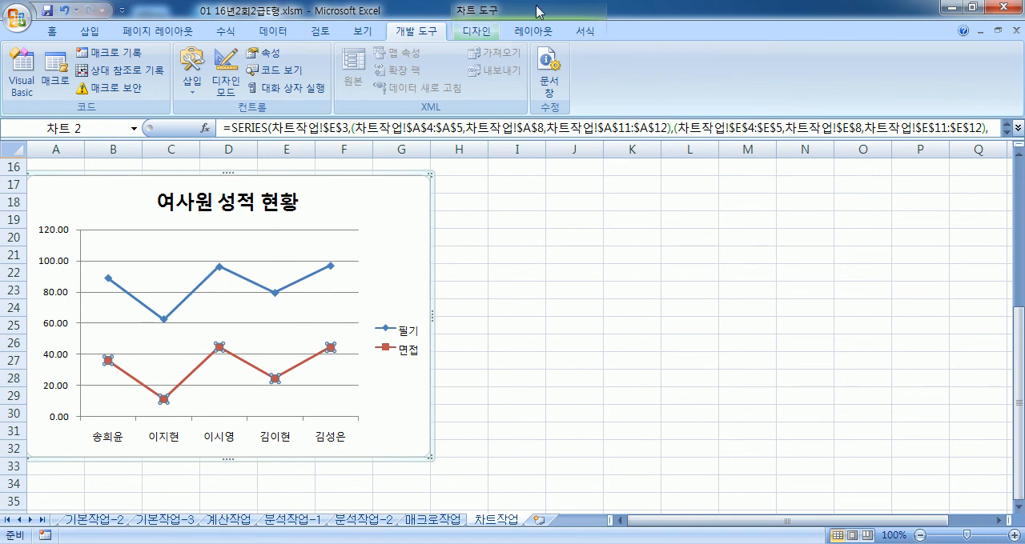
pyautogui.click(479, 31)
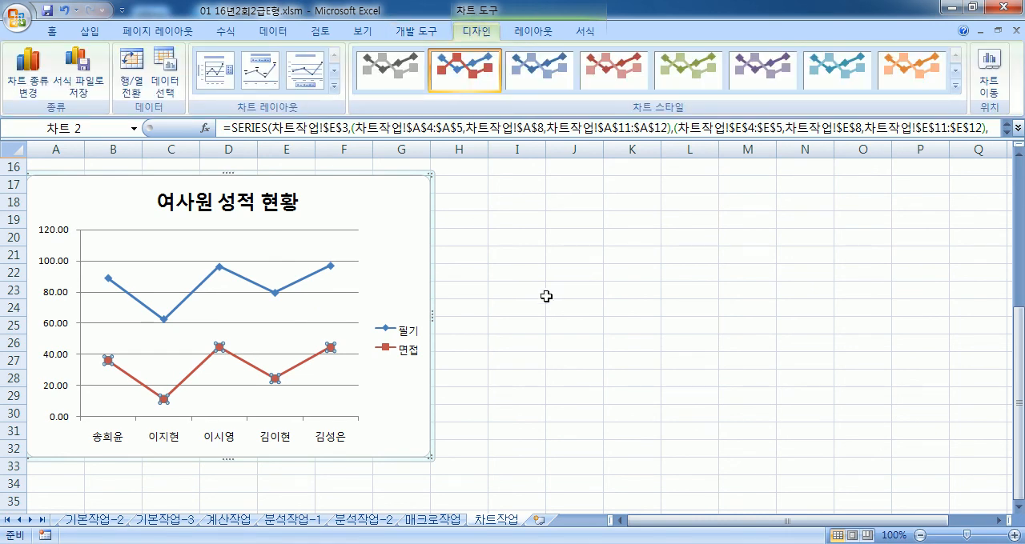
pyautogui.click(595, 303)
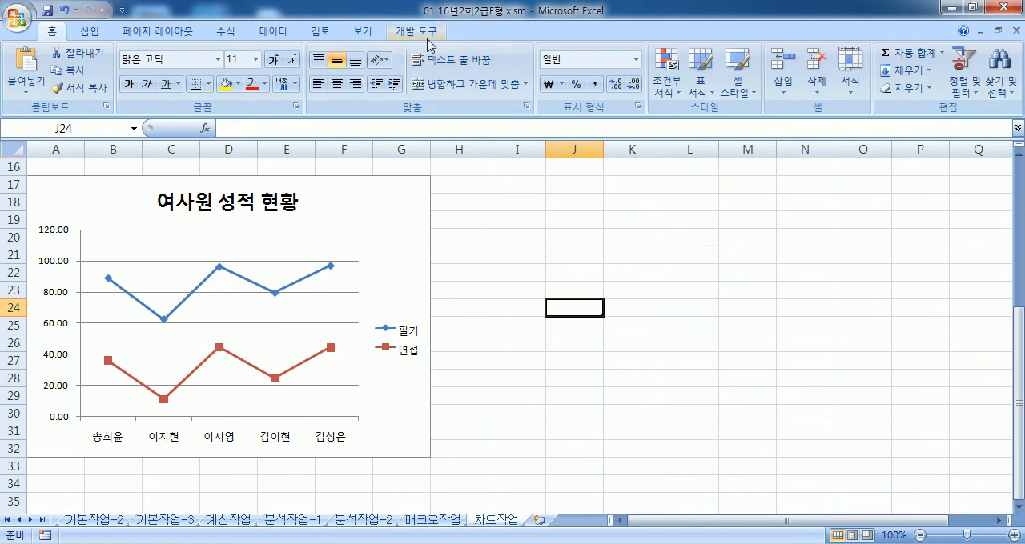
# Step: Change only the 면접 series of the 여사원 성적 현황 chart to the basic 2-D area (영역형) chart type
pyautogui.click(393, 235)
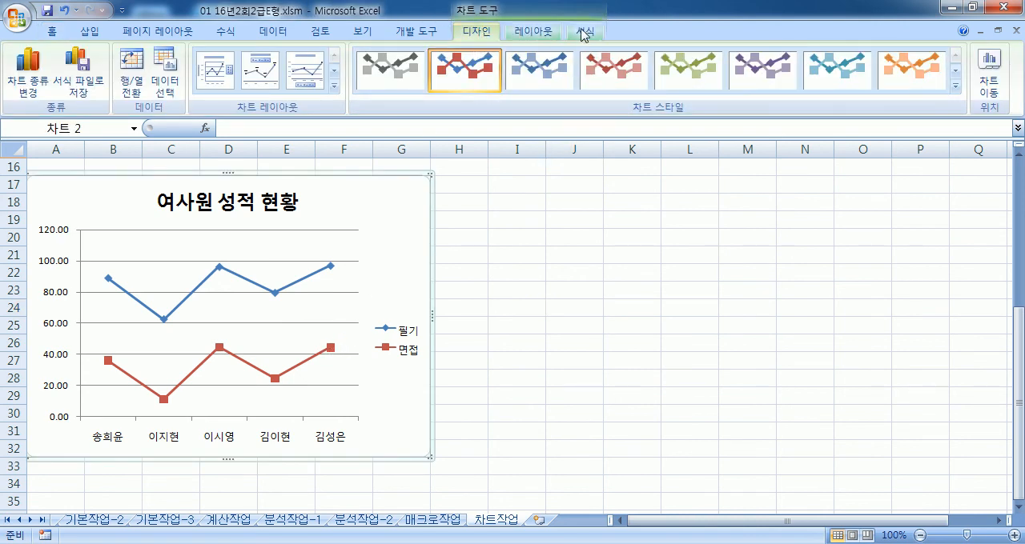
pyautogui.click(584, 35)
pyautogui.click(533, 32)
pyautogui.click(486, 36)
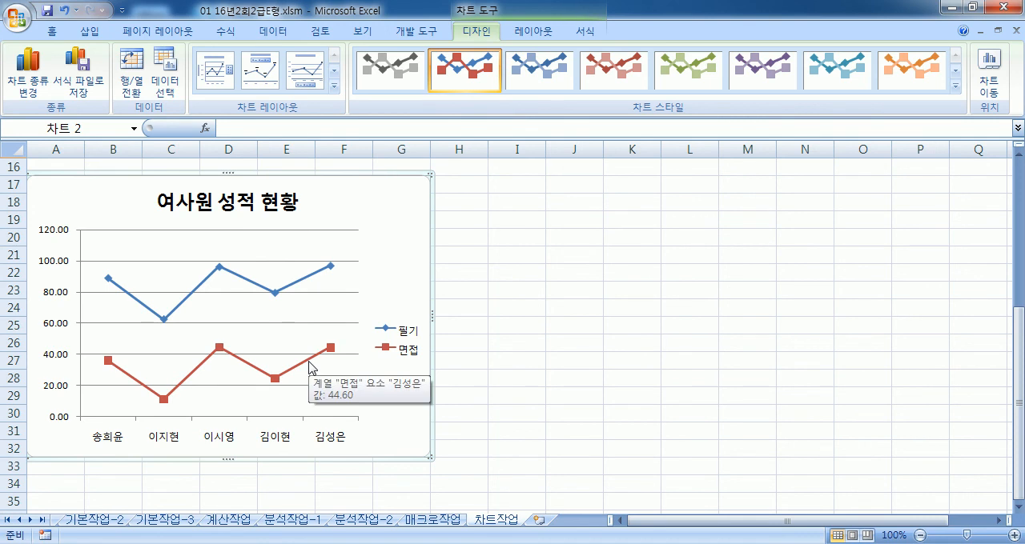
pyautogui.click(311, 368)
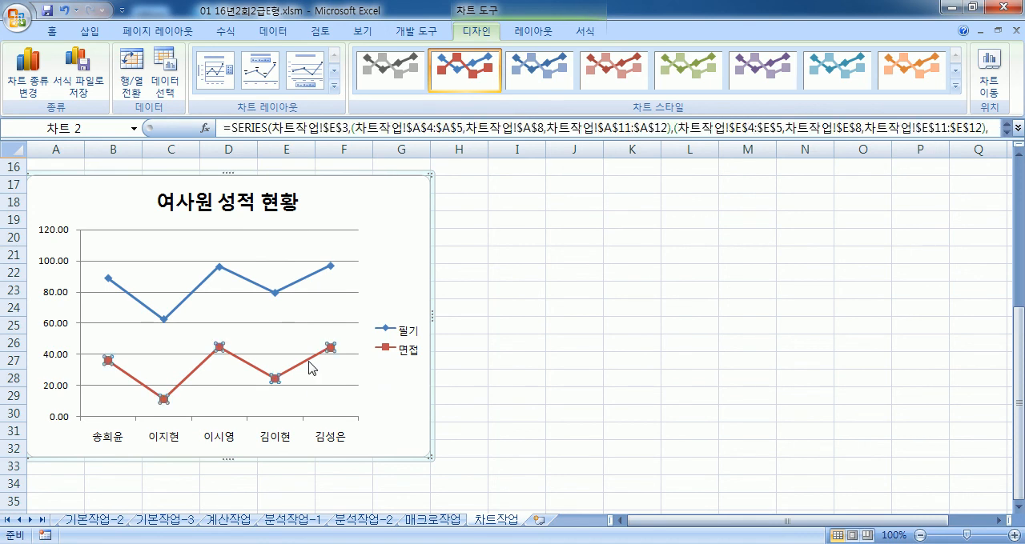
pyautogui.click(38, 86)
pyautogui.click(328, 254)
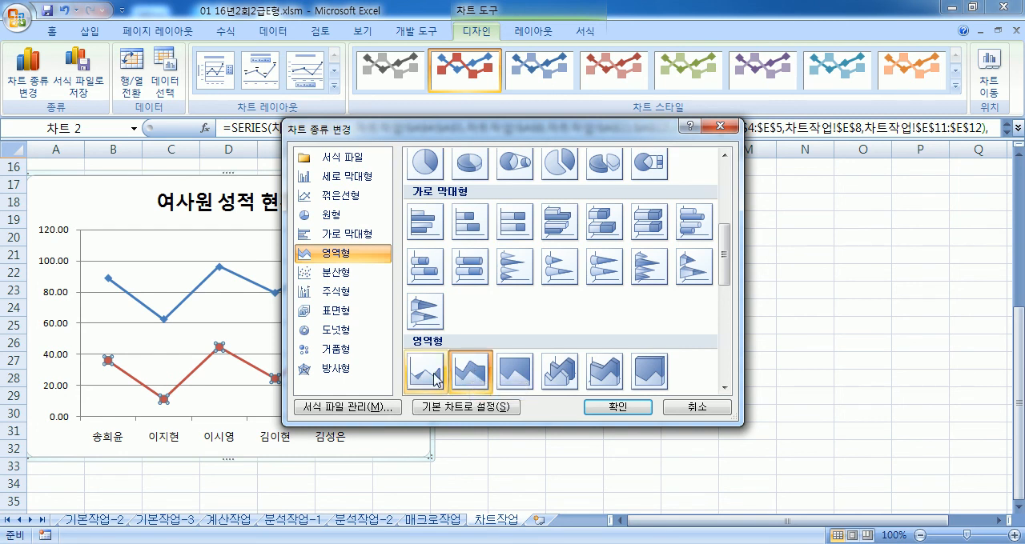
pyautogui.click(435, 379)
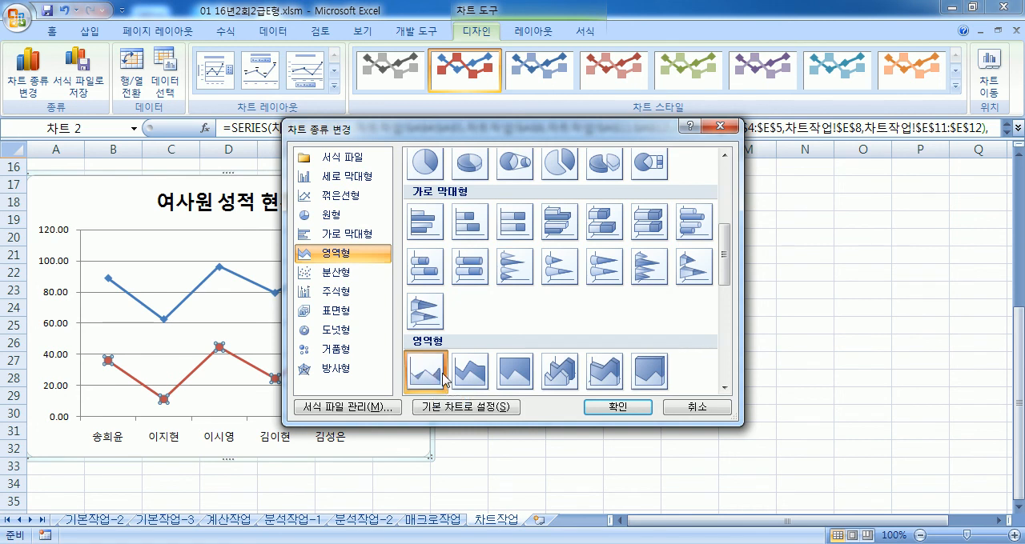
pyautogui.moveTo(505, 136); pyautogui.dragTo(546, 21)
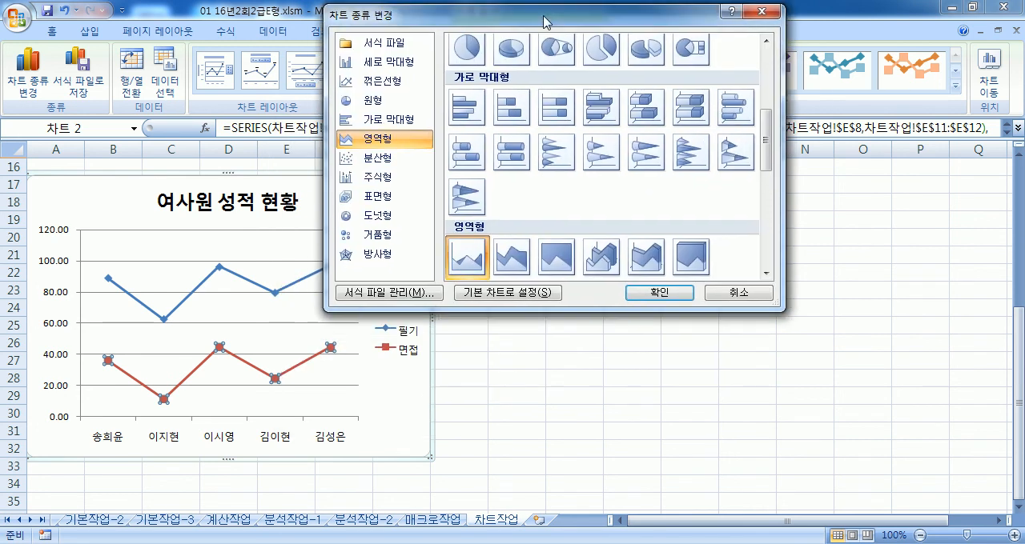
pyautogui.click(658, 294)
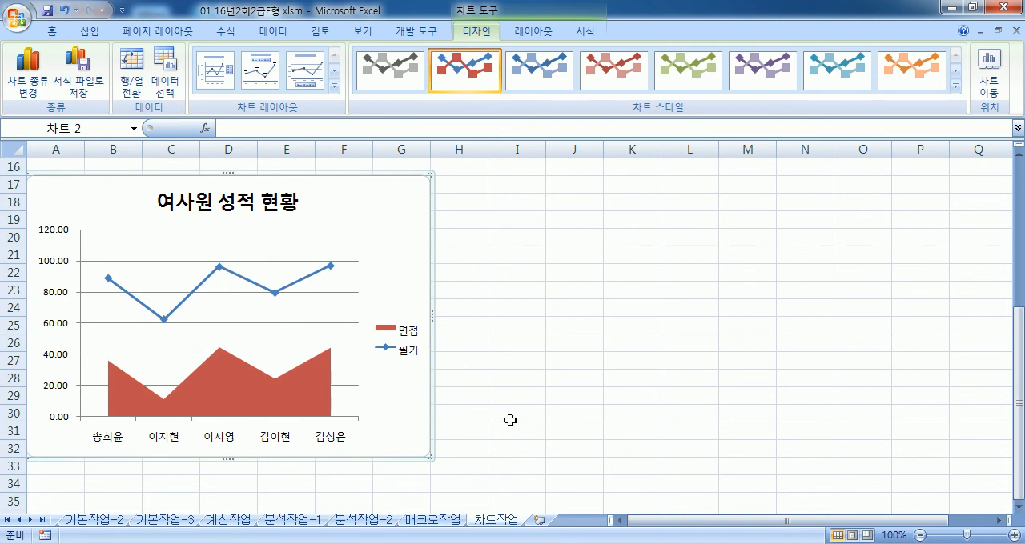
# Step: Format the chart's vertical value axis as 숫자 with 1 decimal place
pyautogui.click(53, 269)
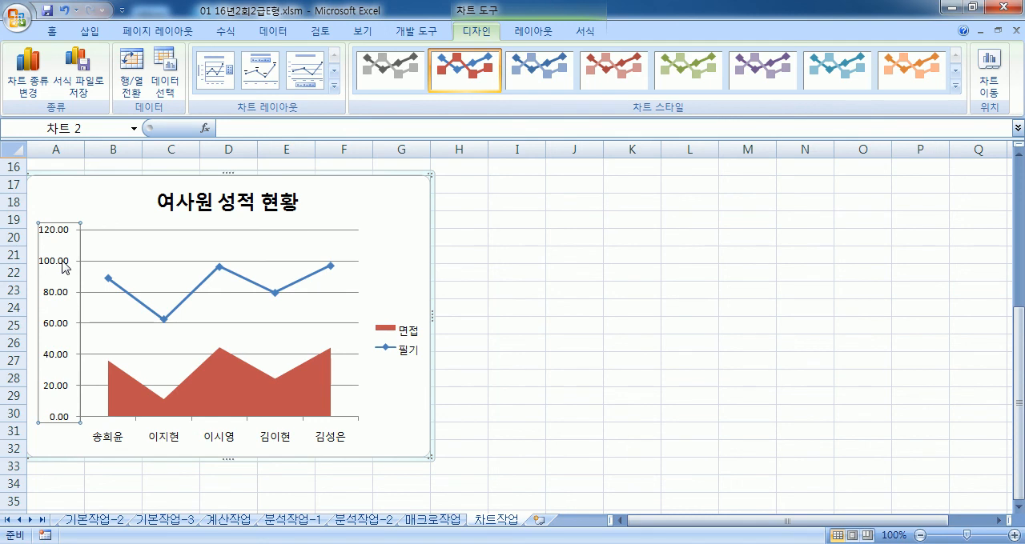
pyautogui.doubleClick(64, 267)
pyautogui.moveTo(434, 90); pyautogui.dragTo(671, 64)
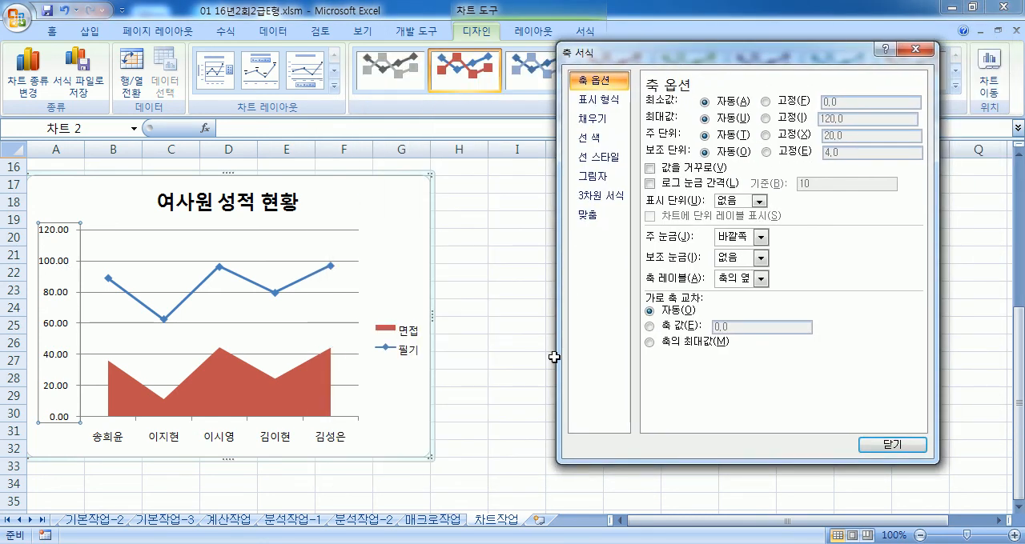
pyautogui.moveTo(685, 52); pyautogui.dragTo(671, 92)
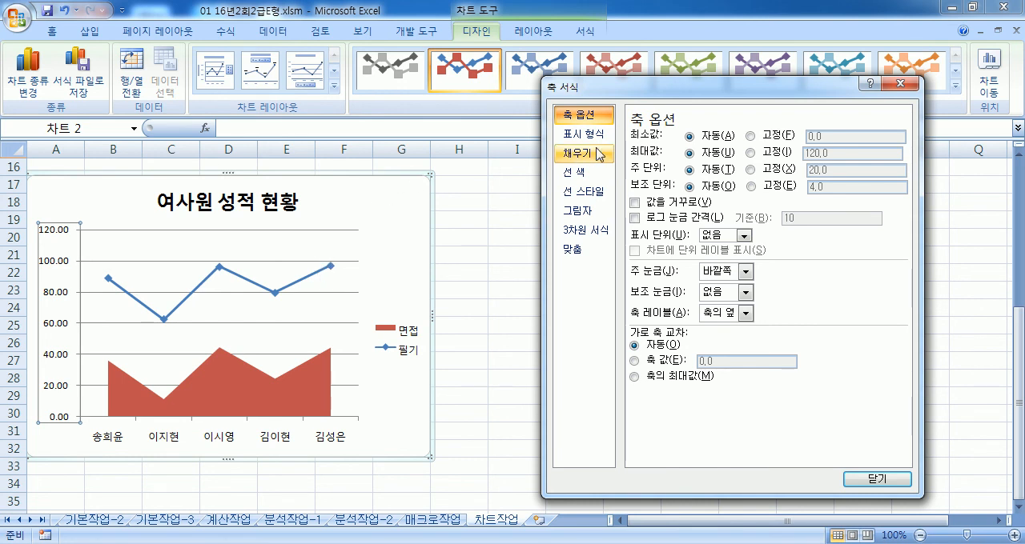
pyautogui.click(596, 138)
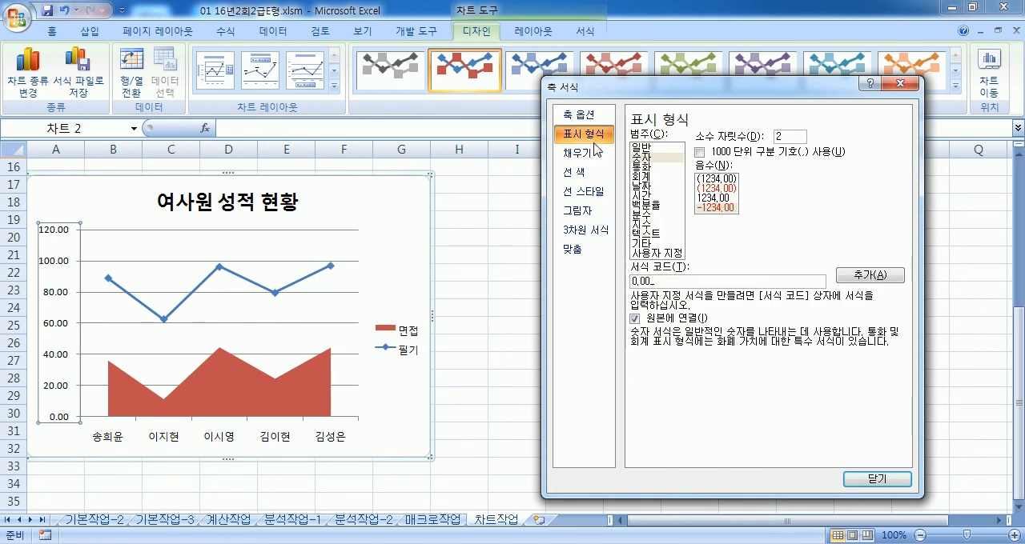
pyautogui.click(649, 159)
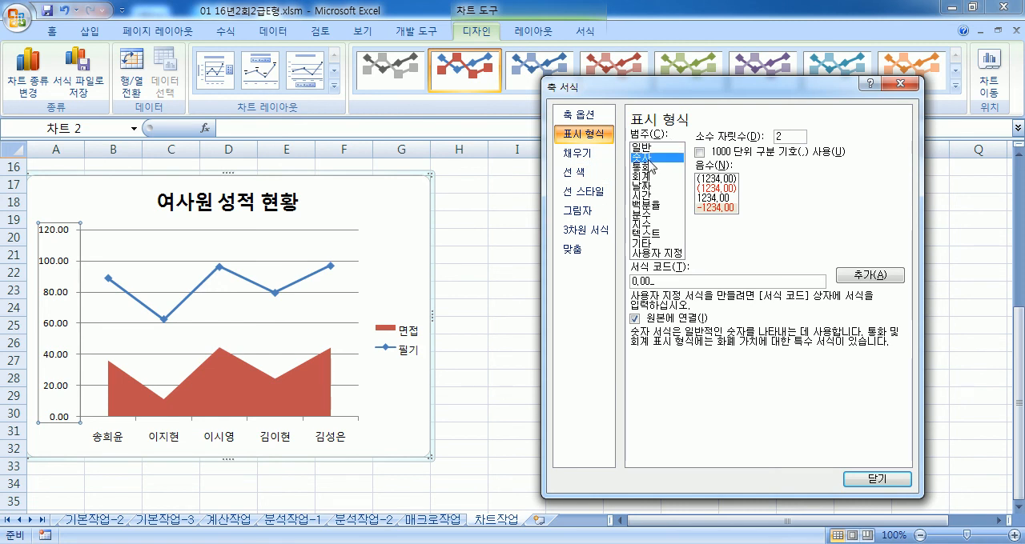
pyautogui.click(782, 137)
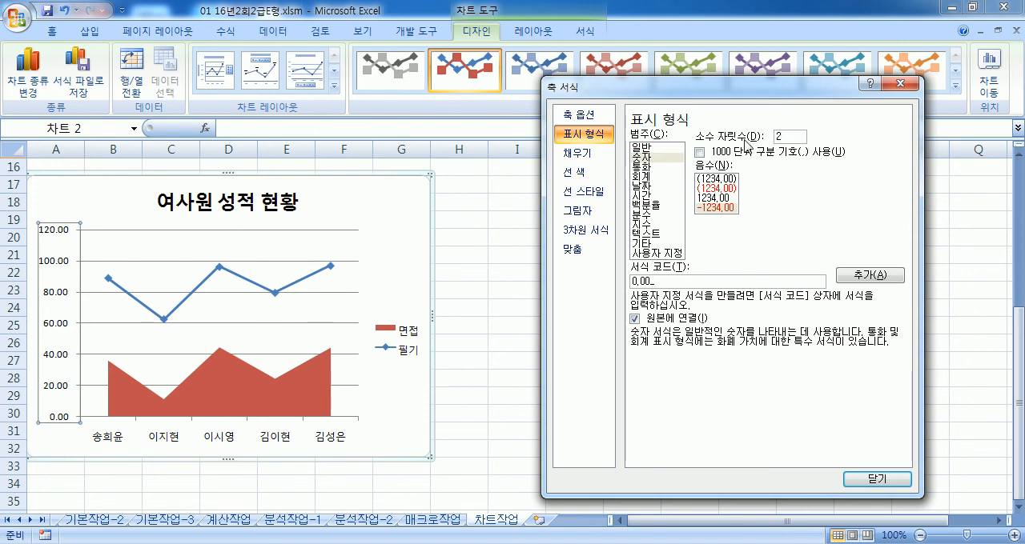
pyautogui.press('BackSpace')
pyautogui.write('1')
# Step: Turn on the smoothed line option (완만한 선) for the 필기 series
pyautogui.click(187, 301)
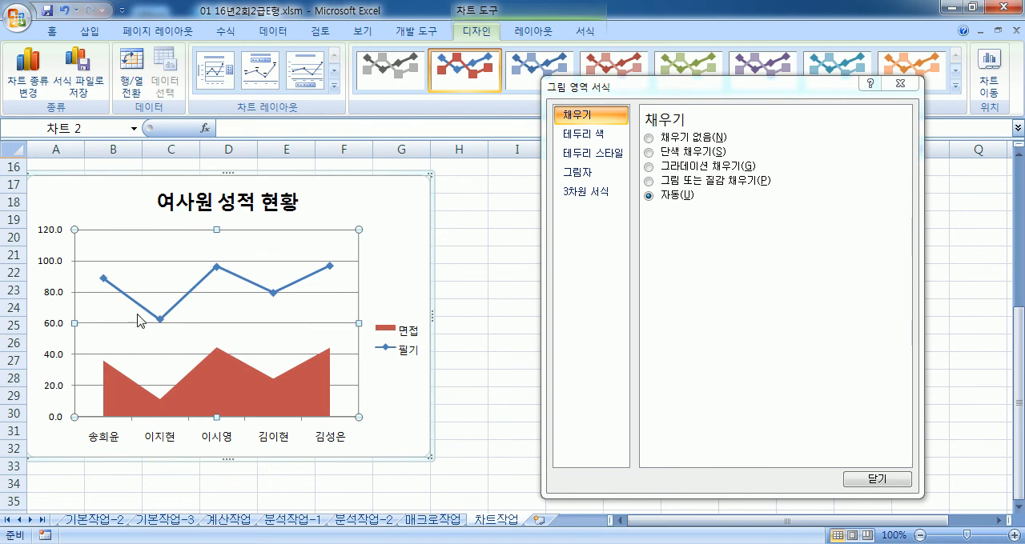
pyautogui.click(187, 293)
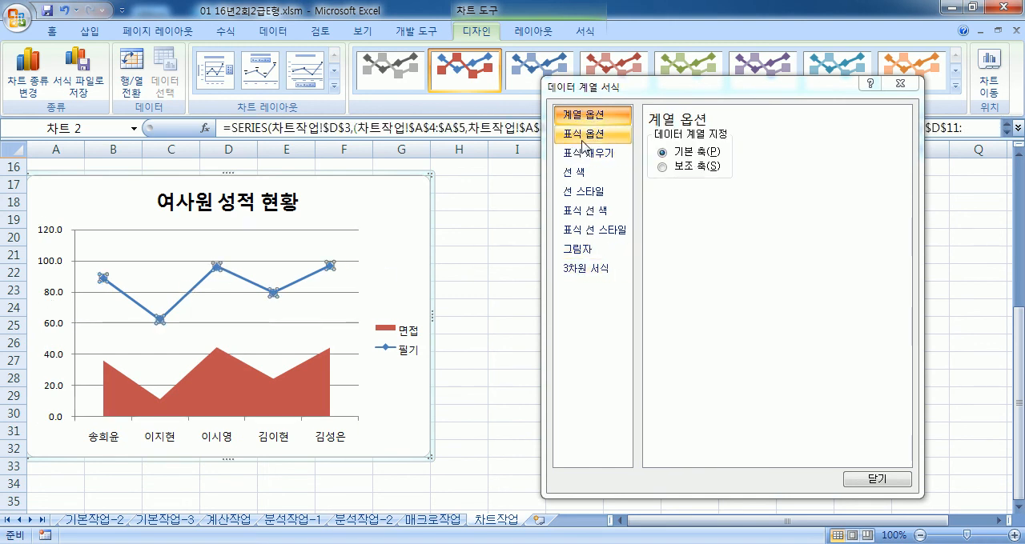
pyautogui.click(584, 194)
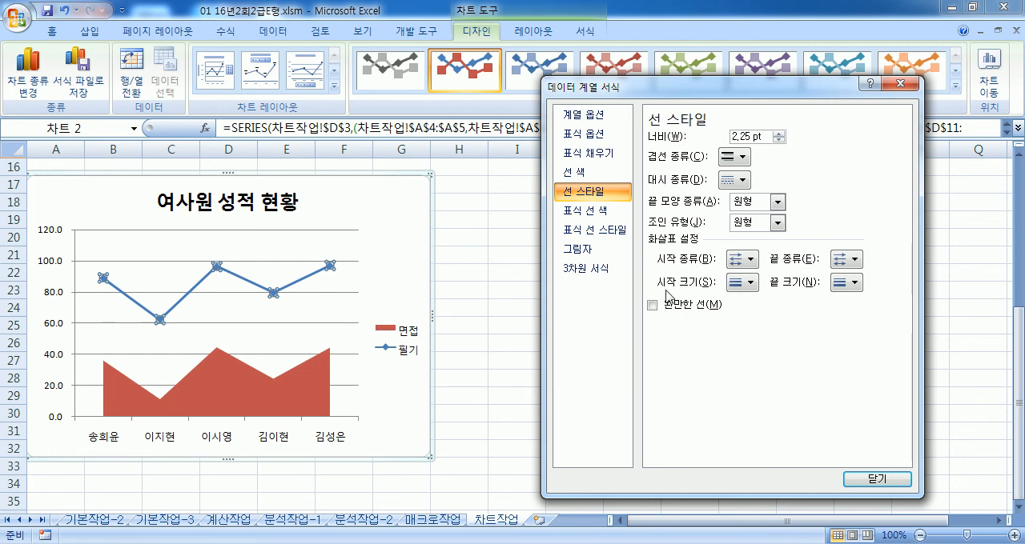
pyautogui.click(661, 309)
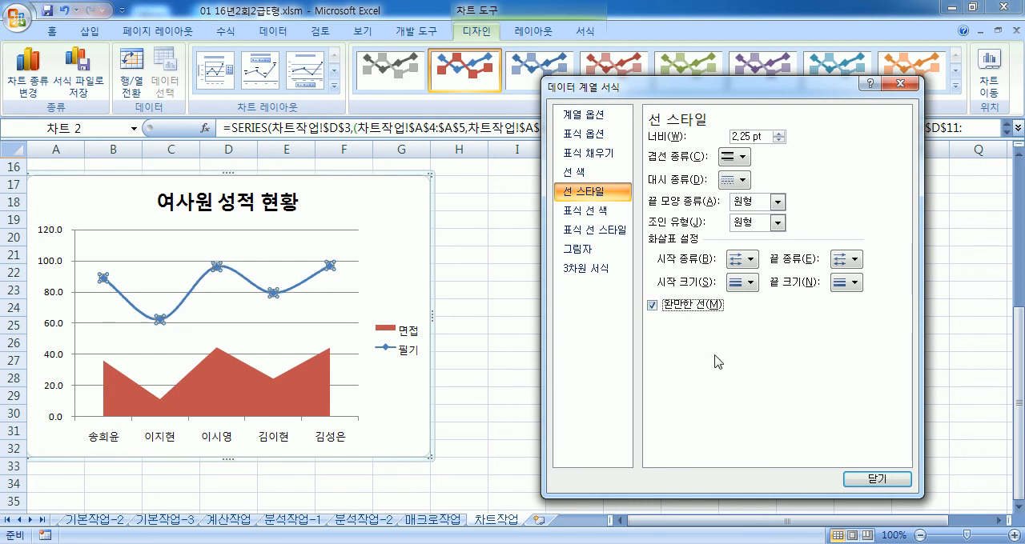
# Step: Set the 필기 series markers to the built-in (기본 제공) square shape
pyautogui.click(595, 142)
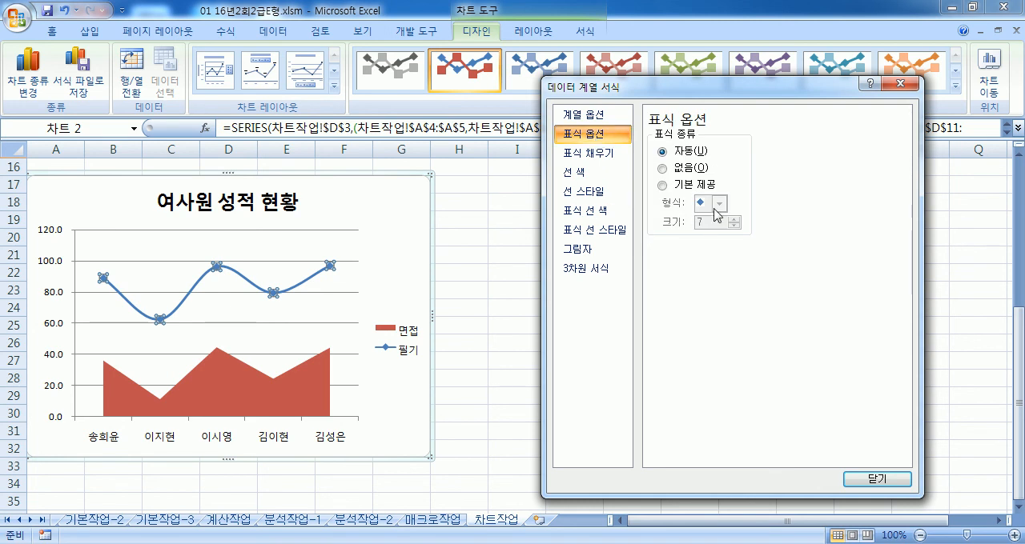
pyautogui.click(662, 185)
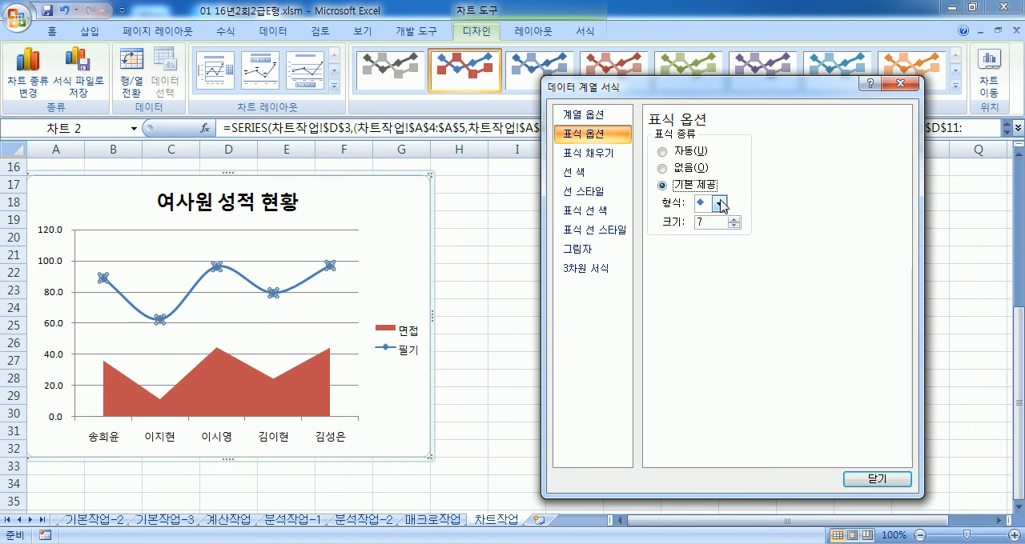
pyautogui.click(718, 204)
pyautogui.click(702, 221)
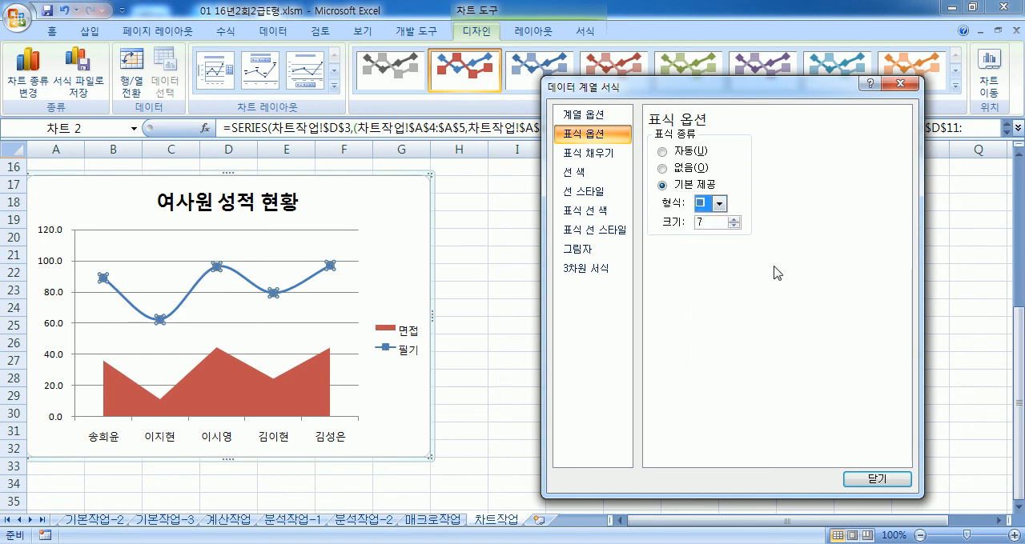
pyautogui.click(679, 152)
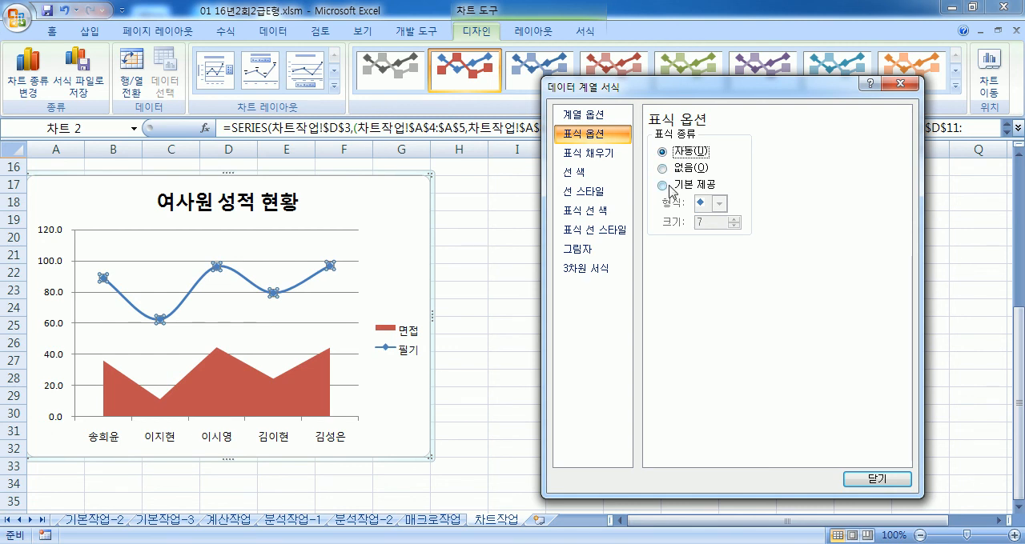
pyautogui.click(663, 186)
pyautogui.click(720, 206)
pyautogui.click(706, 219)
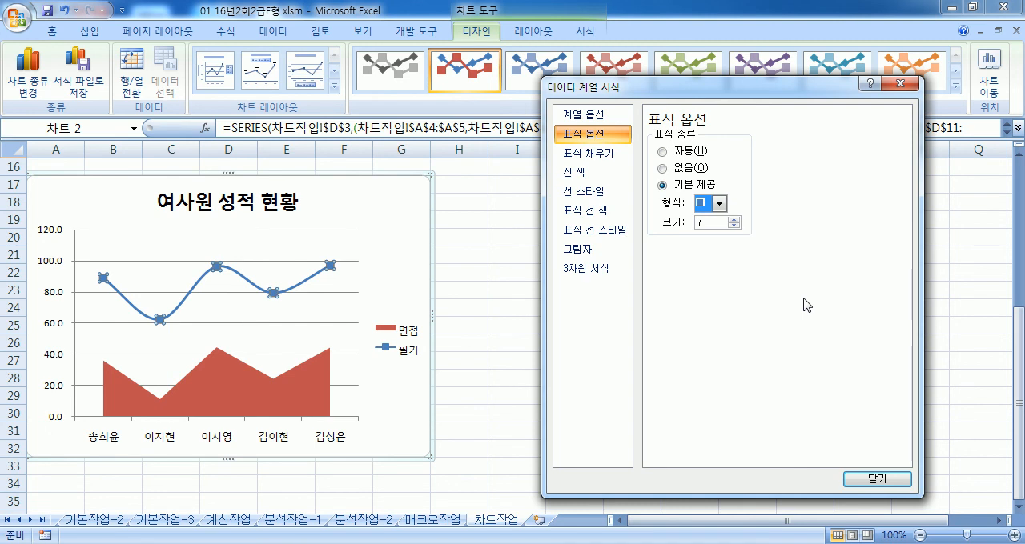
# Step: Place the chart legend below the plot (아래쪽) and select the chart area
pyautogui.click(404, 344)
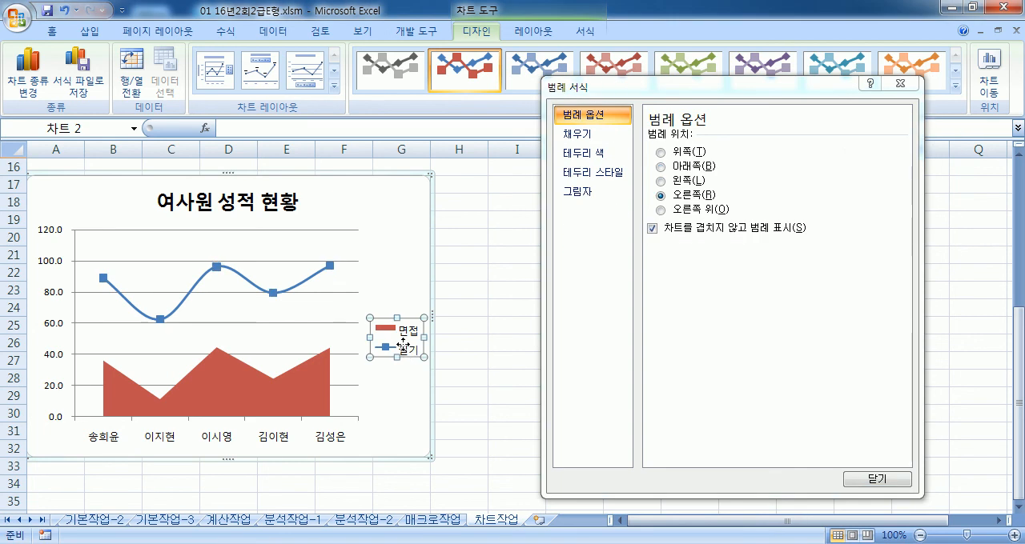
pyautogui.click(687, 167)
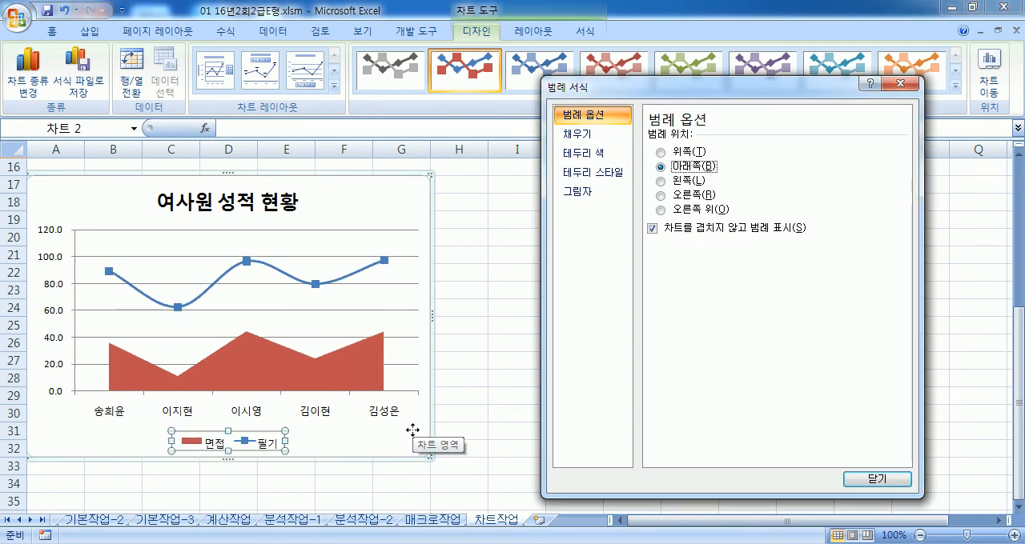
pyautogui.click(410, 200)
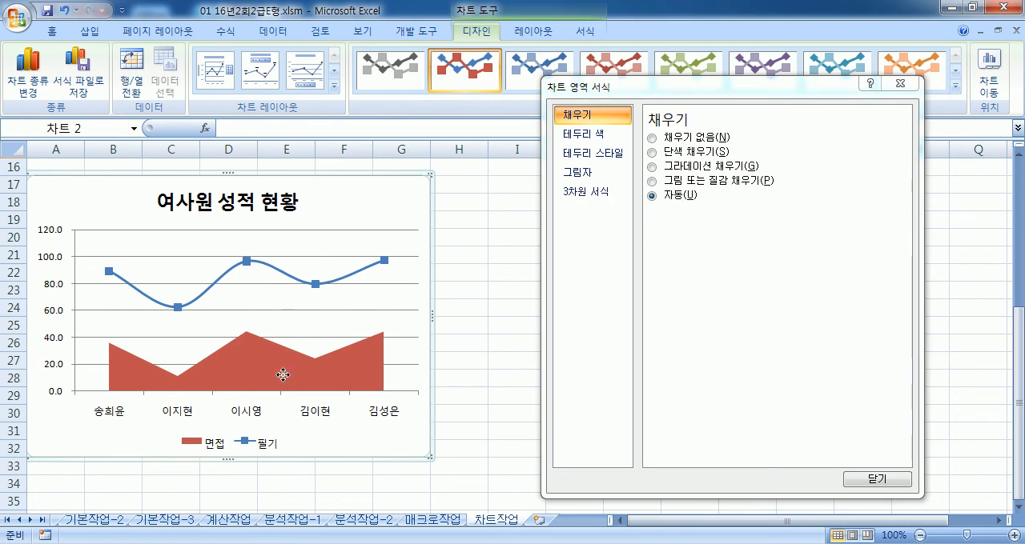